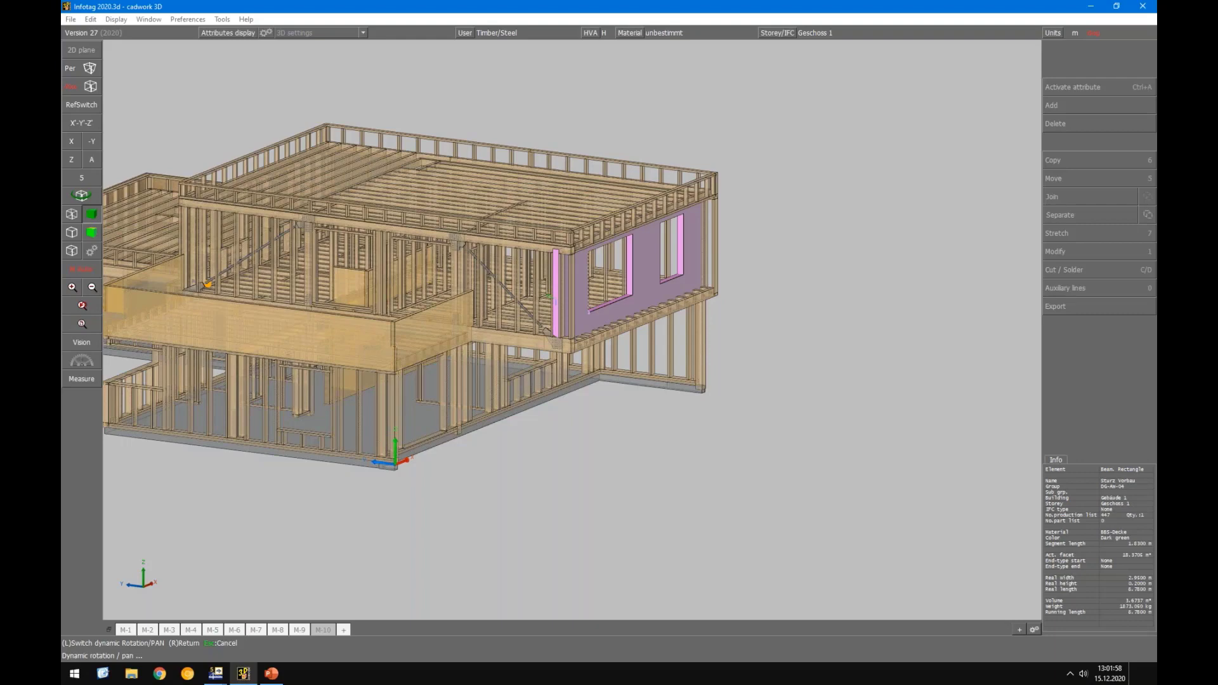
Examine the timber-frame house model around the balcony, diagonal bracing and highlighted upper-storey wall panel with two window openings
{"action": "right_click", "coordinate": [330, 355]}
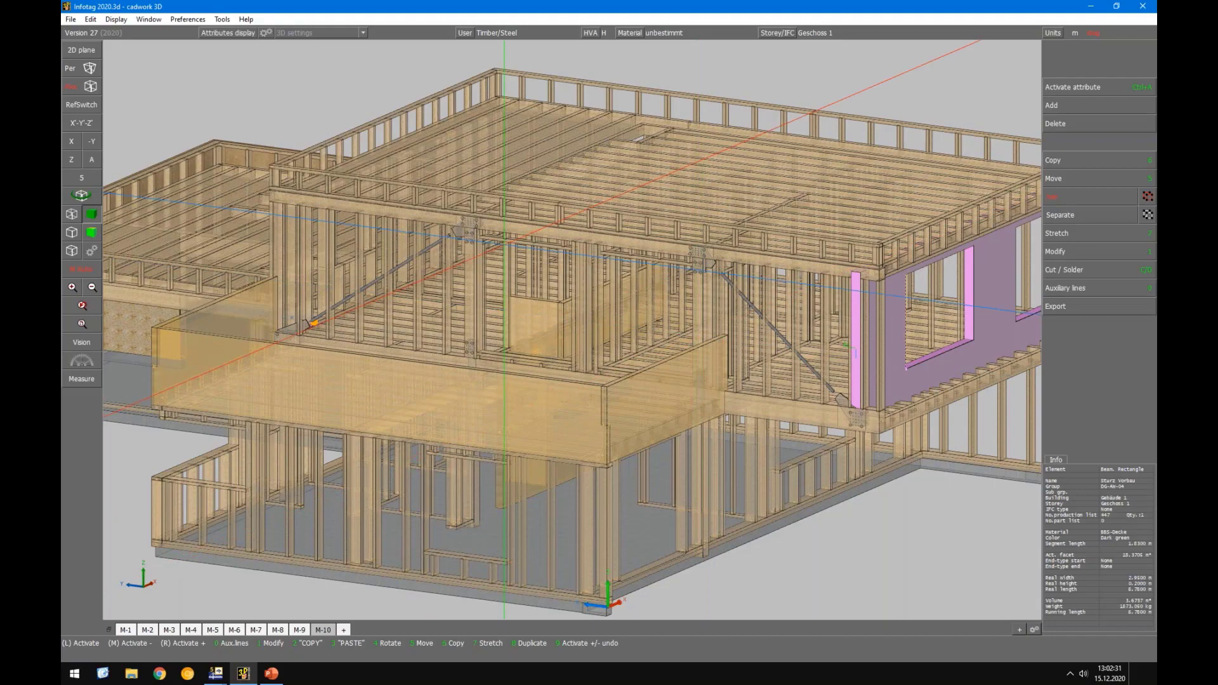
{"action": "mouse_move", "coordinate": [471, 226]}
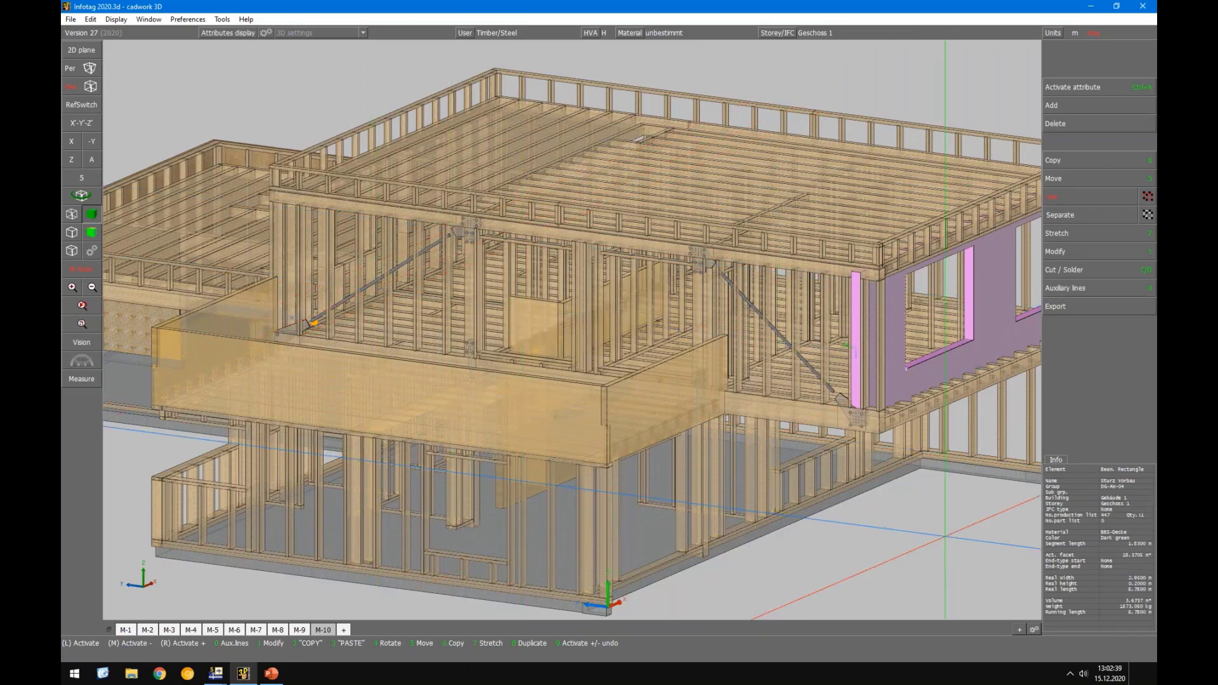
{"action": "middle_click", "coordinate": [728, 452]}
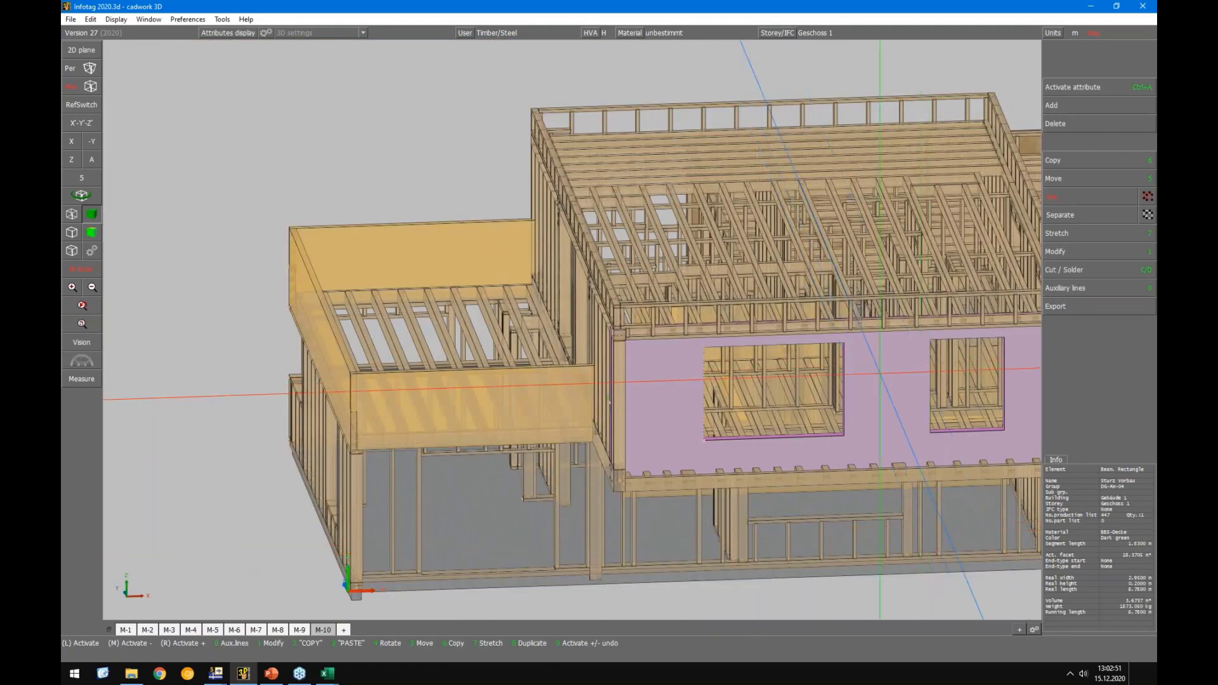
{"action": "left_click", "coordinate": [1019, 97]}
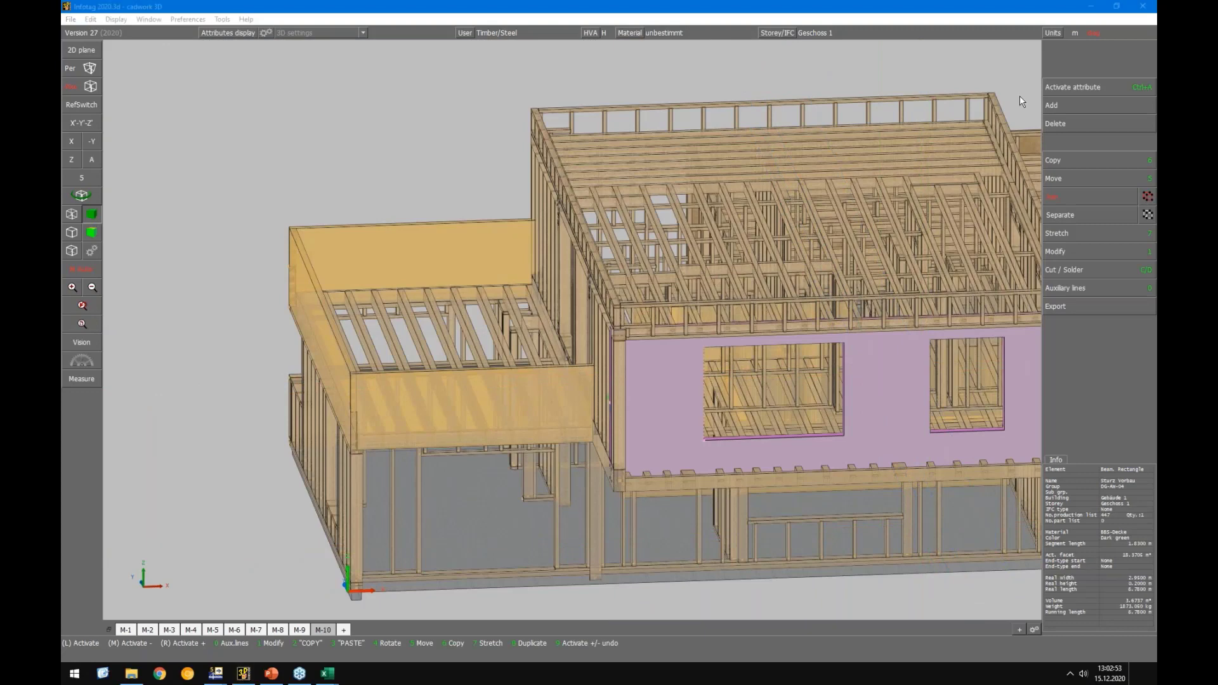
{"action": "left_click", "coordinate": [972, 23]}
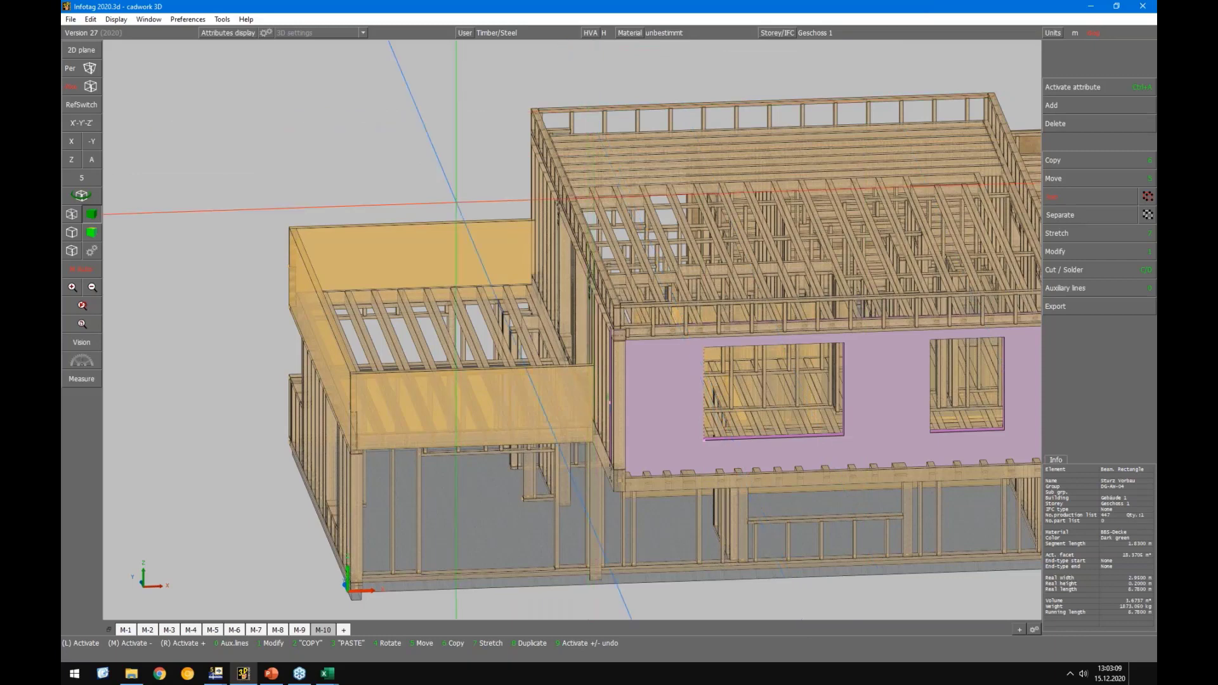
{"action": "left_click", "coordinate": [990, 26]}
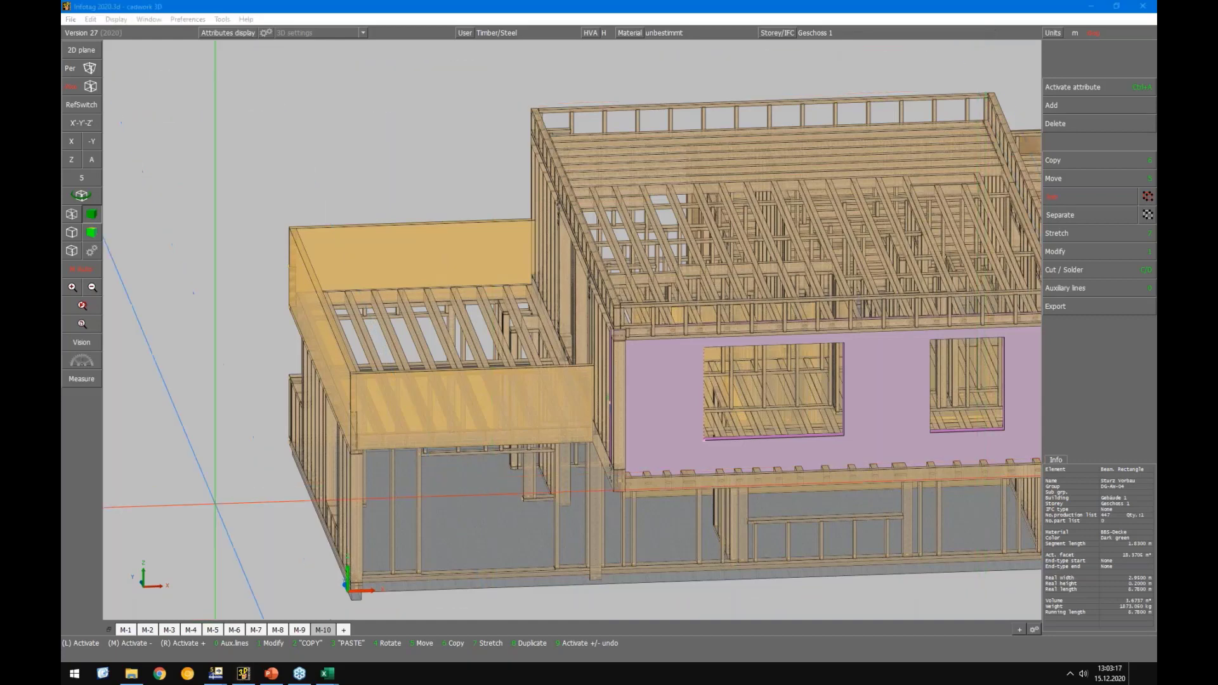
{"action": "left_click", "coordinate": [285, 417]}
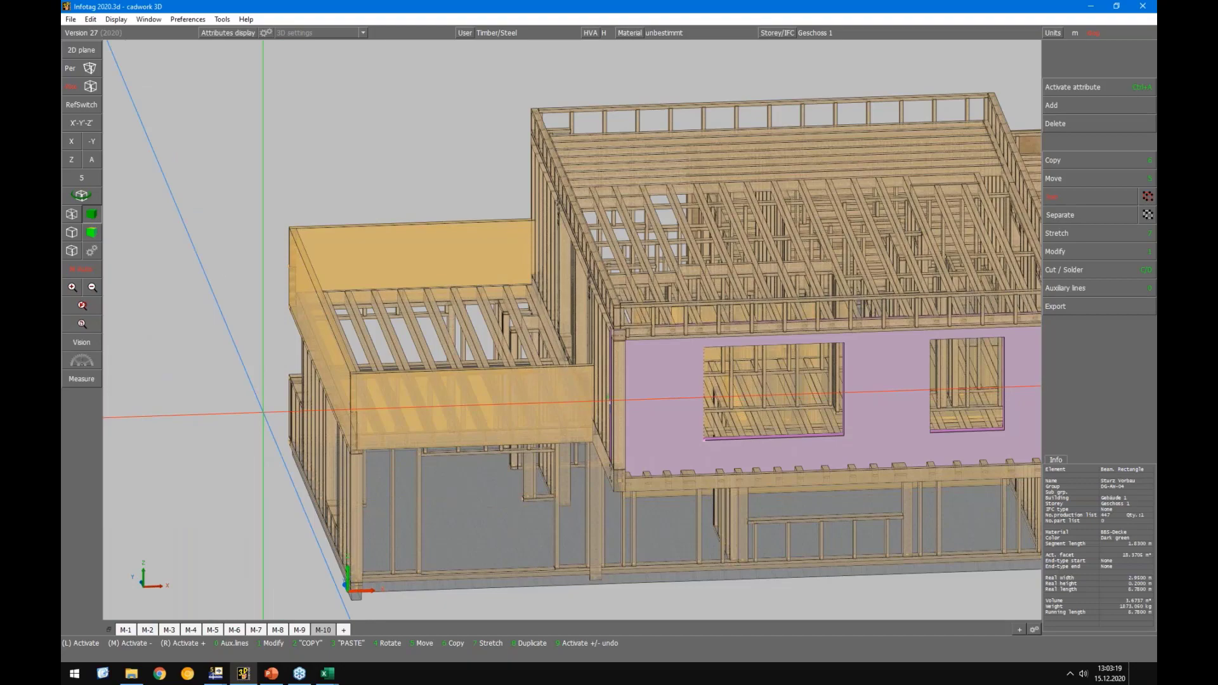
{"action": "middle_click_drag", "start_coordinate": [264, 403], "coordinate": [355, 406]}
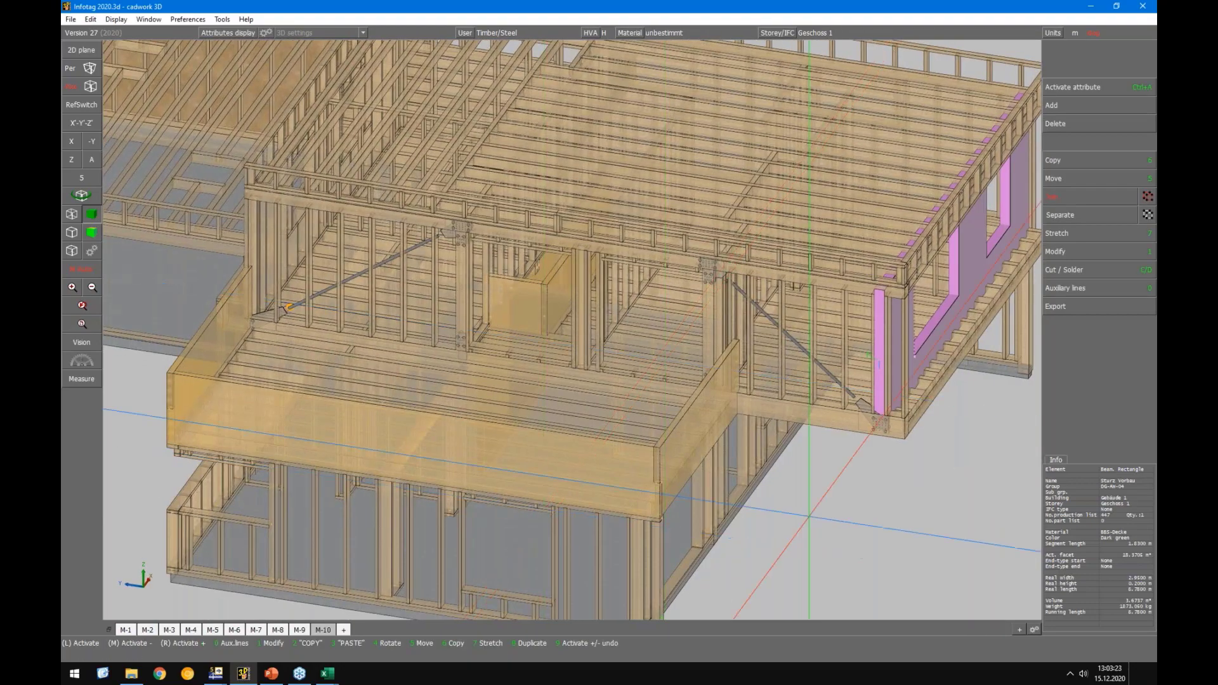
{"action": "scroll", "coordinate": [812, 517], "scroll_direction": "down", "scroll_amount": 1}
{"action": "scroll", "coordinate": [468, 381], "scroll_direction": "up", "scroll_amount": 2}
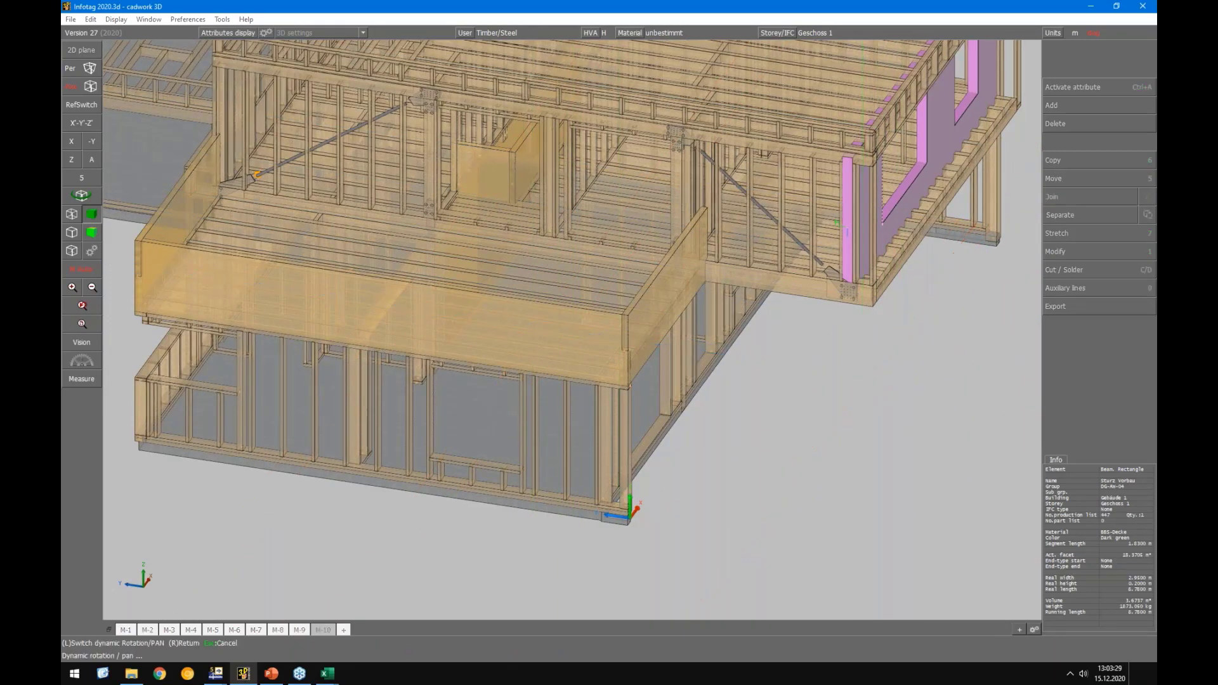
{"action": "middle_click", "coordinate": [902, 348]}
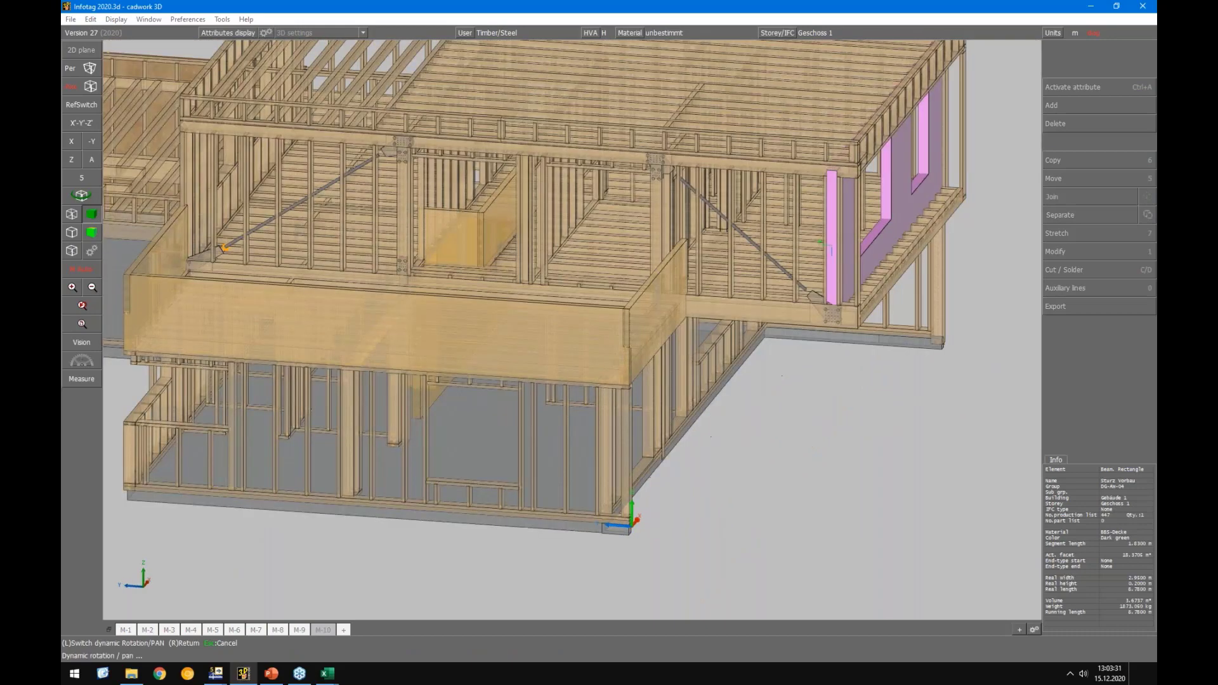
{"action": "right_click", "coordinate": [911, 269]}
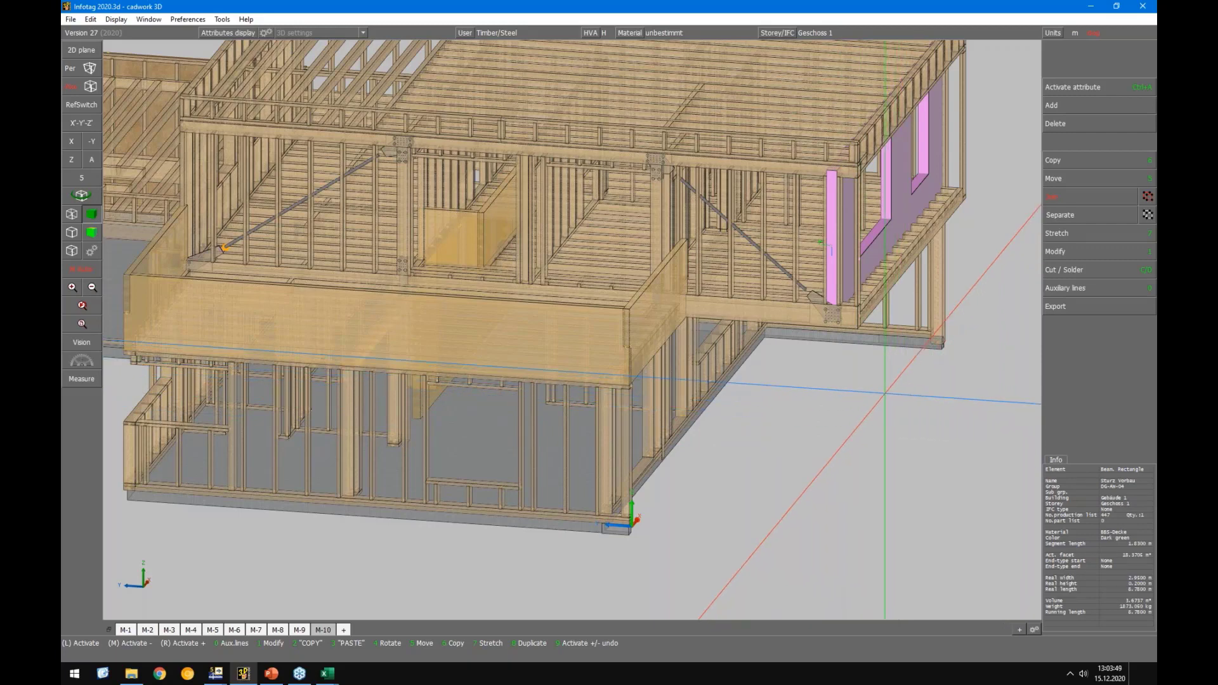
Isolate the active upper-storey wall panel with two window openings so only it is displayed
{"action": "key", "text": "F4"}
{"action": "middle_click_drag", "start_coordinate": [887, 415], "coordinate": [572, 328]}
{"action": "key", "text": "Right"}
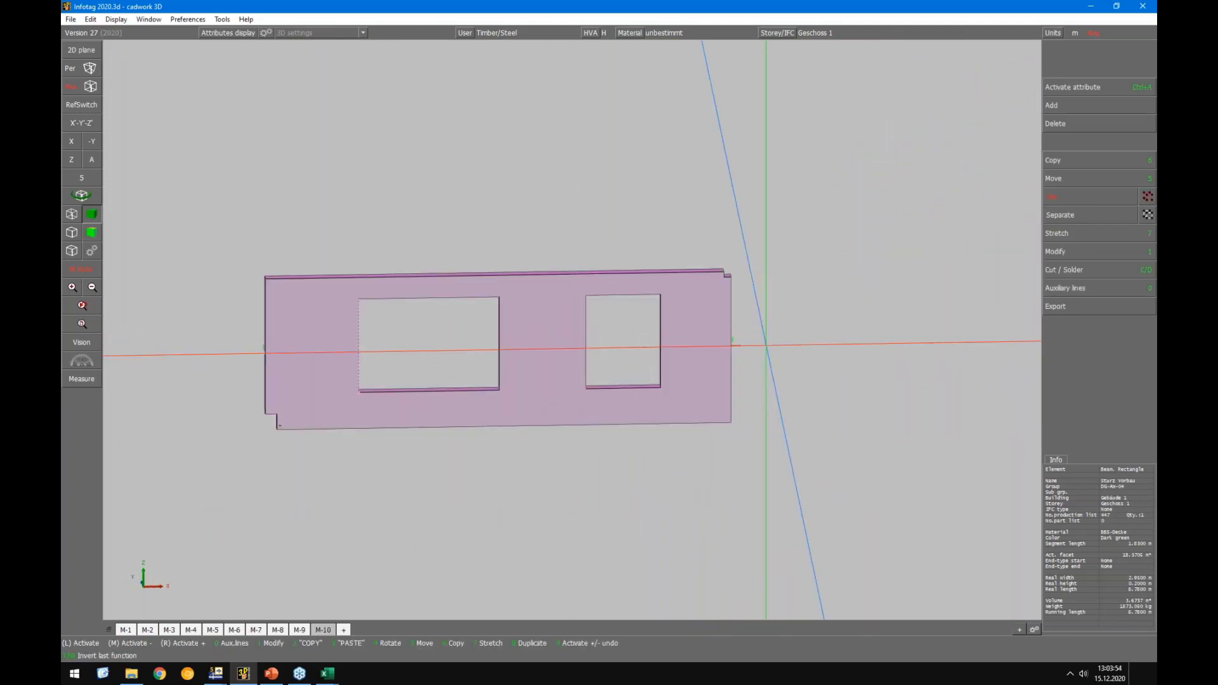
{"action": "left_click", "coordinate": [1075, 292]}
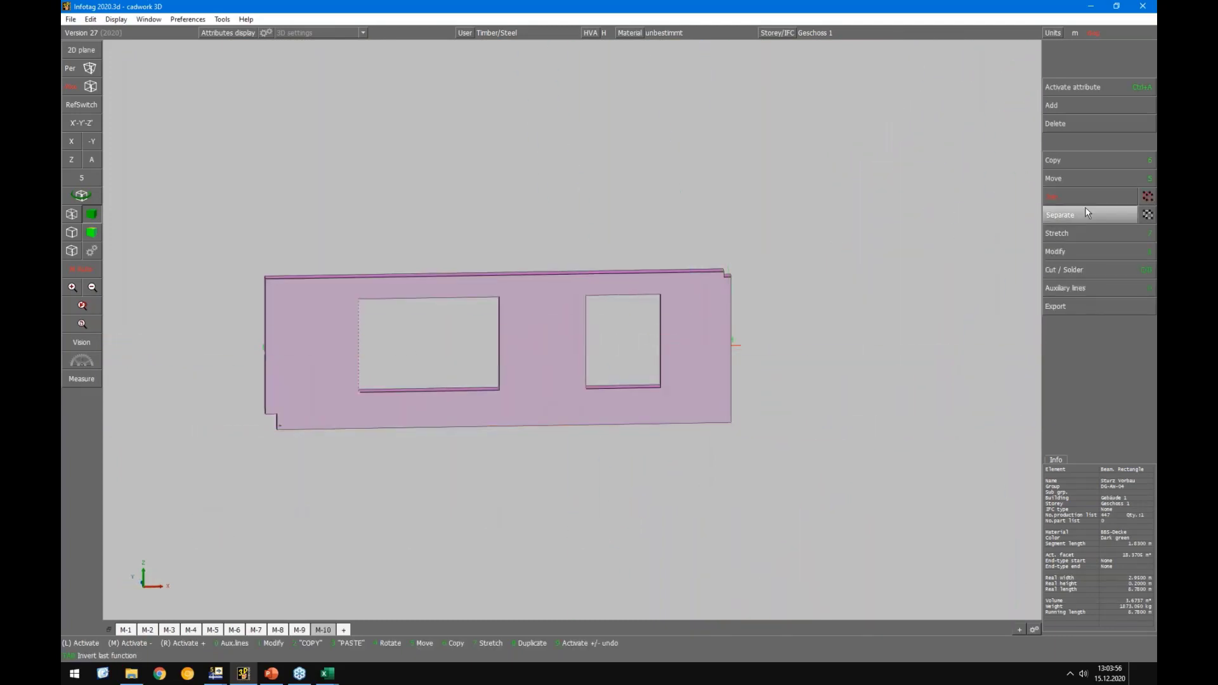
{"action": "left_click", "coordinate": [1088, 143]}
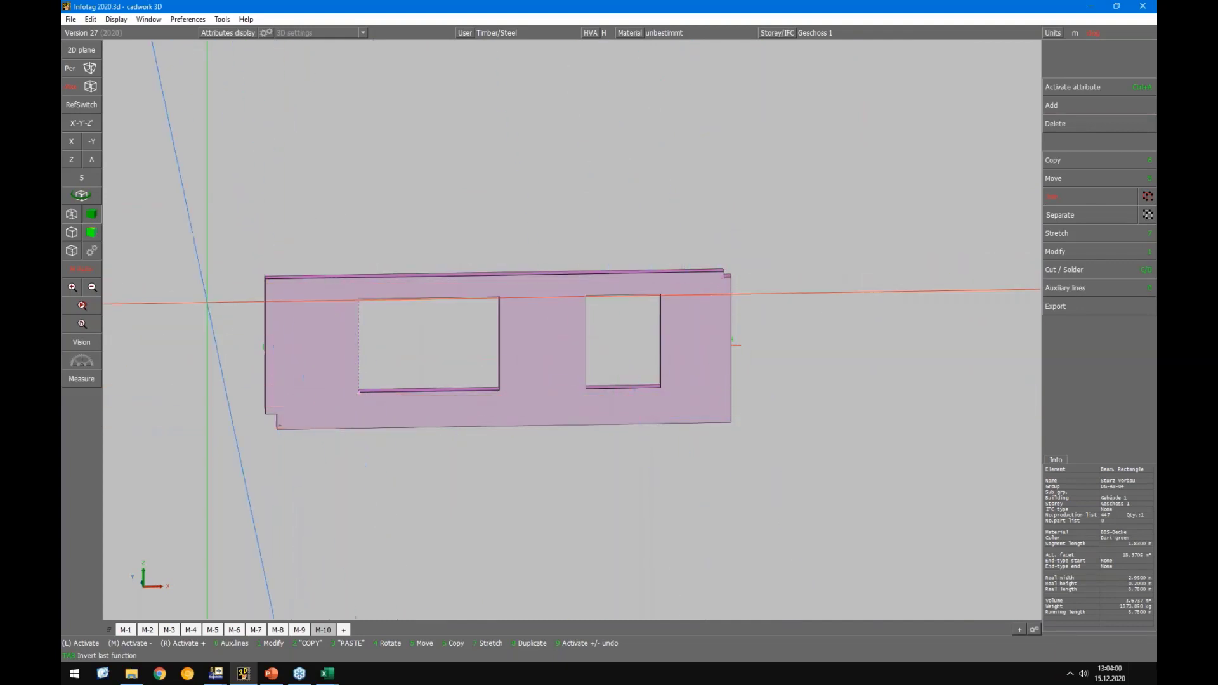
{"action": "middle_click_drag", "start_coordinate": [209, 302], "coordinate": [349, 374]}
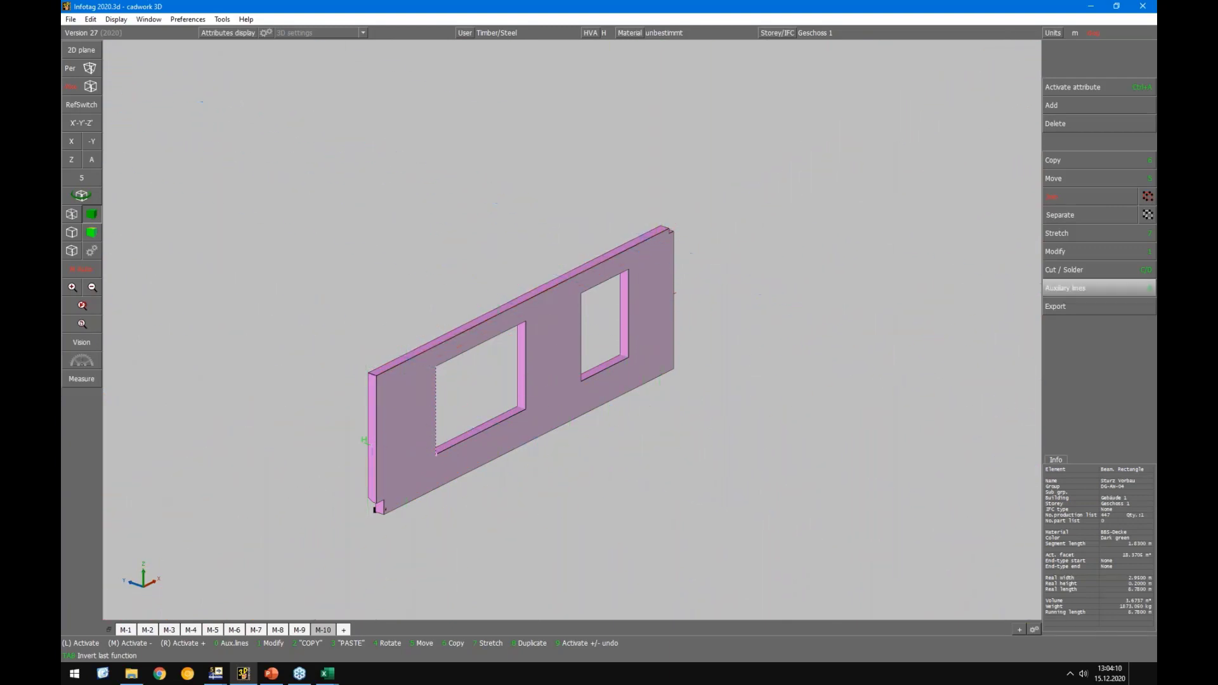
Add the favourite variant Mittelfläche-CLT to the wall panel to generate its mid-surface
{"action": "left_click", "coordinate": [1068, 110]}
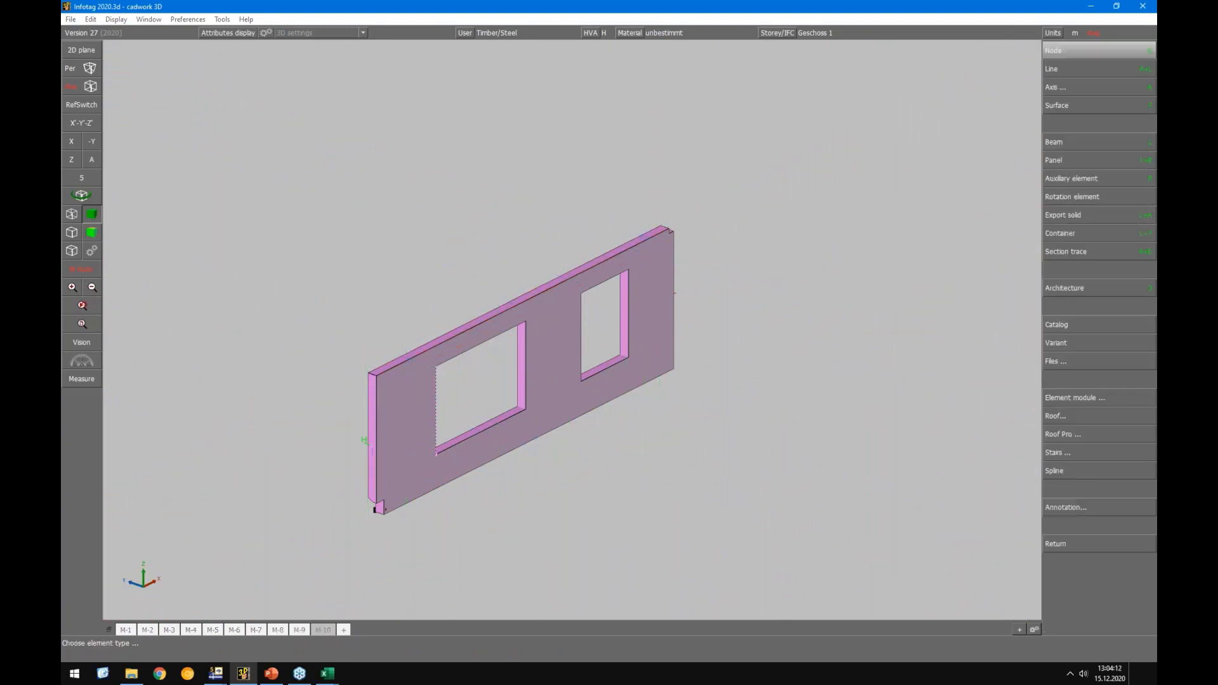
{"action": "left_click", "coordinate": [1076, 345]}
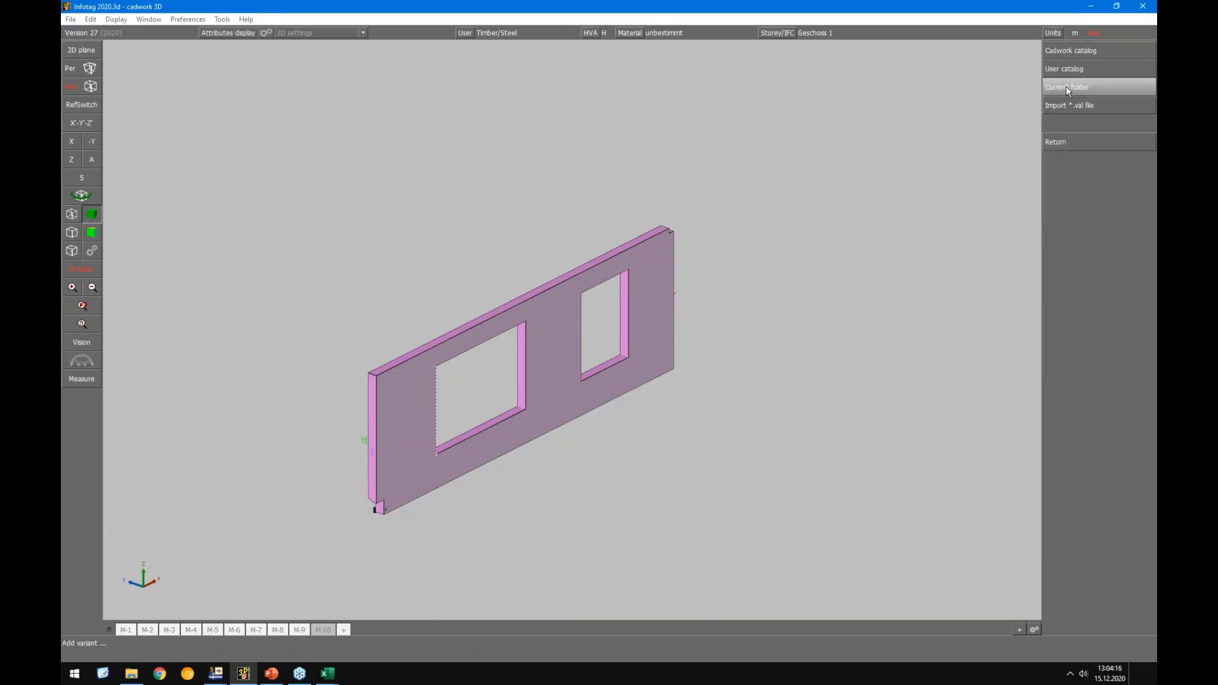
{"action": "left_click", "coordinate": [1088, 86]}
{"action": "left_click", "coordinate": [1102, 46]}
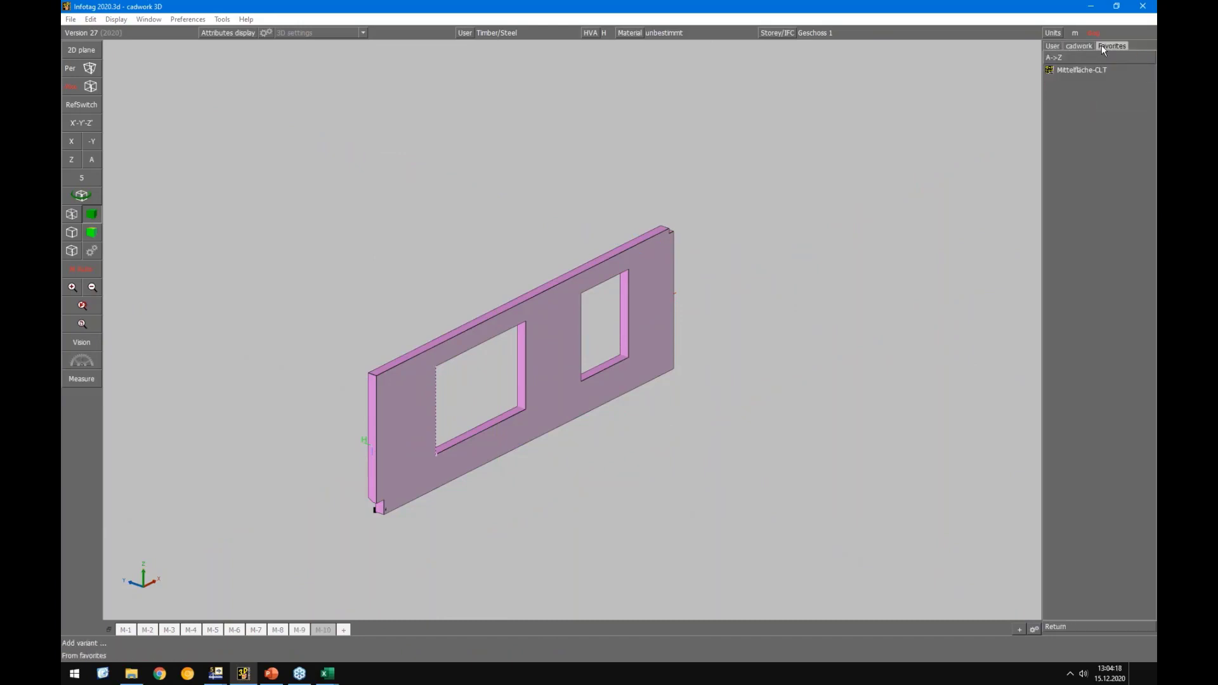
{"action": "left_click", "coordinate": [1076, 70]}
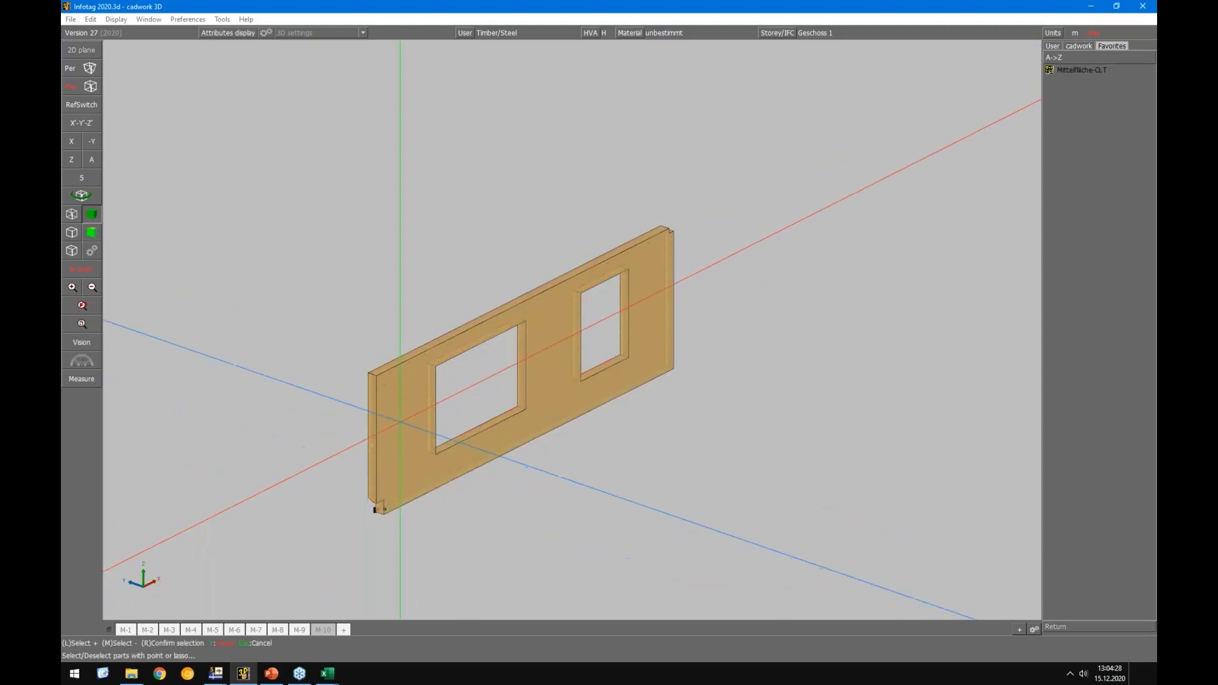
{"action": "left_click", "coordinate": [577, 323]}
{"action": "right_click", "coordinate": [577, 322]}
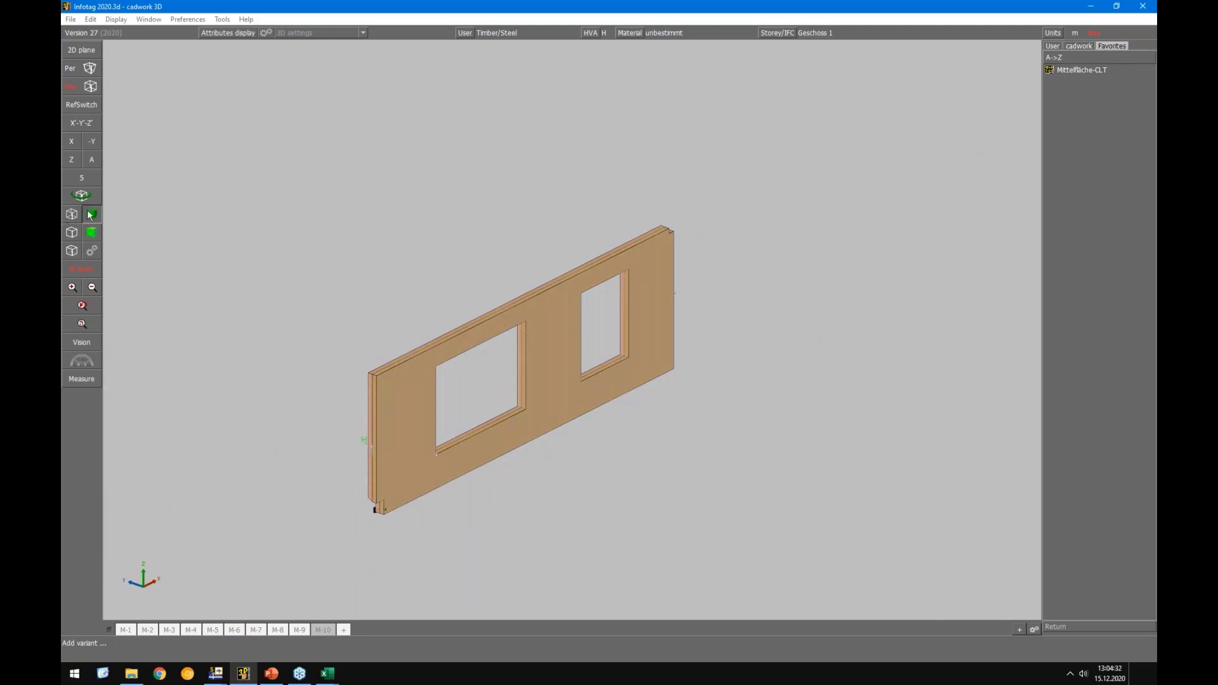
{"action": "right_click", "coordinate": [1101, 102]}
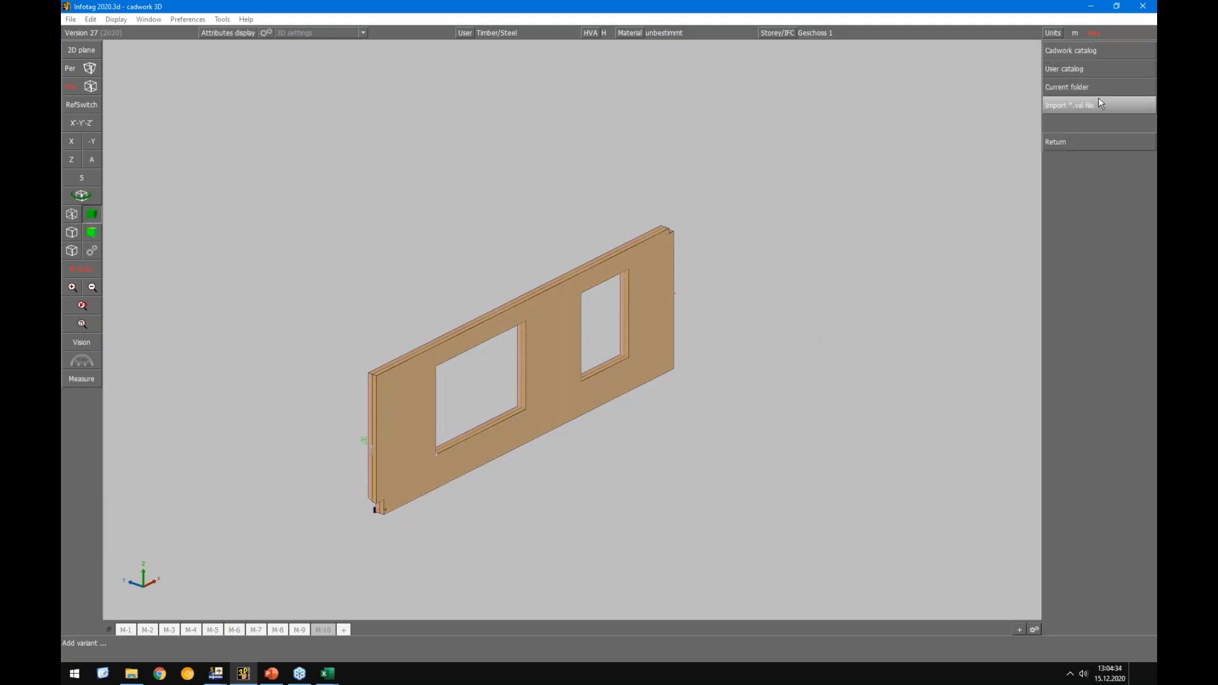
{"action": "right_click", "coordinate": [1099, 99]}
{"action": "right_click", "coordinate": [862, 294]}
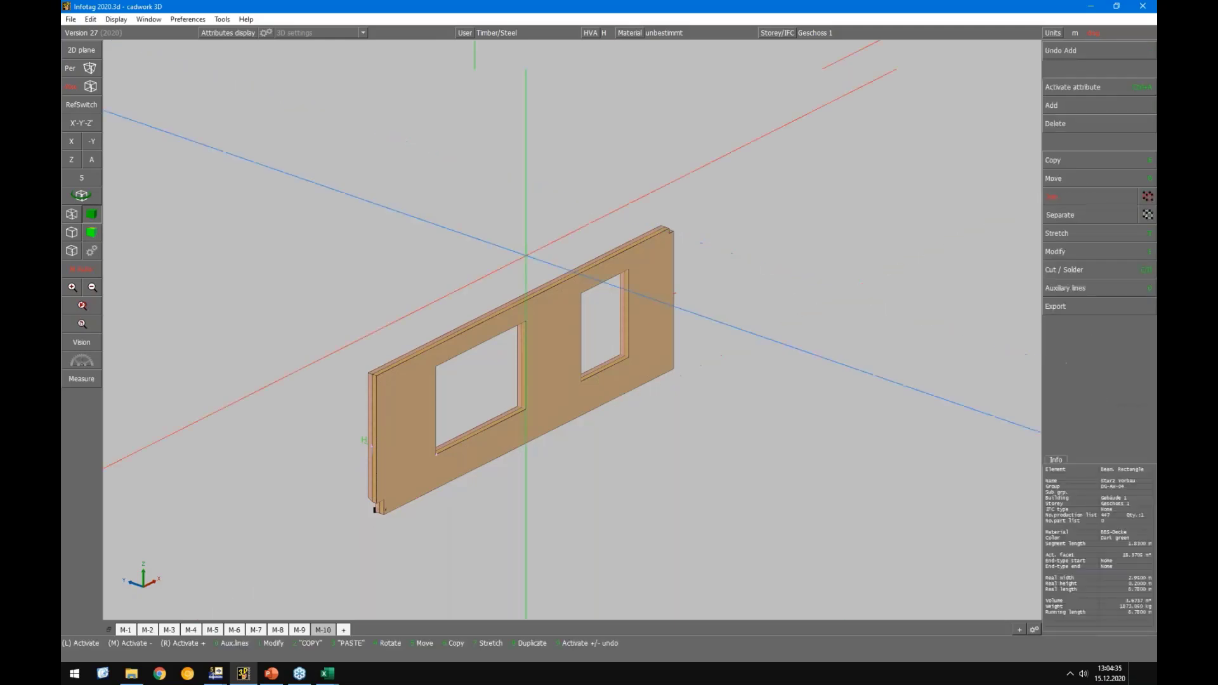
Switch to wireframe display and isolate the wall's mid-surface from the solid panel
{"action": "left_click", "coordinate": [73, 217]}
{"action": "left_click", "coordinate": [282, 463]}
{"action": "scroll", "coordinate": [372, 389], "scroll_direction": "up", "scroll_amount": 2}
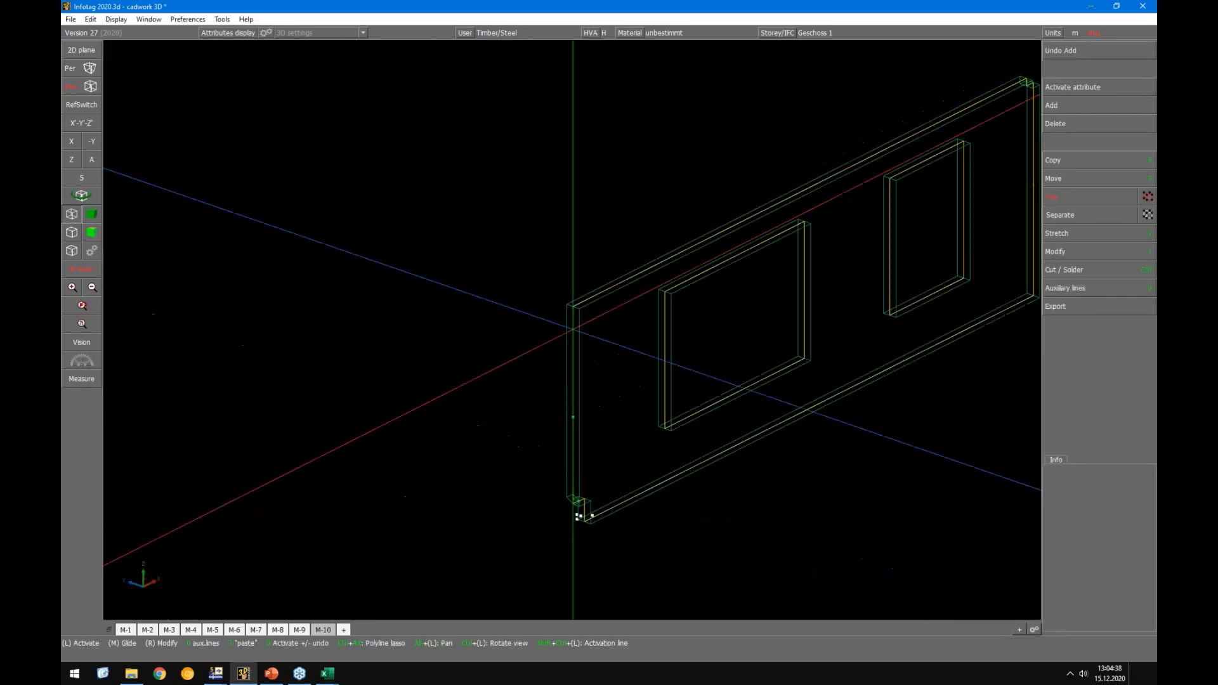
{"action": "scroll", "coordinate": [578, 516], "scroll_direction": "up", "scroll_amount": 2}
{"action": "left_click", "coordinate": [579, 614]}
{"action": "scroll", "coordinate": [579, 615], "scroll_direction": "down", "scroll_amount": 2}
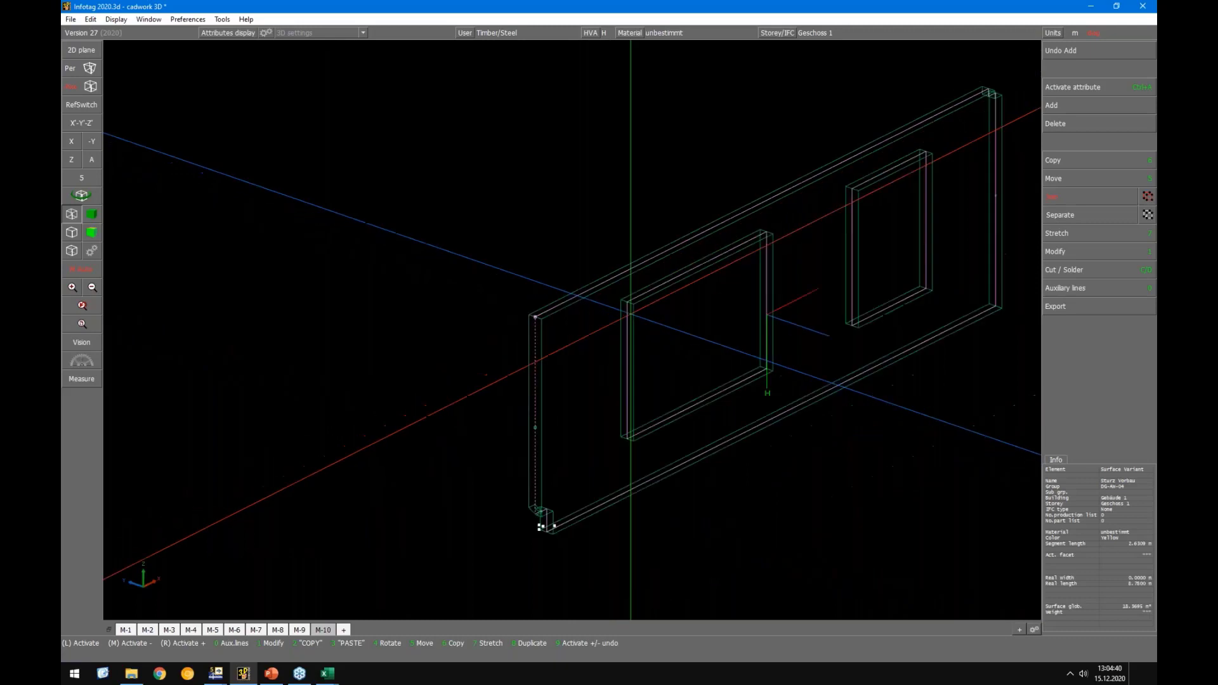
{"action": "scroll", "coordinate": [572, 333], "scroll_direction": "down", "scroll_amount": 2}
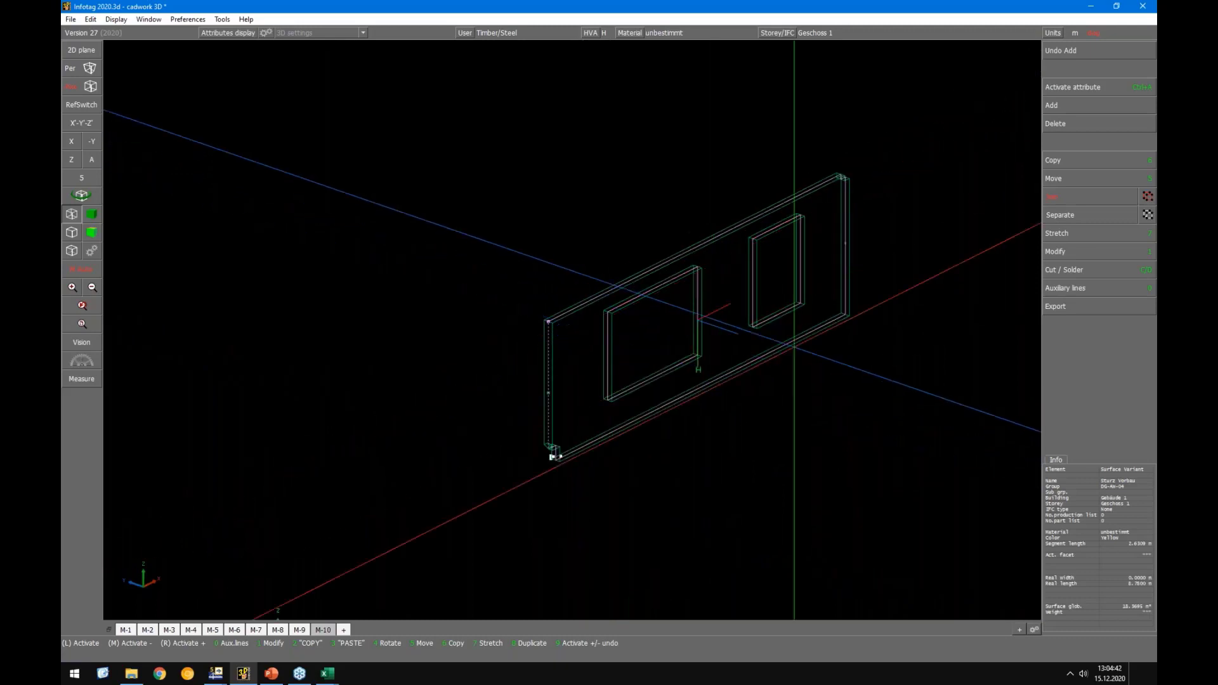
{"action": "key", "text": "F4"}
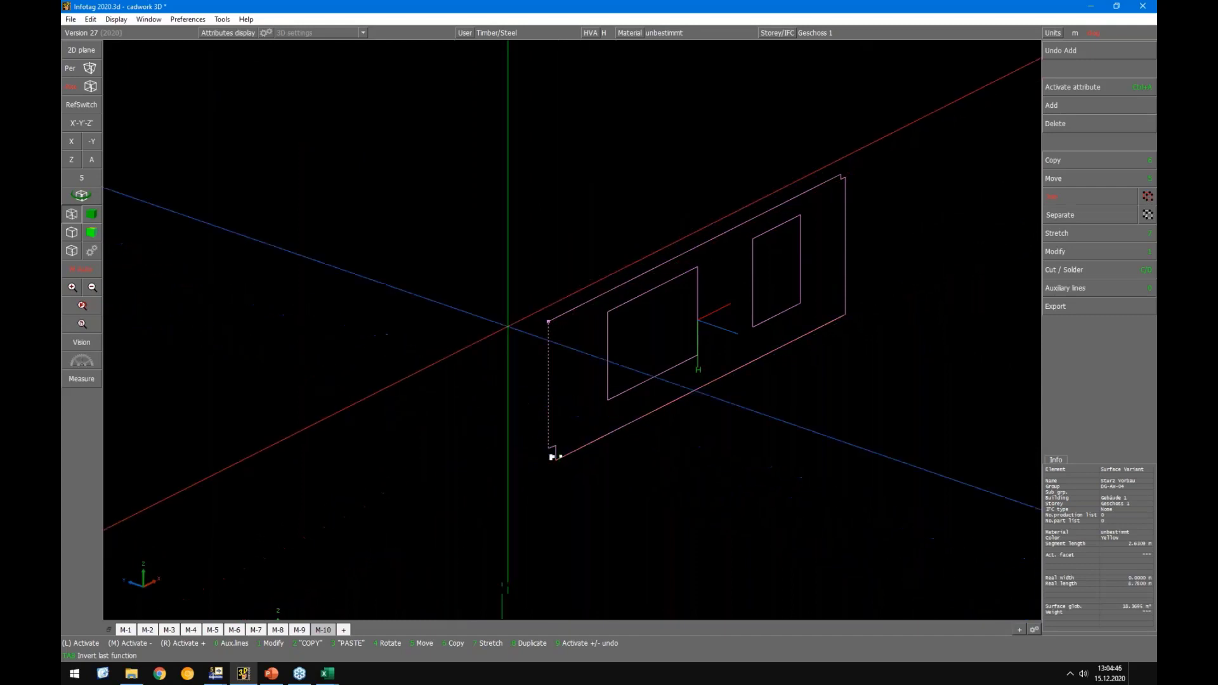
{"action": "left_click", "coordinate": [1054, 307]}
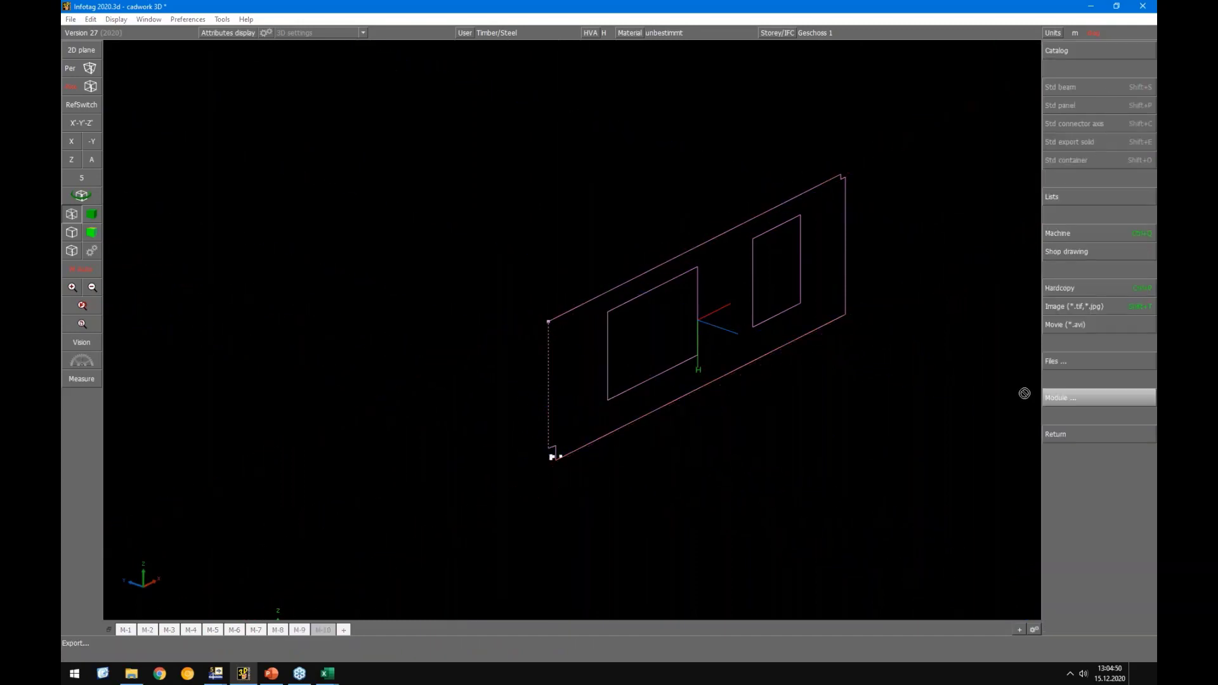
{"action": "left_click", "coordinate": [1072, 359]}
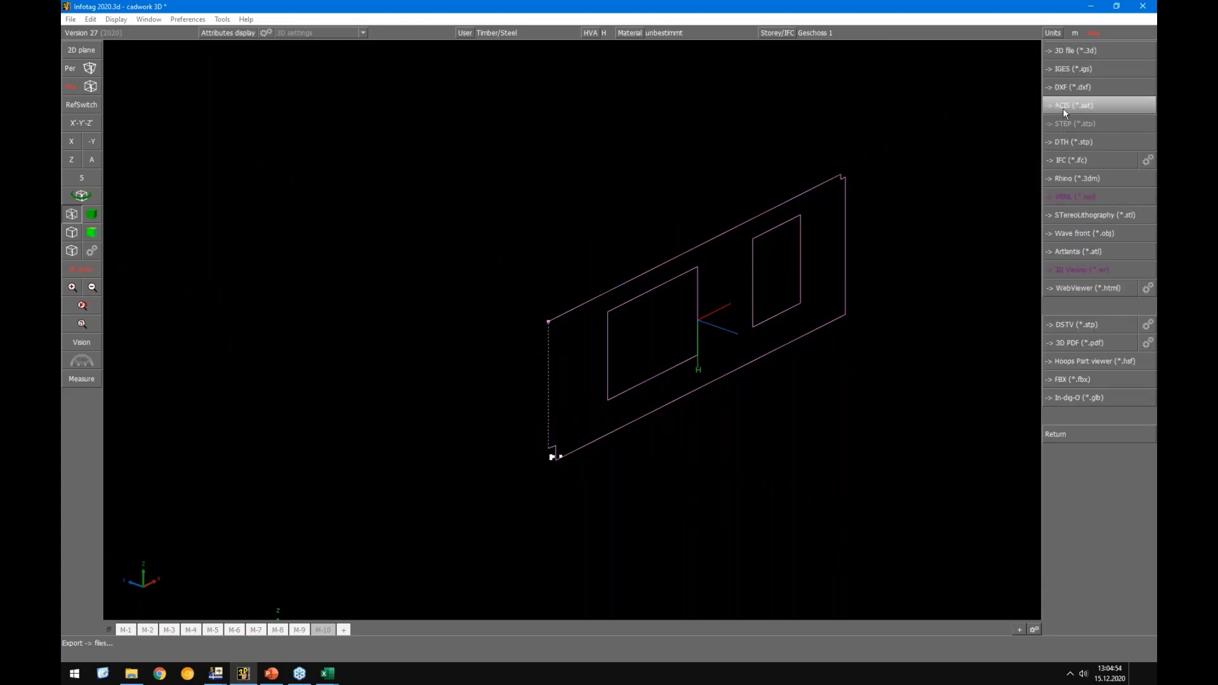
{"action": "left_click", "coordinate": [1063, 107]}
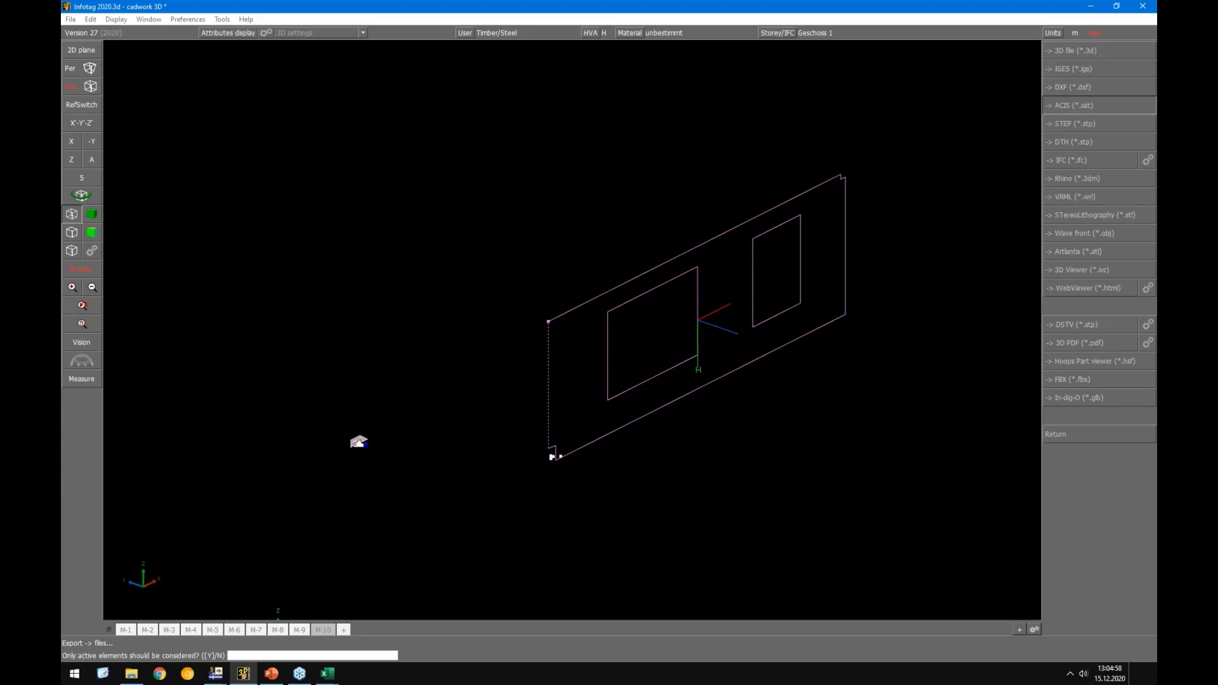
{"action": "key", "text": "Return"}
{"action": "key", "text": "Return"}
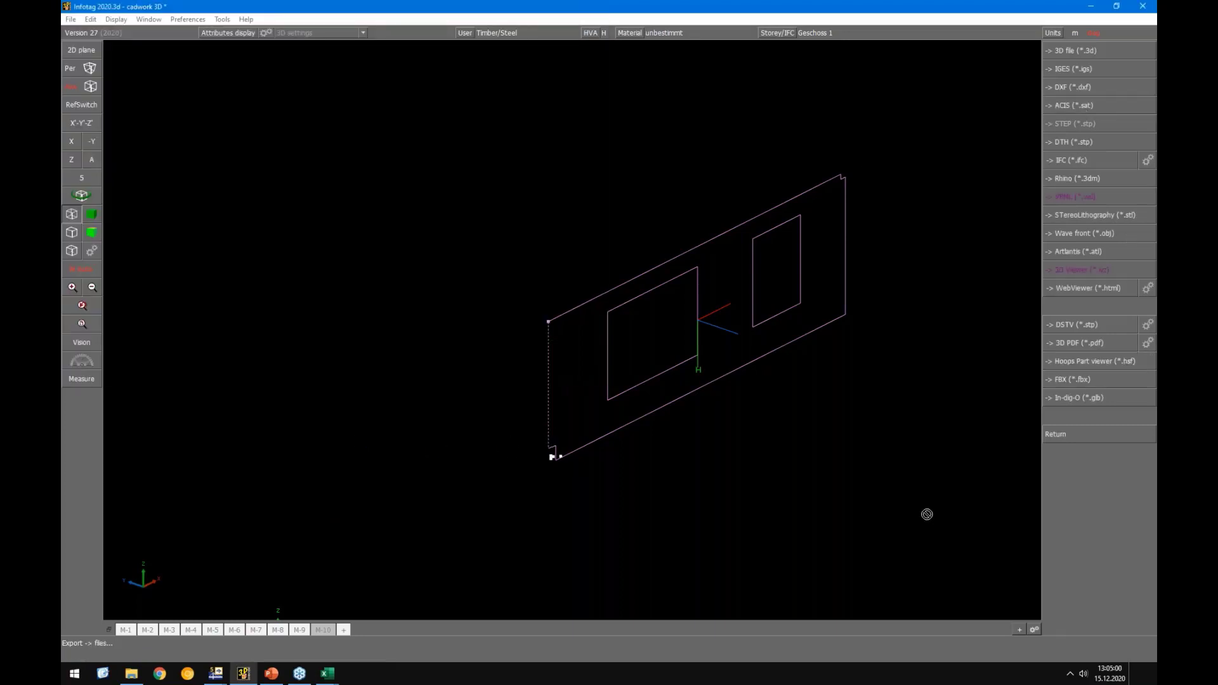
Export only the active wall mid-surface in ACIS (*.sat) format under the file name Export, replacing the existing file
{"action": "left_click_drag", "start_coordinate": [907, 513], "coordinate": [422, 117]}
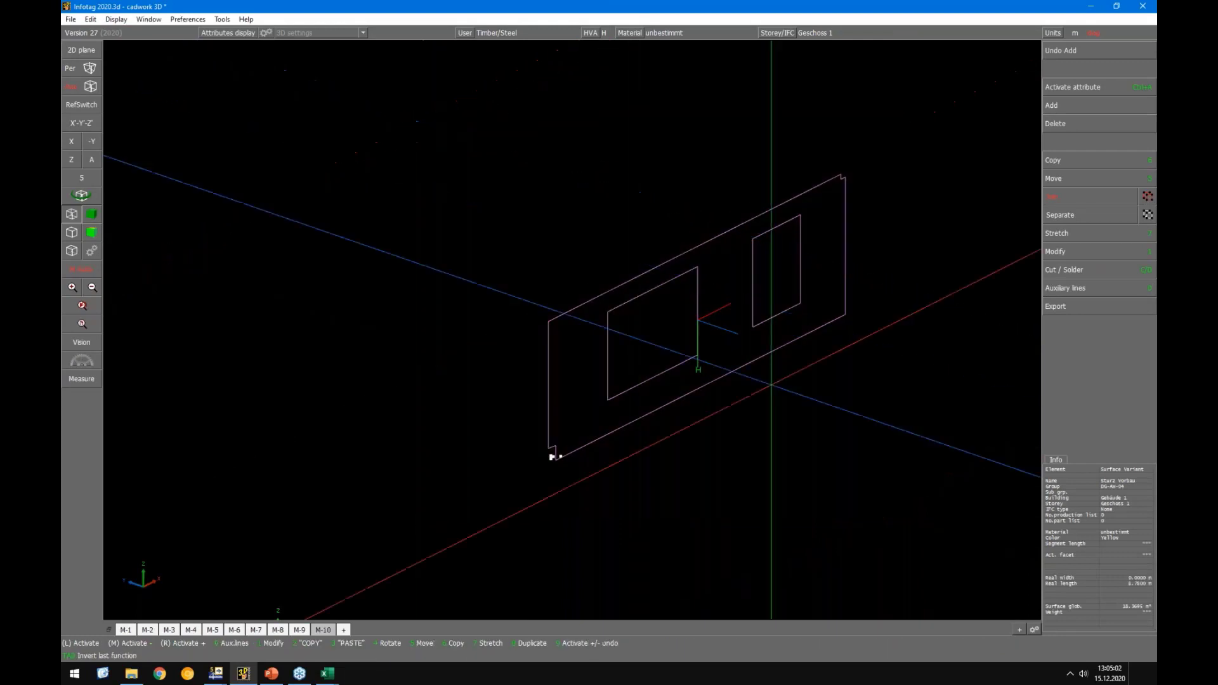
{"action": "left_click", "coordinate": [869, 519]}
{"action": "left_click_drag", "start_coordinate": [892, 548], "coordinate": [508, 123]}
{"action": "left_click", "coordinate": [1085, 305]}
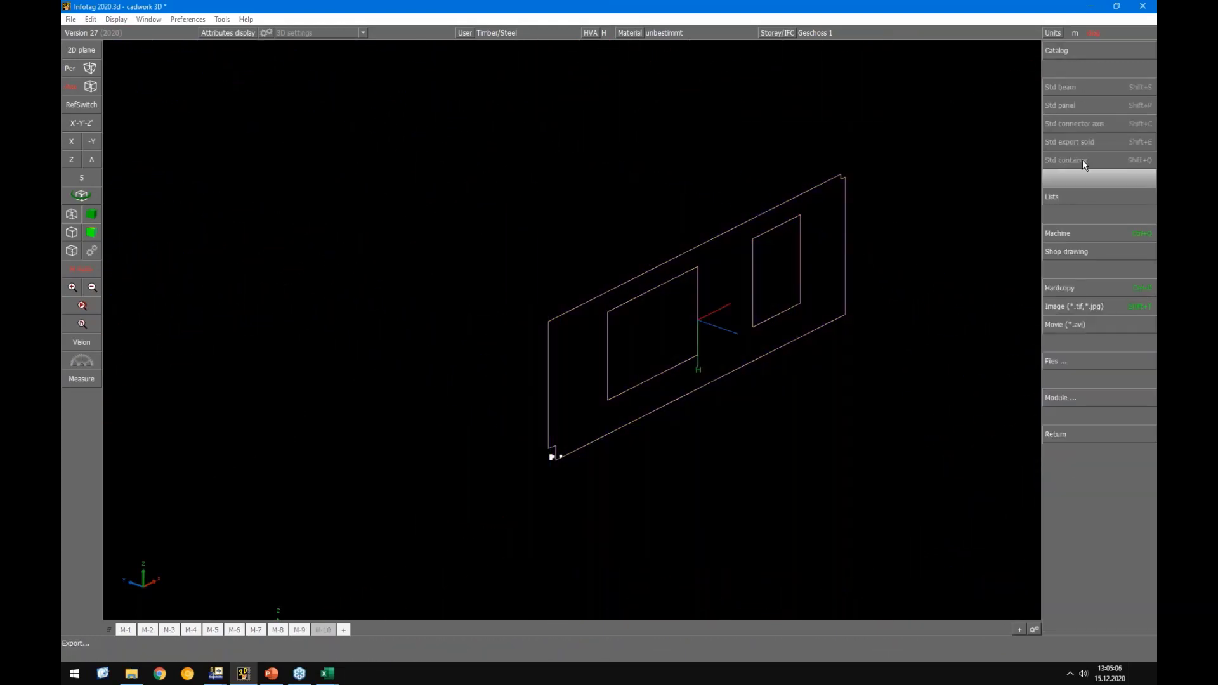
{"action": "left_click", "coordinate": [1068, 361]}
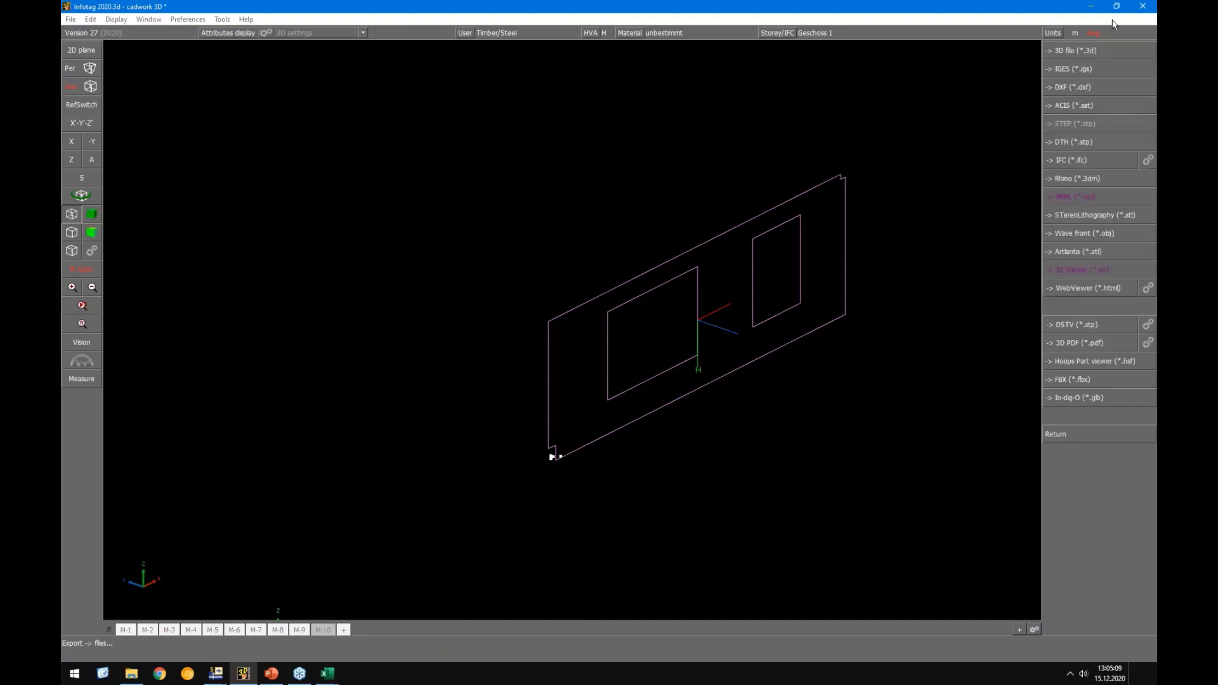
{"action": "left_click", "coordinate": [1072, 105]}
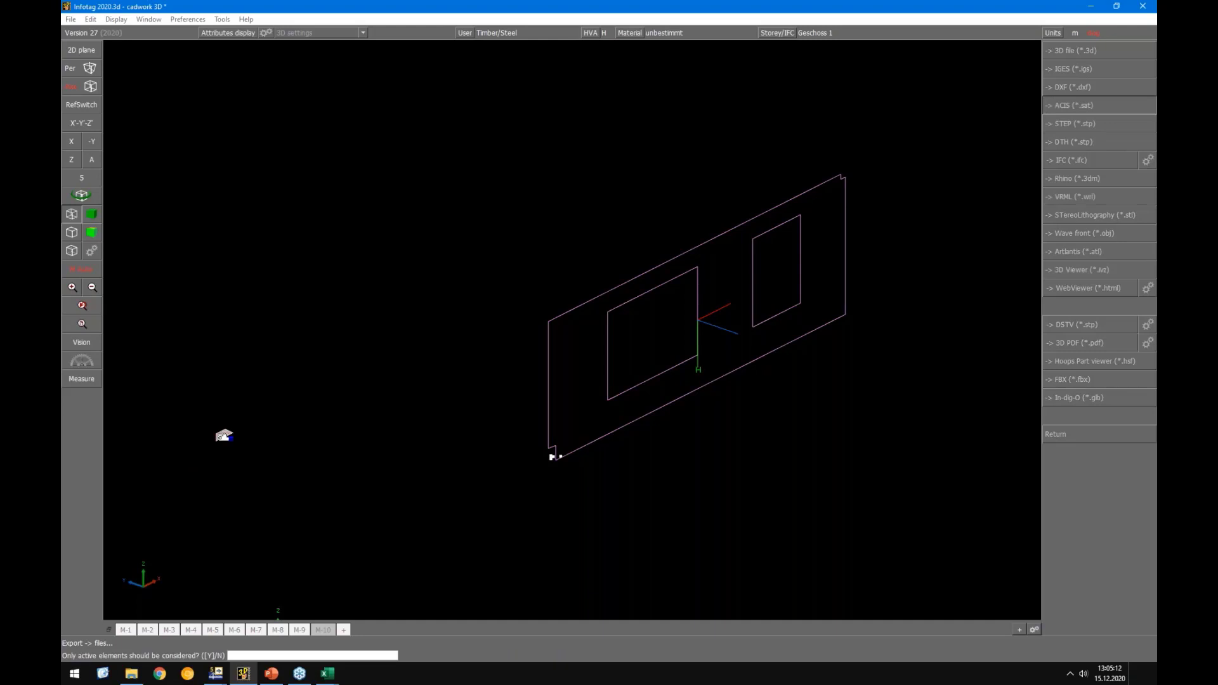
{"action": "key", "text": "Return"}
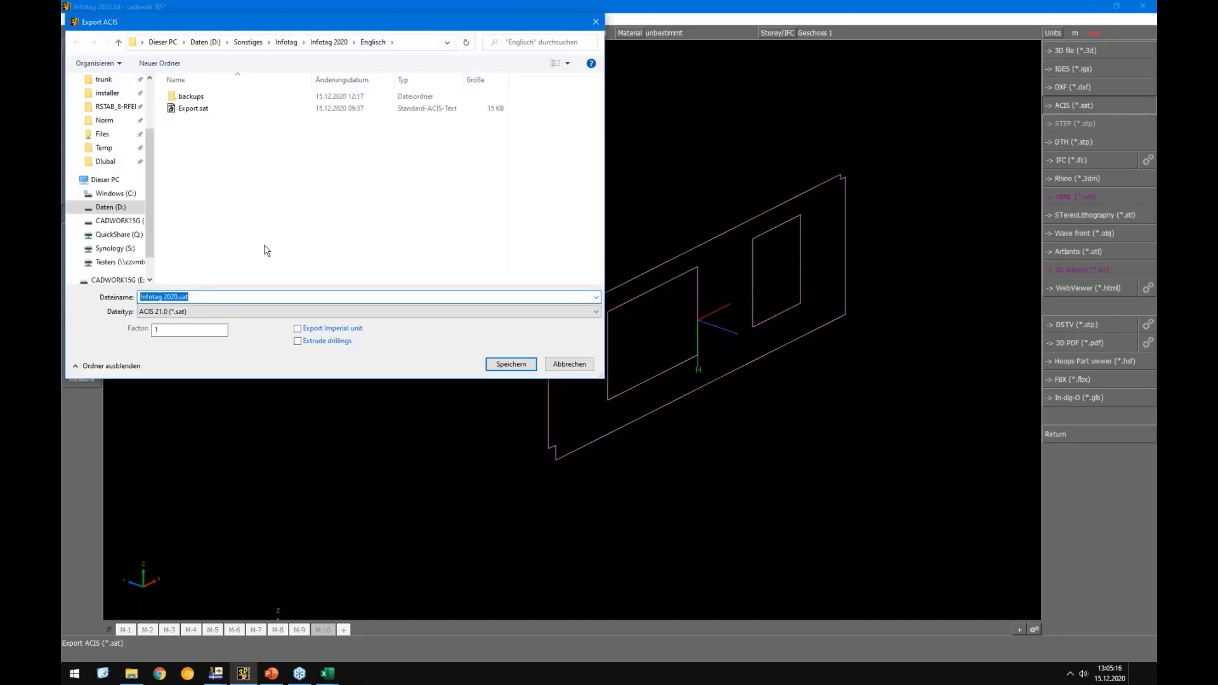
{"action": "type", "text": "Export"}
{"action": "key", "text": "Return"}
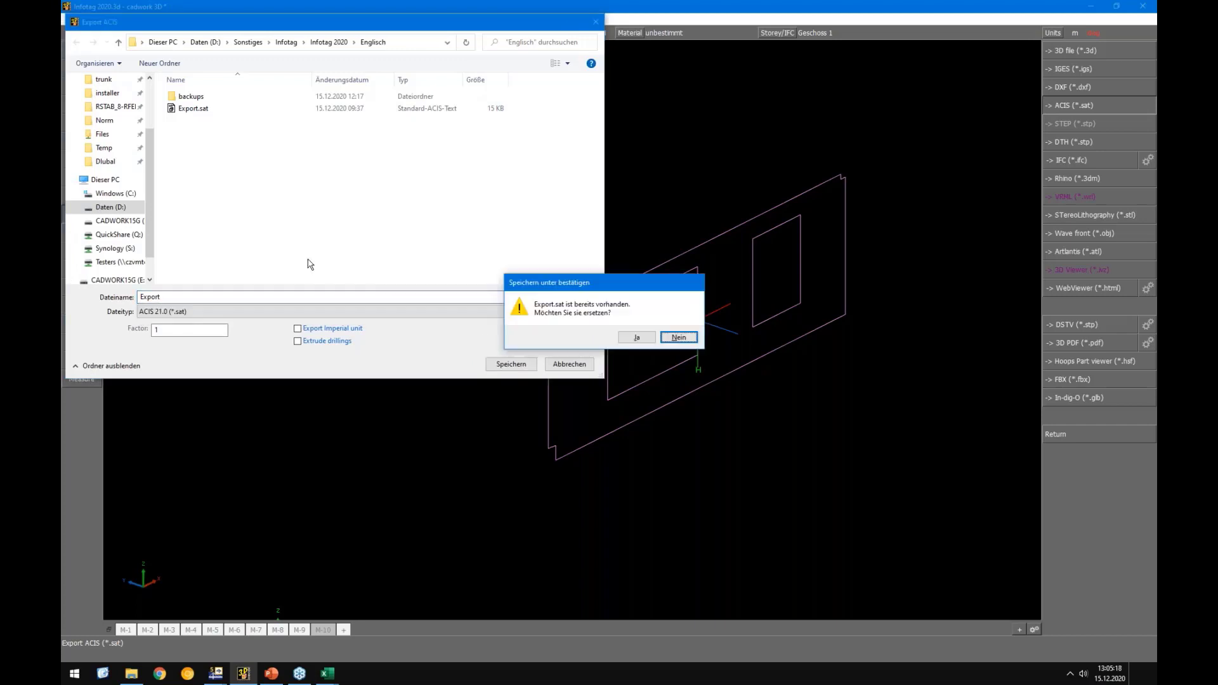
{"action": "left_click", "coordinate": [637, 337]}
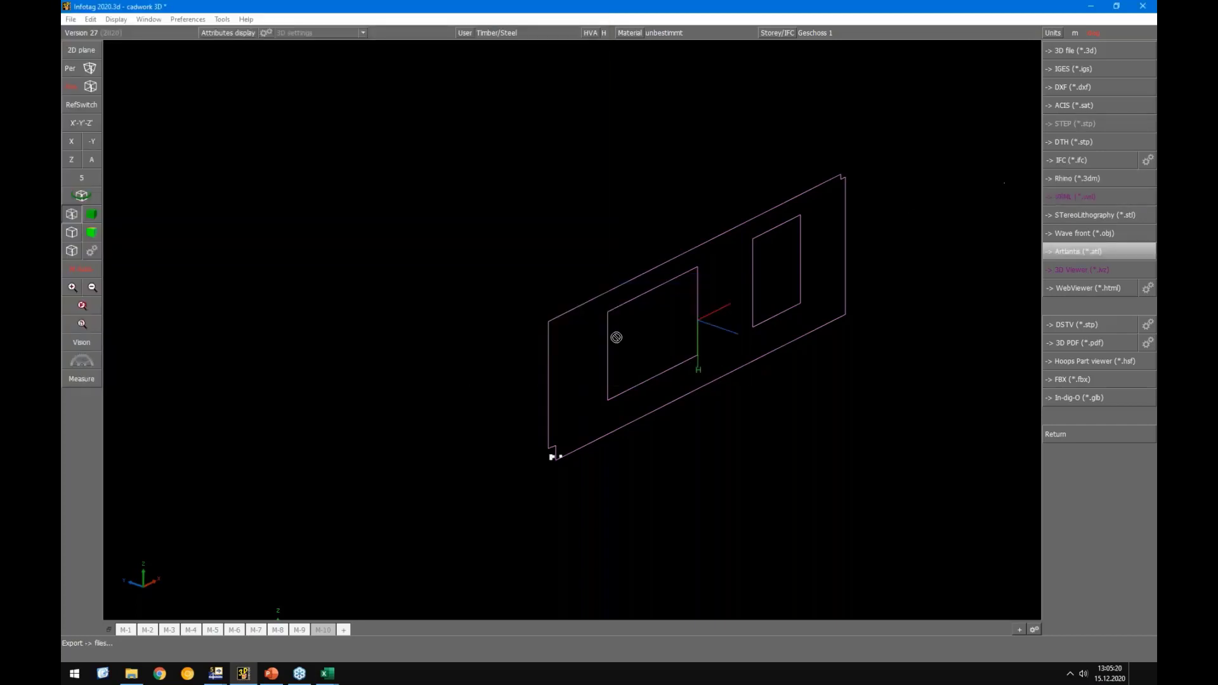
Leave the file export and switch from cadwork to the empty RFEM window
{"action": "left_click", "coordinate": [213, 675]}
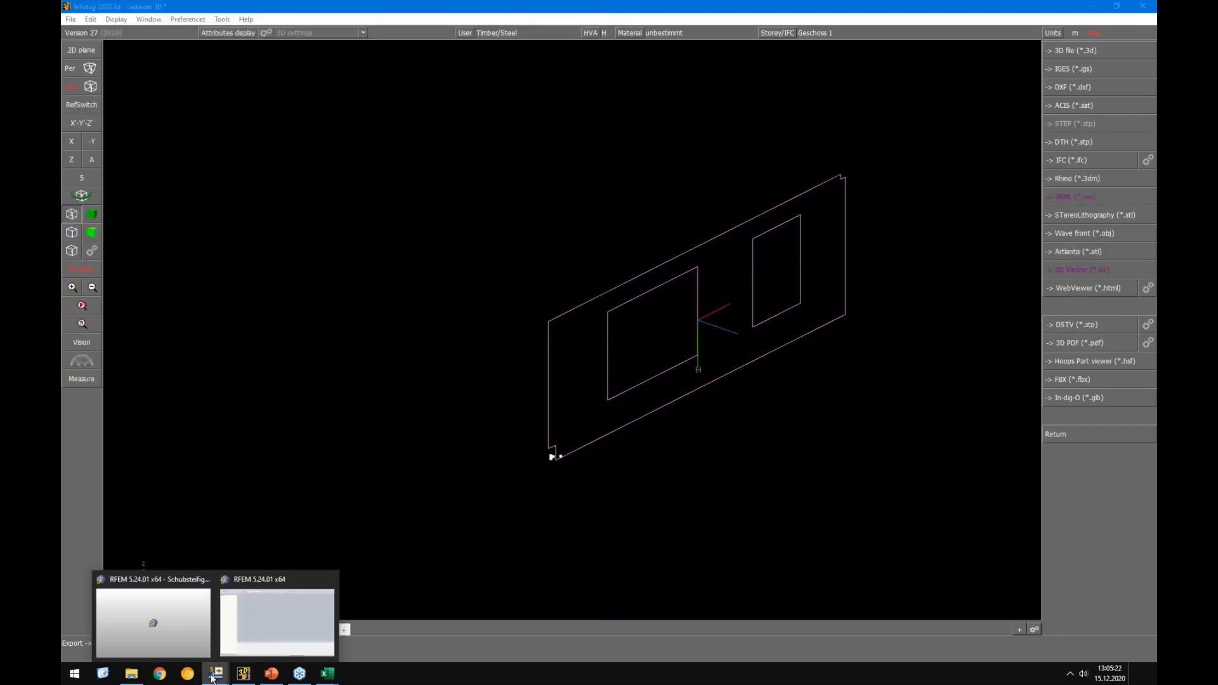
{"action": "left_click", "coordinate": [178, 631]}
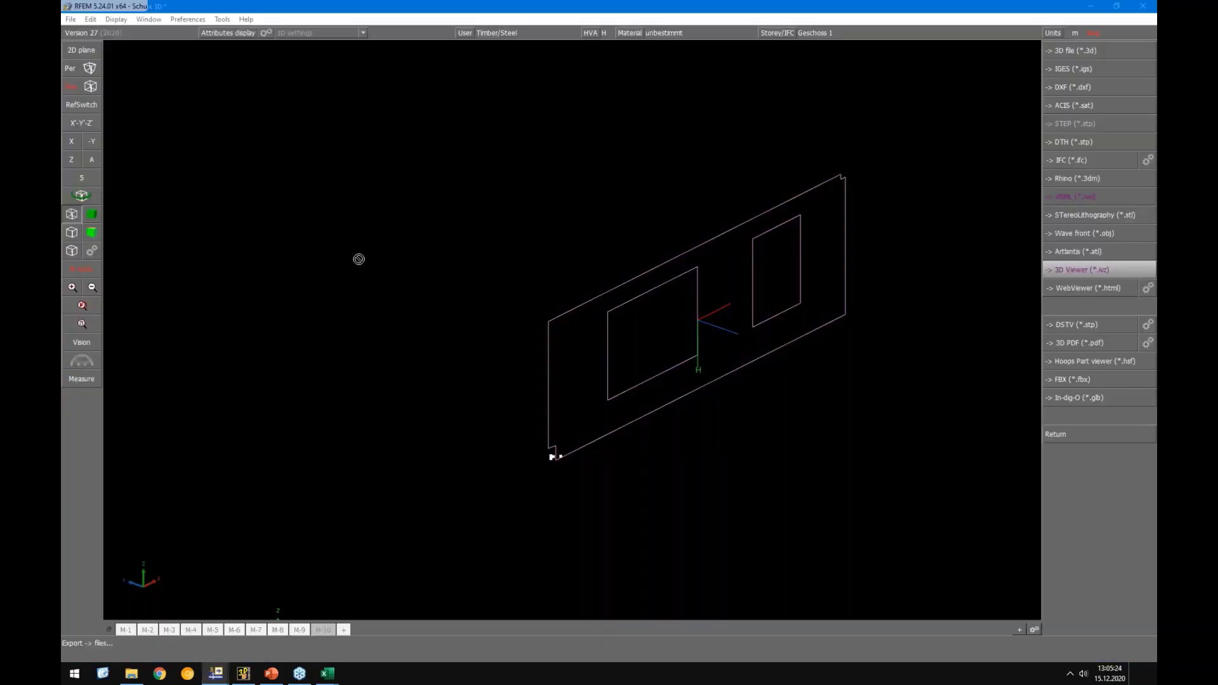
{"action": "left_click", "coordinate": [243, 674]}
{"action": "right_click", "coordinate": [307, 472]}
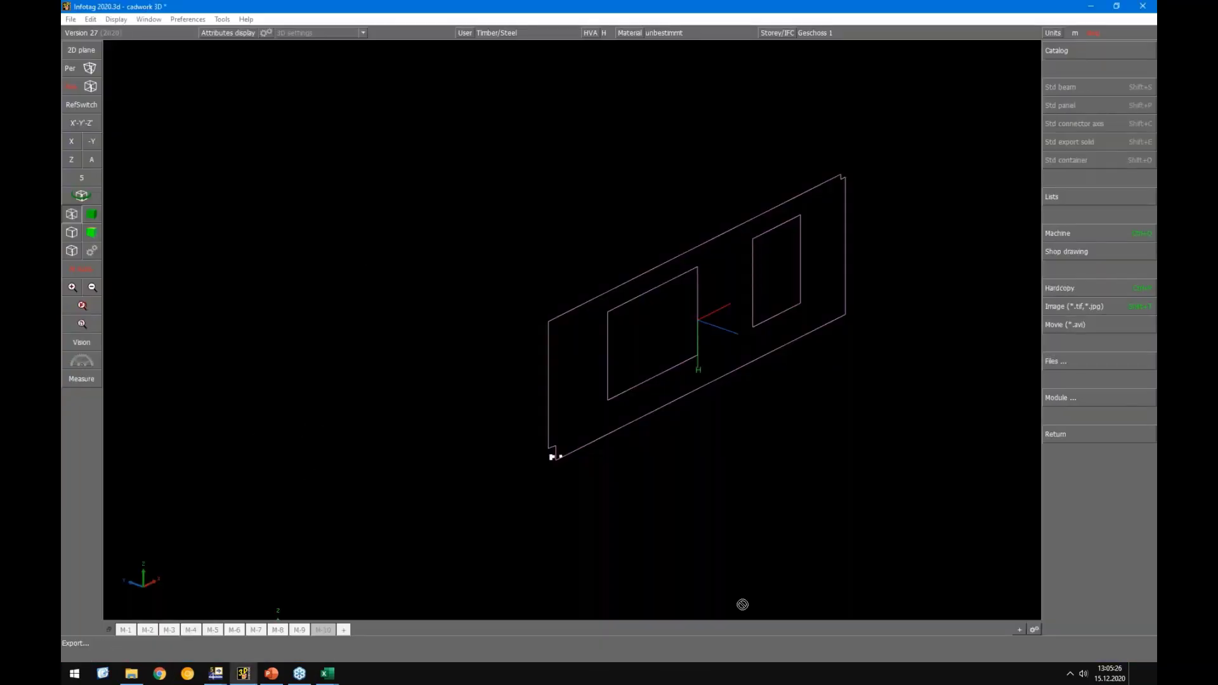
{"action": "left_click", "coordinate": [1055, 433]}
{"action": "left_click", "coordinate": [216, 675]}
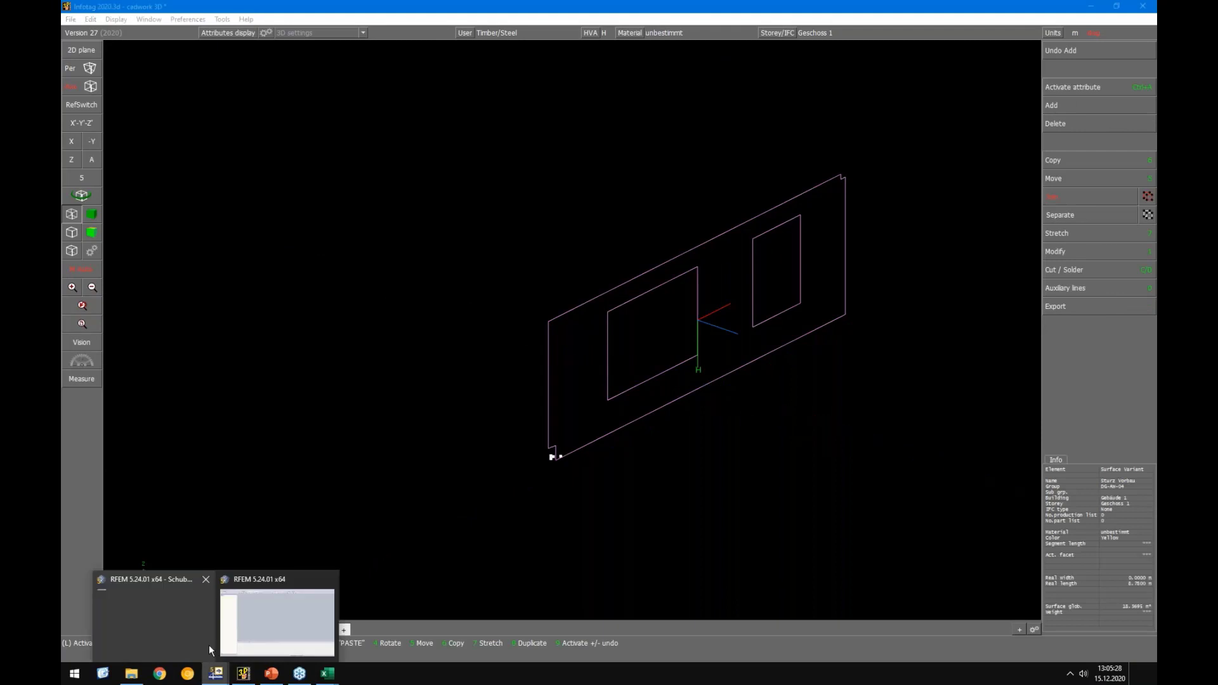
{"action": "left_click", "coordinate": [208, 645]}
{"action": "left_click", "coordinate": [216, 675]}
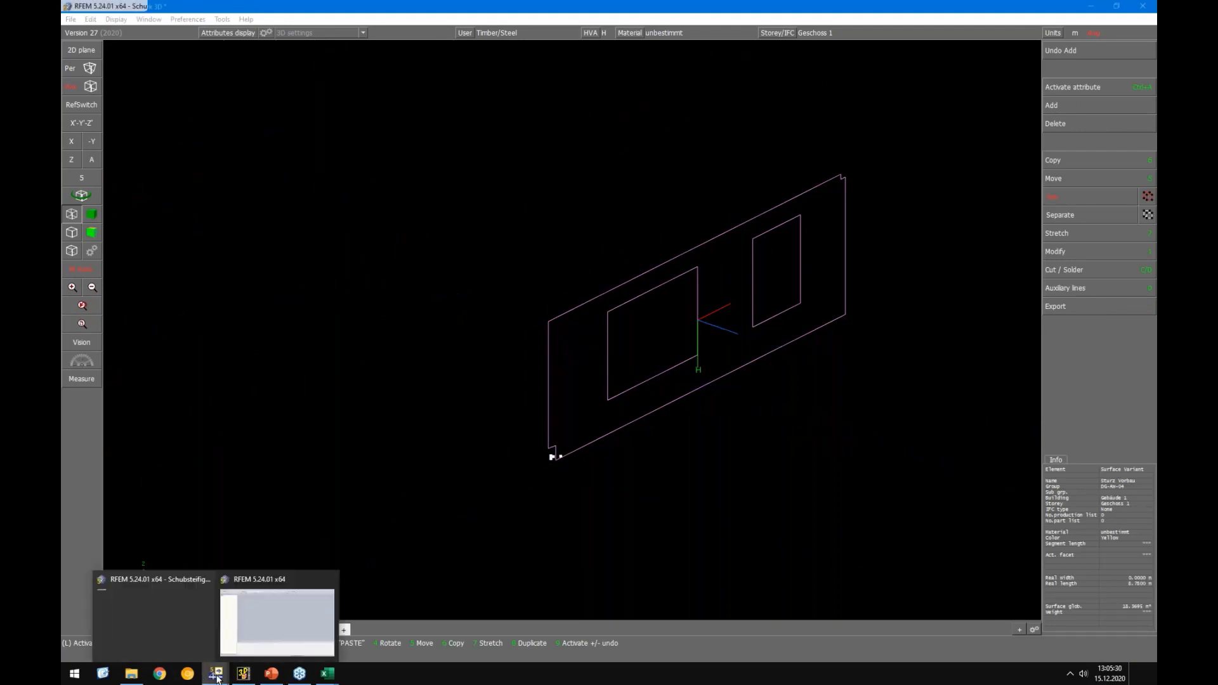
{"action": "left_click", "coordinate": [1097, 8]}
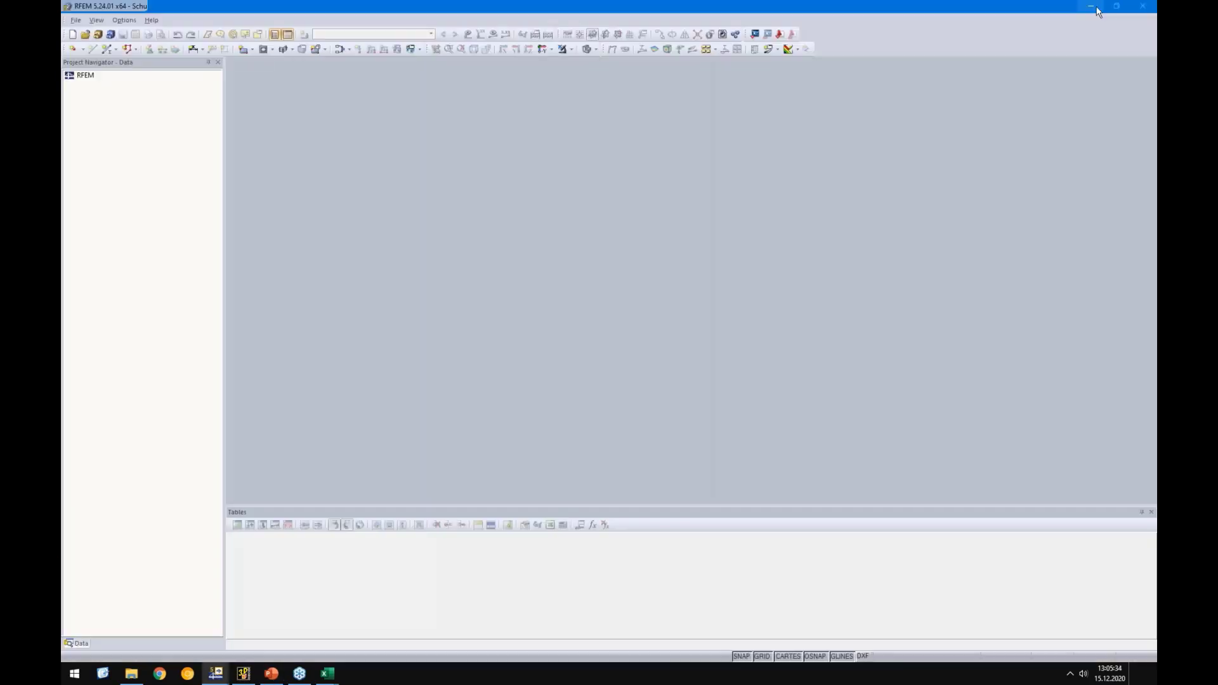
Import CAD.sat from the cadwork folder as a Standard ACIS Text format file
{"action": "left_click", "coordinate": [75, 20]}
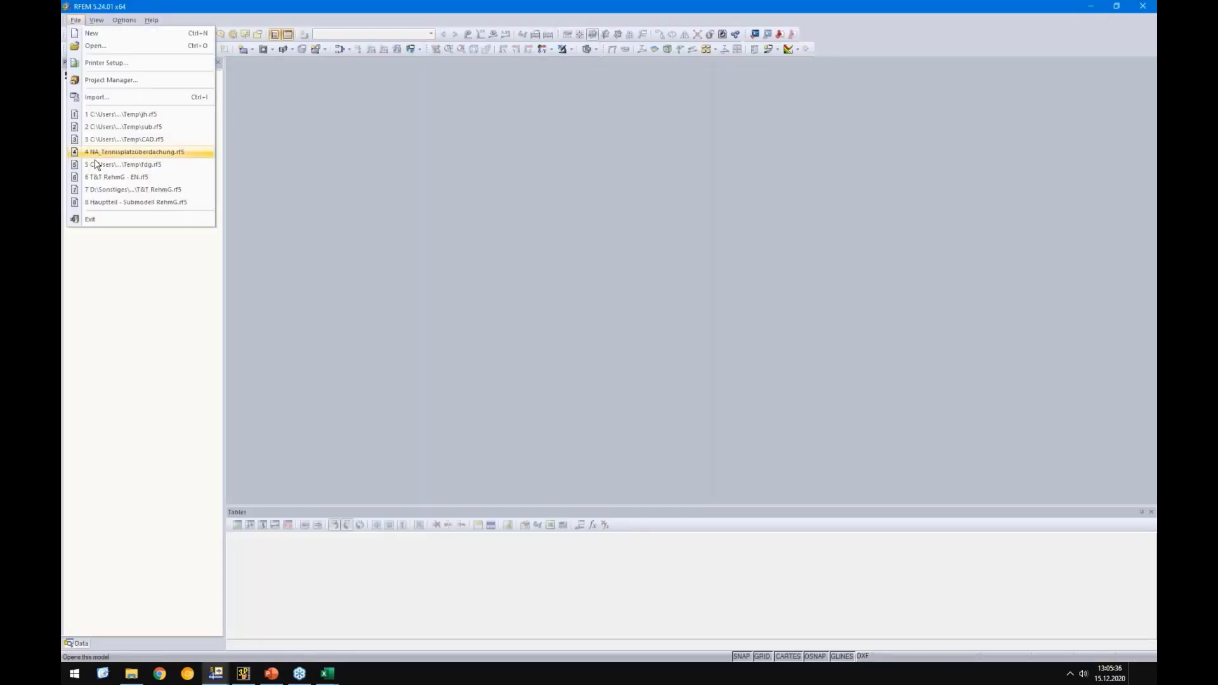
{"action": "left_click", "coordinate": [99, 97]}
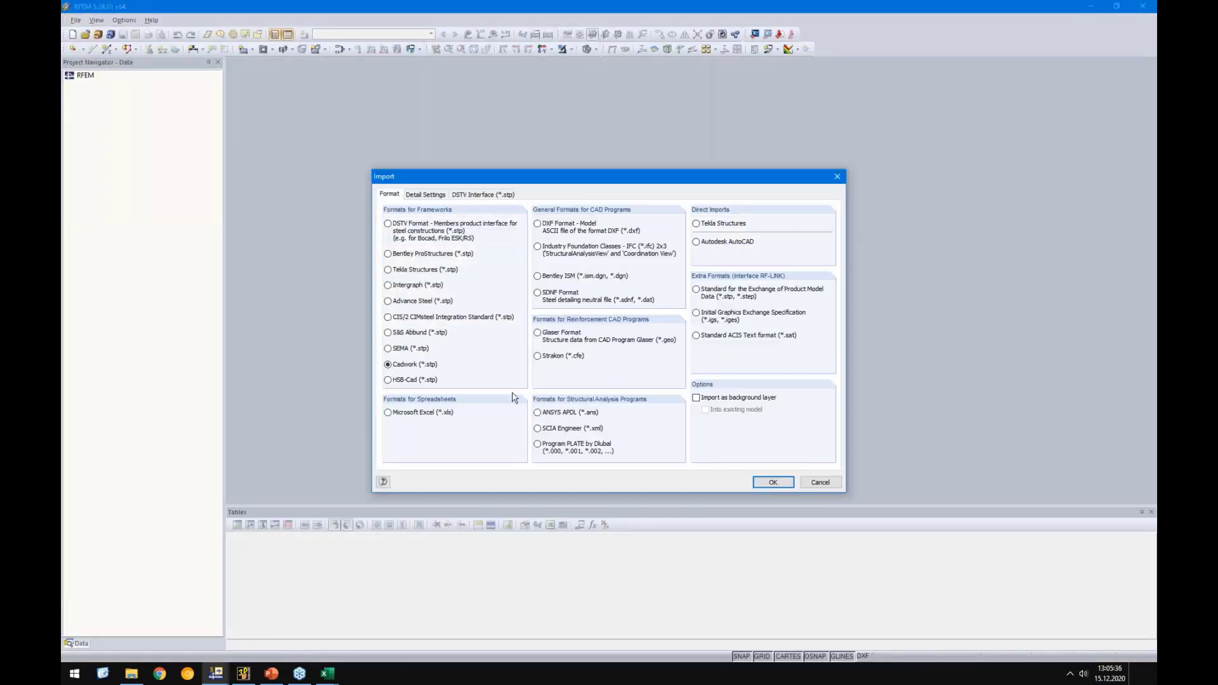
{"action": "left_click", "coordinate": [744, 336]}
{"action": "left_click", "coordinate": [773, 482]}
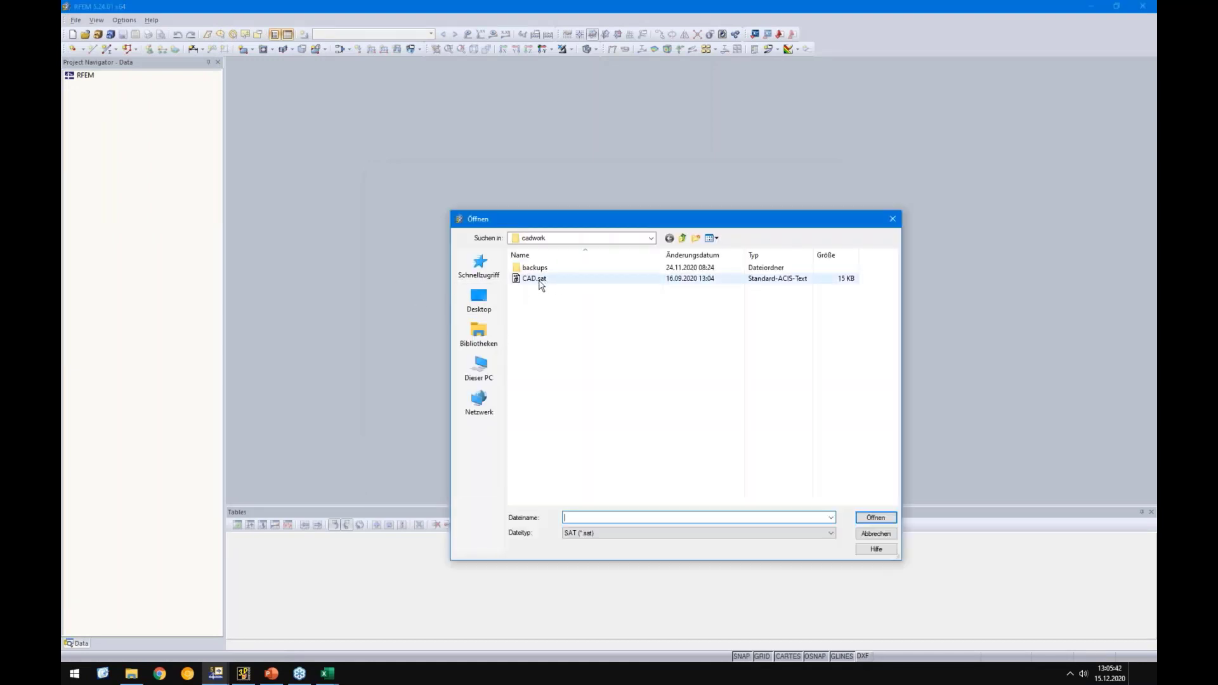
{"action": "left_click", "coordinate": [539, 279]}
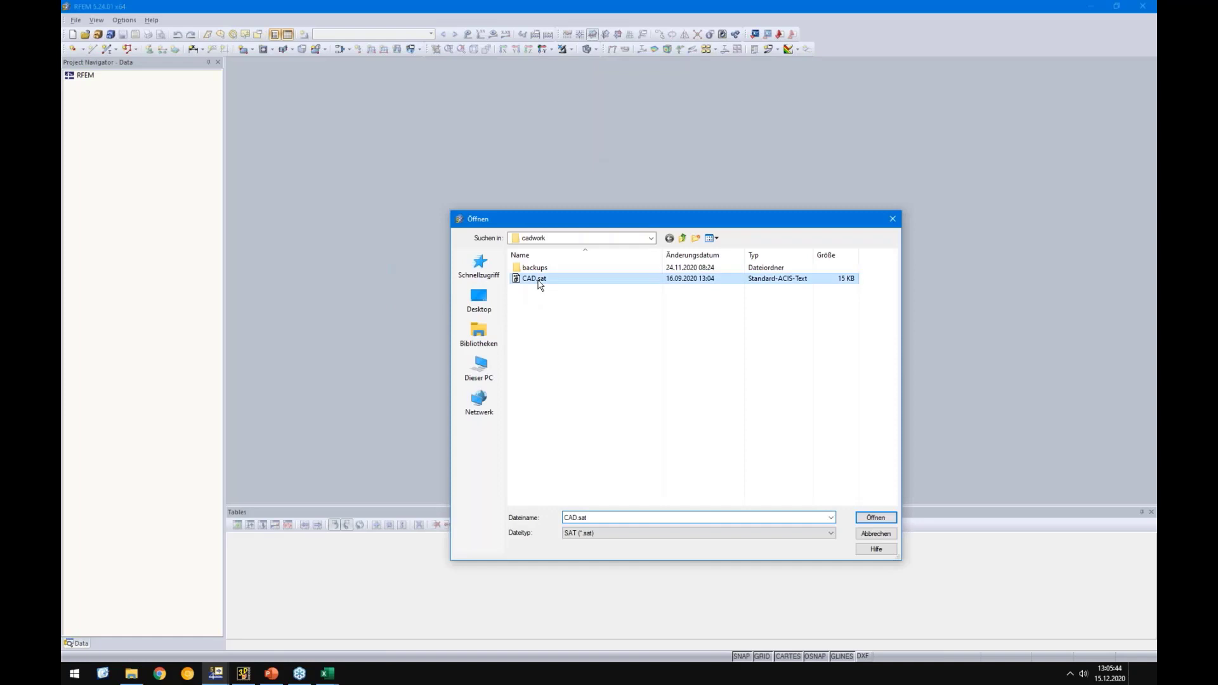
{"action": "left_click", "coordinate": [874, 518]}
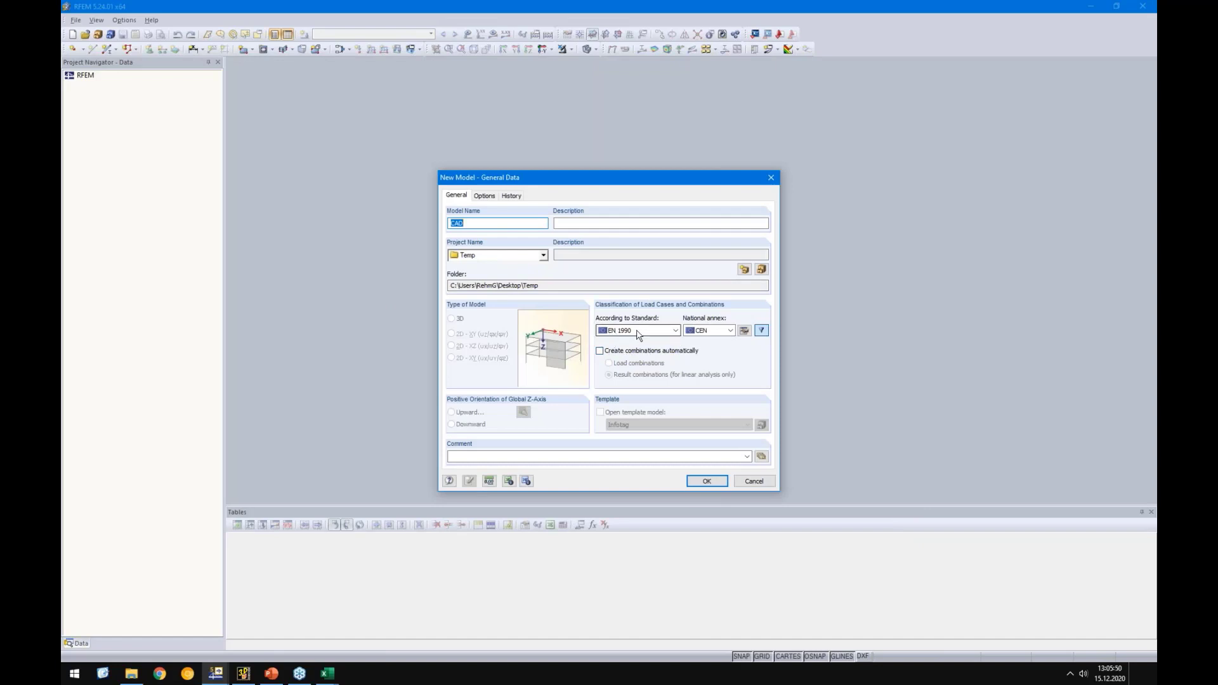
Create the model CAD to EN 1990 + EN 1995 (Wood) with the CEN annex and automatically created load combinations
{"action": "left_click", "coordinate": [637, 331]}
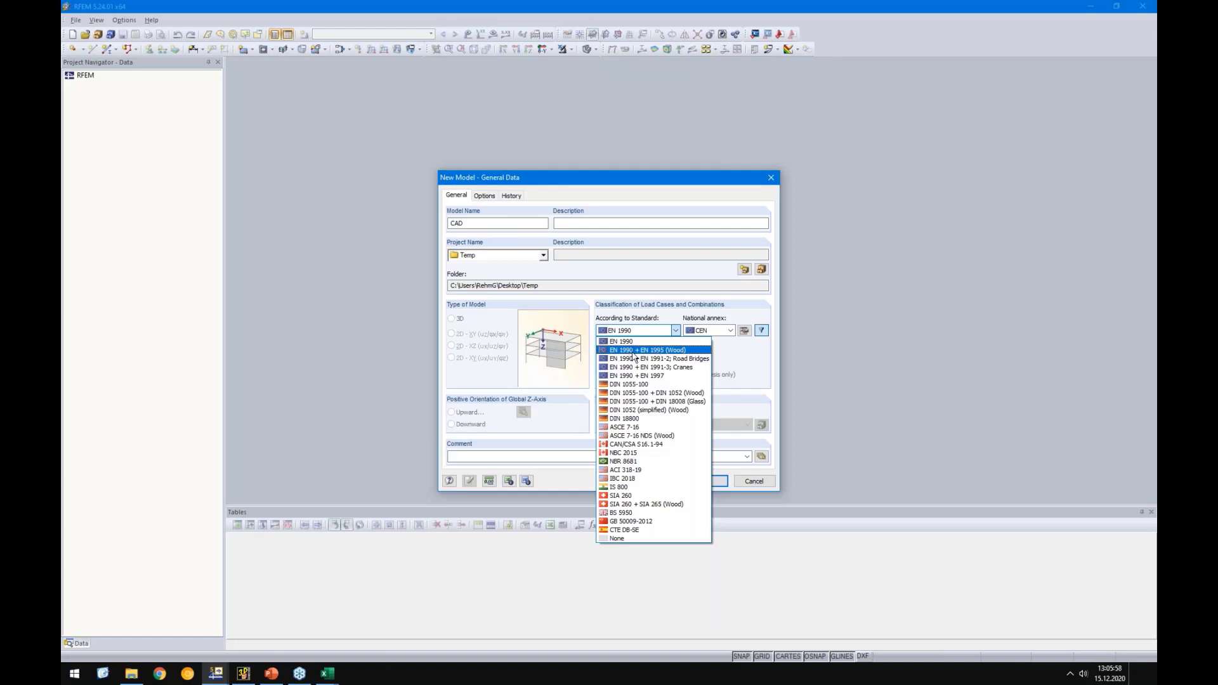
{"action": "left_click", "coordinate": [633, 352]}
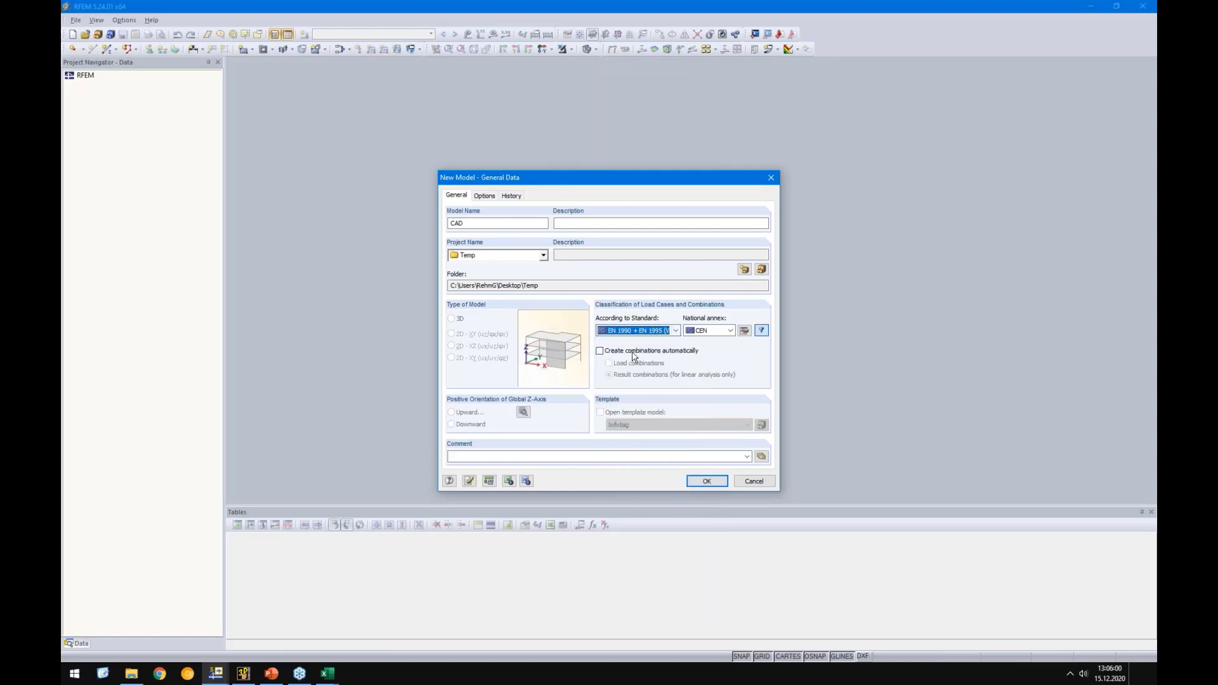
{"action": "left_click", "coordinate": [702, 331]}
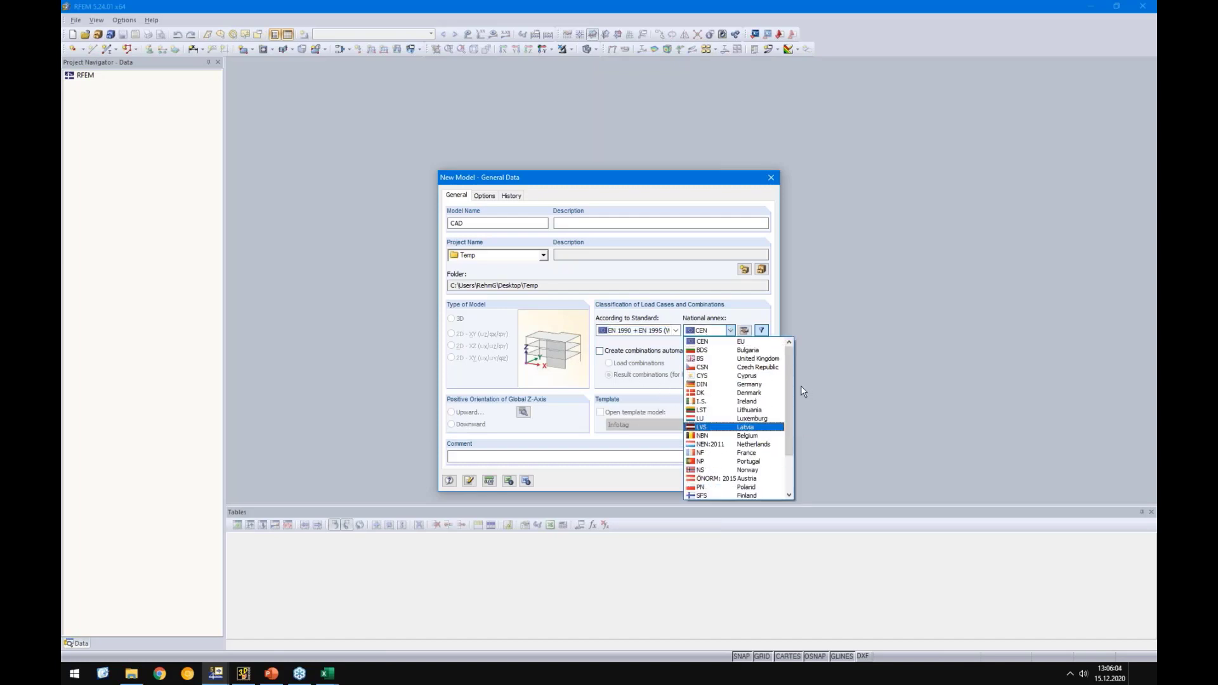
{"action": "left_click", "coordinate": [730, 331]}
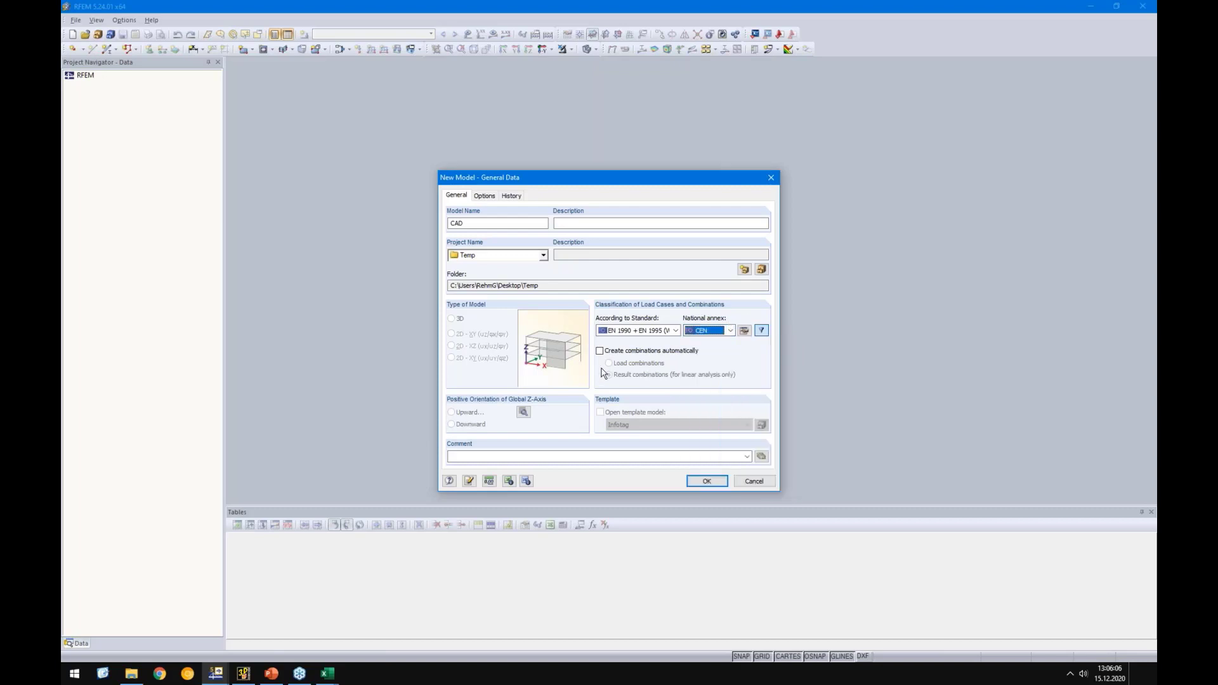
{"action": "left_click", "coordinate": [600, 351]}
{"action": "left_click", "coordinate": [609, 364]}
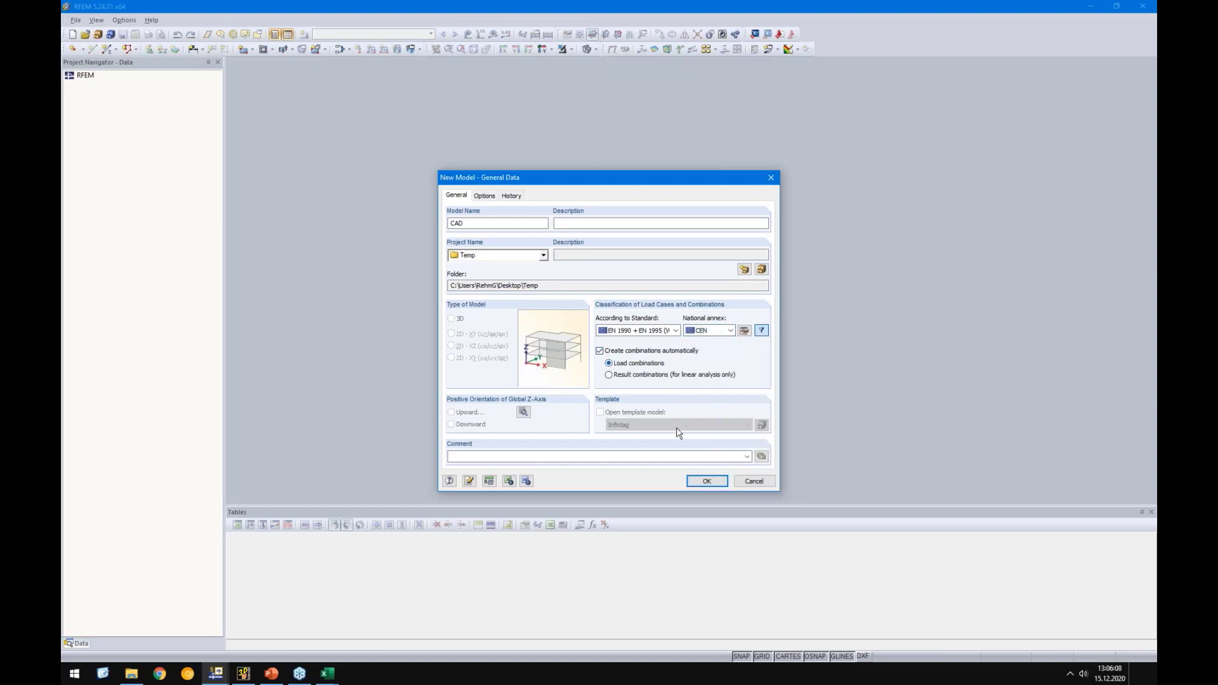
{"action": "left_click", "coordinate": [690, 484]}
{"action": "left_click", "coordinate": [589, 353]}
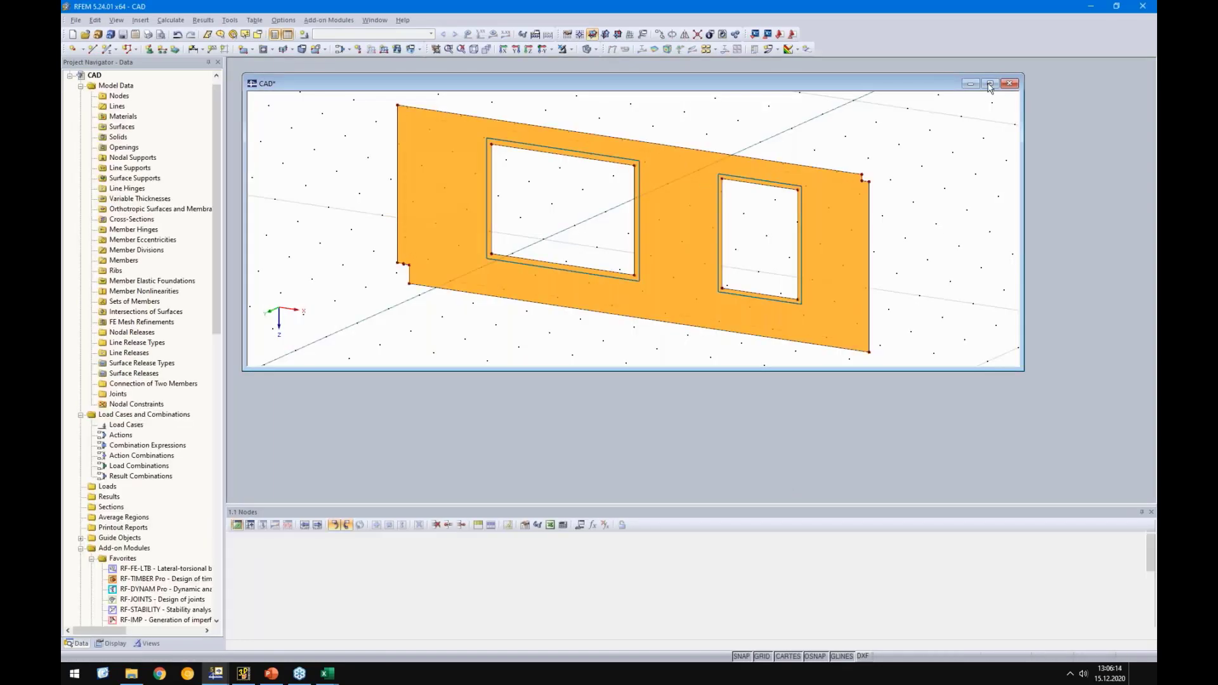
Maximize the model window and show the wall face-on in the XZ work plane with the grid hidden
{"action": "left_click", "coordinate": [990, 84]}
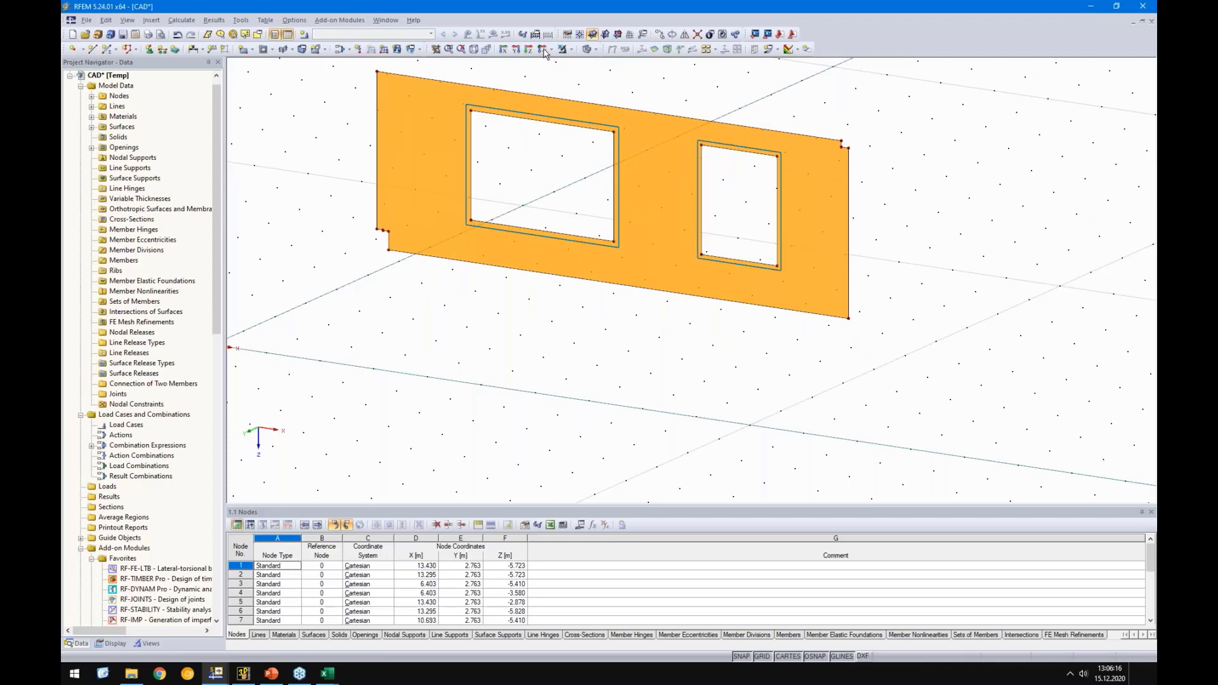
{"action": "left_click", "coordinate": [543, 50]}
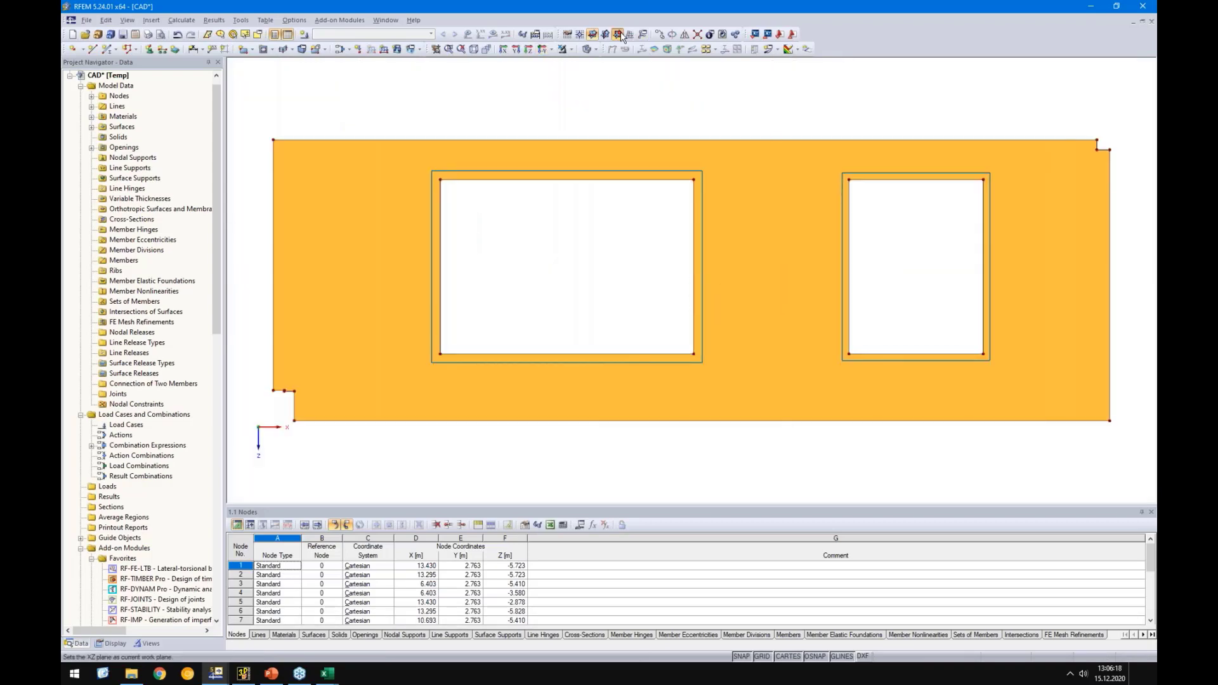
{"action": "left_click", "coordinate": [621, 36]}
{"action": "left_click", "coordinate": [763, 659]}
{"action": "scroll", "coordinate": [740, 421], "scroll_direction": "down", "scroll_amount": 1}
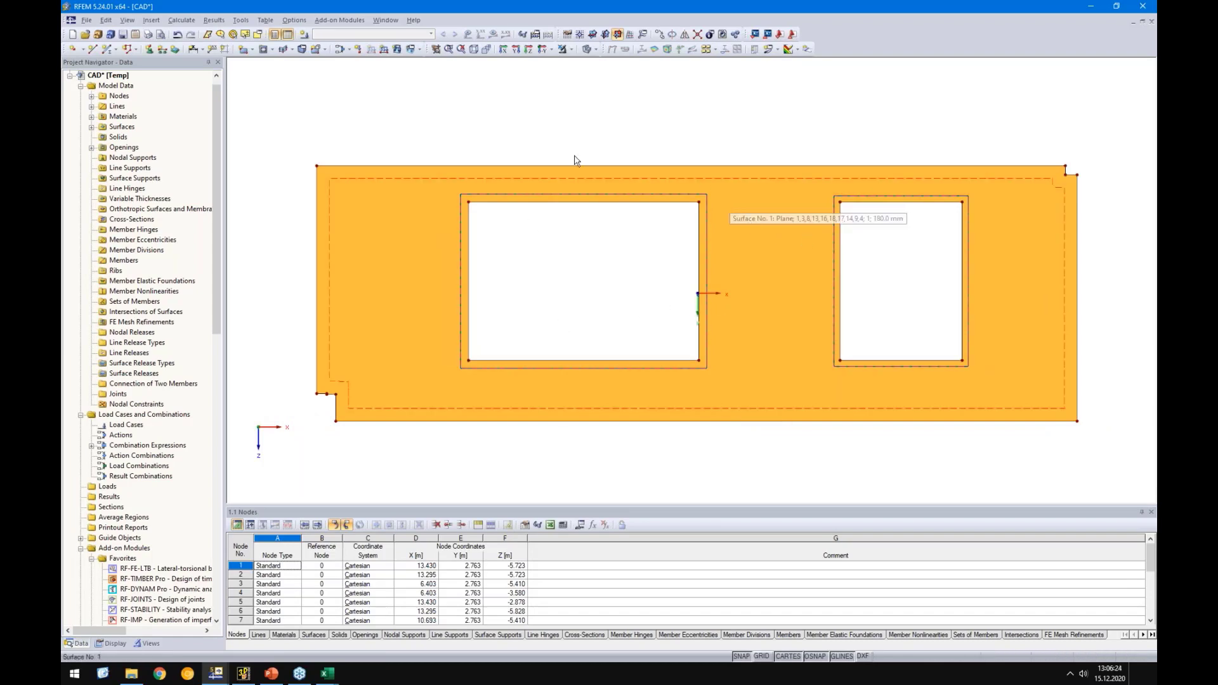
{"action": "scroll", "coordinate": [393, 283], "scroll_direction": "down", "scroll_amount": 1}
{"action": "scroll", "coordinate": [394, 285], "scroll_direction": "down", "scroll_amount": 1}
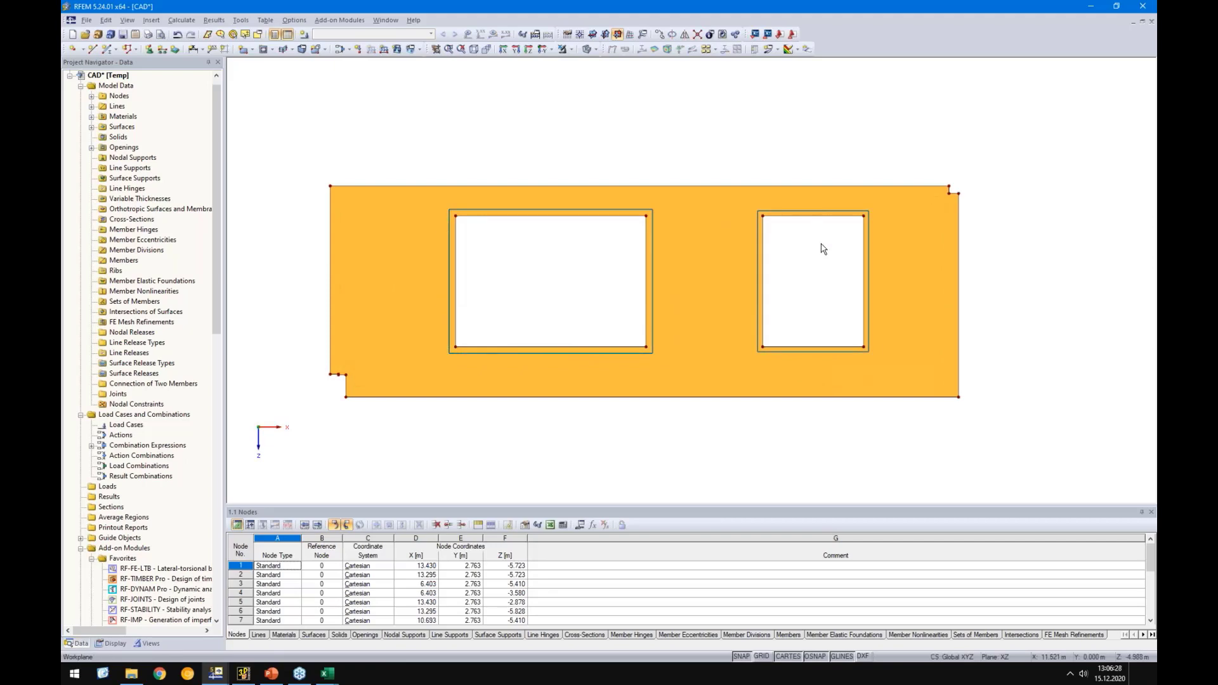
Delete the Concrete C20/25 material from the model's material list
{"action": "double_click", "coordinate": [115, 118]}
{"action": "left_click", "coordinate": [170, 137]}
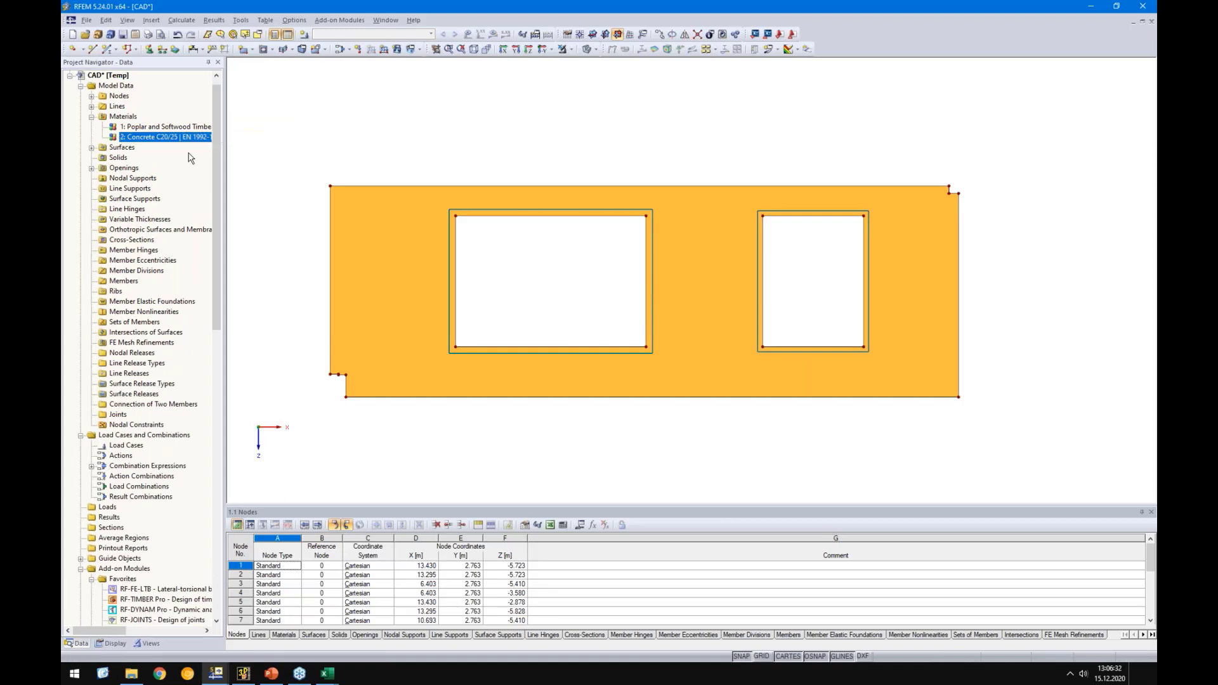
{"action": "key", "text": "Delete"}
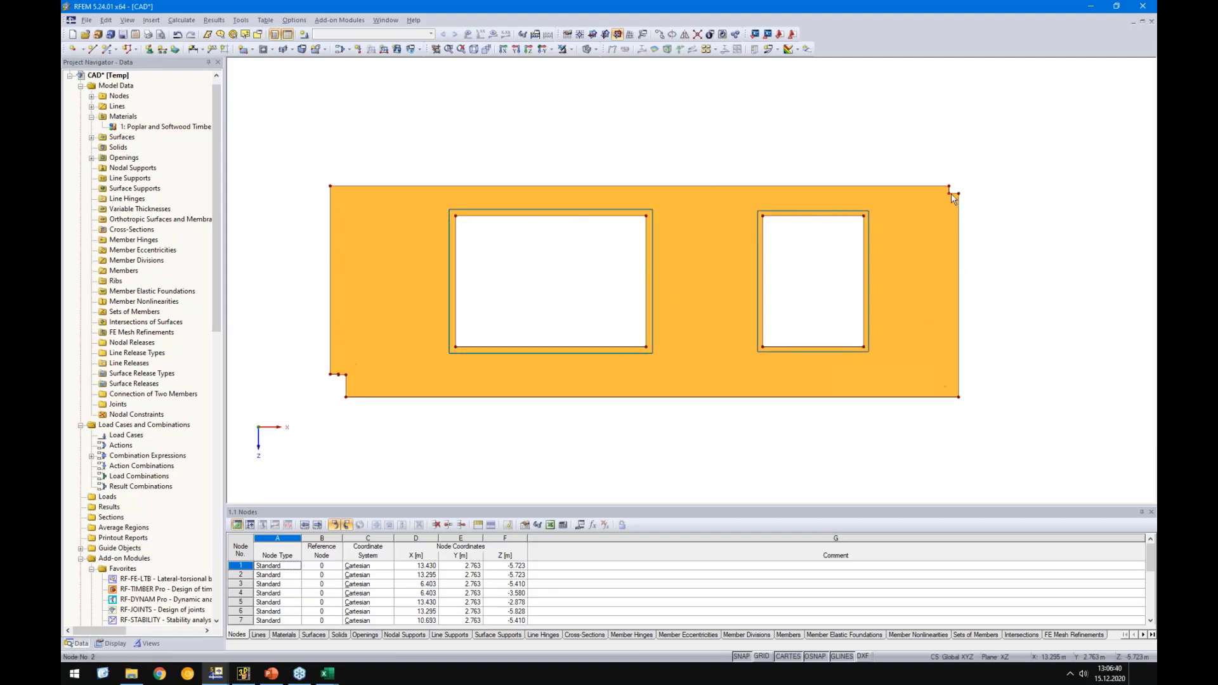
Move the inner node of the wall's upper-right notch by 0.135 m in X and -0.105 m in Z to square off the corner
{"action": "scroll", "coordinate": [986, 181], "scroll_direction": "up", "scroll_amount": 2}
{"action": "left_click", "coordinate": [923, 207]}
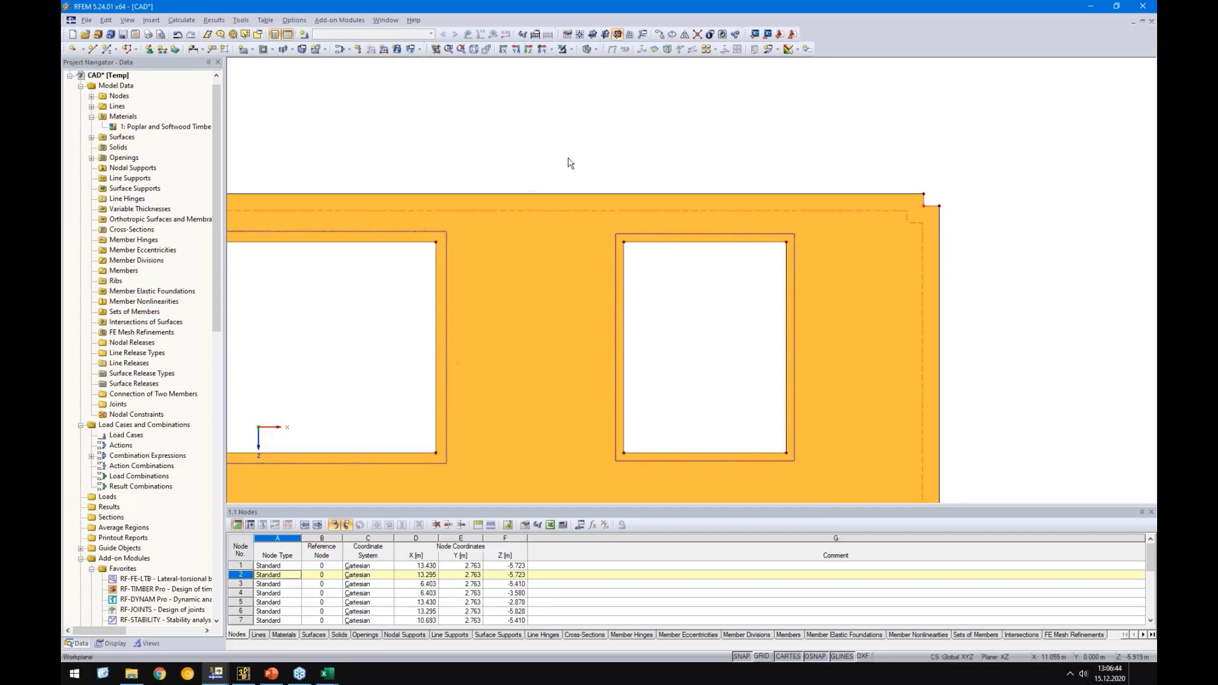
{"action": "left_click", "coordinate": [661, 38]}
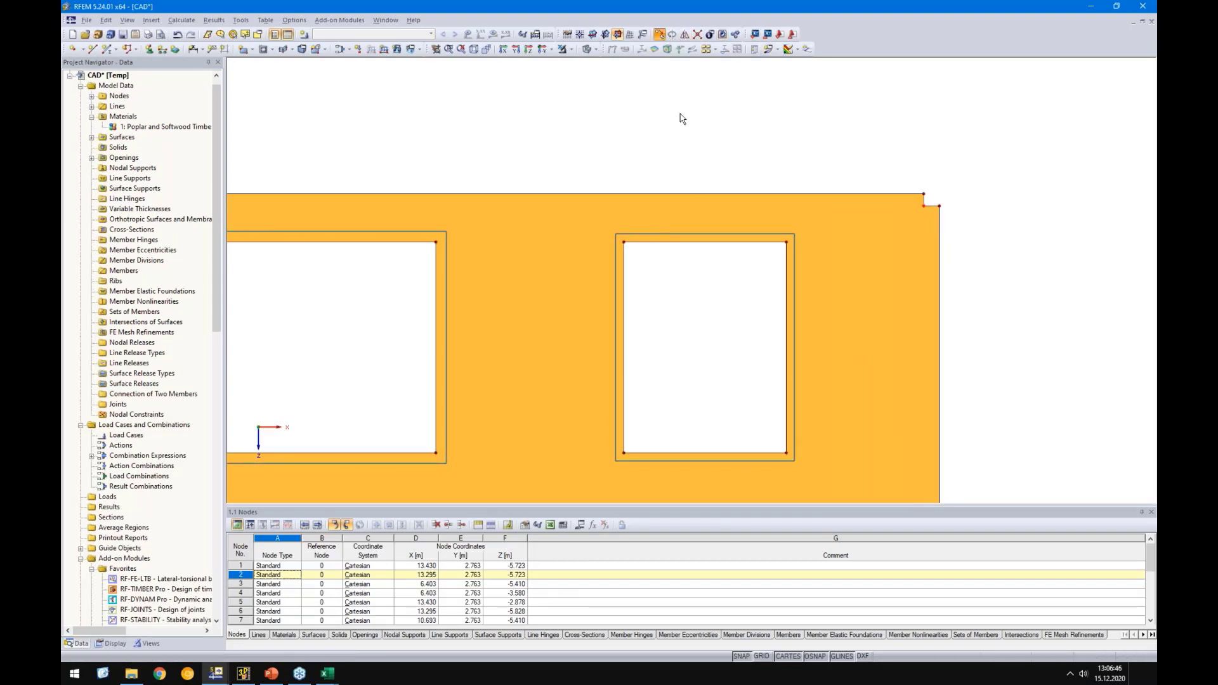
{"action": "left_click", "coordinate": [527, 345]}
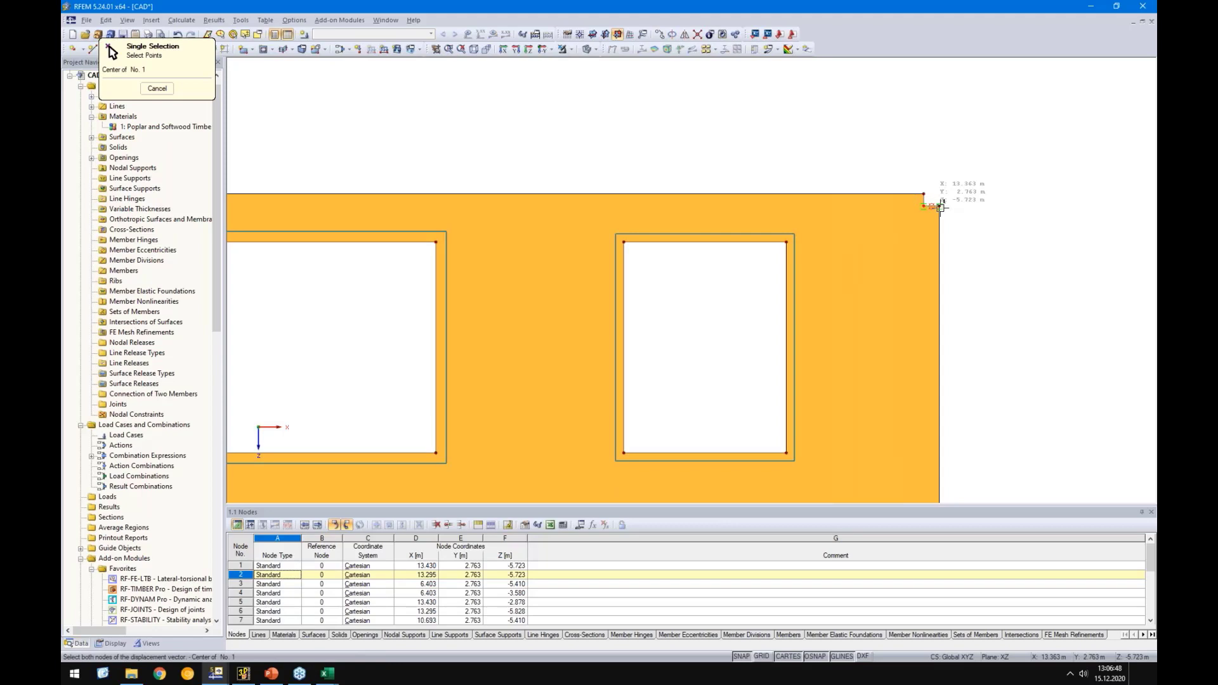
{"action": "left_click", "coordinate": [924, 192]}
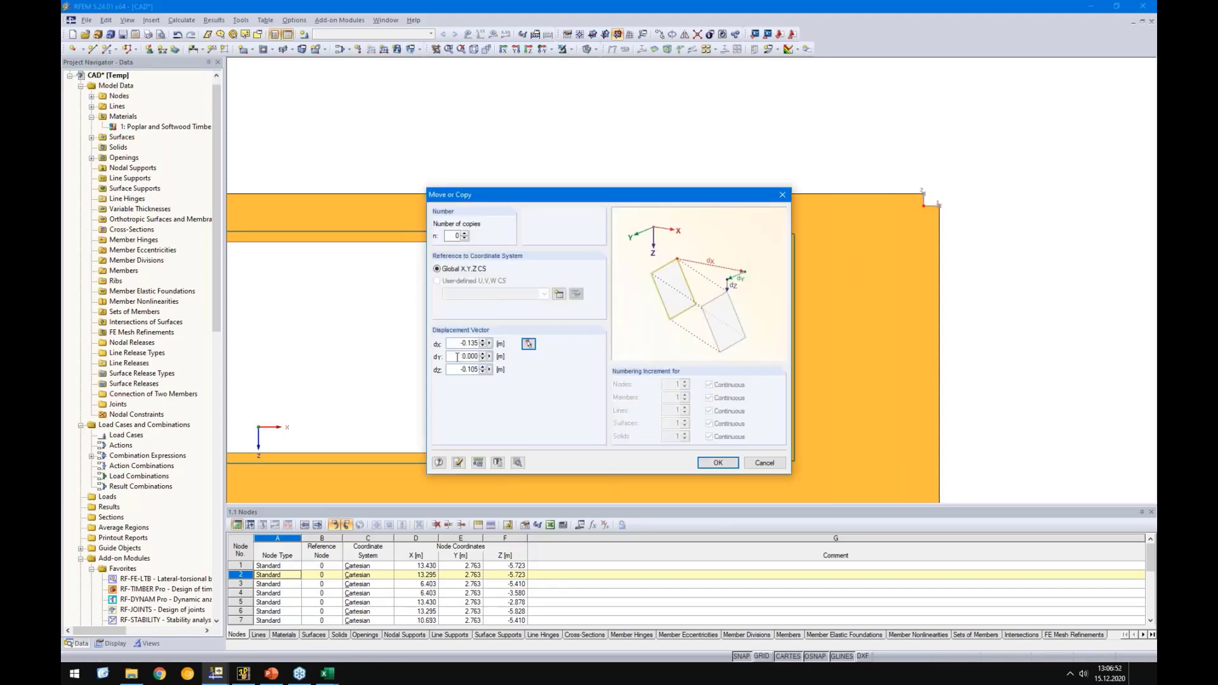
{"action": "left_click", "coordinate": [702, 463]}
{"action": "scroll", "coordinate": [552, 291], "scroll_direction": "down", "scroll_amount": 3}
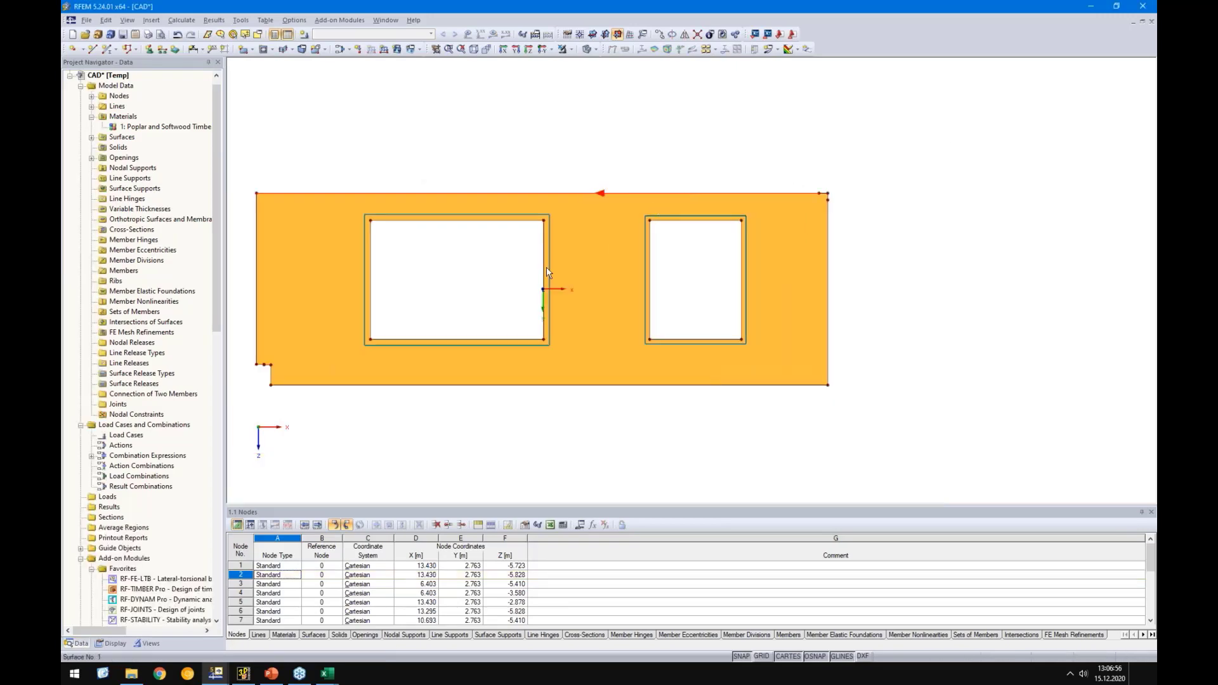
Move the upper node of the small jog in the wall's lower-left notch to the midpoint of the adjacent horizontal edge
{"action": "scroll", "coordinate": [556, 362], "scroll_direction": "up", "scroll_amount": 8}
{"action": "scroll", "coordinate": [574, 275], "scroll_direction": "up", "scroll_amount": 2}
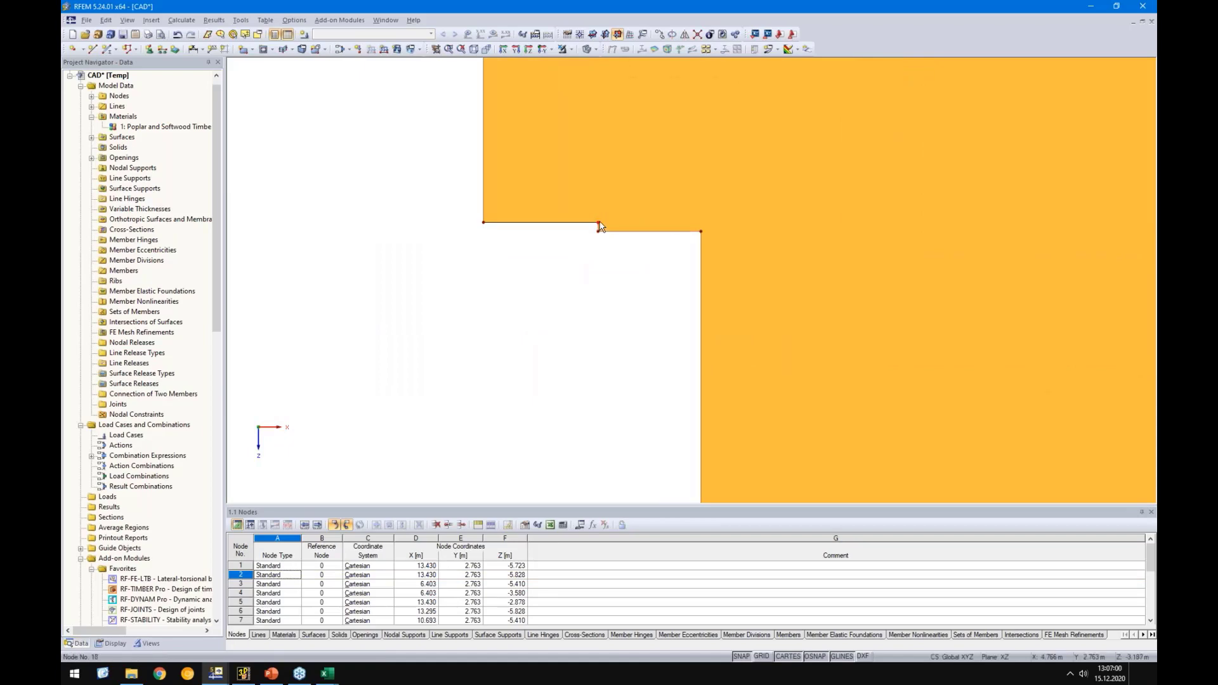
{"action": "left_click", "coordinate": [557, 223]}
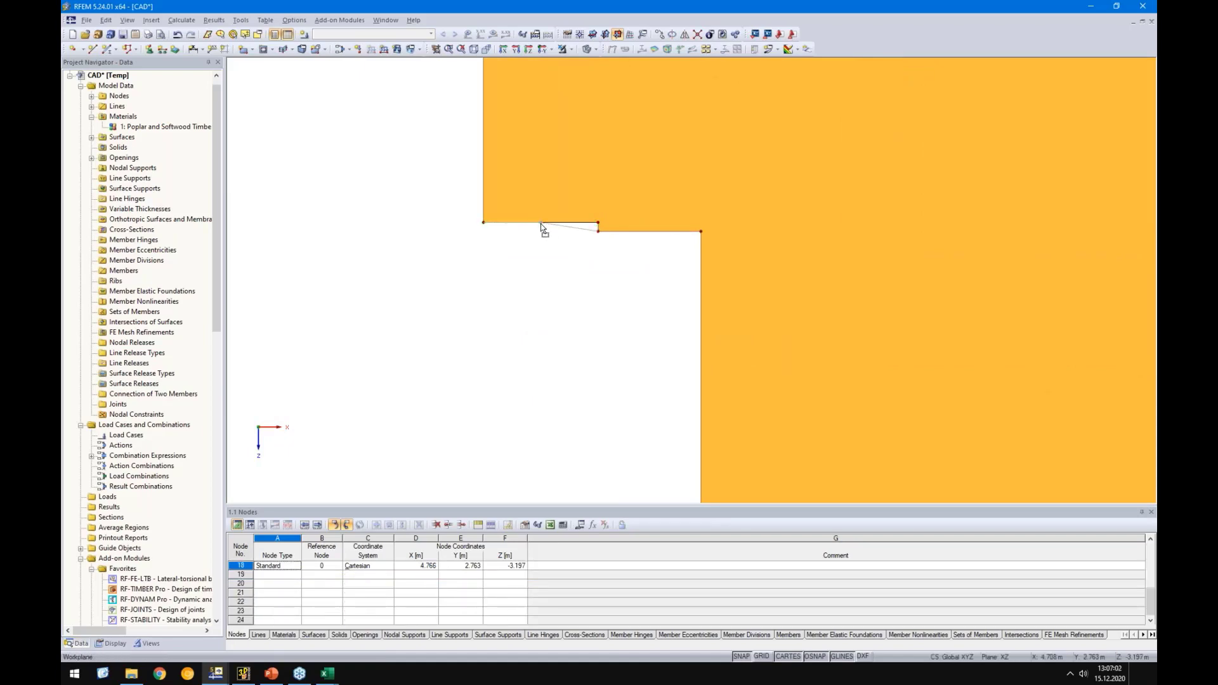
{"action": "left_click_drag", "start_coordinate": [540, 224], "coordinate": [540, 222]}
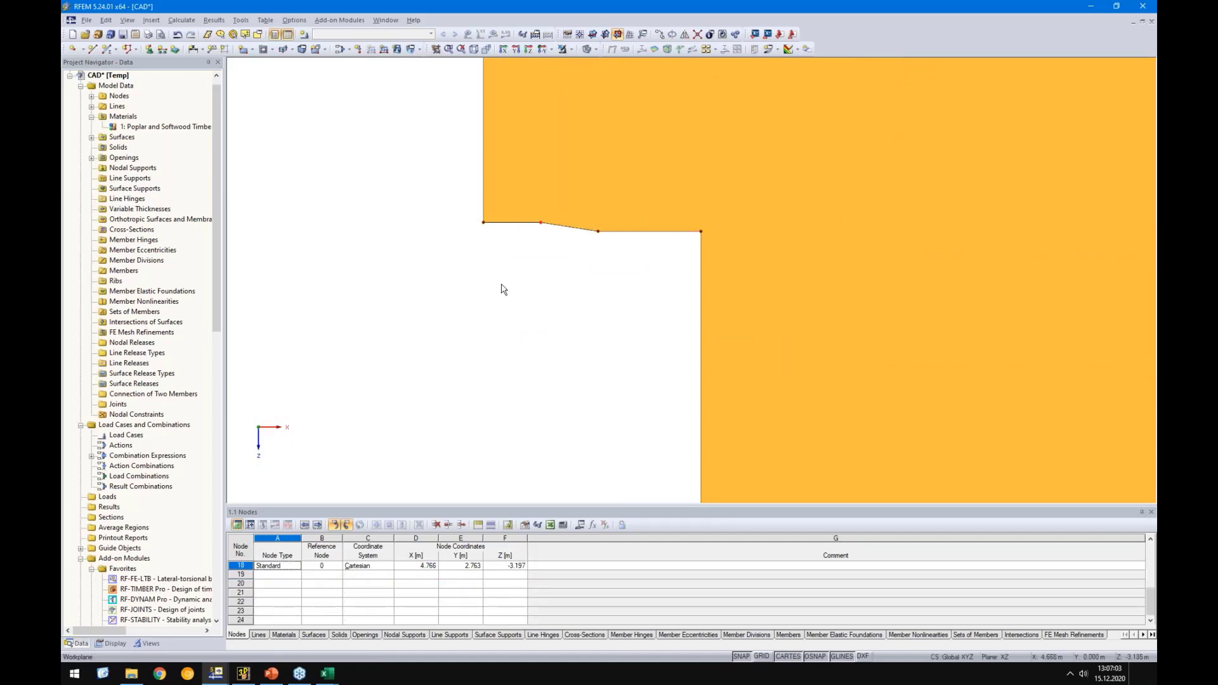
Set the Z coordinate of all four nodes along the lower-left notch's upper edge to -3.197 m
{"action": "double_click", "coordinate": [483, 223]}
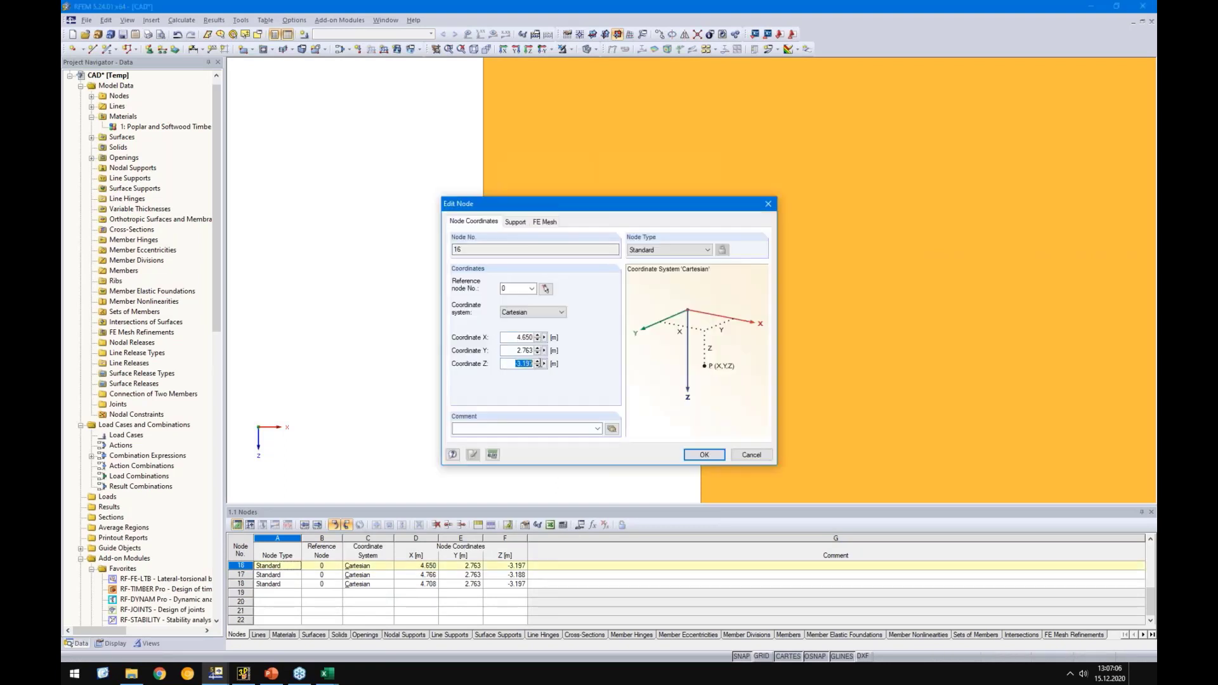
{"action": "left_click", "coordinate": [743, 455]}
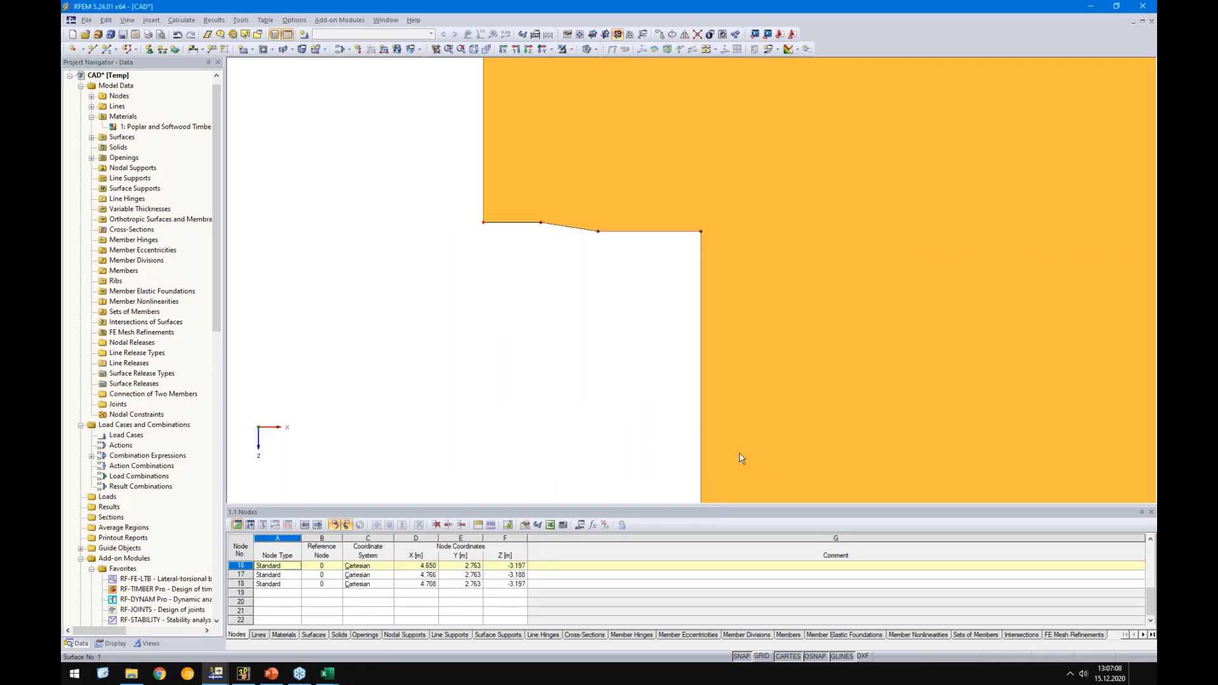
{"action": "double_click", "coordinate": [701, 232]}
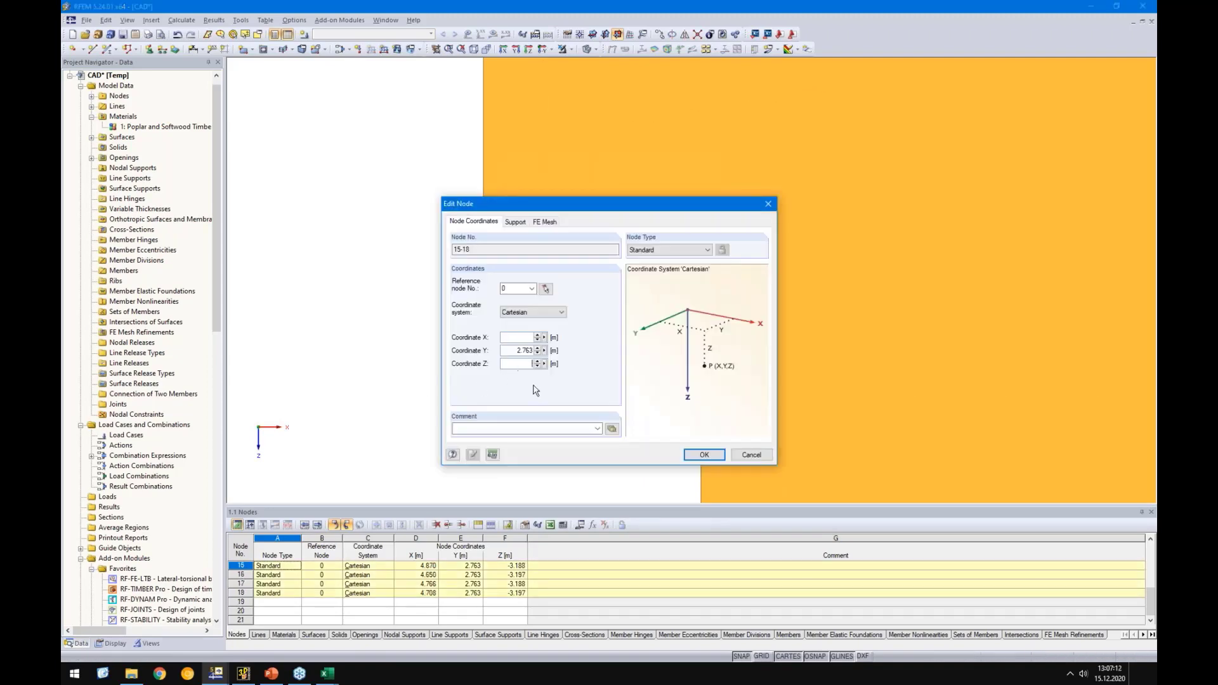
{"action": "type", "text": "-3.197"}
{"action": "left_click", "coordinate": [702, 455]}
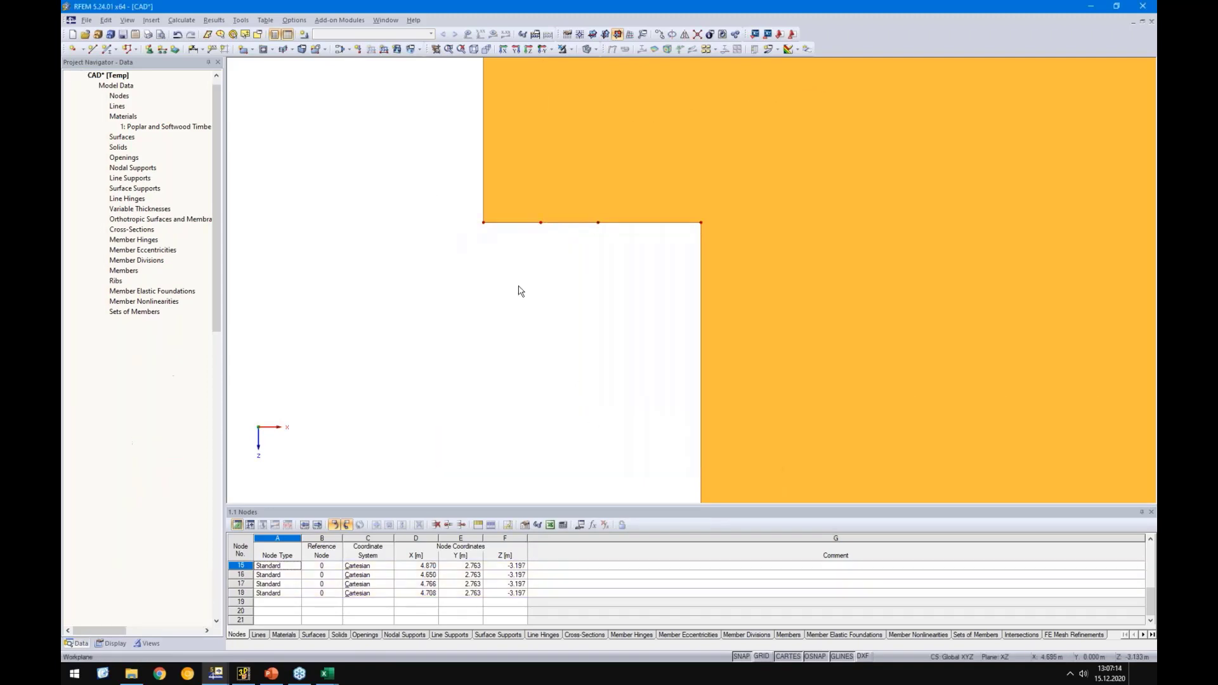
Delete the two intermediate nodes on the lower-left notch's horizontal edge, merging the joined lines
{"action": "left_click_drag", "start_coordinate": [520, 291], "coordinate": [609, 198]}
{"action": "right_click", "coordinate": [598, 223]}
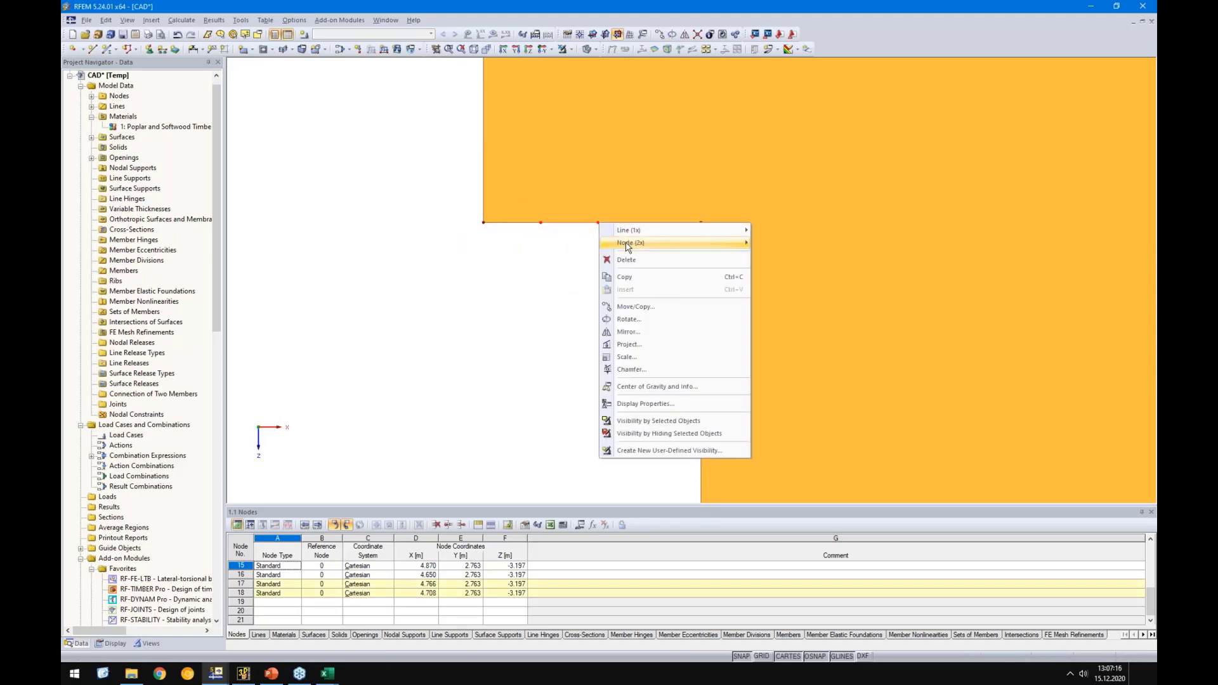
{"action": "mouse_move", "coordinate": [626, 245]}
{"action": "mouse_move", "coordinate": [784, 257]}
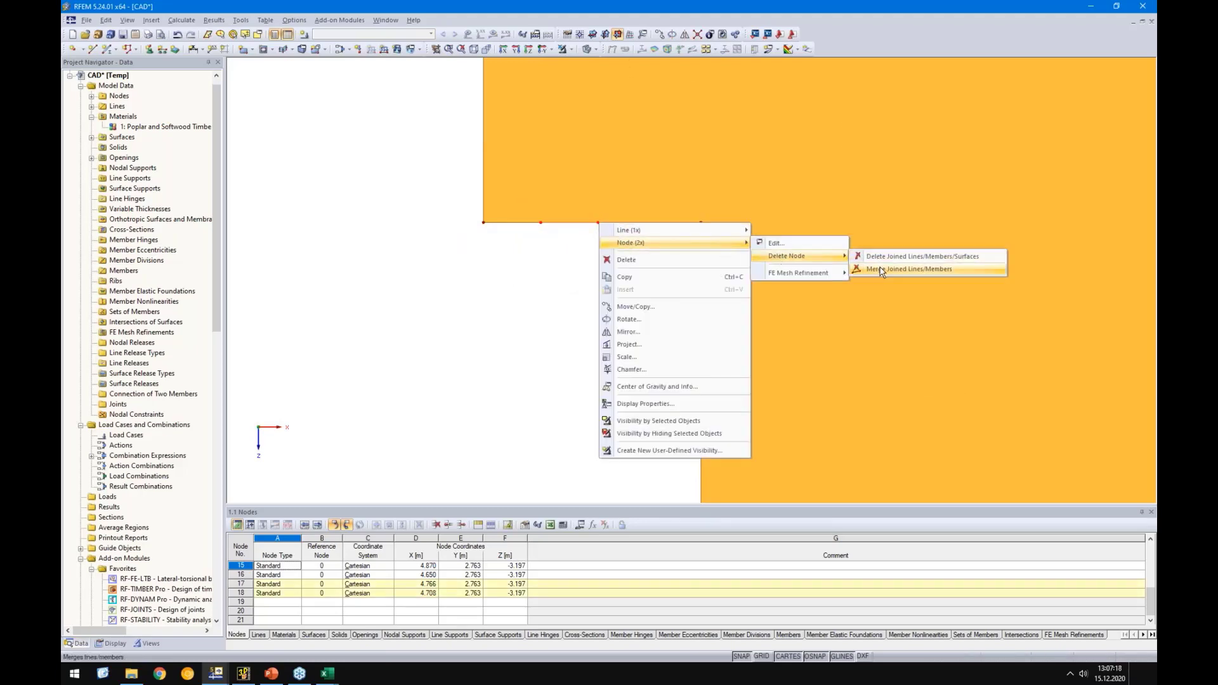
{"action": "left_click", "coordinate": [881, 269]}
Delete the two redundant nodes beside the wall's upper-right corner, merging the joined lines
{"action": "scroll", "coordinate": [636, 328], "scroll_direction": "down", "scroll_amount": 5}
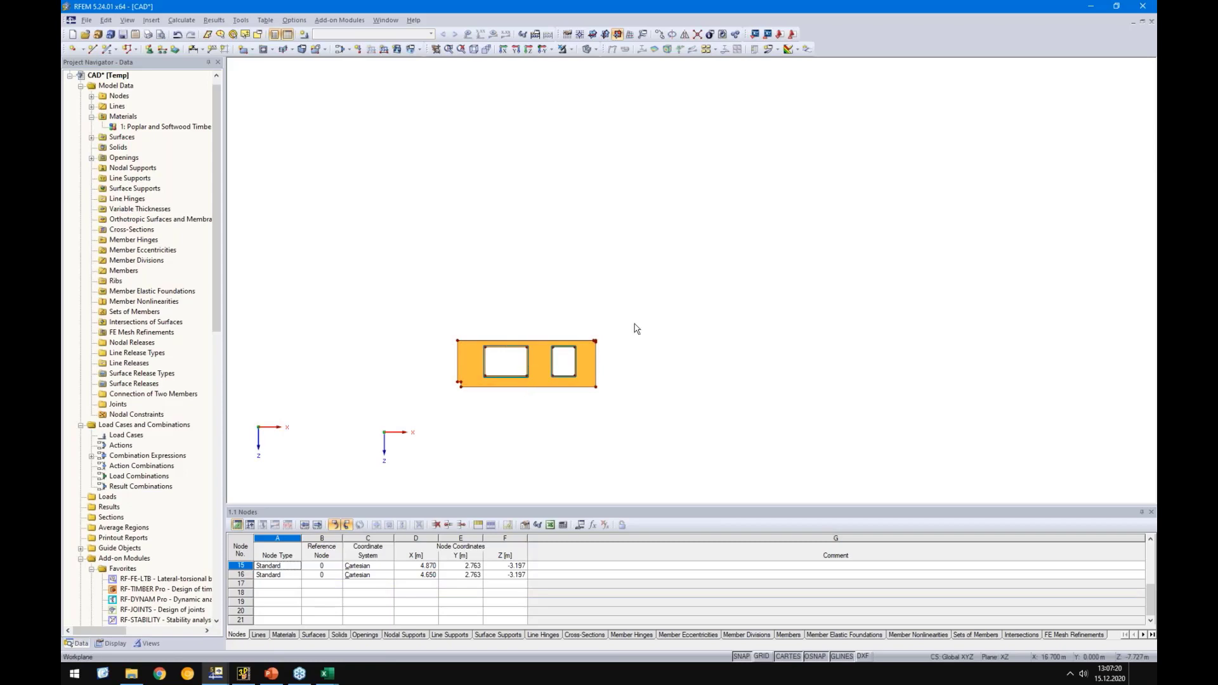
{"action": "scroll", "coordinate": [603, 348], "scroll_direction": "up", "scroll_amount": 5}
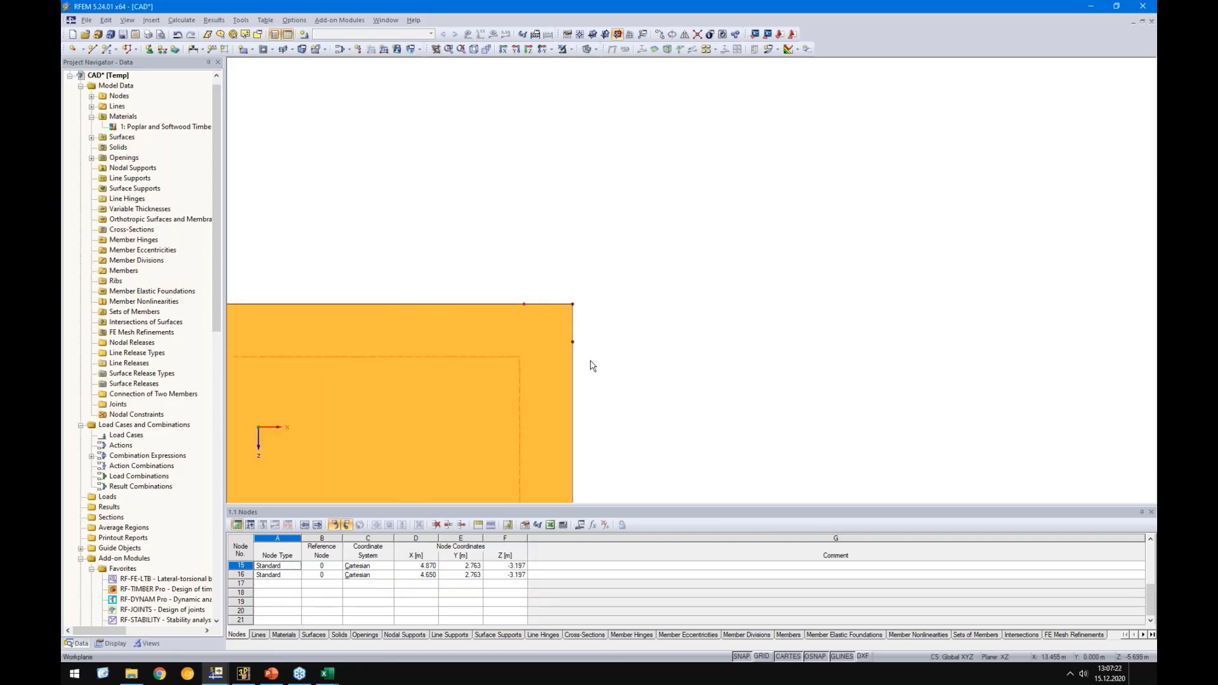
{"action": "left_click", "coordinate": [572, 340]}
{"action": "right_click", "coordinate": [572, 341]}
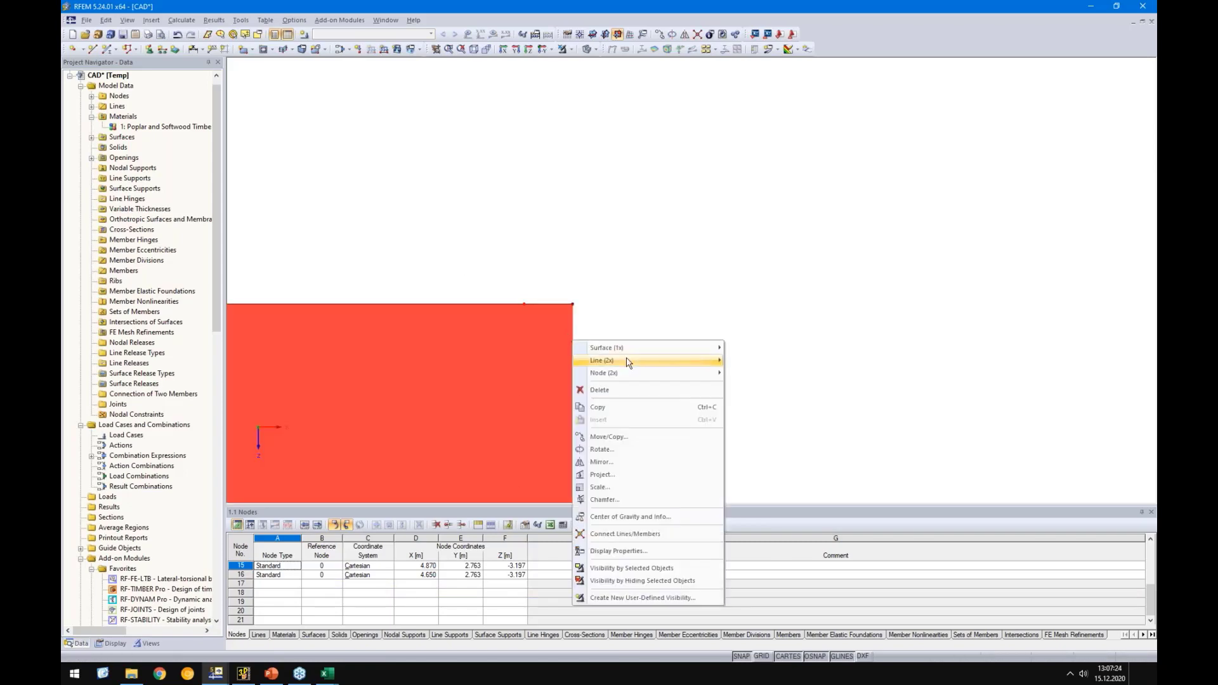
{"action": "mouse_move", "coordinate": [632, 359]}
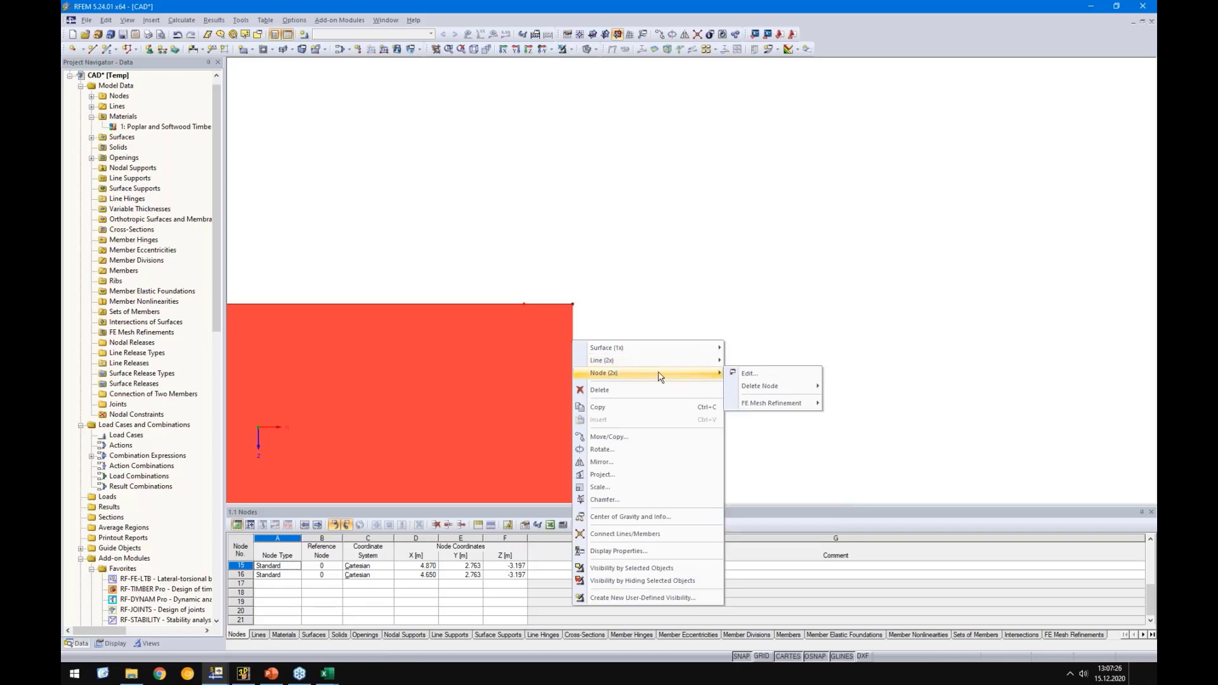
{"action": "mouse_move", "coordinate": [761, 388]}
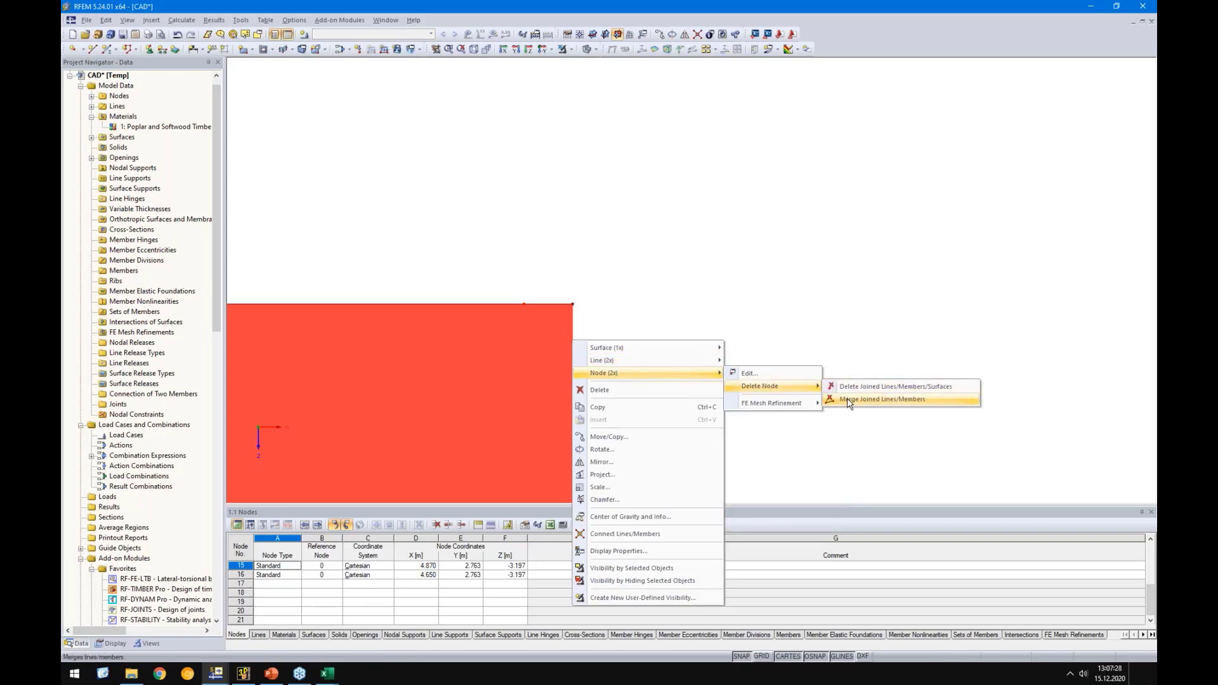
{"action": "left_click", "coordinate": [847, 399]}
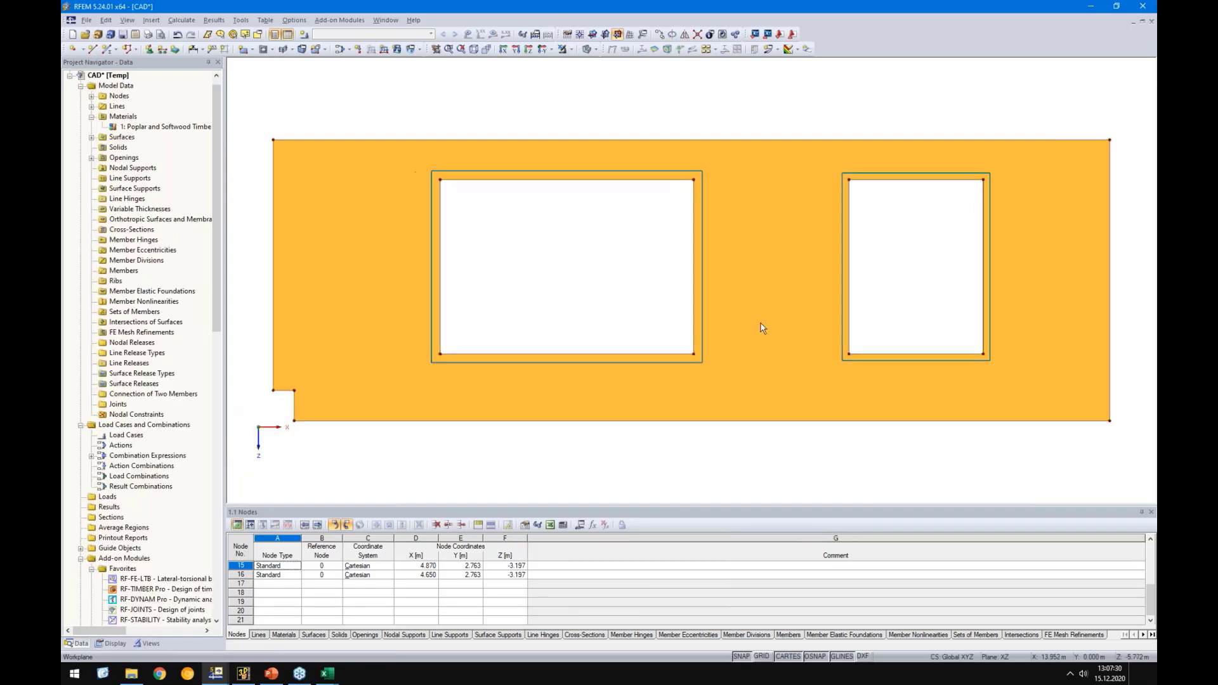
{"action": "scroll", "coordinate": [761, 328], "scroll_direction": "down", "scroll_amount": 1}
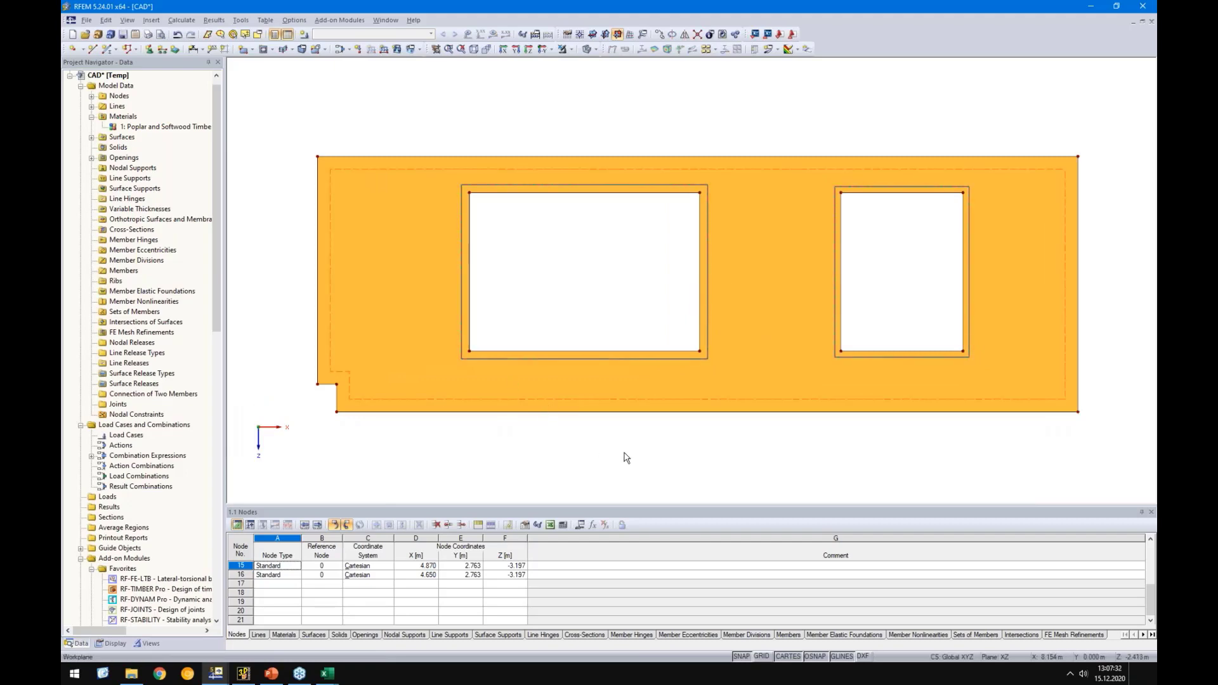
{"action": "middle_click_drag", "start_coordinate": [626, 457], "coordinate": [581, 447]}
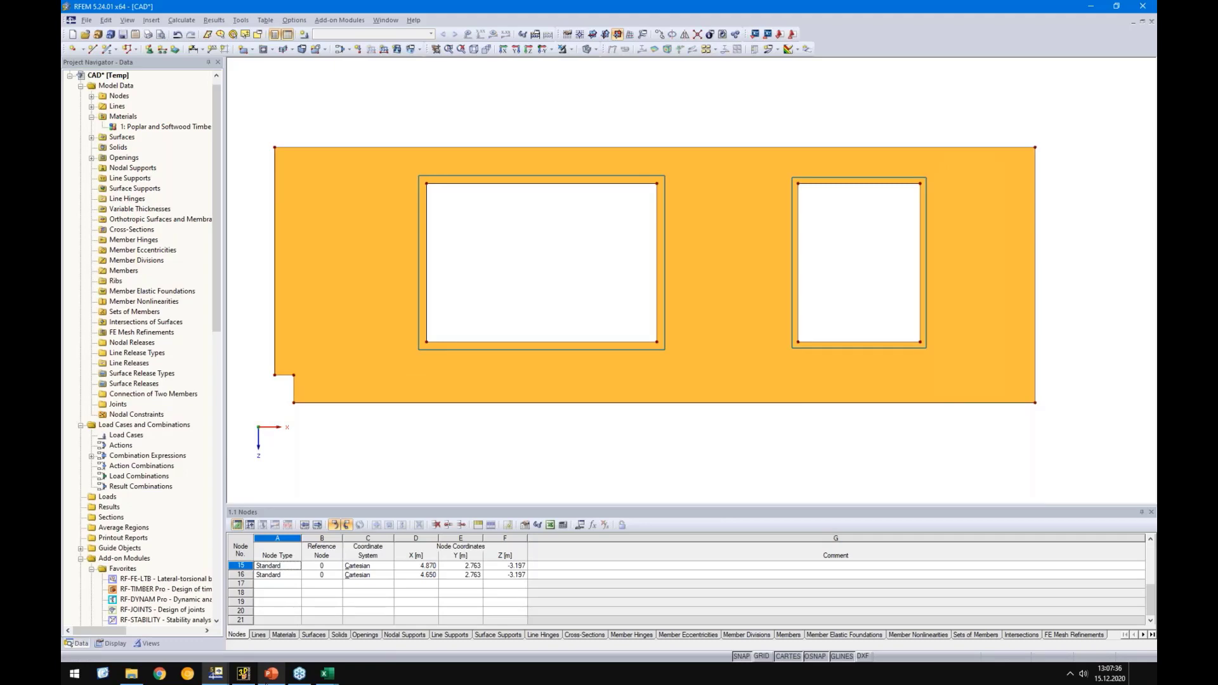
Switch to the PowerPoint presentation and go through the wall's modelling and design slides, from the plain wall to slide 13
{"action": "left_click", "coordinate": [272, 673]}
{"action": "left_click", "coordinate": [406, 439]}
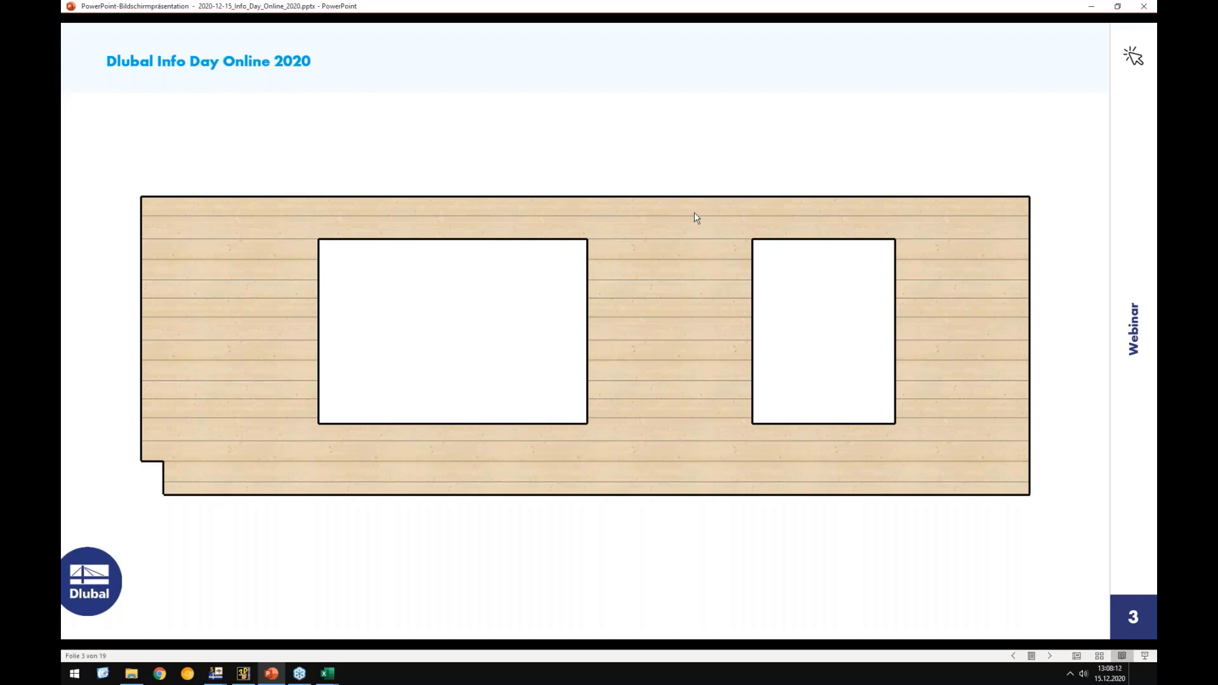
{"action": "left_click", "coordinate": [509, 547]}
{"action": "left_click", "coordinate": [418, 507]}
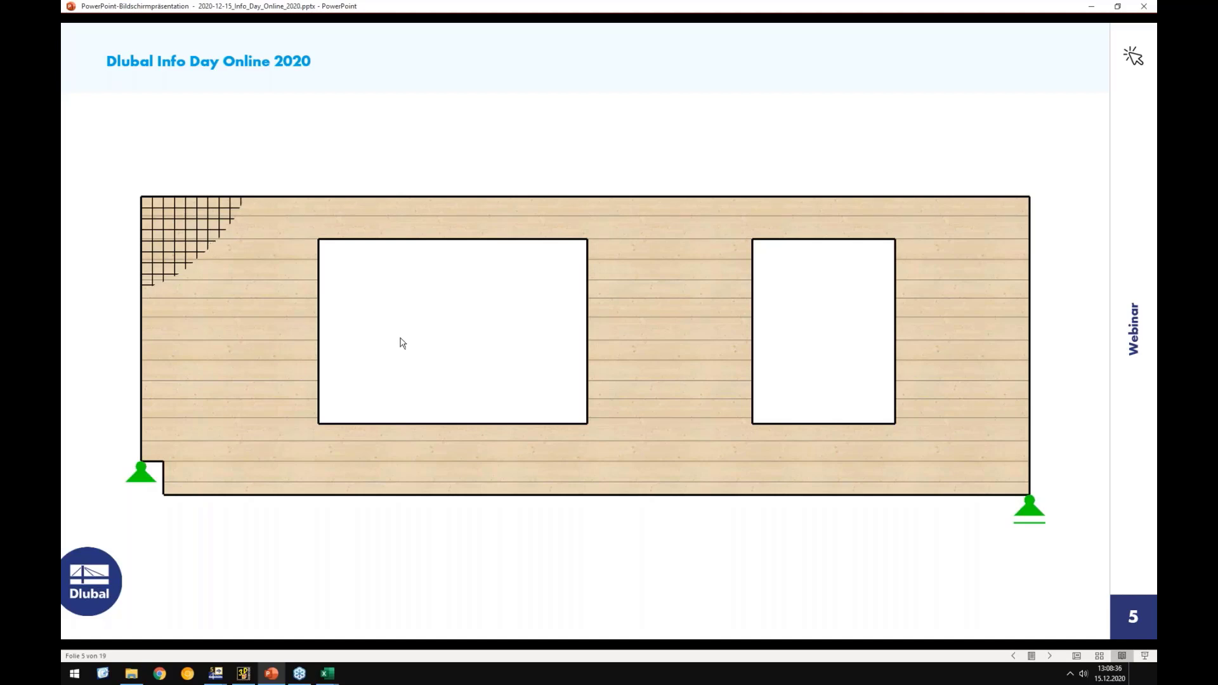
{"action": "left_click", "coordinate": [443, 362]}
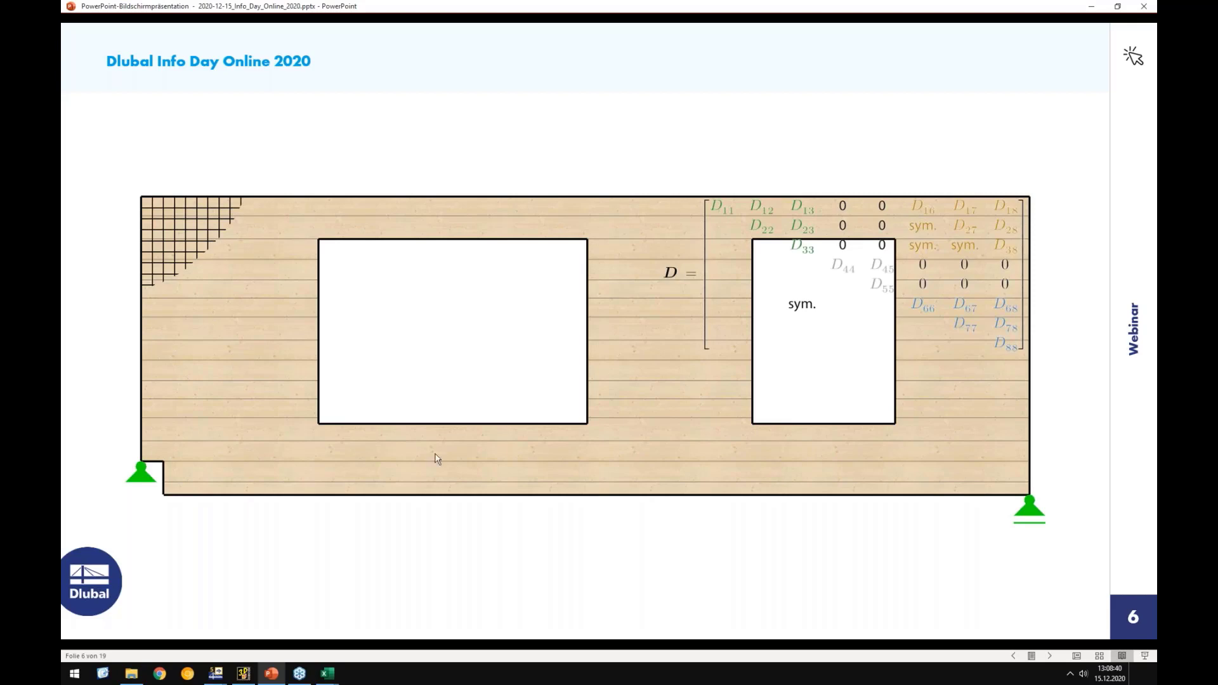
{"action": "left_click", "coordinate": [294, 393]}
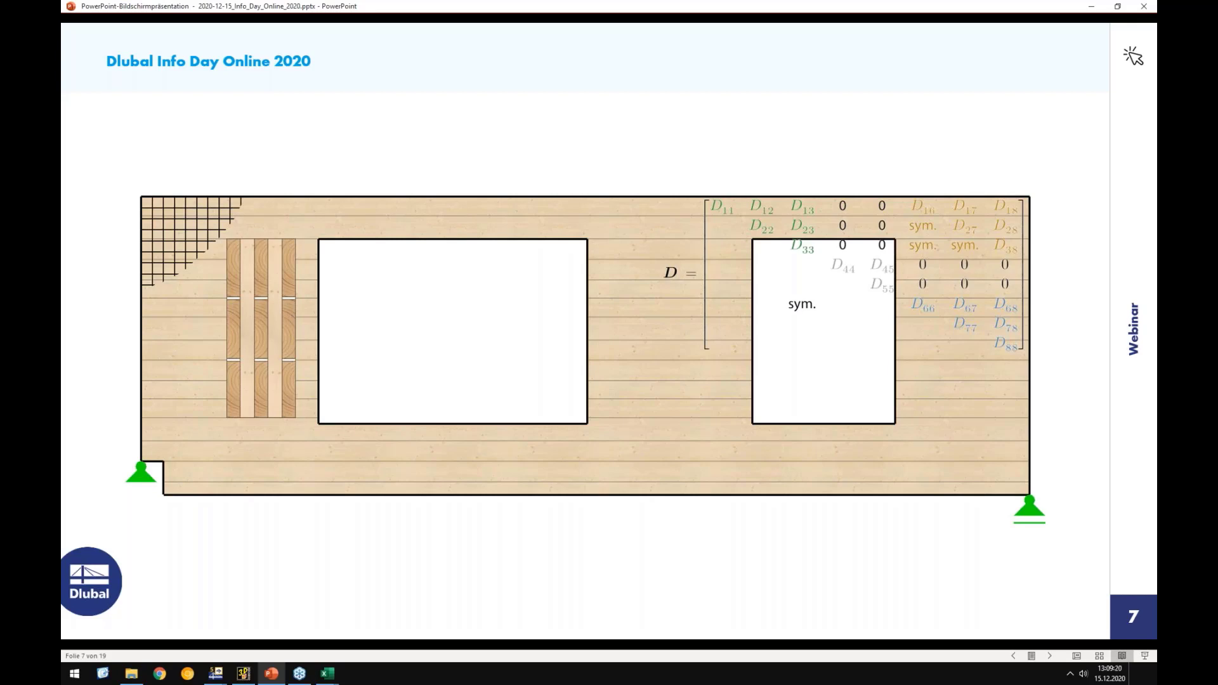
{"action": "key", "text": "Right"}
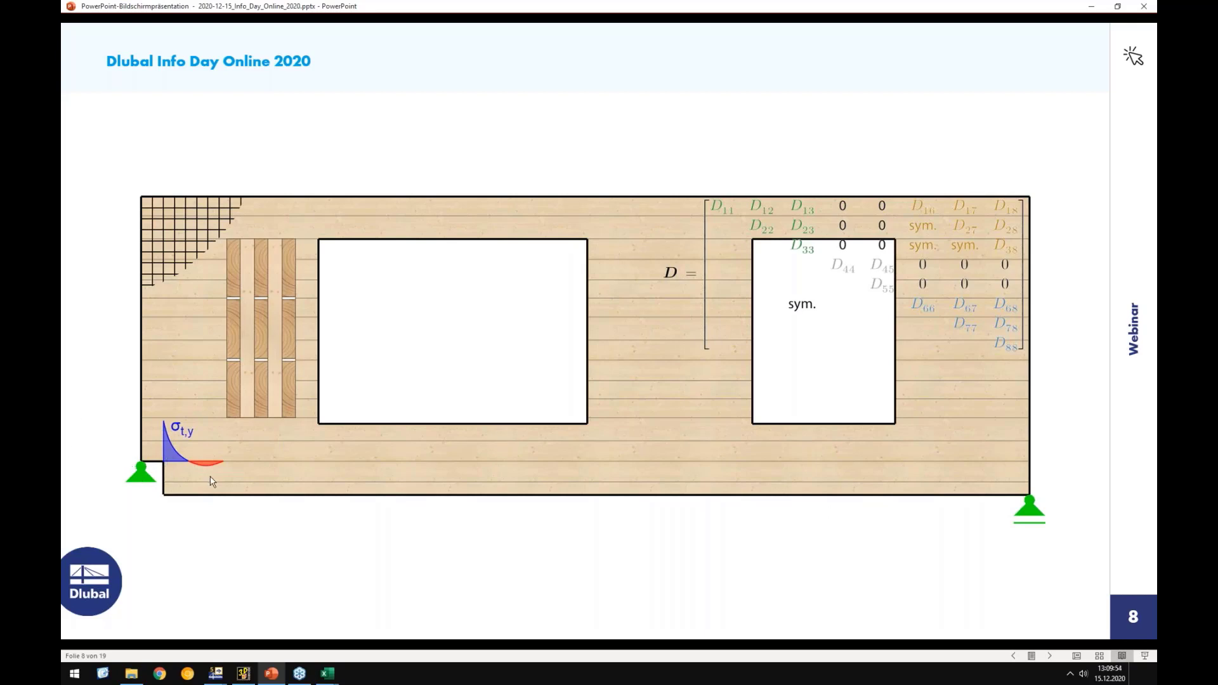
{"action": "key", "text": "Right"}
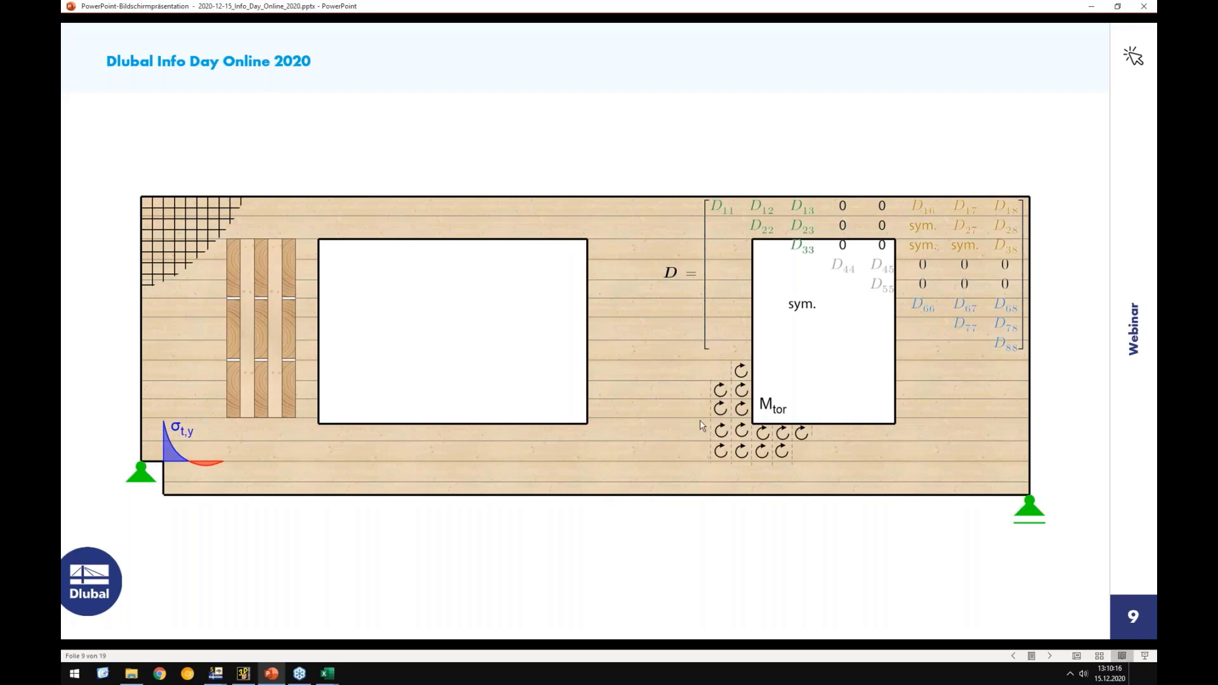
{"action": "left_click", "coordinate": [436, 356]}
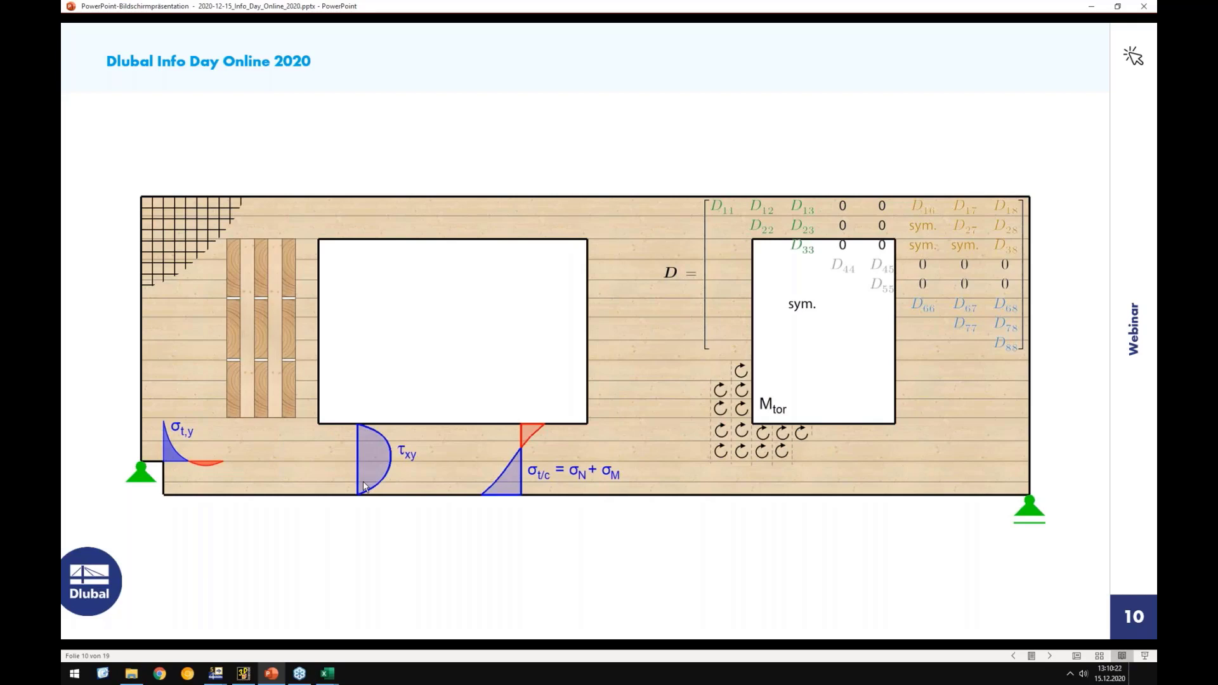
{"action": "left_click", "coordinate": [454, 378]}
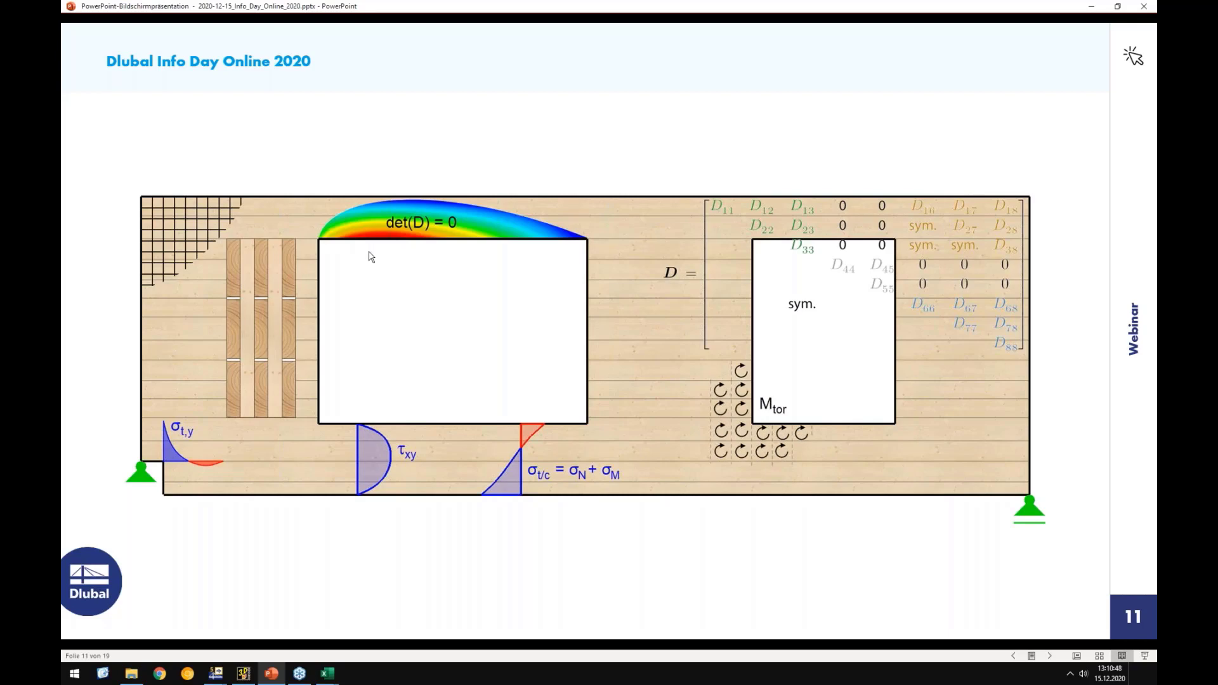
{"action": "left_click", "coordinate": [434, 333]}
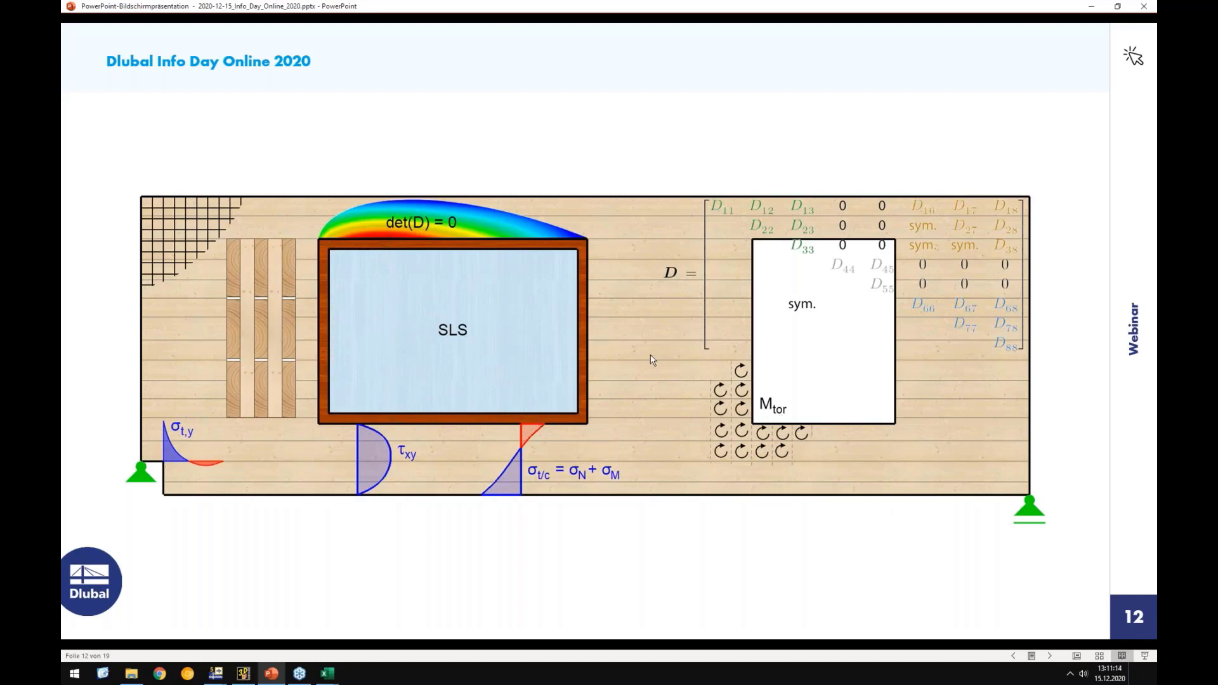
{"action": "scroll", "coordinate": [651, 350], "scroll_direction": "down", "scroll_amount": 1}
{"action": "scroll", "coordinate": [653, 315], "scroll_direction": "down", "scroll_amount": 1}
{"action": "scroll", "coordinate": [653, 316], "scroll_direction": "up", "scroll_amount": 1}
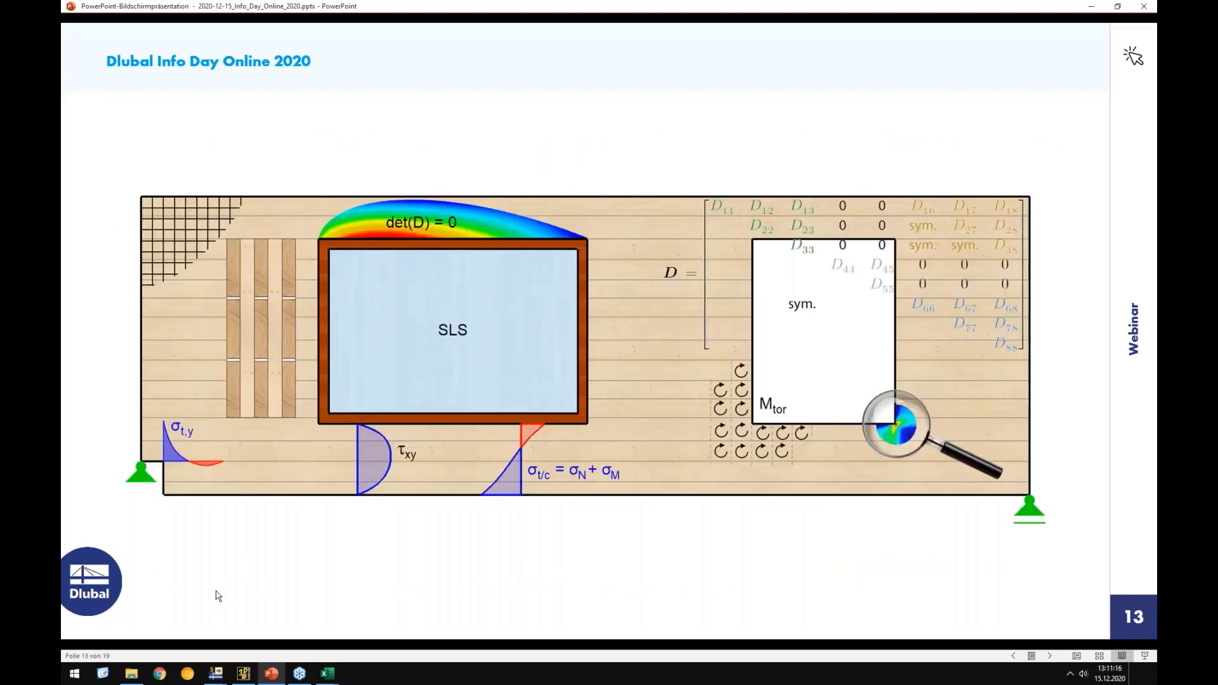
Switch back to the CAD model in RFEM
{"action": "left_click", "coordinate": [213, 677]}
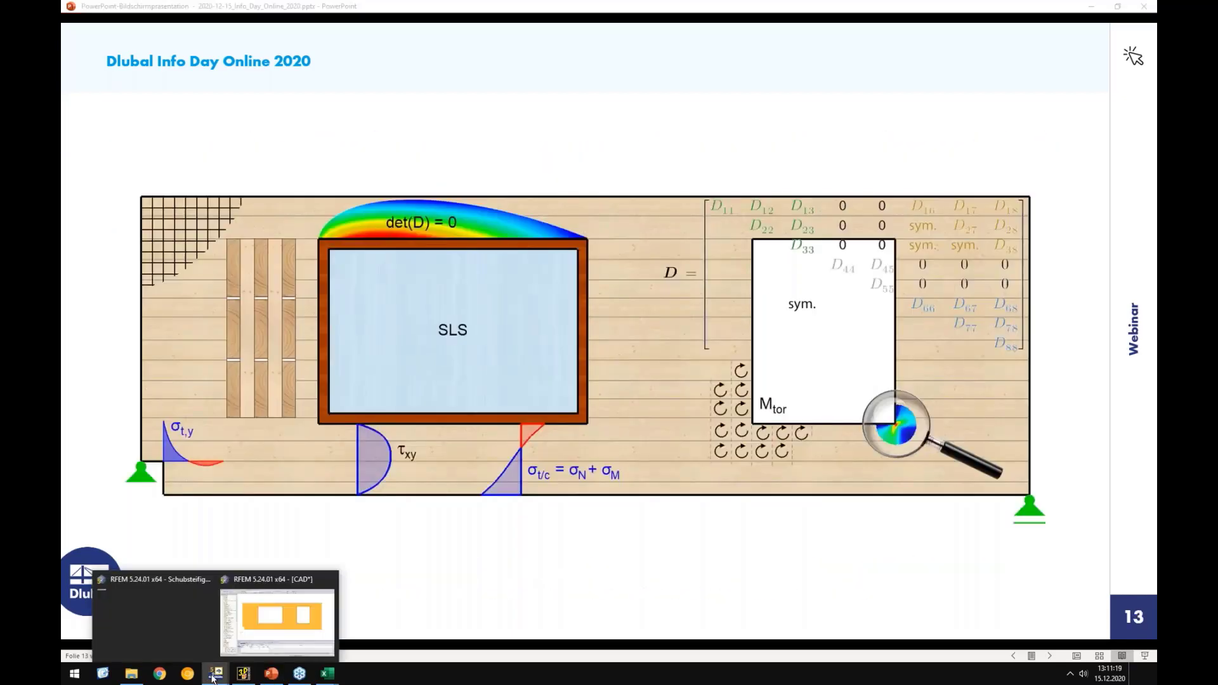
{"action": "left_click", "coordinate": [254, 630]}
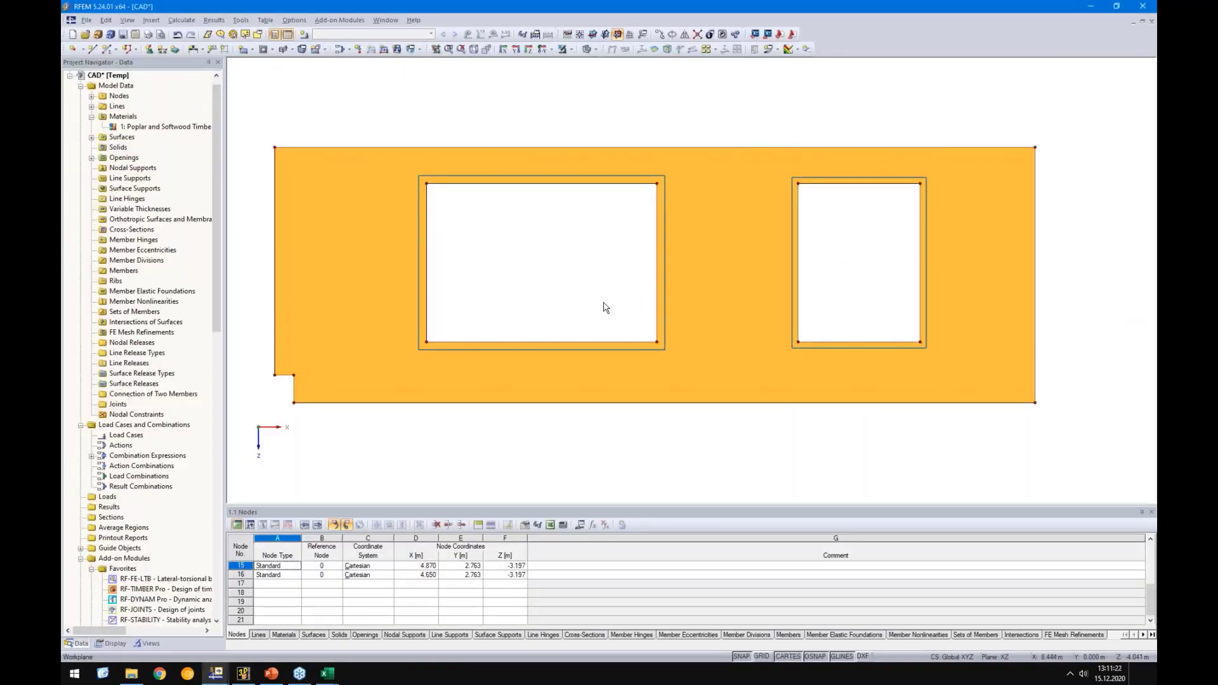
{"action": "scroll", "coordinate": [605, 308], "scroll_direction": "down", "scroll_amount": 1}
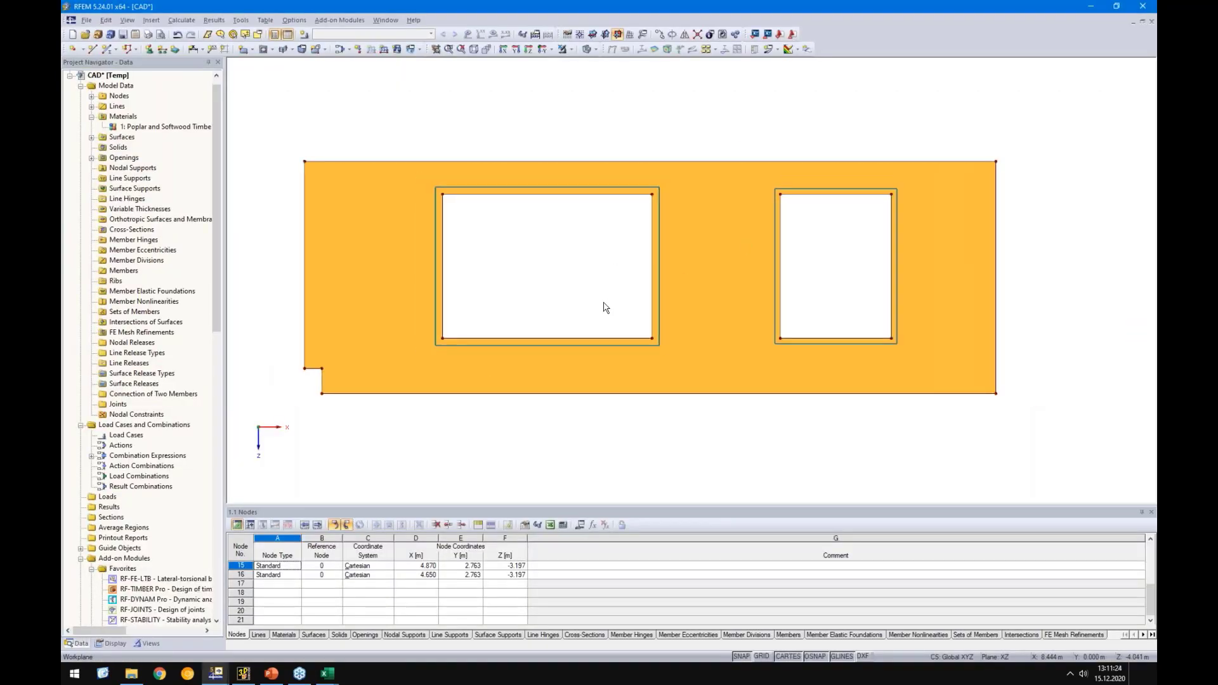
Define a nodal support with the rotational restraint about Z released and place it on the notch's outer node and the wall's lower-right corner
{"action": "left_click", "coordinate": [149, 50]}
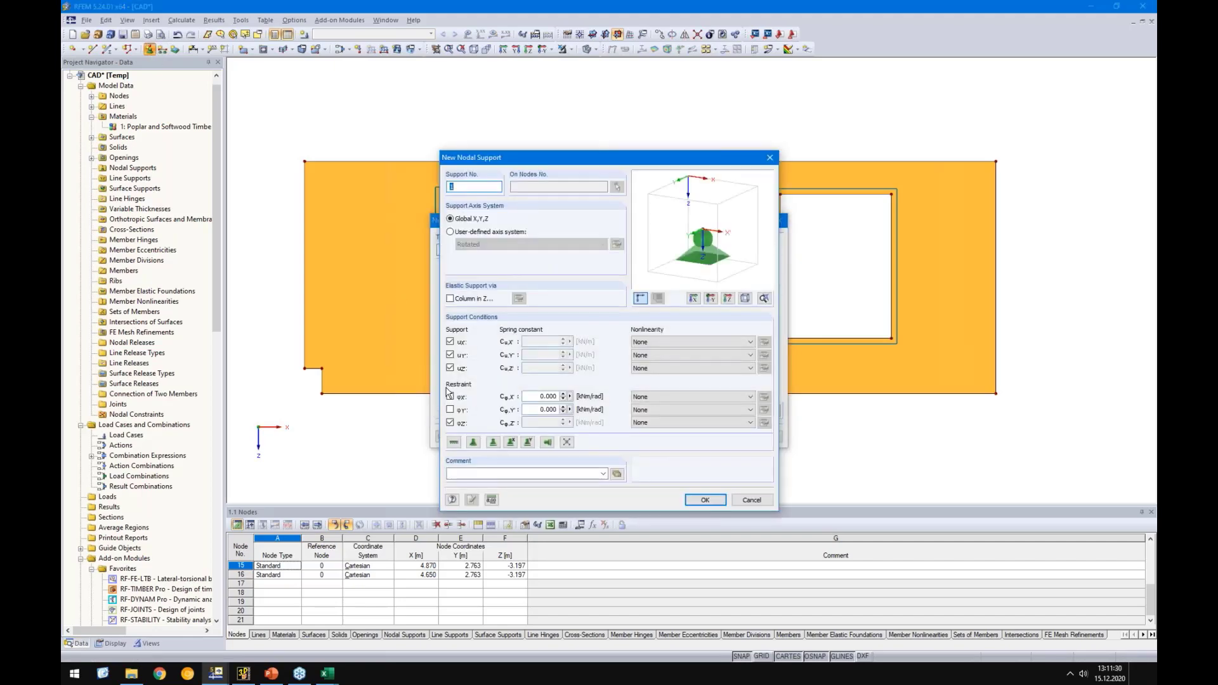
{"action": "left_click", "coordinate": [450, 422]}
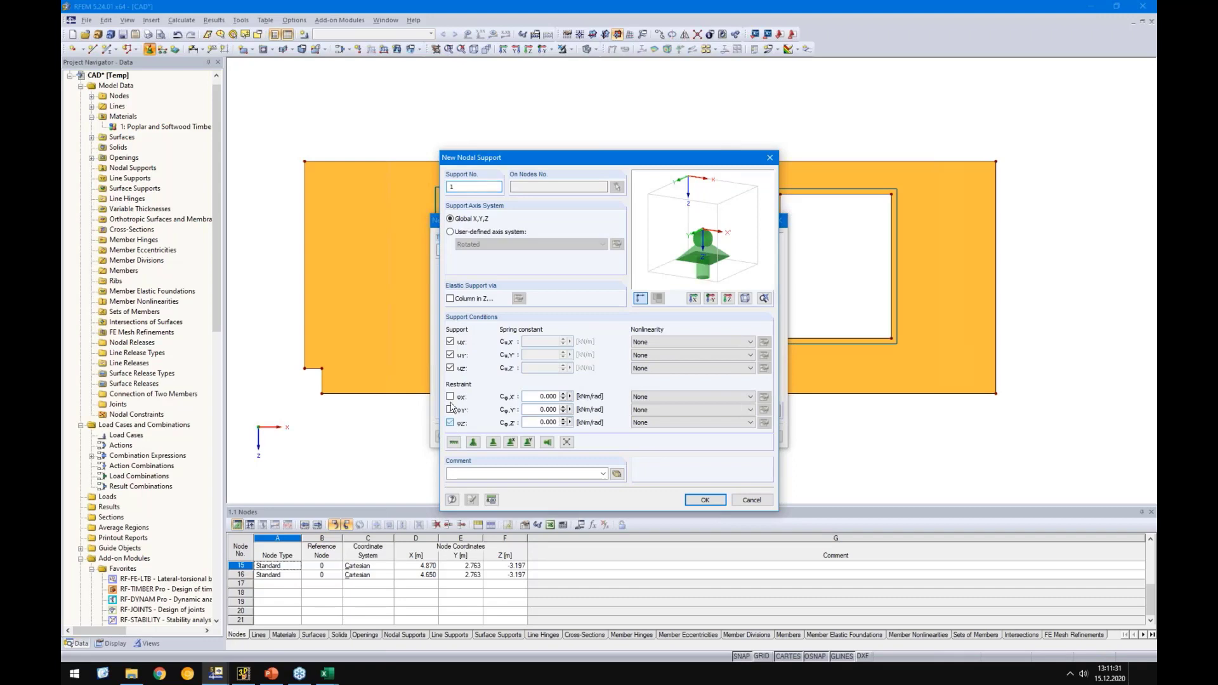
{"action": "left_click", "coordinate": [451, 342]}
{"action": "left_click", "coordinate": [705, 499]}
{"action": "key", "text": "Return"}
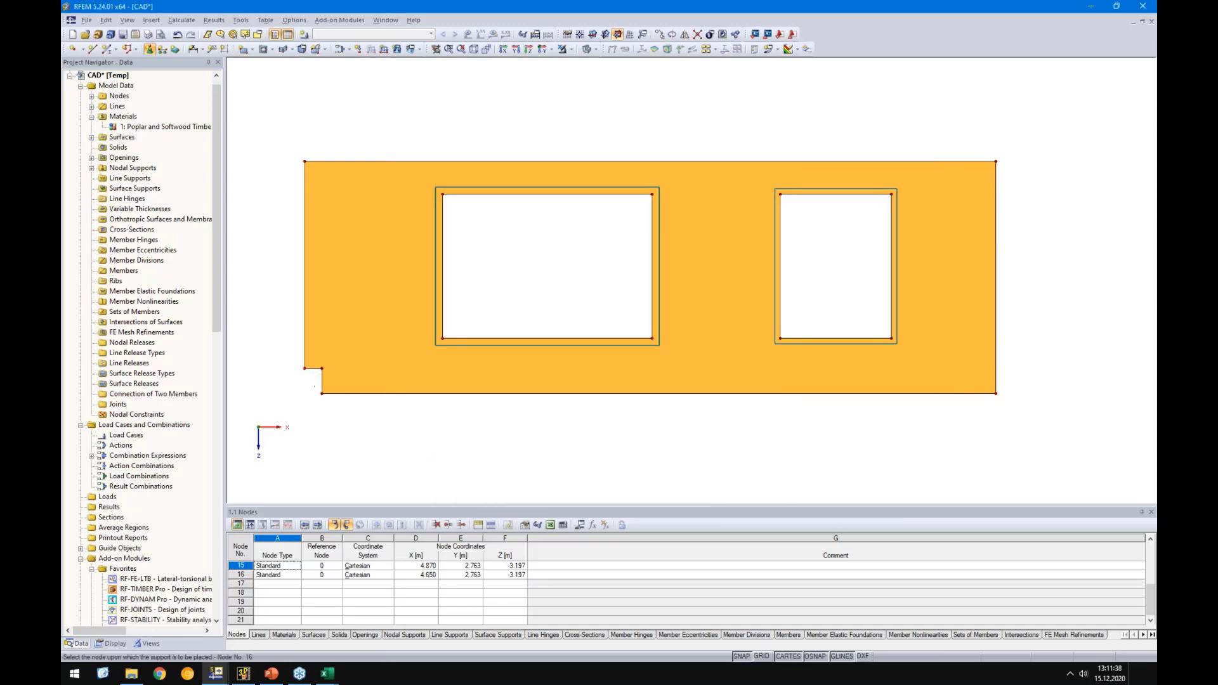
{"action": "left_click", "coordinate": [305, 368]}
{"action": "left_click", "coordinate": [996, 394]}
Replace the support at the wall's lower-right corner with a new nodal support that releases displacement in X and rotation about Z
{"action": "double_click", "coordinate": [996, 403]}
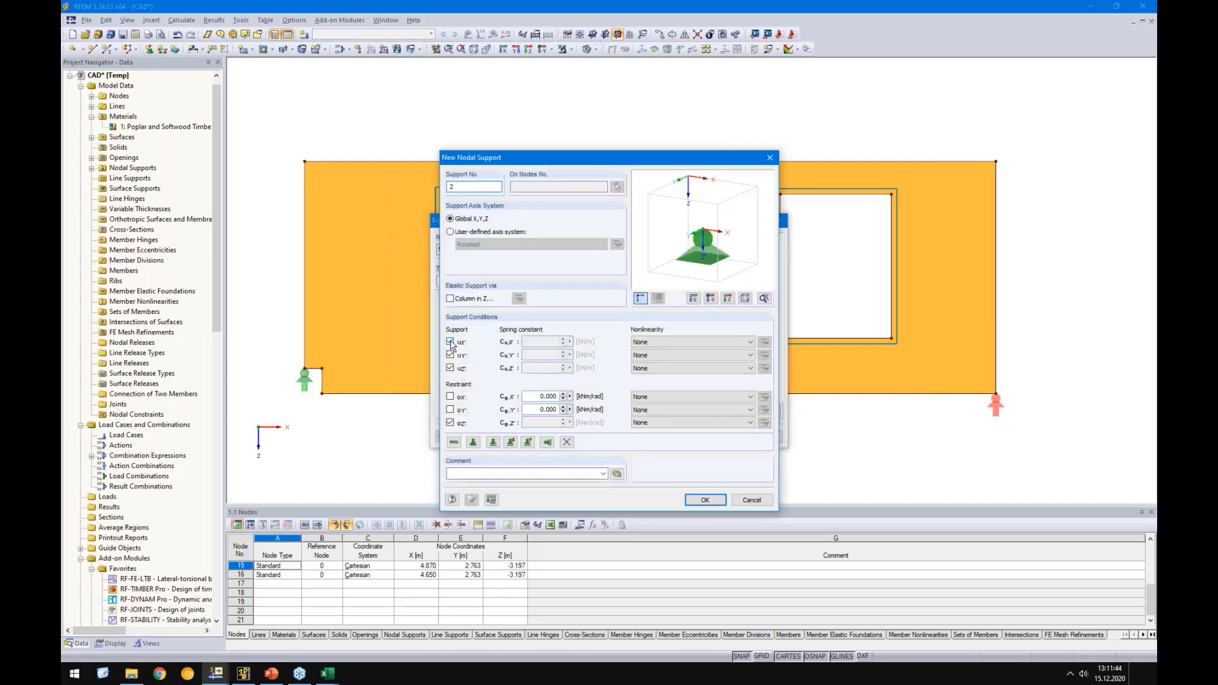
{"action": "left_click", "coordinate": [451, 343]}
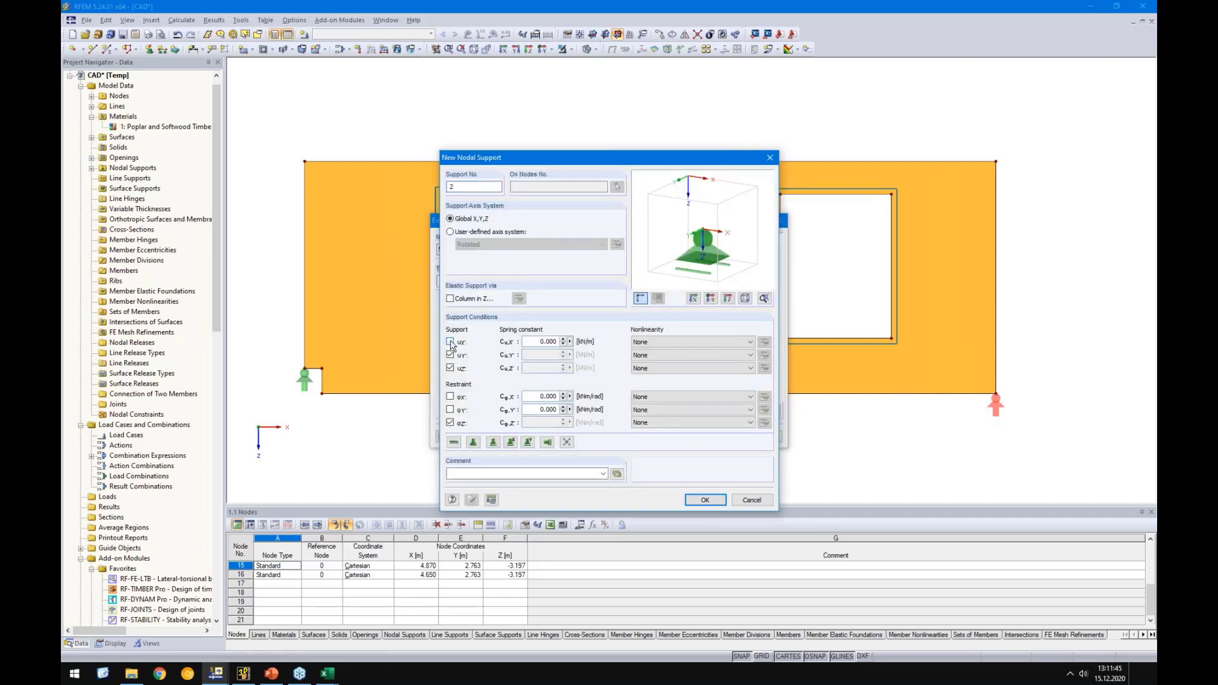
{"action": "left_click", "coordinate": [451, 424]}
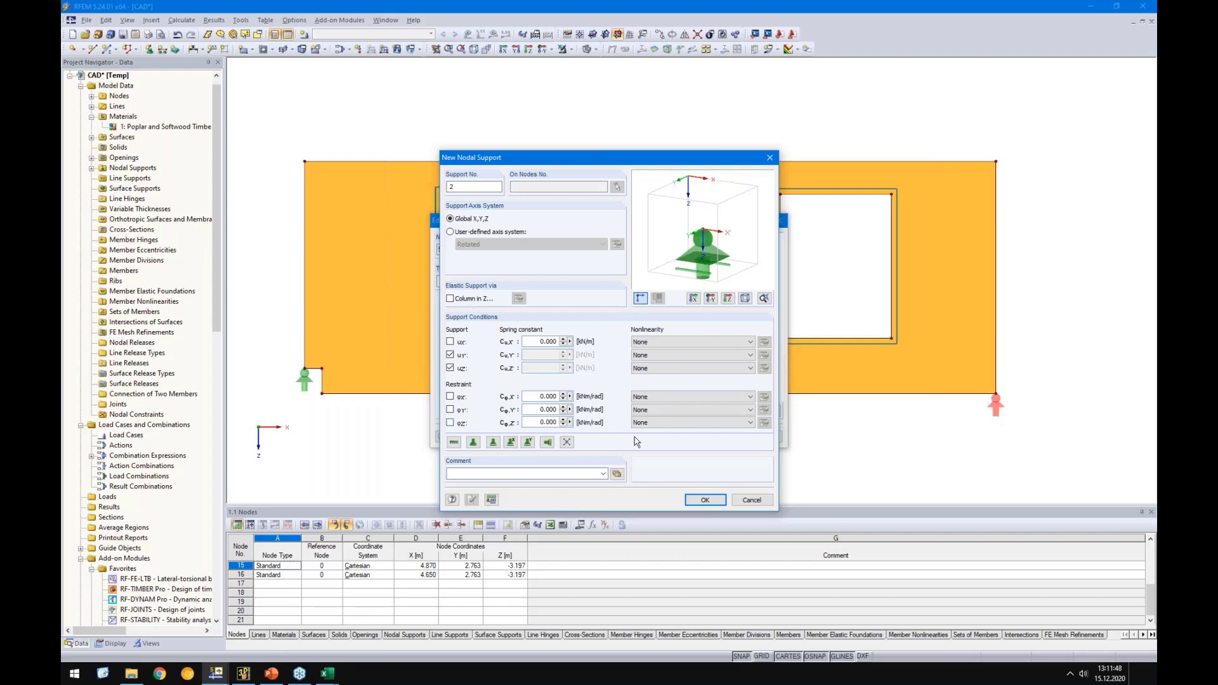
{"action": "left_click", "coordinate": [705, 500]}
{"action": "left_click", "coordinate": [720, 439]}
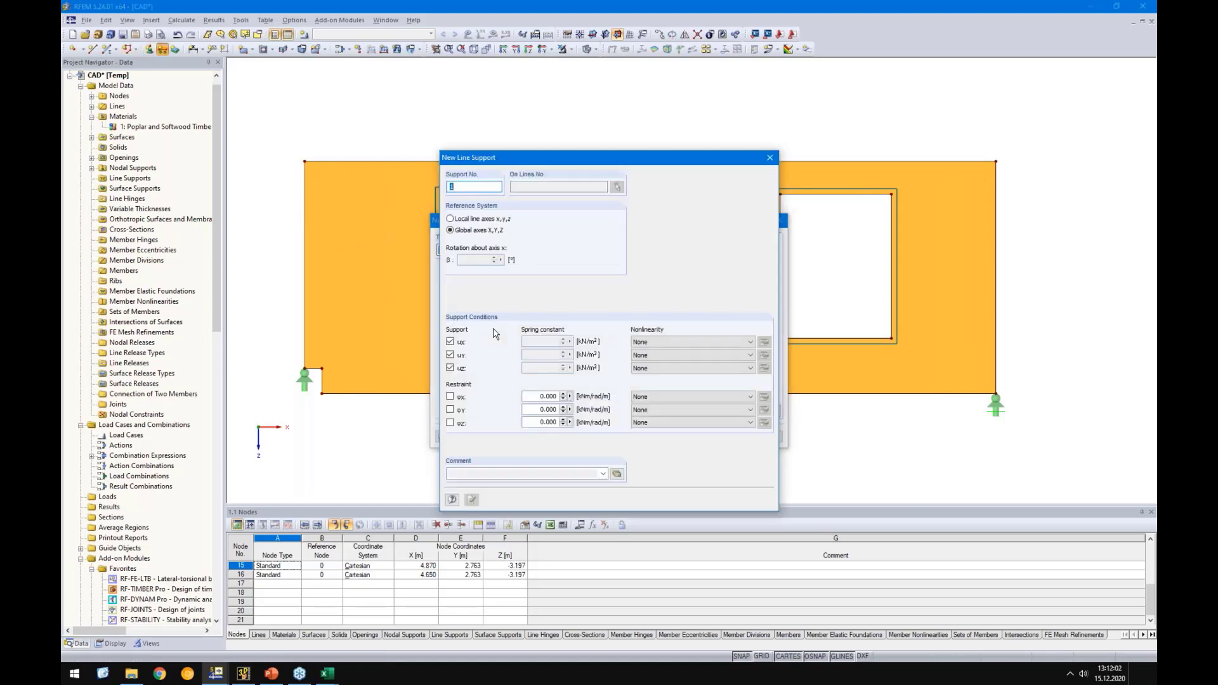
Define a line support in global axes fixed only in Y and assign it to the wall's left, bottom, top and right edges
{"action": "left_click", "coordinate": [450, 368]}
{"action": "left_click", "coordinate": [451, 342]}
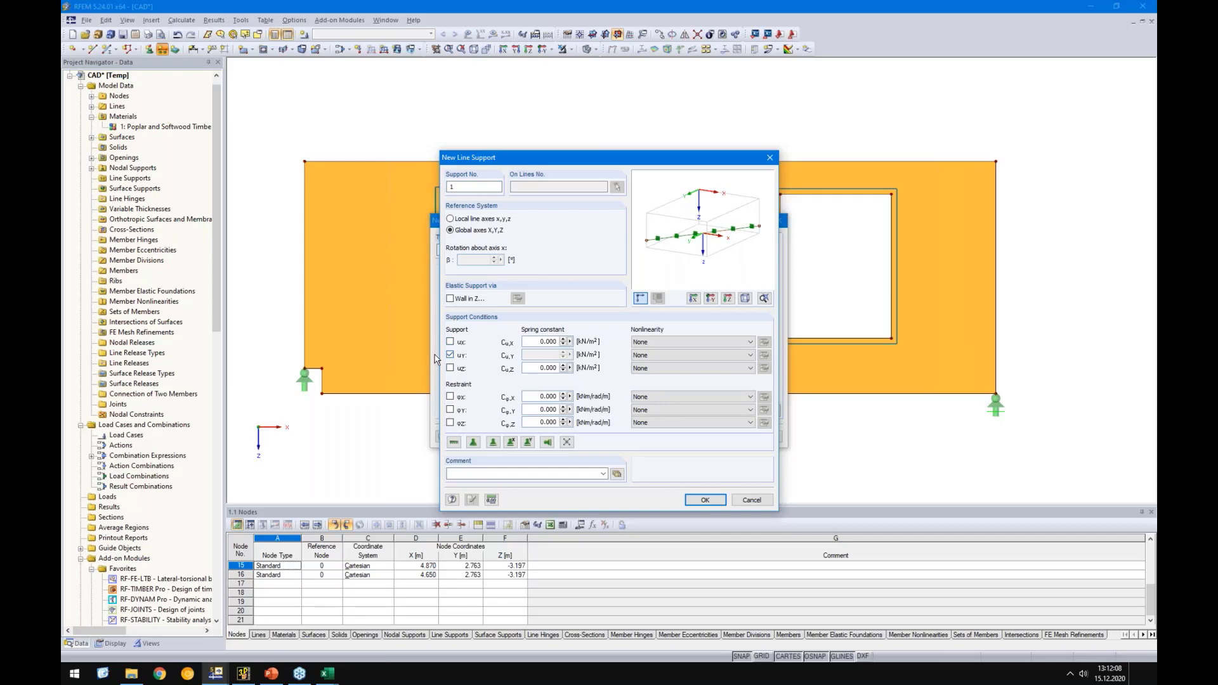
{"action": "left_click", "coordinate": [690, 501]}
{"action": "left_click", "coordinate": [713, 437]}
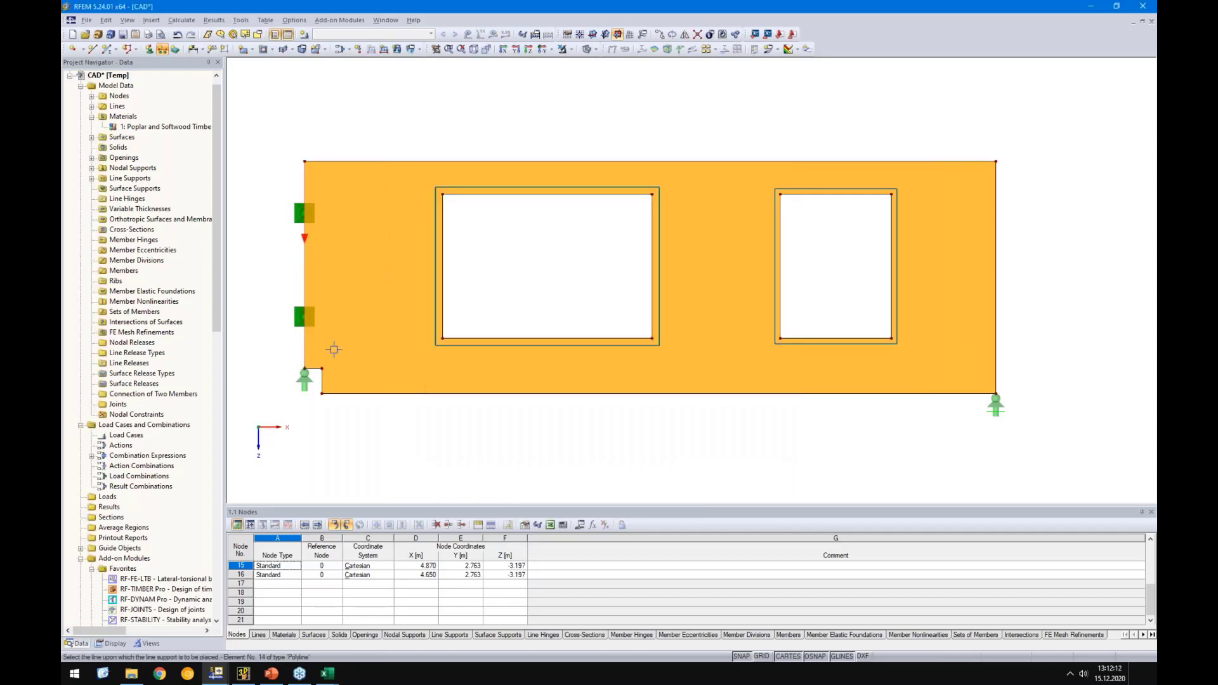
{"action": "left_click", "coordinate": [732, 393]}
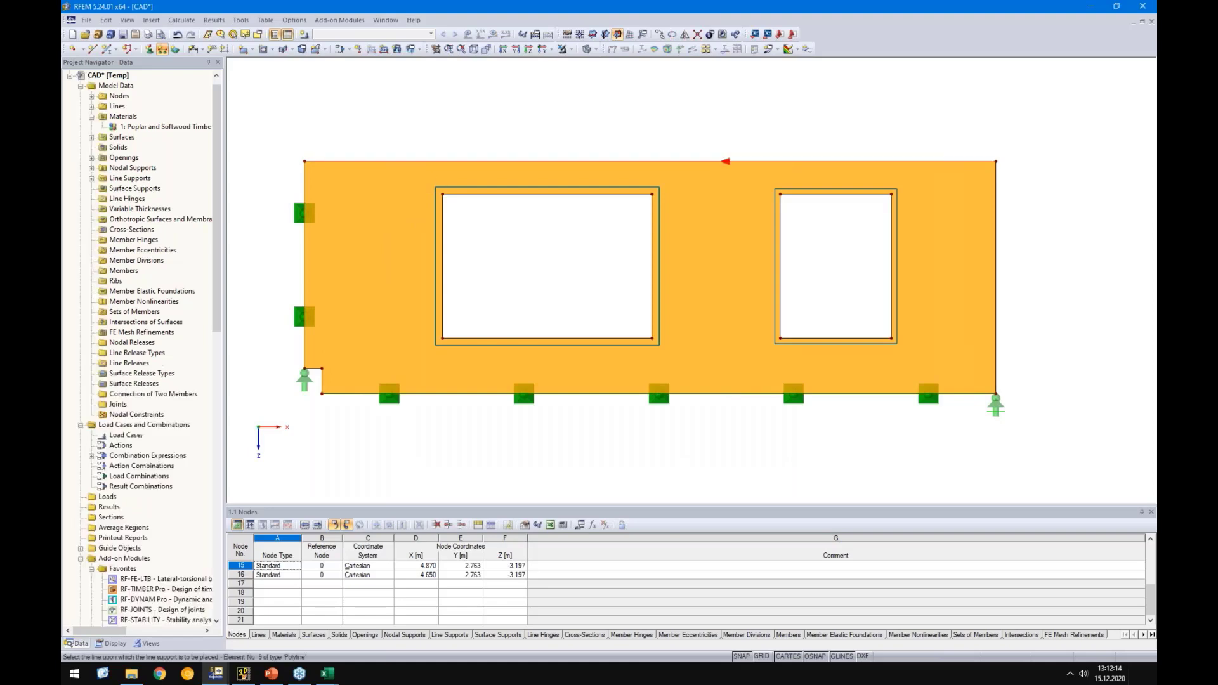
{"action": "left_click", "coordinate": [729, 161]}
{"action": "left_click", "coordinate": [995, 247]}
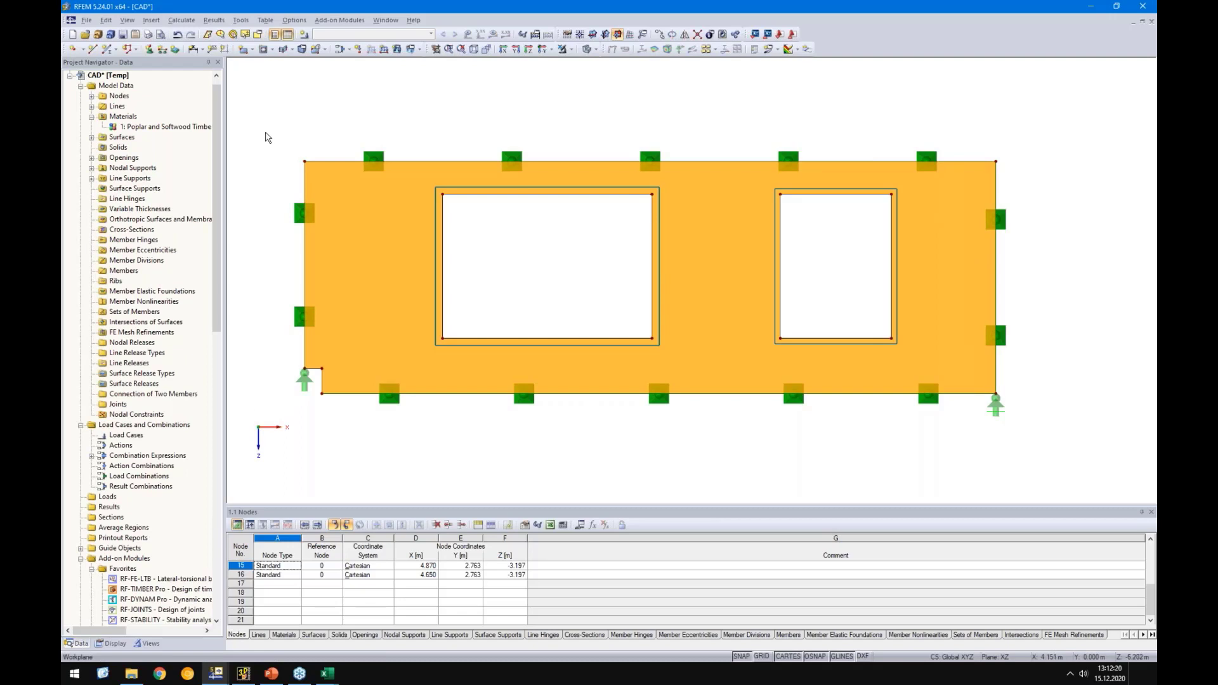
Create load case LC1 with the description Self-weight
{"action": "scroll", "coordinate": [267, 138], "scroll_direction": "down", "scroll_amount": 2}
{"action": "middle_click_drag", "start_coordinate": [267, 136], "coordinate": [305, 173]}
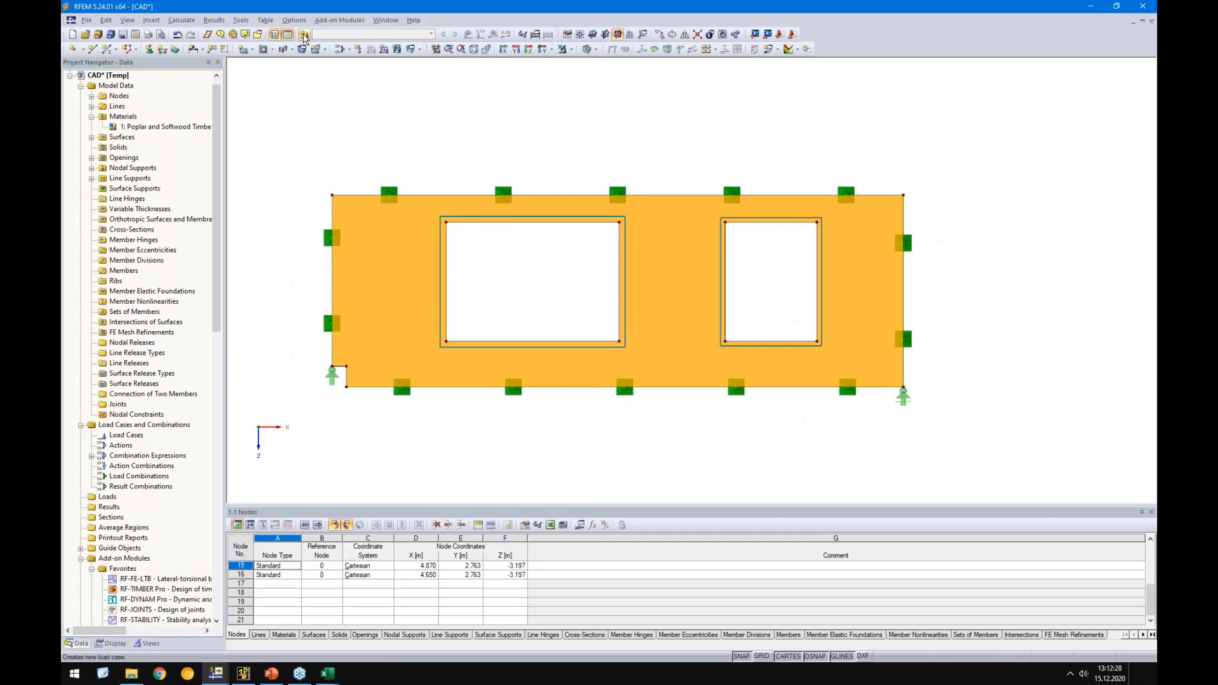
{"action": "left_click", "coordinate": [305, 33]}
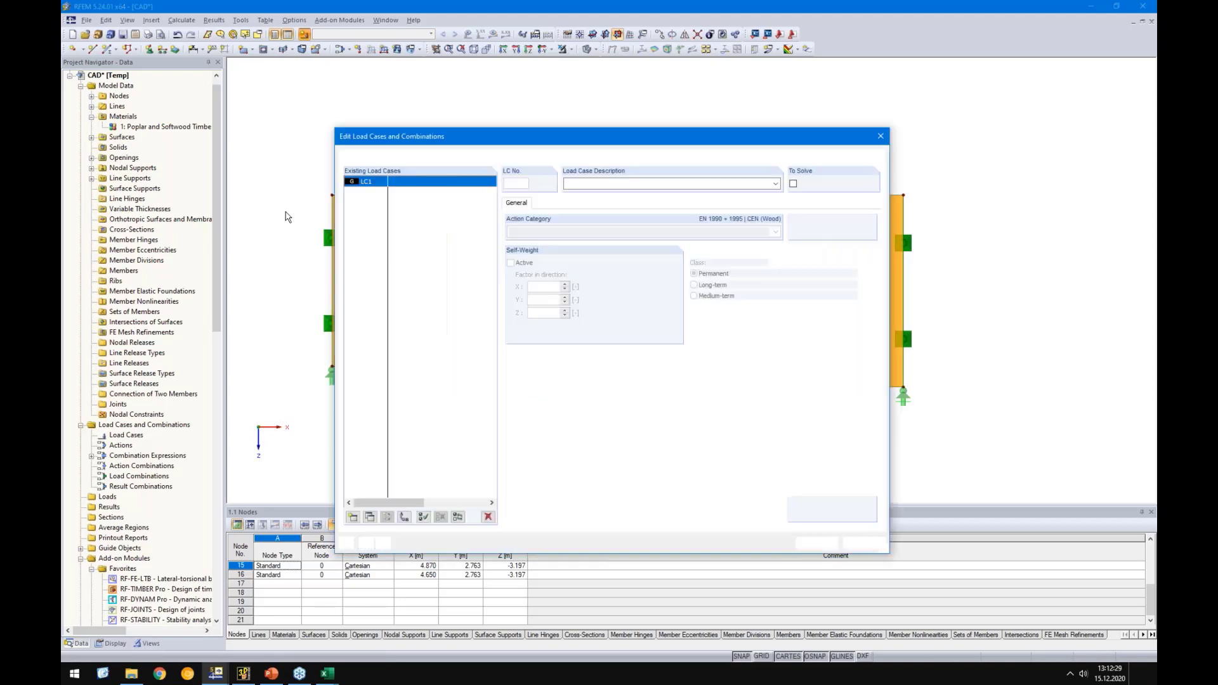
{"action": "left_click", "coordinate": [776, 184]}
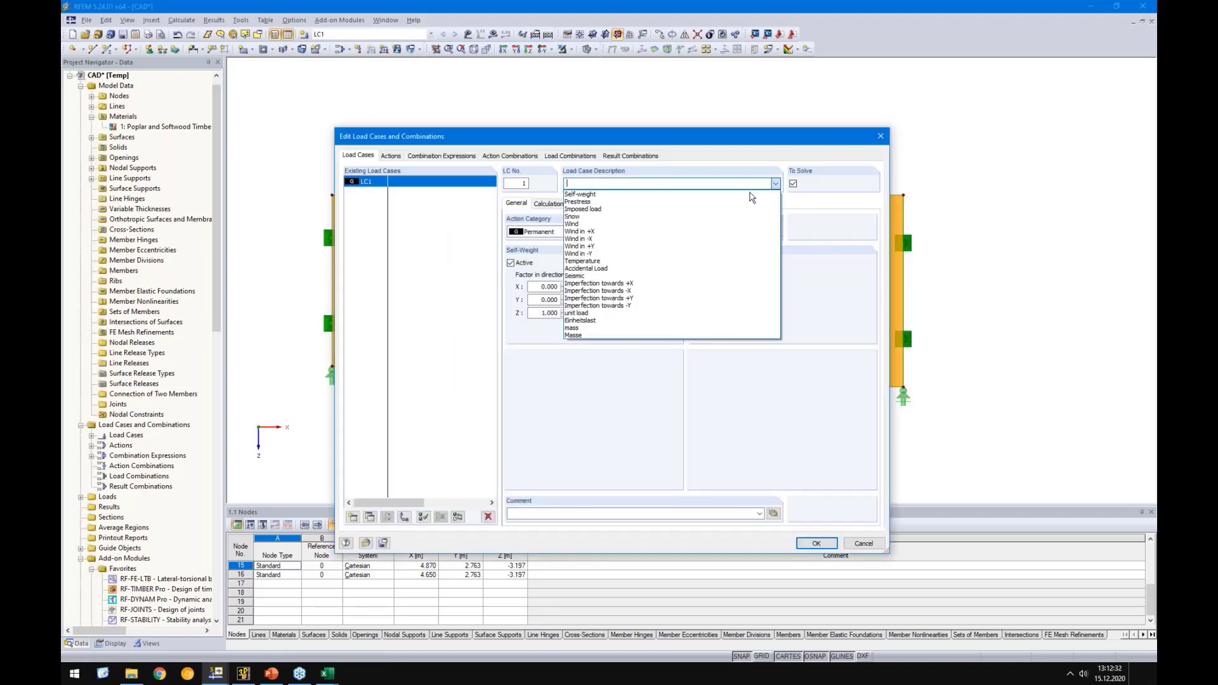
{"action": "left_click", "coordinate": [725, 198]}
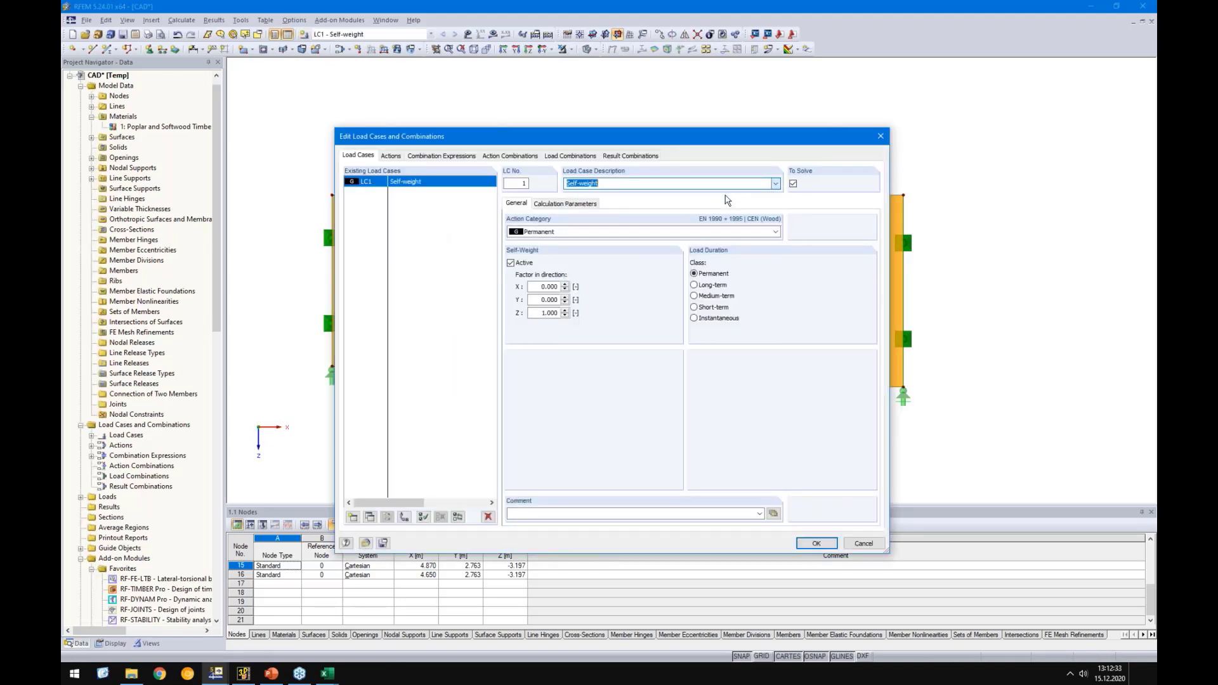
Add load case LC2 as Snow and LC3 as Imposed load, review the snow and self-weight settings, and accept the load cases
{"action": "left_click", "coordinate": [352, 516]}
{"action": "left_click", "coordinate": [774, 184]}
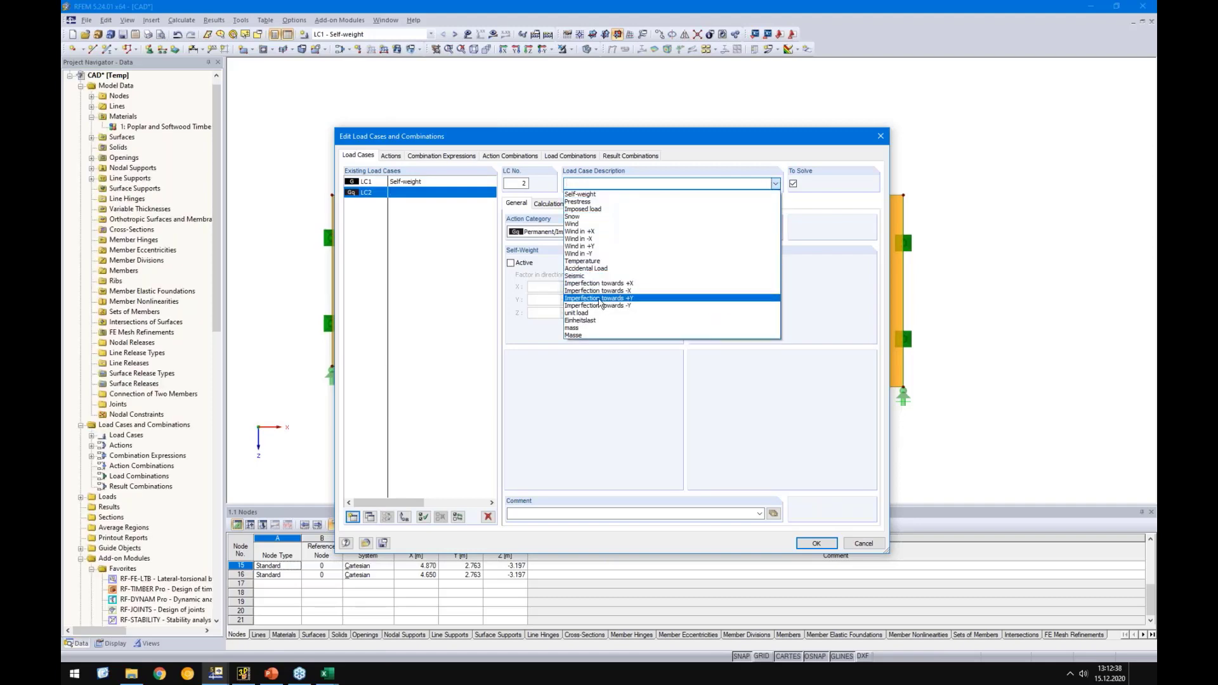
{"action": "left_click", "coordinate": [574, 217]}
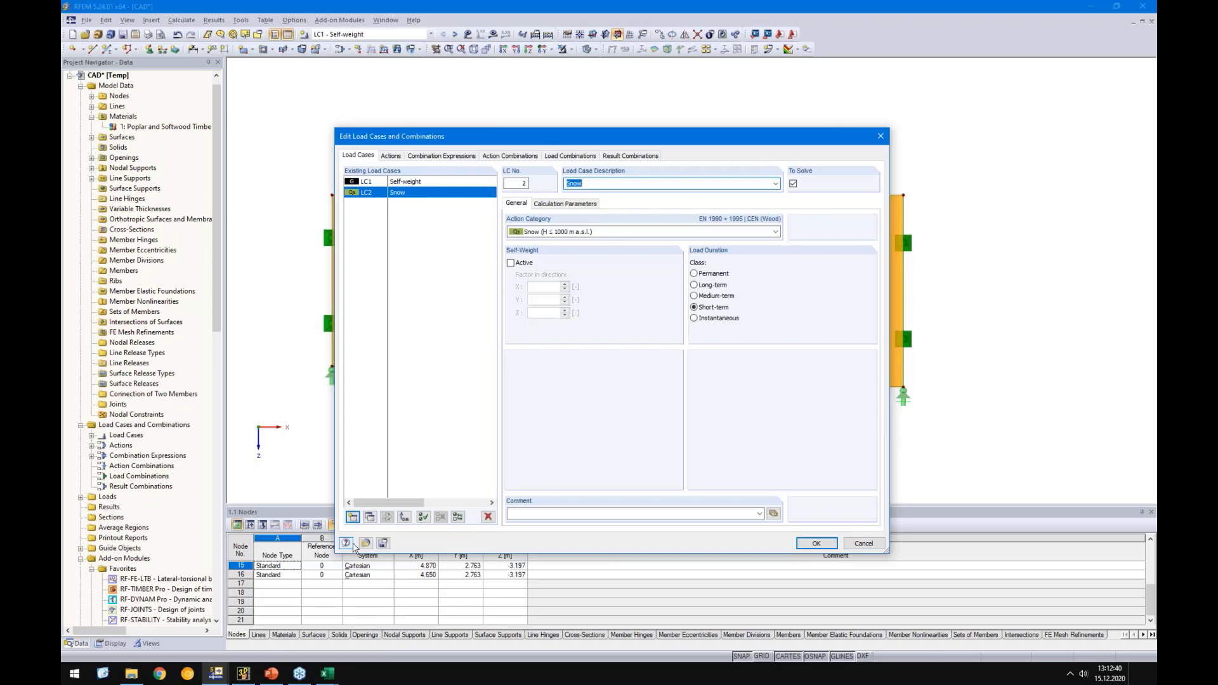
{"action": "left_click", "coordinate": [353, 517]}
{"action": "left_click", "coordinate": [776, 188]}
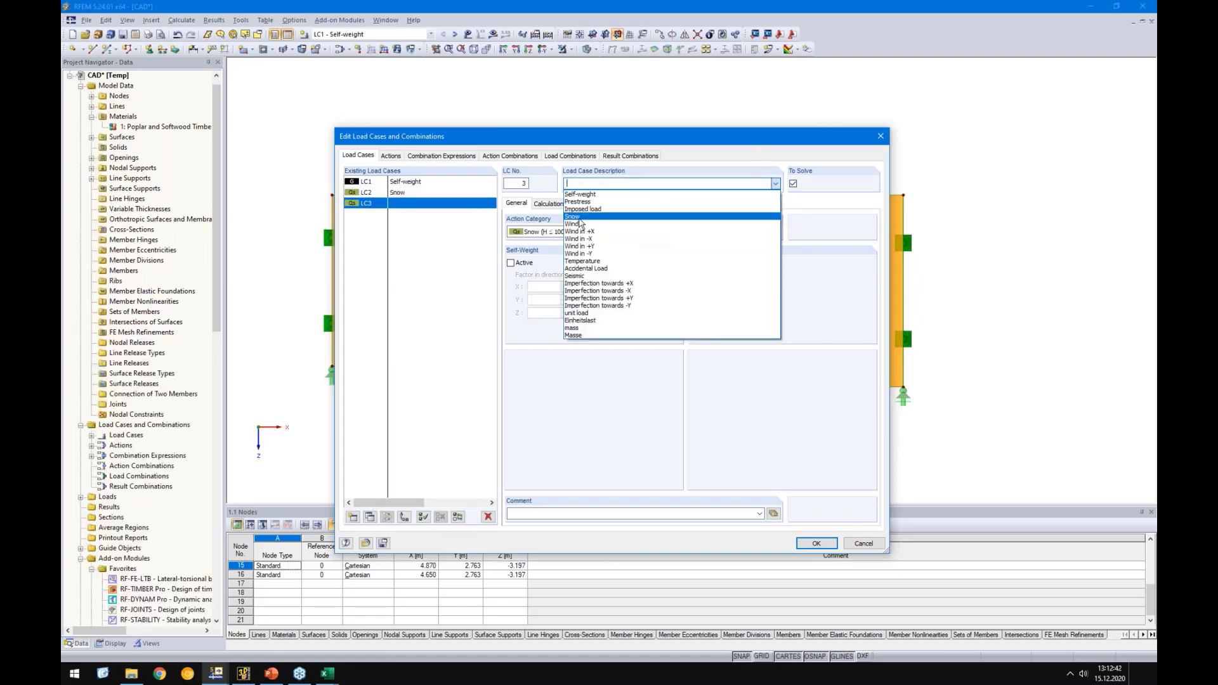
{"action": "left_click", "coordinate": [609, 197]}
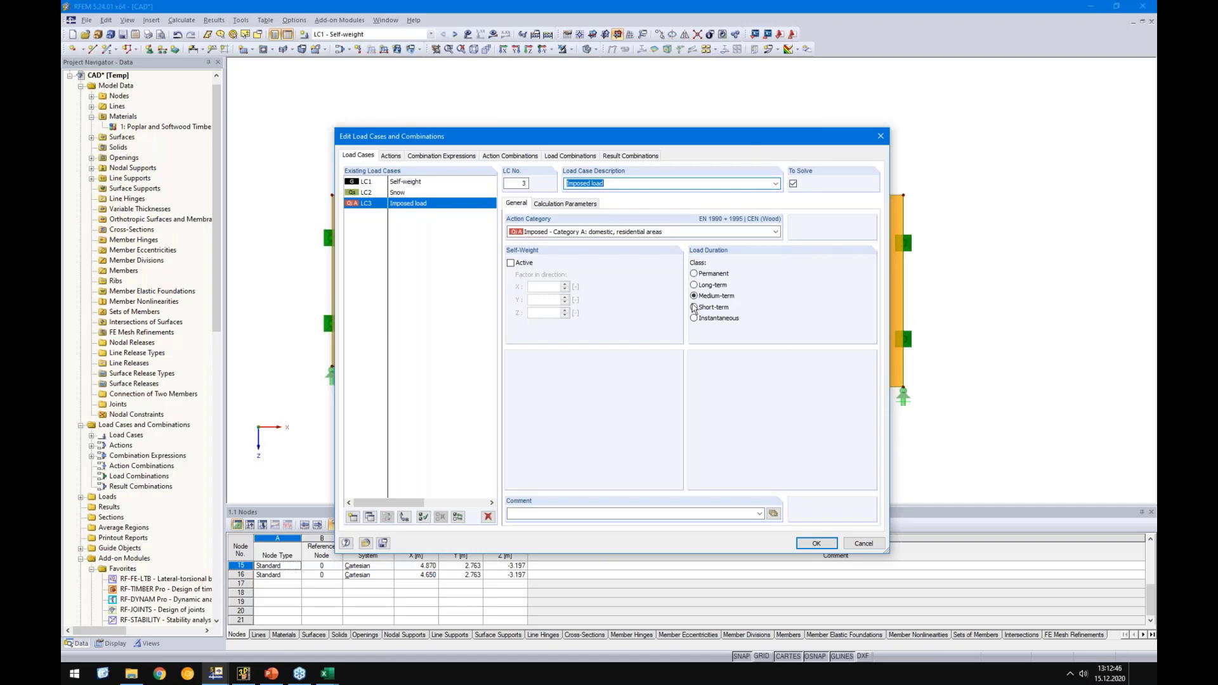
{"action": "left_click", "coordinate": [418, 193]}
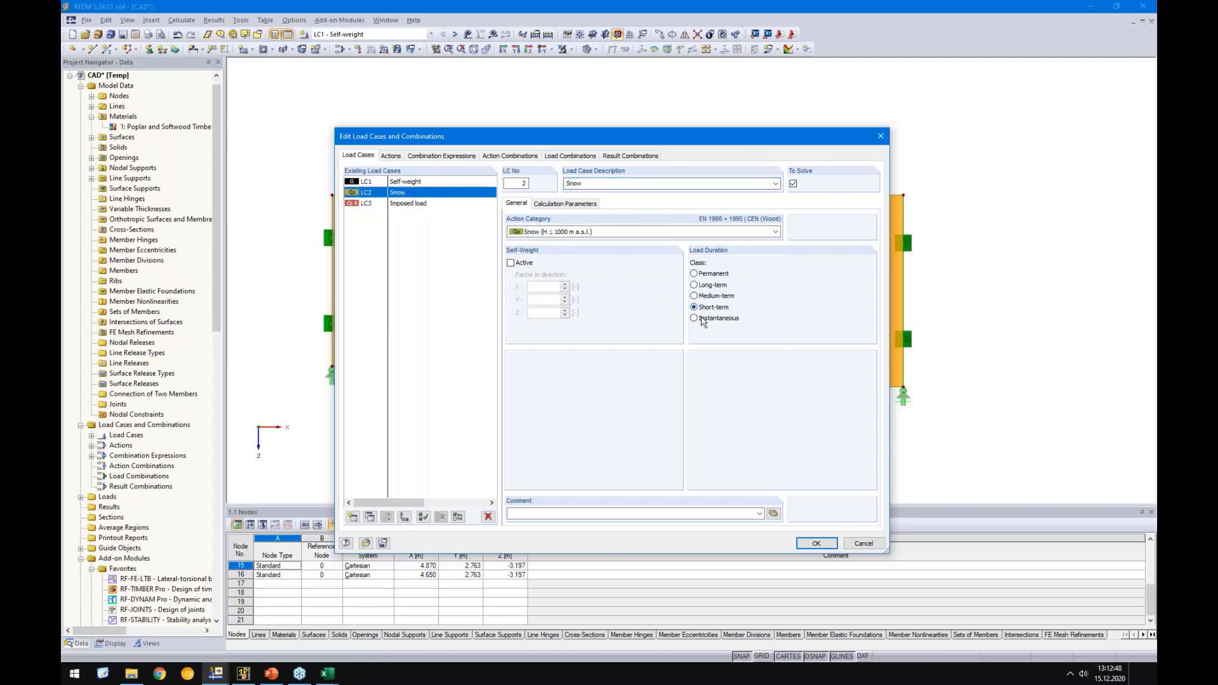
{"action": "left_click", "coordinate": [405, 181]}
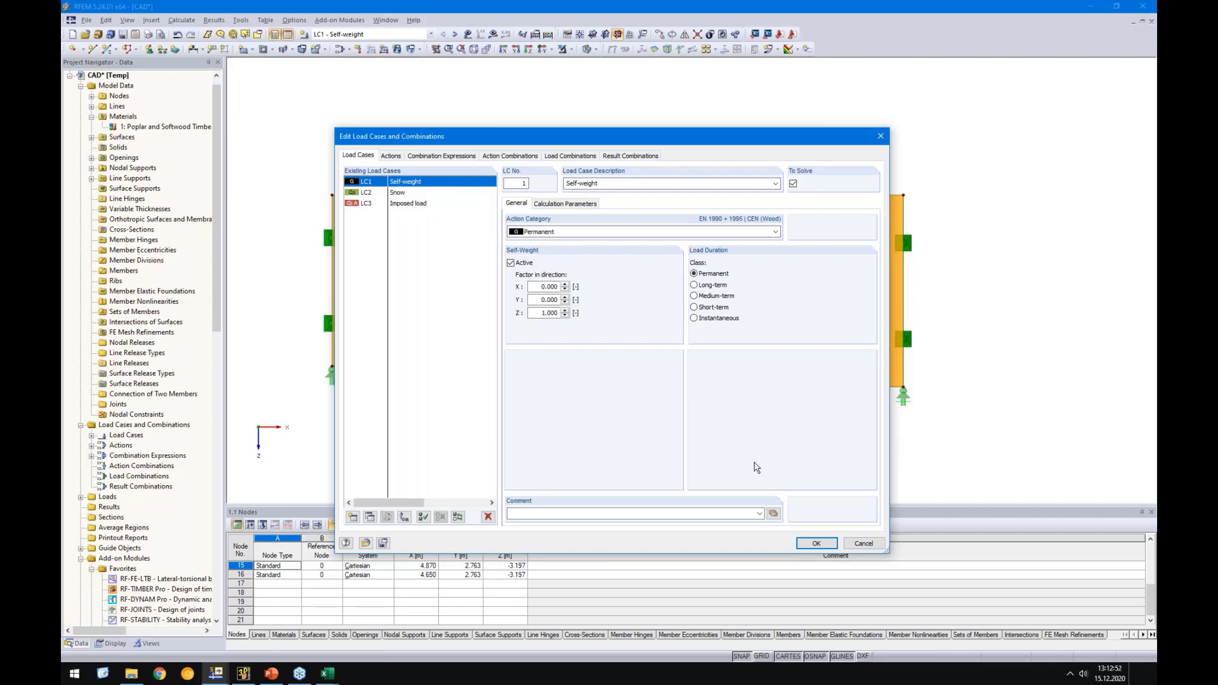
{"action": "left_click", "coordinate": [814, 544]}
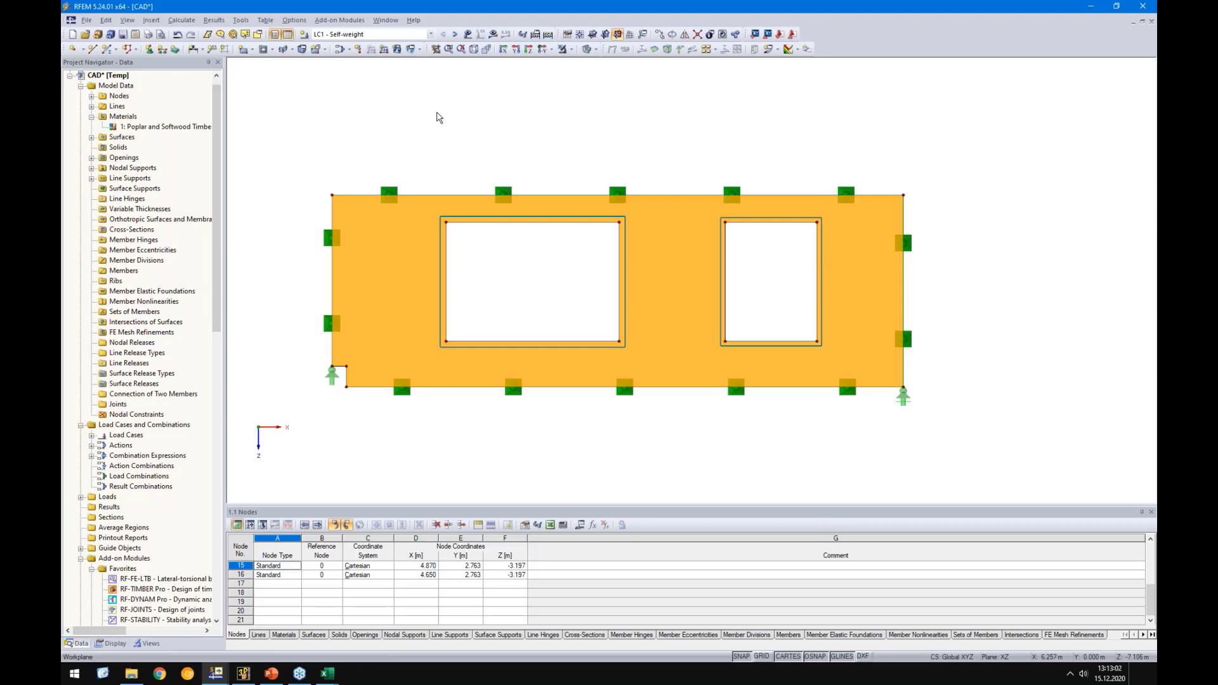
Apply a uniform line load of 5 kN/m in global ZL to the wall's top and bottom edges in LC1
{"action": "left_click", "coordinate": [383, 49]}
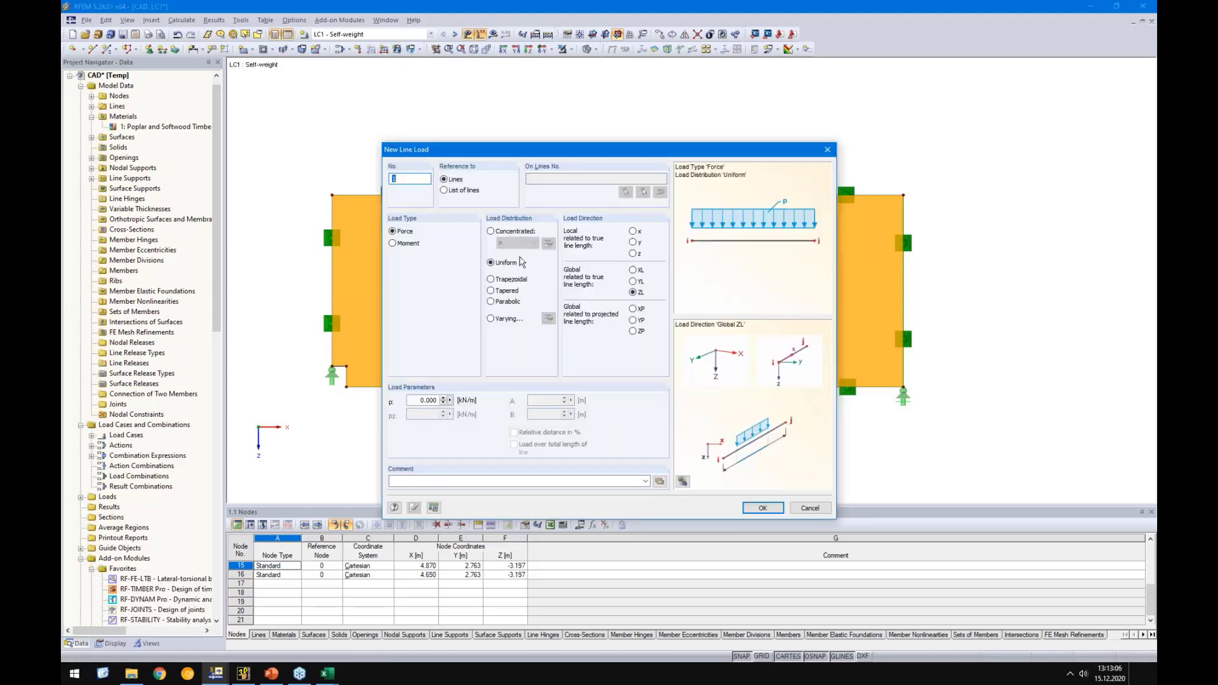
{"action": "left_click_drag", "start_coordinate": [418, 400], "coordinate": [489, 405]}
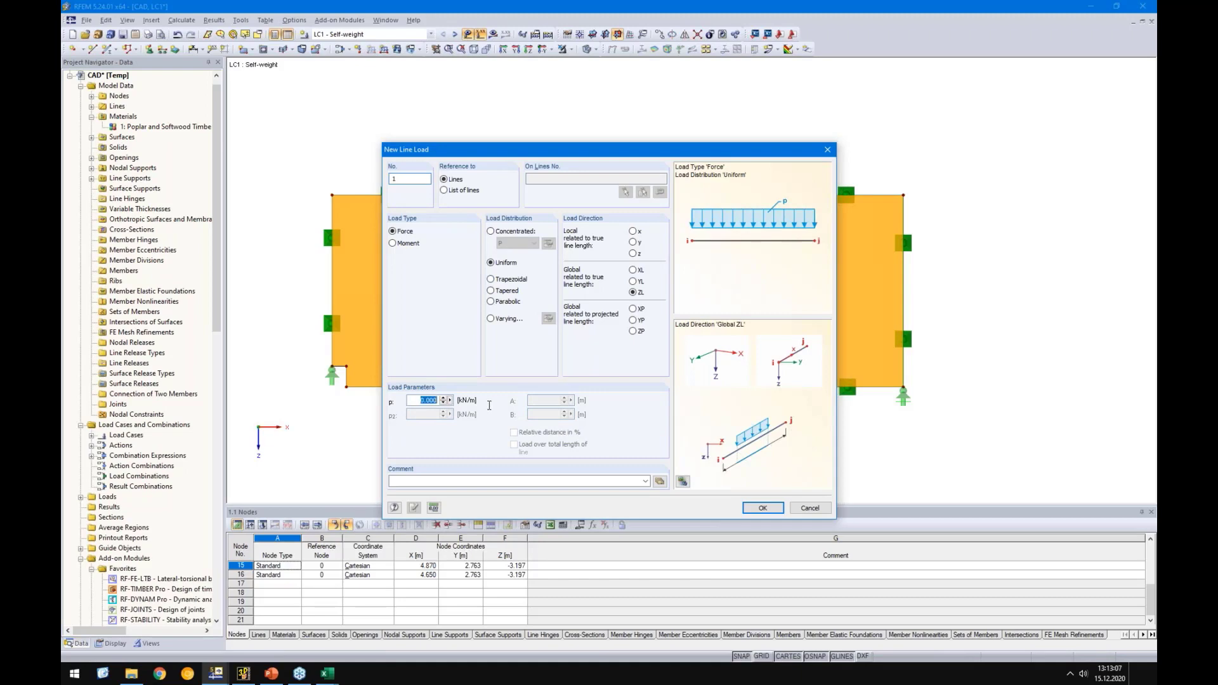
{"action": "left_click", "coordinate": [762, 507]}
{"action": "left_click", "coordinate": [561, 197]}
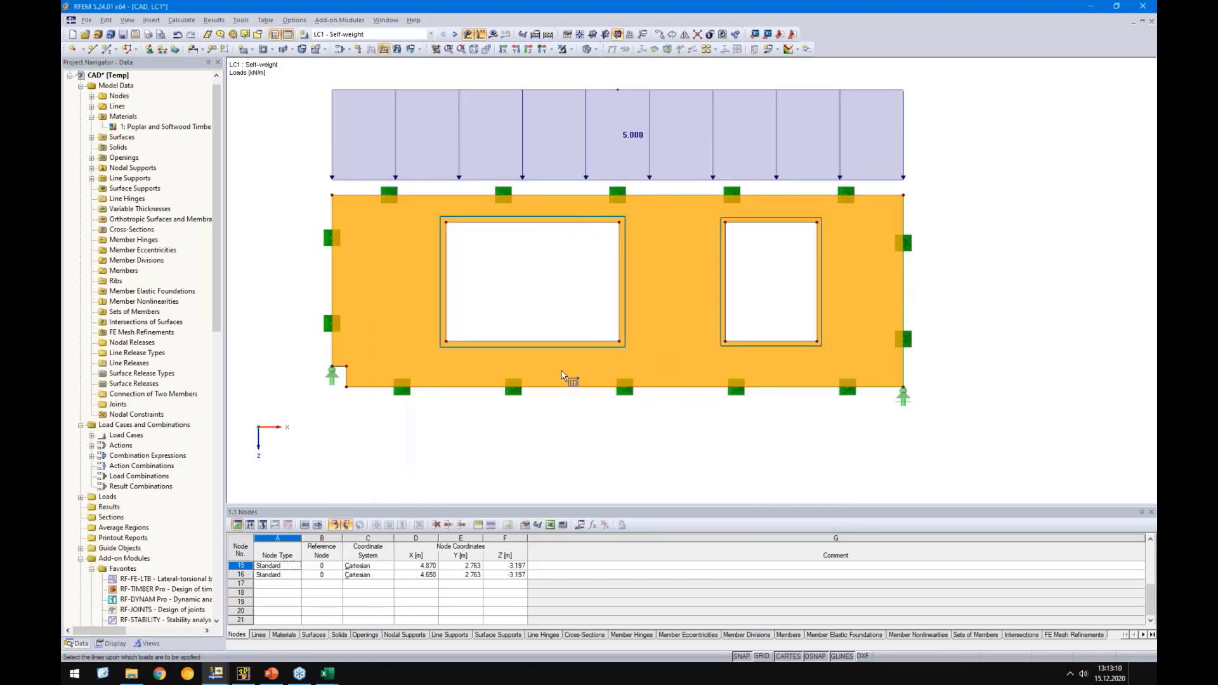
{"action": "left_click", "coordinate": [566, 372]}
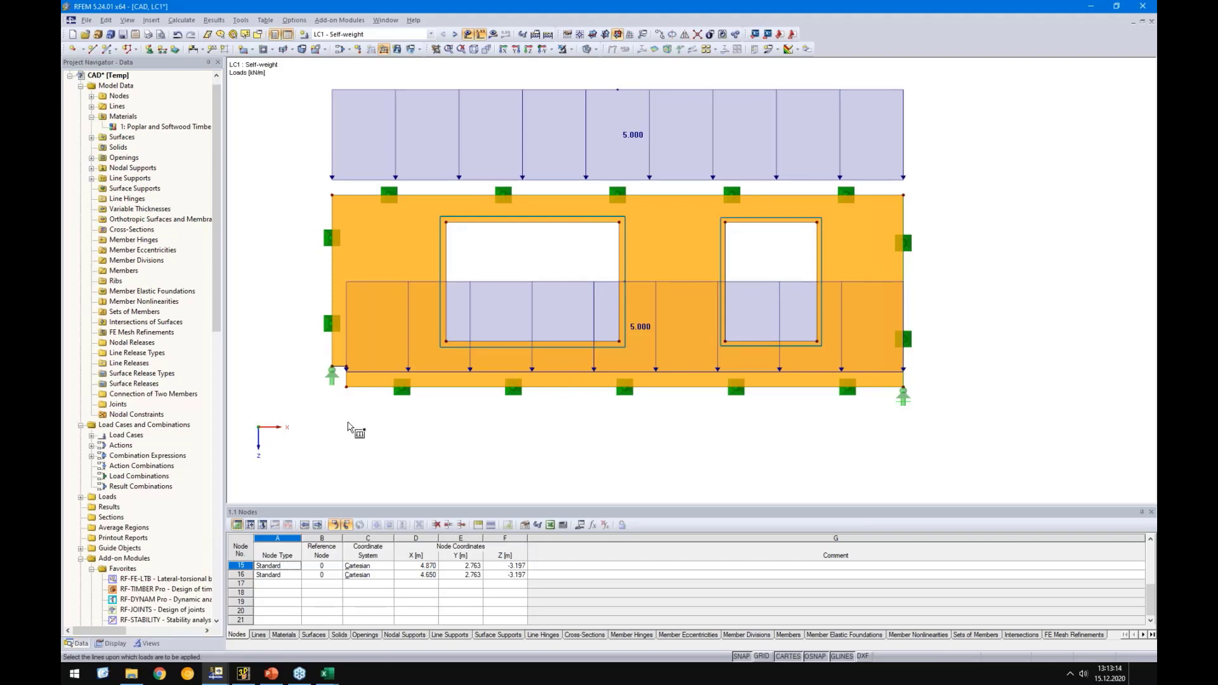
{"action": "right_click", "coordinate": [524, 437]}
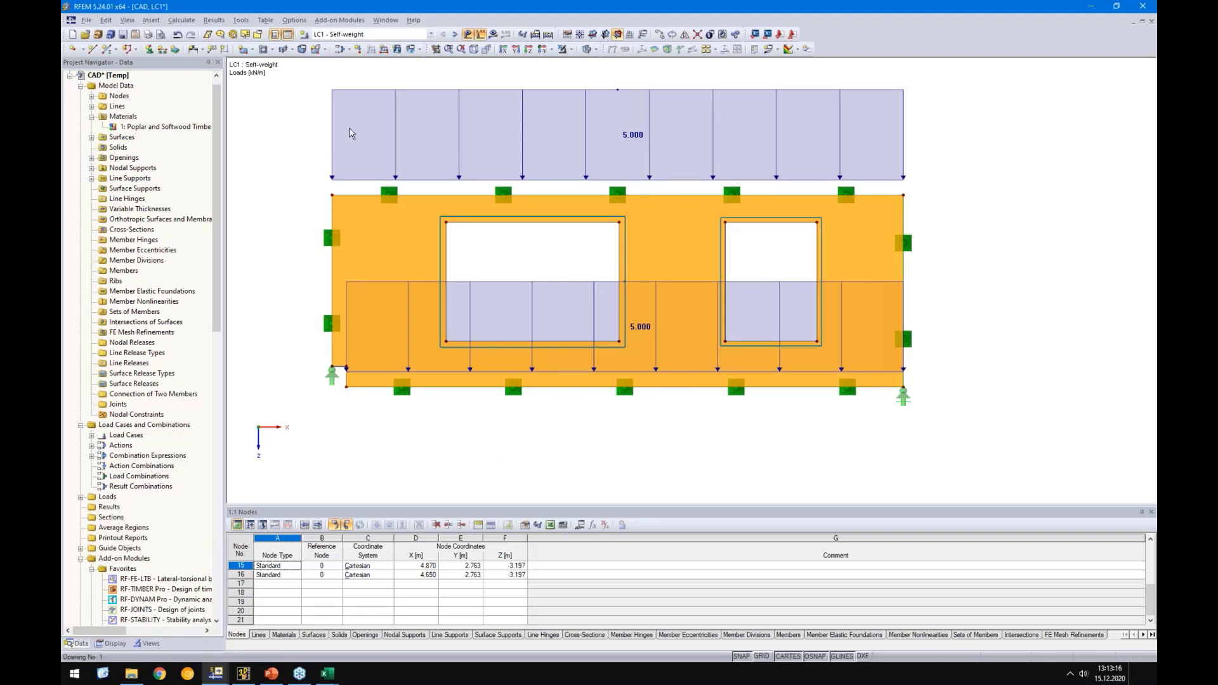
Look at the options for converting area loads on openings to line loads without generating any loads
{"action": "left_click", "coordinate": [384, 48]}
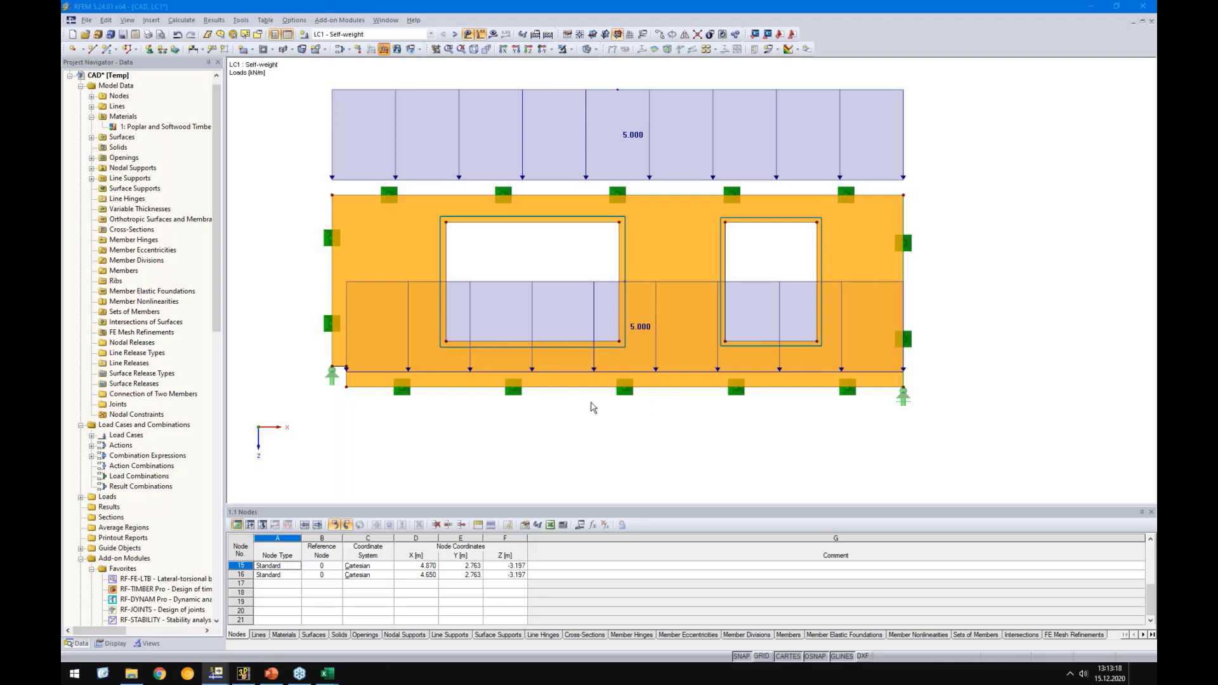
{"action": "left_click", "coordinate": [763, 508]}
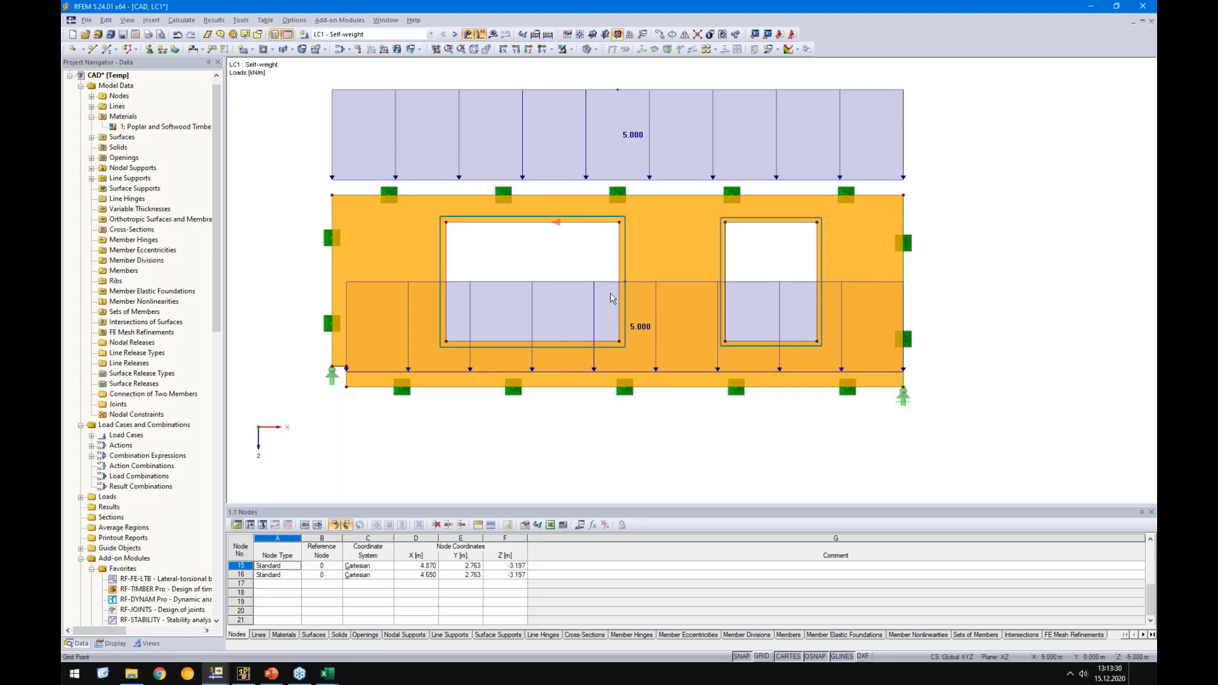
{"action": "left_click", "coordinate": [252, 23]}
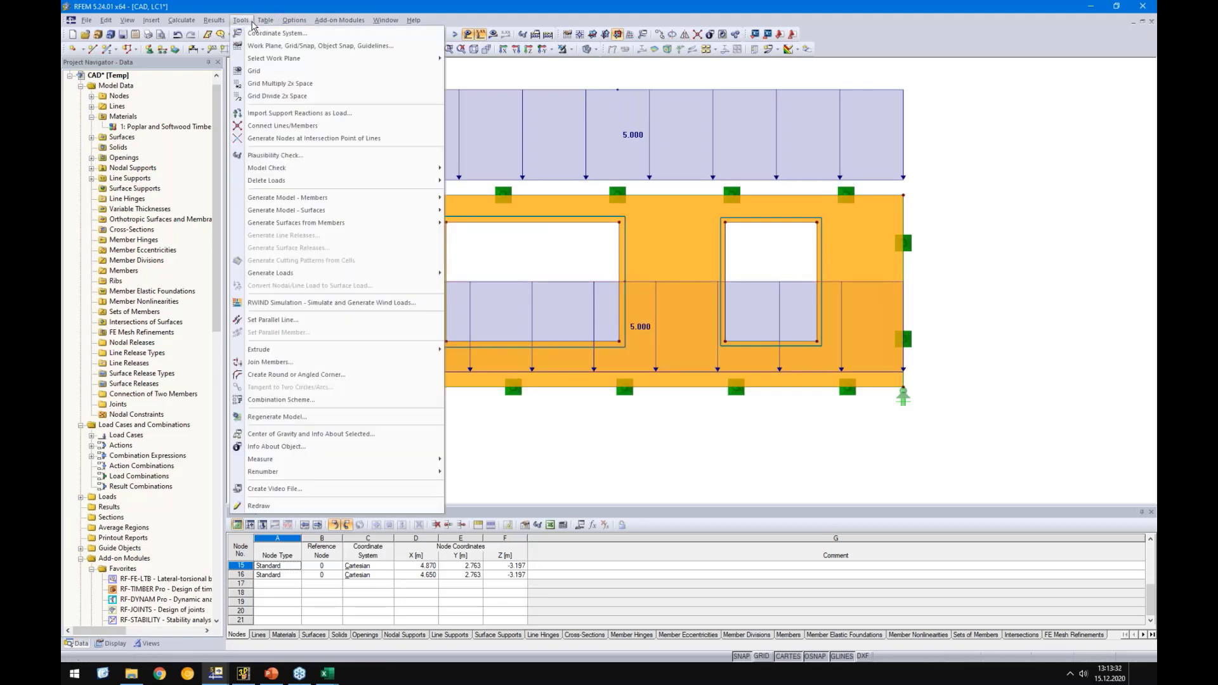
{"action": "mouse_move", "coordinate": [281, 278]}
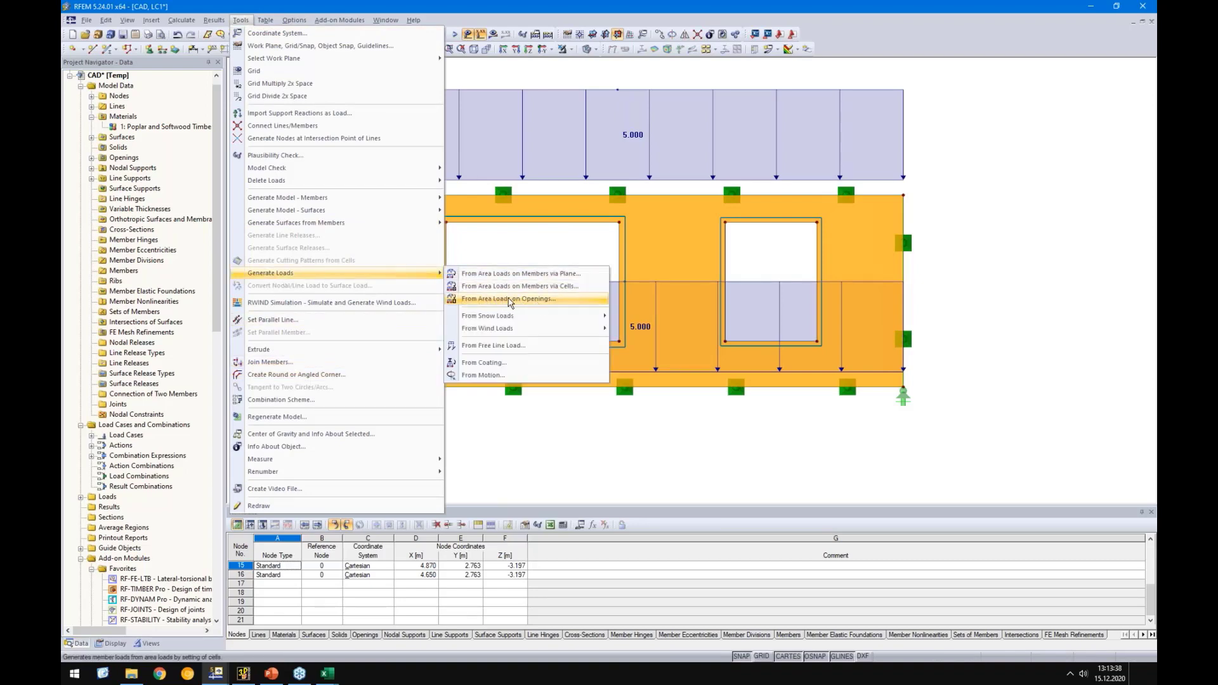
{"action": "left_click", "coordinate": [511, 300]}
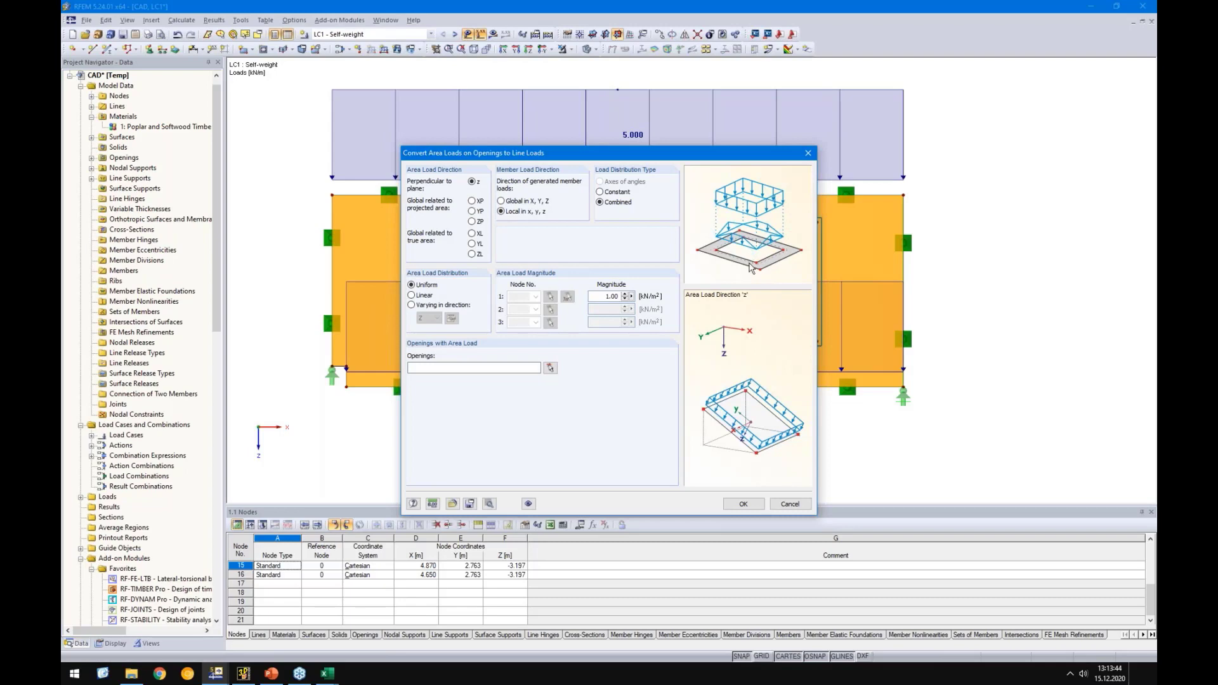
{"action": "left_click", "coordinate": [790, 504]}
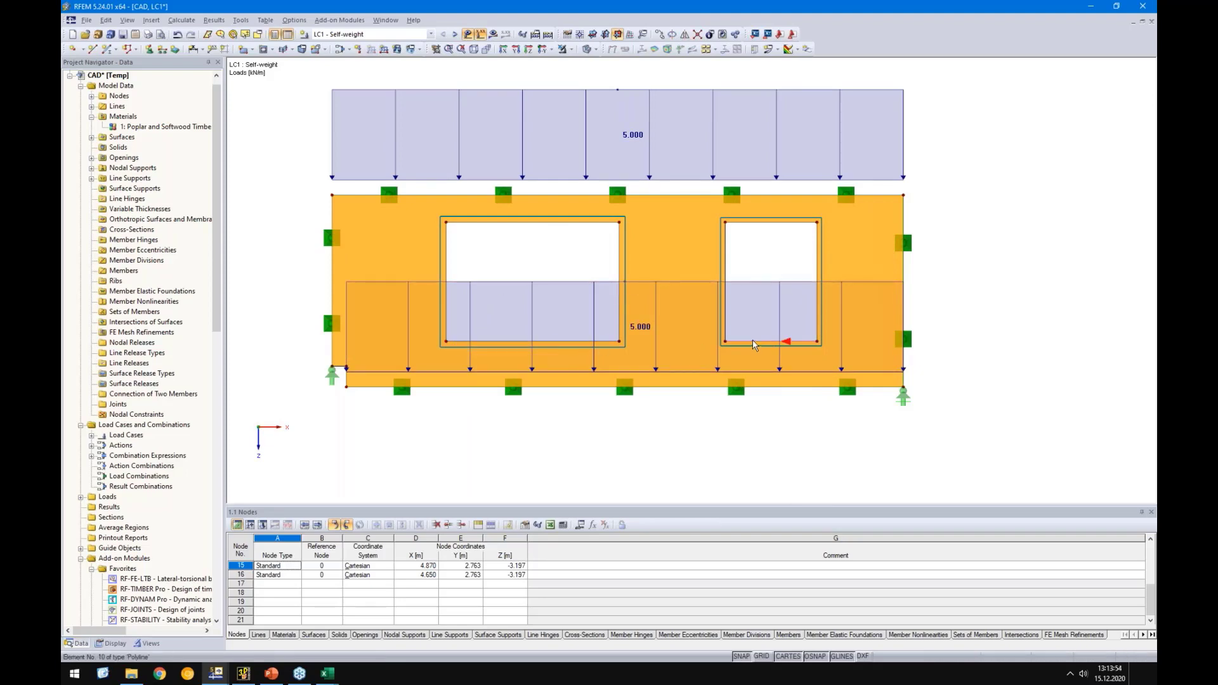
Apply a uniform line load of 0.7 kN/m in global ZL to the bottom edges of both window openings in LC1
{"action": "left_click", "coordinate": [383, 49]}
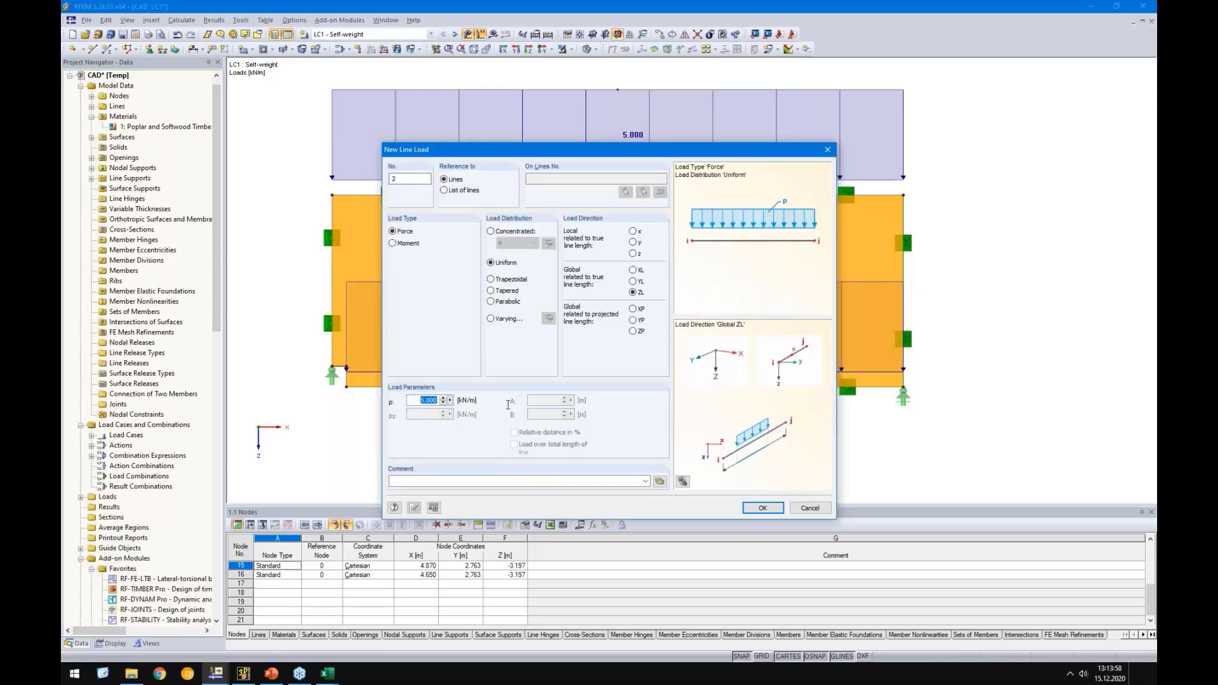
{"action": "type", "text": "2"}
{"action": "key", "text": "Tab"}
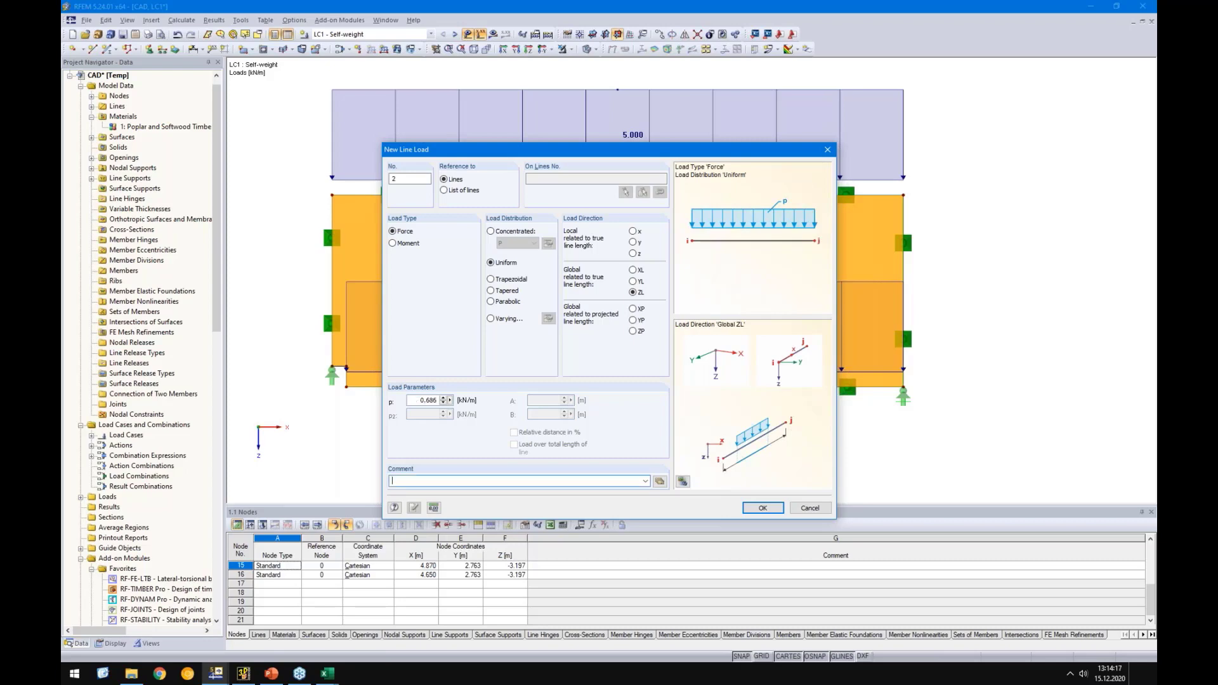
{"action": "double_click", "coordinate": [428, 404]}
{"action": "type", "text": "0,"}
{"action": "left_click", "coordinate": [757, 511]}
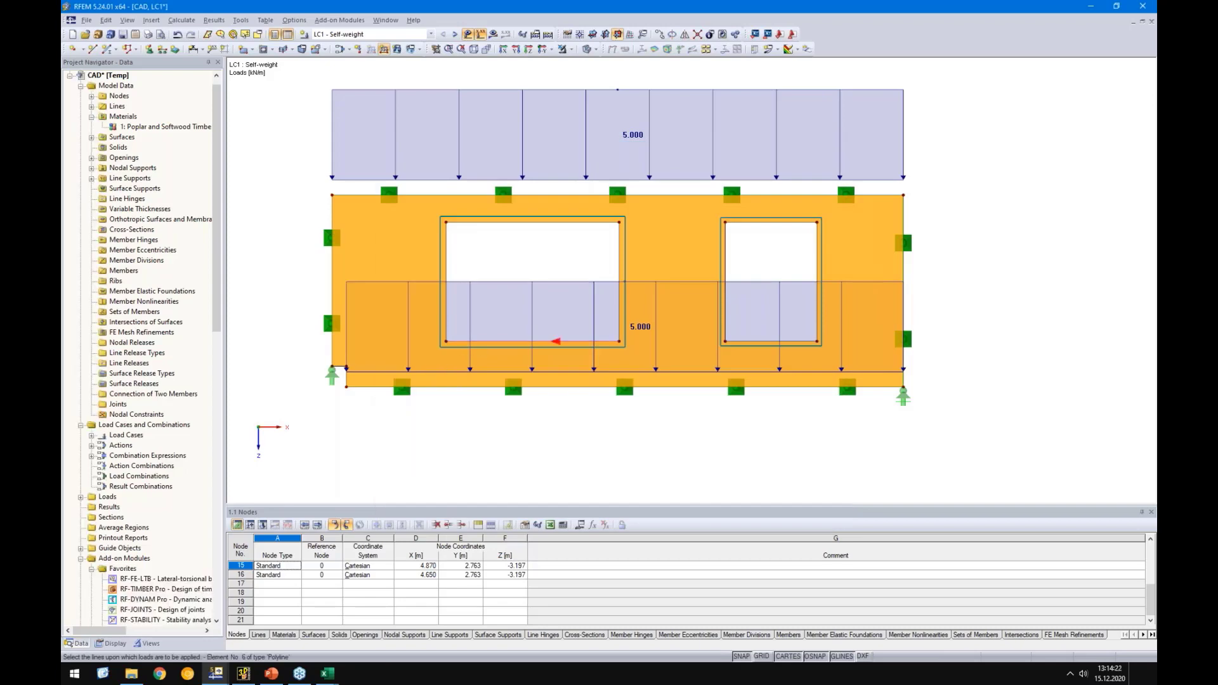
{"action": "left_click", "coordinate": [477, 341]}
{"action": "left_click", "coordinate": [748, 342]}
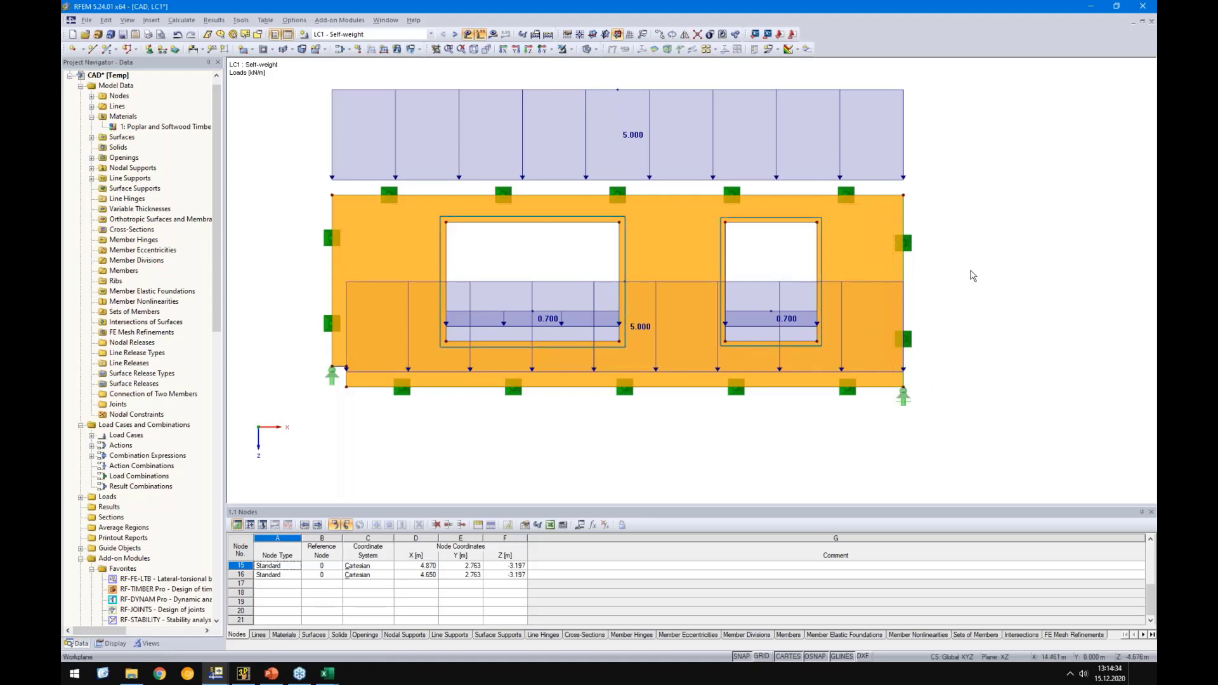
{"action": "middle_click_drag", "start_coordinate": [957, 309], "coordinate": [521, 246]}
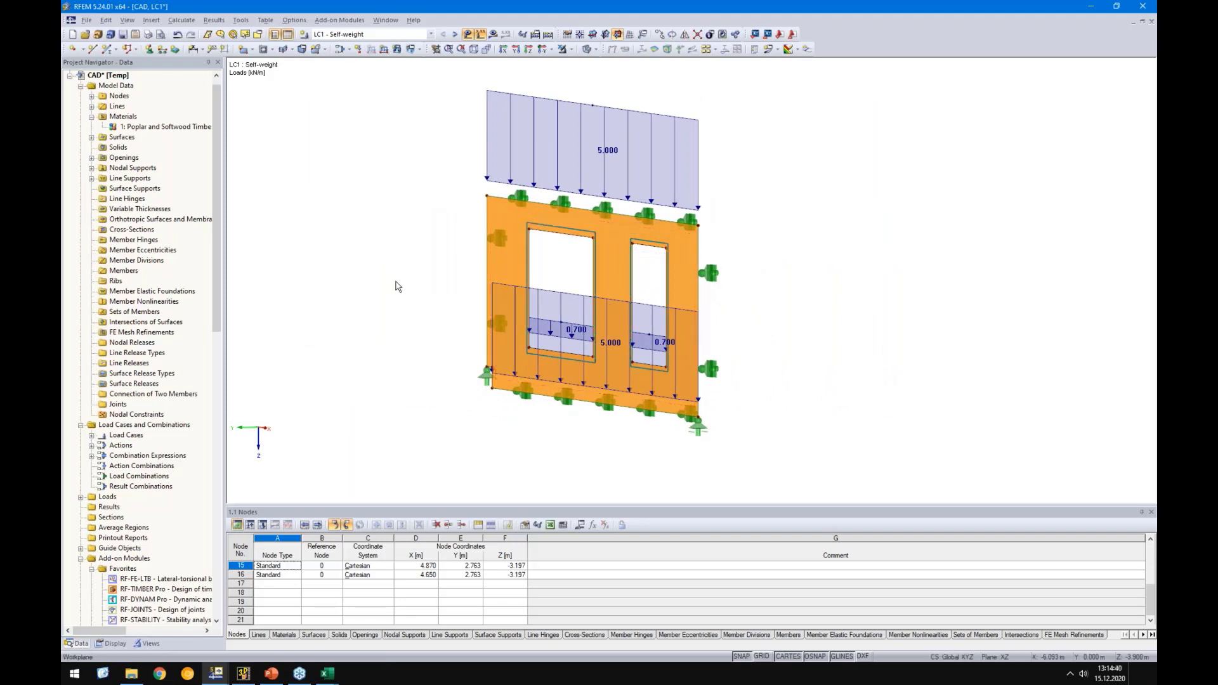
Start a uniform surface load in global ZL and choose the wall-structure composition Typ 5 - 12,5mm GFP - 100mm WD for its magnitude
{"action": "left_click", "coordinate": [543, 49]}
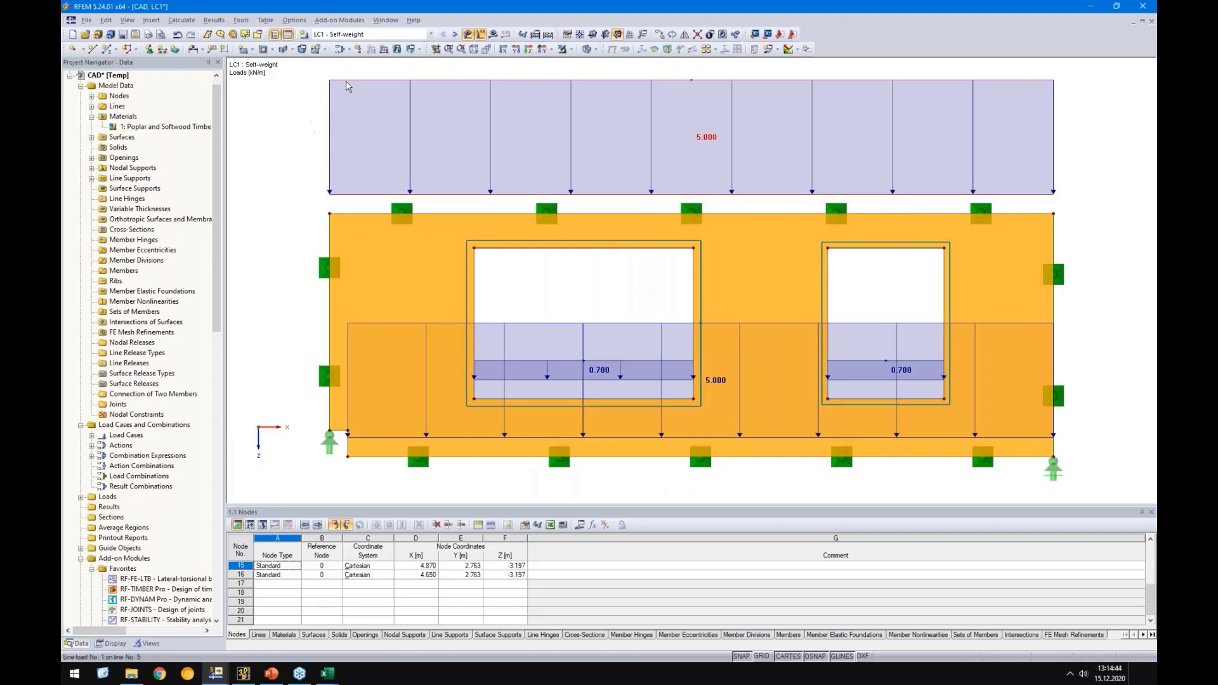
{"action": "left_click", "coordinate": [397, 50]}
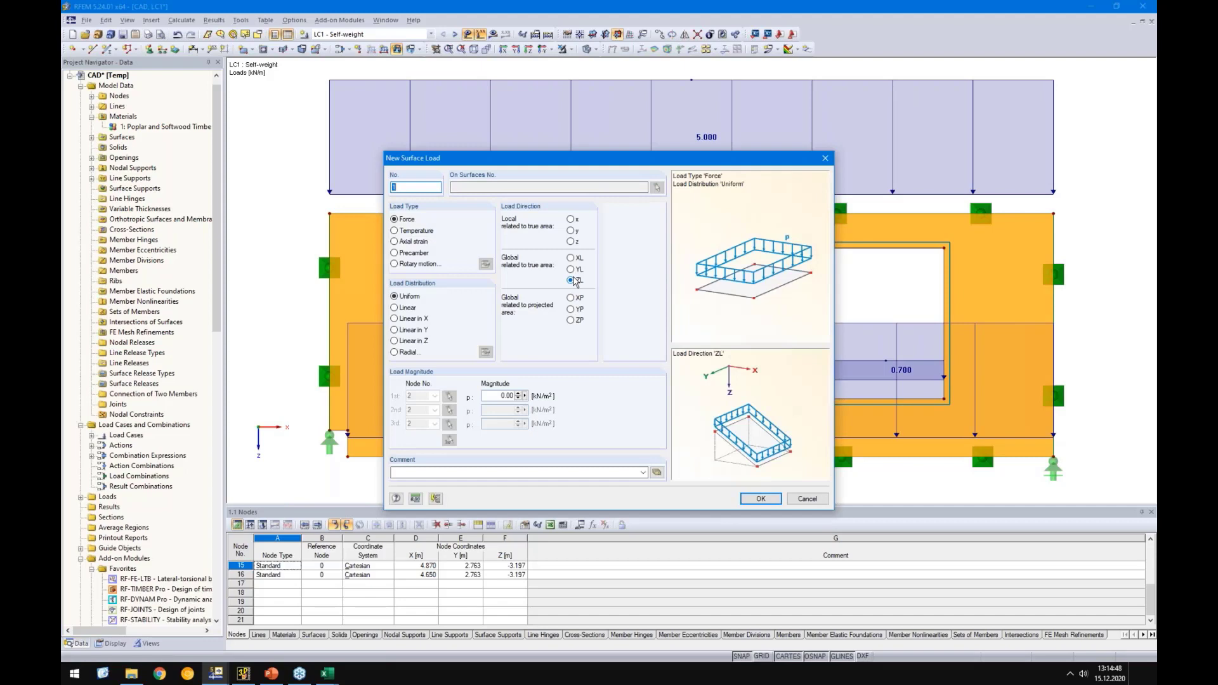
{"action": "left_click", "coordinate": [524, 396]}
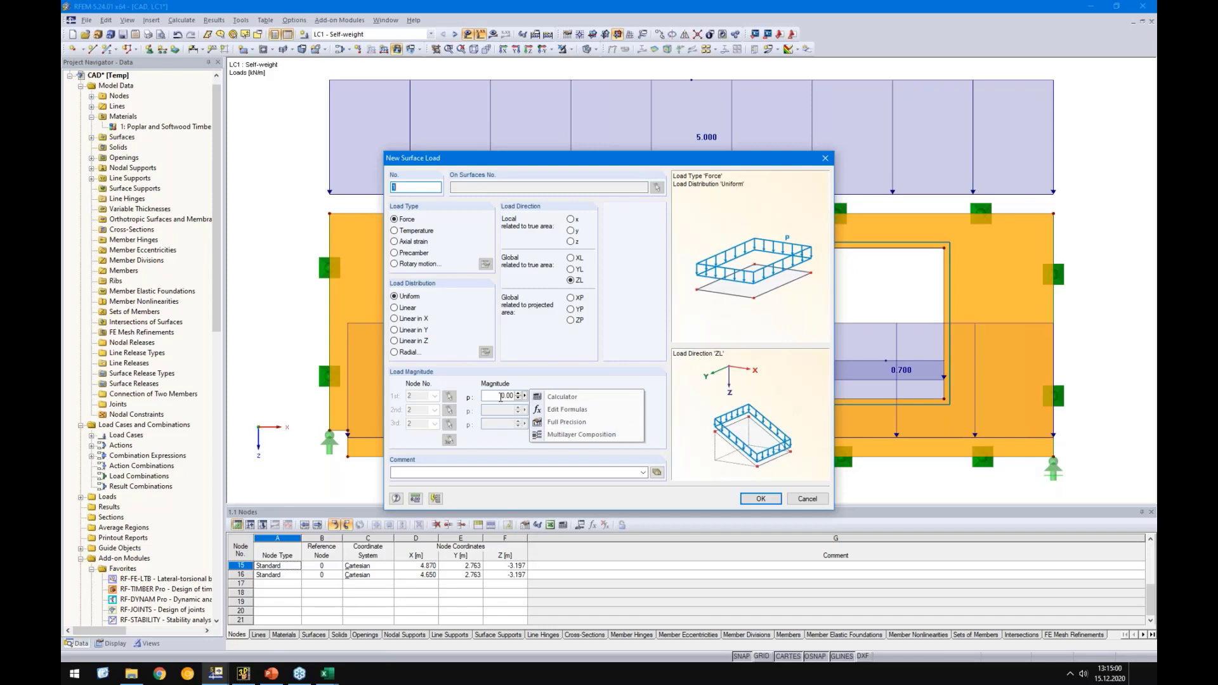
{"action": "left_click", "coordinate": [575, 435]}
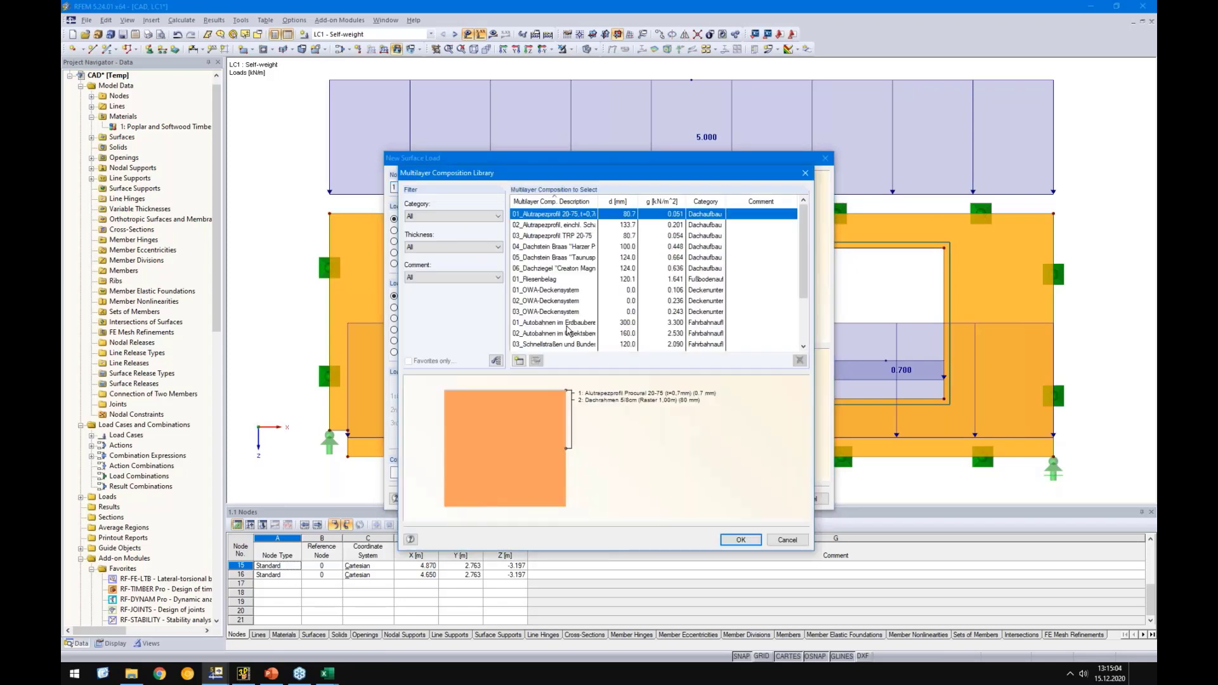
{"action": "left_click", "coordinate": [458, 219]}
{"action": "left_click", "coordinate": [428, 264]}
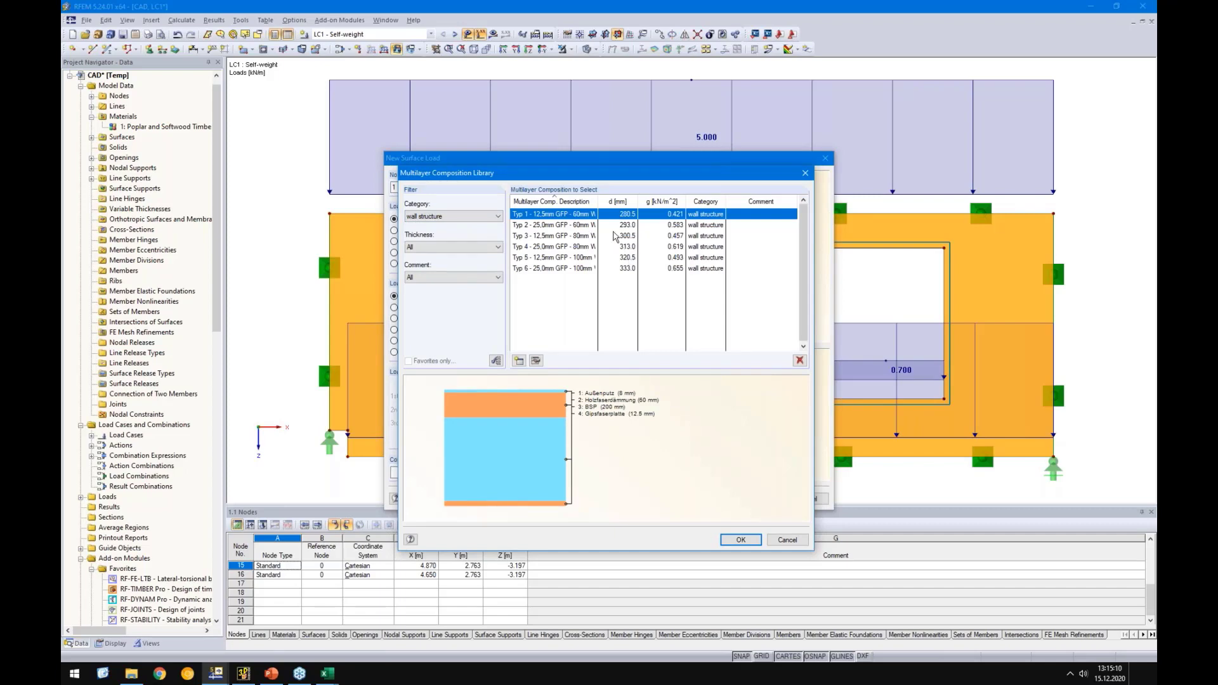
{"action": "left_click_drag", "start_coordinate": [597, 201], "coordinate": [674, 201]}
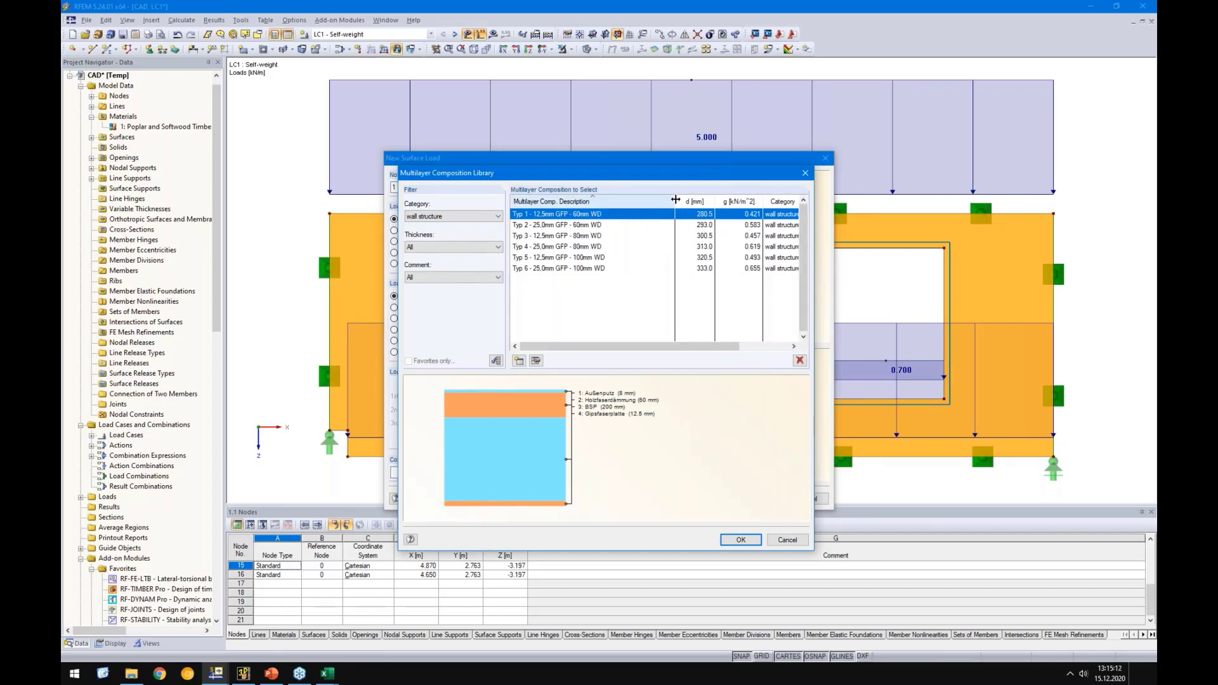
{"action": "left_click", "coordinate": [582, 258]}
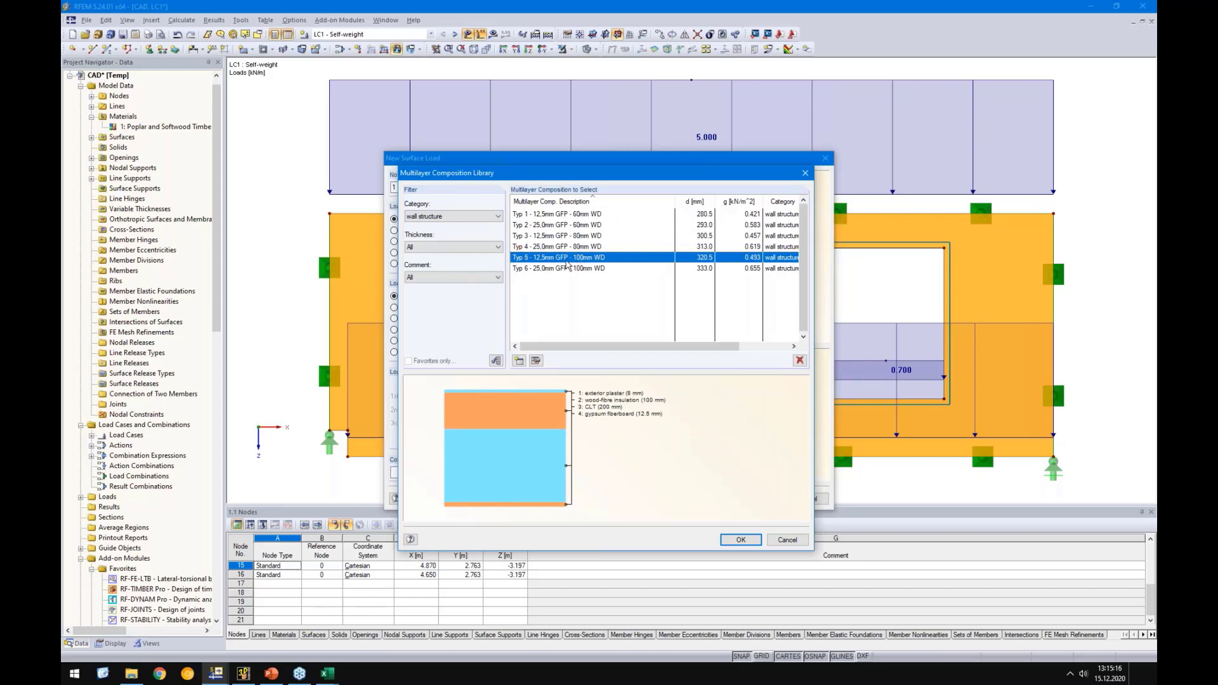
Examine the layer thicknesses and area weights of the Typ 5 wall composition, including the weight entered for the CLT layer
{"action": "left_click", "coordinate": [535, 360]}
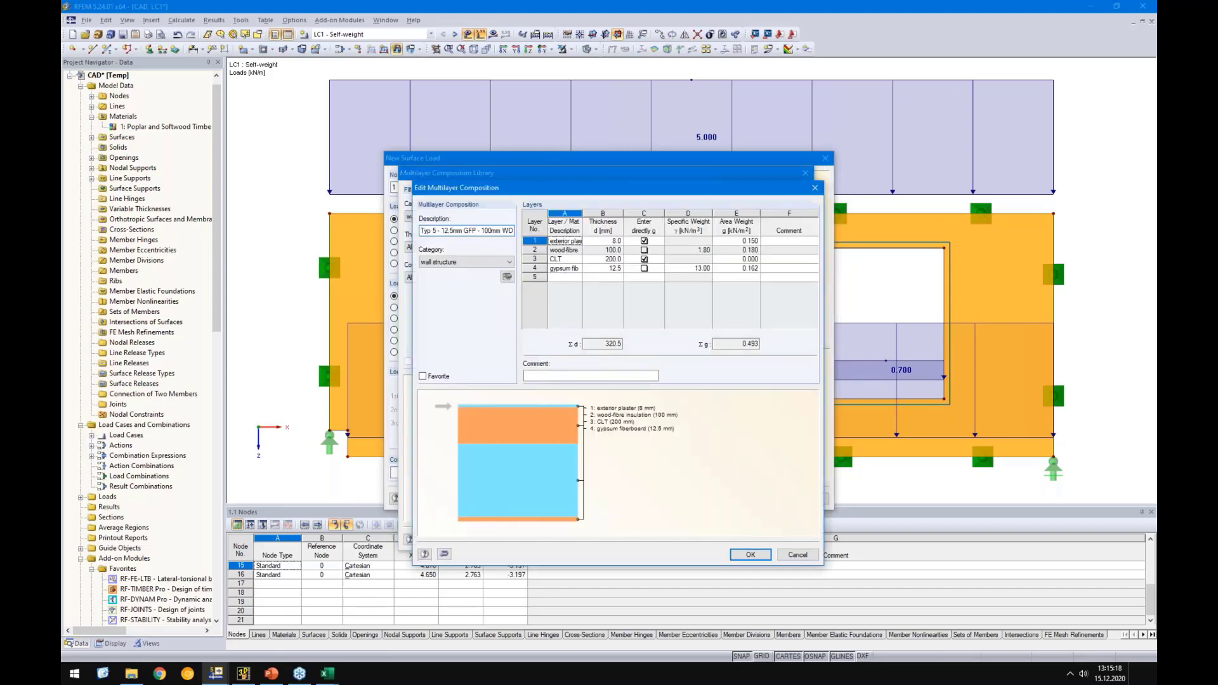
{"action": "left_click_drag", "start_coordinate": [582, 213], "coordinate": [613, 214]}
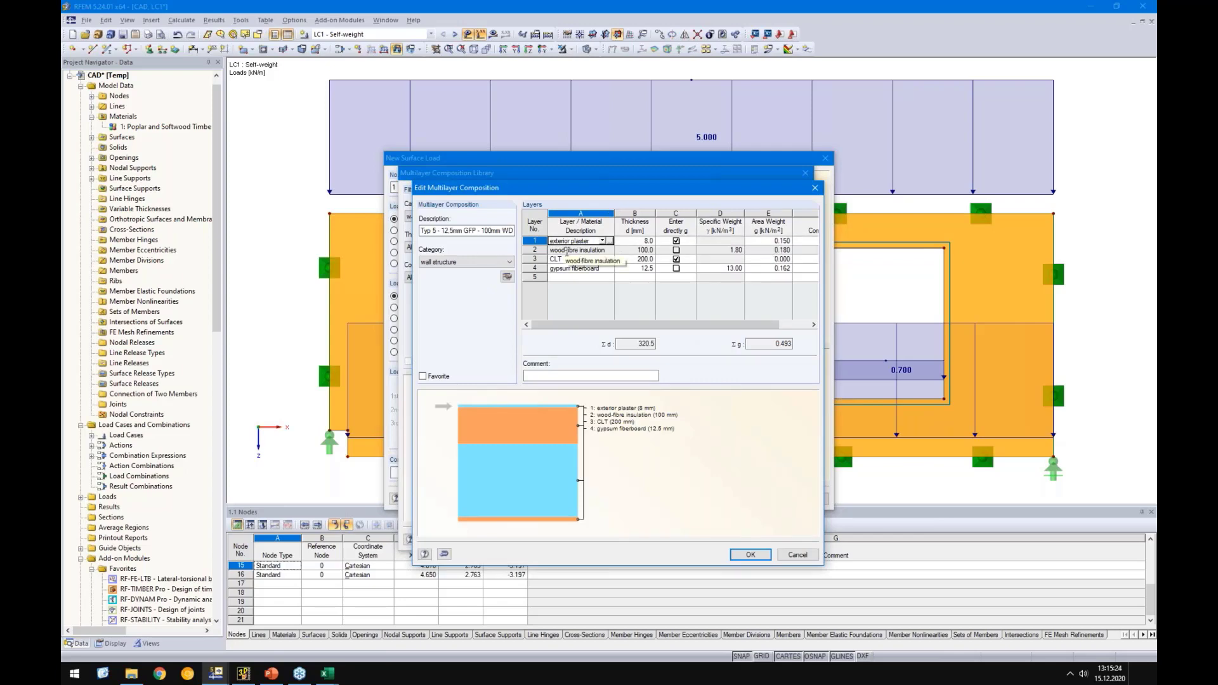
{"action": "left_click", "coordinate": [628, 260]}
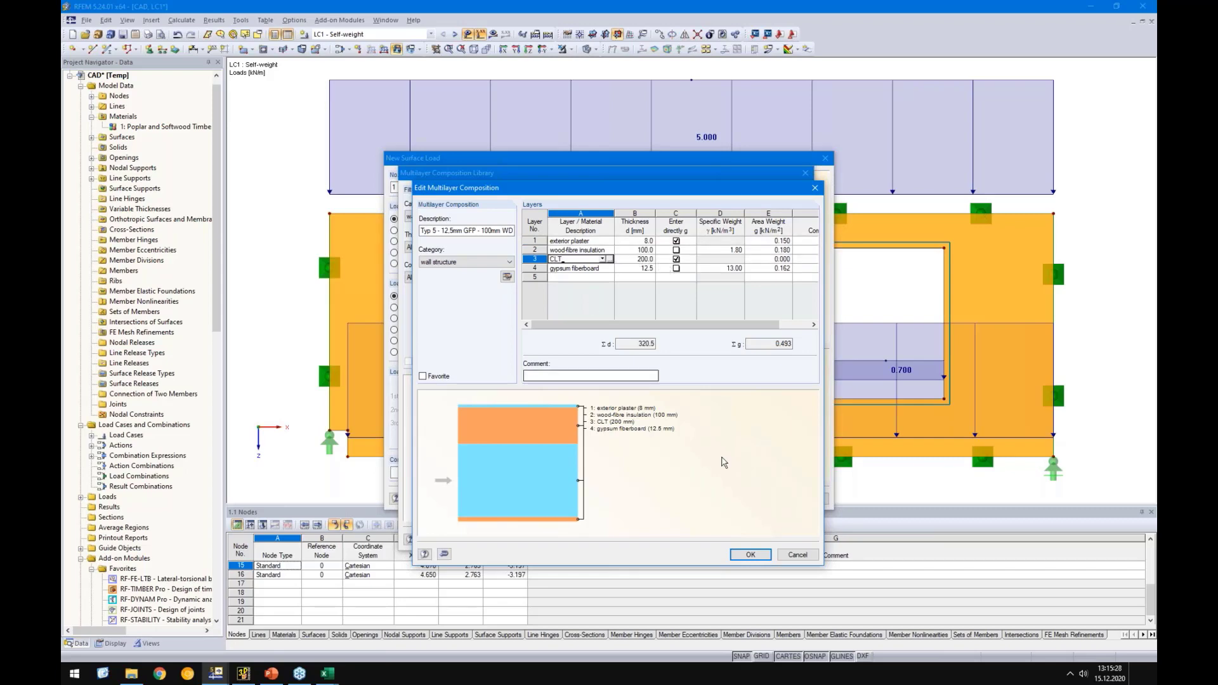
{"action": "left_click", "coordinate": [766, 258]}
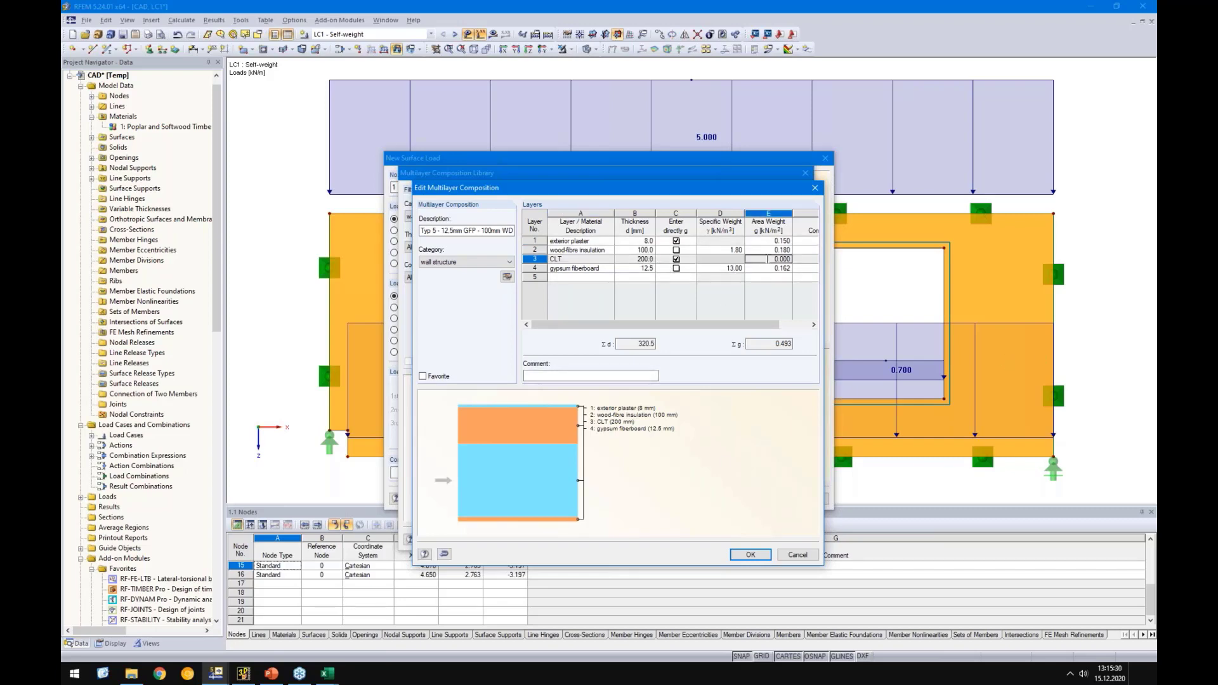
{"action": "left_click", "coordinate": [775, 259]}
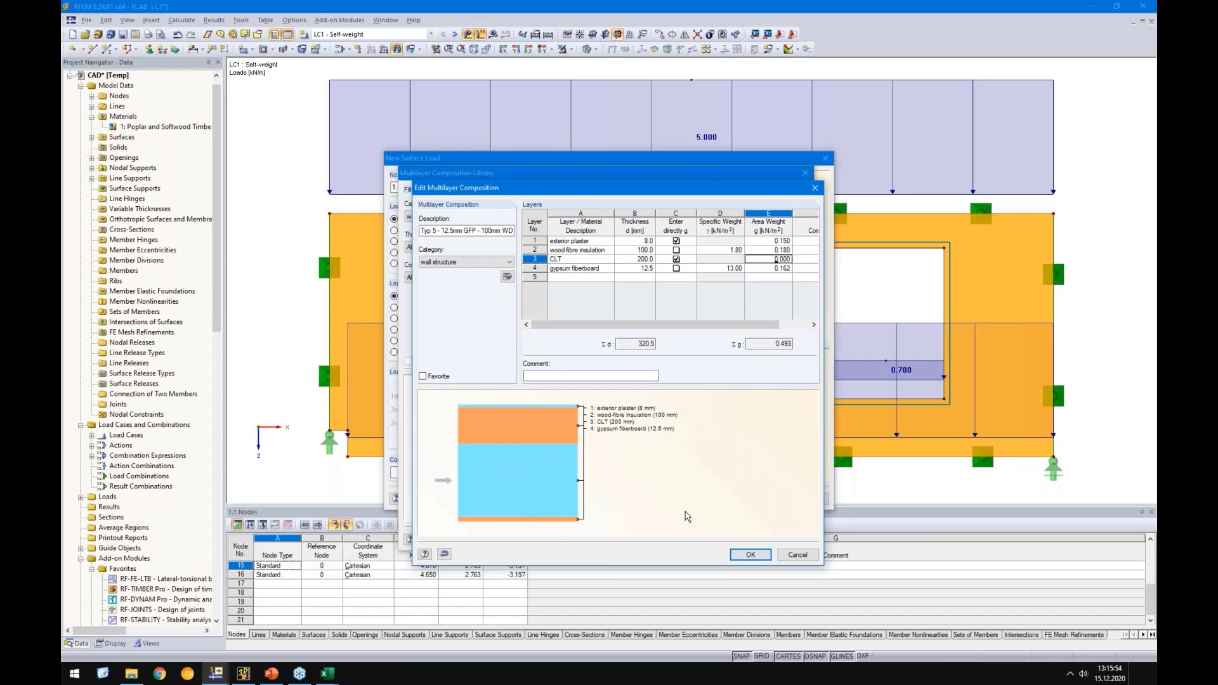
{"action": "left_click", "coordinate": [755, 553]}
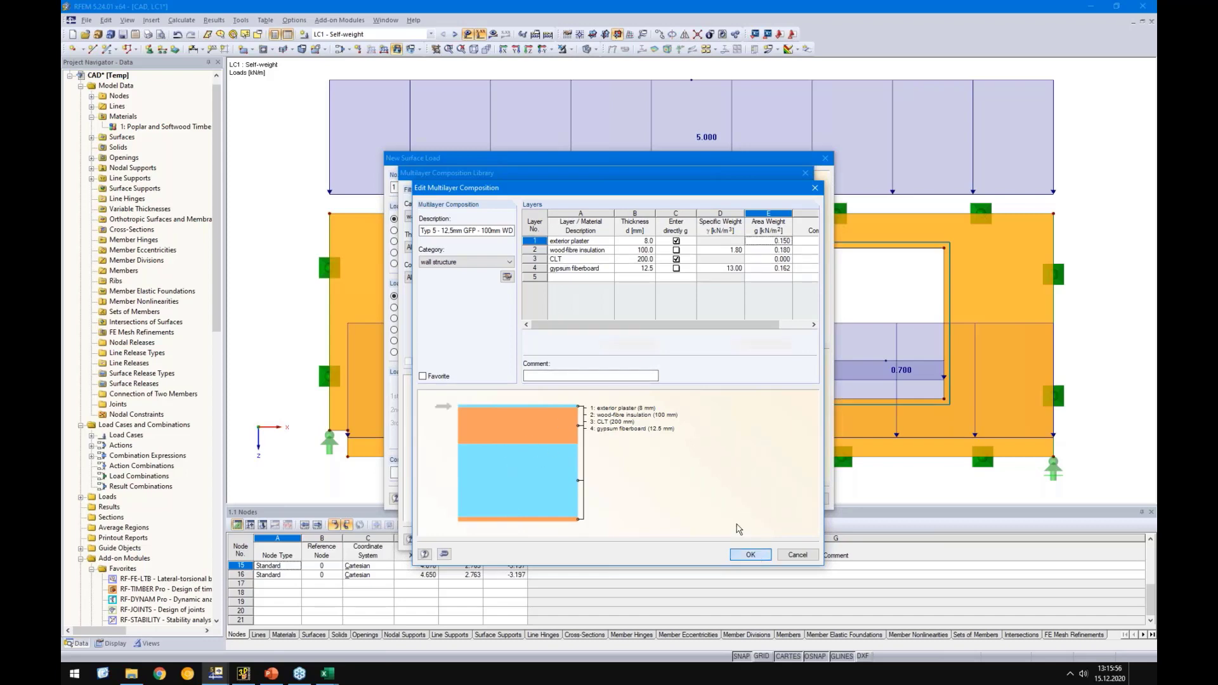
Take over the Typ 5 composition's weight of 0.49 kN/m² and apply the surface load to the wall surface in LC1
{"action": "left_click", "coordinate": [737, 537]}
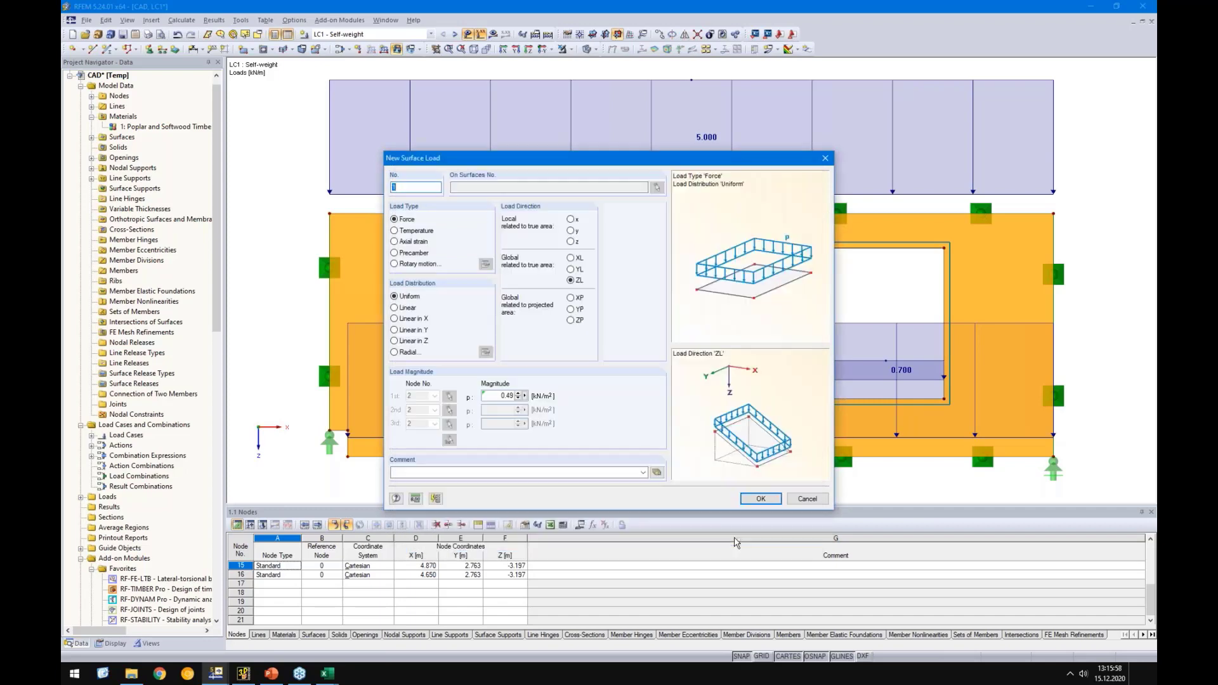
{"action": "left_click", "coordinate": [760, 501]}
{"action": "left_click", "coordinate": [694, 333]}
{"action": "right_click", "coordinate": [302, 261]}
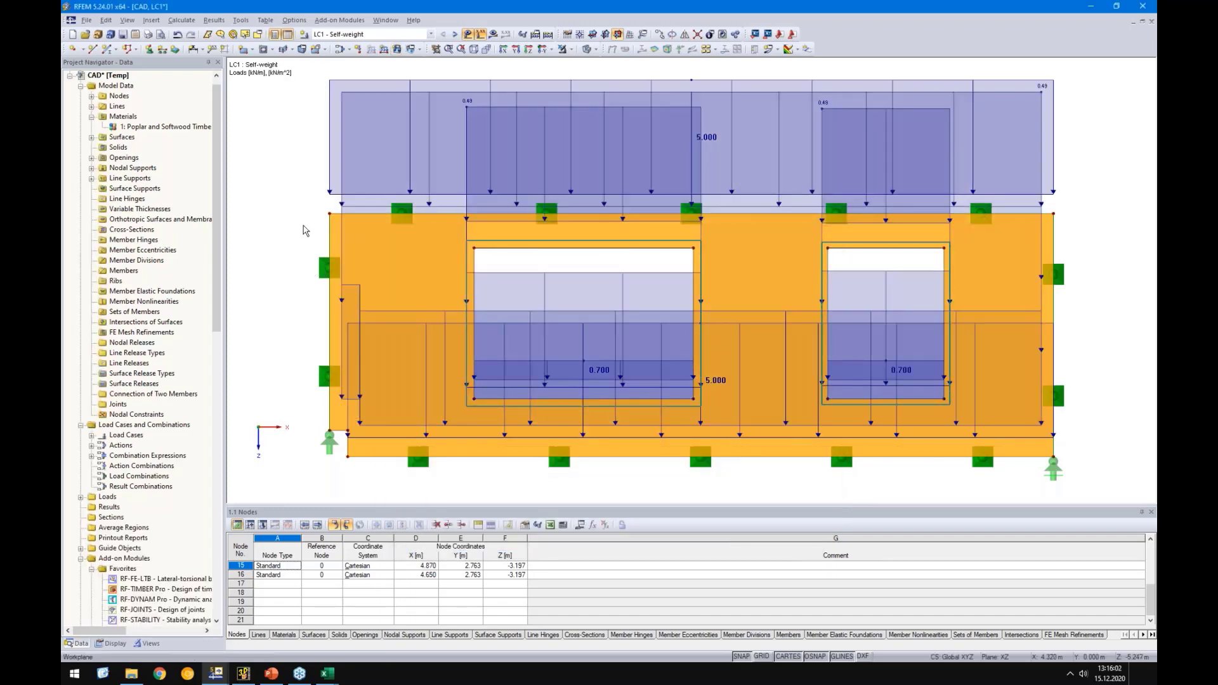
Apply a uniform line load of 3.6 kN/m in global ZL to the wall's top edge in LC2 Snow
{"action": "left_click", "coordinate": [455, 34]}
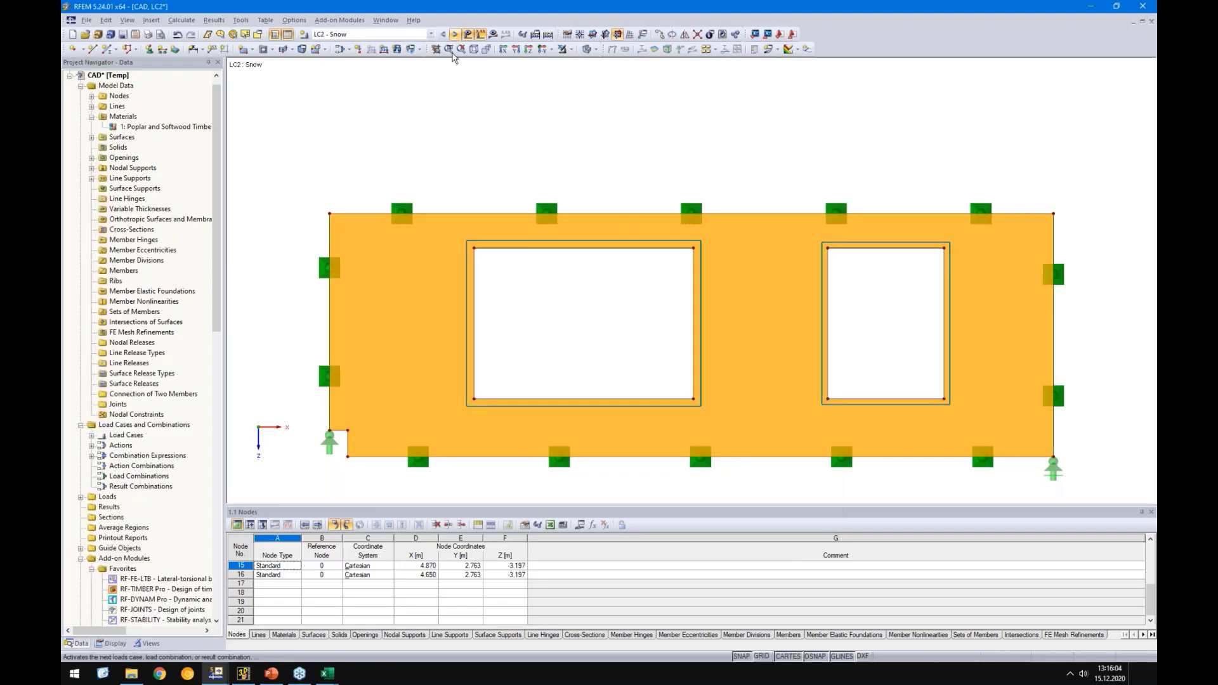
{"action": "scroll", "coordinate": [401, 130], "scroll_direction": "down", "scroll_amount": 1}
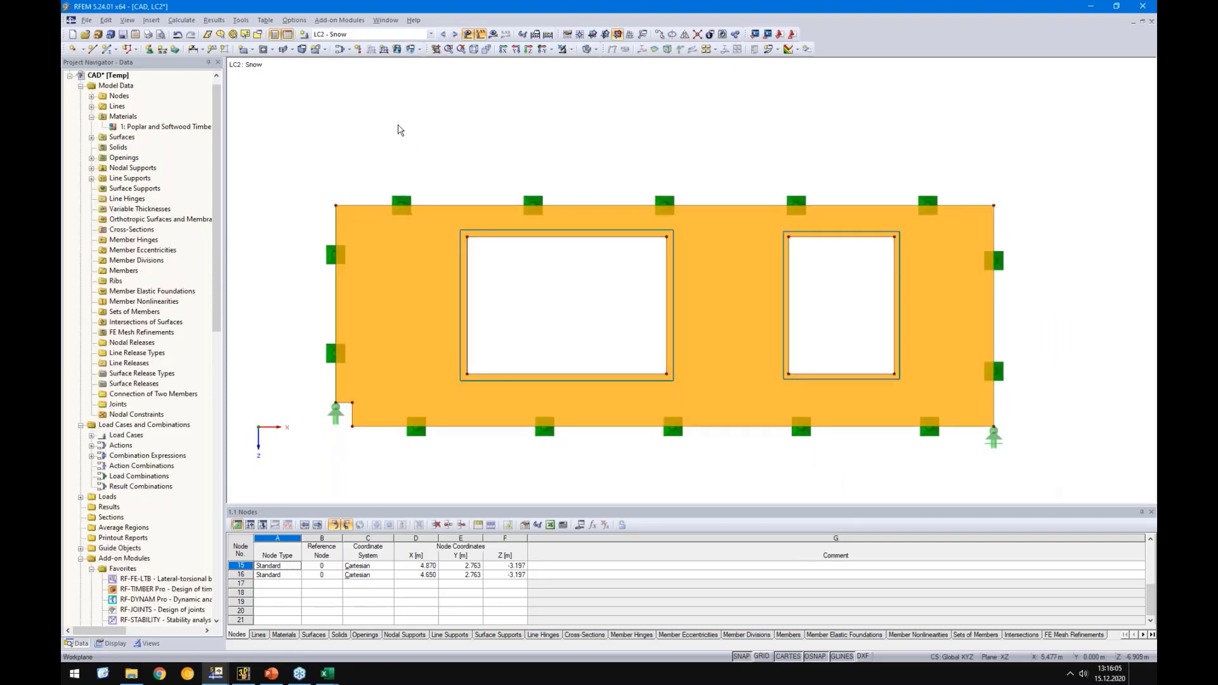
{"action": "left_click", "coordinate": [385, 49]}
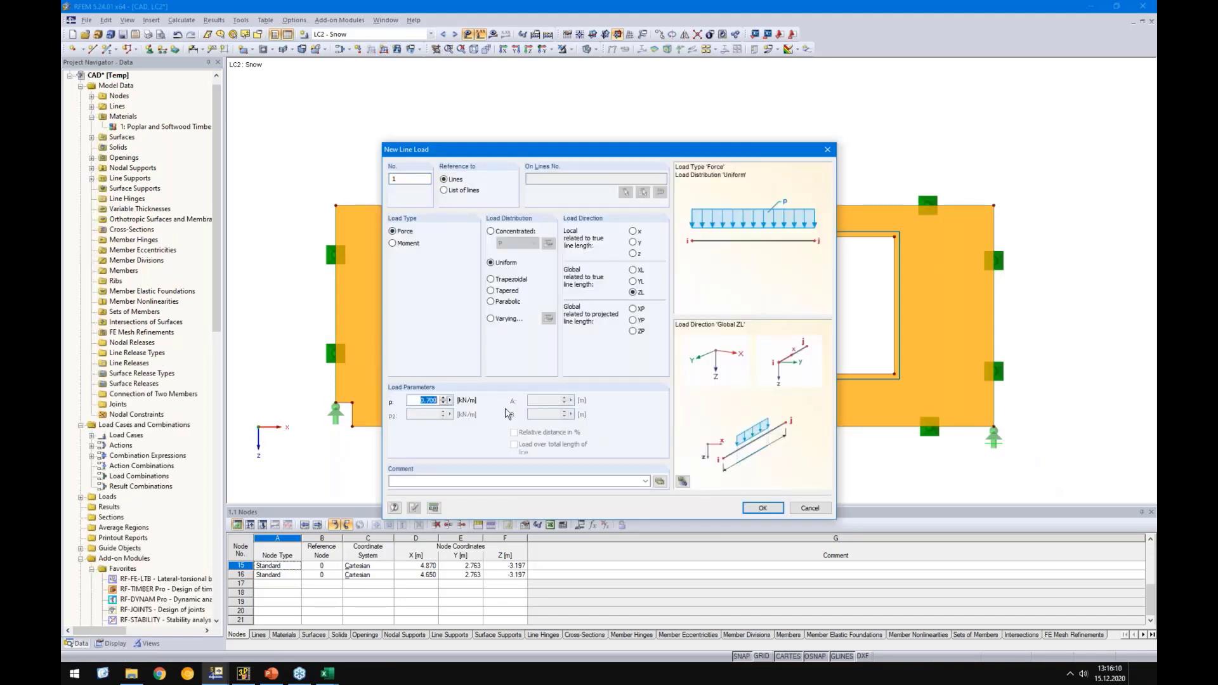
{"action": "left_click", "coordinate": [762, 508]}
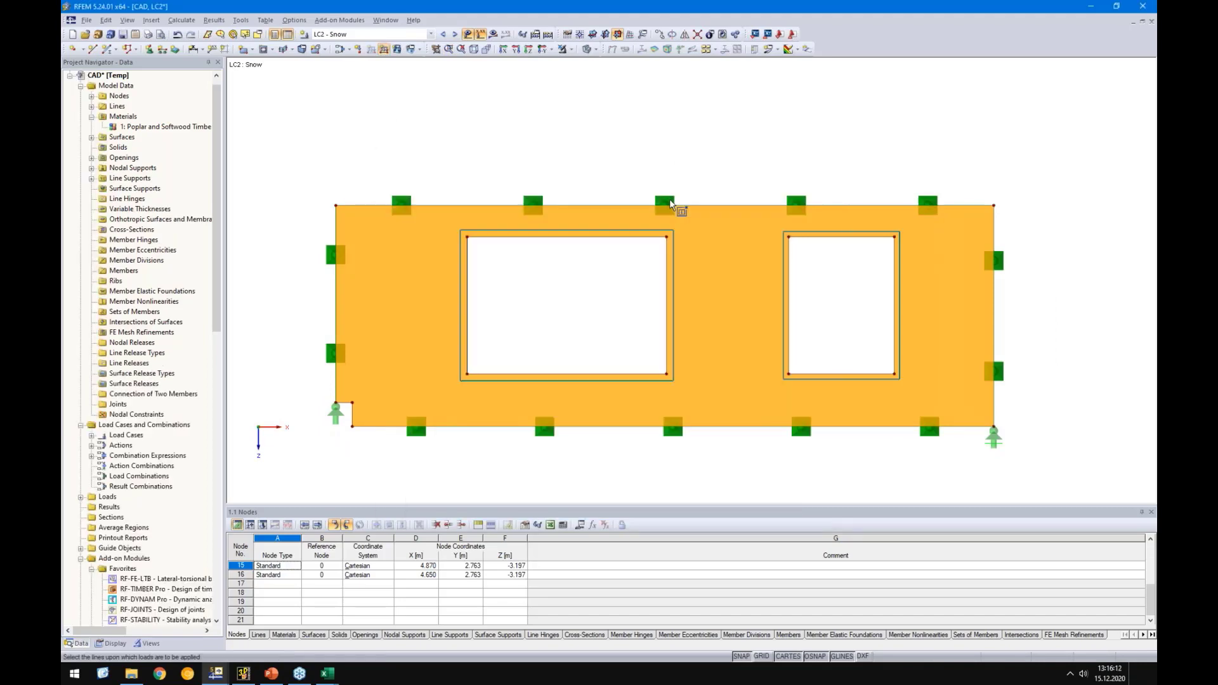
{"action": "left_click", "coordinate": [739, 204]}
Apply a uniform line load of 6.5 kN/m in global ZL to the wall's bottom edge in LC3 Imposed load
{"action": "left_click", "coordinate": [455, 34]}
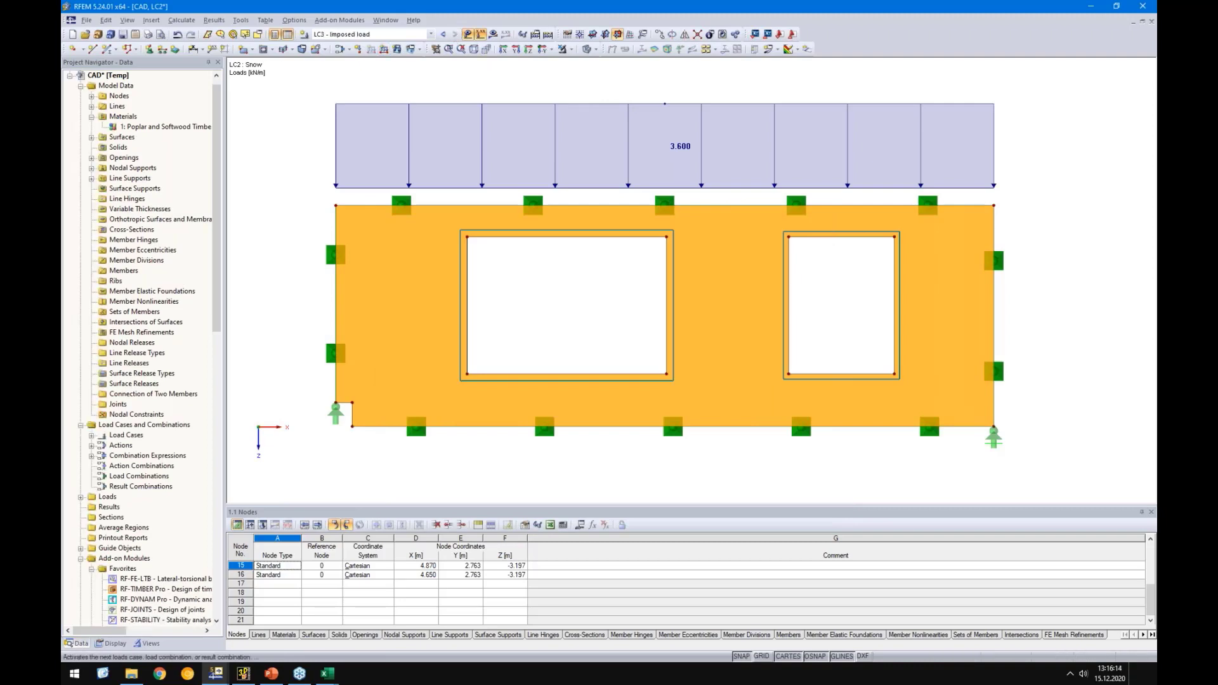
{"action": "left_click", "coordinate": [383, 49]}
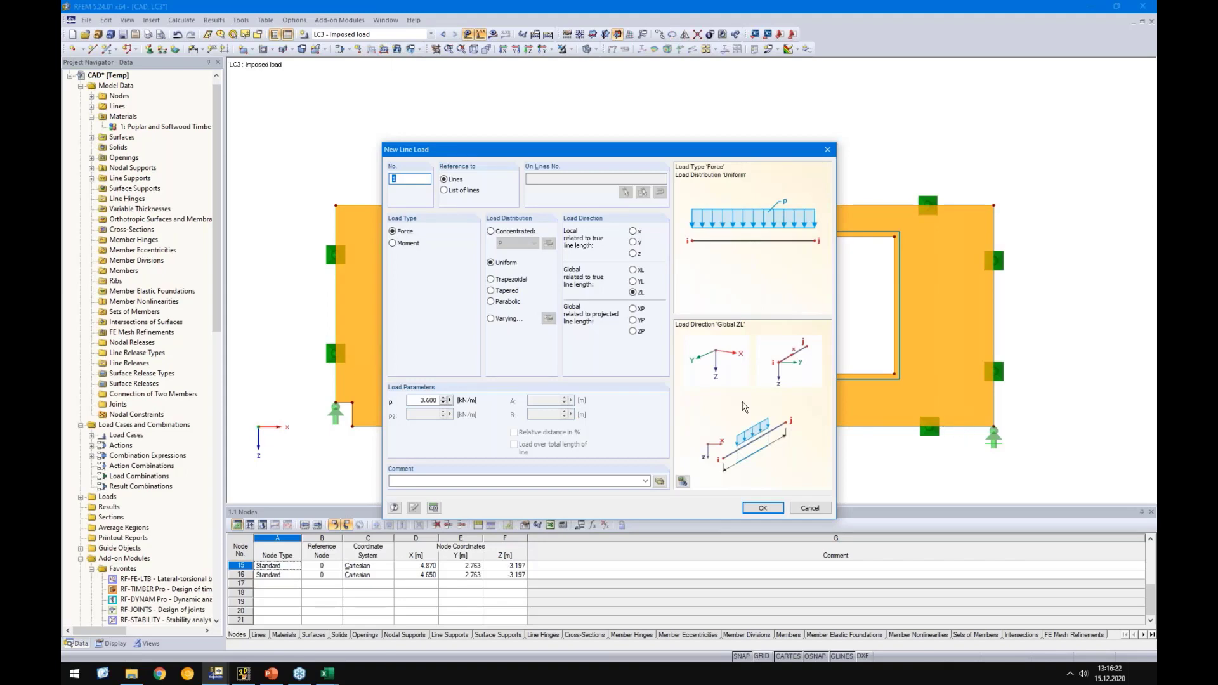
{"action": "double_click", "coordinate": [419, 400]}
{"action": "left_click", "coordinate": [762, 507]}
{"action": "left_click", "coordinate": [767, 427]}
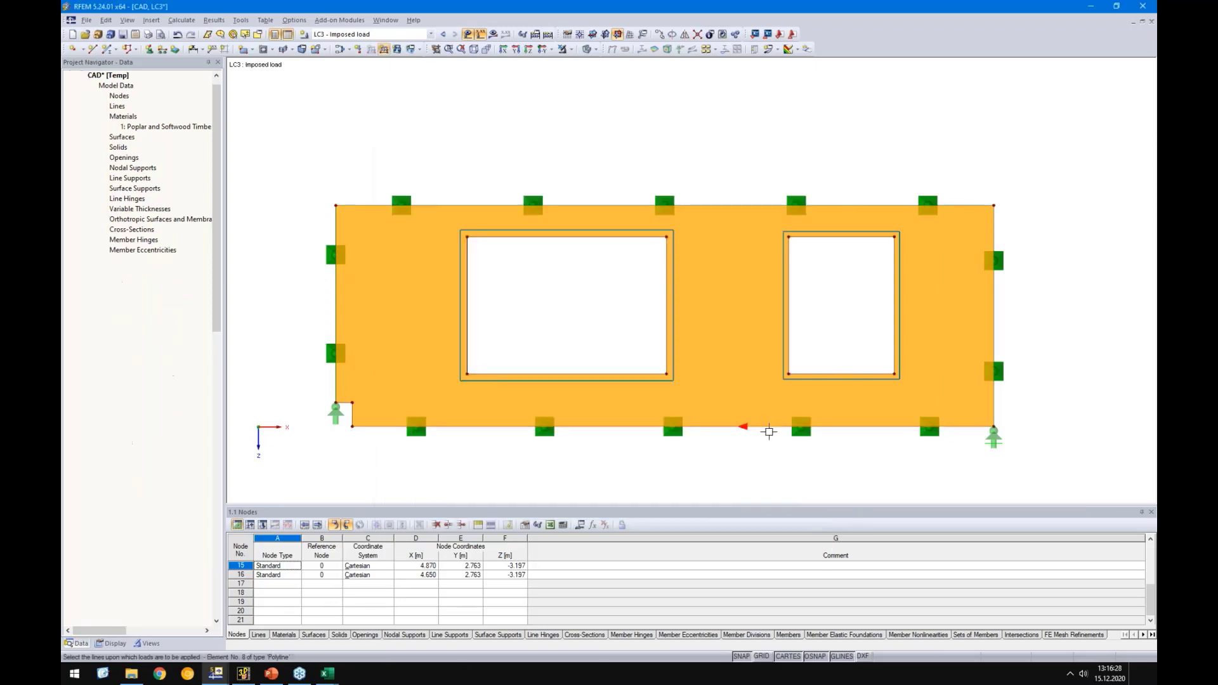
{"action": "right_click", "coordinate": [659, 462]}
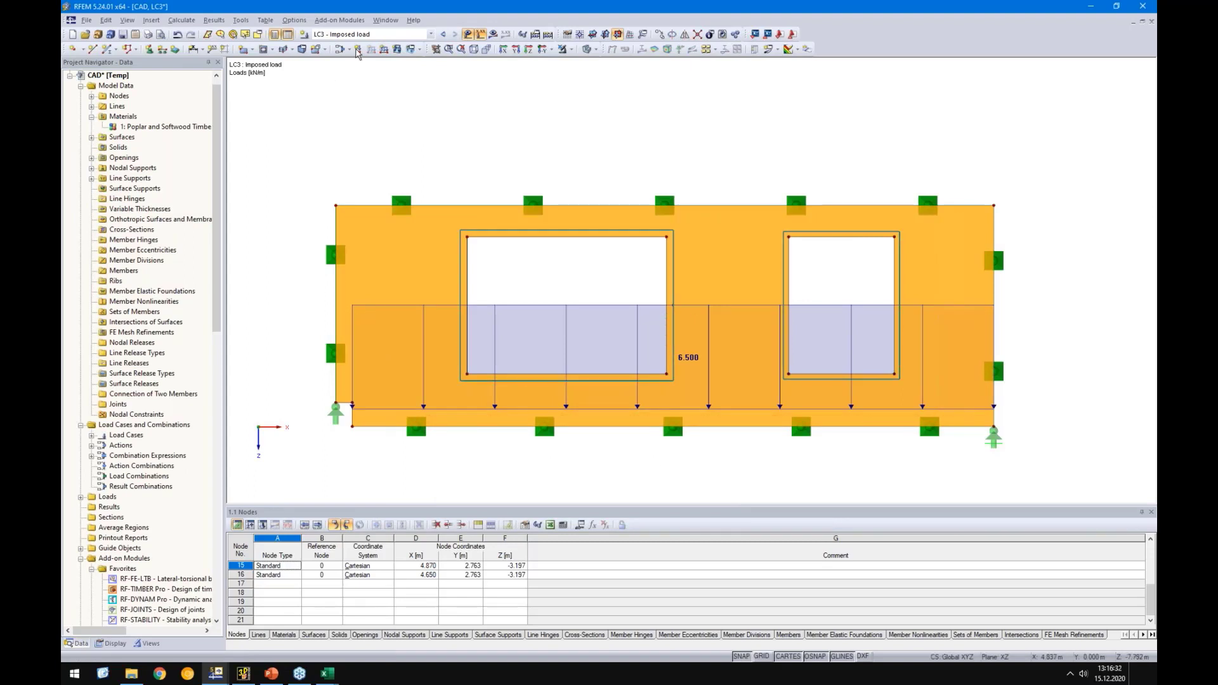
Look over the load combinations, and set the deformation coefficient kdef to 0.60 in the construction factors of the EN 1990 + 1995 CEN standard
{"action": "left_click", "coordinate": [362, 36]}
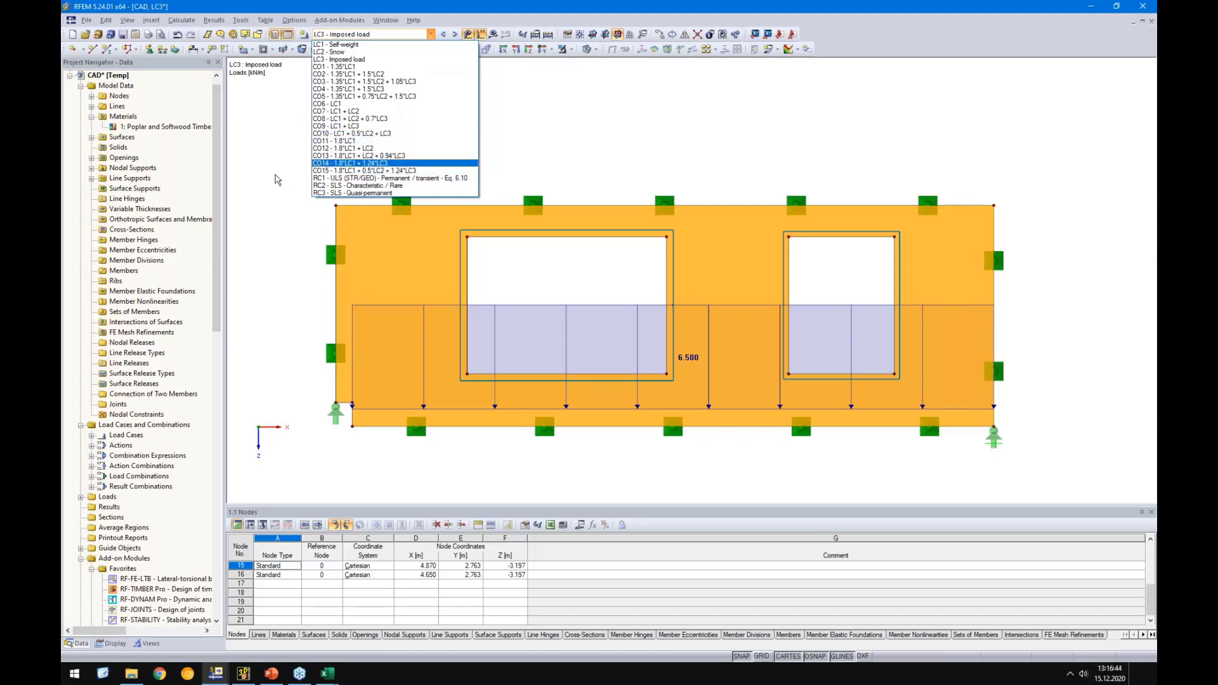
{"action": "left_click", "coordinate": [277, 179]}
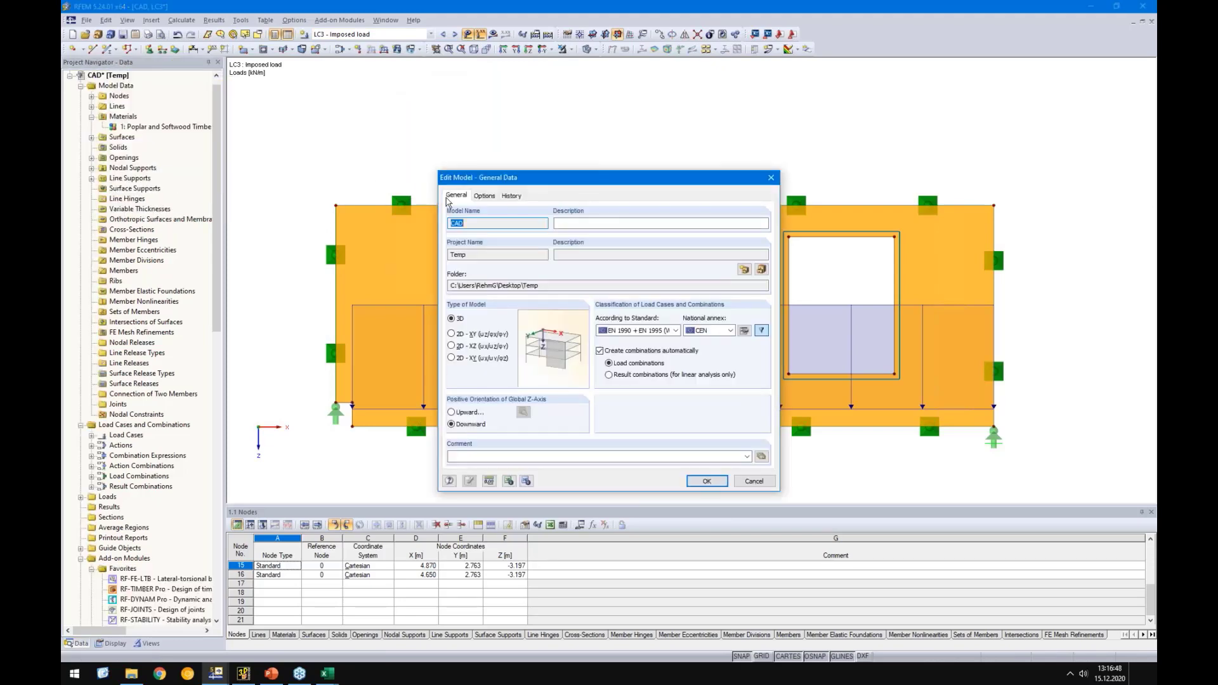
{"action": "left_click", "coordinate": [745, 333]}
{"action": "left_click", "coordinate": [743, 332]}
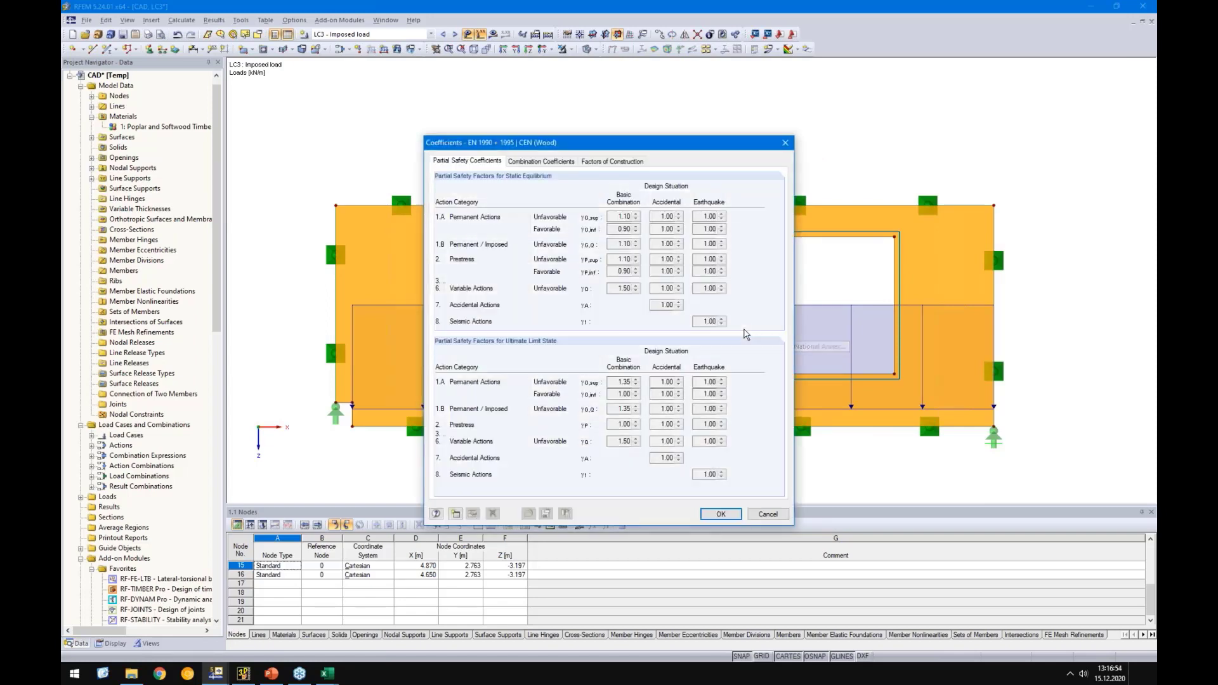
{"action": "left_click", "coordinate": [593, 163]}
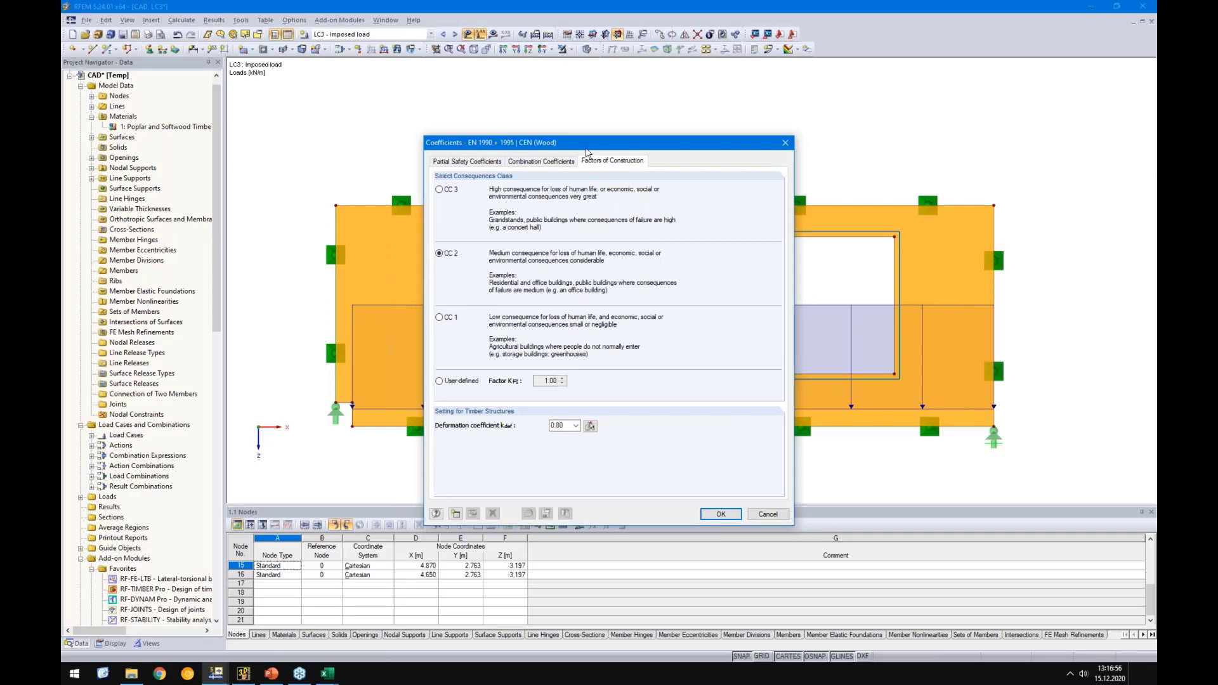
{"action": "left_click_drag", "start_coordinate": [585, 149], "coordinate": [639, 137]}
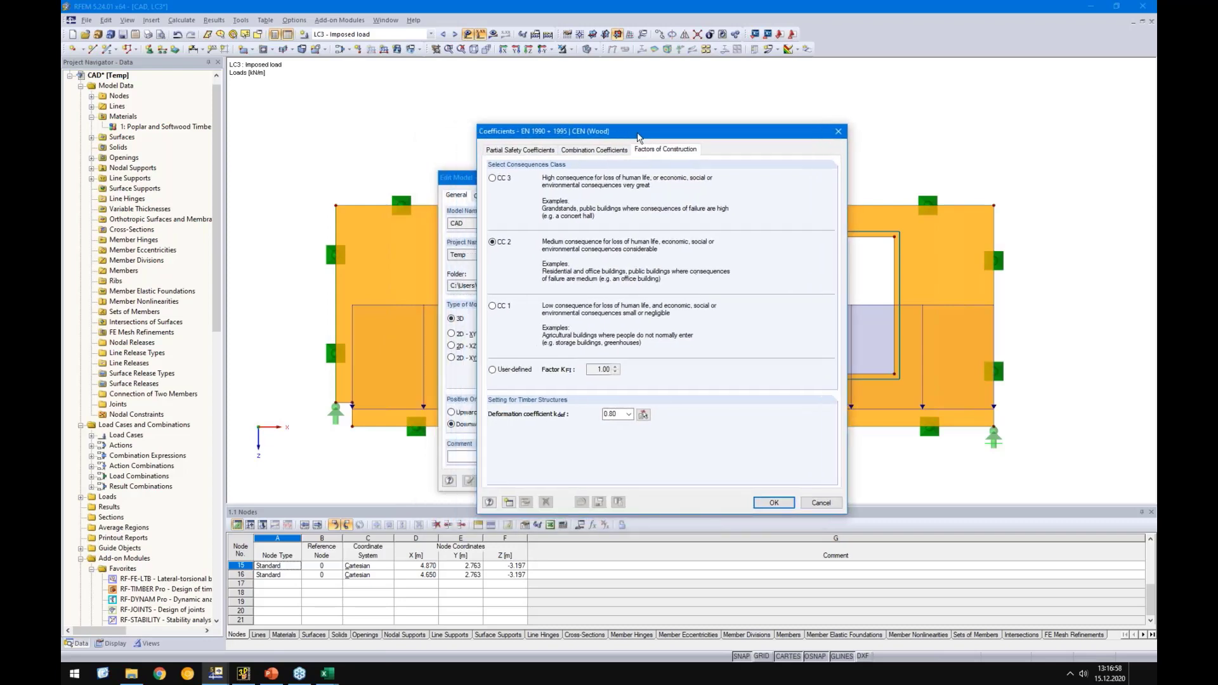
{"action": "left_click", "coordinate": [629, 414]}
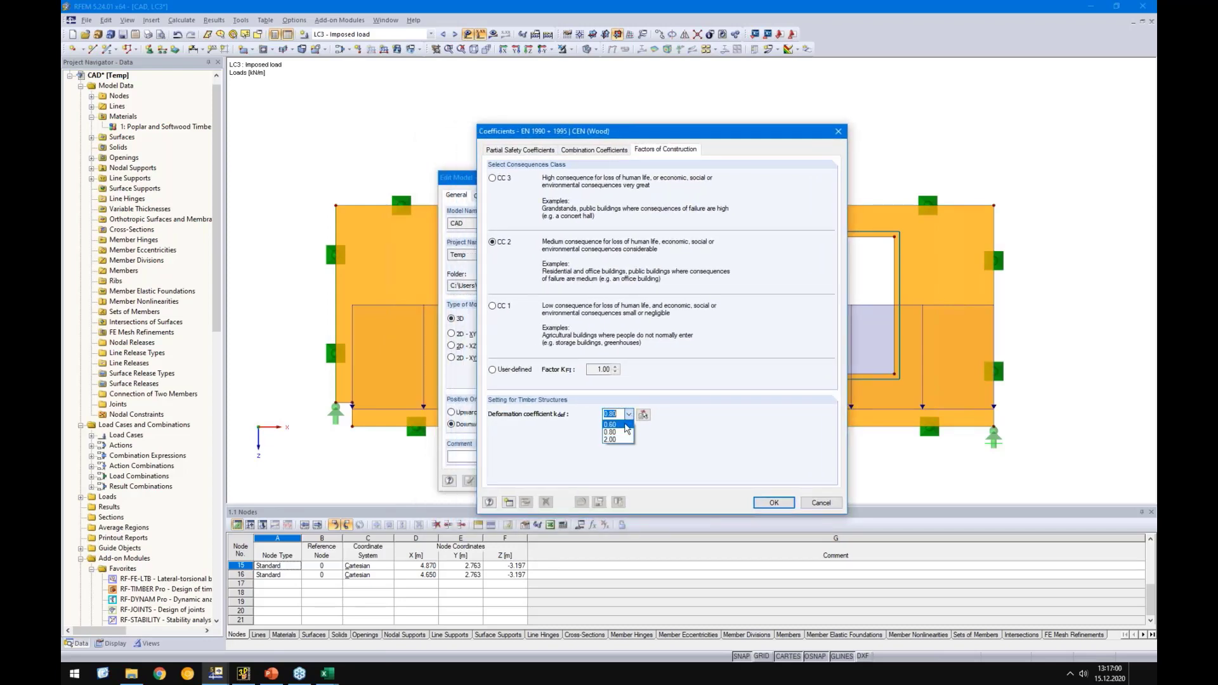
{"action": "left_click", "coordinate": [626, 429]}
{"action": "left_click", "coordinate": [770, 502]}
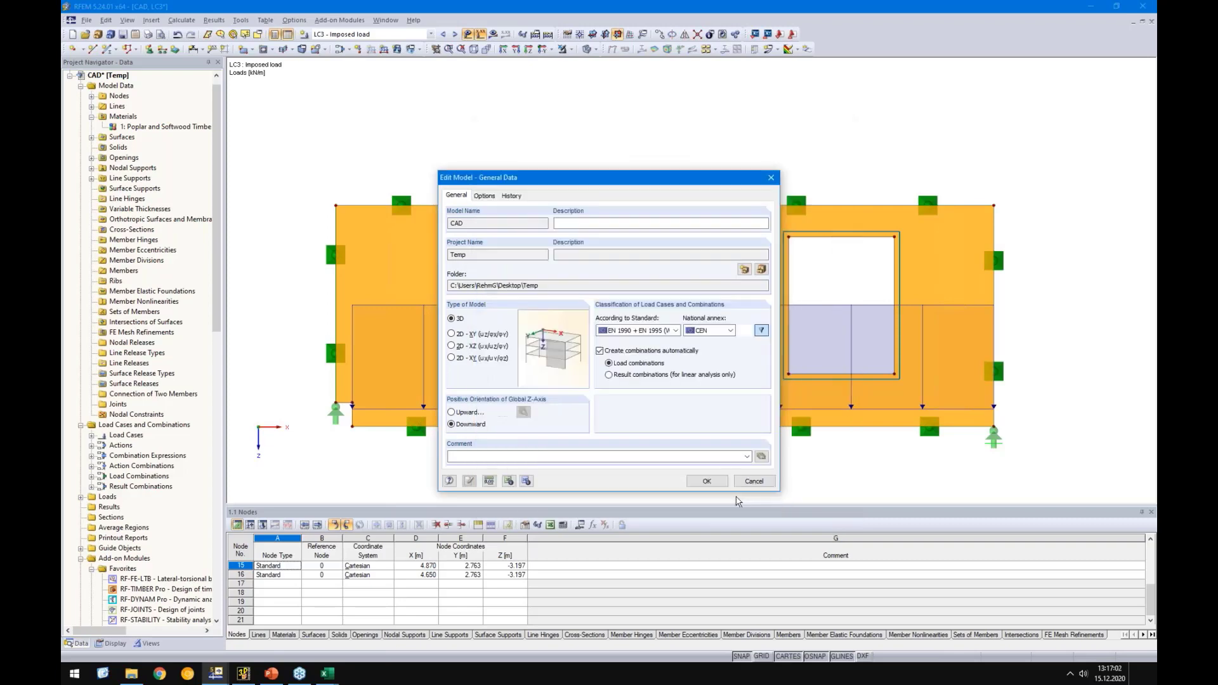
{"action": "left_click", "coordinate": [714, 485]}
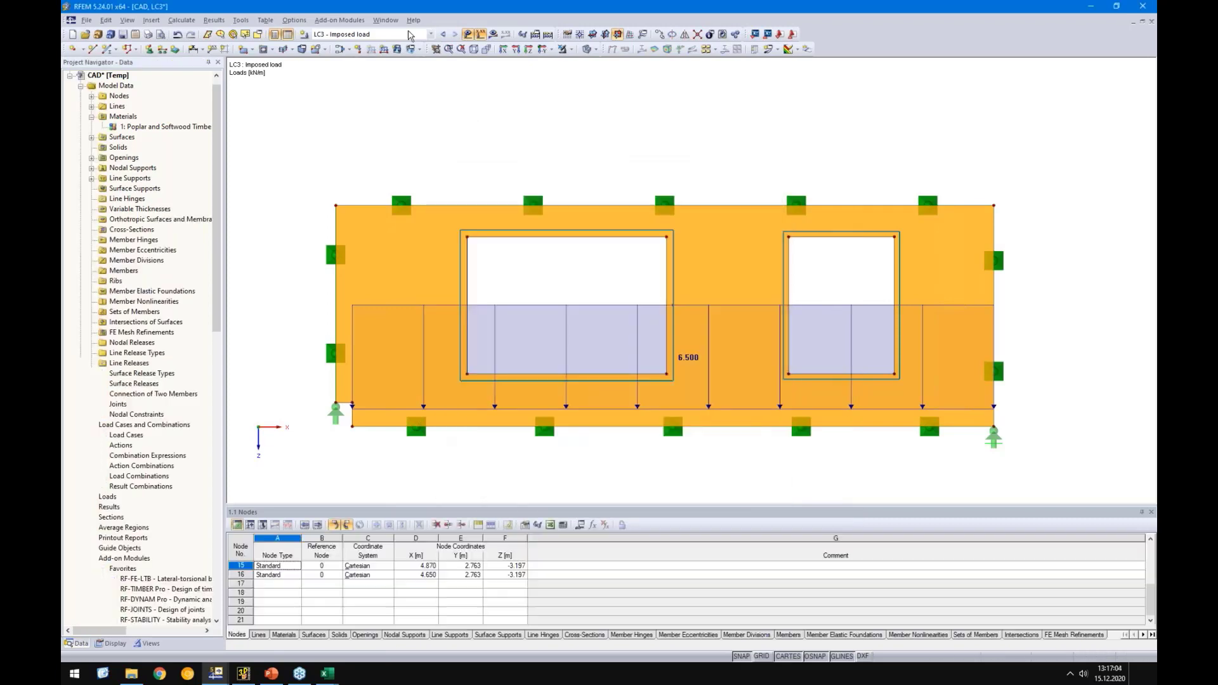
Check the quasi-permanent load combinations with the new kdef, and generate the FE mesh for the wall
{"action": "left_click", "coordinate": [409, 36]}
{"action": "left_click", "coordinate": [409, 35]}
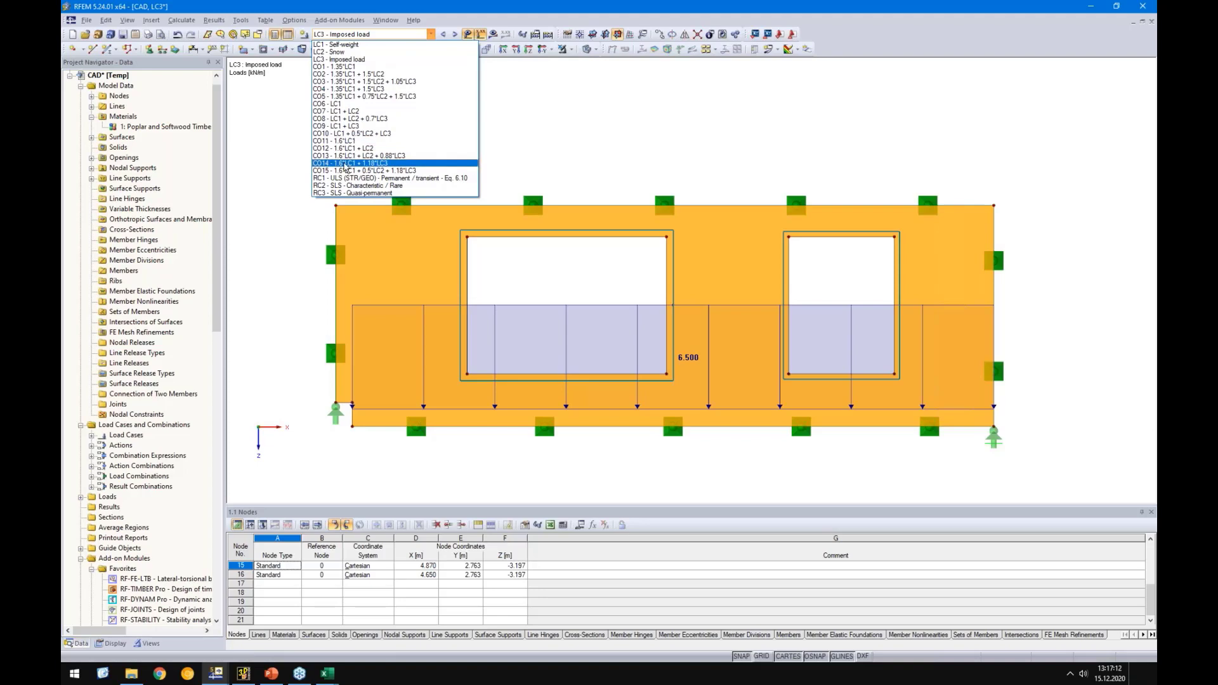
{"action": "left_click", "coordinate": [551, 141]}
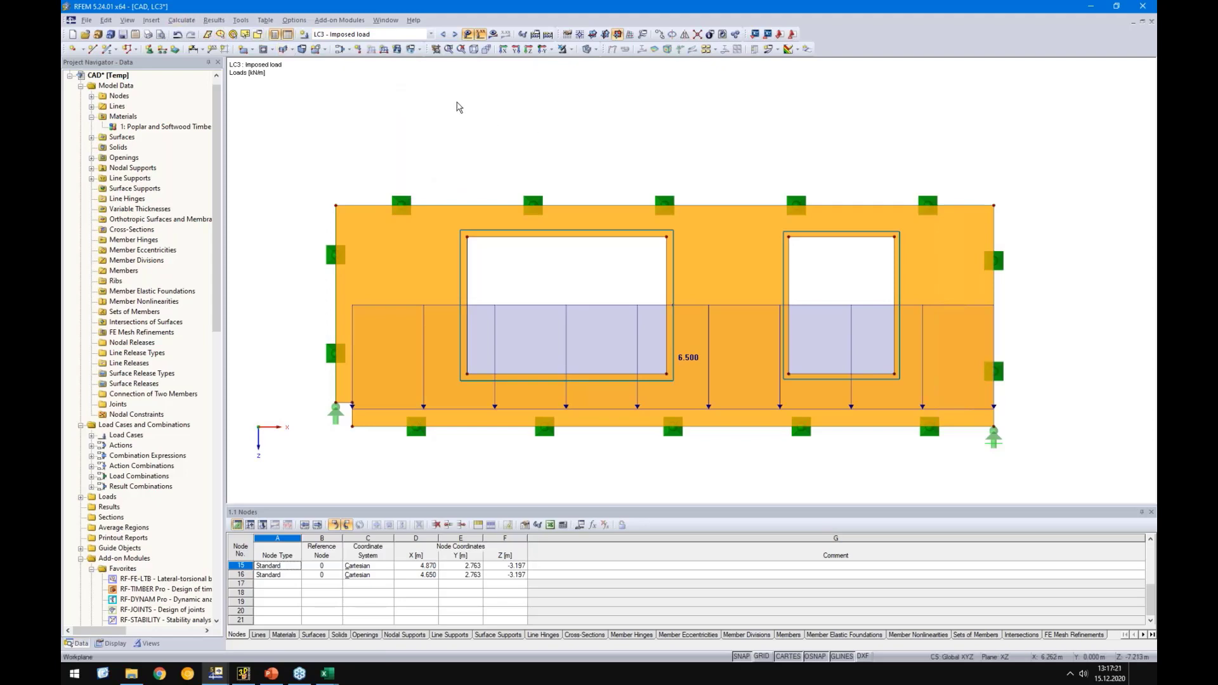
{"action": "left_click", "coordinate": [187, 23]}
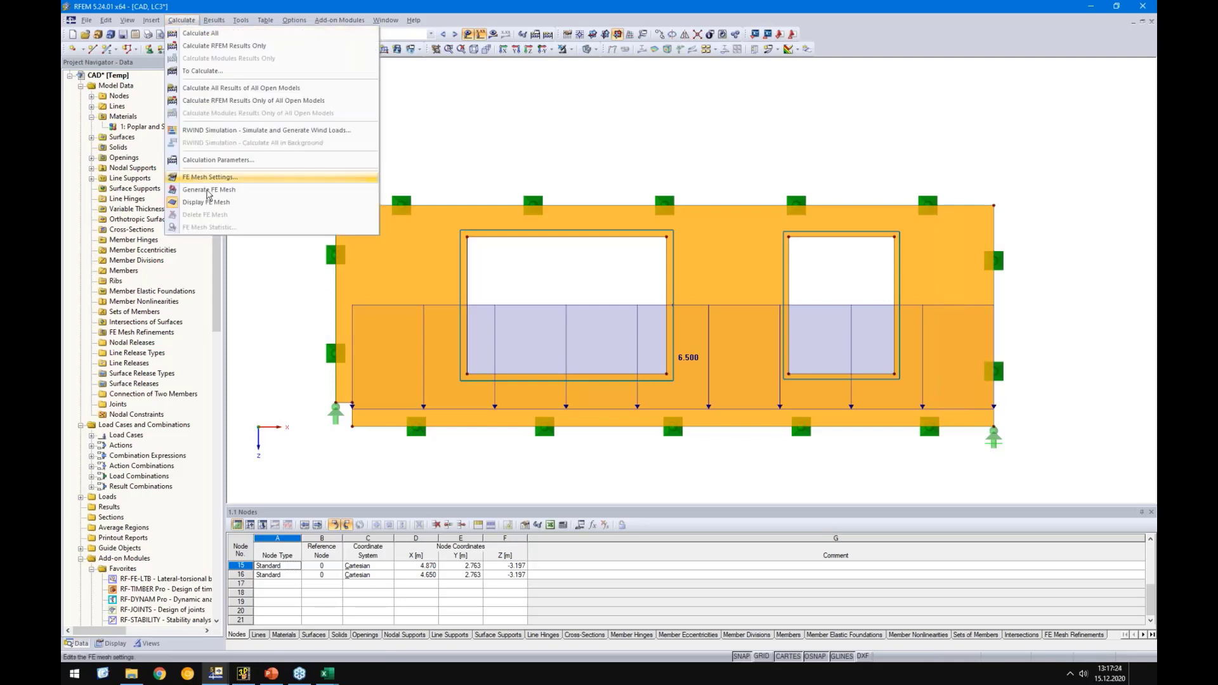
{"action": "left_click", "coordinate": [209, 189]}
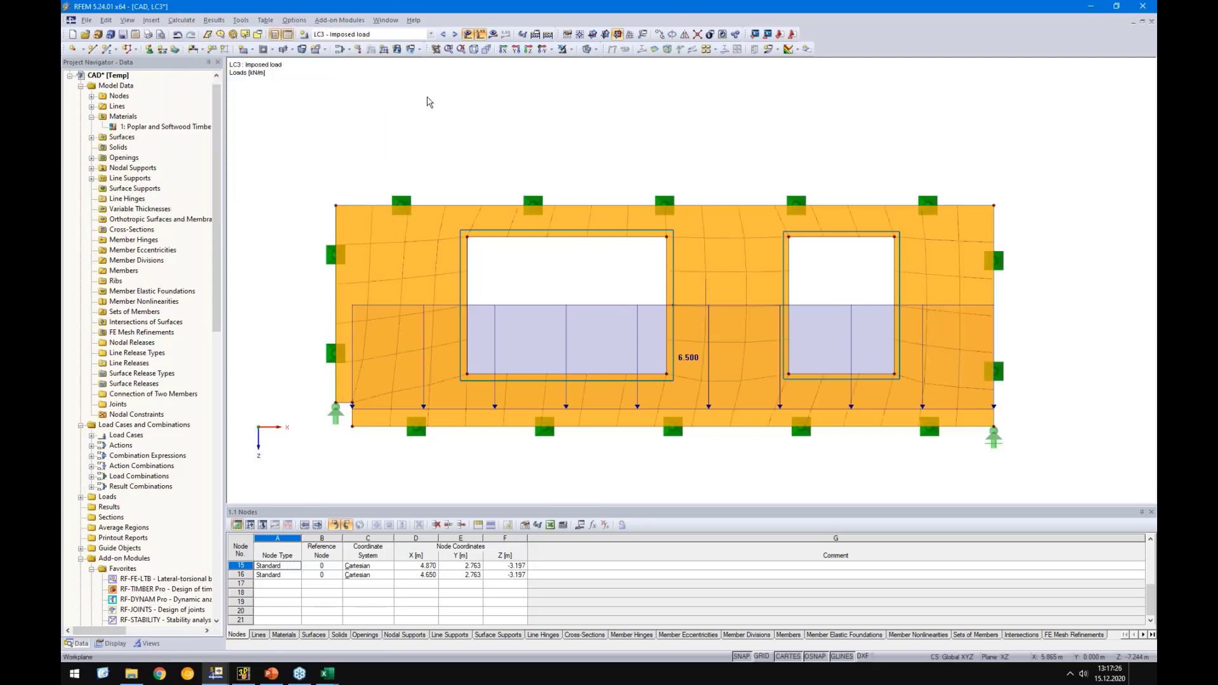
Hide the loads, set the target length of finite elements to 0.100 m, and regenerate the FE mesh with the new setting
{"action": "left_click", "coordinate": [480, 34]}
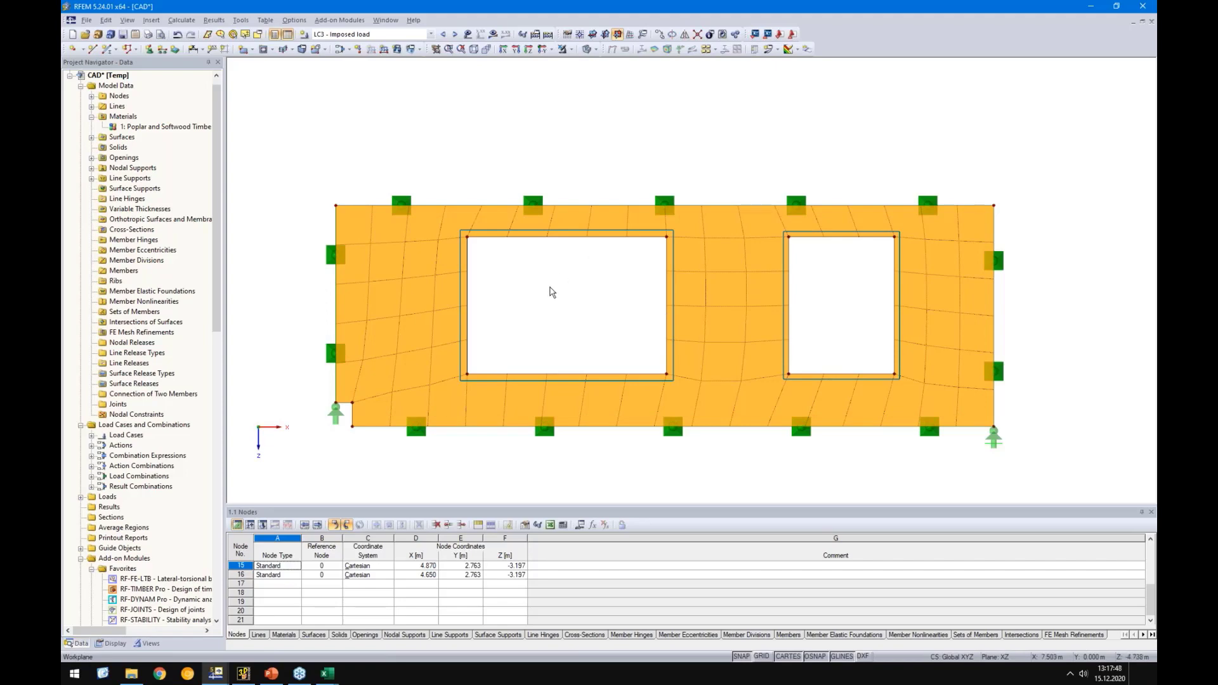
{"action": "scroll", "coordinate": [496, 240], "scroll_direction": "up", "scroll_amount": 2}
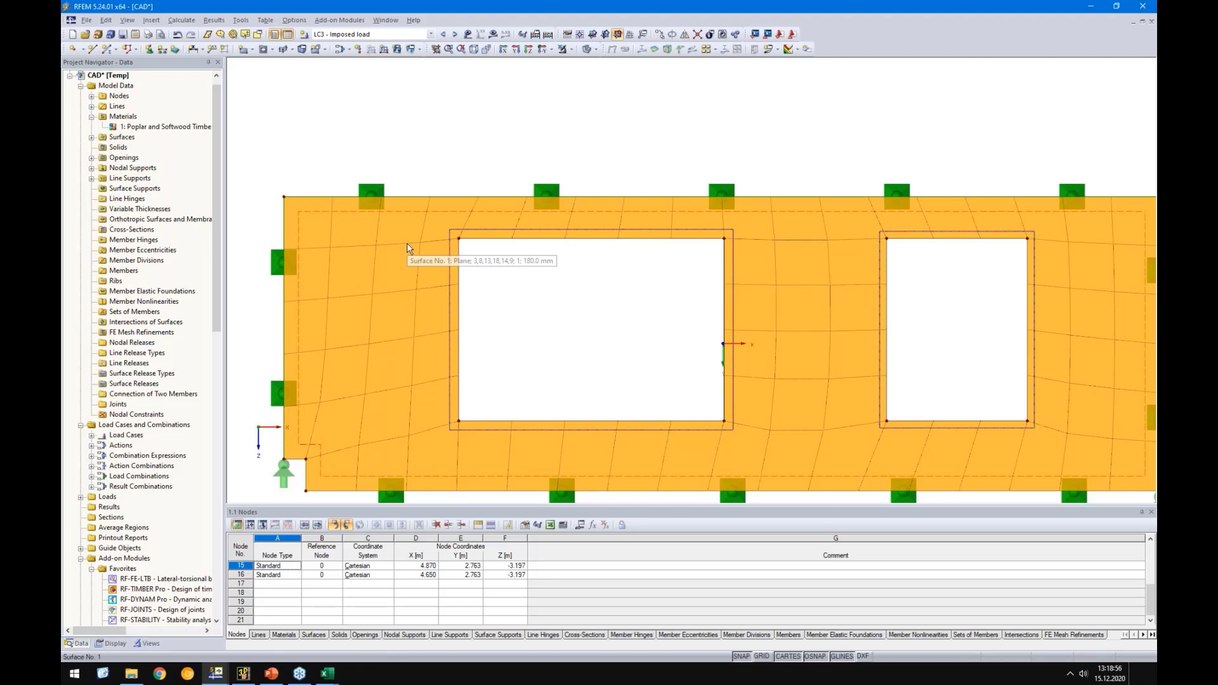
{"action": "left_click", "coordinate": [181, 20]}
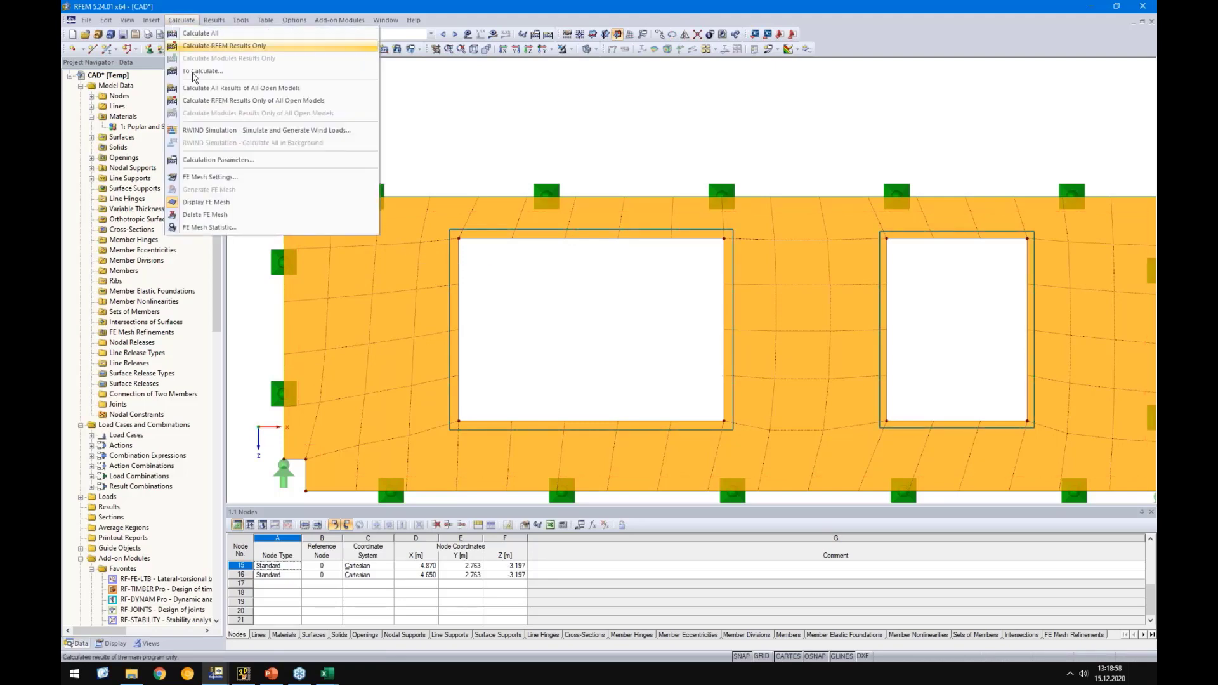
{"action": "left_click", "coordinate": [208, 177]}
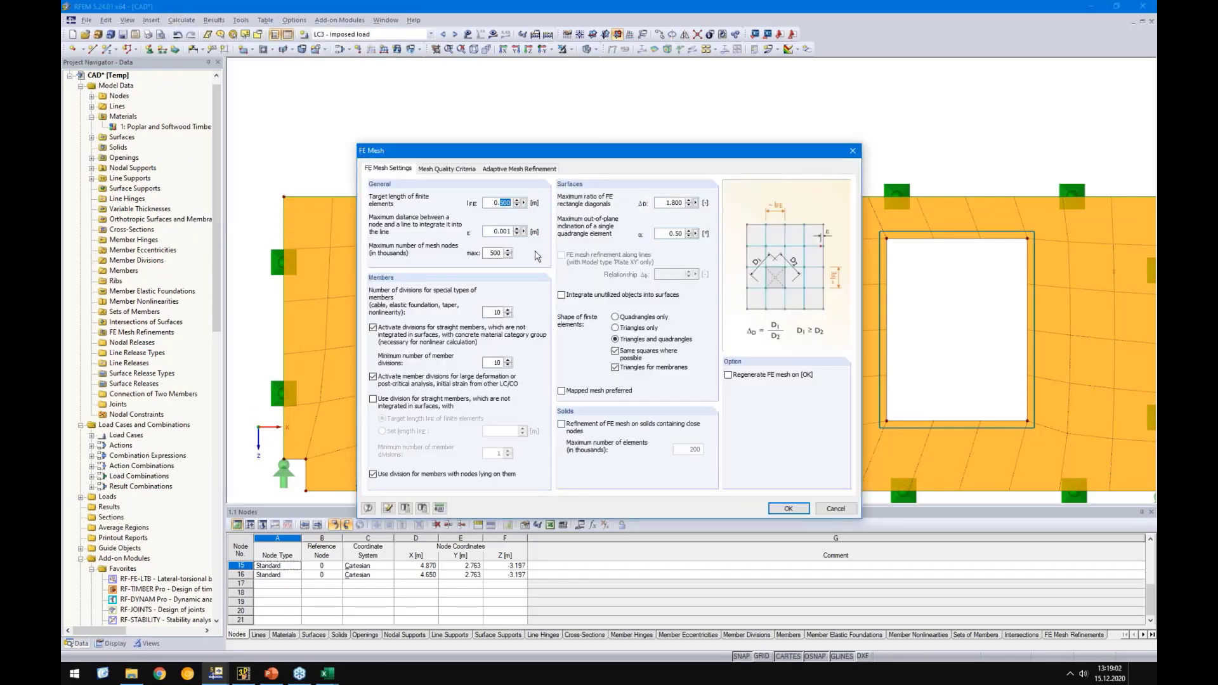
{"action": "type", "text": "100"}
{"action": "left_click", "coordinate": [728, 375]}
{"action": "left_click", "coordinate": [788, 508]}
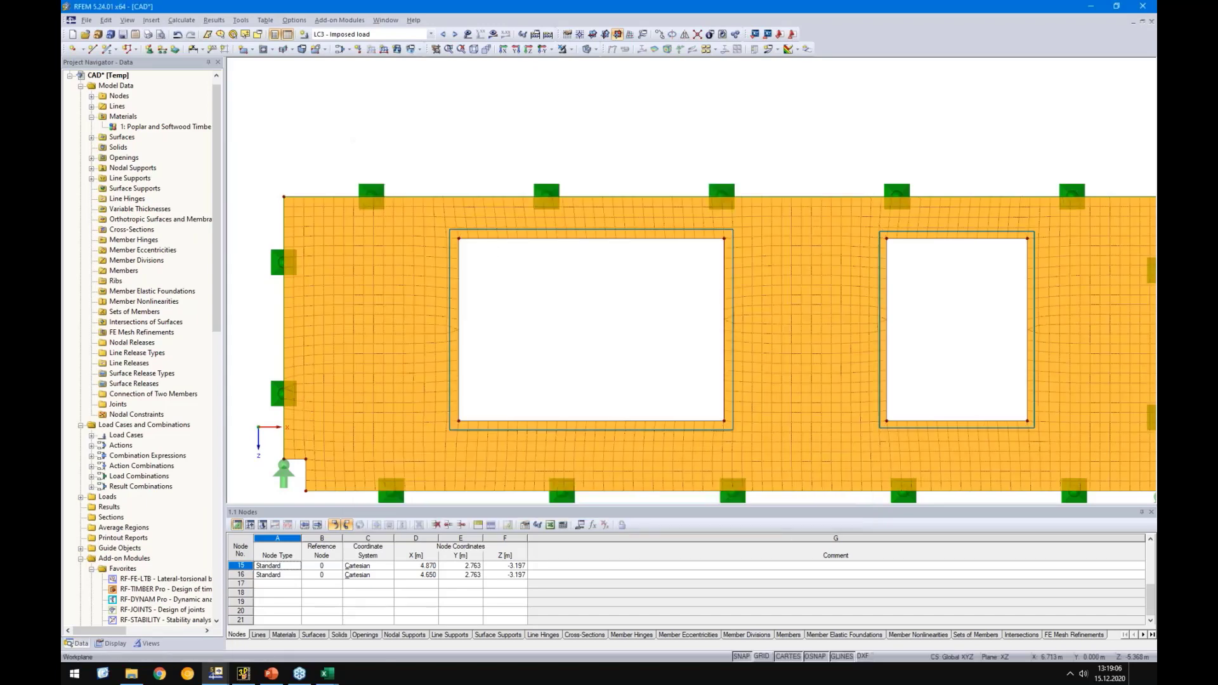
Adjust the target length of finite elements again and regenerate the wall's FE mesh
{"action": "scroll", "coordinate": [590, 250], "scroll_direction": "down", "scroll_amount": 1}
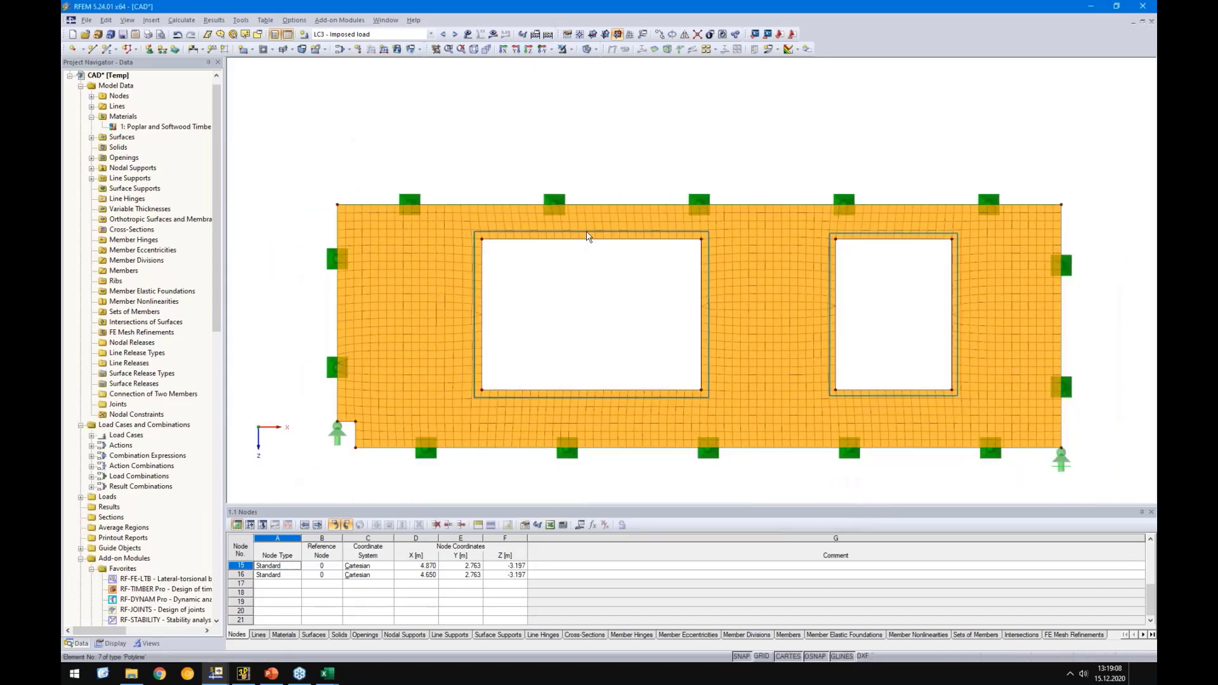
{"action": "left_click", "coordinate": [482, 317]}
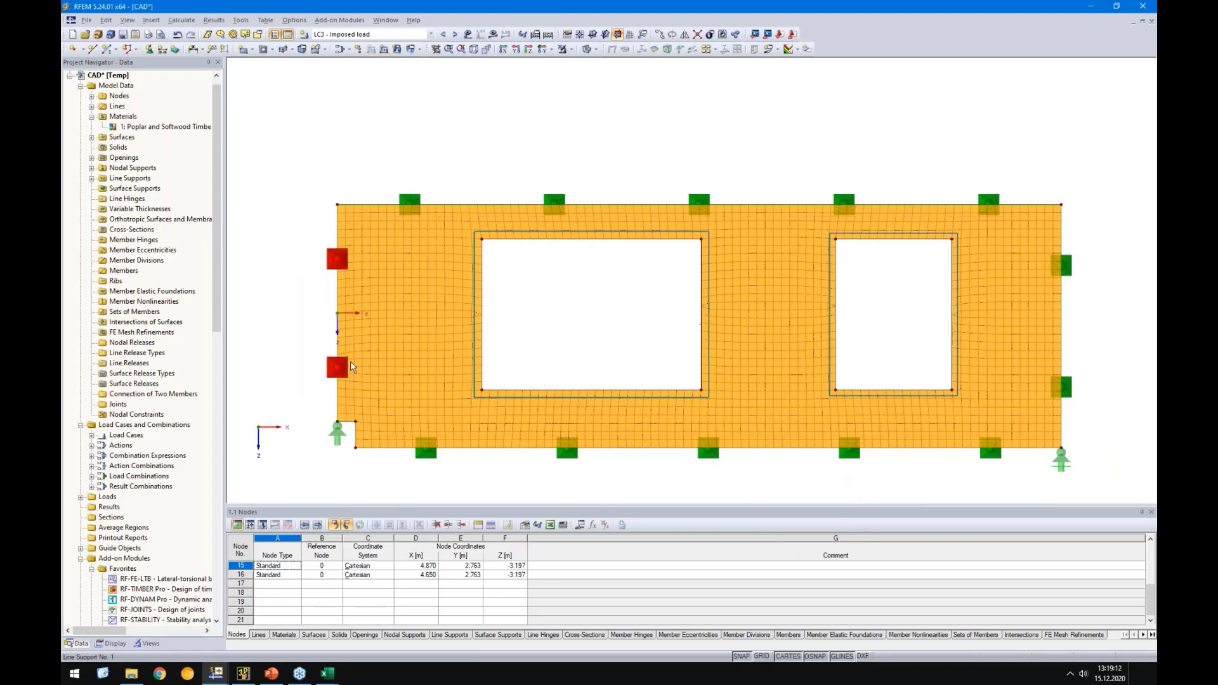
{"action": "scroll", "coordinate": [471, 317], "scroll_direction": "up", "scroll_amount": 3}
{"action": "scroll", "coordinate": [495, 307], "scroll_direction": "down", "scroll_amount": 2}
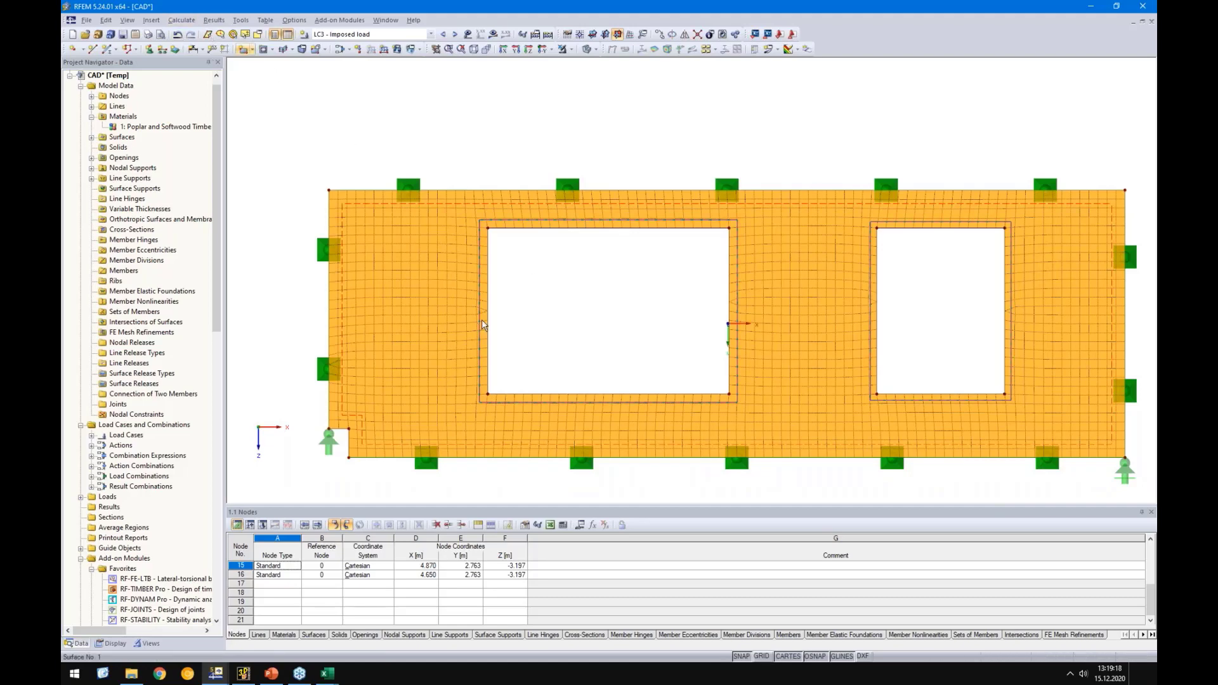
{"action": "left_click", "coordinate": [181, 20]}
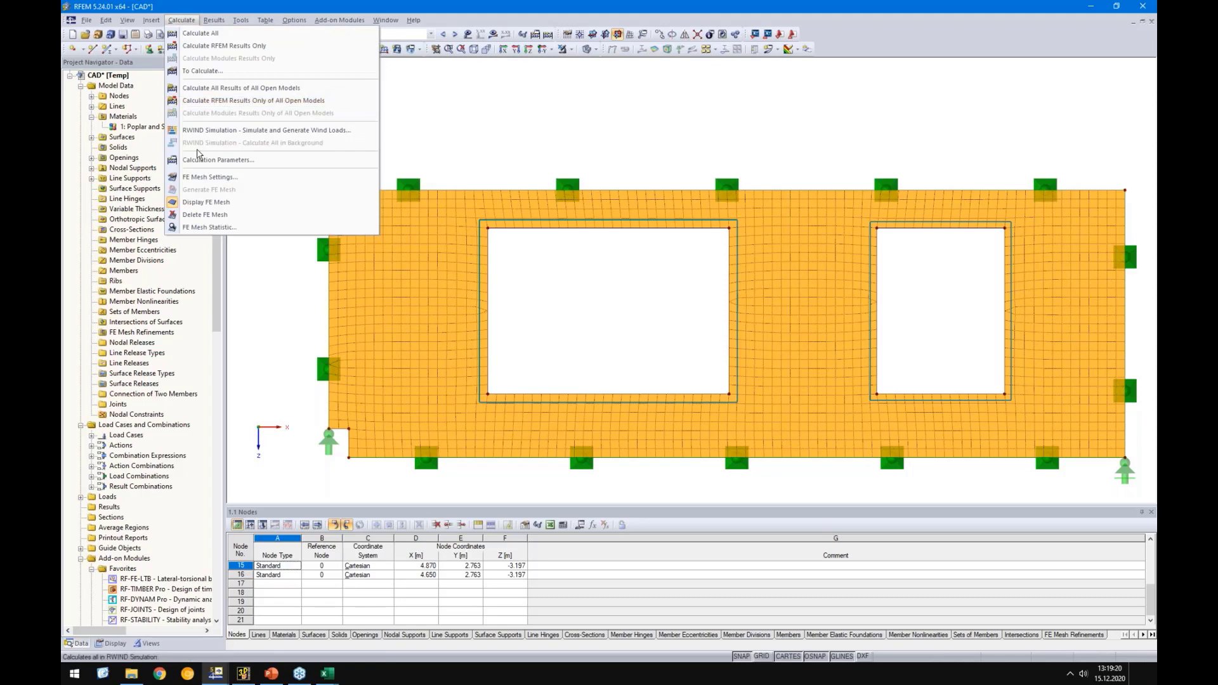
{"action": "left_click", "coordinate": [219, 177]}
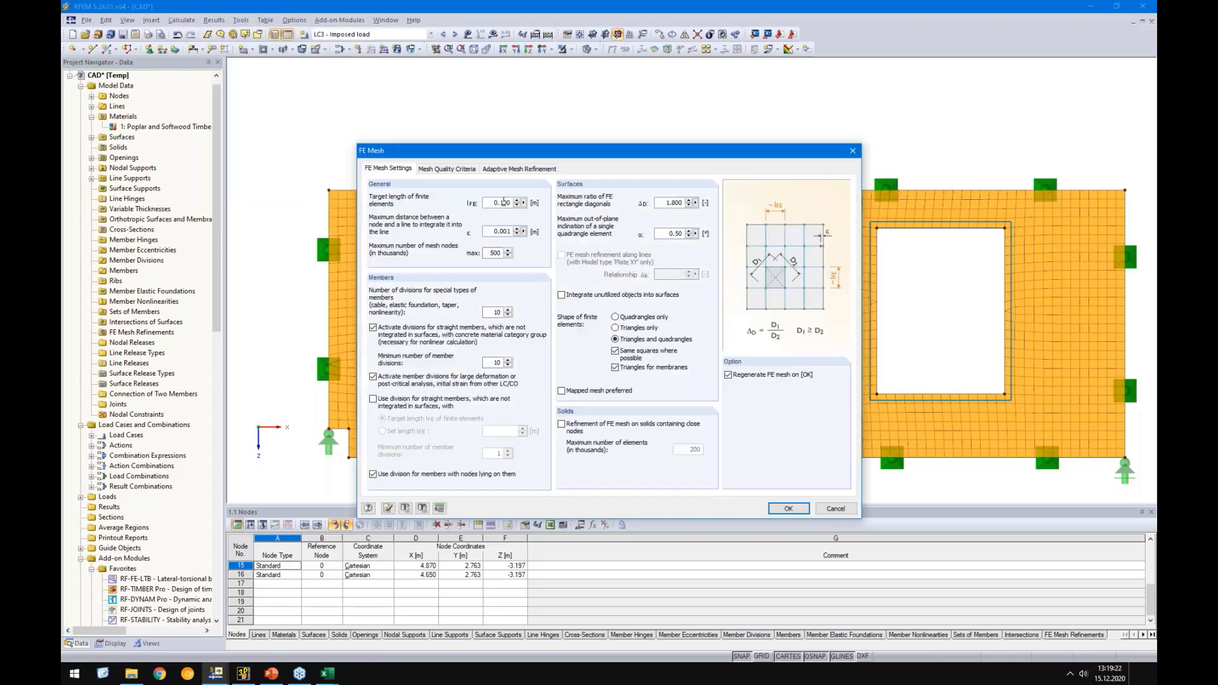
{"action": "type", "text": "1"}
{"action": "left_click", "coordinate": [788, 508]}
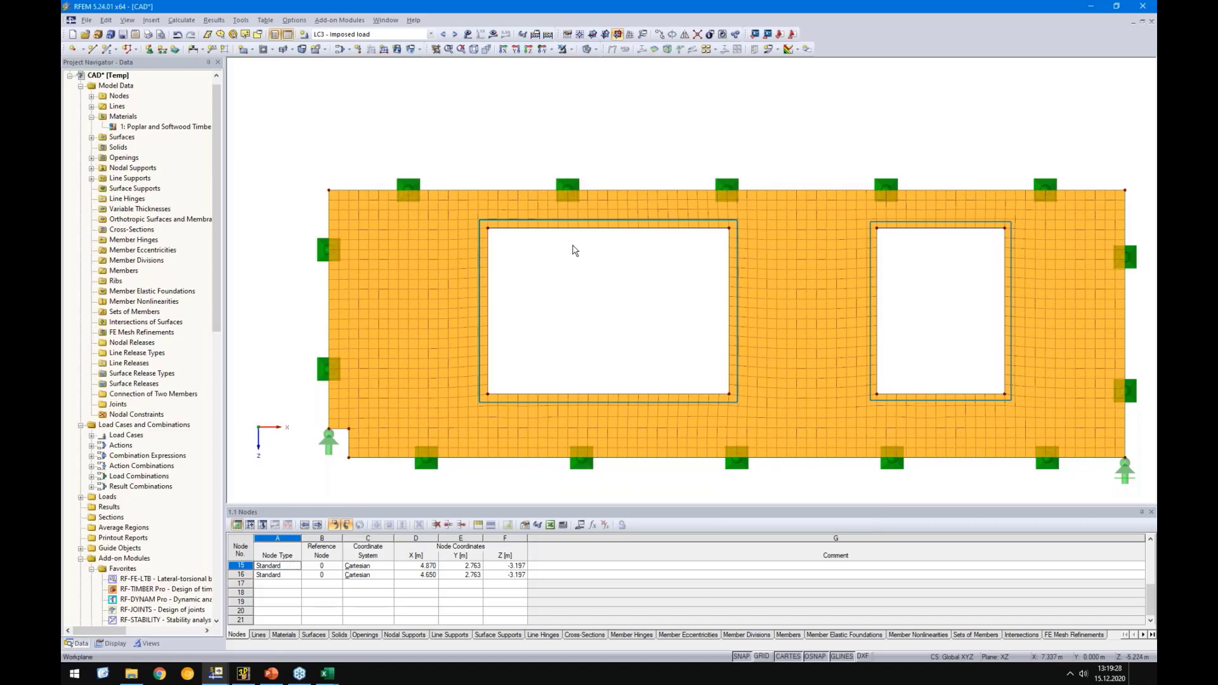
Try to calculate the results of LC3 Imposed load
{"action": "scroll", "coordinate": [567, 261], "scroll_direction": "down", "scroll_amount": 1}
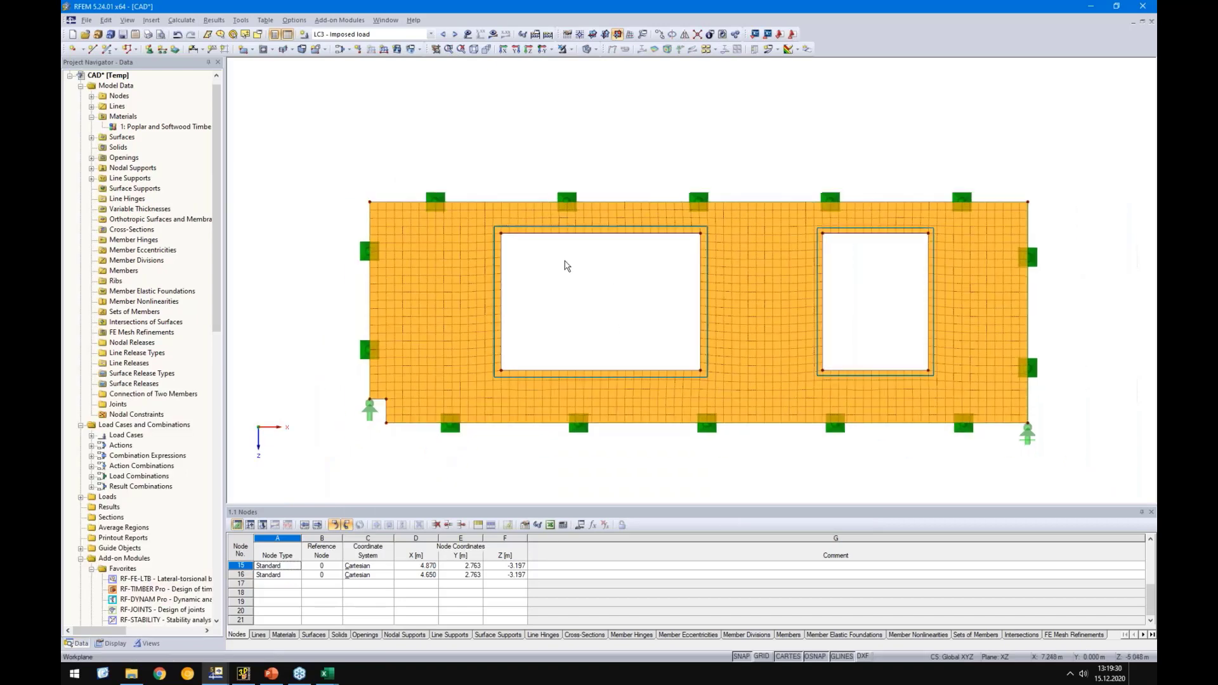
{"action": "left_click", "coordinate": [493, 35]}
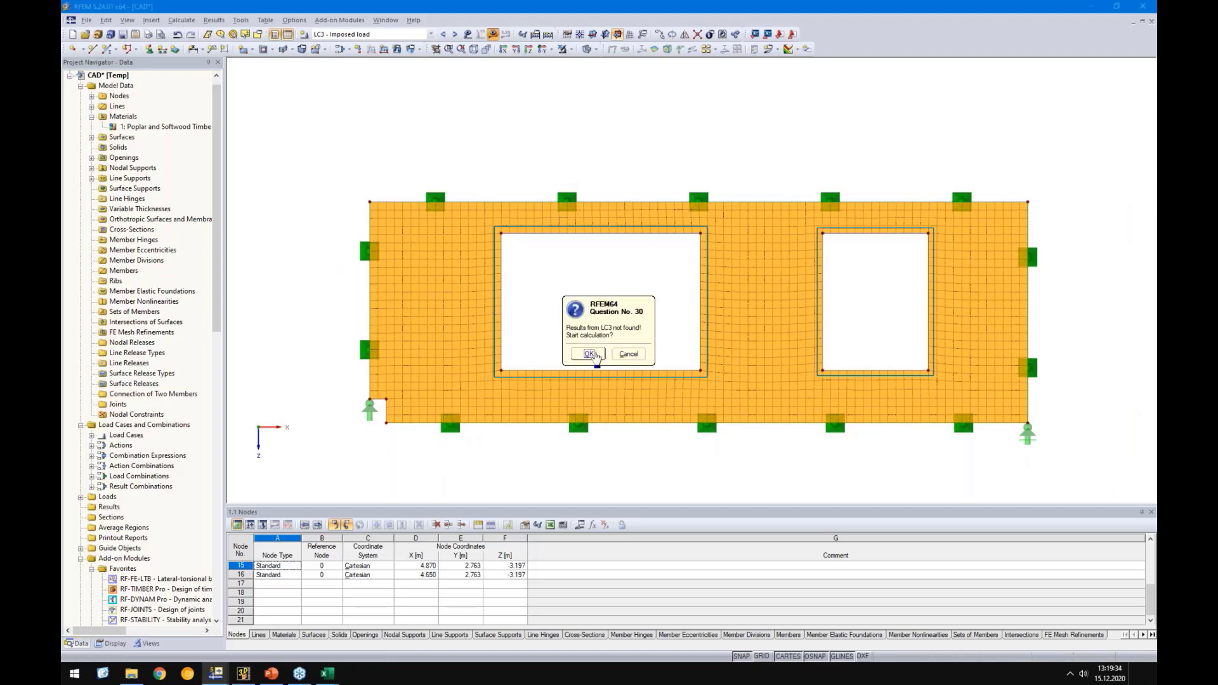
{"action": "left_click", "coordinate": [624, 354]}
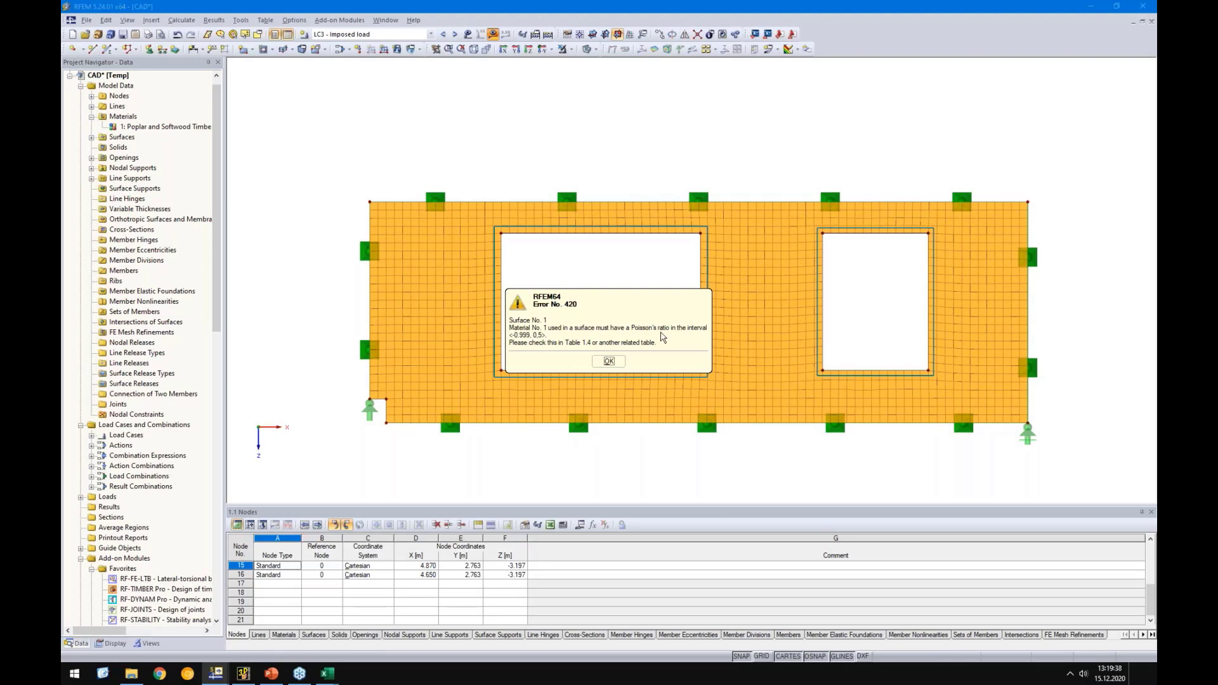
{"action": "left_click", "coordinate": [608, 361]}
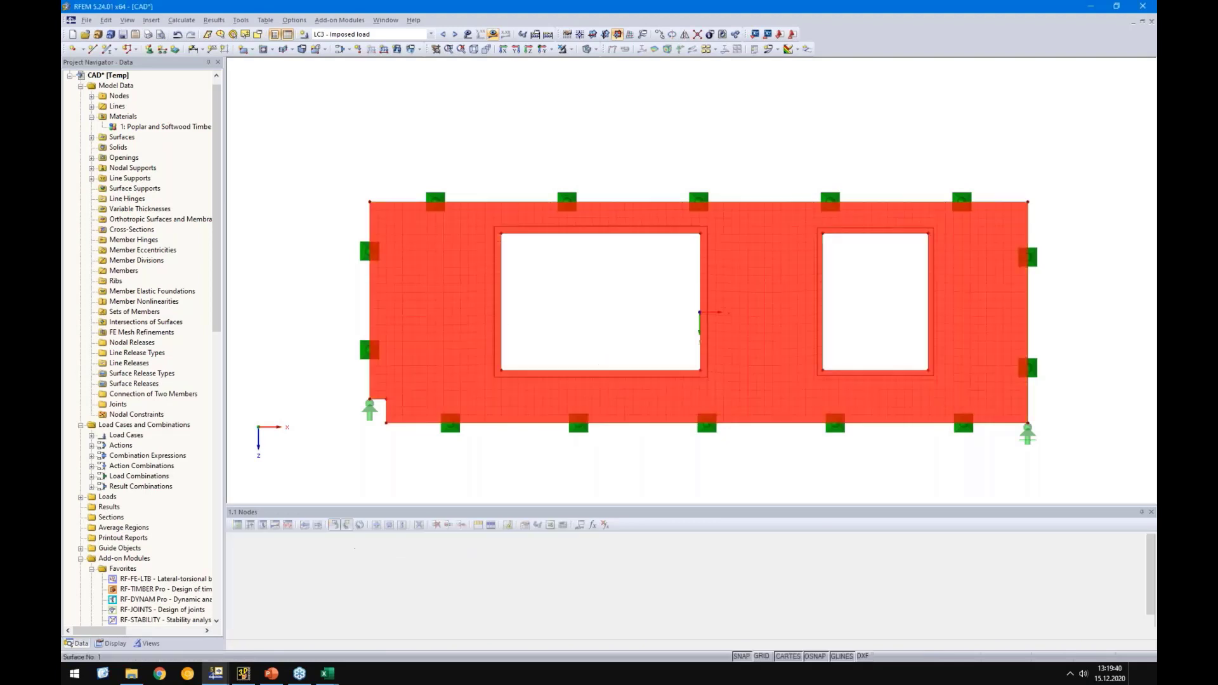
Check the material constants of Poplar and Softwood Timber C22, including Poisson's ratio, and look over the available material models
{"action": "double_click", "coordinate": [151, 128]}
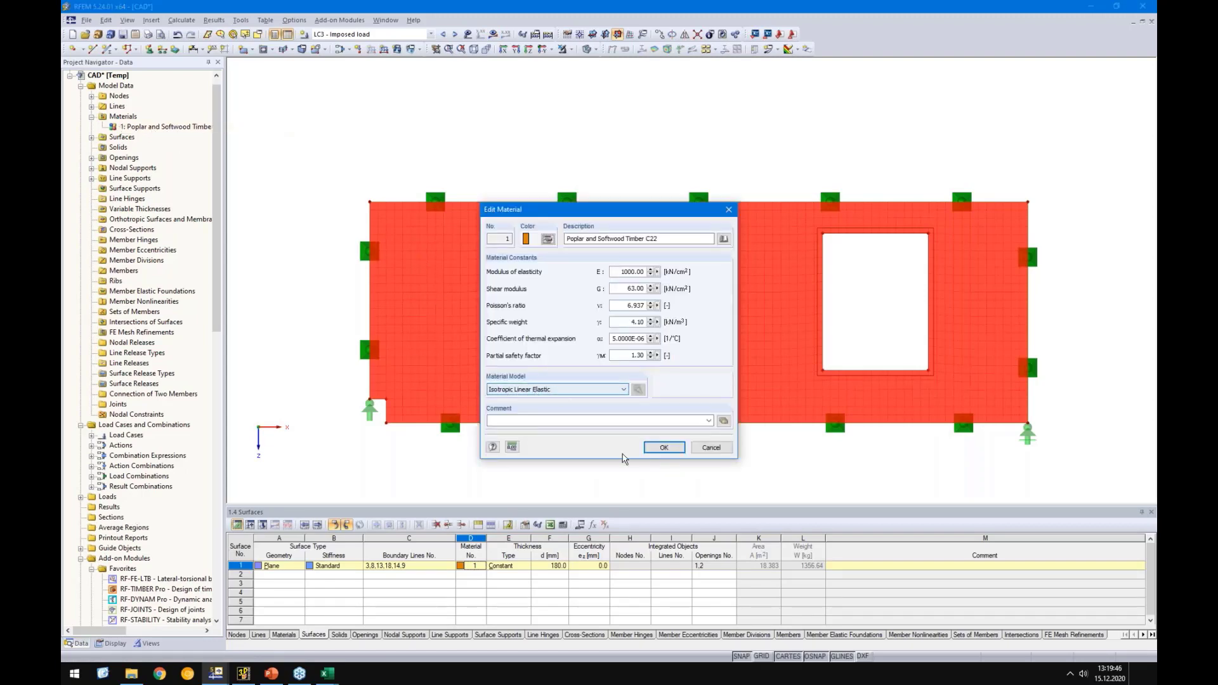
{"action": "left_click", "coordinate": [571, 390]}
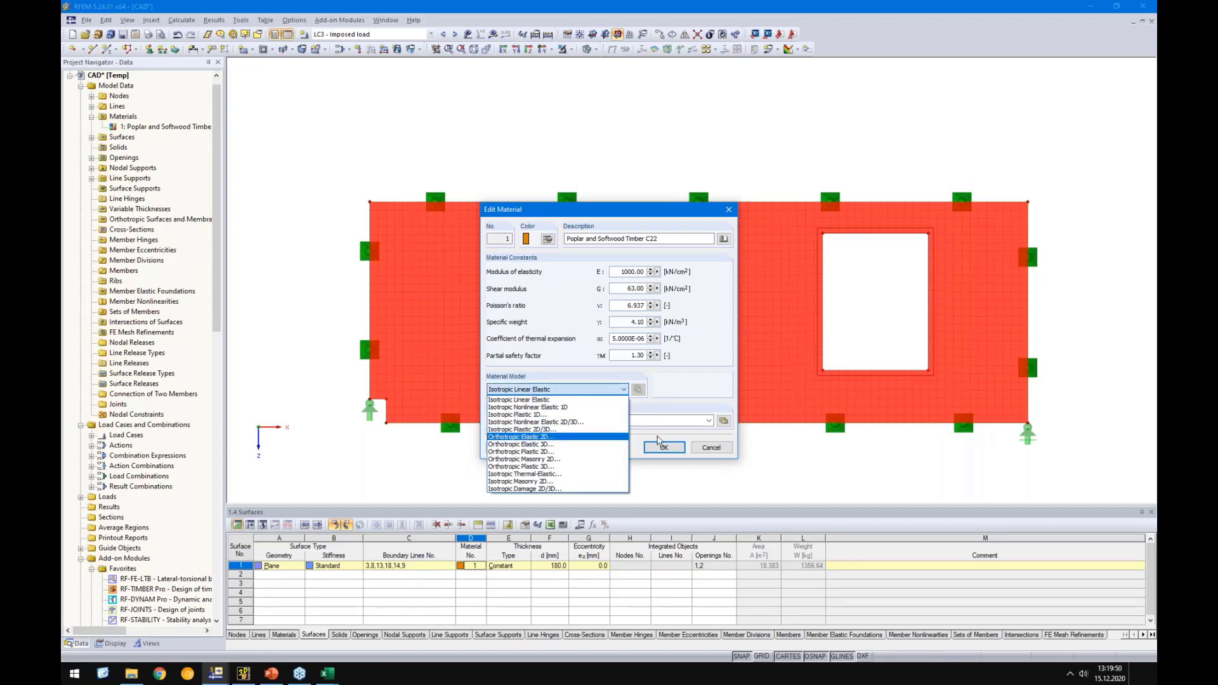
{"action": "left_click", "coordinate": [704, 452]}
{"action": "left_click", "coordinate": [706, 449]}
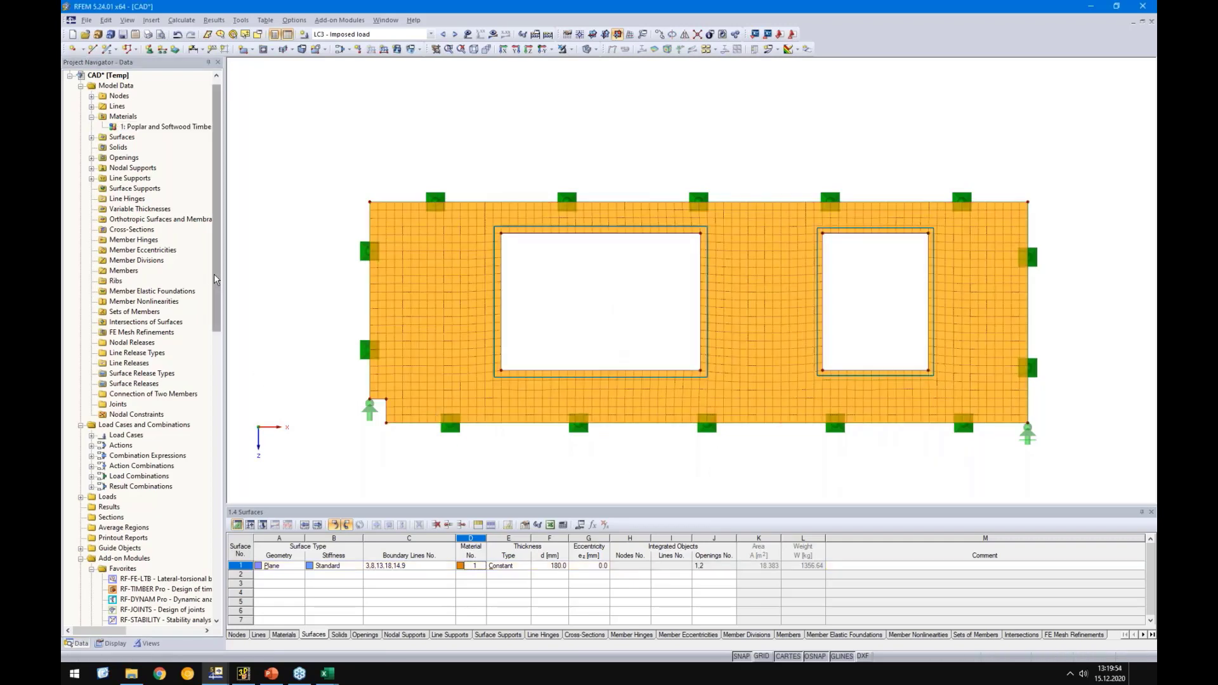
Start the RF-LAMINATE add-on module for surface 1, and set the design standard to EN 1995-1-1:2004-11 with the CEN annex
{"action": "left_click_drag", "start_coordinate": [214, 282], "coordinate": [212, 359]}
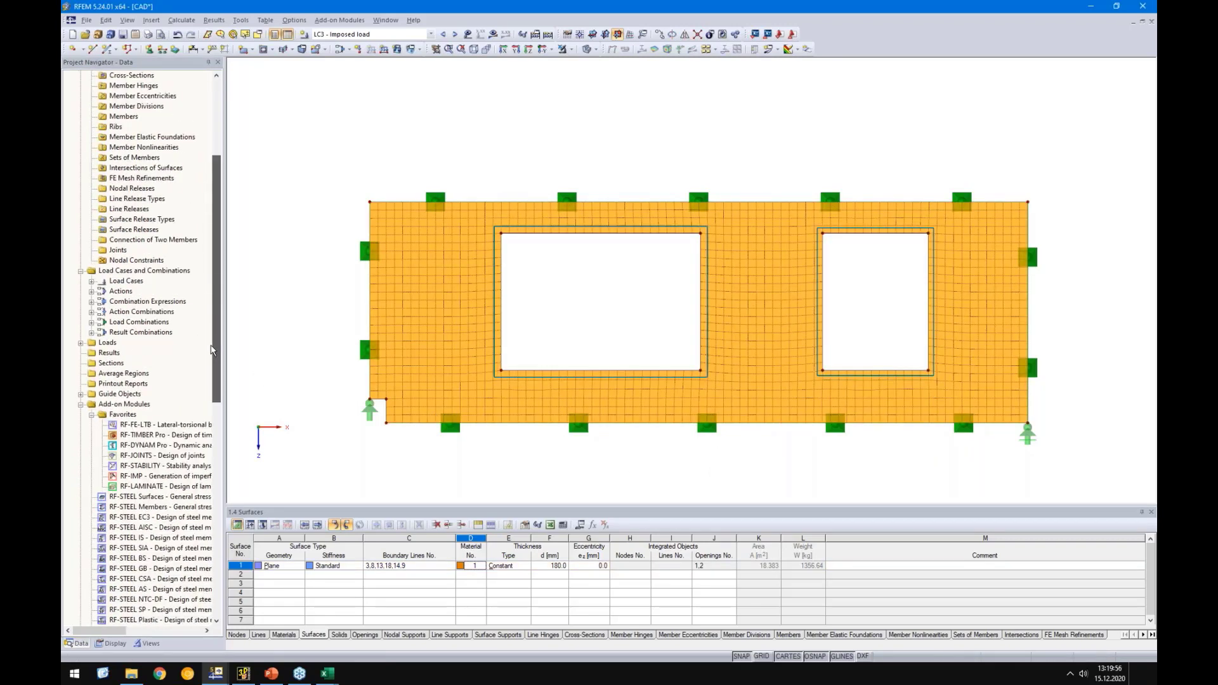
{"action": "double_click", "coordinate": [163, 485]}
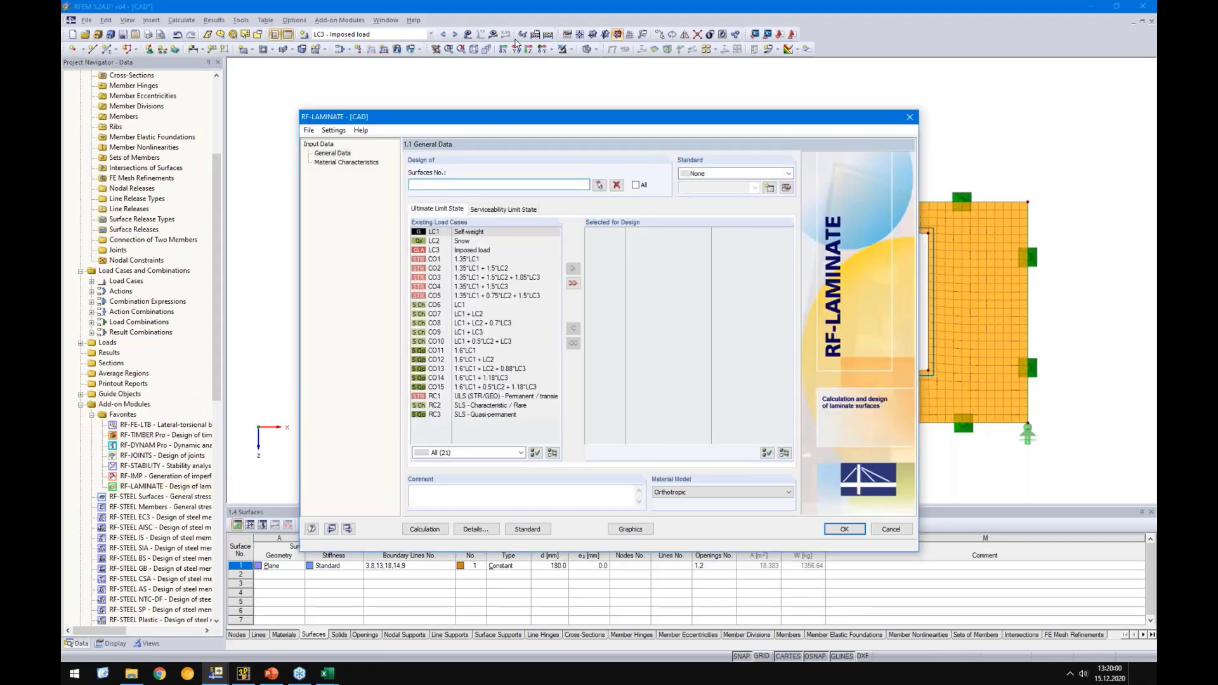
{"action": "mouse_move", "coordinate": [488, 125]}
{"action": "left_mouse_down"}
{"action": "mouse_move", "coordinate": [721, 246]}
{"action": "mouse_move", "coordinate": [541, 273]}
{"action": "mouse_move", "coordinate": [505, 135]}
{"action": "left_mouse_up"}
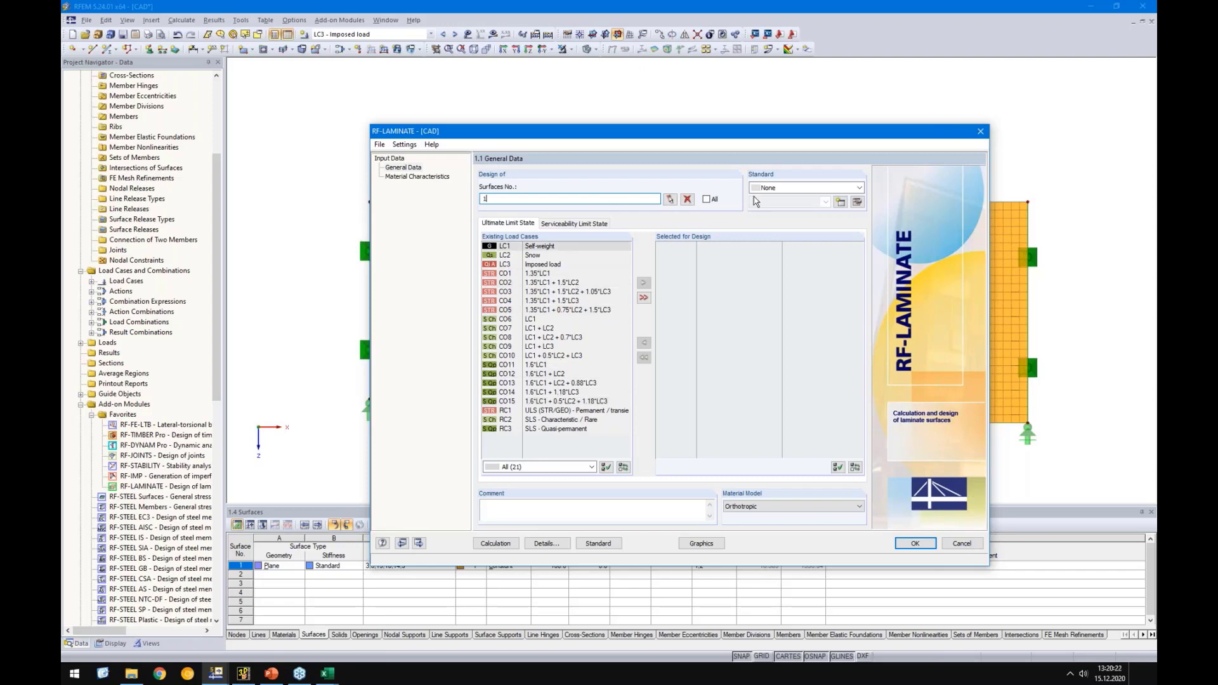
{"action": "left_click", "coordinate": [858, 187]}
{"action": "left_click", "coordinate": [778, 216]}
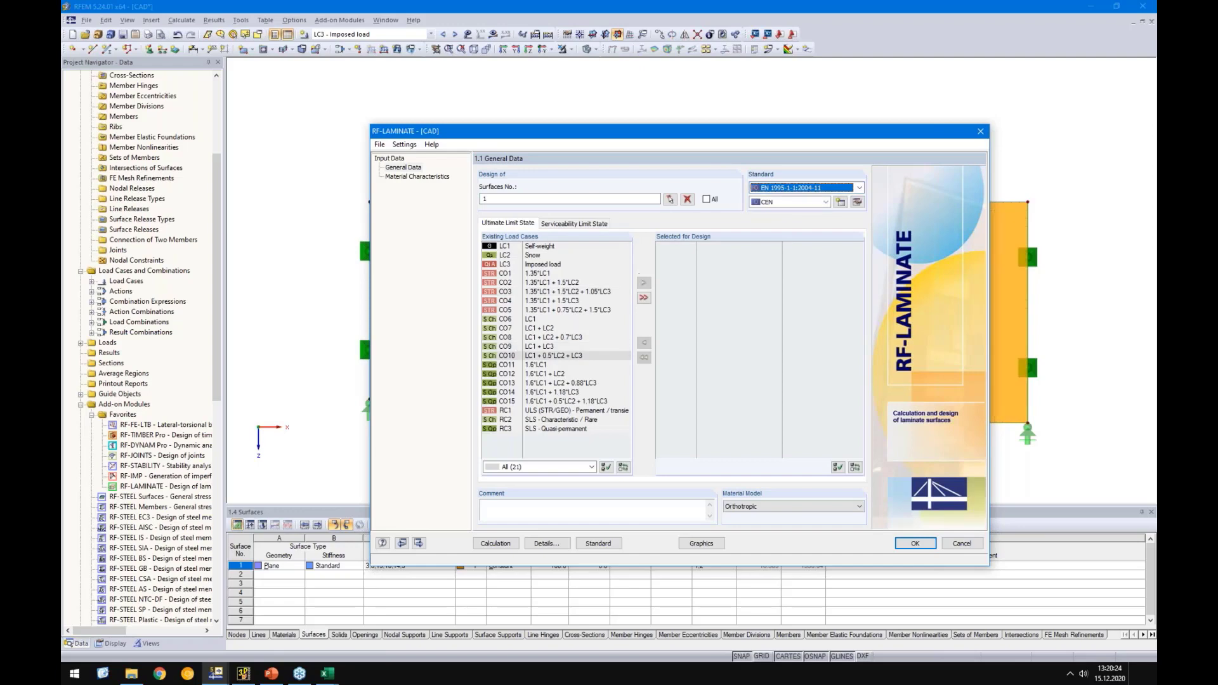
Select load combinations CO1 to CO5 for the ultimate limit state design
{"action": "left_click", "coordinate": [539, 274]}
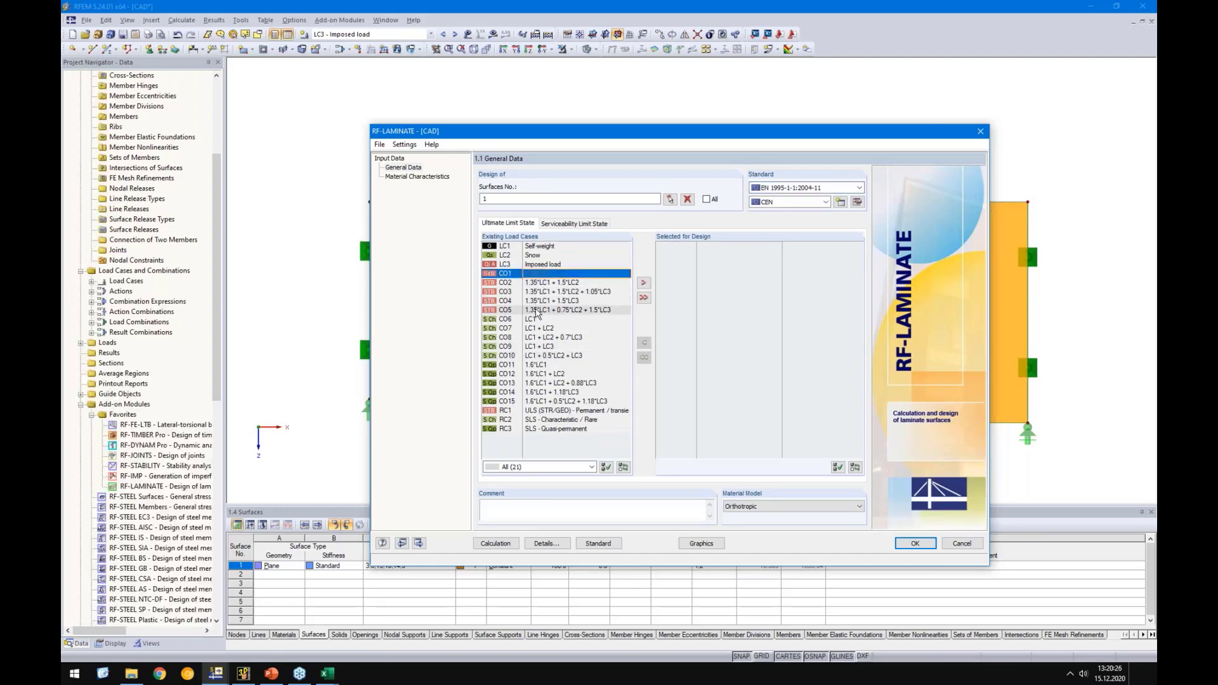
{"action": "left_click", "coordinate": [539, 309], "text": "shift"}
{"action": "left_click", "coordinate": [643, 283]}
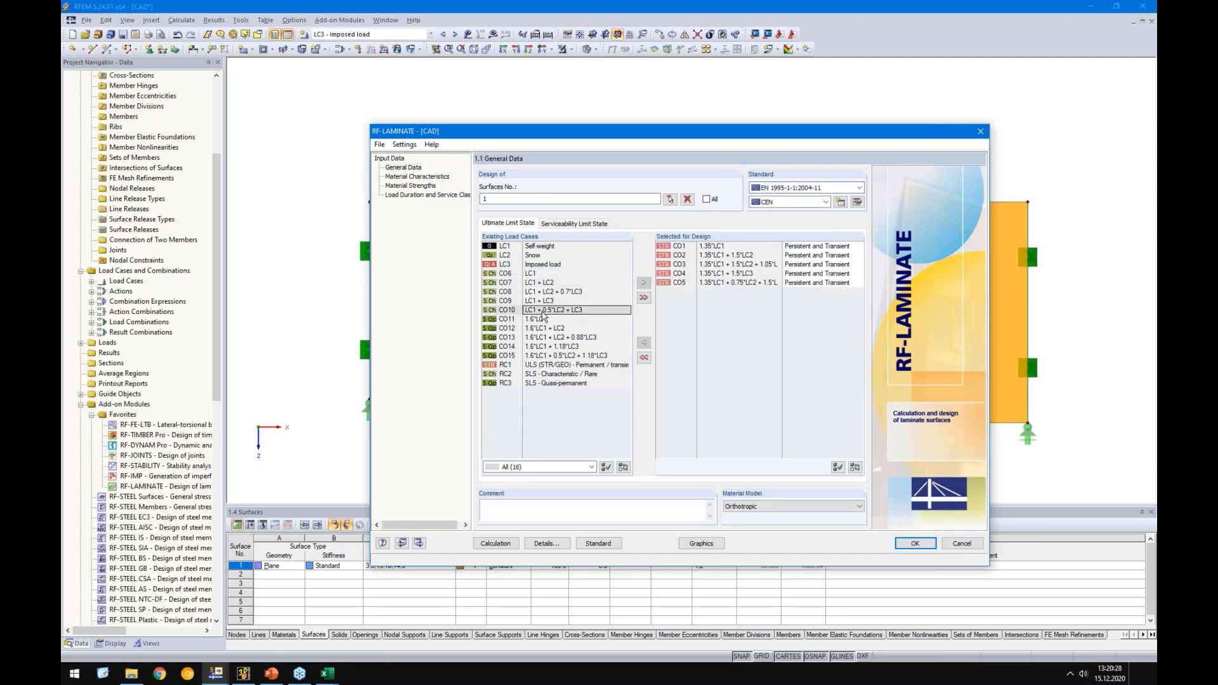
Assign Composition 1 in the orthotropic material characteristics to surface 1
{"action": "left_click", "coordinate": [419, 177]}
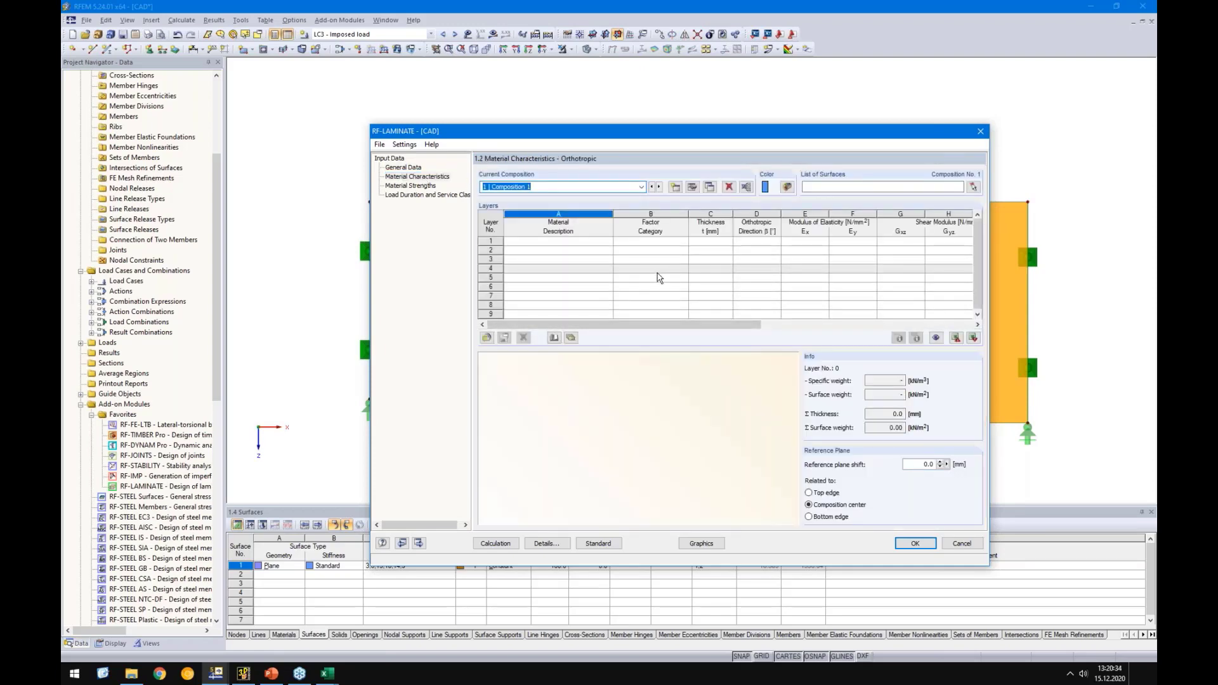
{"action": "left_click", "coordinate": [816, 186]}
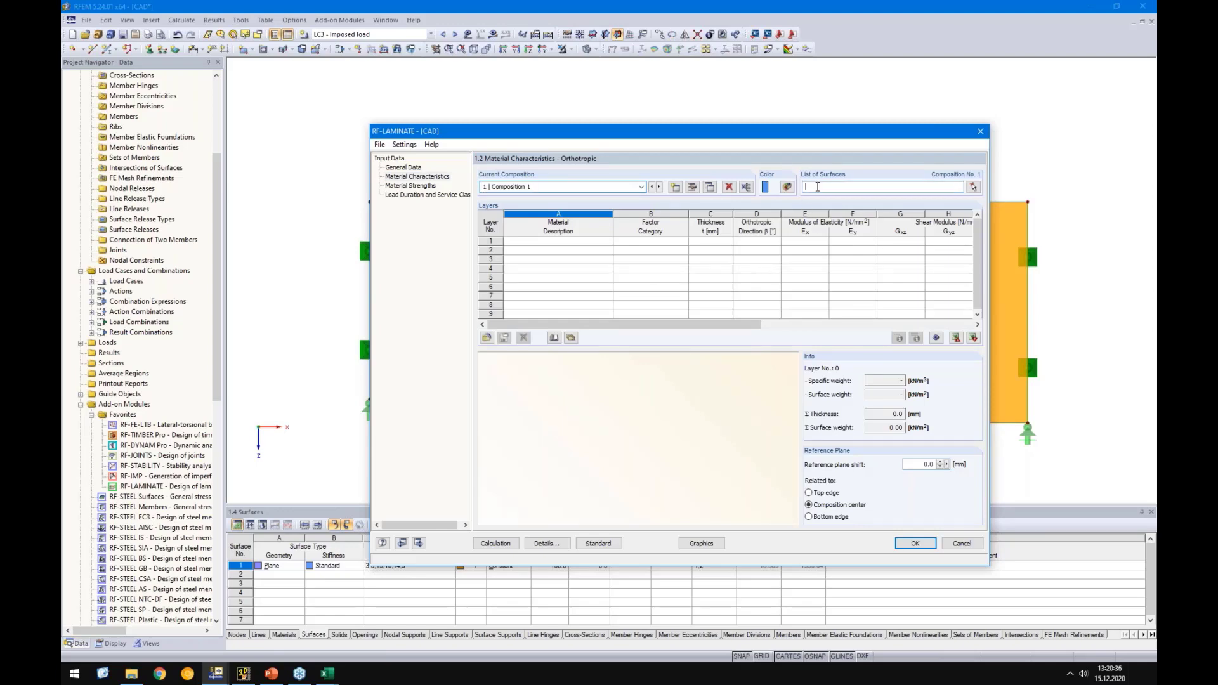
{"action": "type", "text": "1"}
{"action": "left_click", "coordinate": [666, 269]}
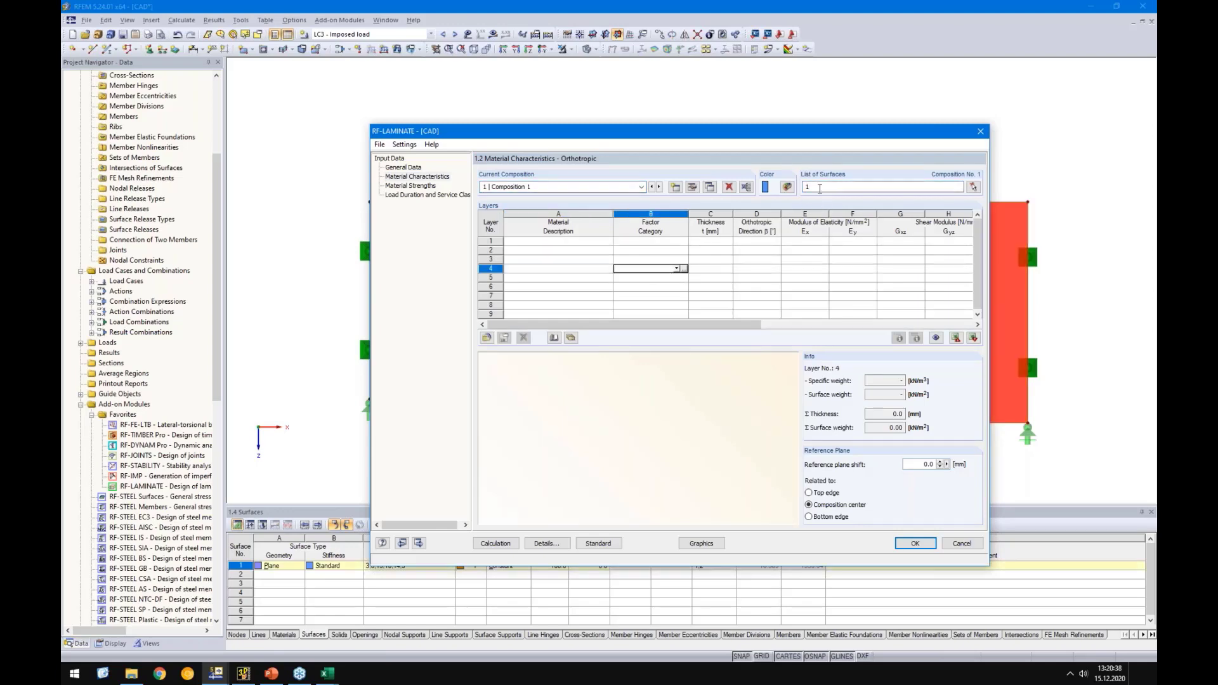
Look over the CLT producers offered in the layer import library, then leave it without importing any layers
{"action": "left_click", "coordinate": [570, 339]}
{"action": "left_click", "coordinate": [579, 281]}
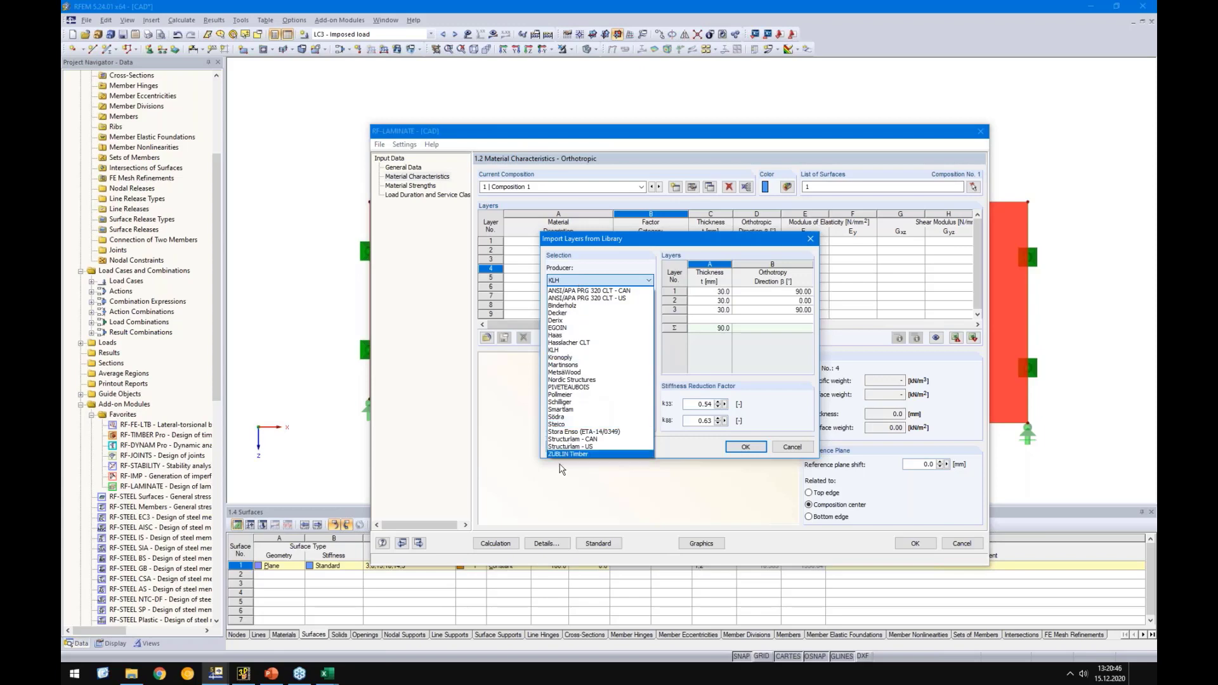
{"action": "left_click", "coordinate": [584, 276]}
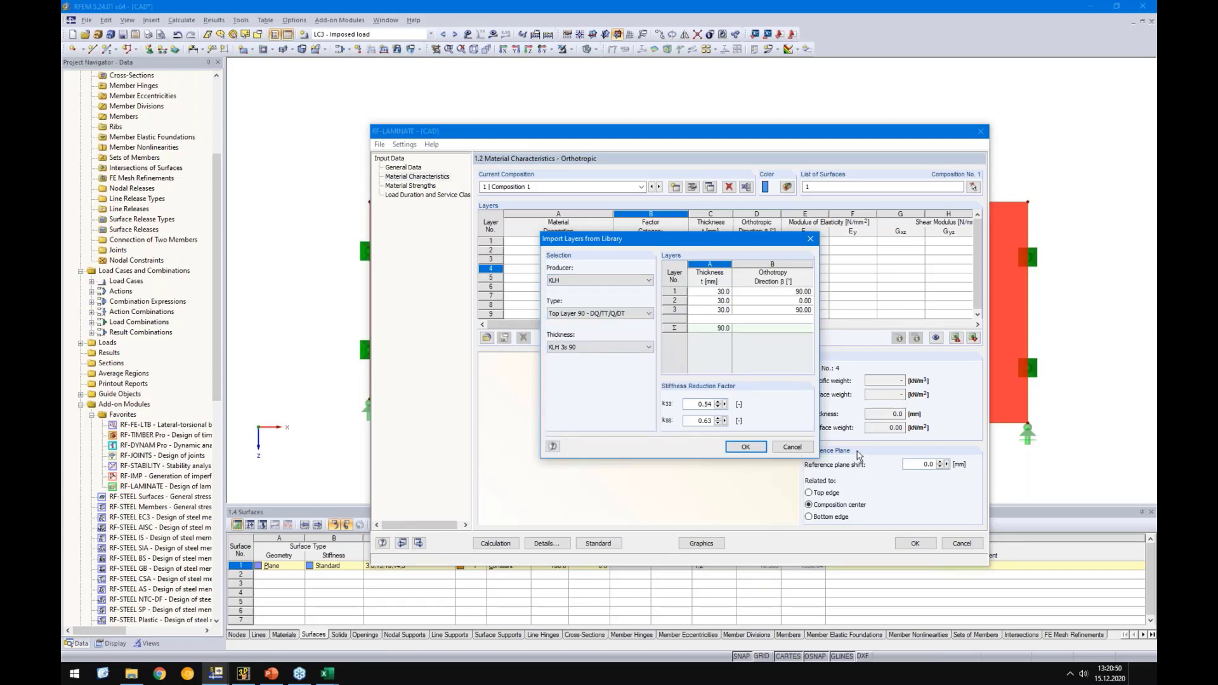
{"action": "left_click", "coordinate": [810, 448]}
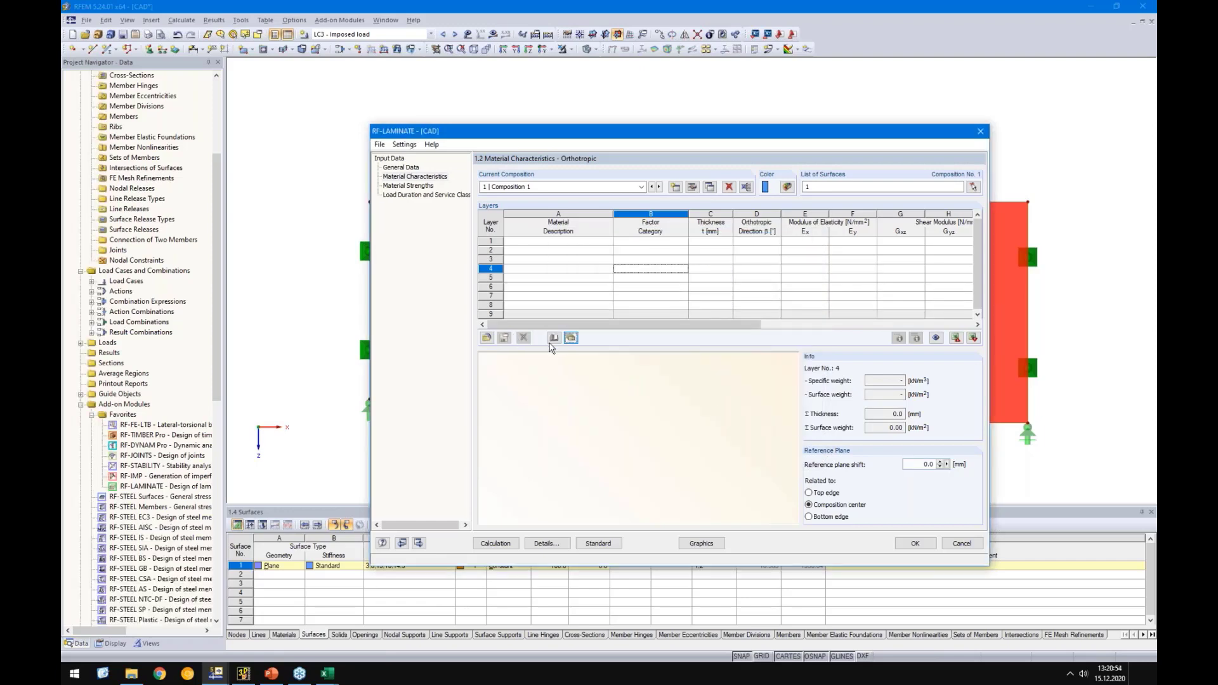
Assign Poplar and Softwood Timber C24 to layer 1, filtering the material library to softwood timber of standard EN 338:2016-04
{"action": "left_click", "coordinate": [600, 241]}
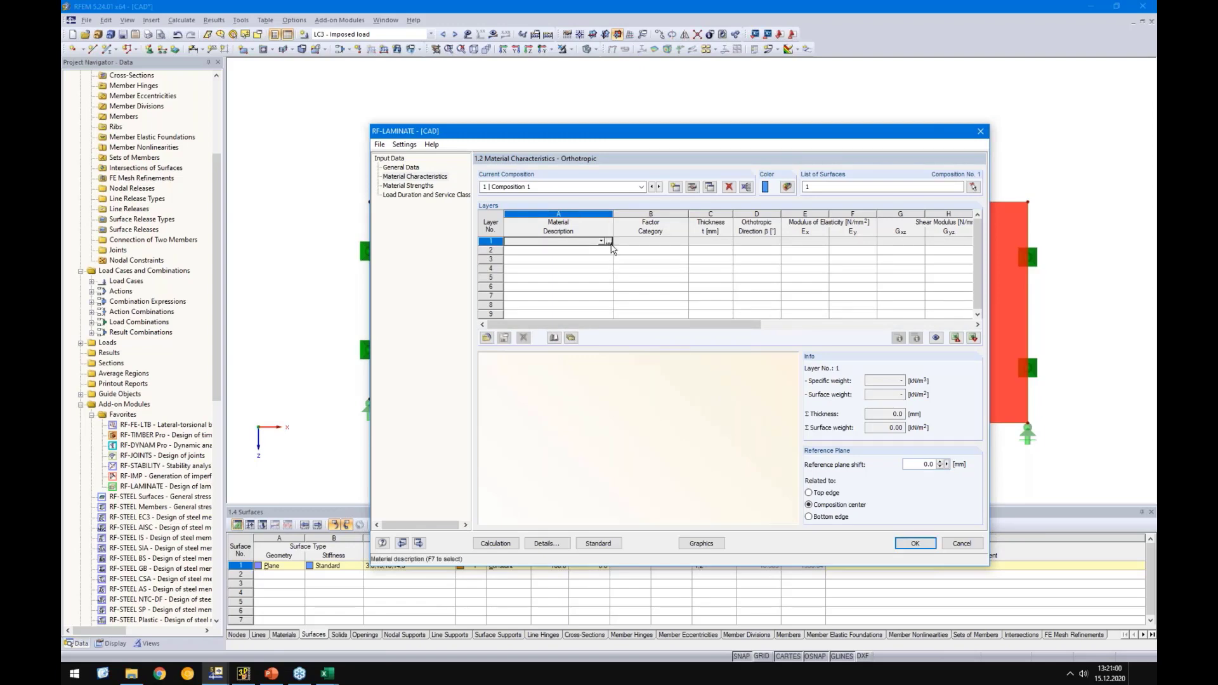
{"action": "left_click", "coordinate": [608, 241]}
{"action": "left_click", "coordinate": [579, 152]}
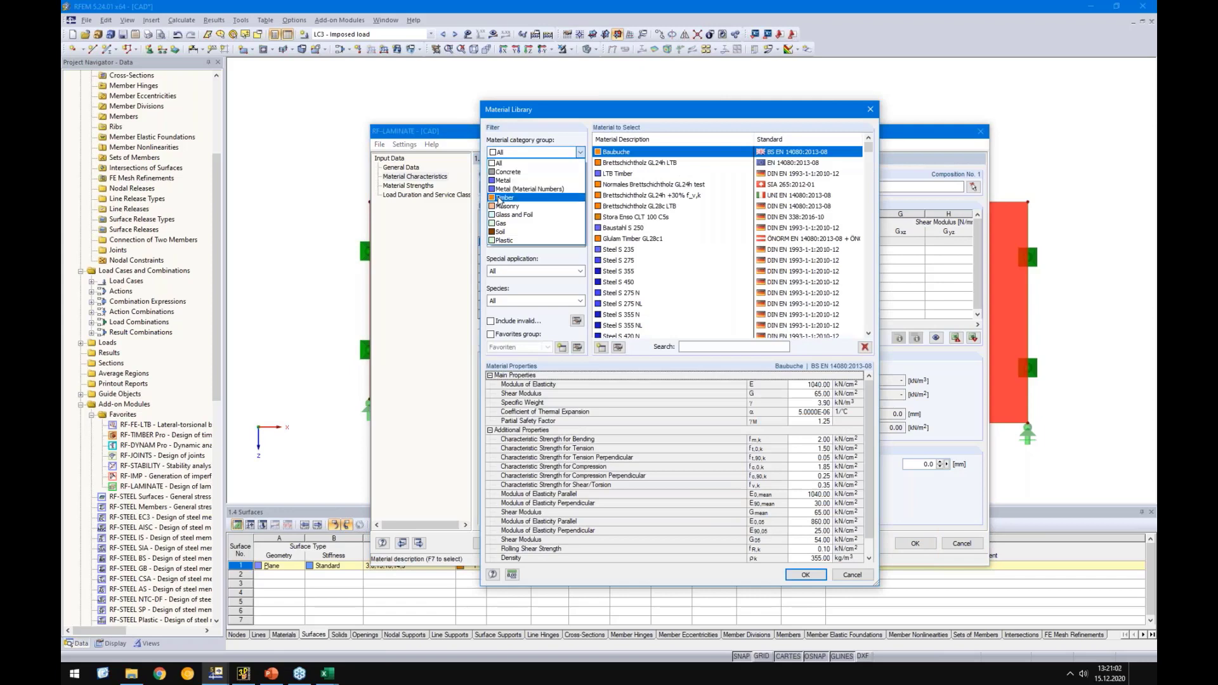
{"action": "left_click", "coordinate": [508, 197]}
{"action": "left_click", "coordinate": [511, 182]}
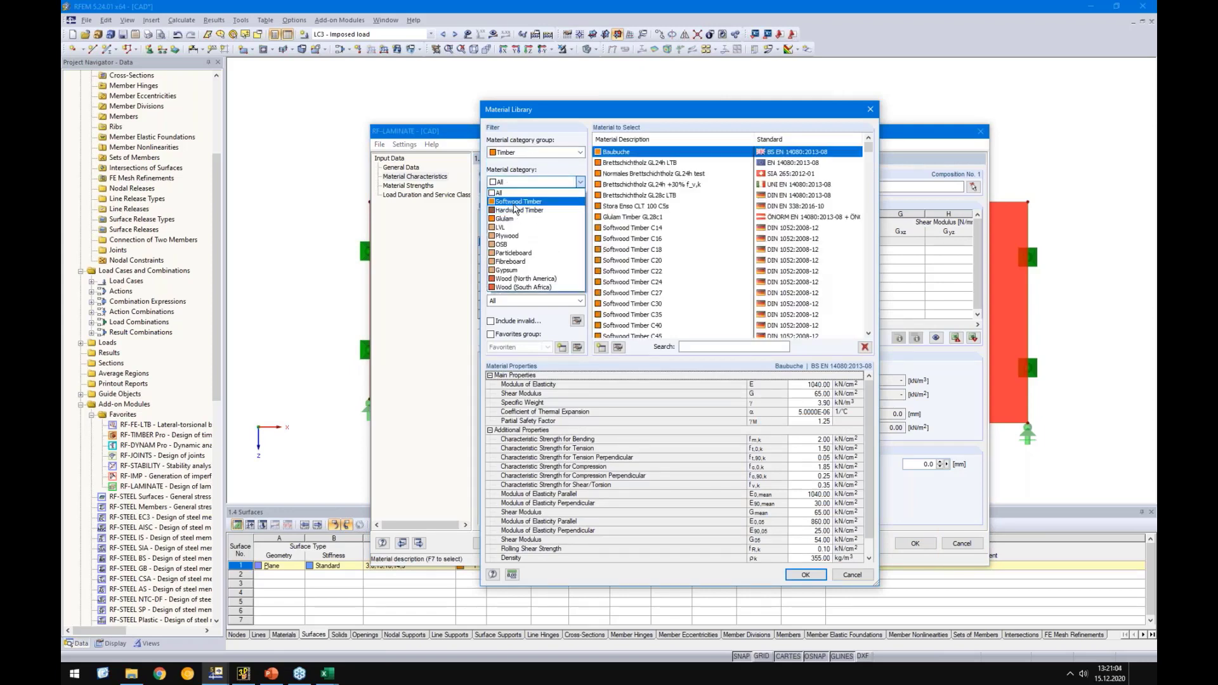
{"action": "left_click", "coordinate": [514, 203]}
{"action": "left_click", "coordinate": [517, 211]}
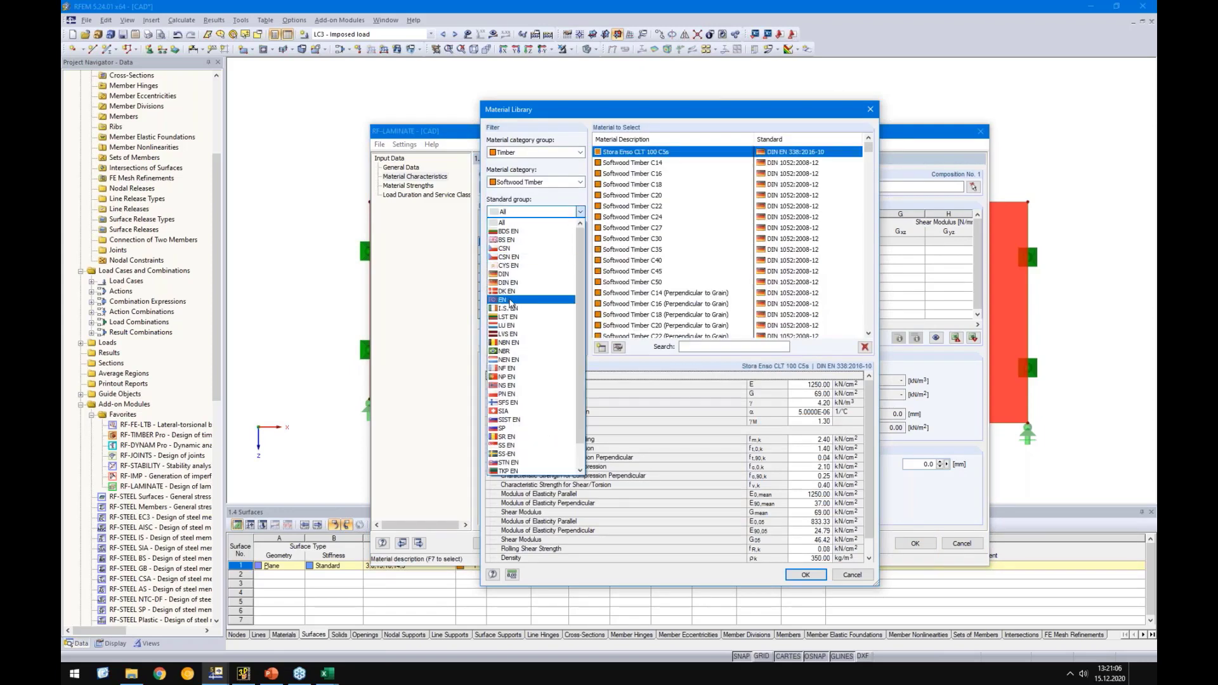
{"action": "left_click", "coordinate": [511, 301]}
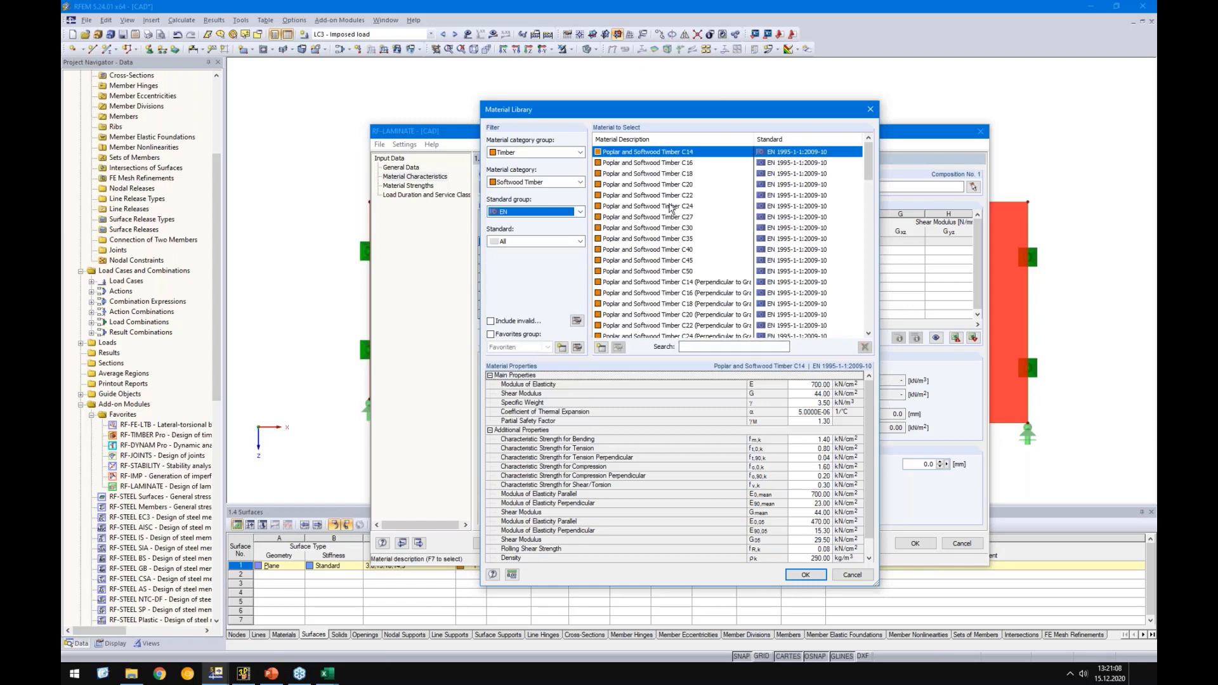
{"action": "left_click", "coordinate": [578, 242]}
{"action": "left_click", "coordinate": [527, 266]}
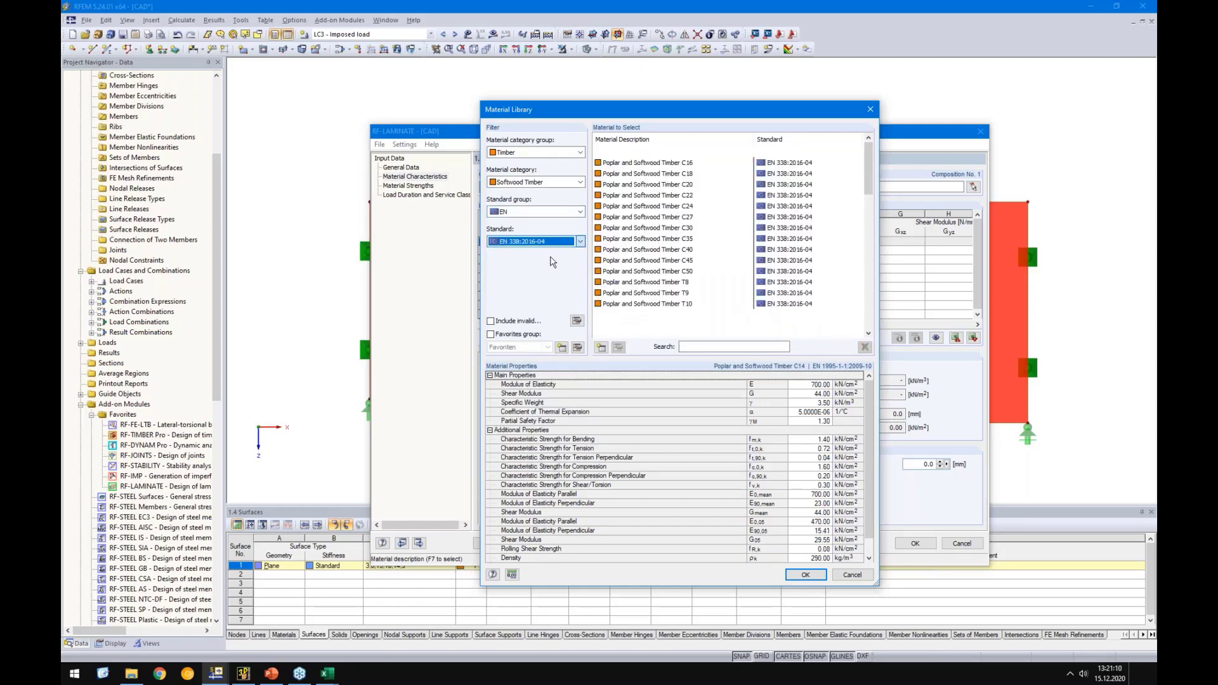
{"action": "left_click", "coordinate": [682, 211]}
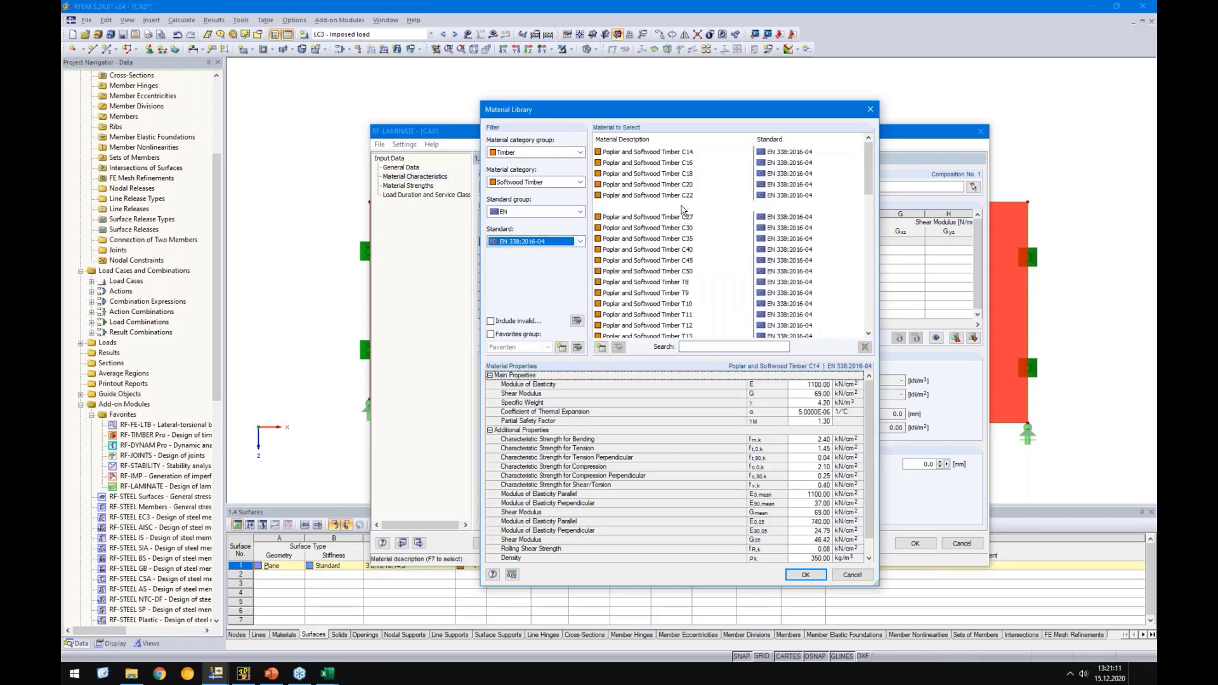
{"action": "left_click", "coordinate": [805, 574]}
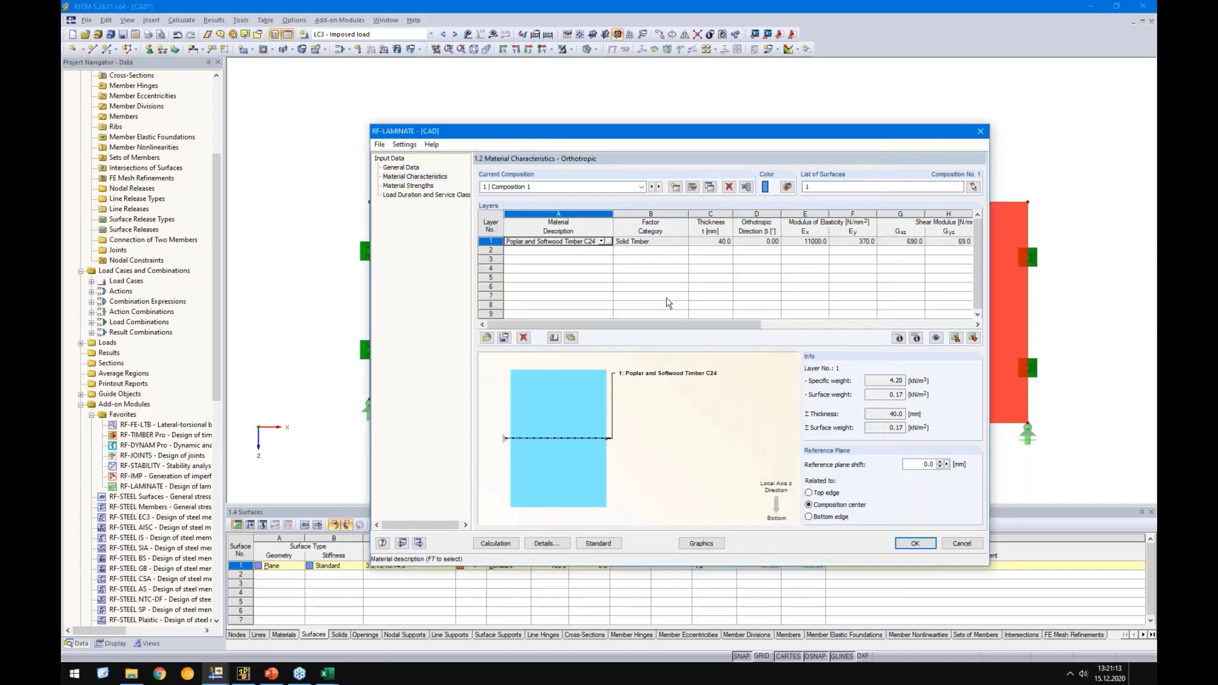
Set the factor category of layer 1 to Cross Laminated Timber and check its thickness and stiffness properties
{"action": "left_click", "coordinate": [664, 243]}
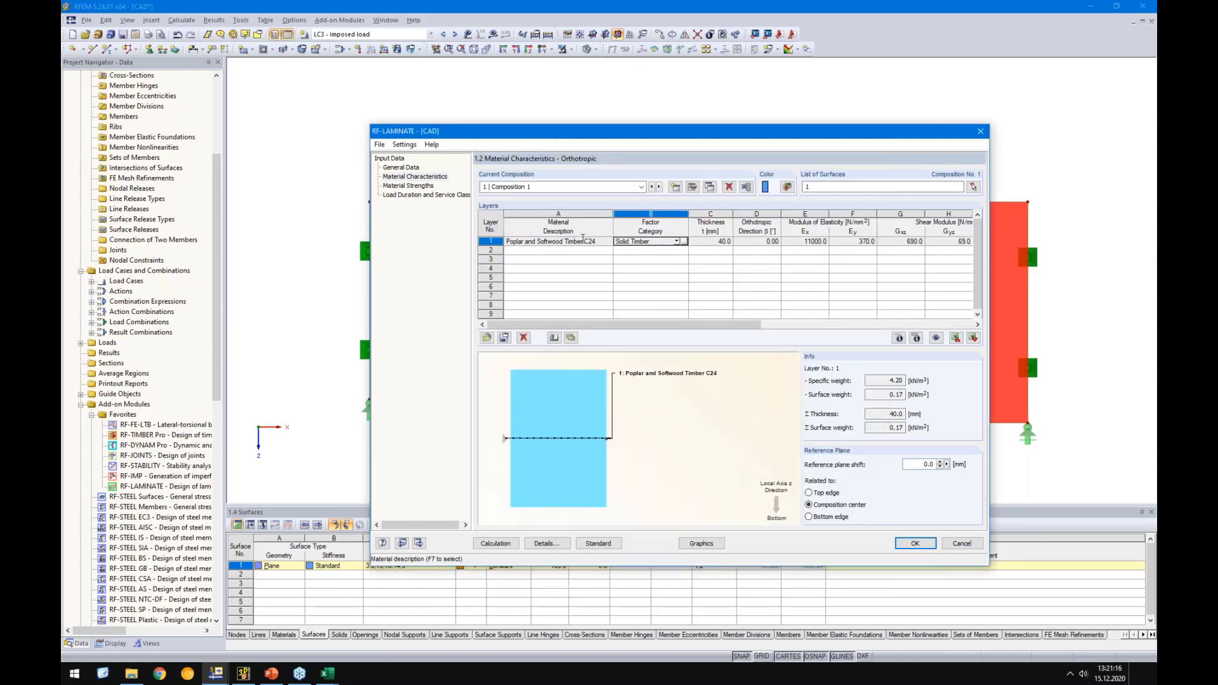
{"action": "left_click", "coordinate": [677, 241]}
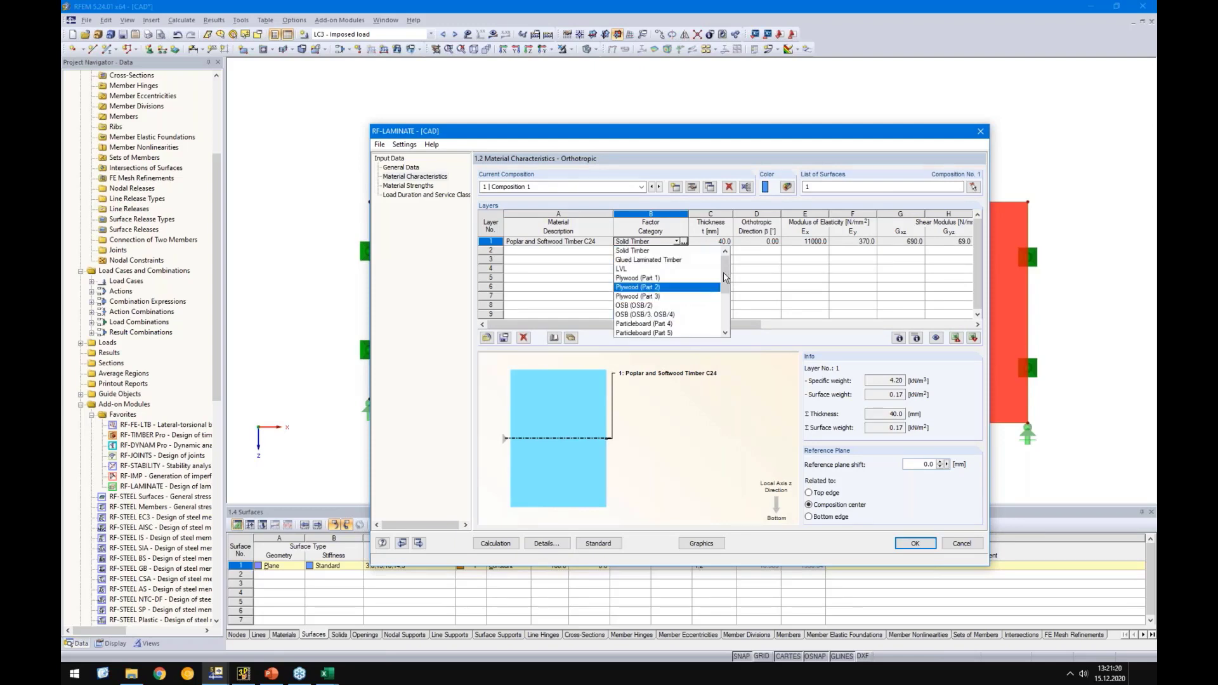
{"action": "left_click_drag", "start_coordinate": [725, 277], "coordinate": [725, 320]}
{"action": "left_click", "coordinate": [657, 333]}
{"action": "left_click", "coordinate": [708, 290]}
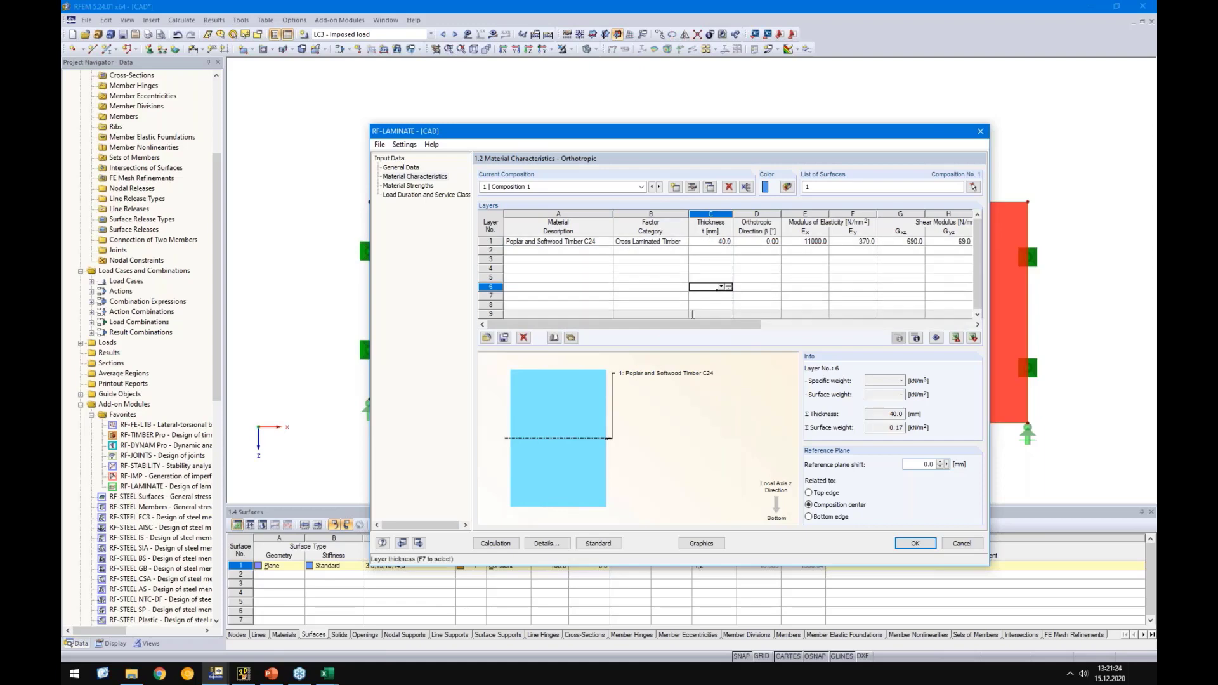
{"action": "left_click", "coordinate": [707, 241]}
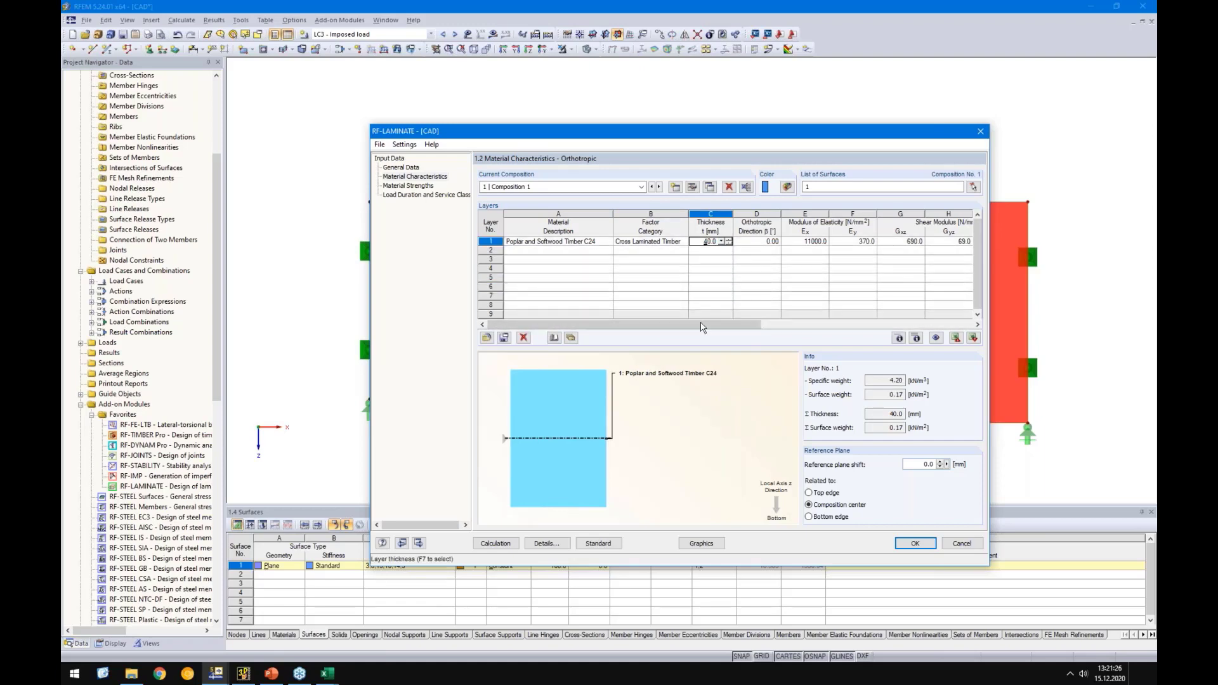
{"action": "left_click_drag", "start_coordinate": [703, 325], "coordinate": [778, 327]}
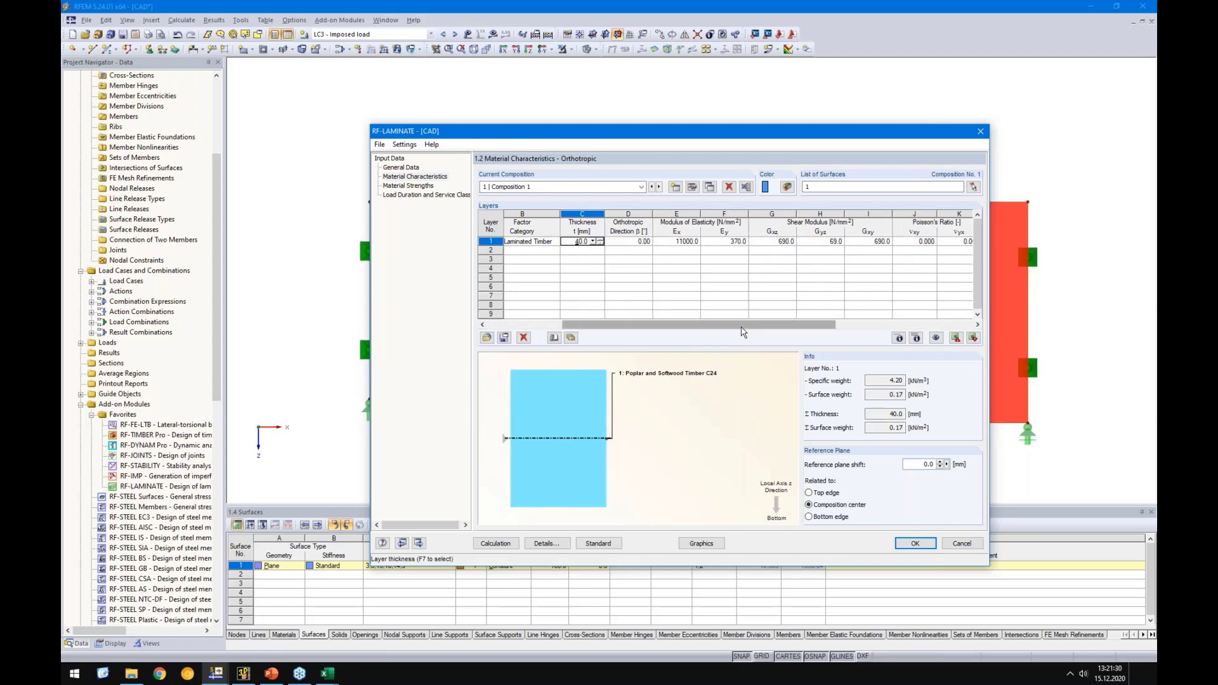
{"action": "left_click_drag", "start_coordinate": [747, 325], "coordinate": [666, 325]}
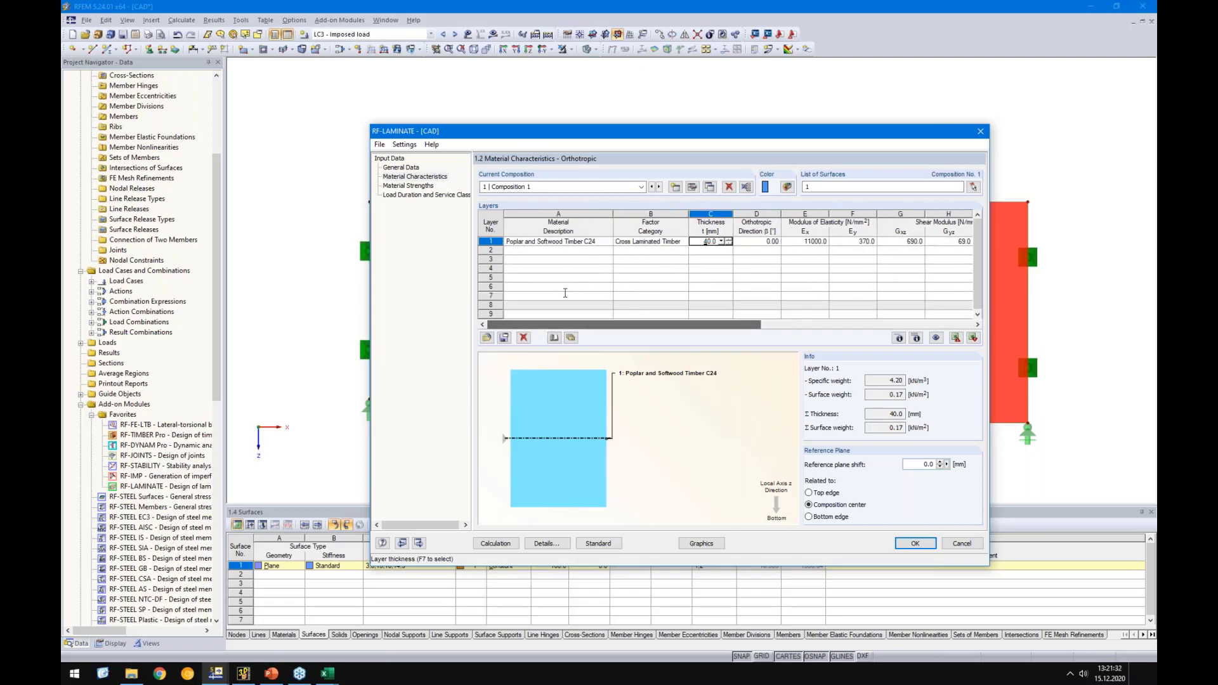
Copy the layer 1 definition into layers 2 to 5 for a five-layer composition
{"action": "left_click", "coordinate": [543, 251]}
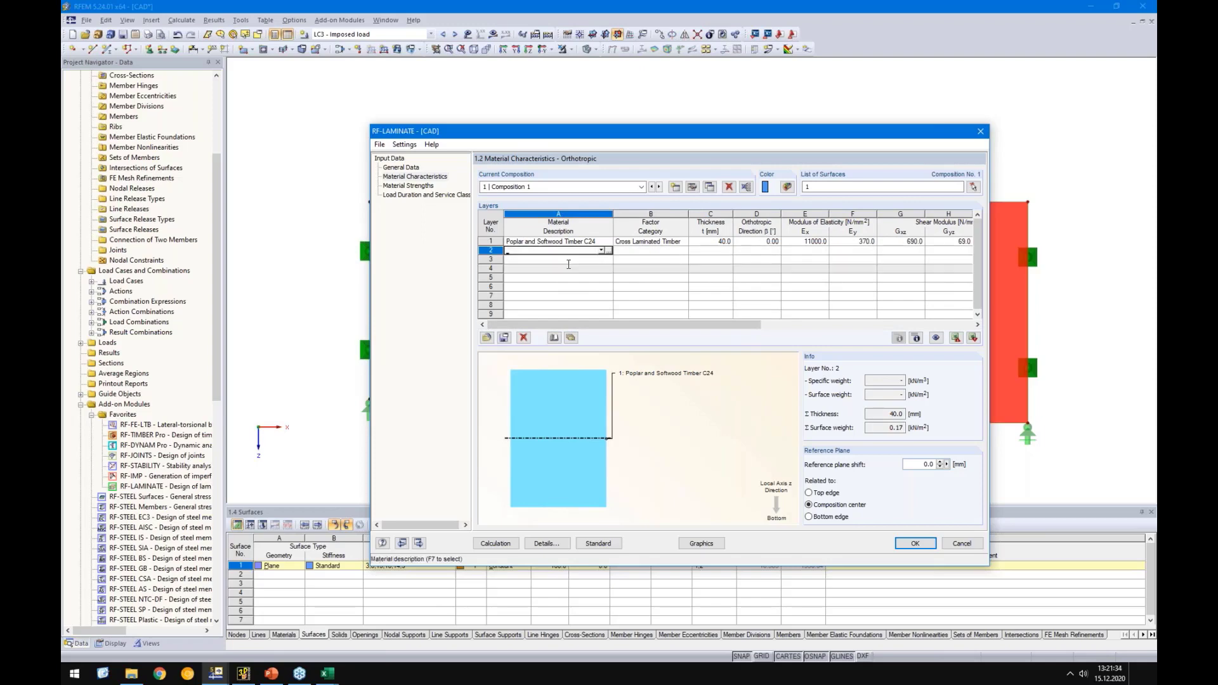
{"action": "key", "text": "F8"}
{"action": "key", "text": "Down"}
{"action": "key", "text": "F8"}
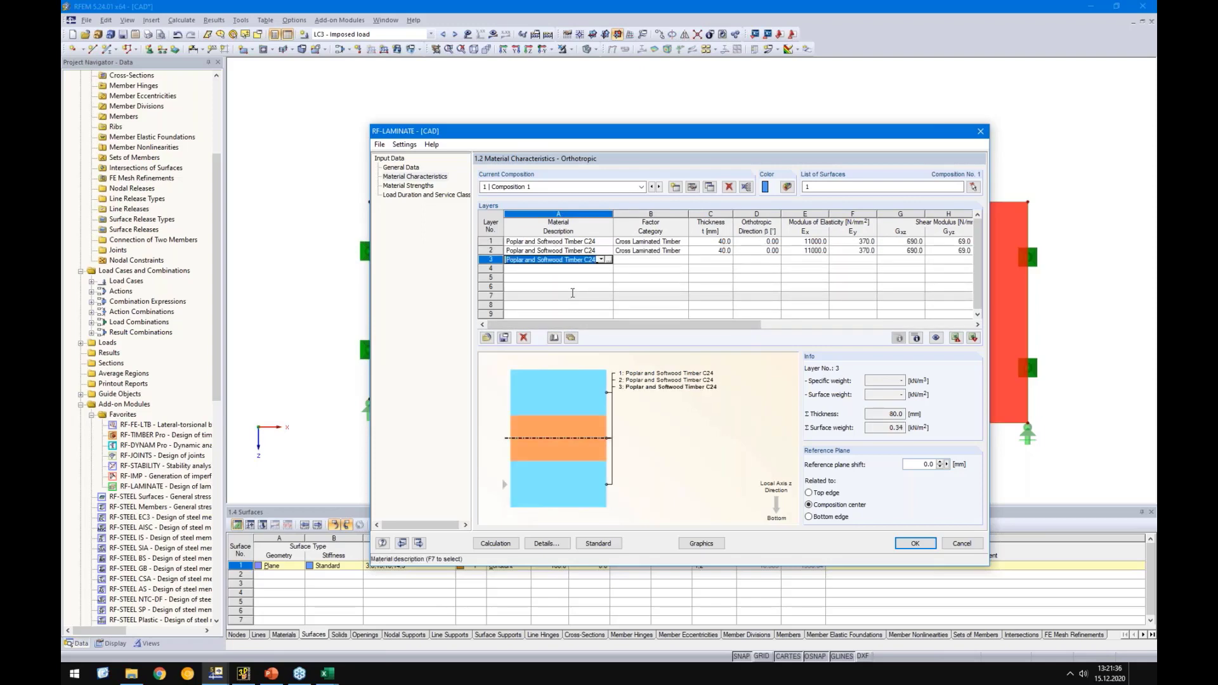
{"action": "key", "text": "Down"}
{"action": "key", "text": "F8"}
{"action": "key", "text": "Down"}
{"action": "key", "text": "F8"}
{"action": "key", "text": "Down"}
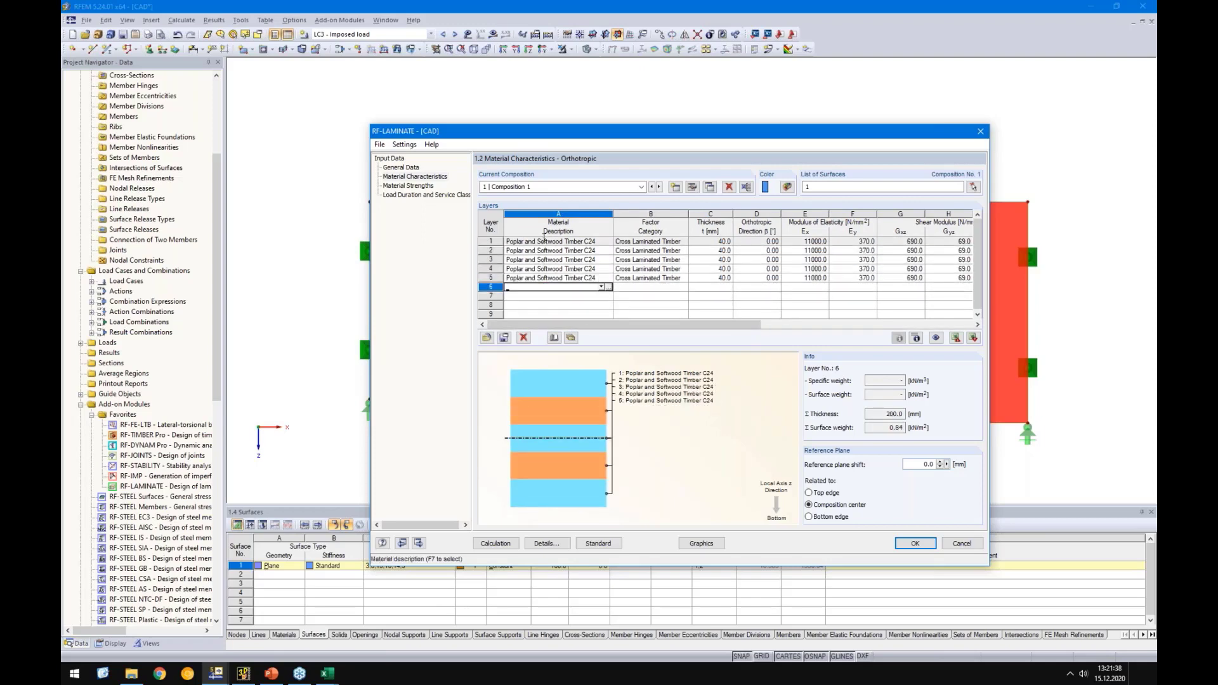
Set the orthotropic direction of layers 2 and 4 to 90°, moving the module window so the wall stays in view
{"action": "left_click", "coordinate": [544, 243]}
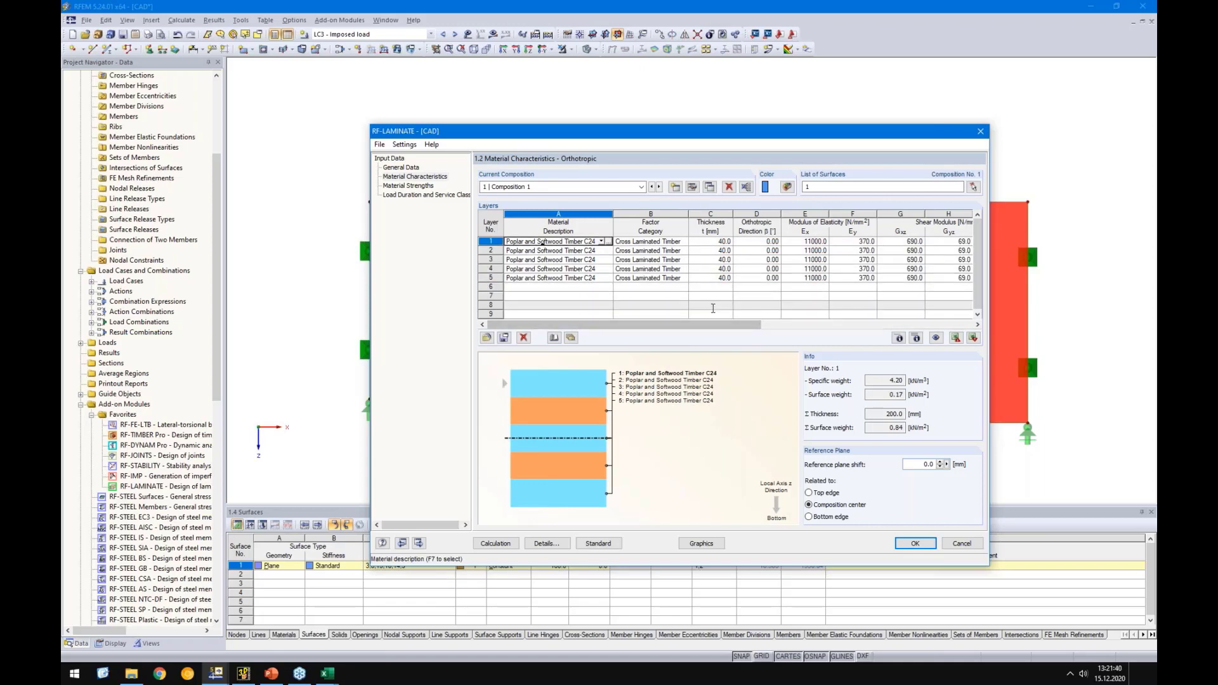
{"action": "left_click", "coordinate": [756, 243]}
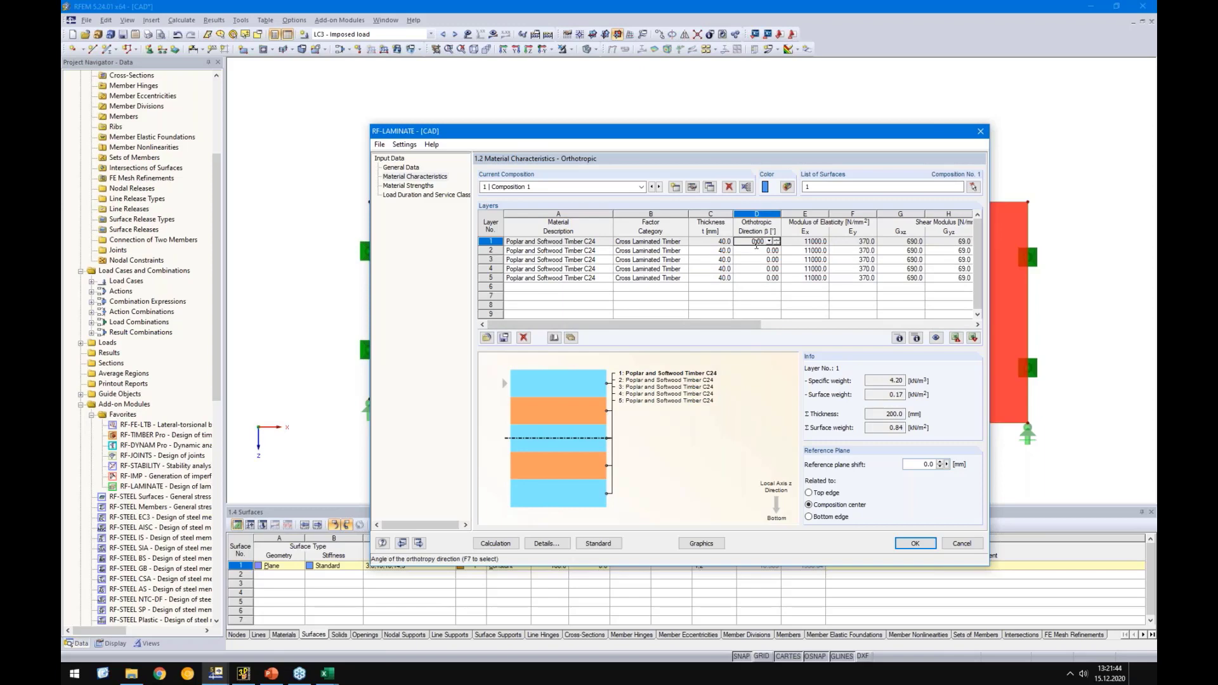
{"action": "left_click_drag", "start_coordinate": [740, 139], "coordinate": [659, 367]}
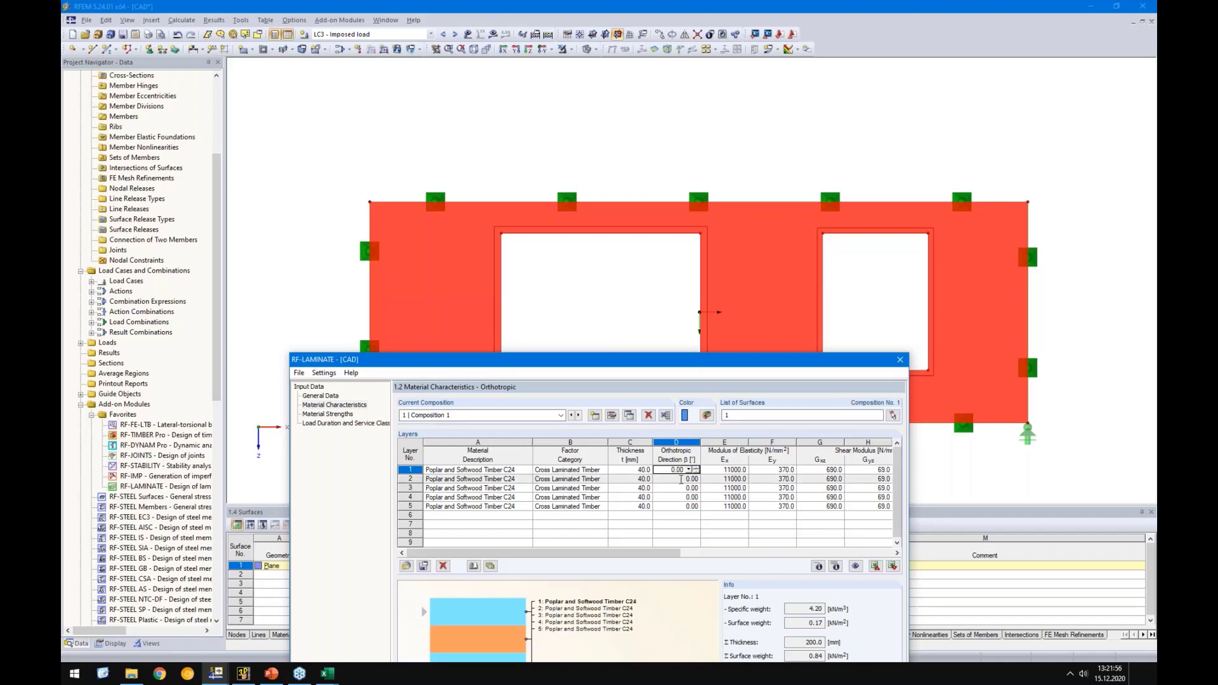
{"action": "left_click", "coordinate": [681, 479]}
{"action": "type", "text": "9"}
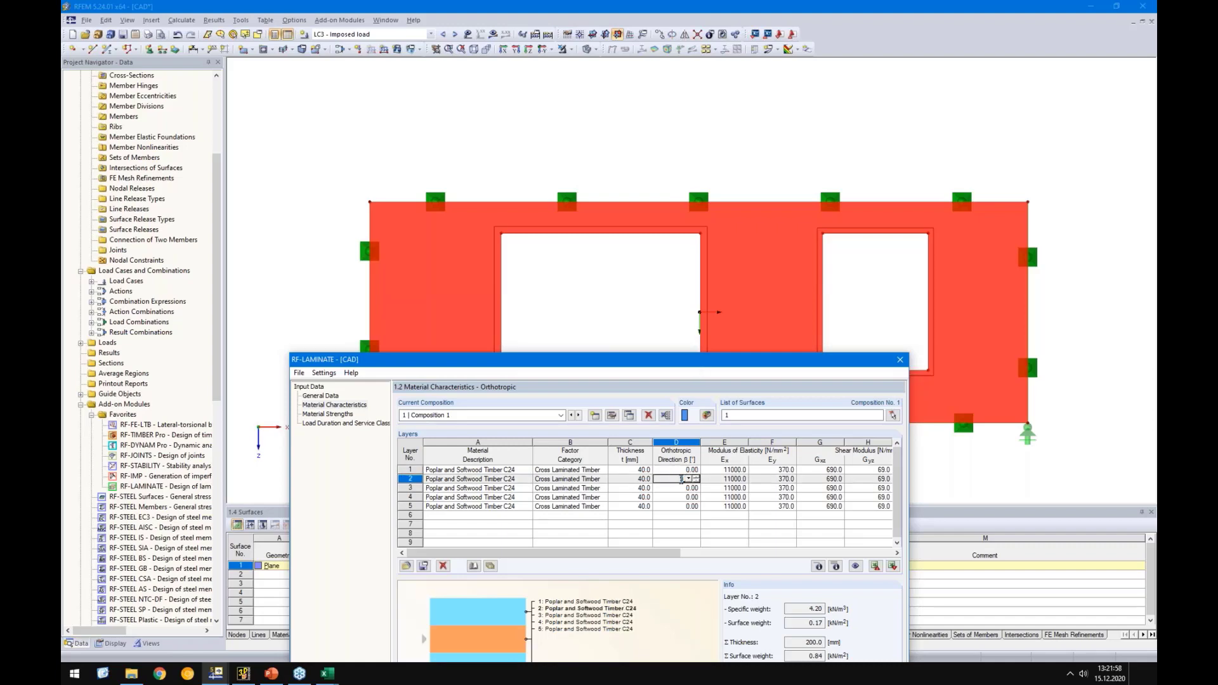
{"action": "type", "text": "0"}
{"action": "key", "text": "Return"}
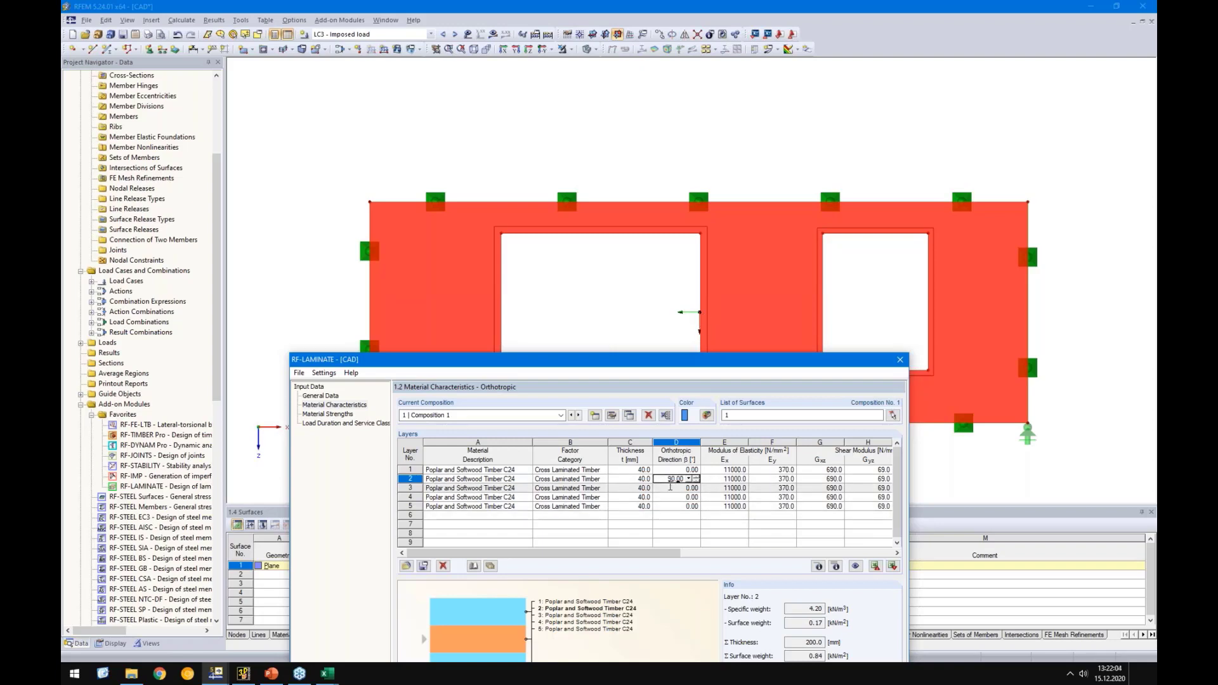
{"action": "left_click", "coordinate": [672, 497]}
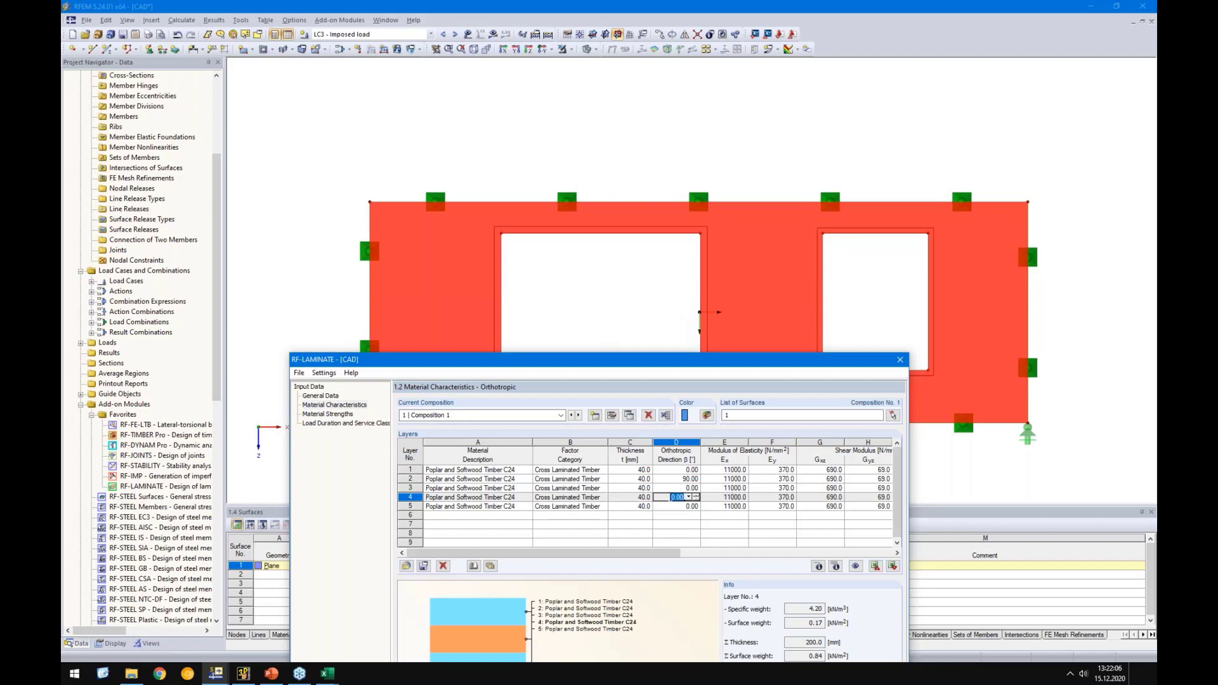
{"action": "type", "text": "90"}
{"action": "left_click", "coordinate": [631, 524]}
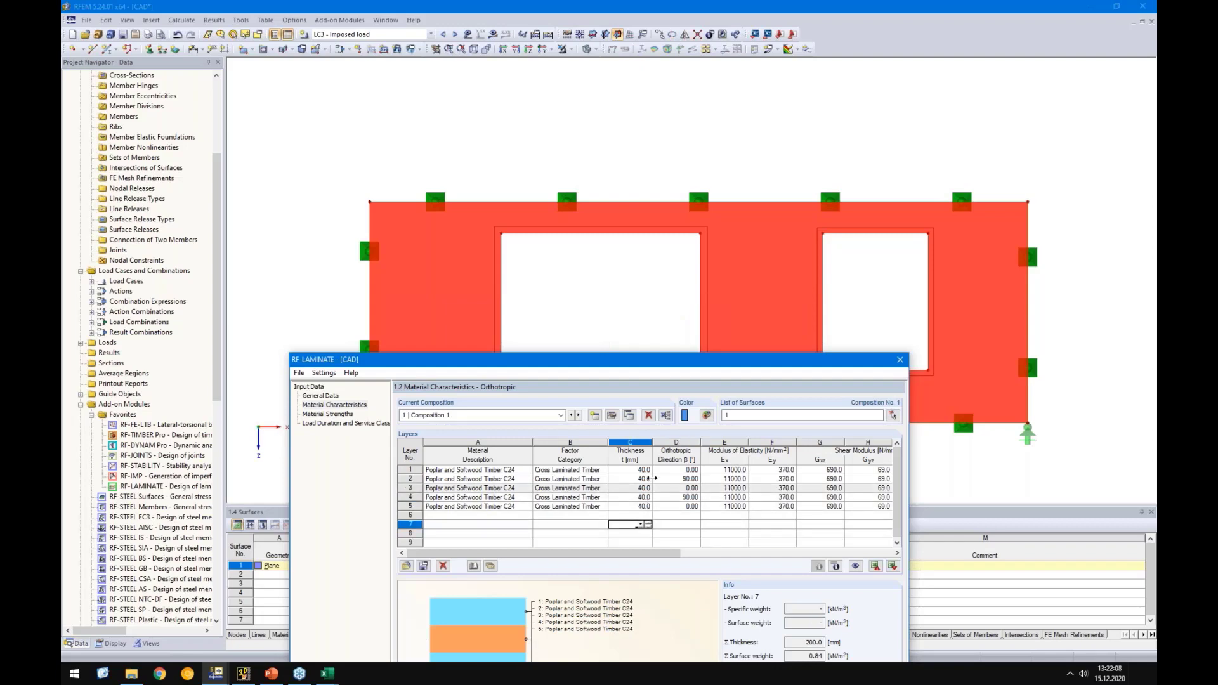
In the material strengths of layer 1, set the shear strengths fxy,k and fv,k to 2 and fR,k to 1 N/mm²
{"action": "left_click", "coordinate": [327, 414]}
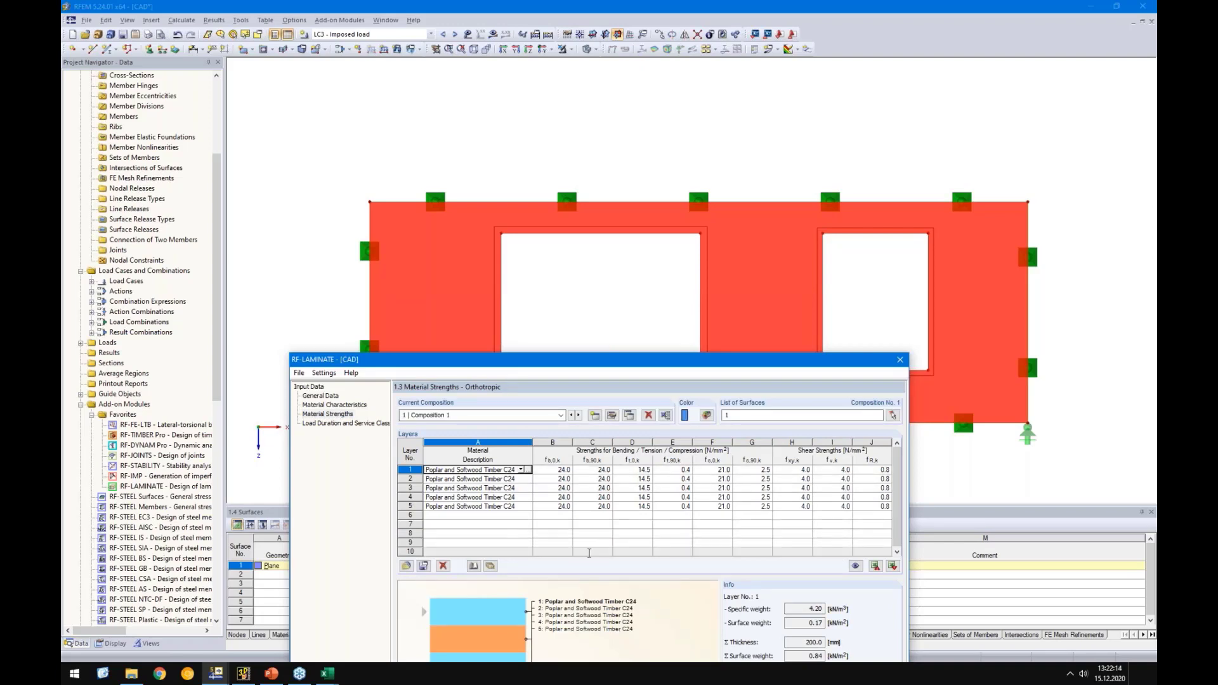
{"action": "left_click", "coordinate": [778, 469]}
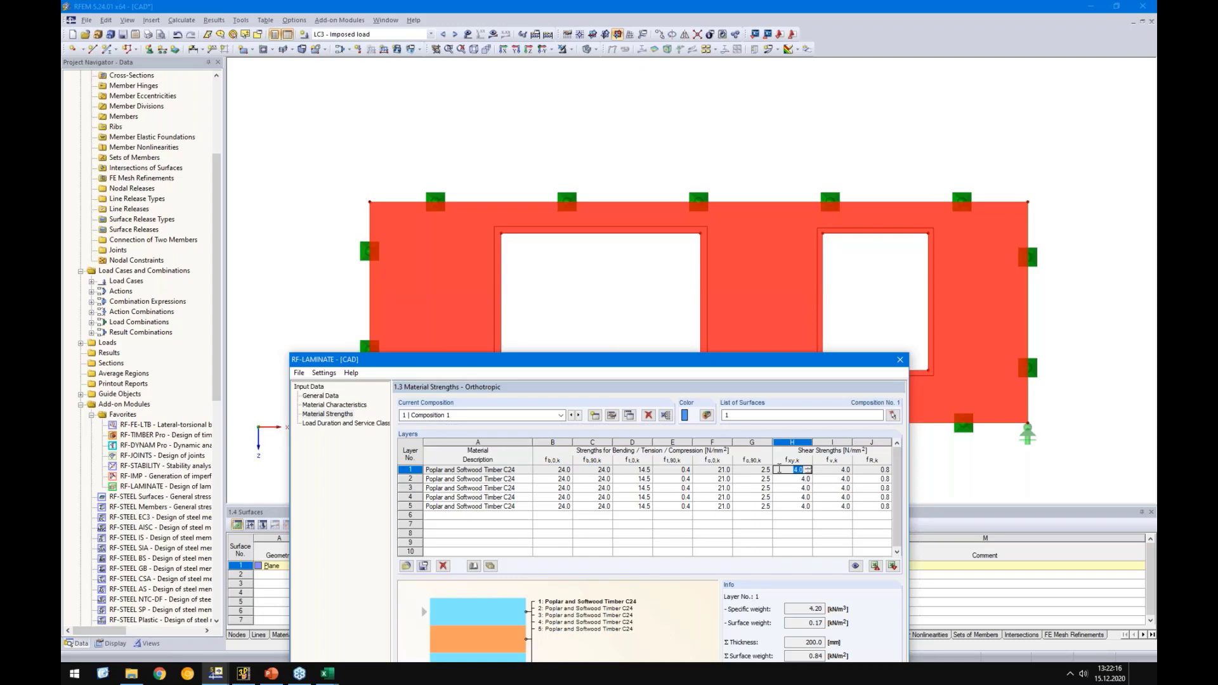
{"action": "type", "text": "2"}
{"action": "key", "text": "Tab"}
{"action": "type", "text": "2"}
{"action": "left_click", "coordinate": [831, 542]}
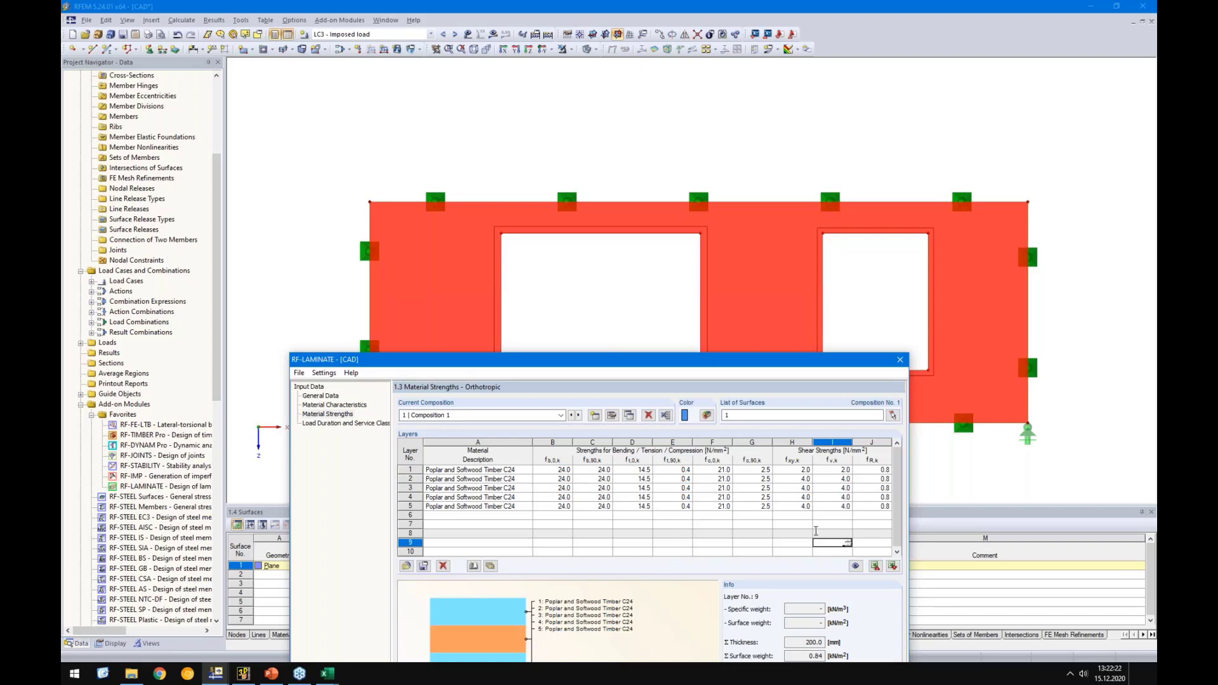
{"action": "left_click", "coordinate": [864, 470]}
{"action": "type", "text": "1"}
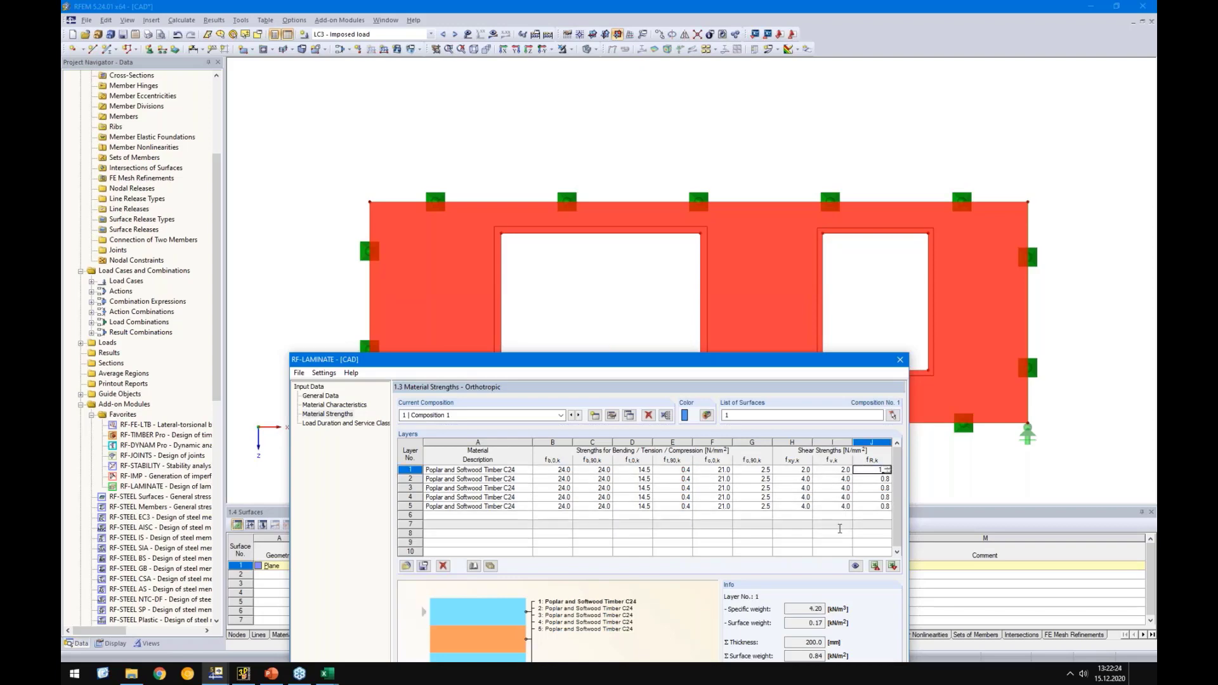
{"action": "left_click", "coordinate": [829, 533]}
Apply the shear strengths of layer 1 to all five layers
{"action": "left_click_drag", "start_coordinate": [791, 470], "coordinate": [877, 506]}
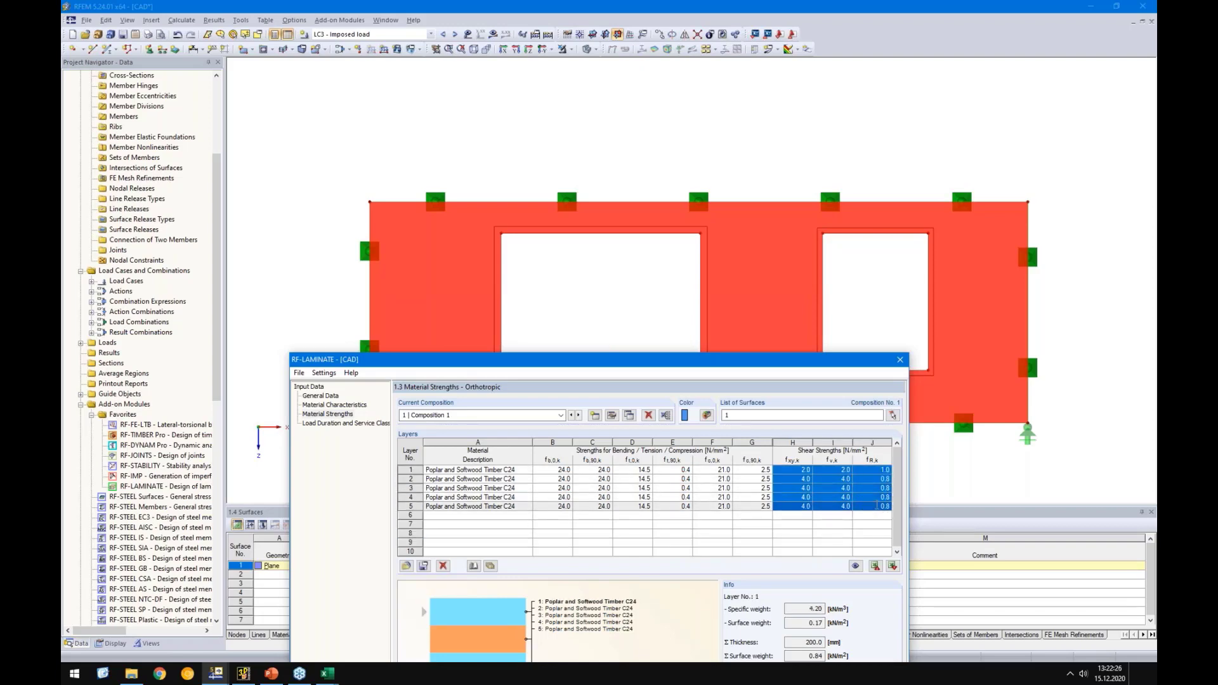
{"action": "right_click", "coordinate": [877, 507]}
{"action": "left_click", "coordinate": [899, 454]}
{"action": "left_click", "coordinate": [805, 533]}
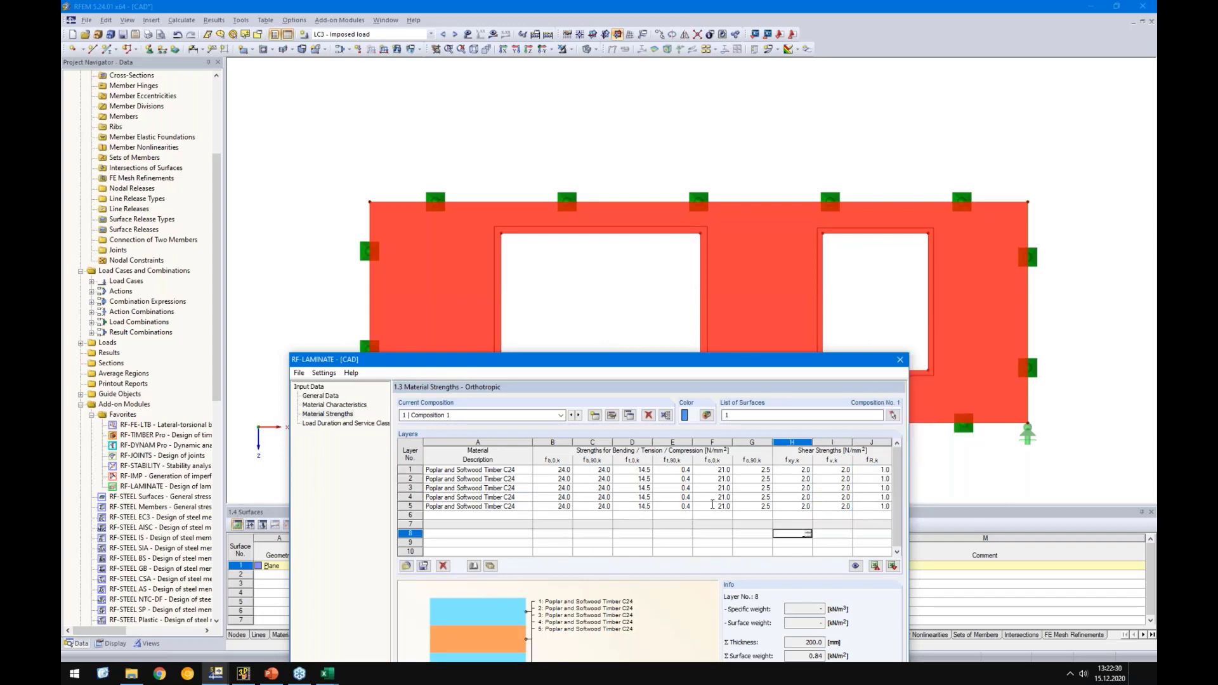
Review the load duration and service class settings, and examine the extended stiffness matrix elements of Composition 1 alongside its layer table
{"action": "left_click", "coordinate": [346, 423]}
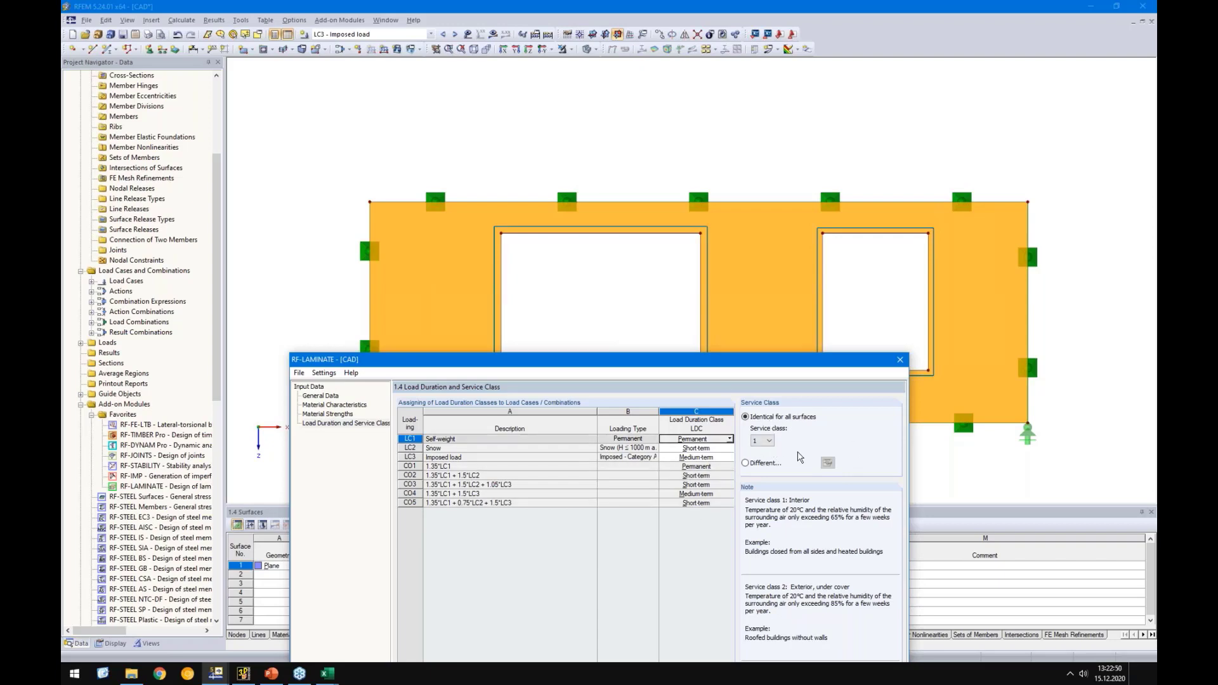
{"action": "left_click_drag", "start_coordinate": [753, 359], "coordinate": [821, 176]}
{"action": "left_click", "coordinate": [404, 226]}
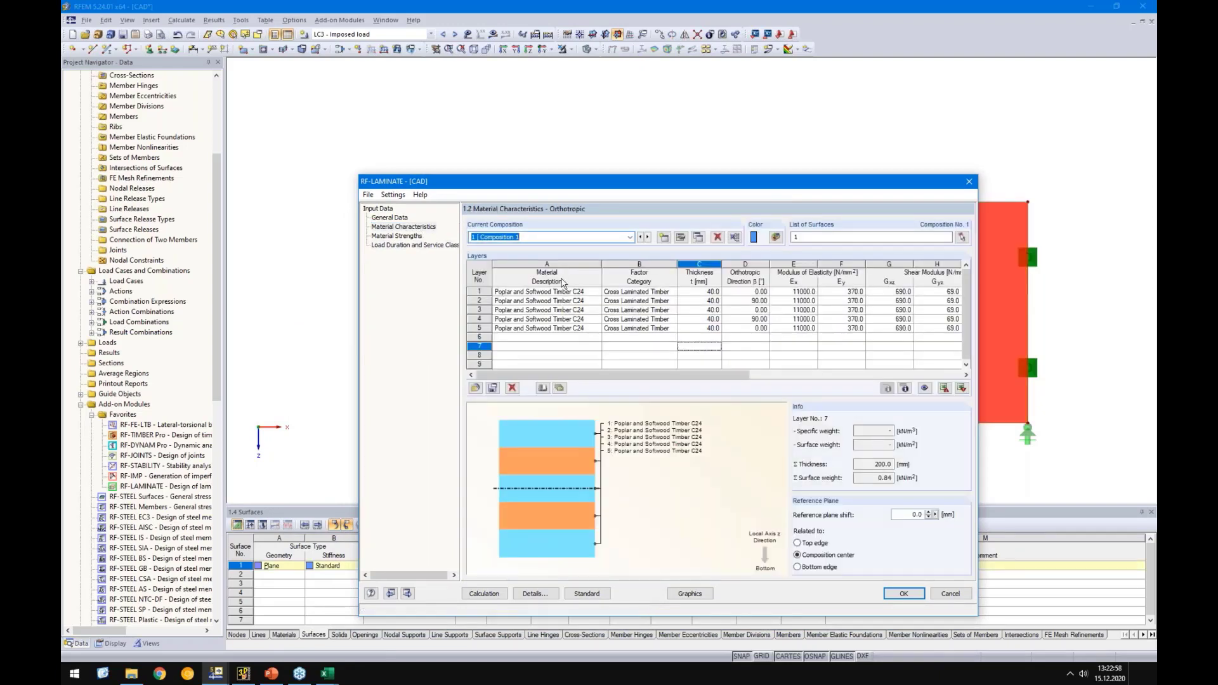
{"action": "left_click", "coordinate": [905, 388]}
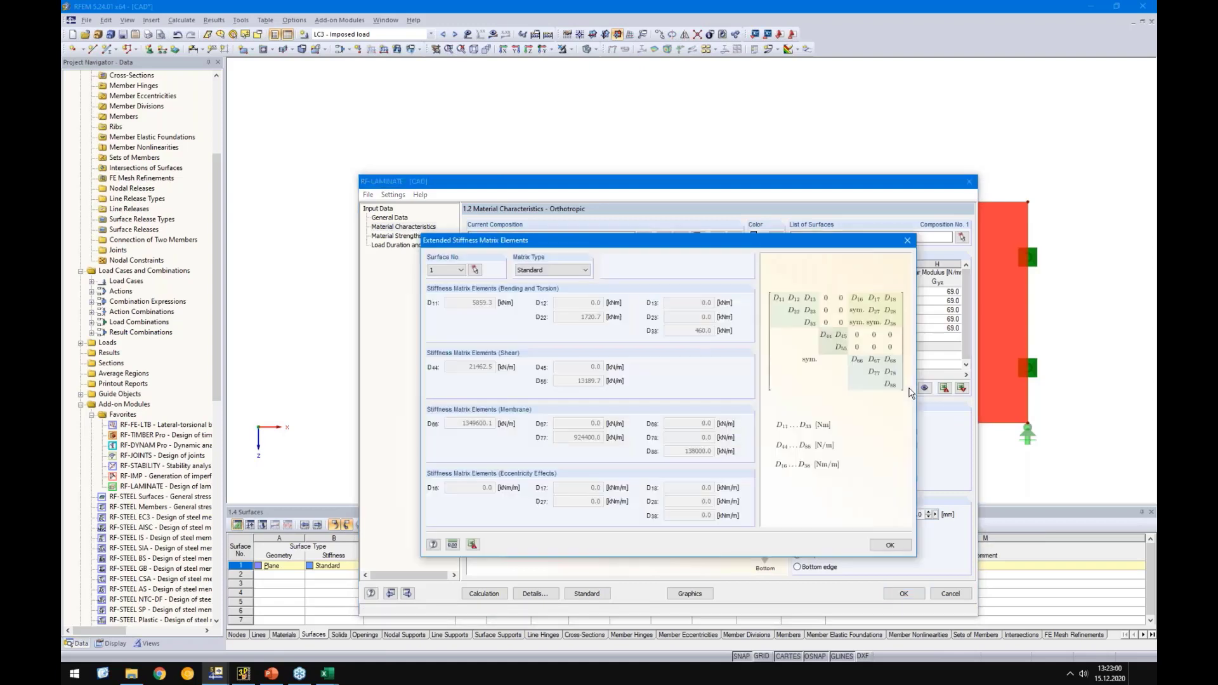
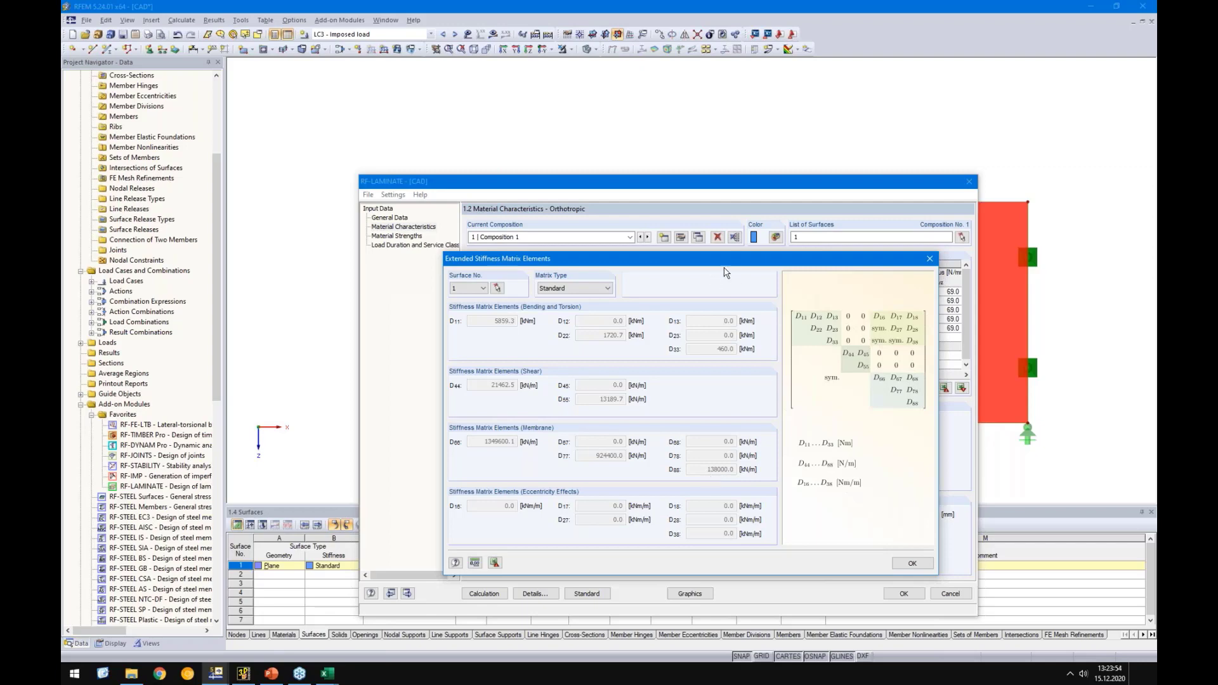
{"action": "left_click_drag", "start_coordinate": [729, 260], "coordinate": [749, 363]}
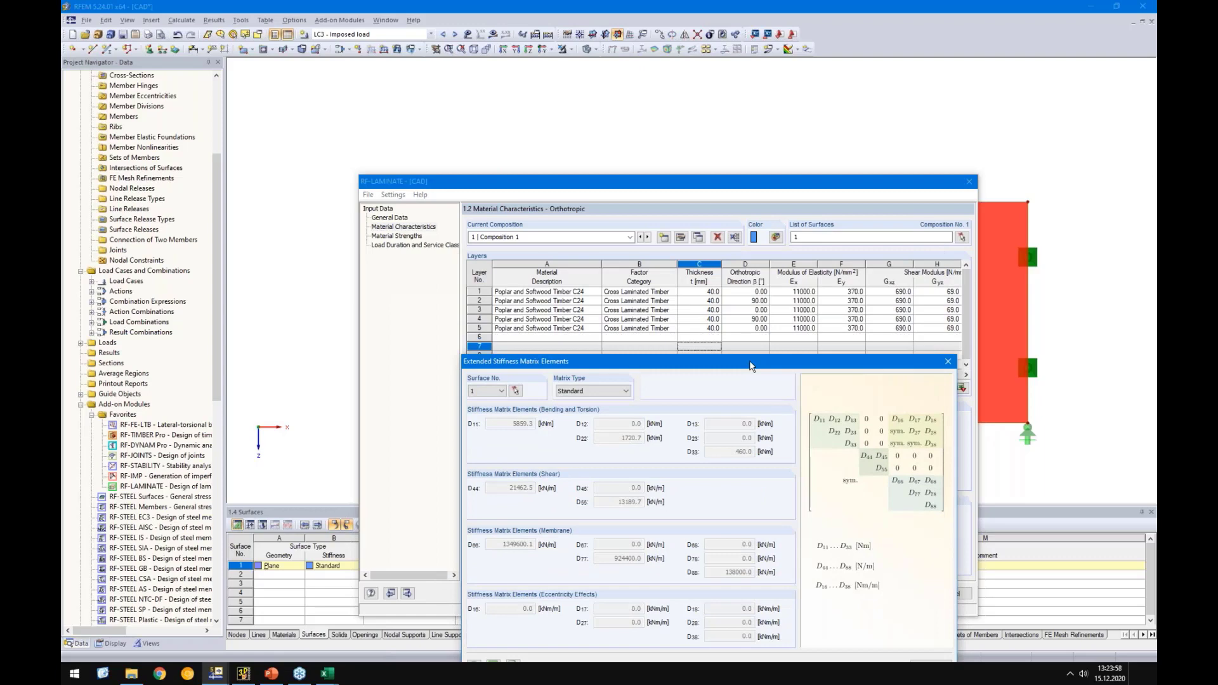
Close the extended stiffness matrix elements, and arrange the open Schubsteifigkeit and CAD models as main and secondary windows
{"action": "left_click_drag", "start_coordinate": [749, 357], "coordinate": [730, 242]}
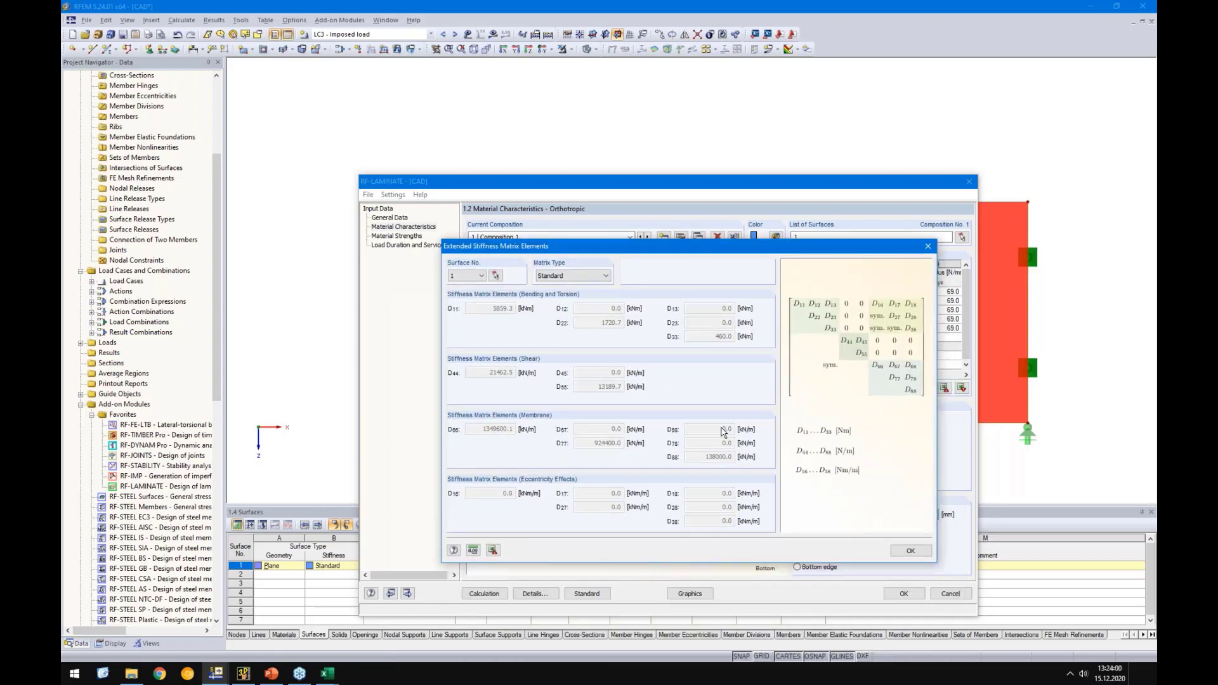
{"action": "left_click", "coordinate": [908, 550]}
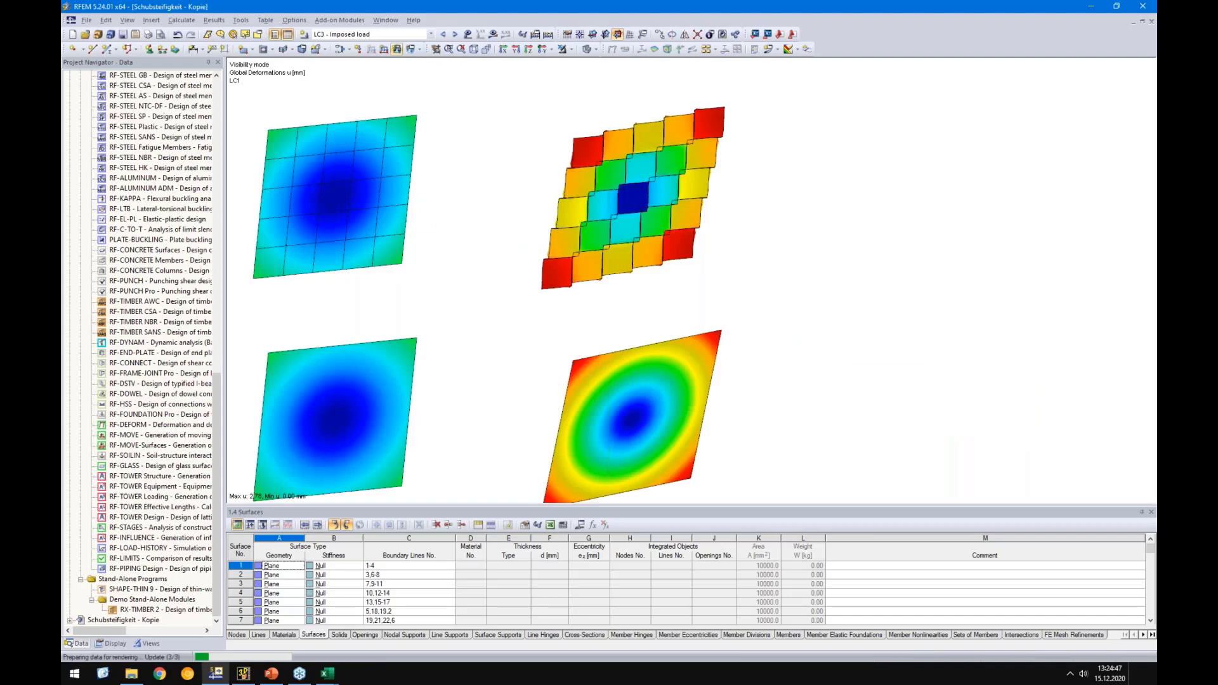
{"action": "left_click", "coordinate": [385, 20]}
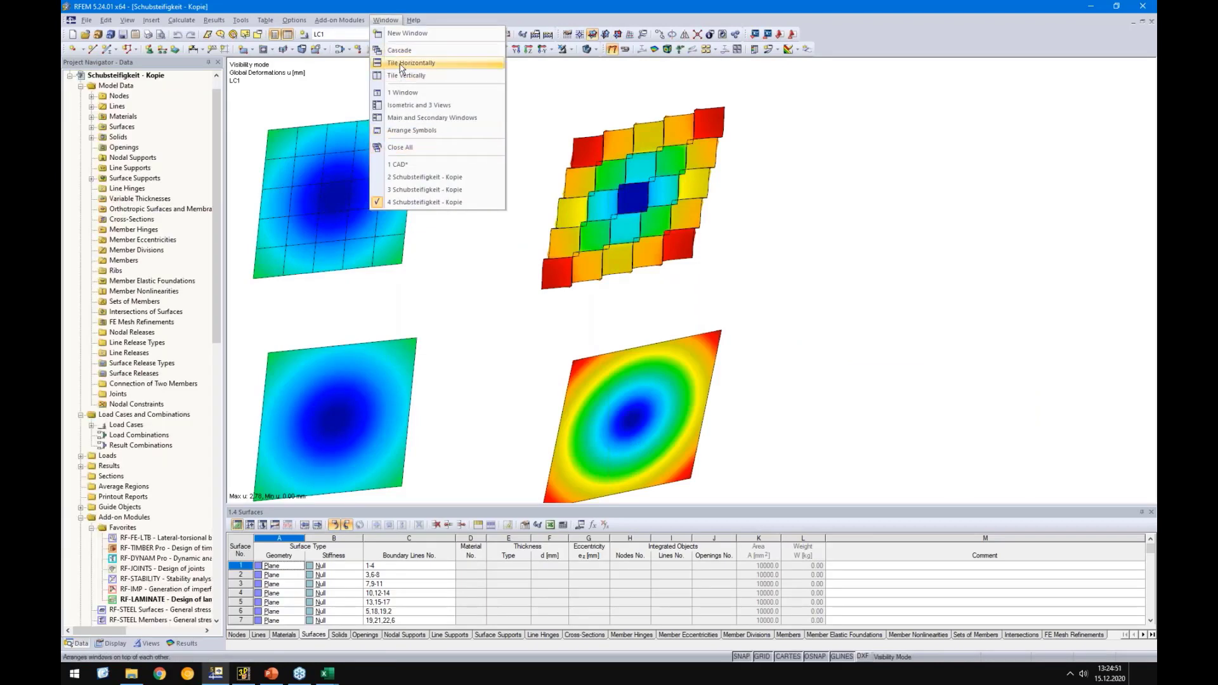
{"action": "left_click", "coordinate": [403, 118]}
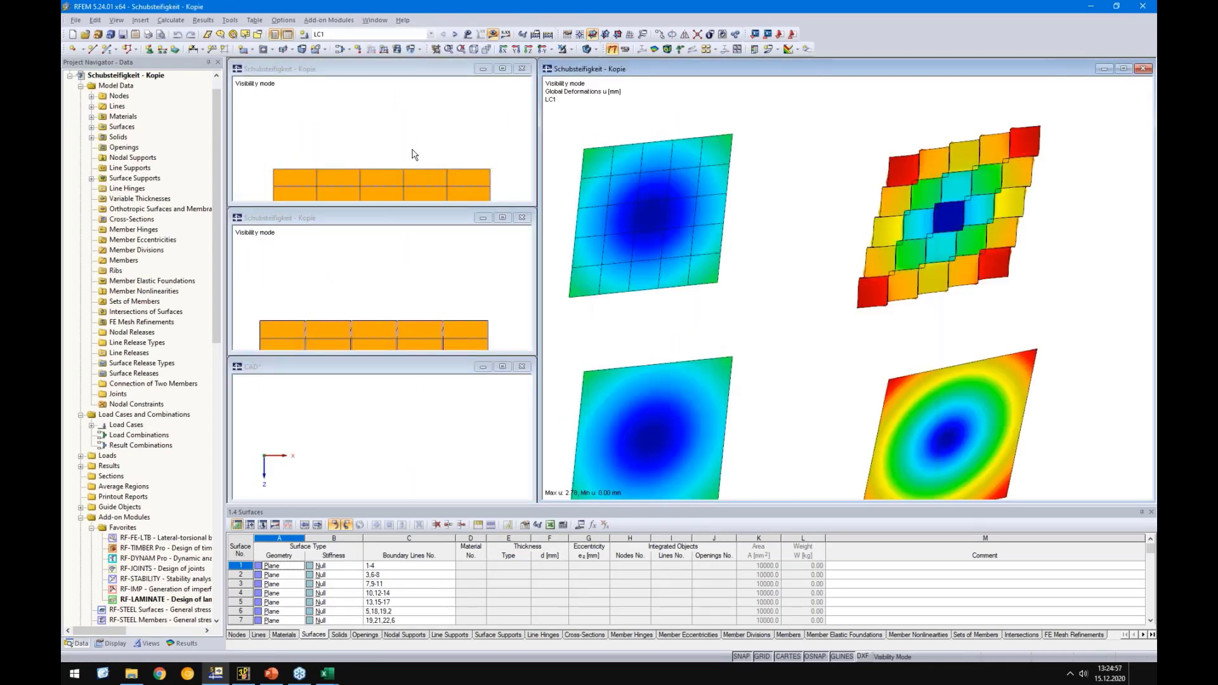
Examine the layered solid model without gaps between the boards, in a tilted 3D view and in the X direction
{"action": "left_click", "coordinate": [386, 231]}
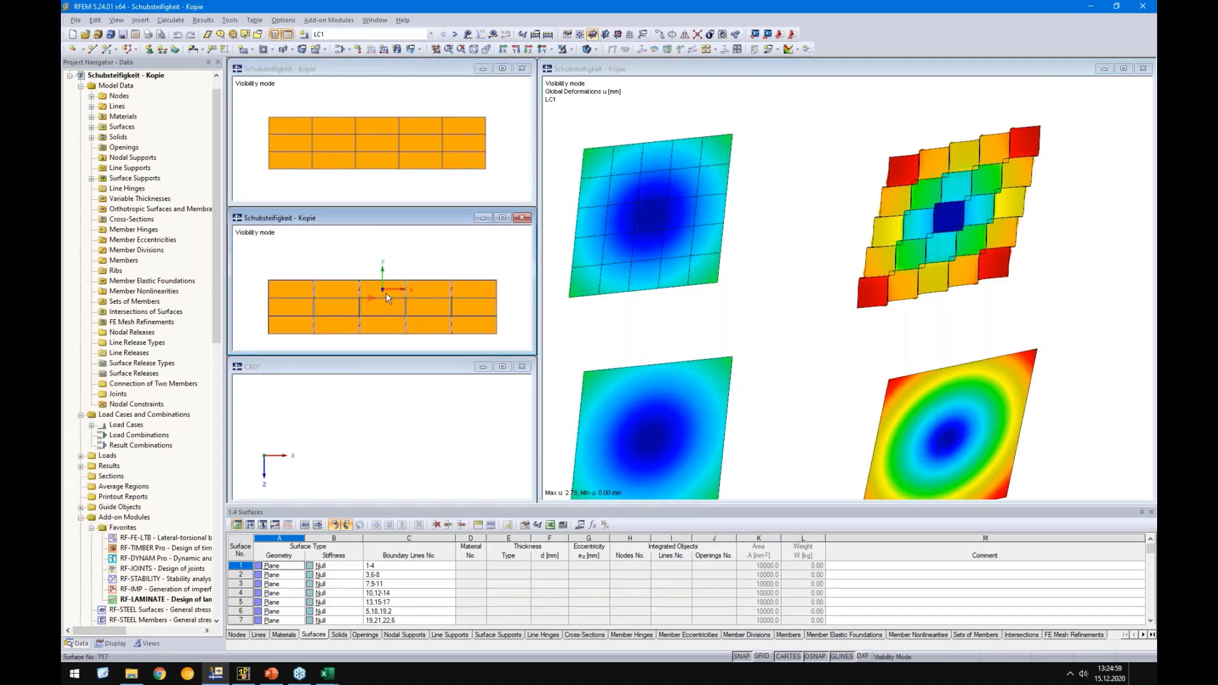
{"action": "middle_click_drag", "start_coordinate": [386, 294], "coordinate": [387, 278]}
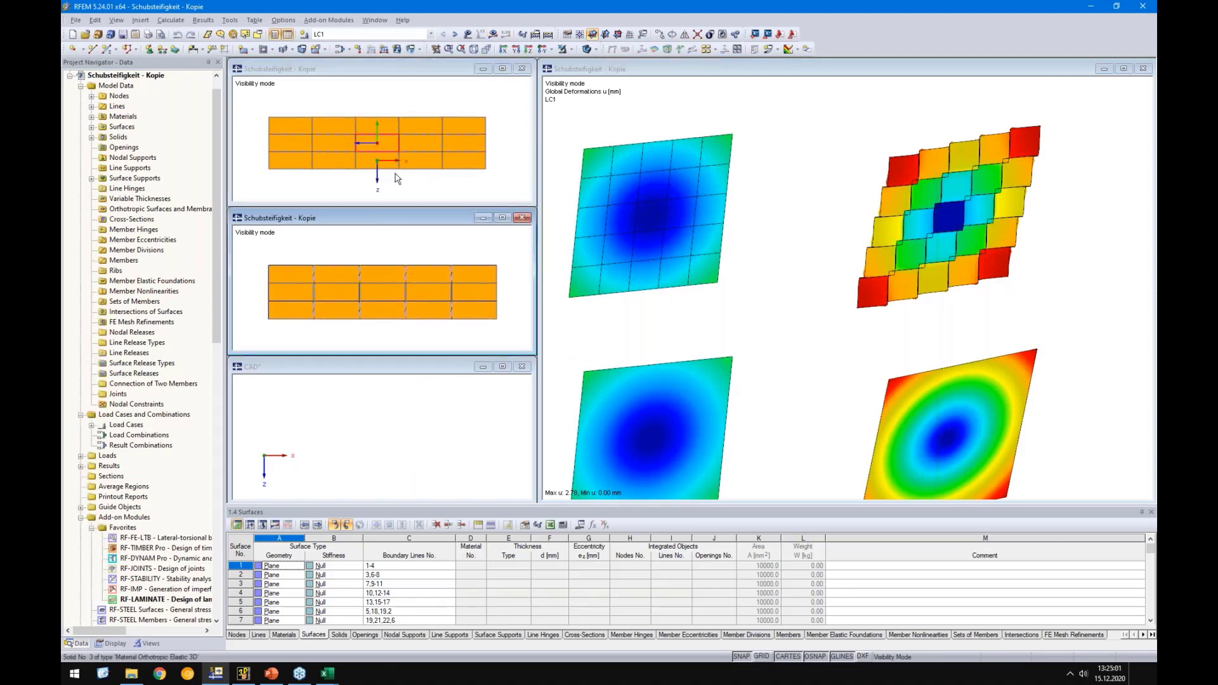
{"action": "middle_click", "coordinate": [490, 139]}
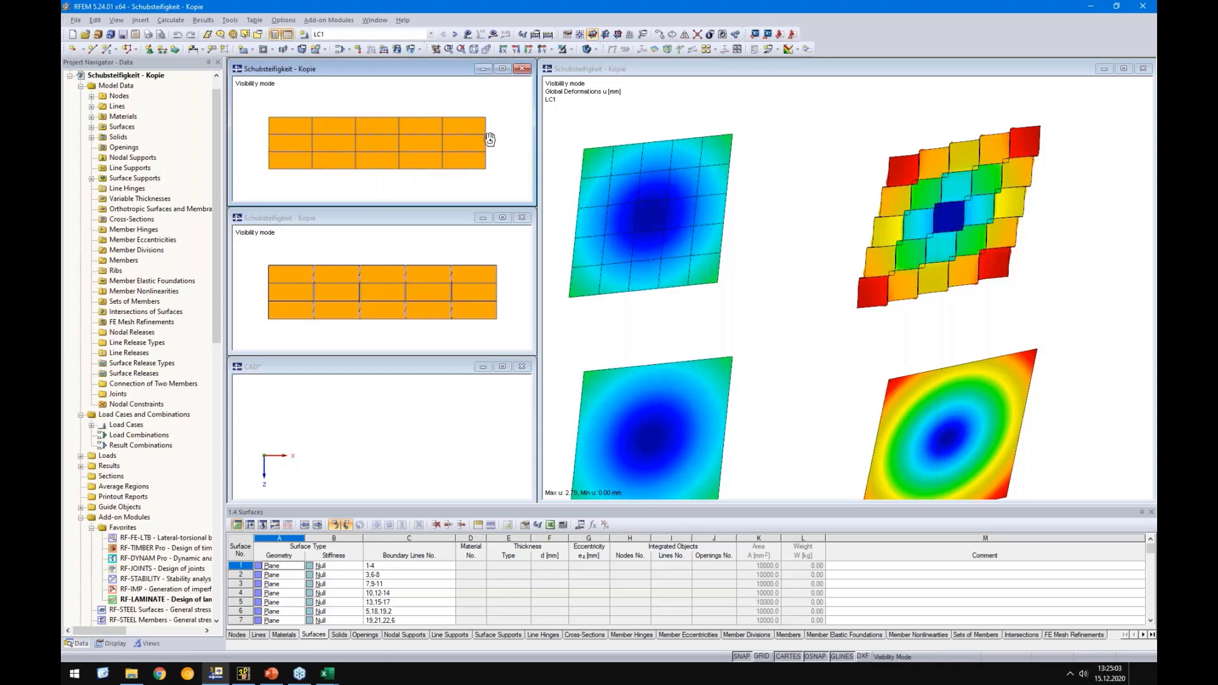
{"action": "middle_click_drag", "start_coordinate": [489, 139], "coordinate": [457, 168], "text": "ctrl"}
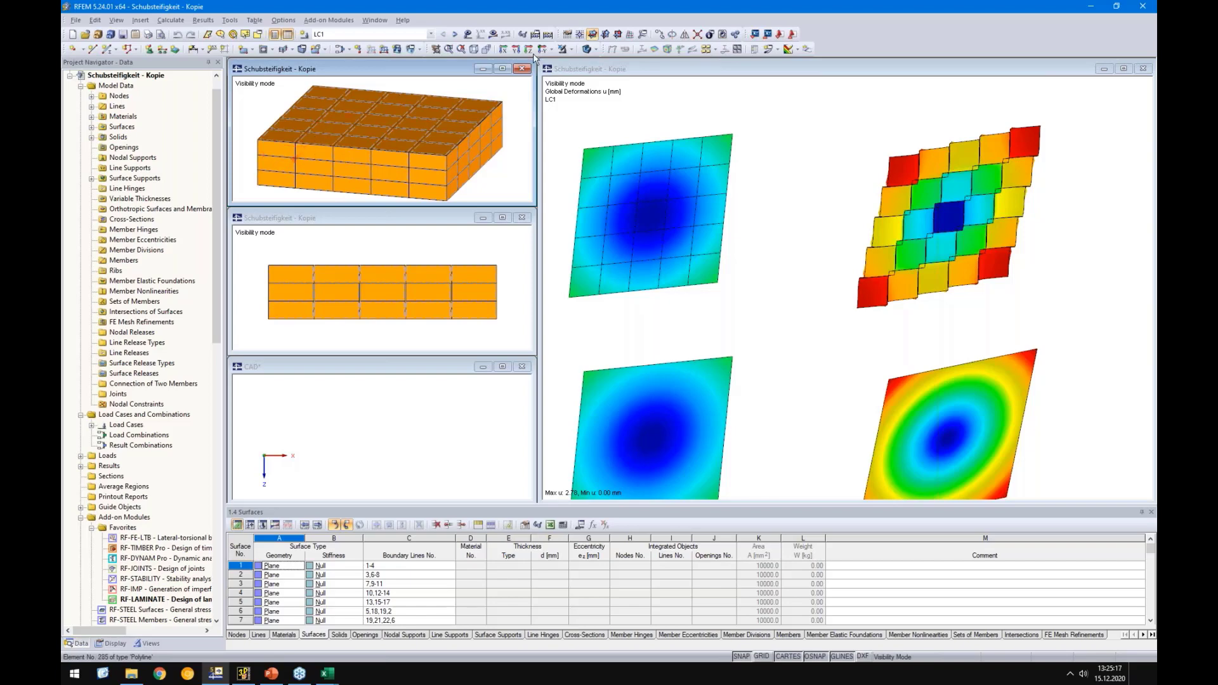
{"action": "left_click", "coordinate": [504, 50]}
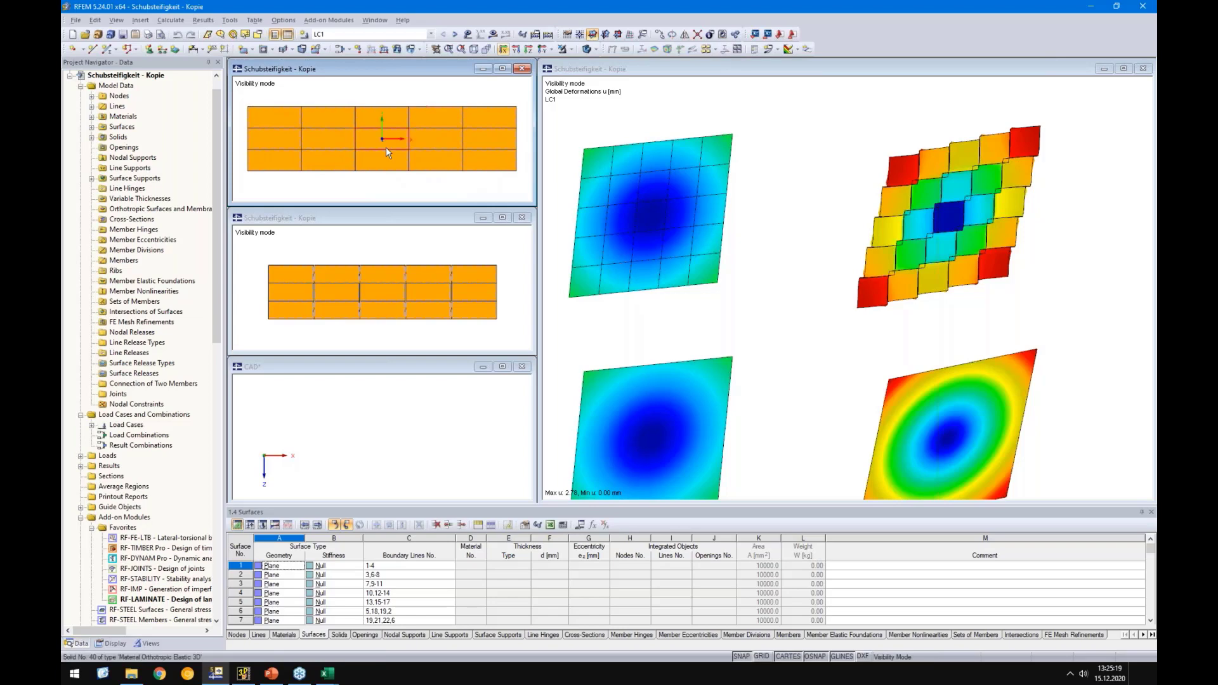
Examine the gaps between the boards of the second solid model in both directions, and compare the deformation results of the shear-loaded panels
{"action": "scroll", "coordinate": [301, 337], "scroll_direction": "up", "scroll_amount": 1}
{"action": "scroll", "coordinate": [301, 337], "scroll_direction": "up", "scroll_amount": 3}
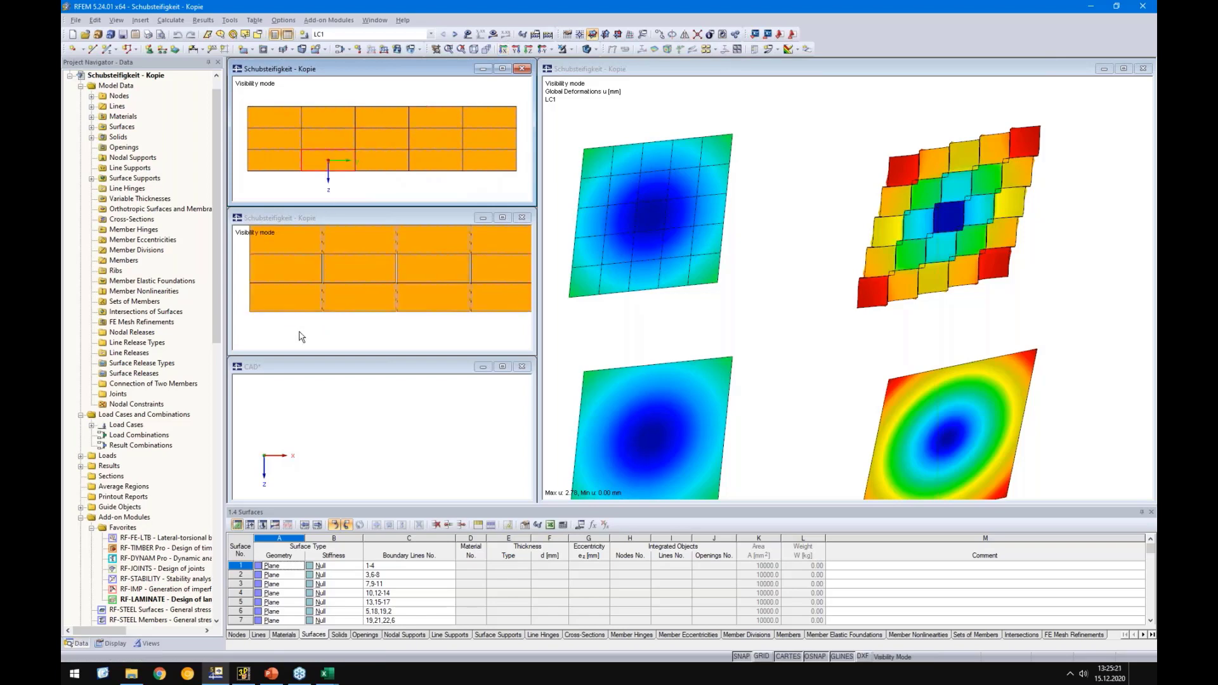
{"action": "scroll", "coordinate": [322, 302], "scroll_direction": "up", "scroll_amount": 3}
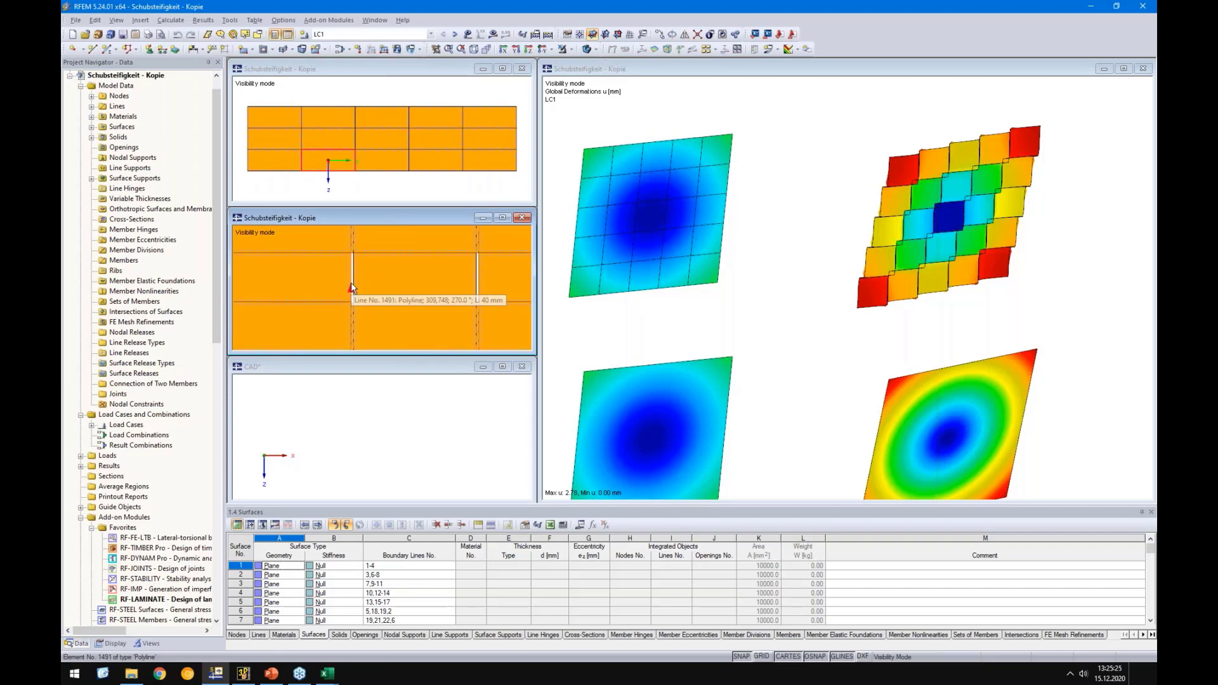
{"action": "scroll", "coordinate": [501, 279], "scroll_direction": "down", "scroll_amount": 3}
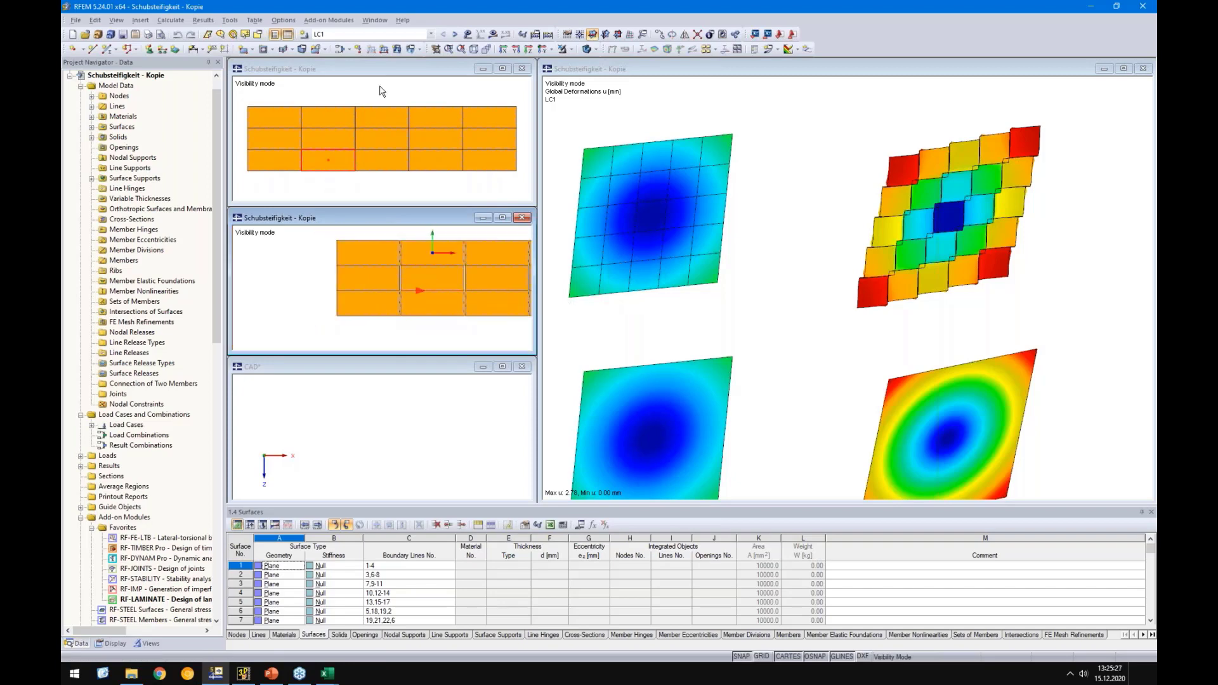
{"action": "left_click", "coordinate": [516, 50]}
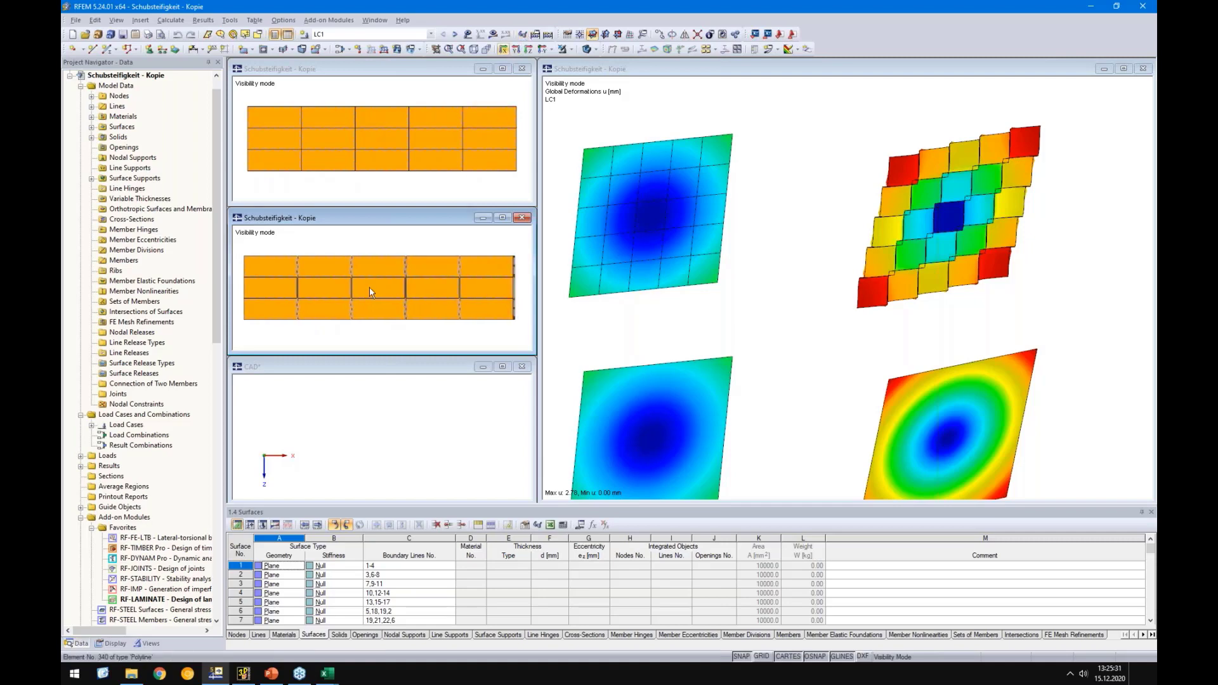
{"action": "scroll", "coordinate": [329, 280], "scroll_direction": "up", "scroll_amount": 3}
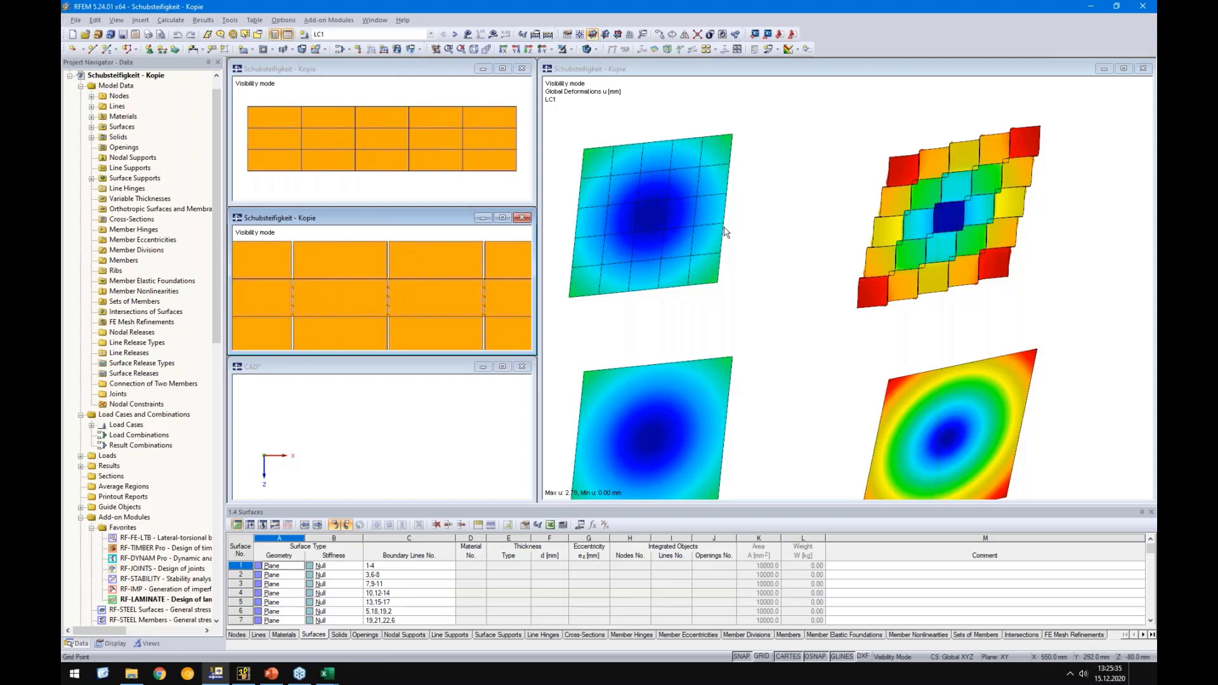
{"action": "left_click", "coordinate": [839, 311]}
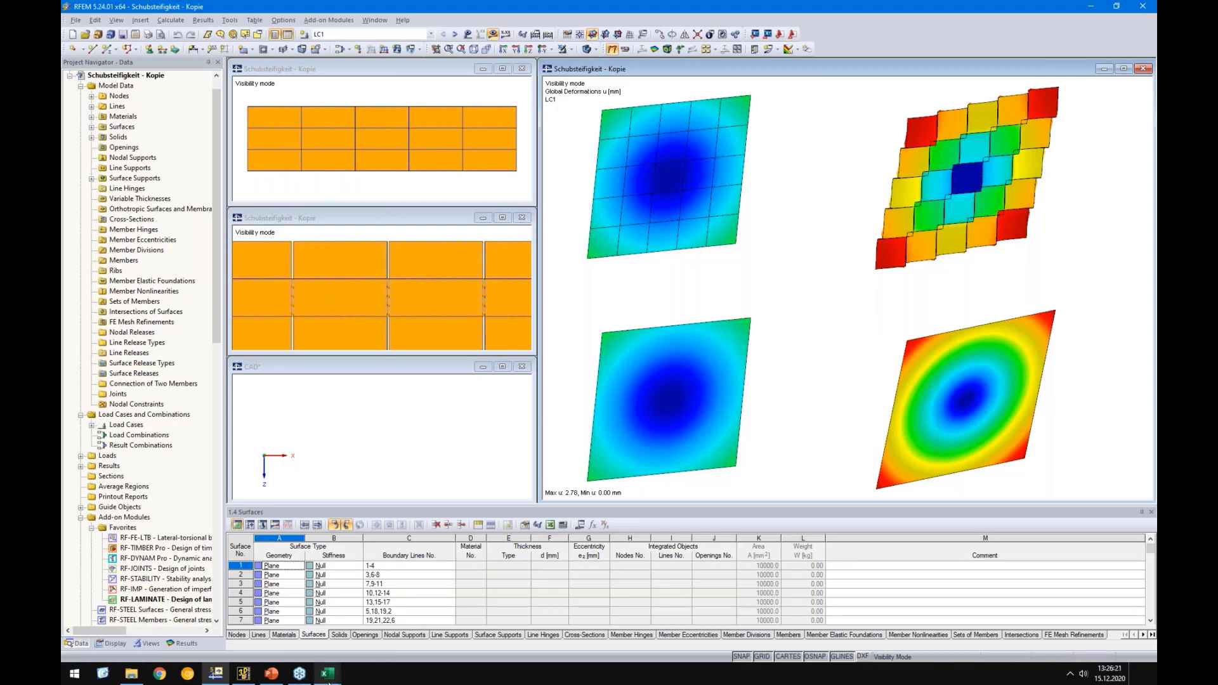
Switch to Stiffness reduction.xlsx in Excel and examine the overall height, number of layers, board width and the formula for κ88
{"action": "mouse_move", "coordinate": [329, 678]}
{"action": "left_click", "coordinate": [353, 626]}
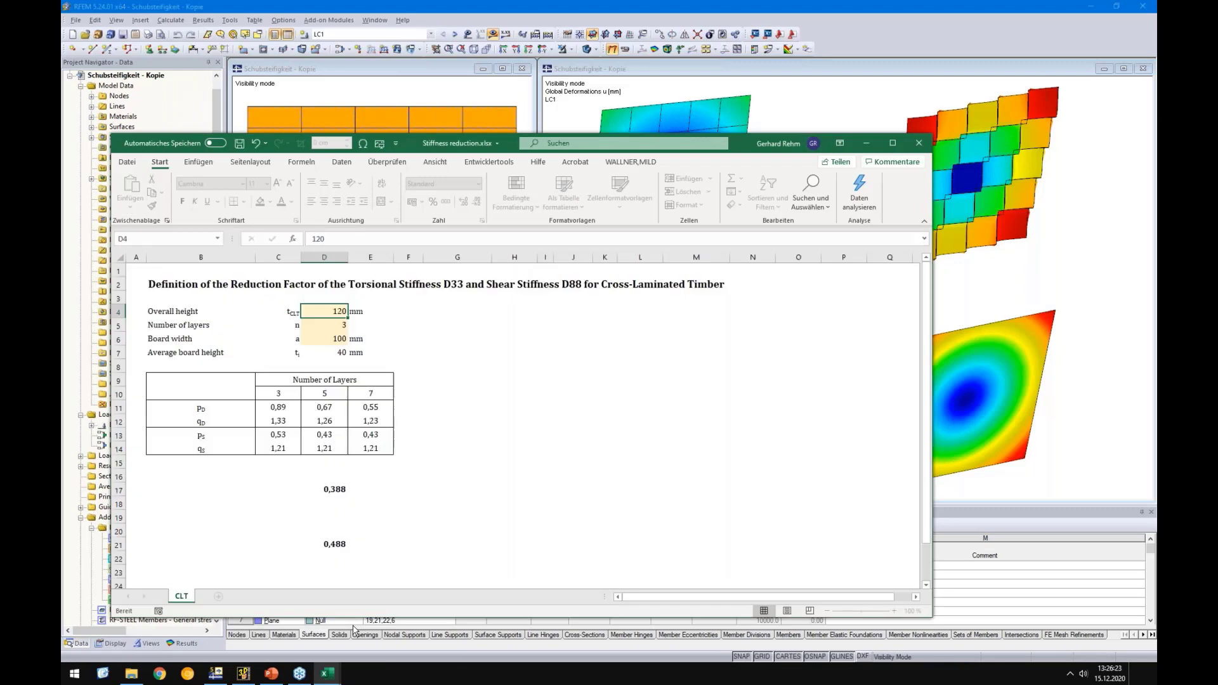
{"action": "left_click", "coordinate": [893, 143]}
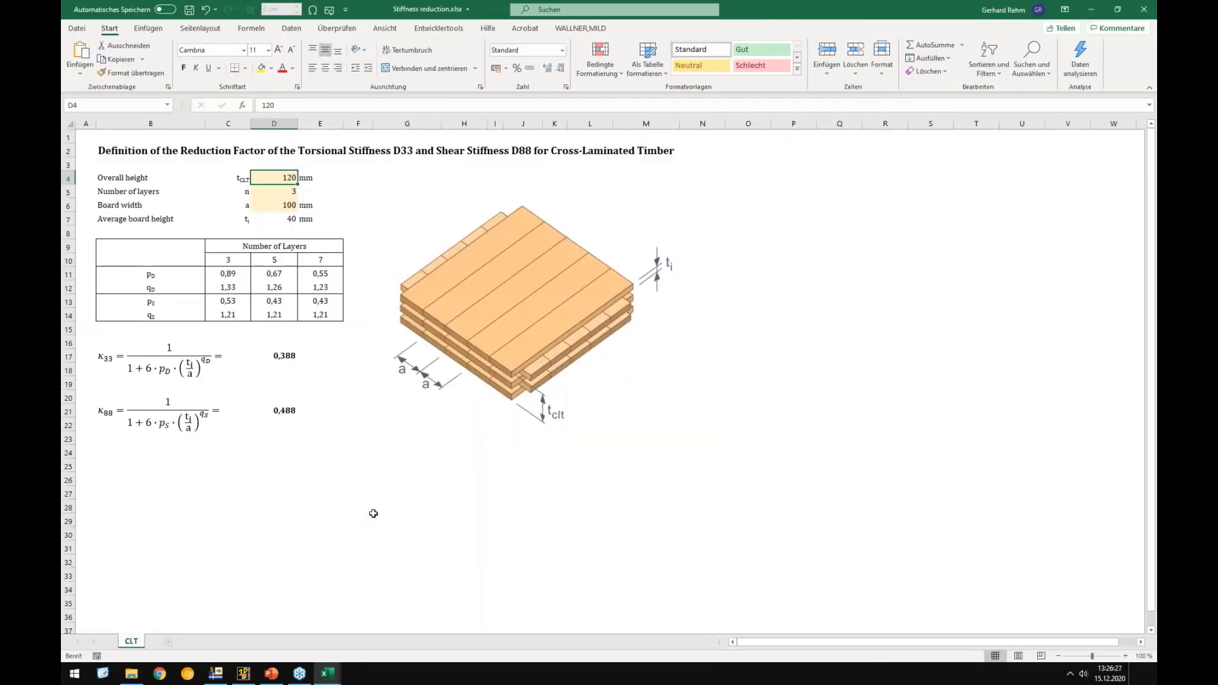
{"action": "left_click", "coordinate": [374, 515]}
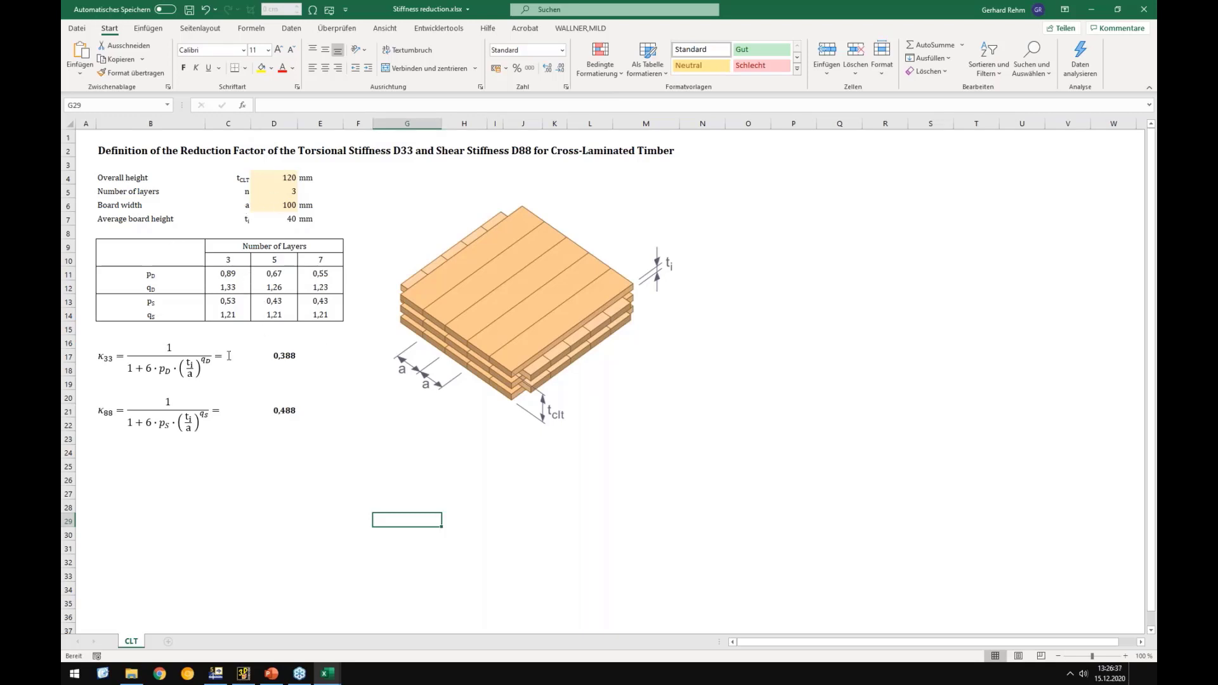
{"action": "left_click", "coordinate": [267, 175]}
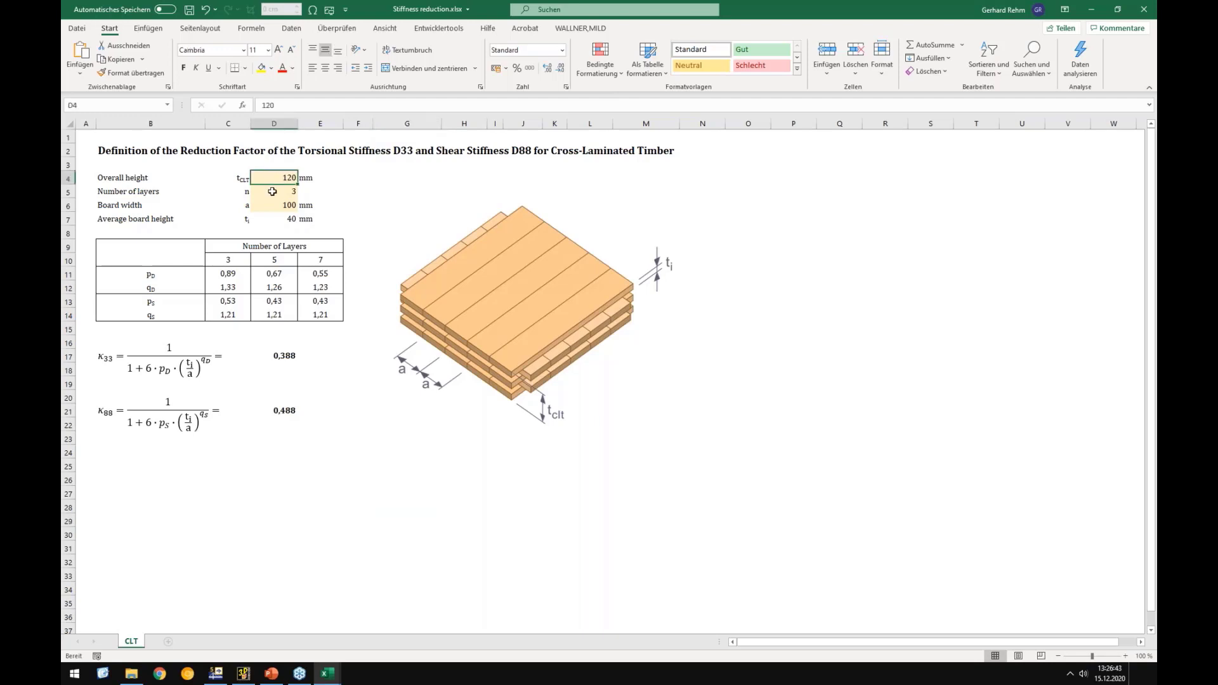
{"action": "left_click", "coordinate": [272, 191]}
{"action": "left_click", "coordinate": [267, 207]}
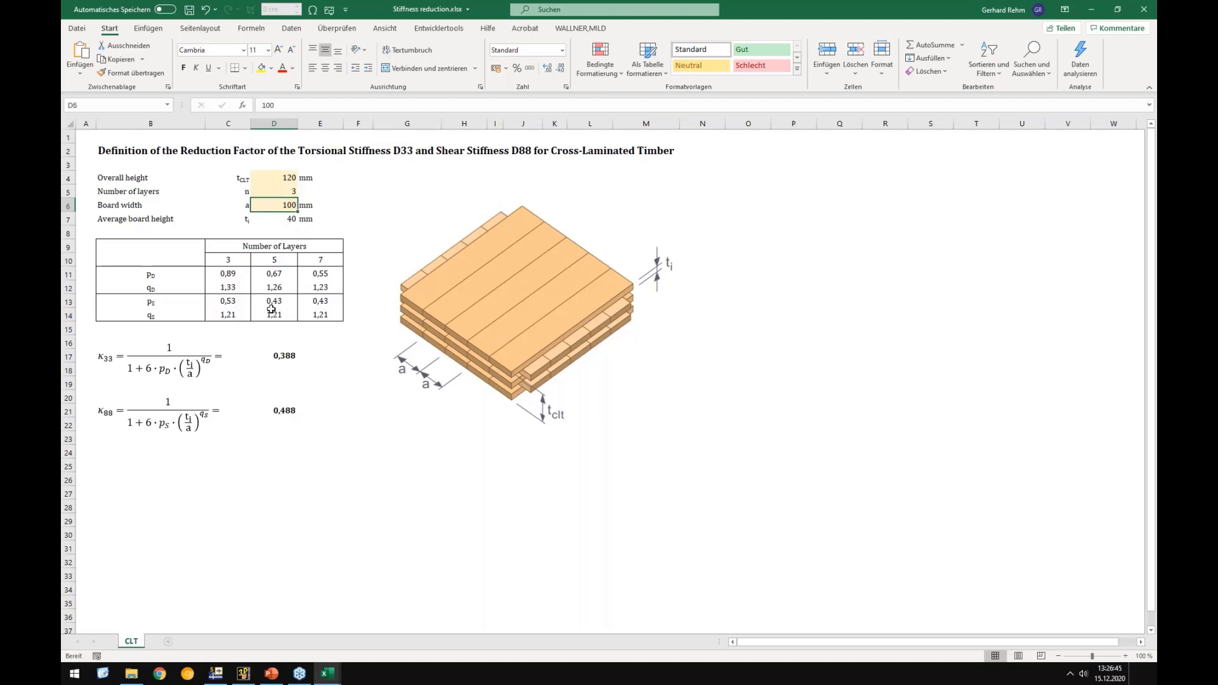
{"action": "left_click", "coordinate": [277, 416]}
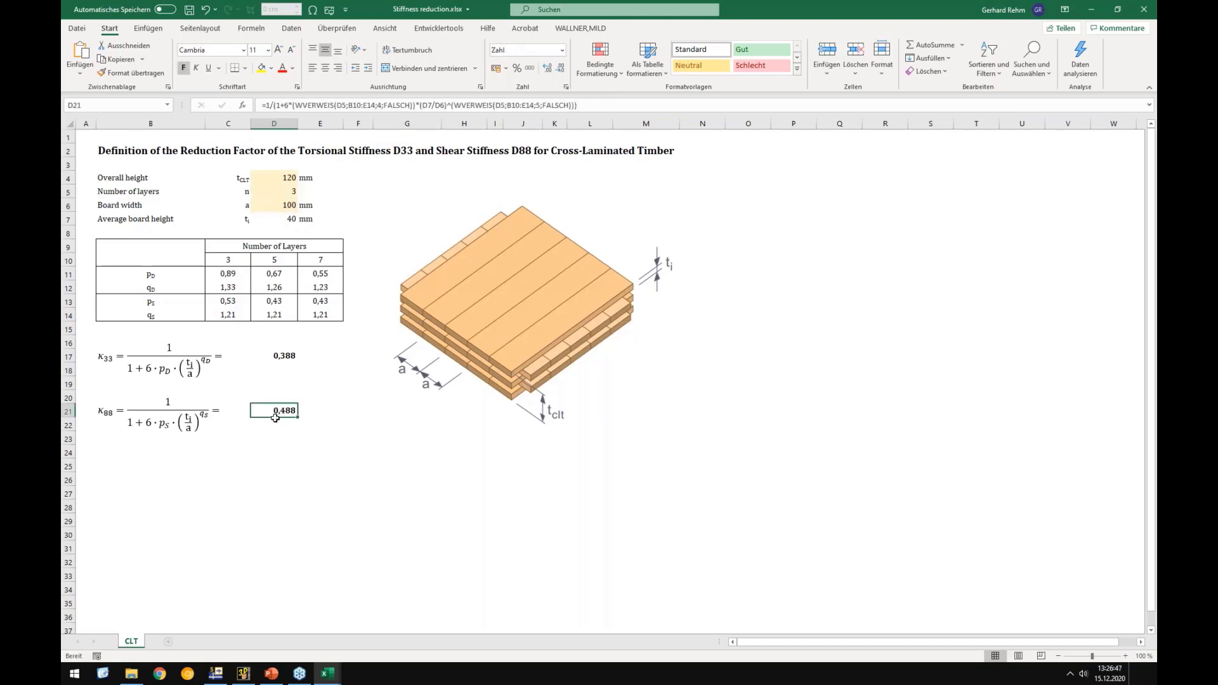
Switch to RFEM and review the membrane stiffness reduction factor k88 in the details of composition "ohne Schmalseitenverklebung" in RF-LAMINATE, leaving the module without saving
{"action": "left_click", "coordinate": [215, 673]}
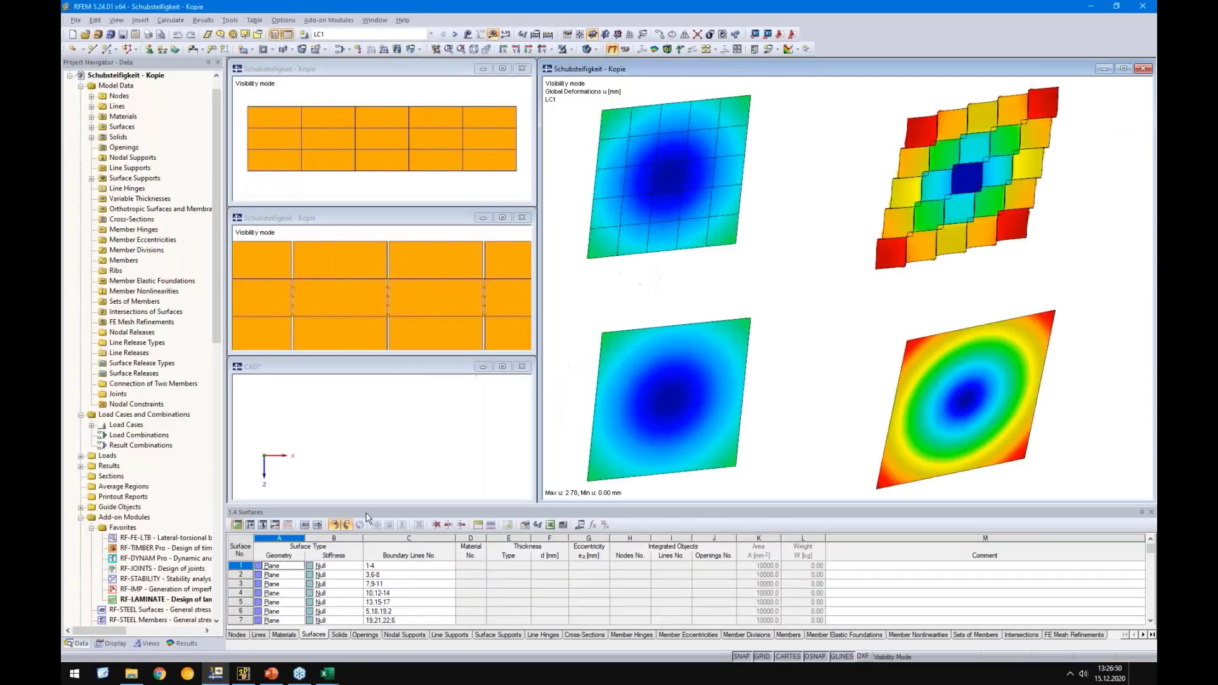
{"action": "double_click", "coordinate": [141, 599]}
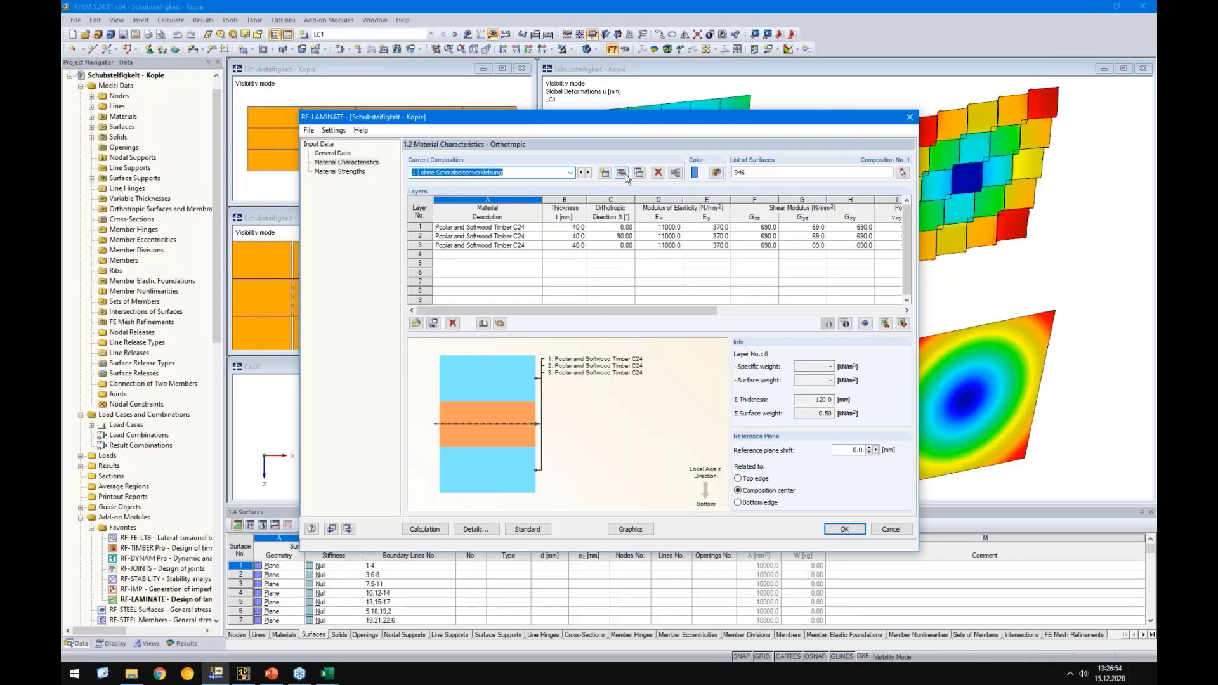
{"action": "left_click", "coordinate": [623, 174]}
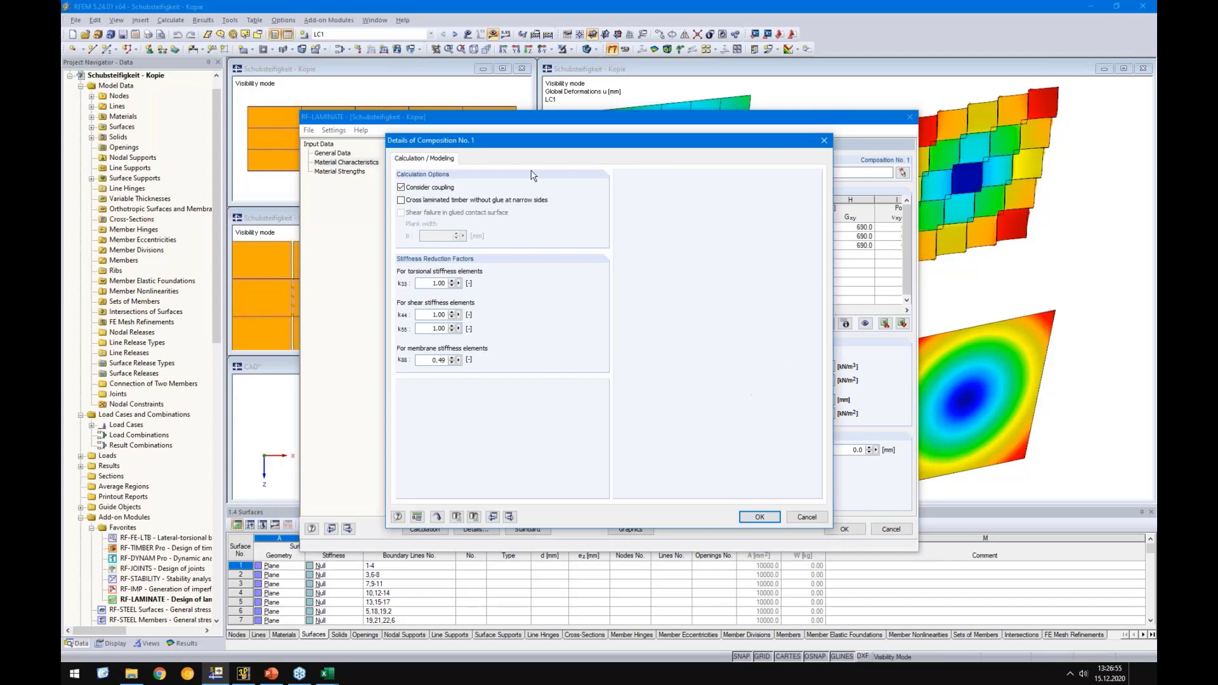
{"action": "double_click", "coordinate": [426, 360]}
{"action": "left_click_drag", "start_coordinate": [462, 142], "coordinate": [649, 170]}
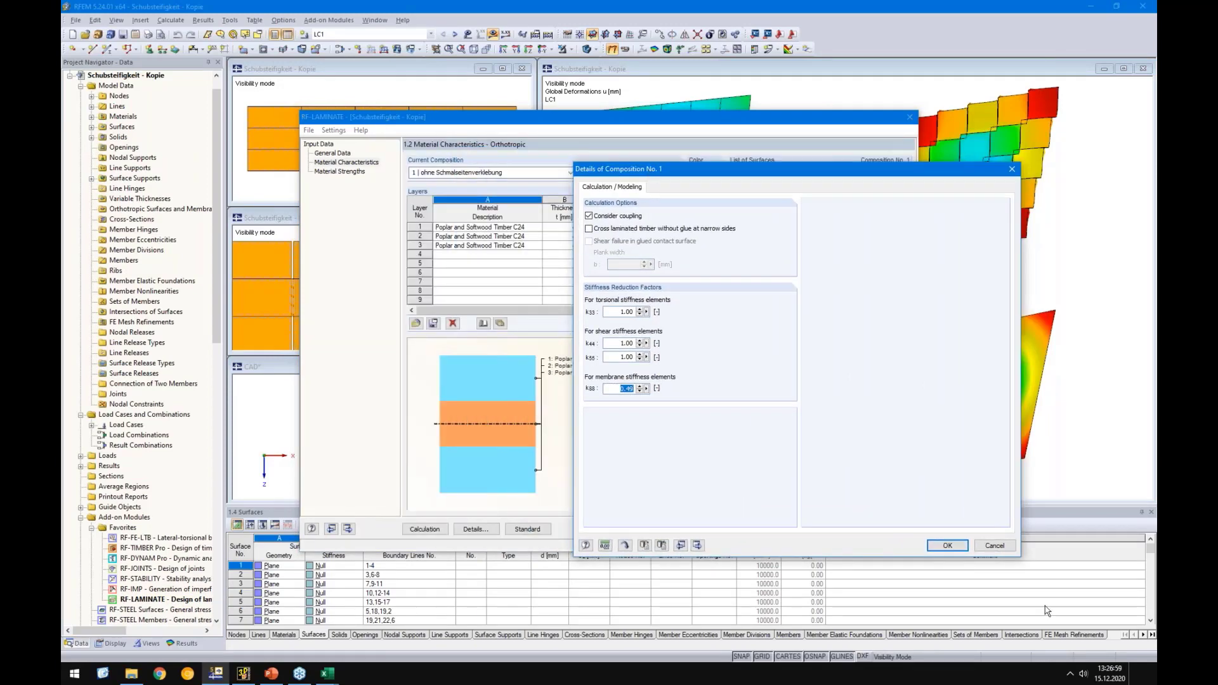
{"action": "left_click", "coordinate": [947, 545]}
{"action": "left_click", "coordinate": [890, 526]}
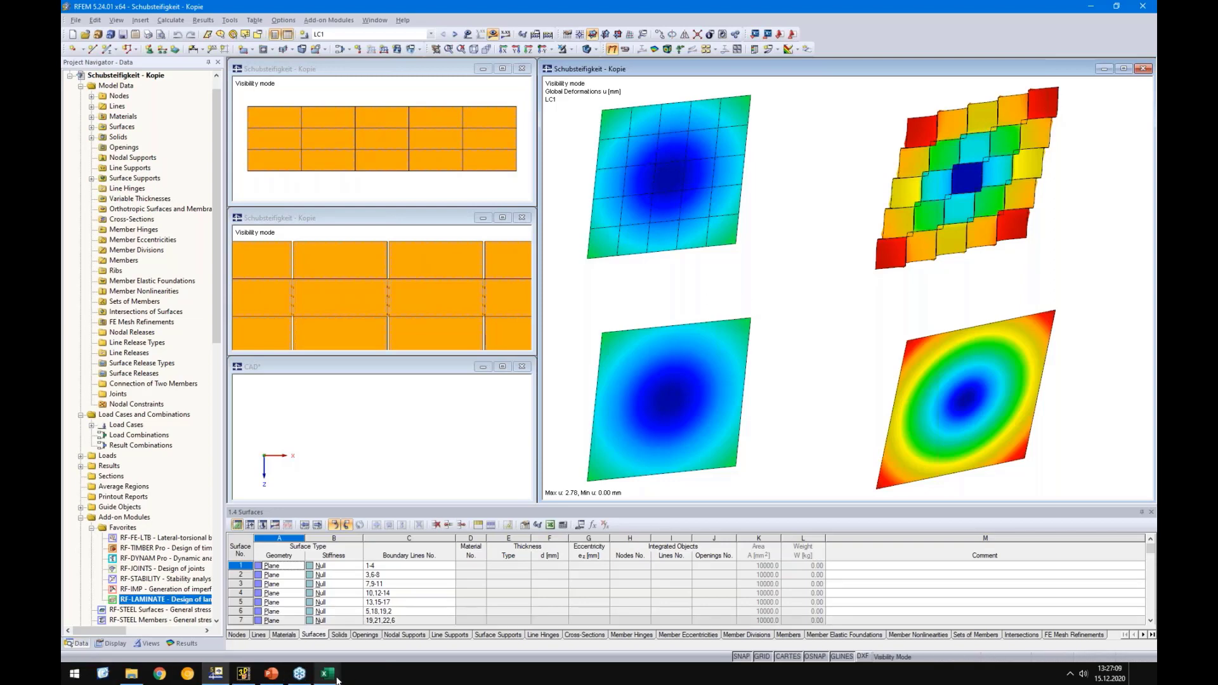
Close the three Schubsteifigkeit - Kopie model windows so that only the CAD wall model stays open
{"action": "mouse_move", "coordinate": [333, 681]}
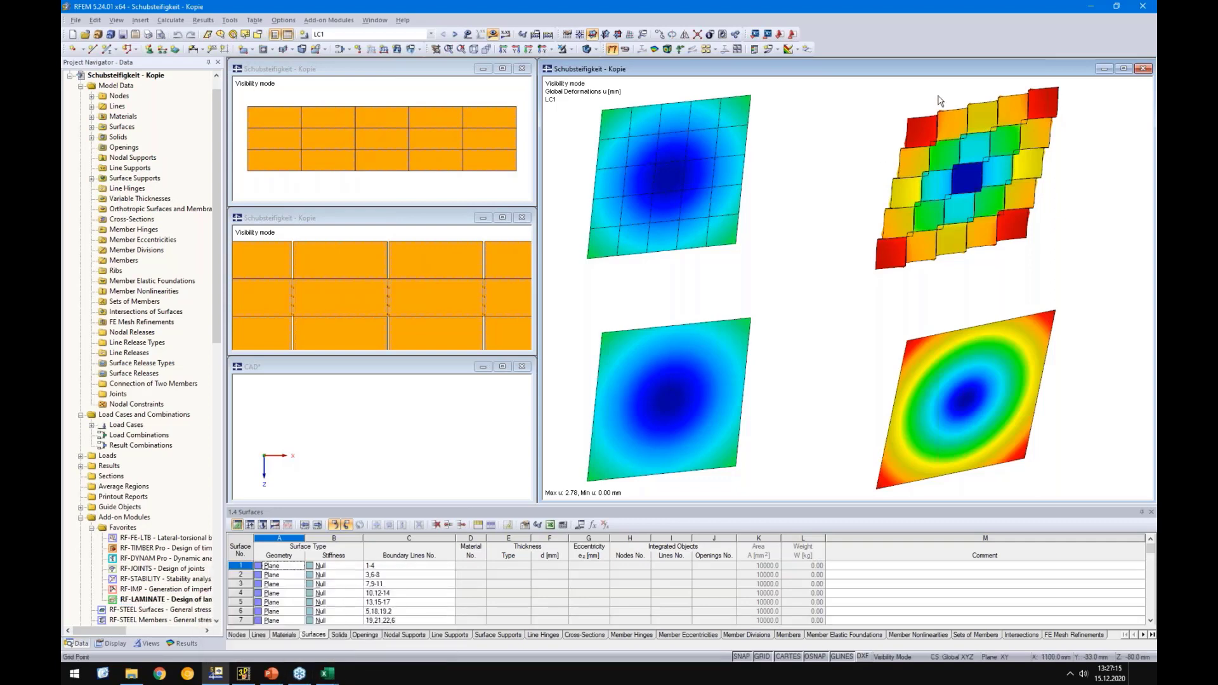
{"action": "left_click_drag", "start_coordinate": [1118, 73], "coordinate": [962, 113]}
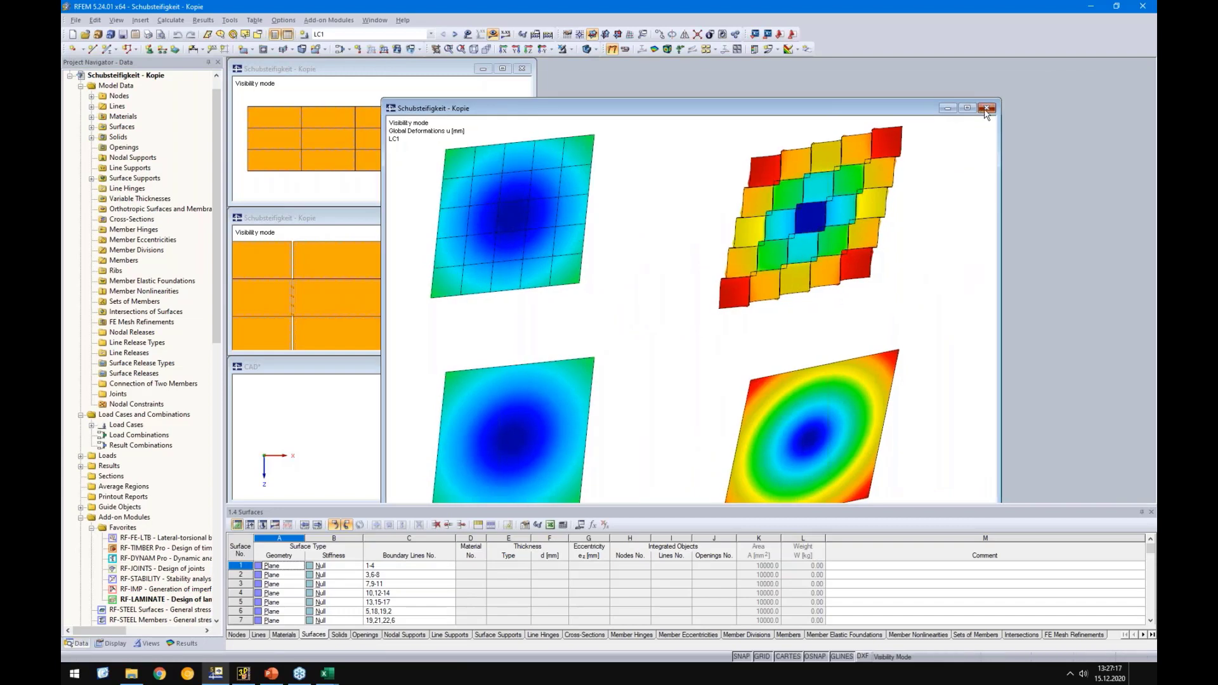
{"action": "left_click", "coordinate": [986, 108]}
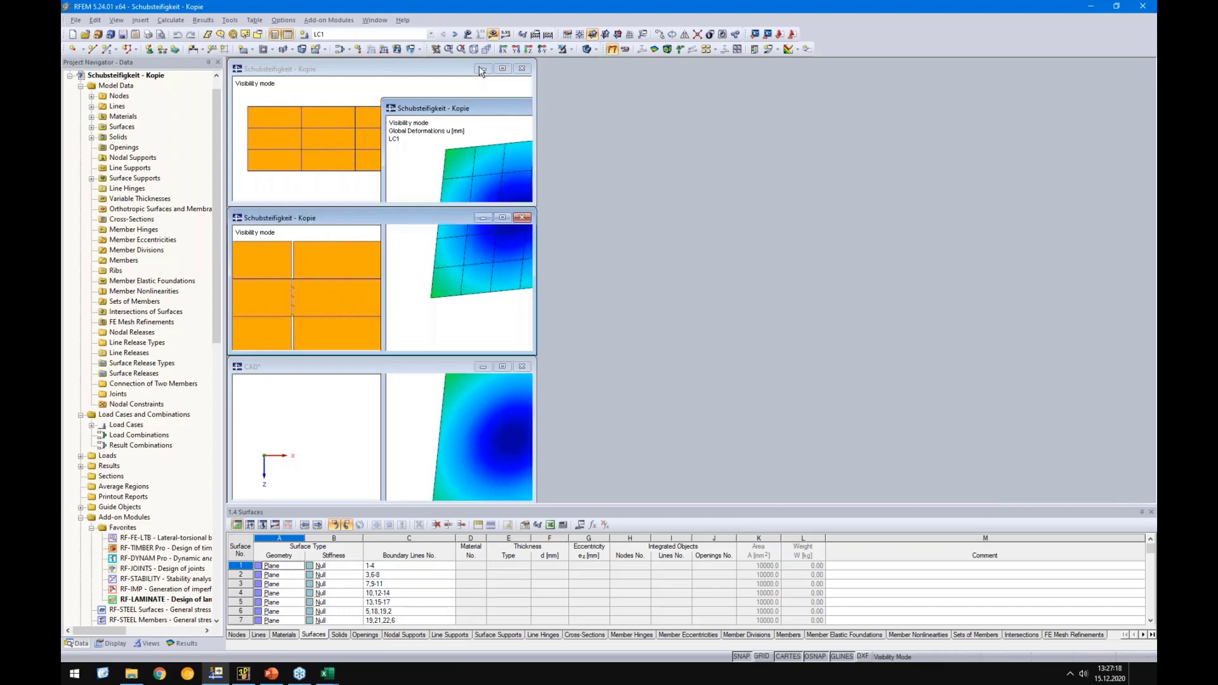
{"action": "left_click", "coordinate": [521, 69]}
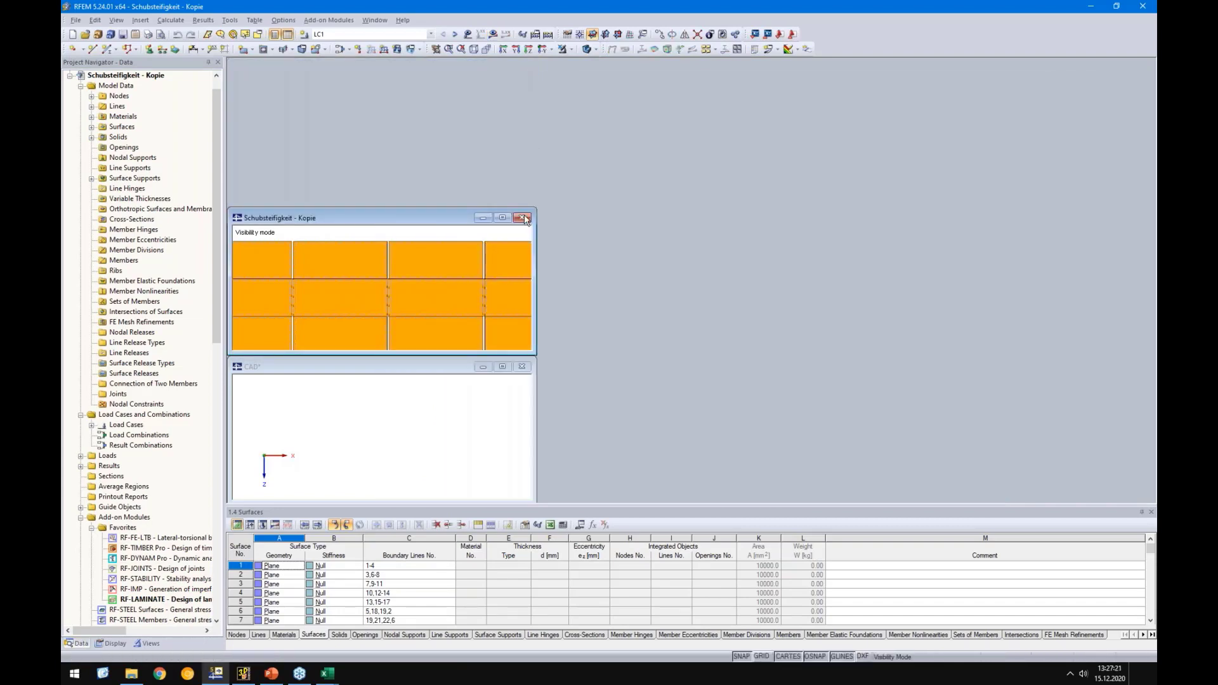
{"action": "left_click", "coordinate": [523, 219]}
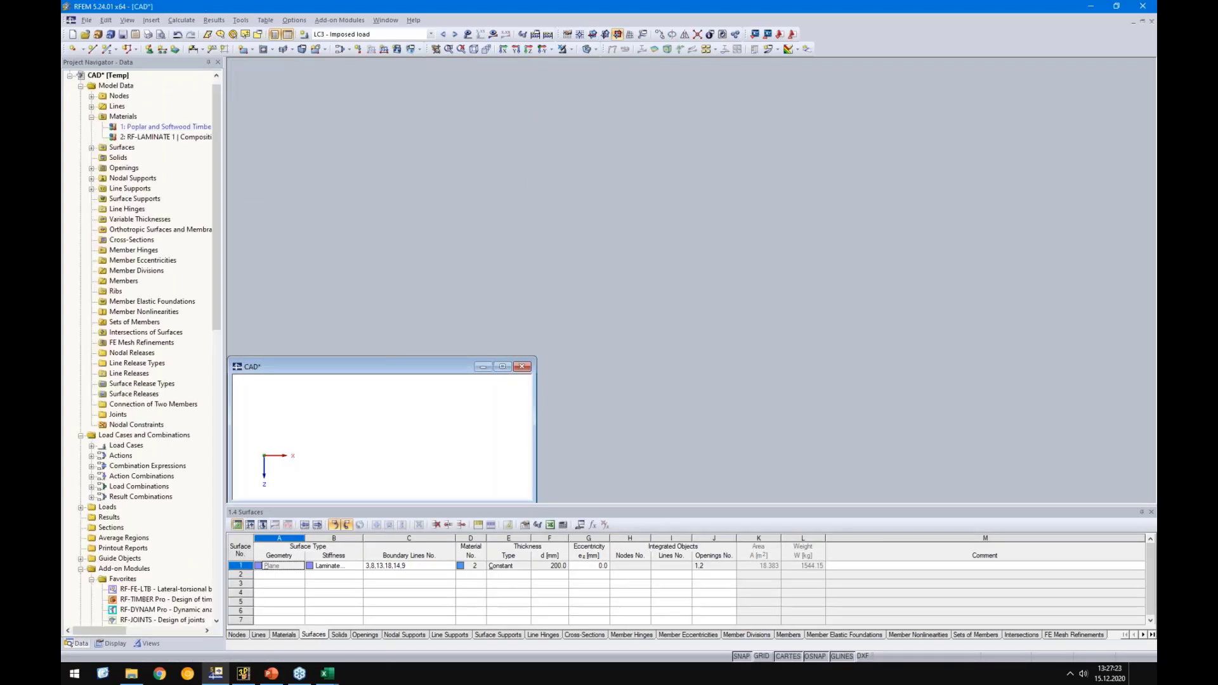
Open RF-LAMINATE for the CAD wall and bring up the calculation and modelling details of Composition 1
{"action": "scroll", "coordinate": [146, 446], "scroll_direction": "down", "scroll_amount": 7}
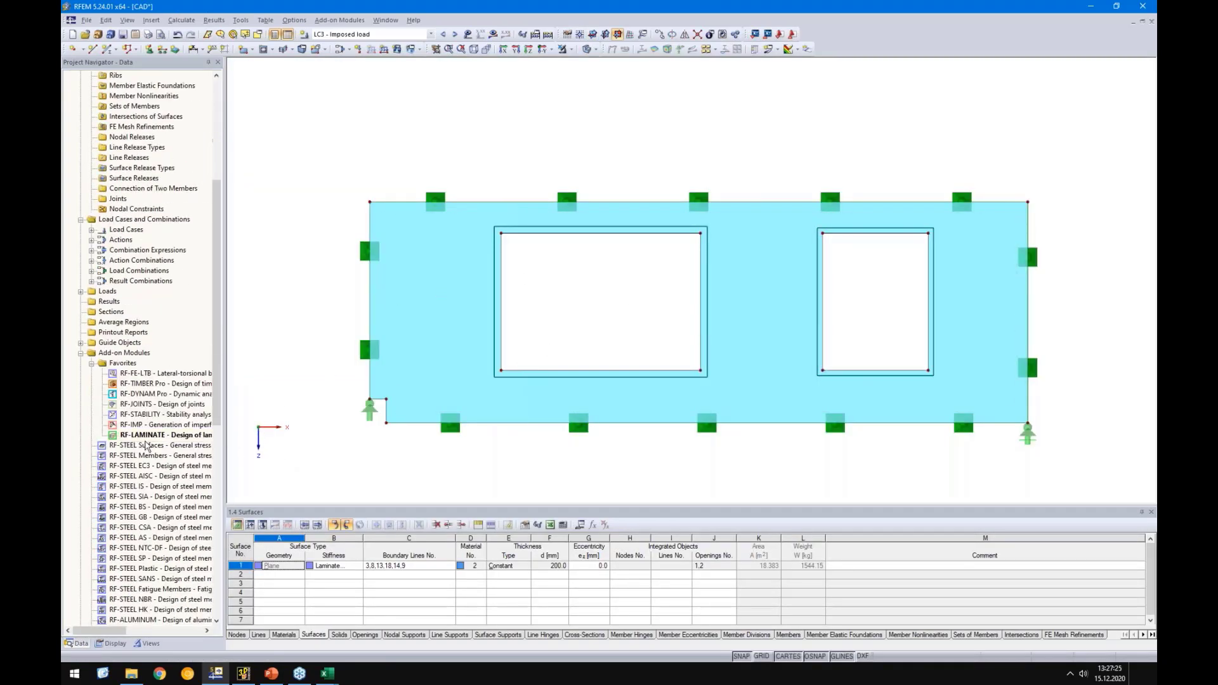
{"action": "double_click", "coordinate": [143, 435]}
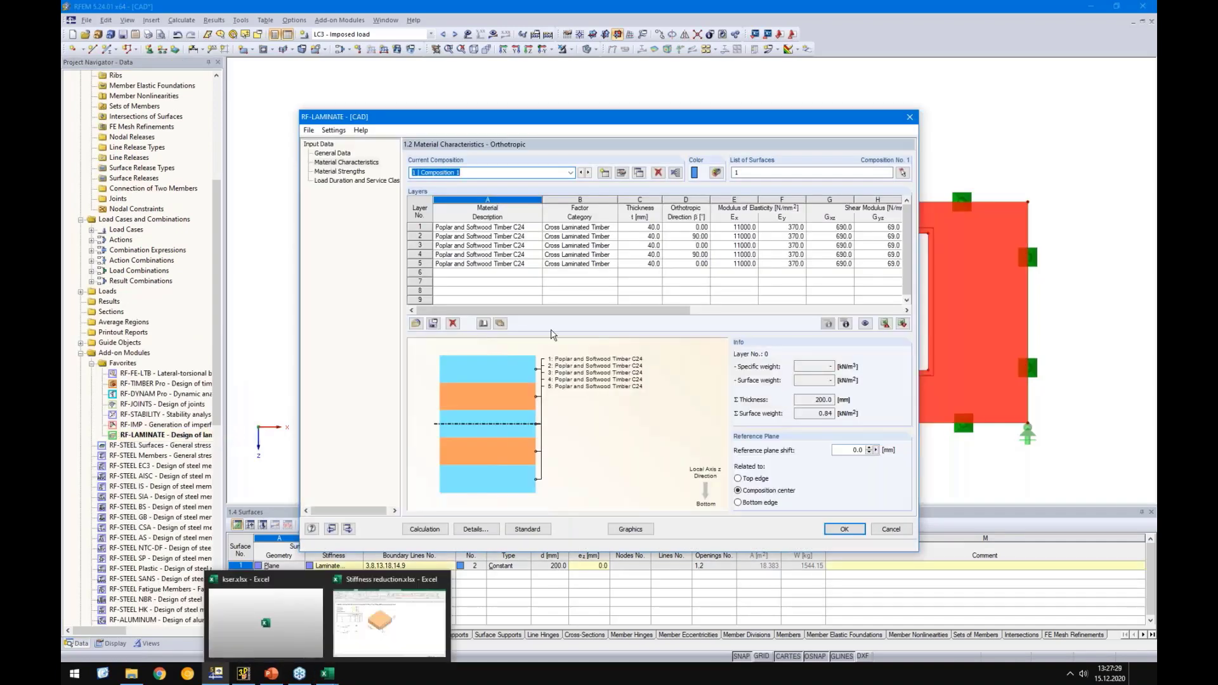
{"action": "left_click", "coordinate": [621, 173]}
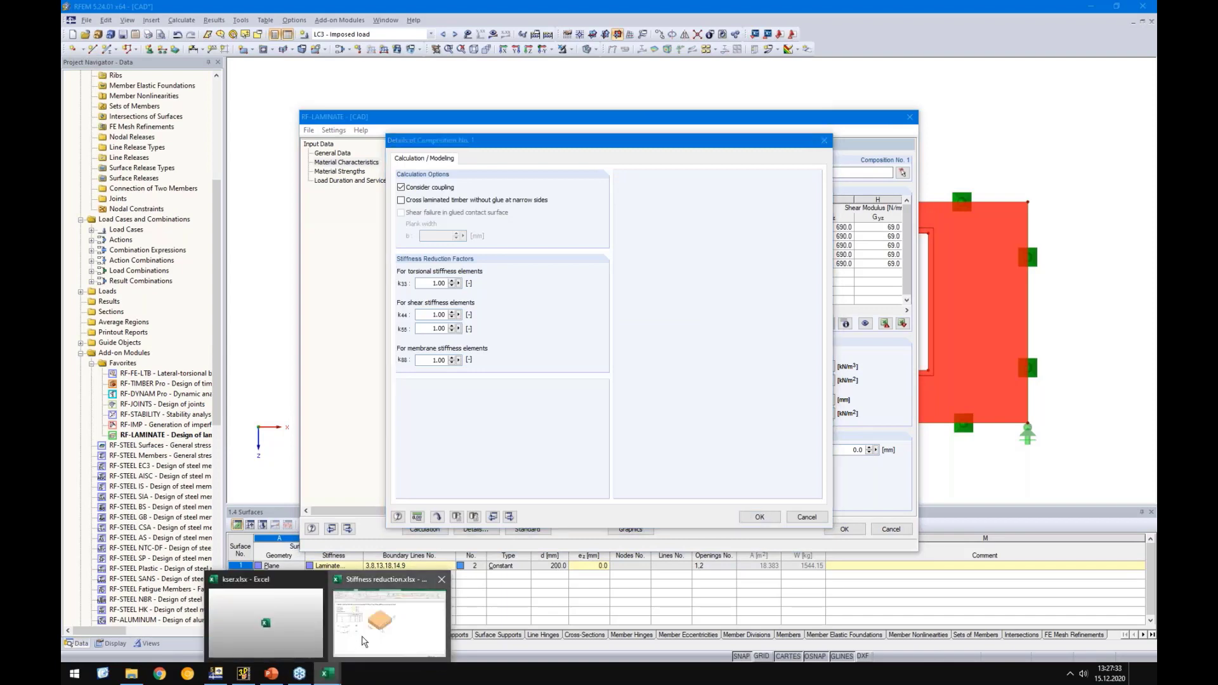
In Stiffness reduction.xlsx in Excel, set the overall height to 200 mm, number of layers to 5 and board width to 120 mm
{"action": "left_click", "coordinate": [390, 612]}
{"action": "left_click", "coordinate": [279, 176]}
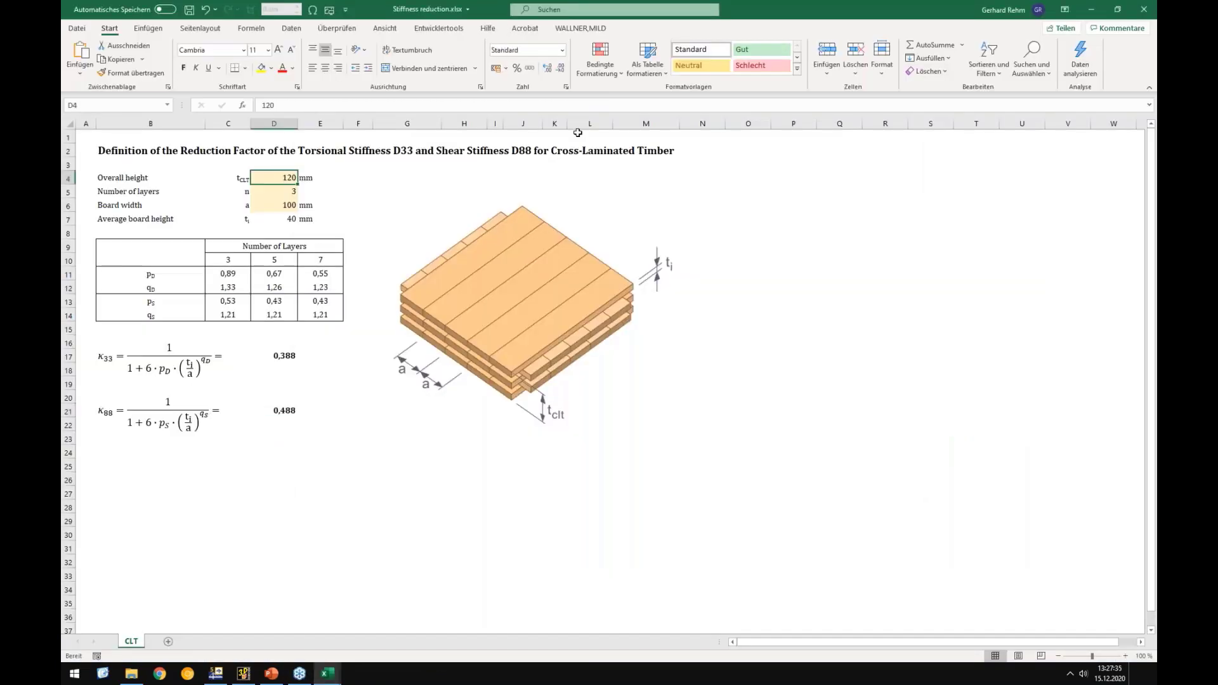
{"action": "type", "text": "200"}
{"action": "key", "text": "Return"}
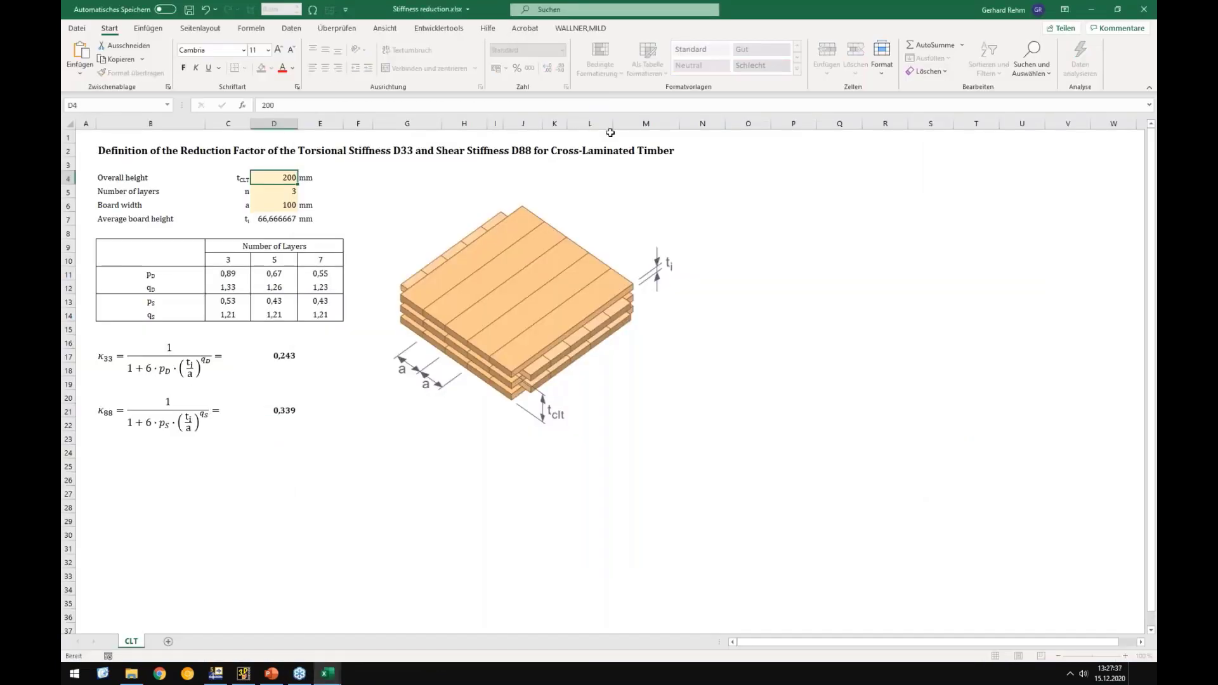
{"action": "type", "text": "5"}
{"action": "key", "text": "Return"}
{"action": "type", "text": "120"}
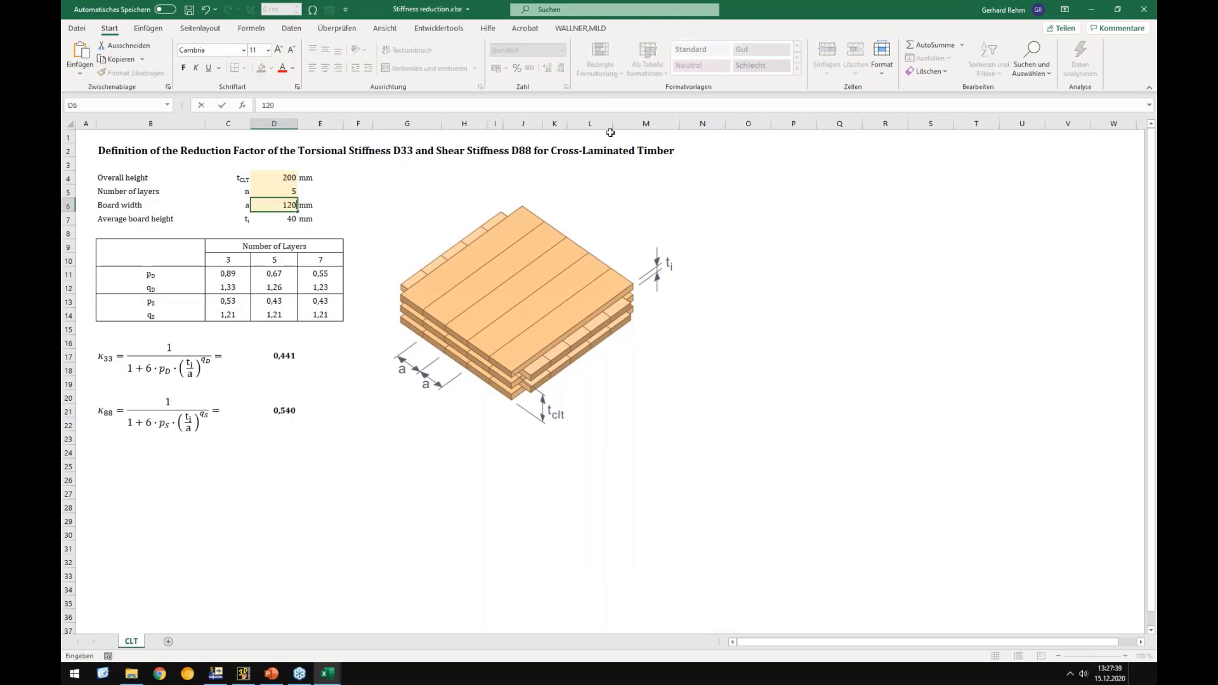
{"action": "key", "text": "Return"}
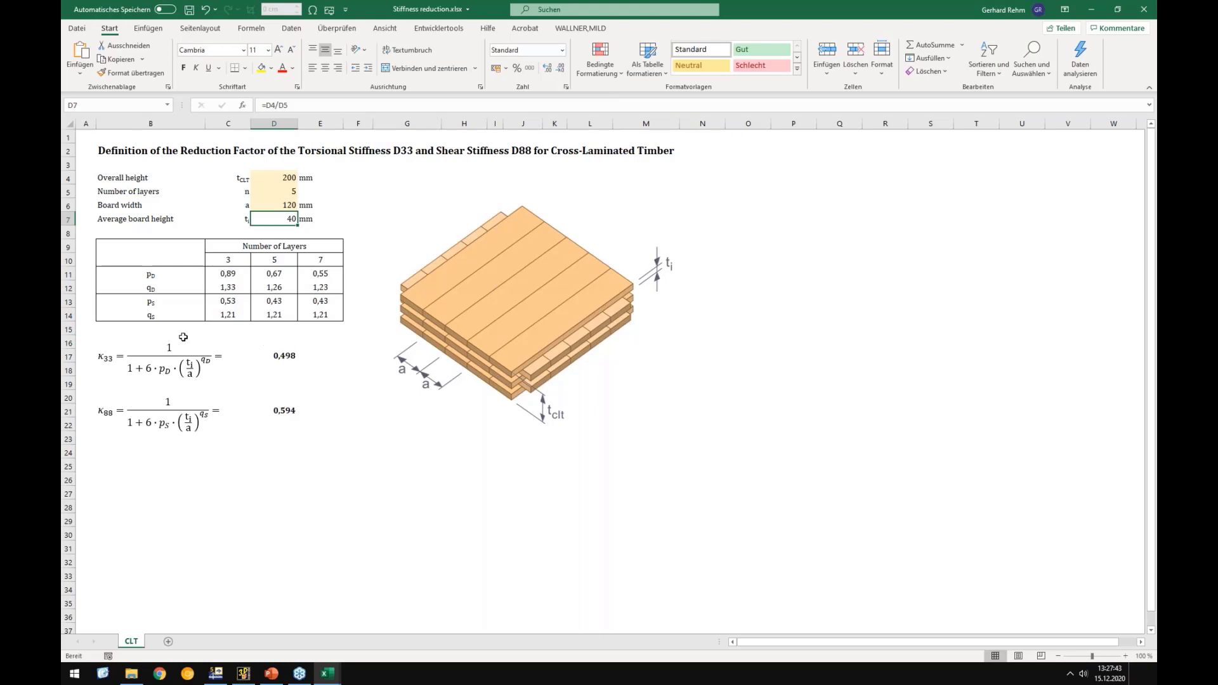
{"action": "left_click", "coordinate": [275, 357]}
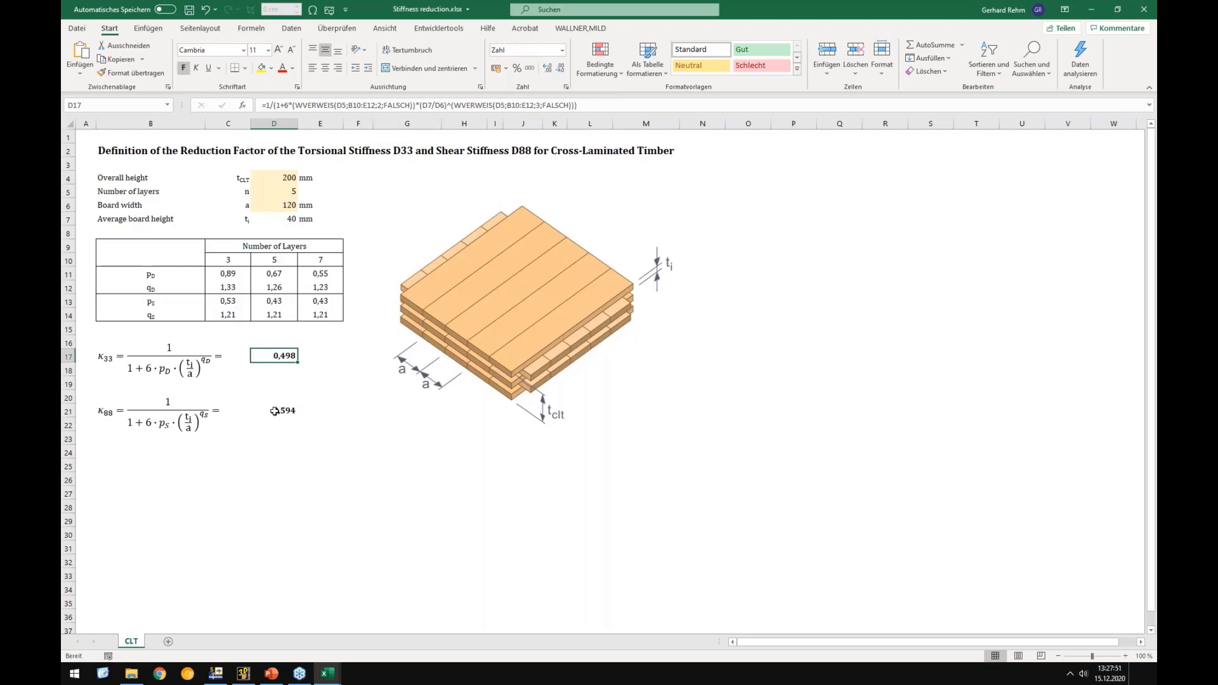
Switch to RFEM and set Composition 1's stiffness reduction factors to 0.5 for k33 and 0.6 for k88
{"action": "left_click", "coordinate": [218, 680]}
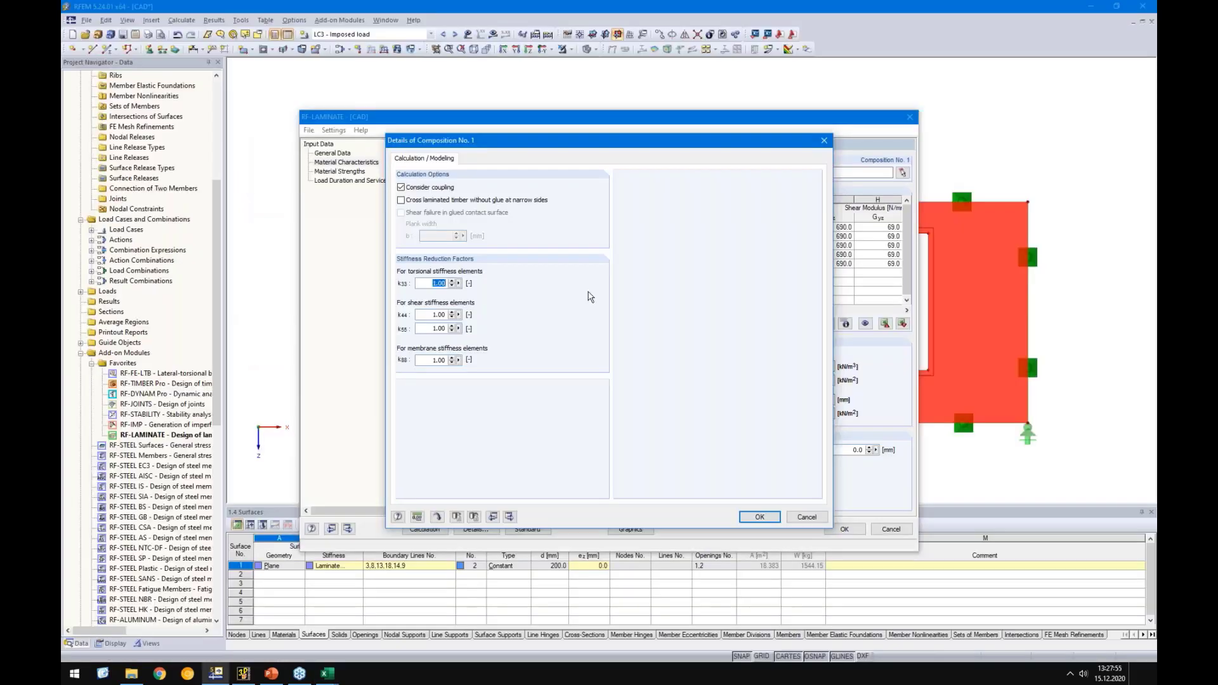
{"action": "type", "text": "0.5"}
{"action": "key", "text": "Tab"}
{"action": "key", "text": "Tab"}
{"action": "key", "text": "Tab"}
{"action": "type", "text": "0.6"}
{"action": "key", "text": "Tab"}
Activate cross laminated timber without glue at narrow sides and shear failure in the glued contact surface with a 120 mm plank width
{"action": "left_click", "coordinate": [424, 200]}
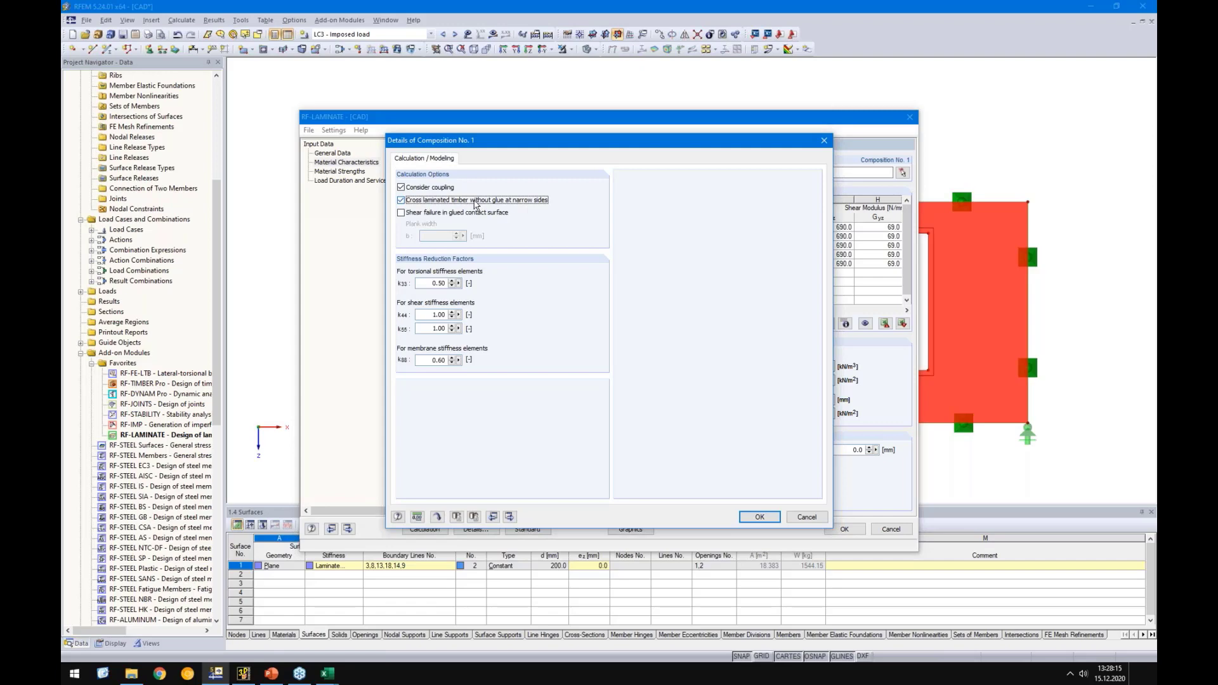
{"action": "left_click_drag", "start_coordinate": [585, 141], "coordinate": [390, 149]}
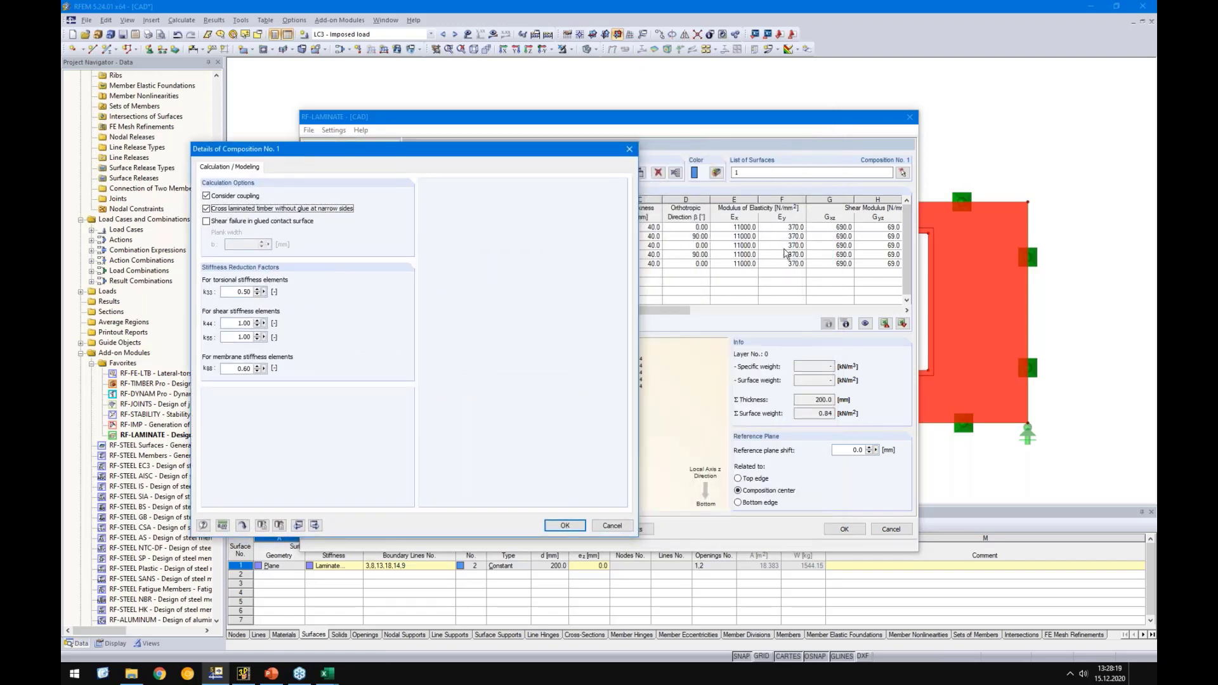
{"action": "left_click", "coordinate": [206, 220]}
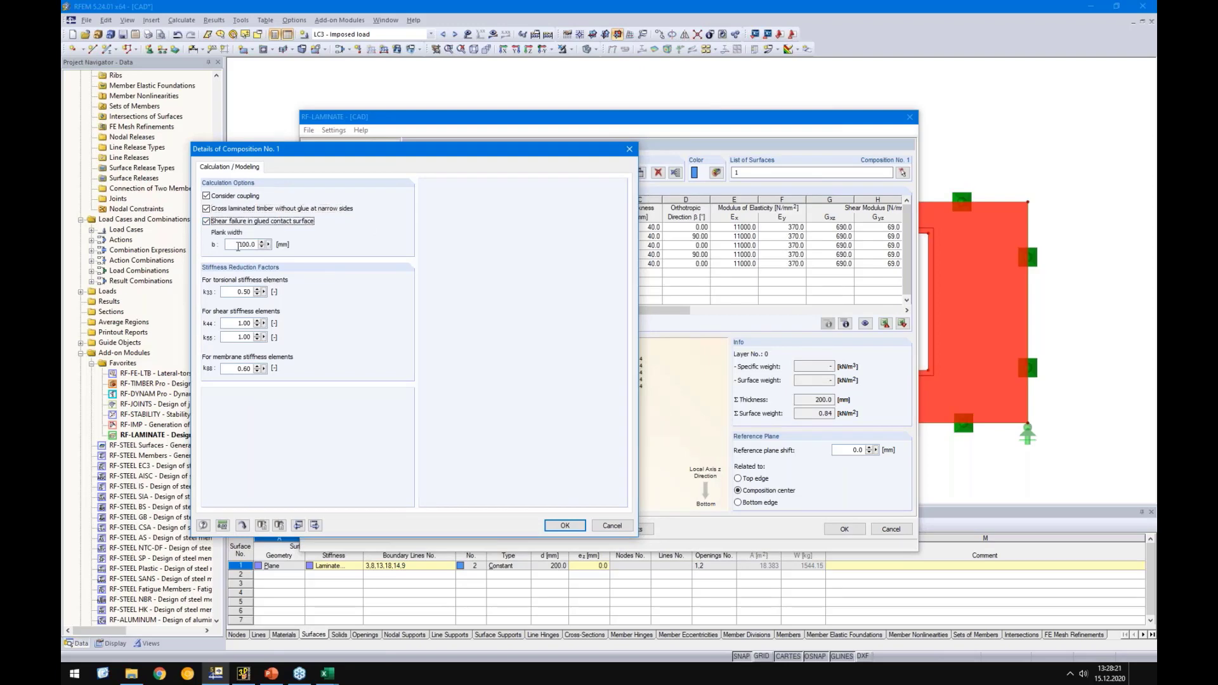
{"action": "key", "text": "Tab"}
{"action": "type", "text": "120"}
{"action": "left_click", "coordinate": [563, 526]}
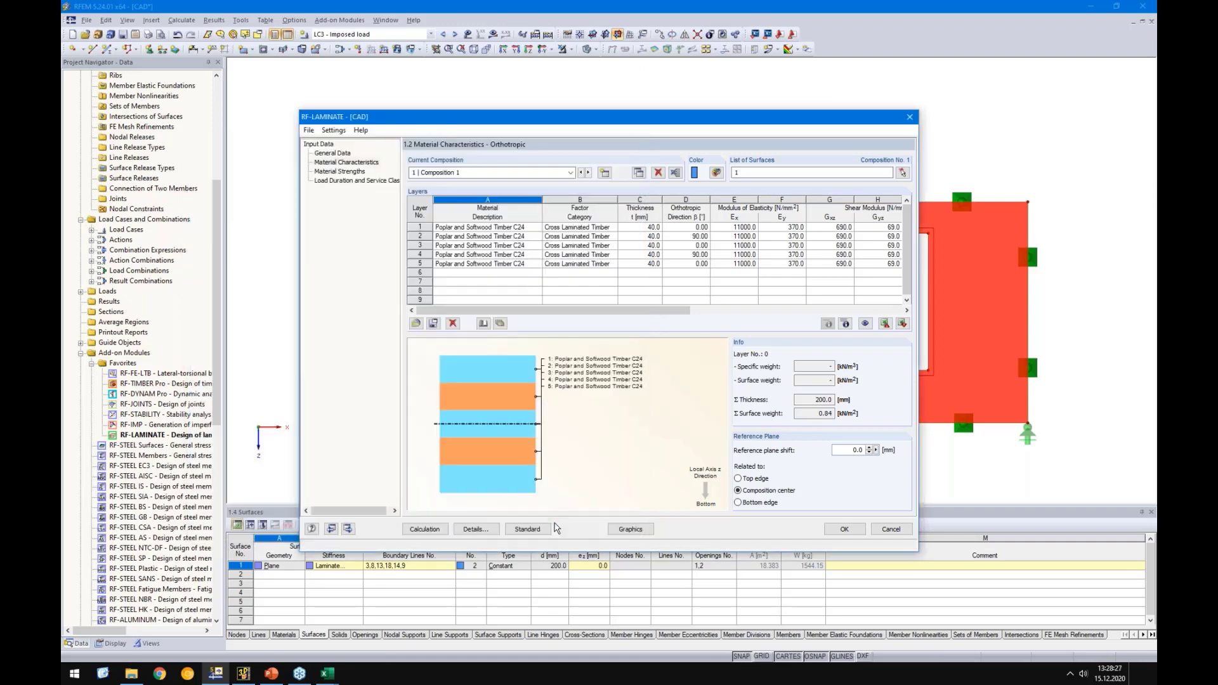
Check the modulus of elasticity Ey of all five layers in Composition 1
{"action": "left_click_drag", "start_coordinate": [778, 229], "coordinate": [780, 265]}
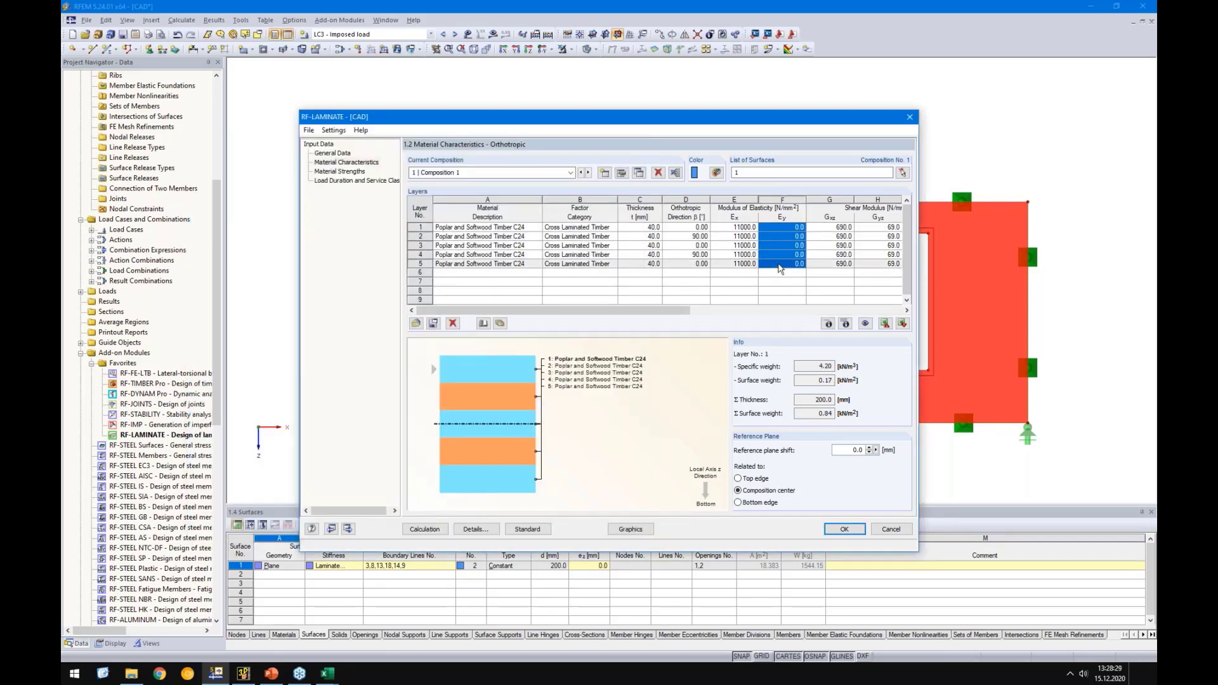
{"action": "left_click", "coordinate": [779, 265]}
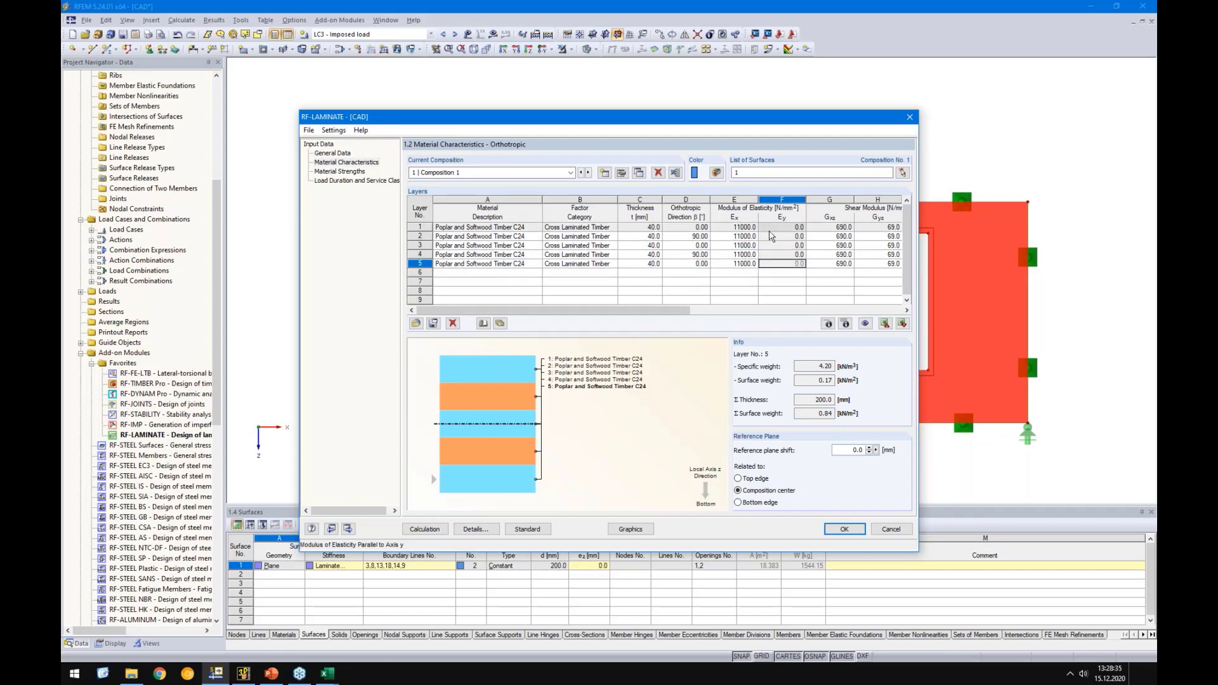
{"action": "left_click", "coordinate": [778, 228]}
{"action": "left_click", "coordinate": [781, 238]}
{"action": "left_click", "coordinate": [780, 246]}
{"action": "left_click", "coordinate": [777, 256]}
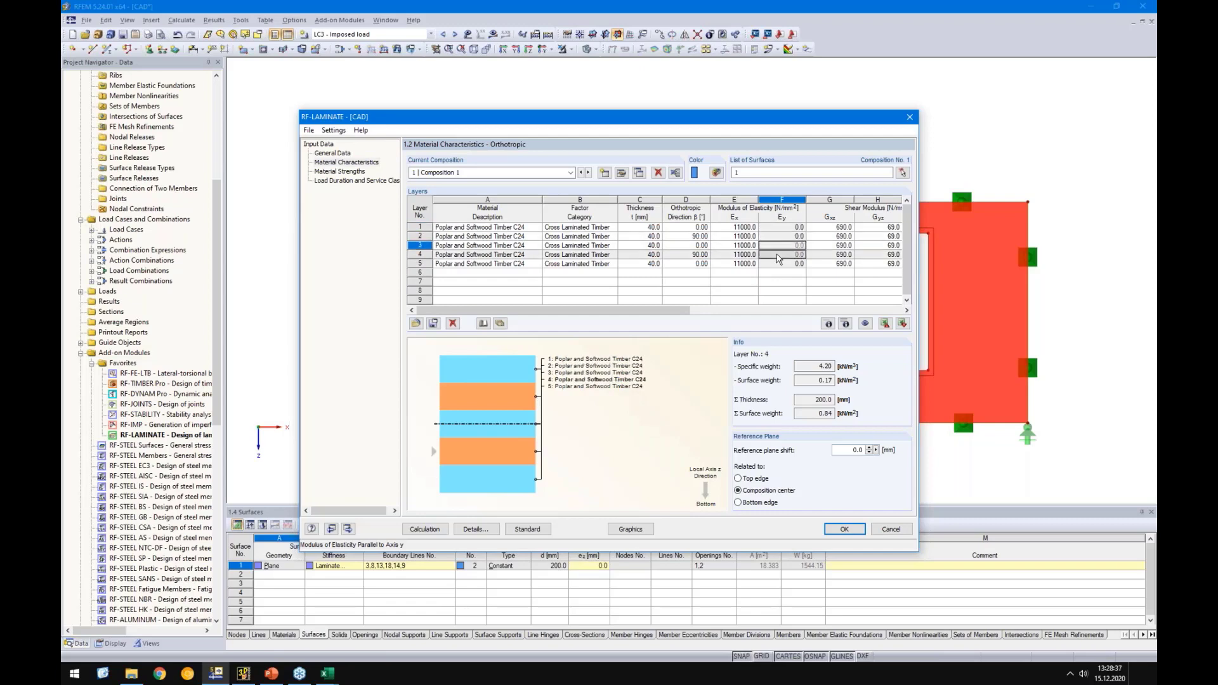
{"action": "left_click", "coordinate": [773, 265]}
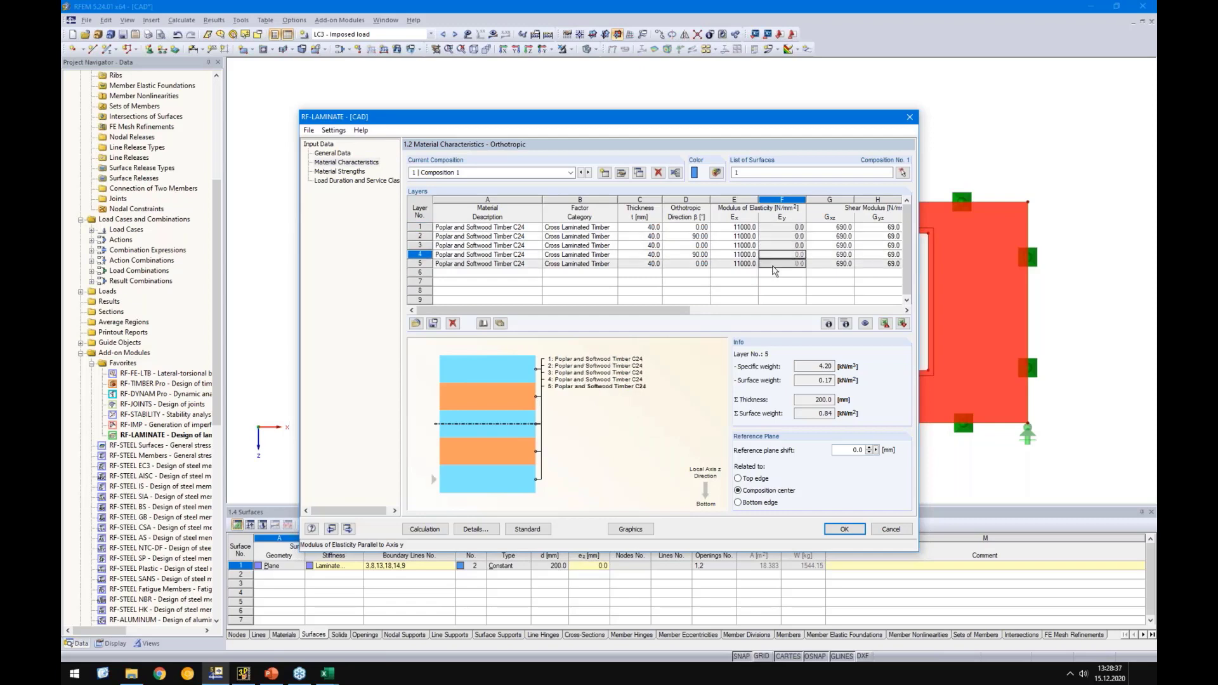
Calculate the laminate design and limit the displayed stresses to σt/c,0 and τx'y' in the middle layer
{"action": "left_click", "coordinate": [433, 529]}
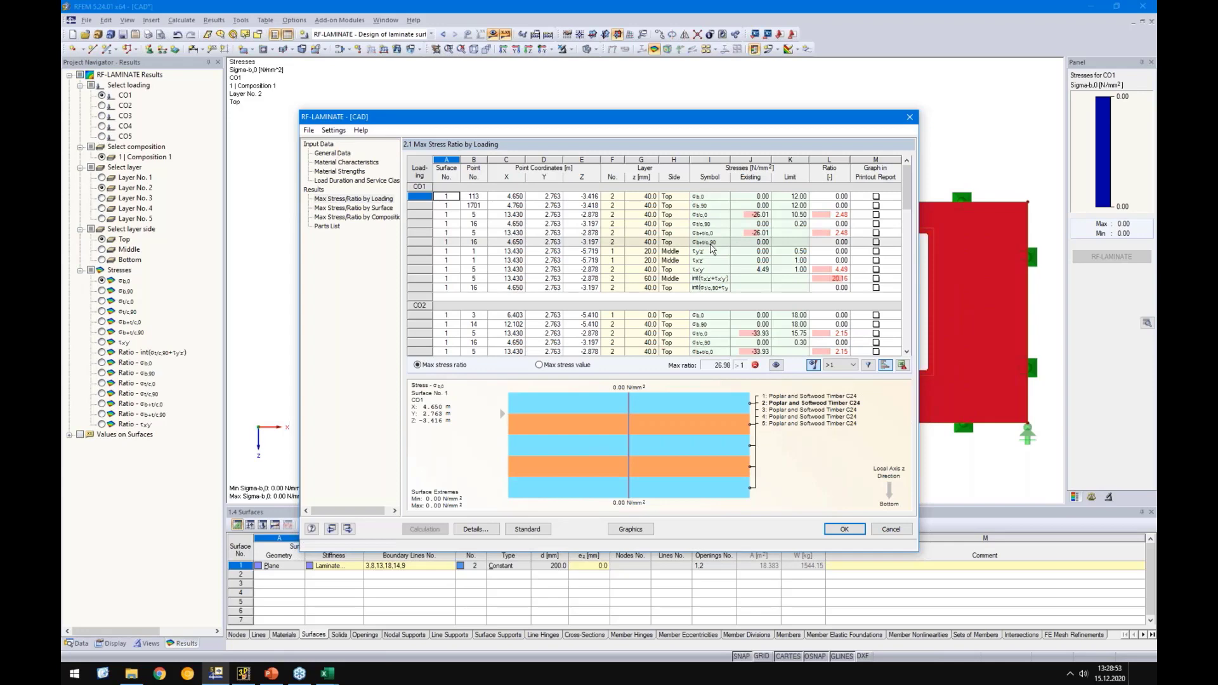
{"action": "left_click", "coordinate": [476, 529]}
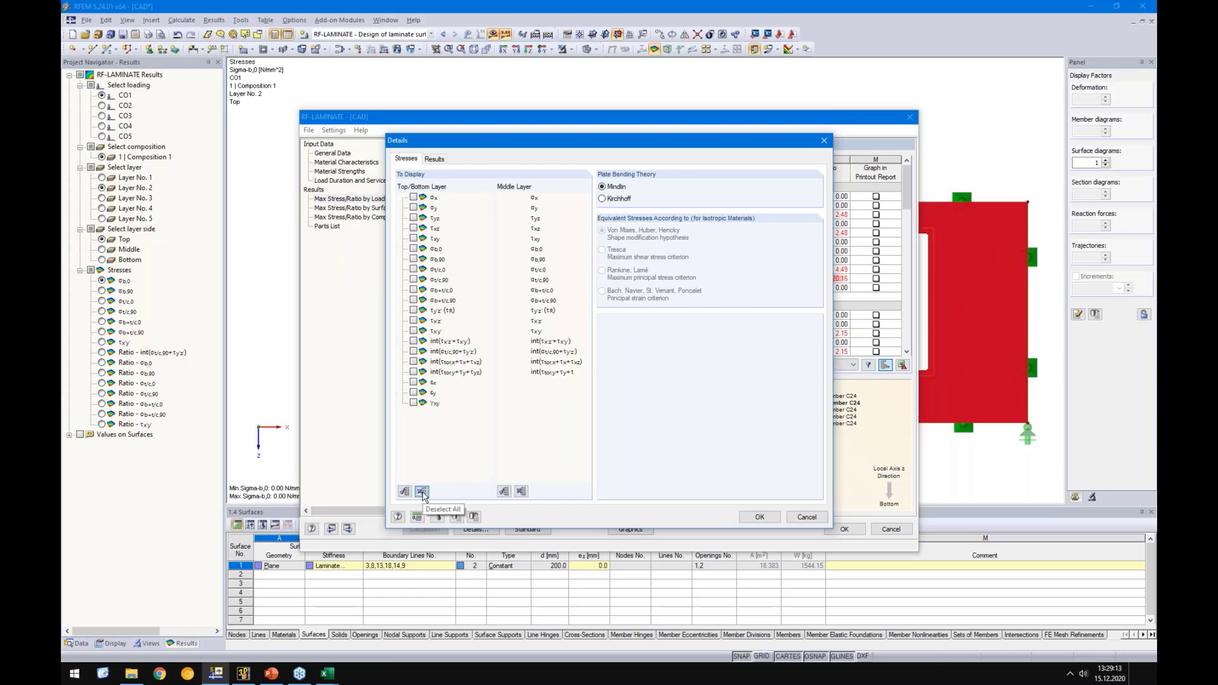
{"action": "left_click", "coordinate": [522, 492]}
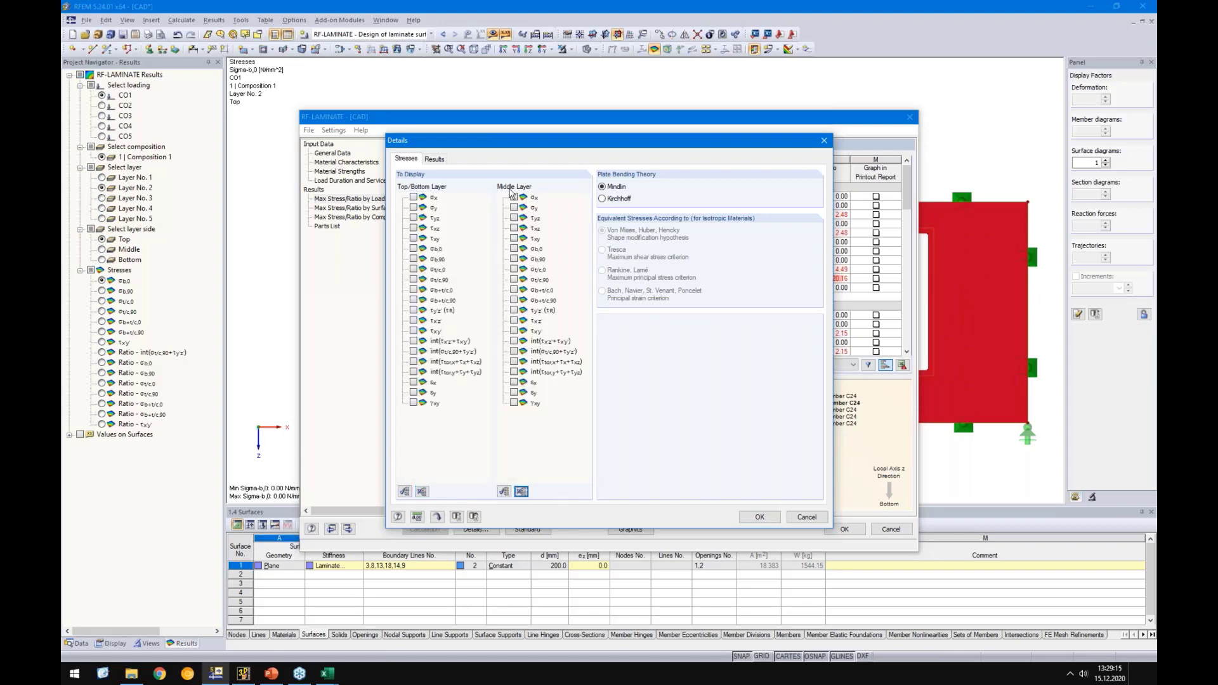
{"action": "left_click", "coordinate": [515, 269]}
{"action": "left_click", "coordinate": [759, 517]}
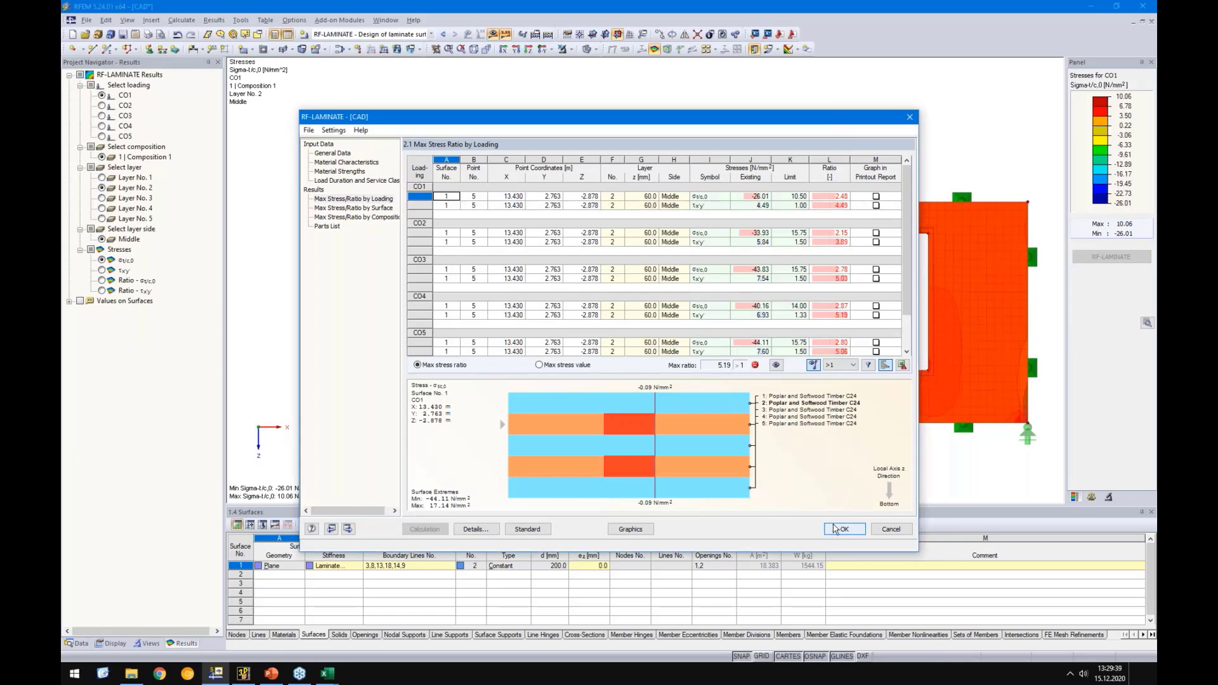
Locate the governing CO4 stress ratio for τx'y' at the wall's lower-right support and close the module
{"action": "left_click", "coordinate": [836, 314]}
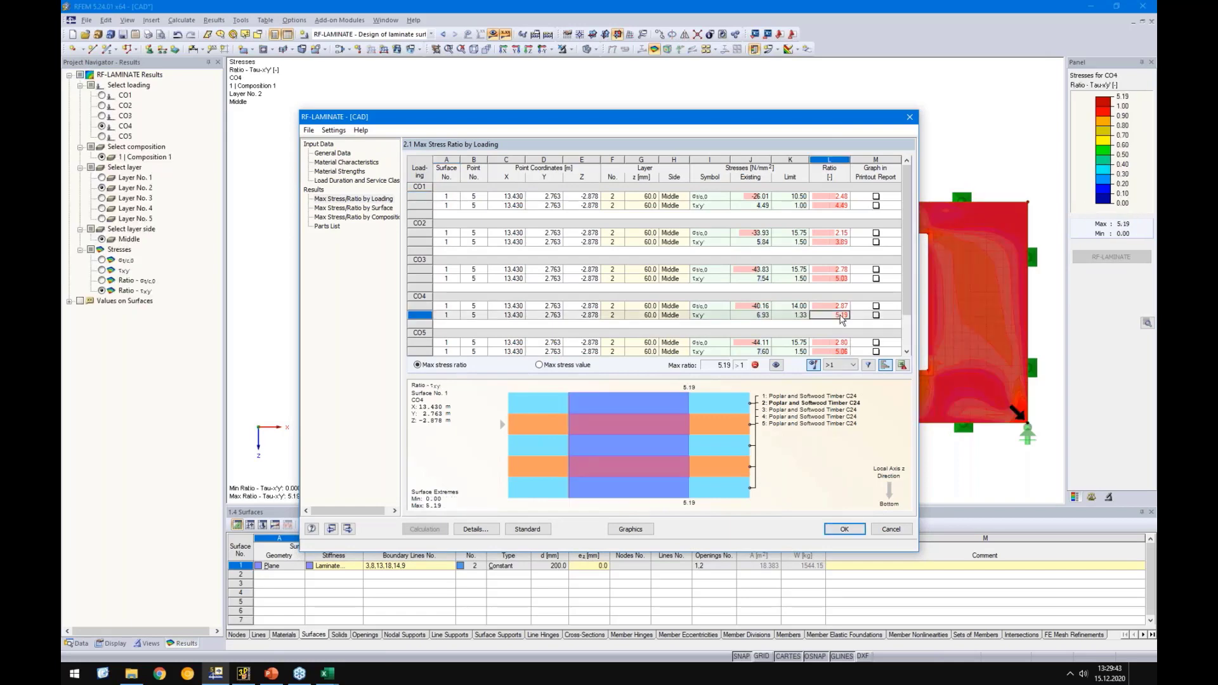
{"action": "scroll", "coordinate": [1026, 432], "scroll_direction": "up", "scroll_amount": 3}
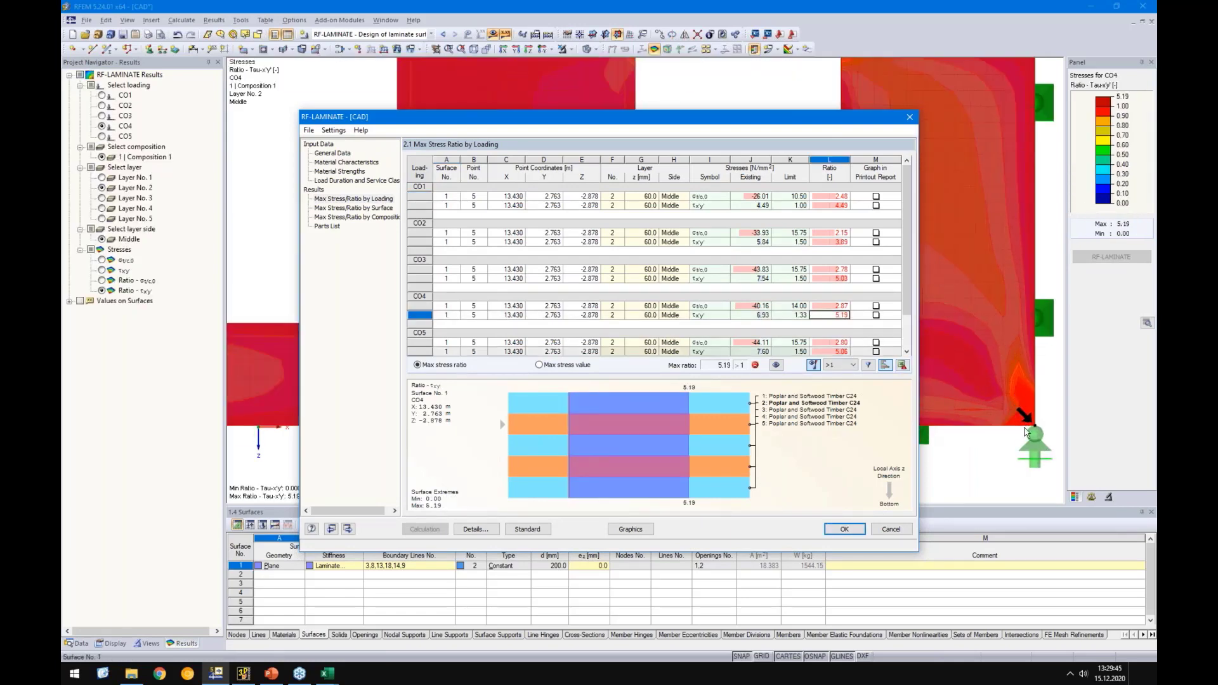
{"action": "scroll", "coordinate": [1028, 431], "scroll_direction": "up", "scroll_amount": 2}
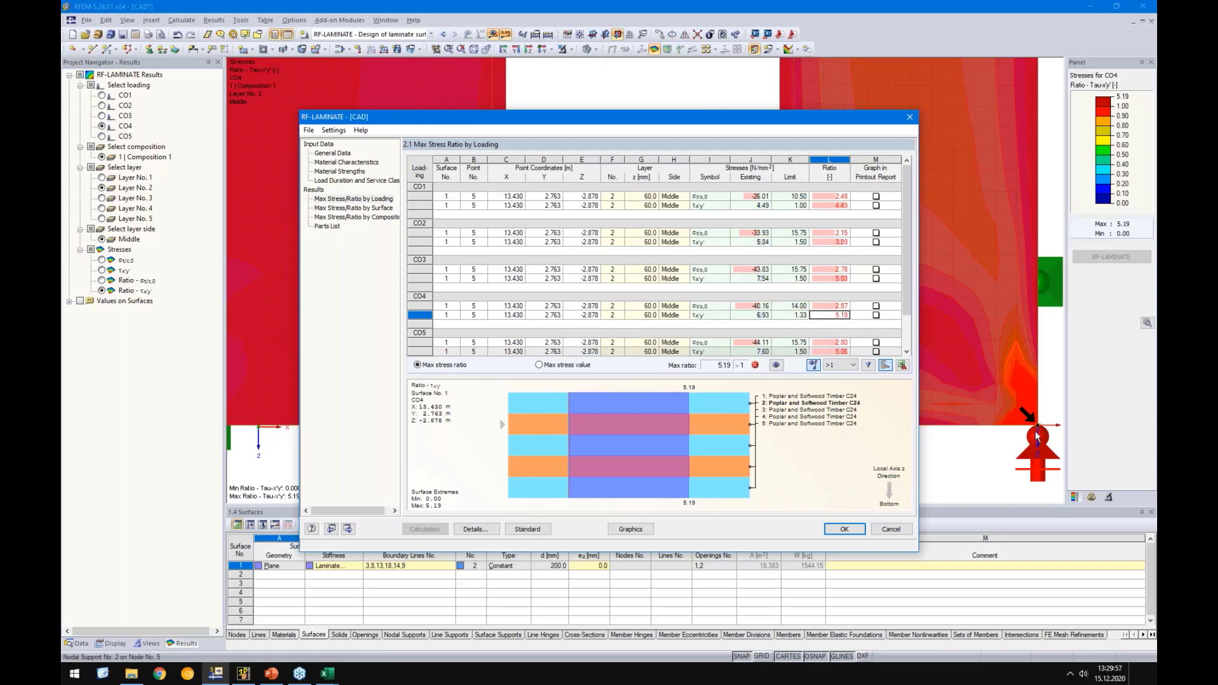
{"action": "left_click", "coordinate": [844, 529]}
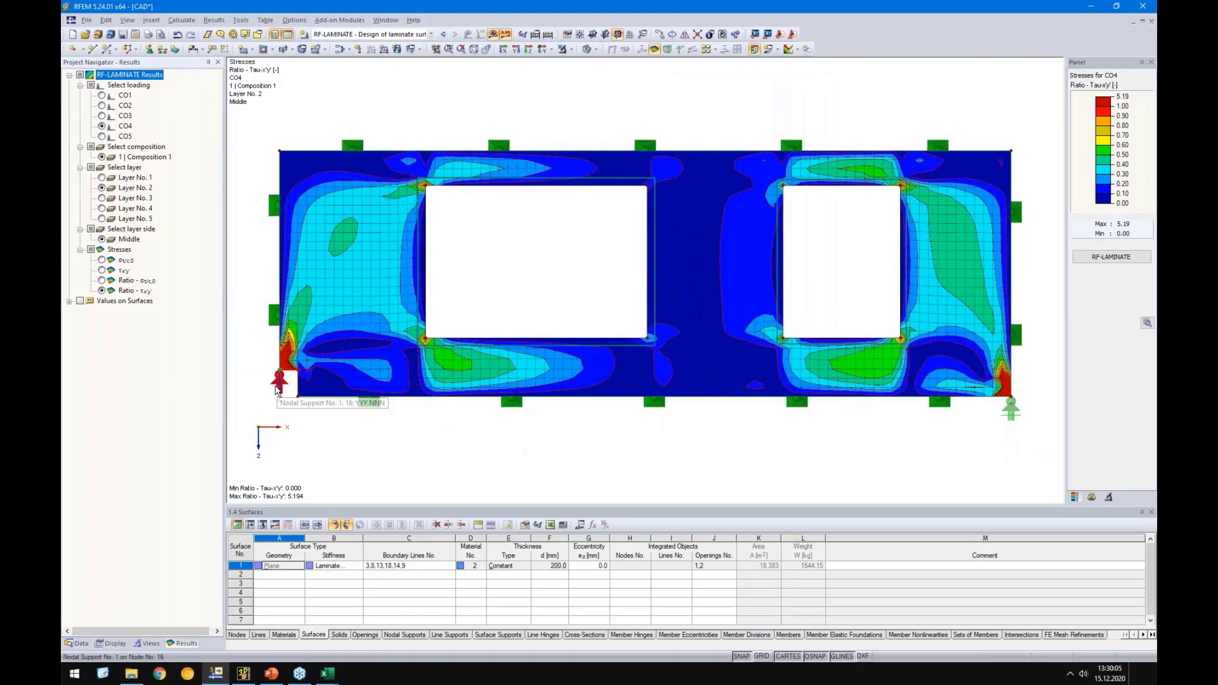
Delete the nodal supports at the wall's lower-left and lower-right corners, including the existing results
{"action": "left_click", "coordinate": [276, 388]}
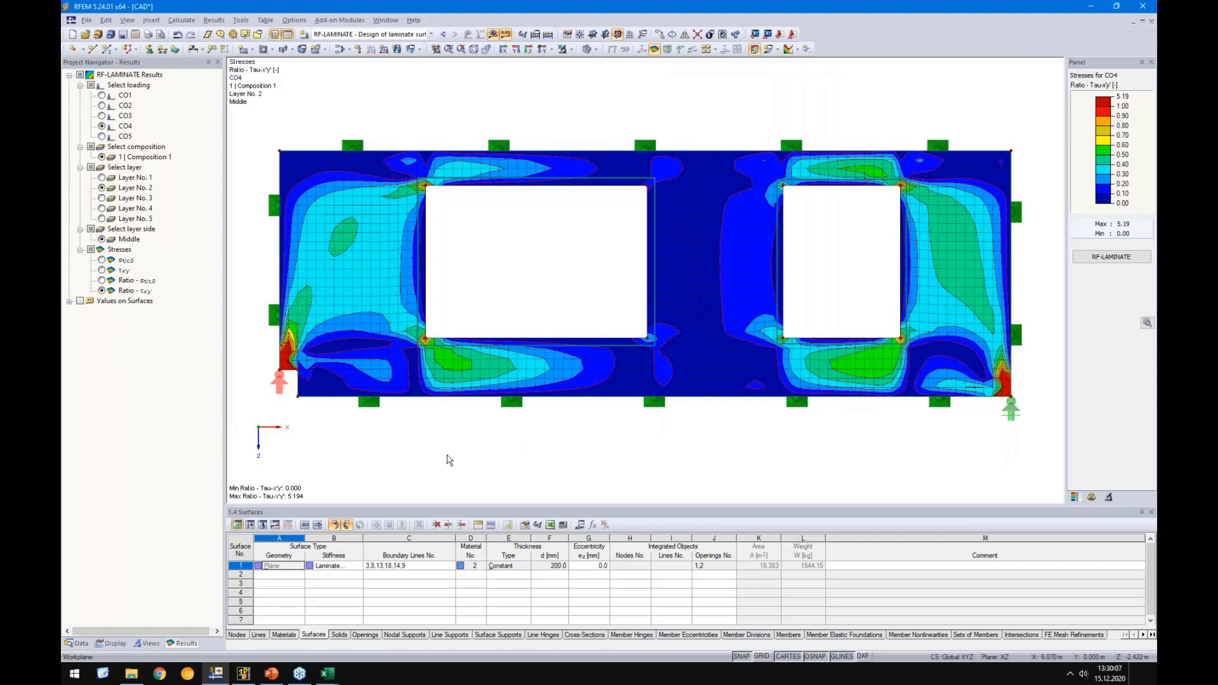
{"action": "key", "text": "Delete"}
{"action": "key", "text": "Return"}
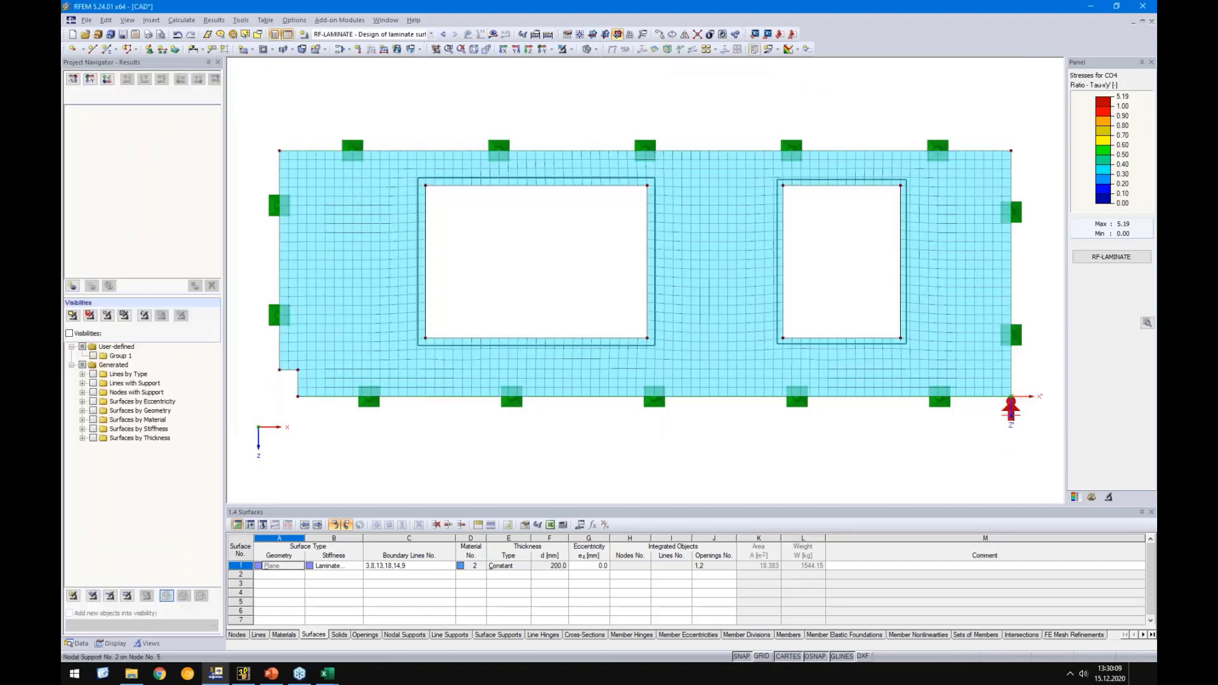
Divide the wall's bottom edge 0.2 m from its right corner and delete the line support on the resulting short segment
{"action": "right_click", "coordinate": [1002, 396]}
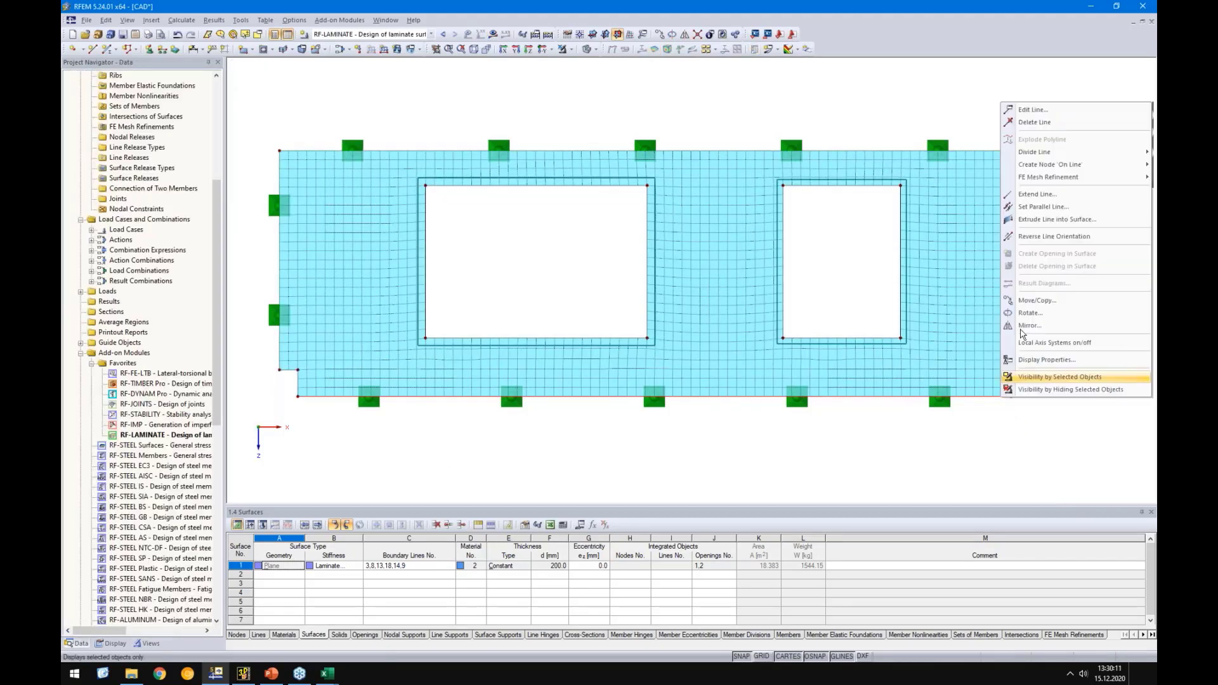
{"action": "mouse_move", "coordinate": [1056, 154]}
{"action": "left_click", "coordinate": [951, 178]}
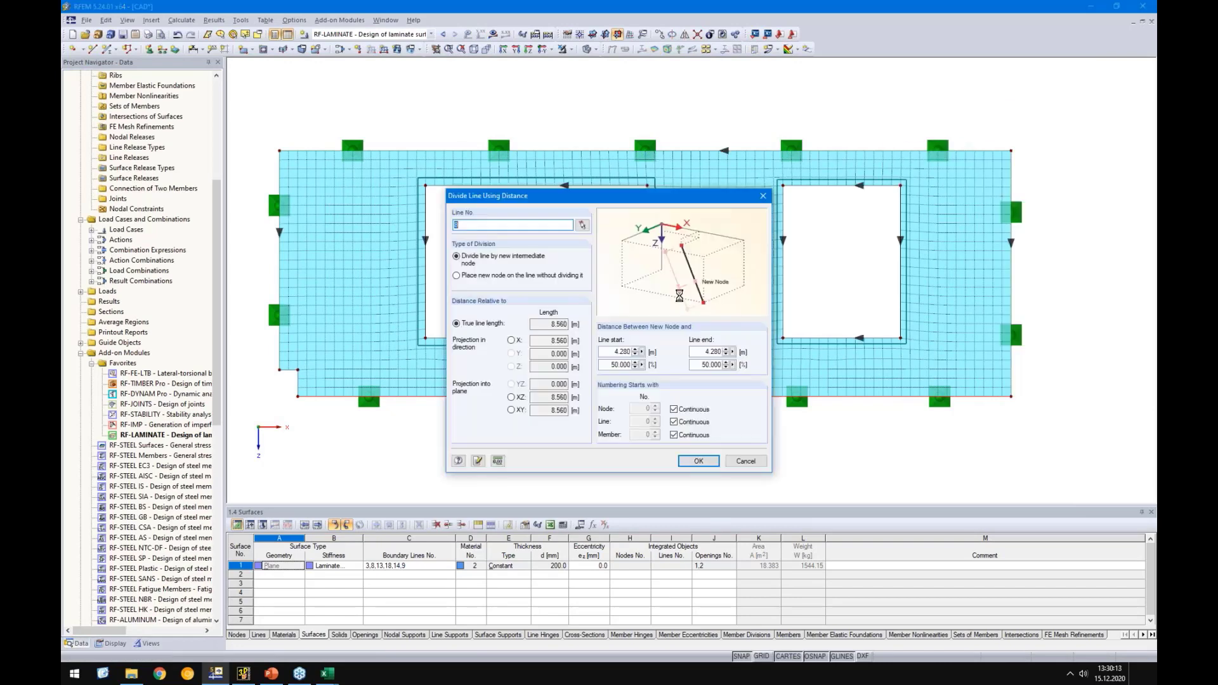
{"action": "left_click_drag", "start_coordinate": [751, 350], "coordinate": [845, 358]}
{"action": "type", "text": "0,2"}
{"action": "left_click_drag", "start_coordinate": [602, 351], "coordinate": [753, 355]}
{"action": "left_click", "coordinate": [695, 461]}
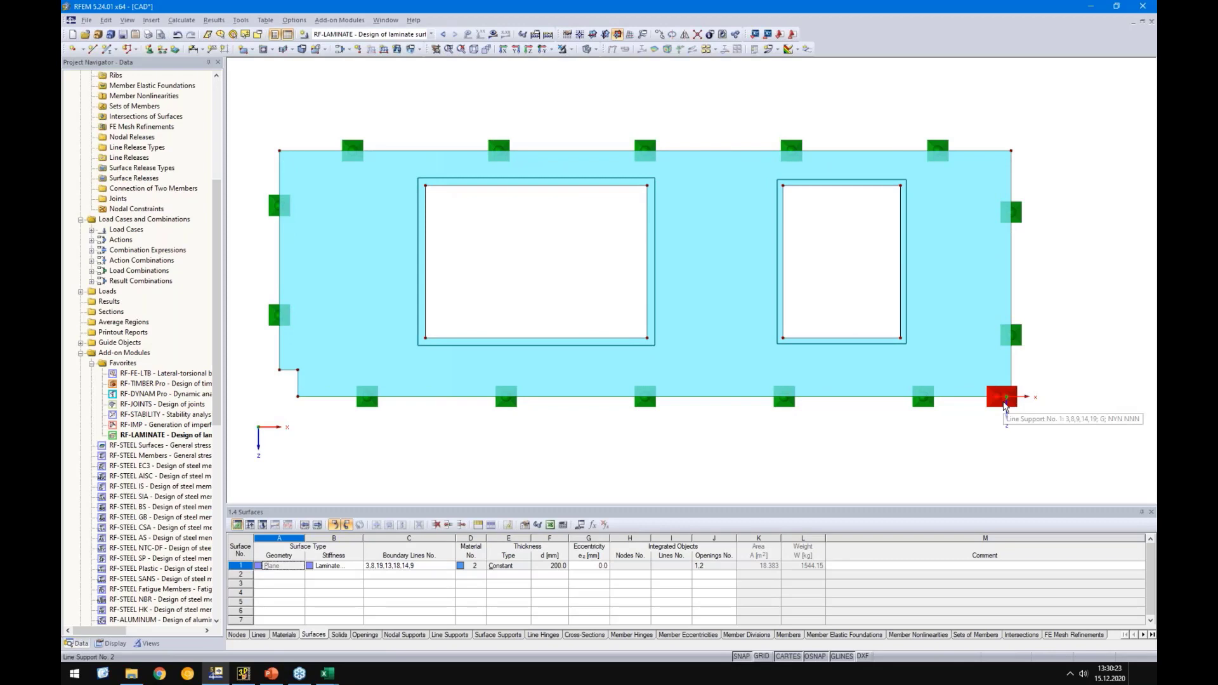
{"action": "key", "text": "Delete"}
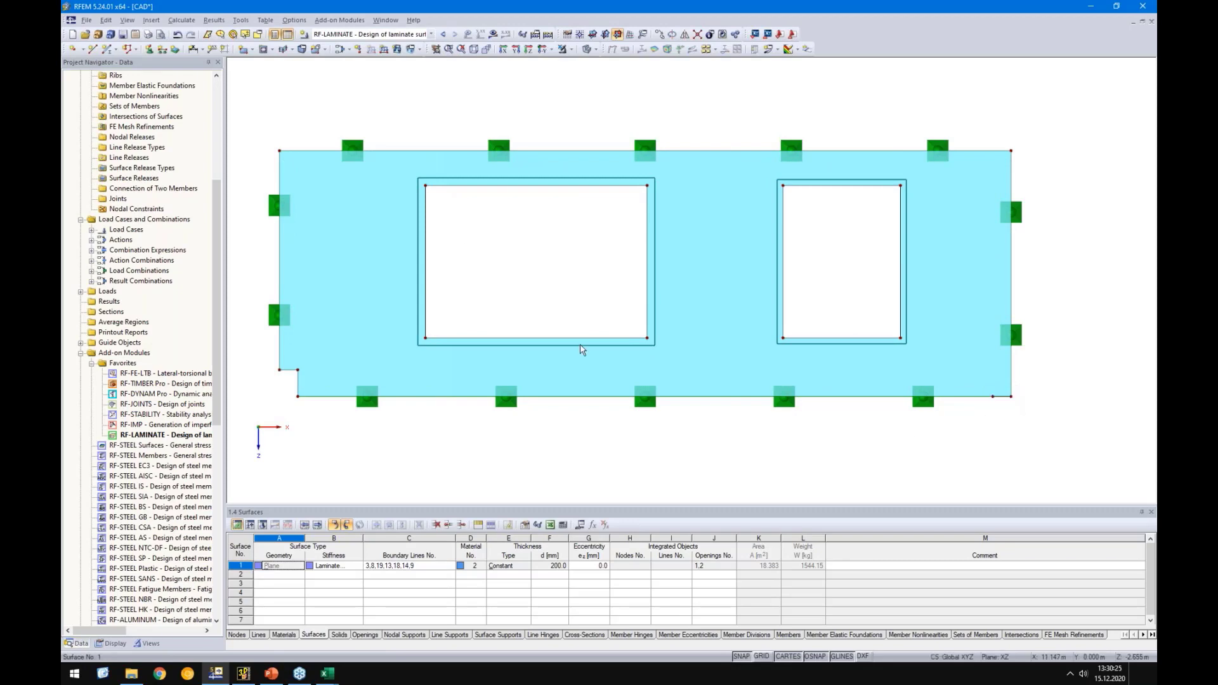
Create a global line support type fixed in Y and Z with a spring constant of 0.01 kN/m² in X
{"action": "left_click", "coordinate": [163, 50]}
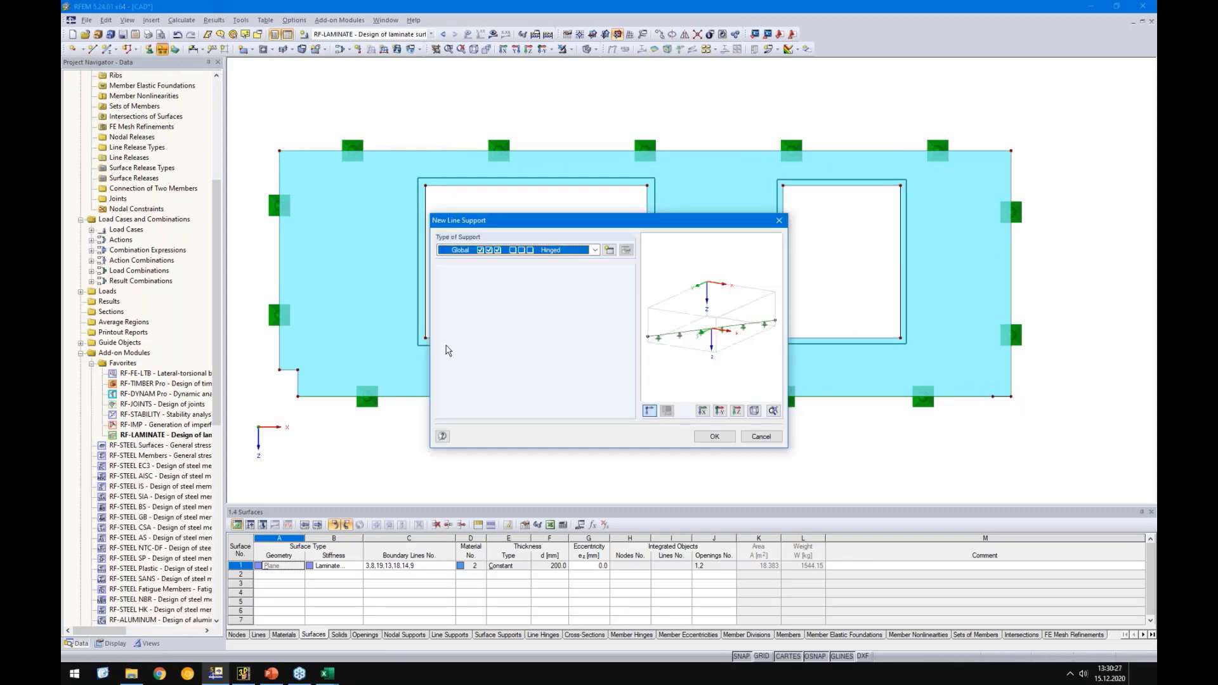
{"action": "left_click", "coordinate": [608, 250]}
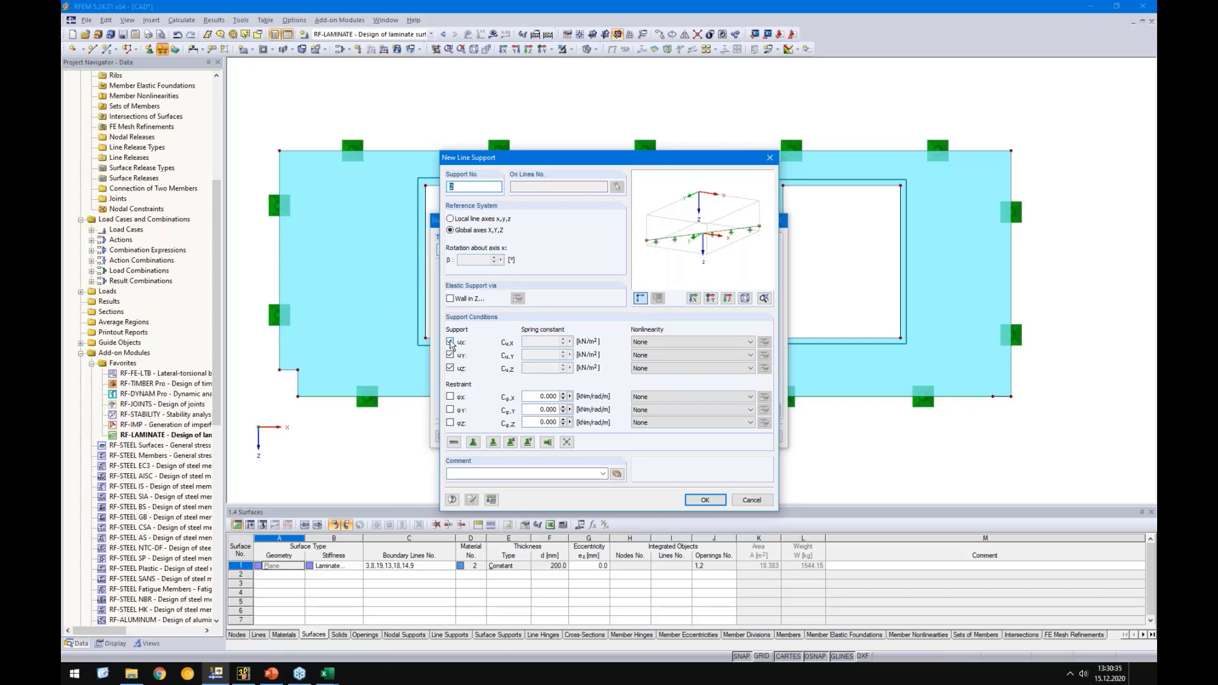
{"action": "left_click", "coordinate": [450, 342]}
{"action": "type", "text": "01"}
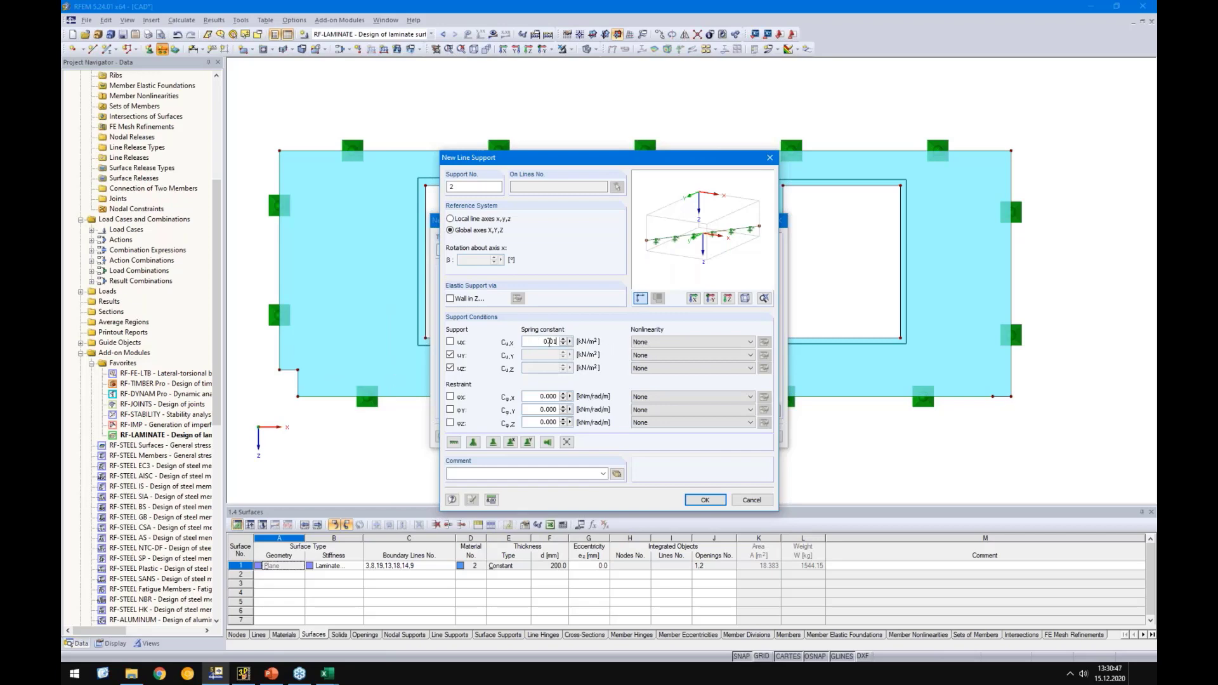
{"action": "left_click", "coordinate": [701, 500]}
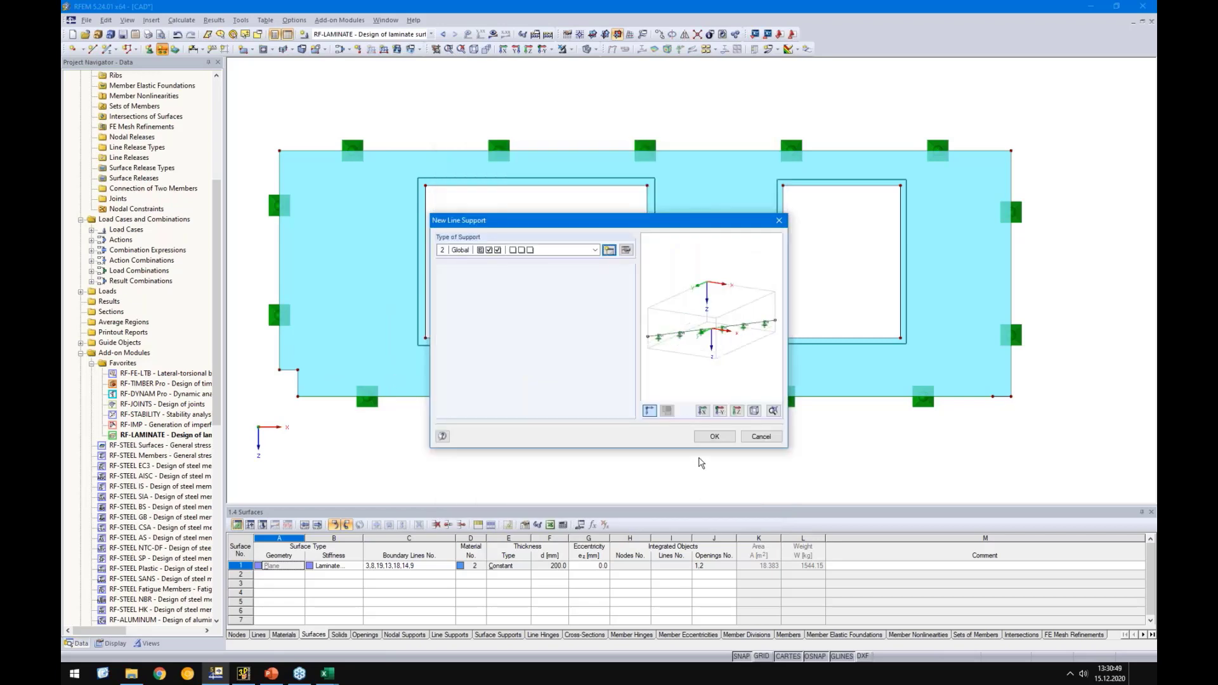
Assign the new line support to the short lower-left notch edge and the short segment at the lower-right corner
{"action": "left_click", "coordinate": [710, 436]}
{"action": "left_click", "coordinate": [289, 375]}
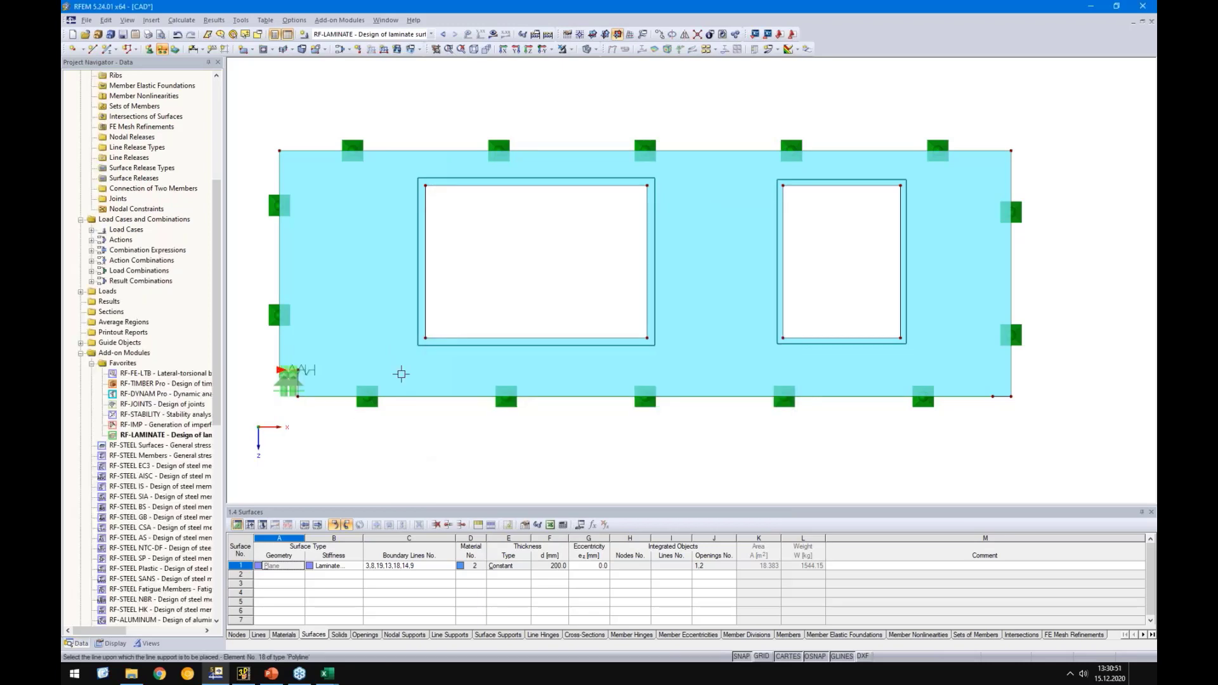
{"action": "left_click", "coordinate": [1005, 396]}
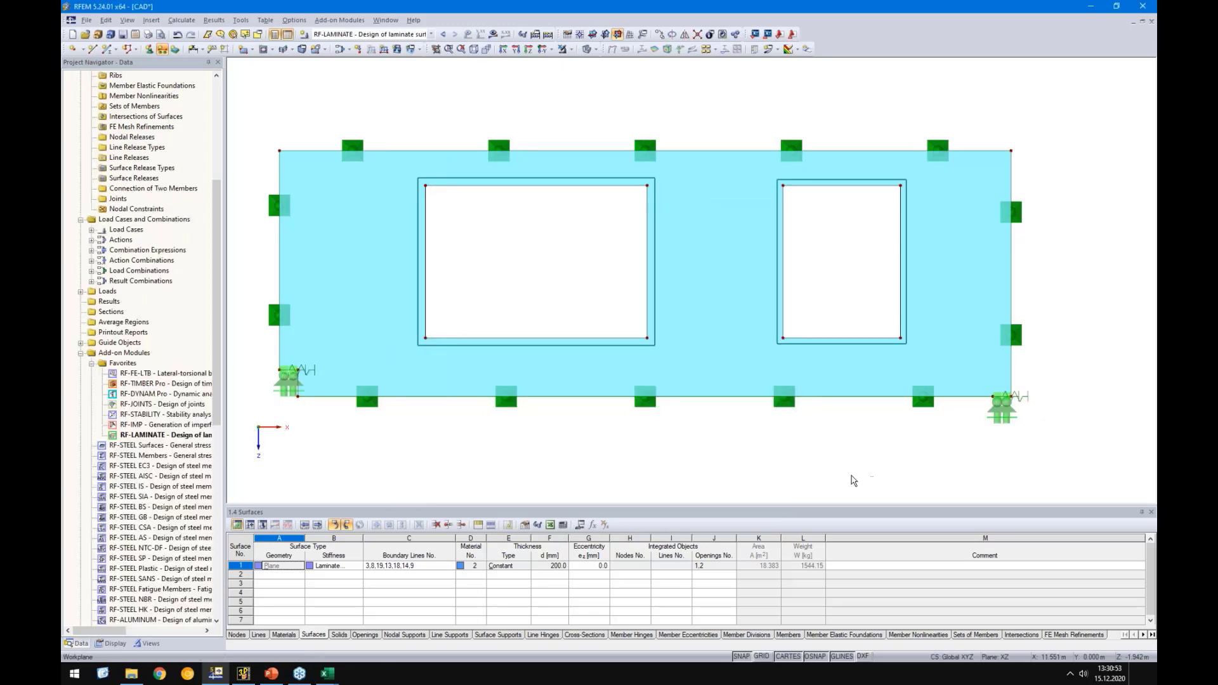
{"action": "right_click", "coordinate": [850, 479]}
{"action": "scroll", "coordinate": [550, 436], "scroll_direction": "down", "scroll_amount": 2}
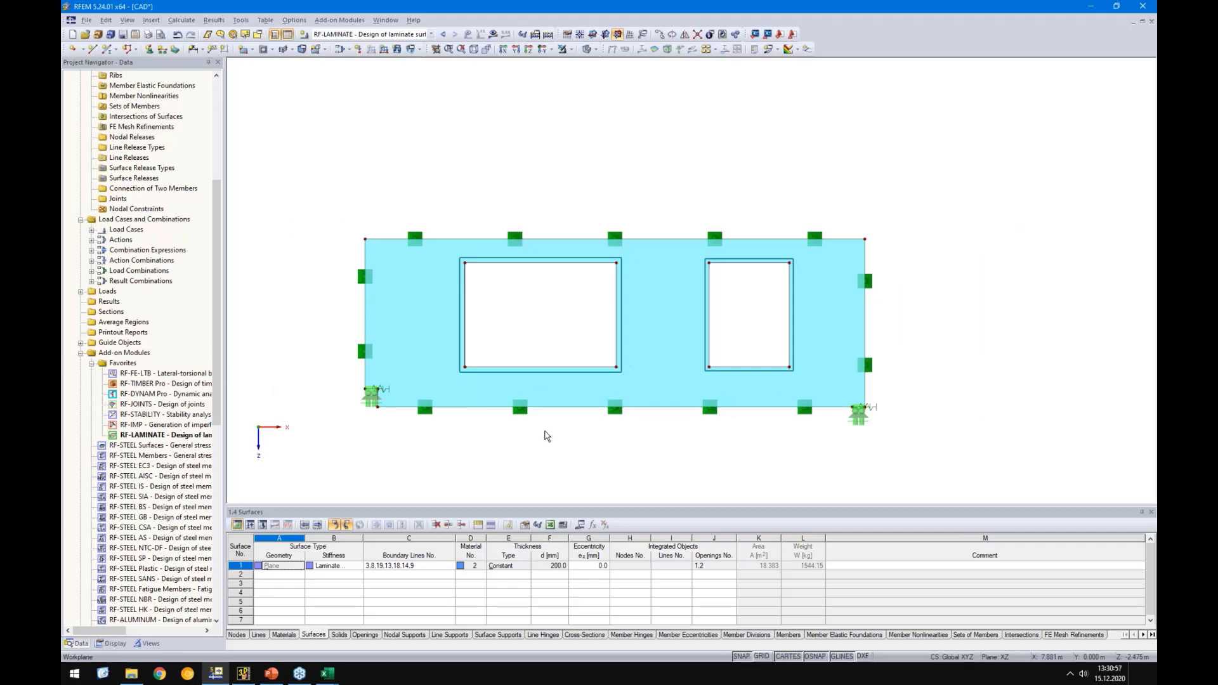
Run the RF-LAMINATE design of the wall and display the CO4 normal stress ratio on the model
{"action": "double_click", "coordinate": [180, 435]}
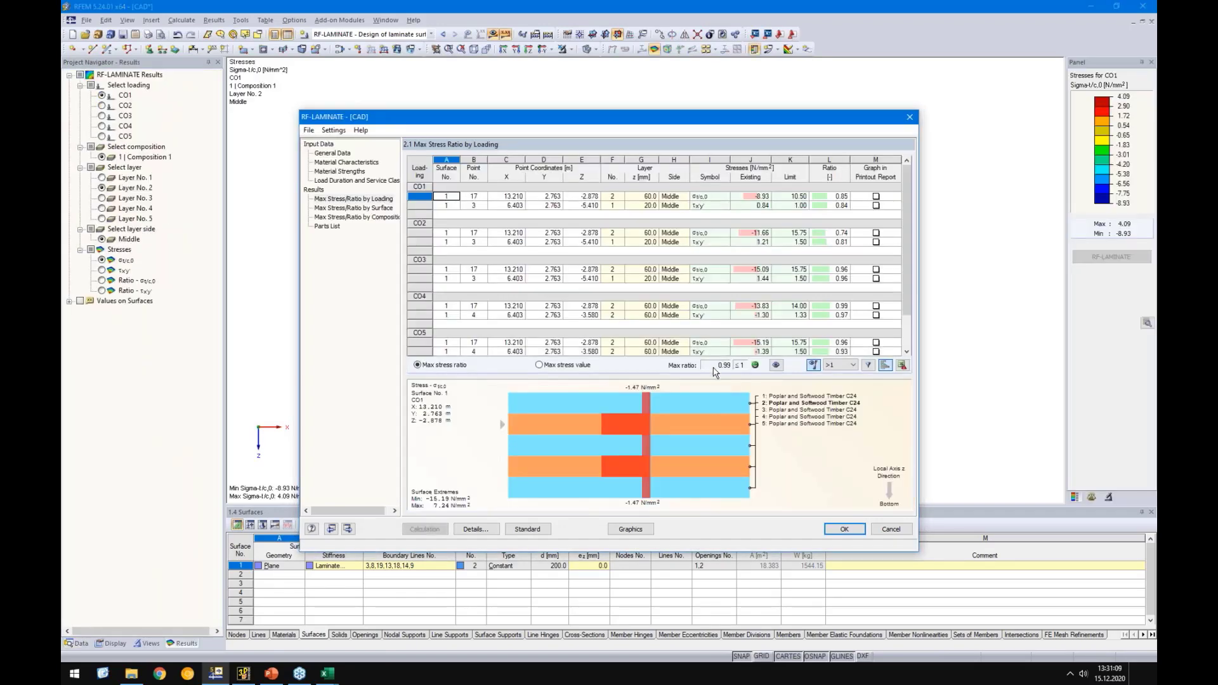
{"action": "left_click_drag", "start_coordinate": [741, 115], "coordinate": [426, 40]}
{"action": "left_click", "coordinate": [523, 231]}
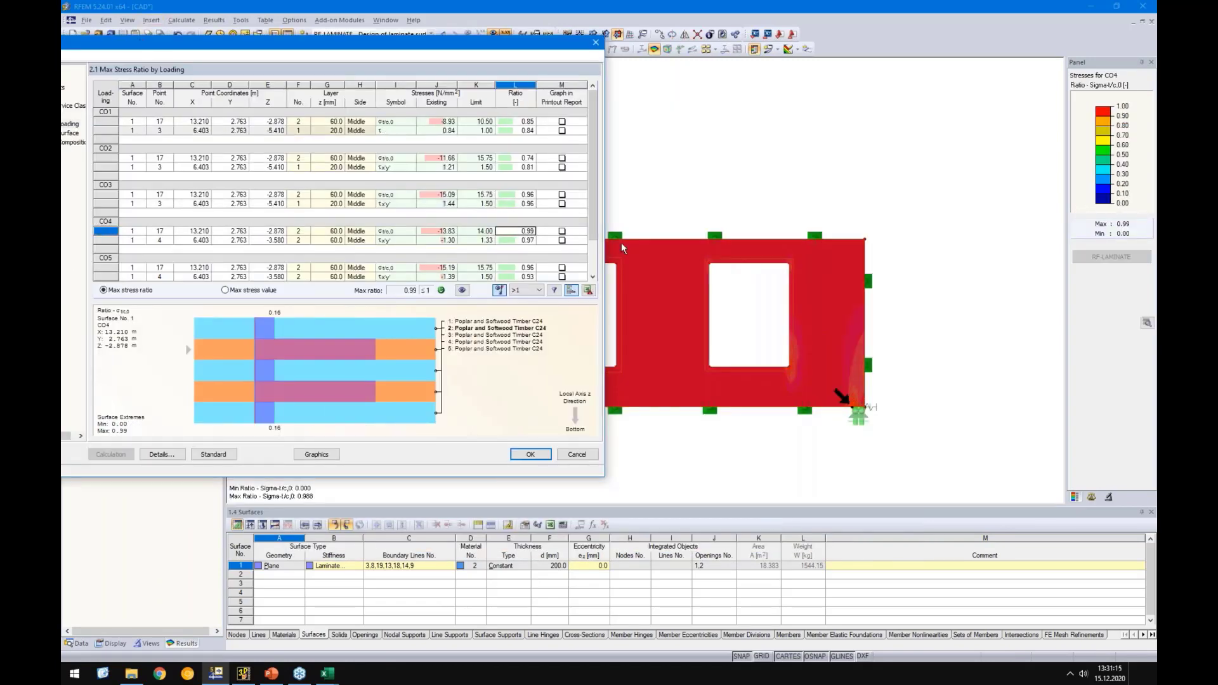
{"action": "left_click_drag", "start_coordinate": [269, 44], "coordinate": [651, 79]}
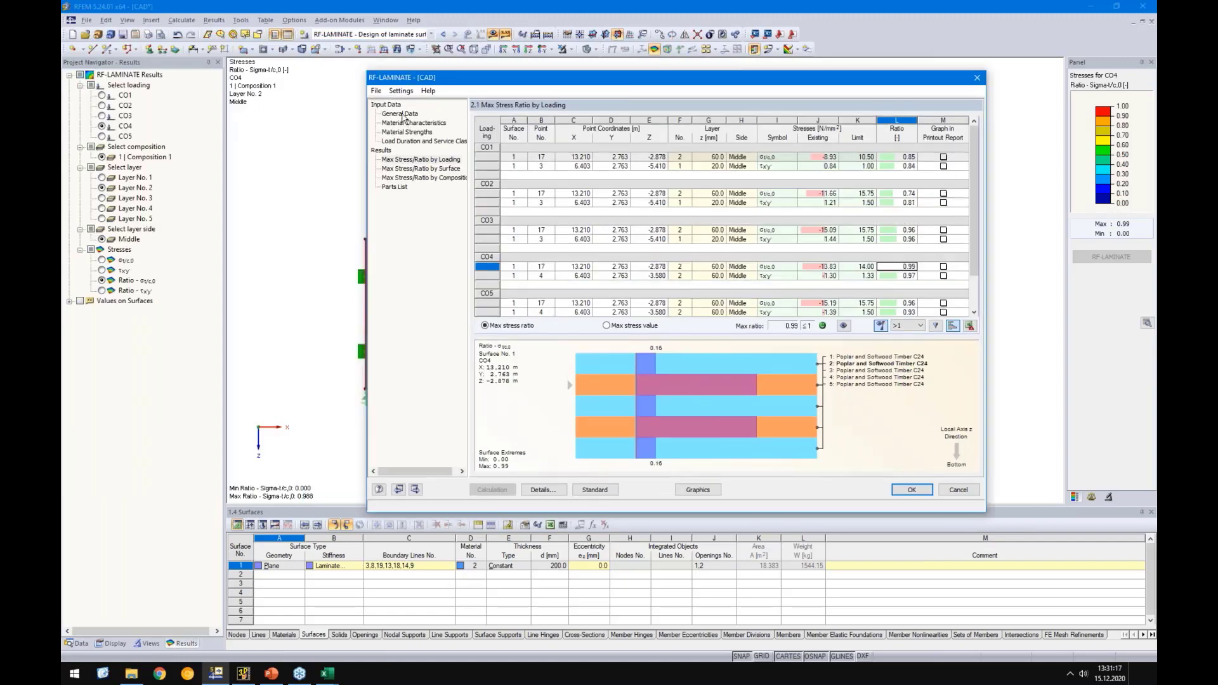
Remove CO1, CO2, CO3 and CO5 from the ultimate limit state design, keeping only CO4, and recalculate
{"action": "left_click", "coordinate": [400, 114]}
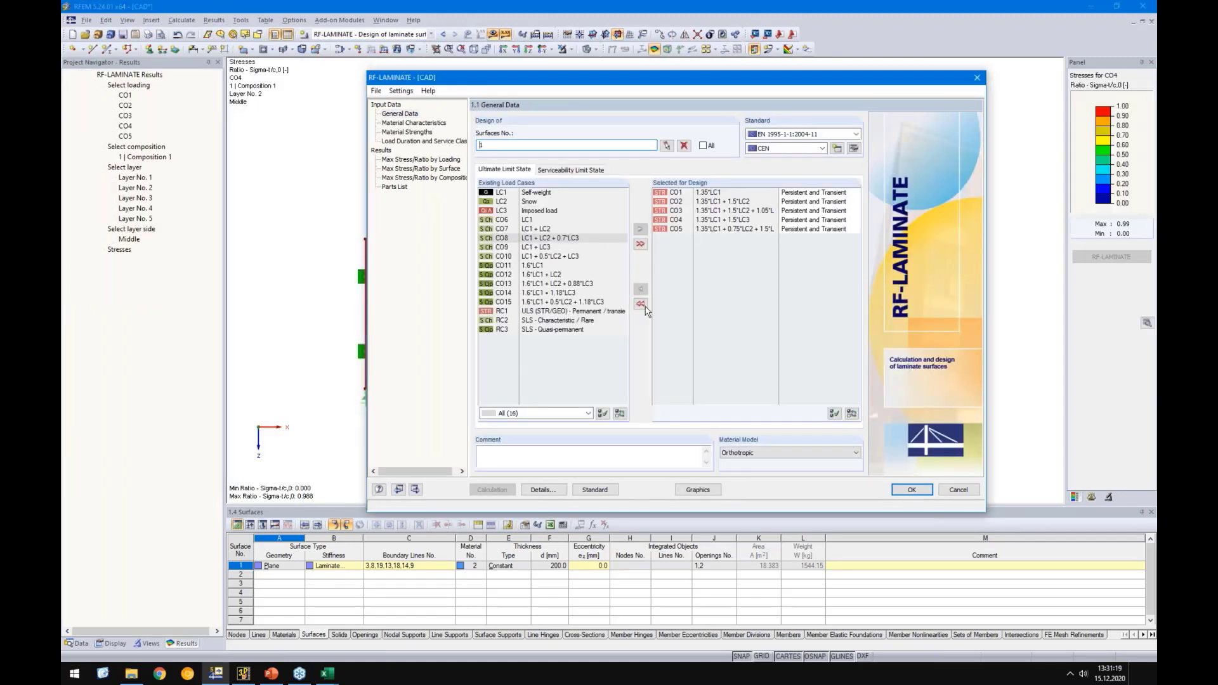
{"action": "left_click", "coordinate": [677, 193]}
{"action": "left_click", "coordinate": [677, 211], "text": "shift"}
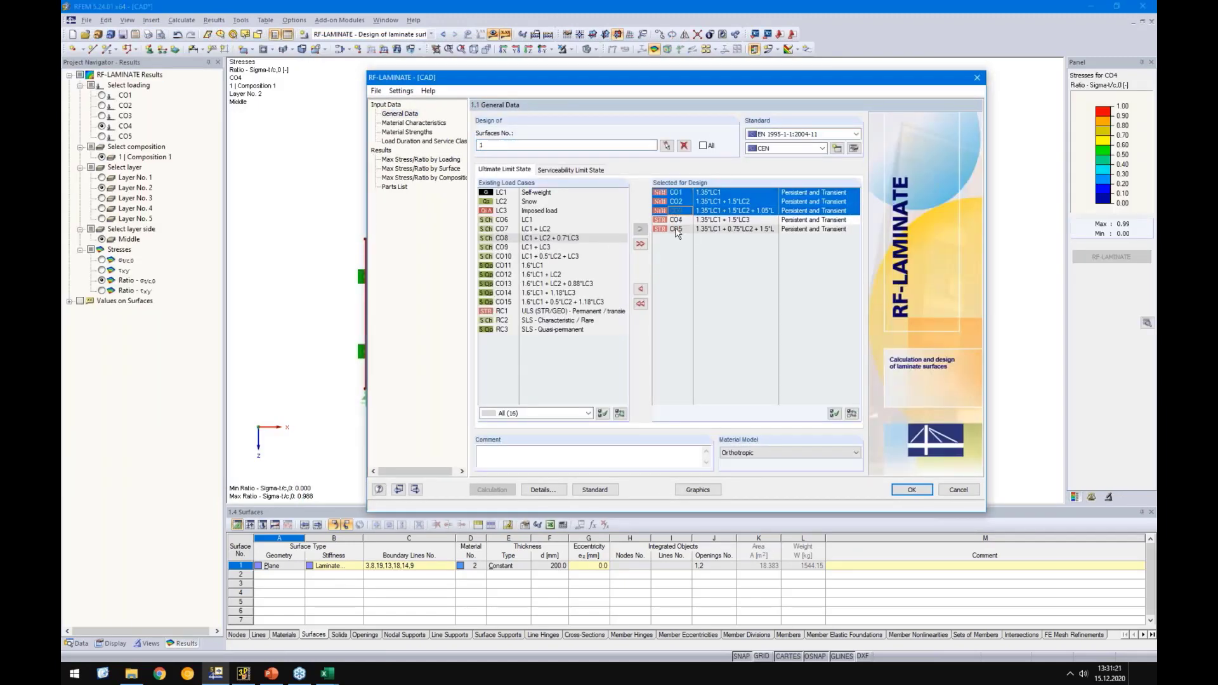
{"action": "left_click", "coordinate": [677, 231], "text": "ctrl"}
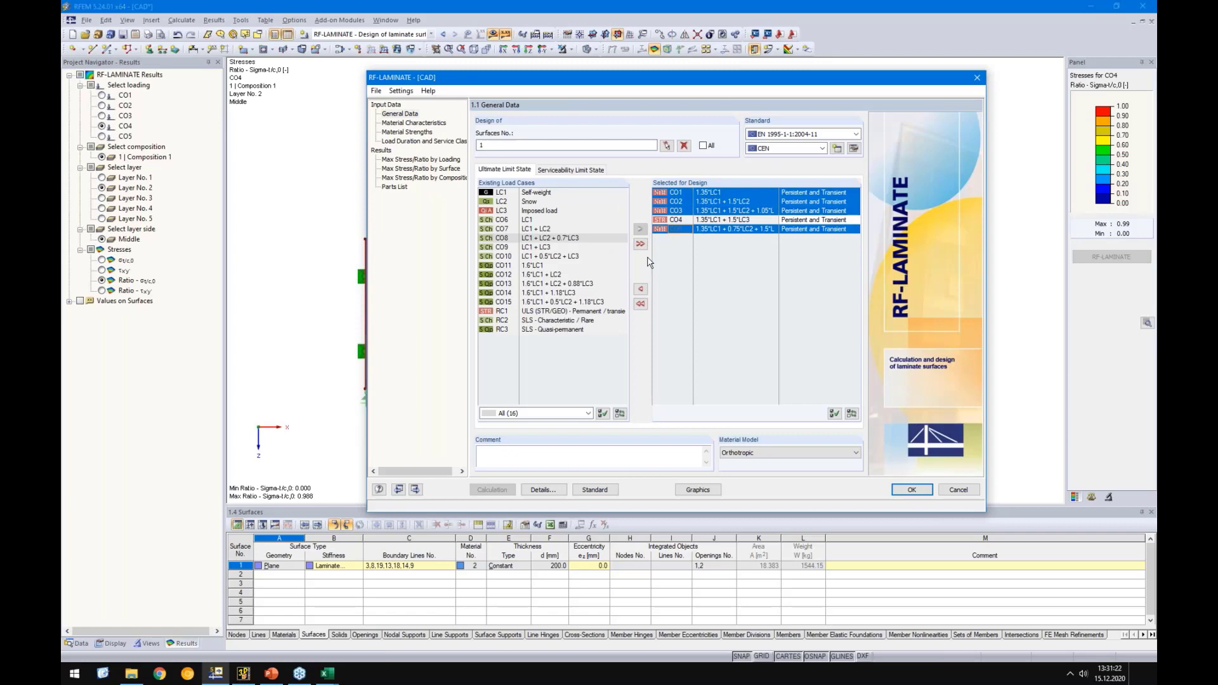
{"action": "left_click", "coordinate": [640, 290]}
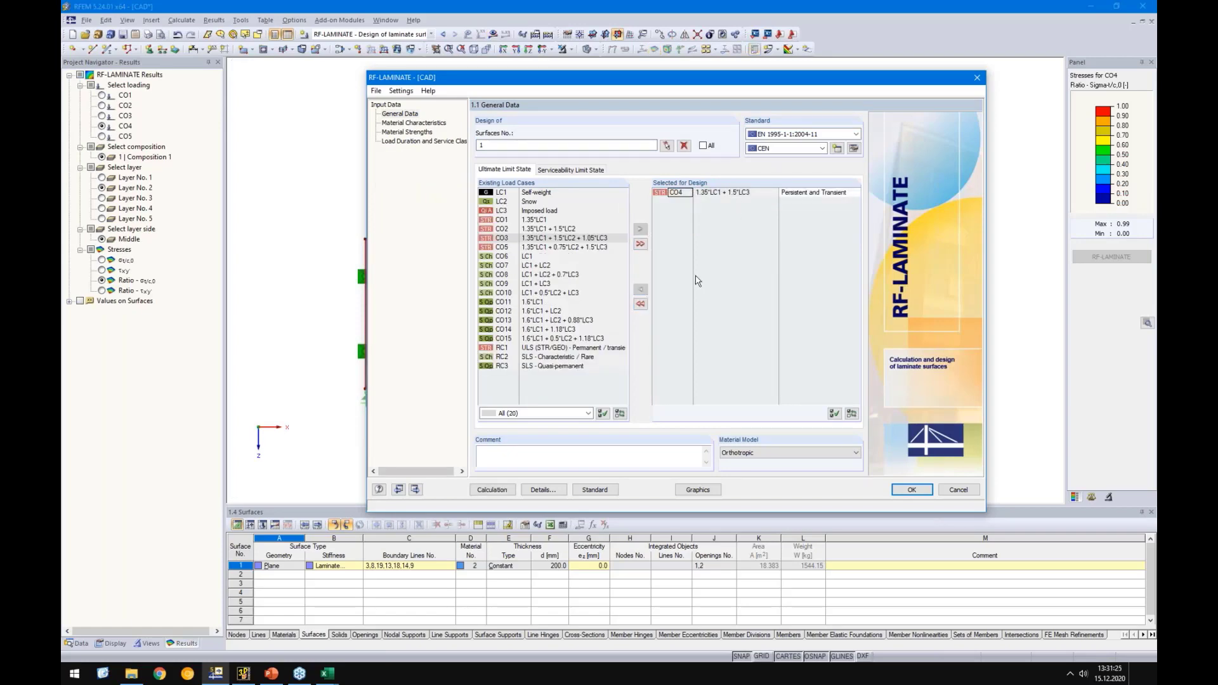
{"action": "left_click", "coordinate": [491, 491]}
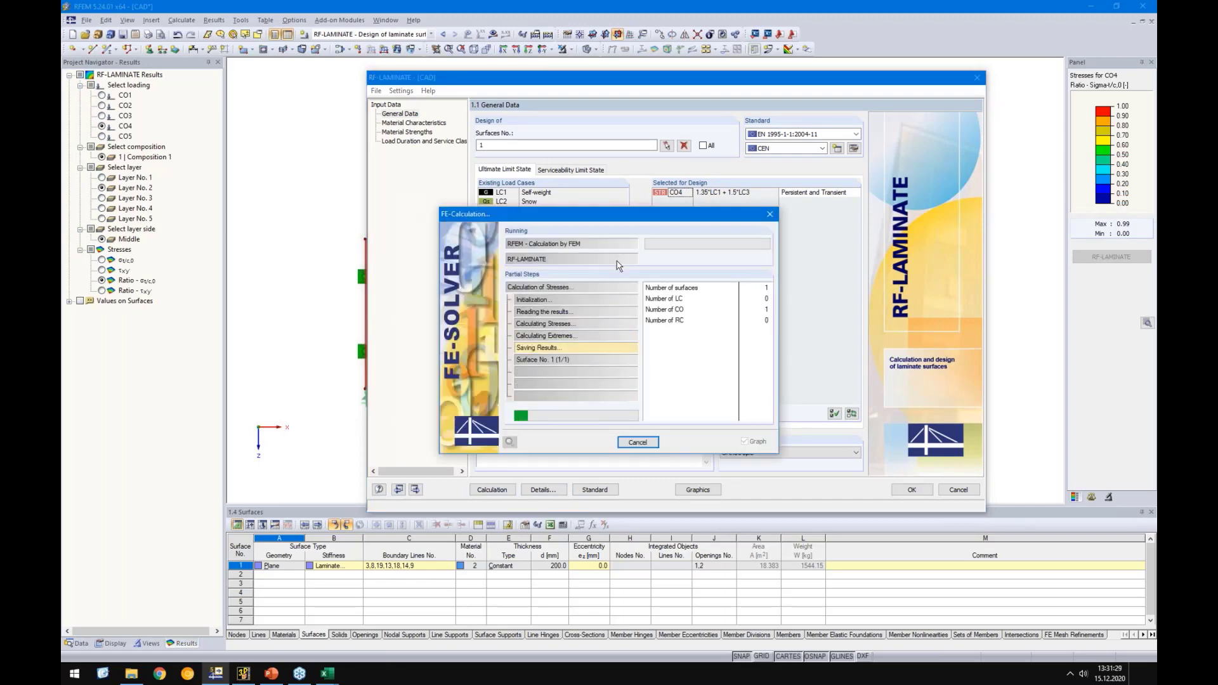
Examine where the maximum CO4 normal stress ratio occurs at the wall's lower-right support, and close the module window
{"action": "left_click", "coordinate": [906, 157]}
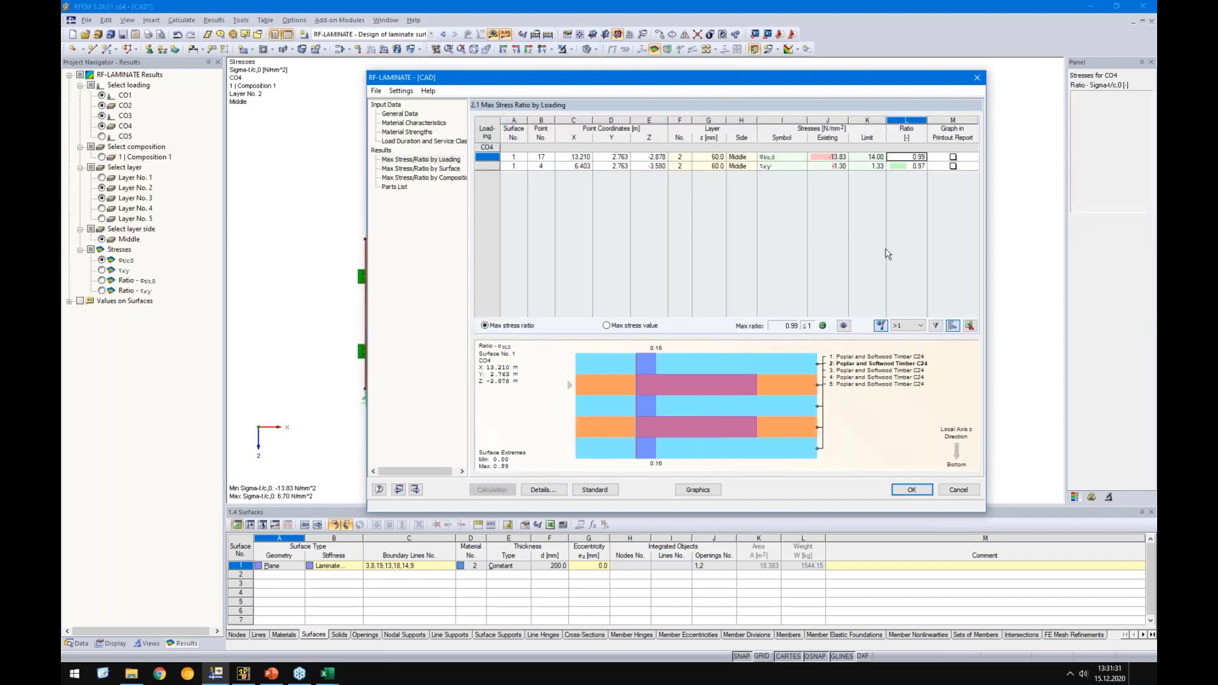
{"action": "left_click_drag", "start_coordinate": [847, 86], "coordinate": [548, 81]}
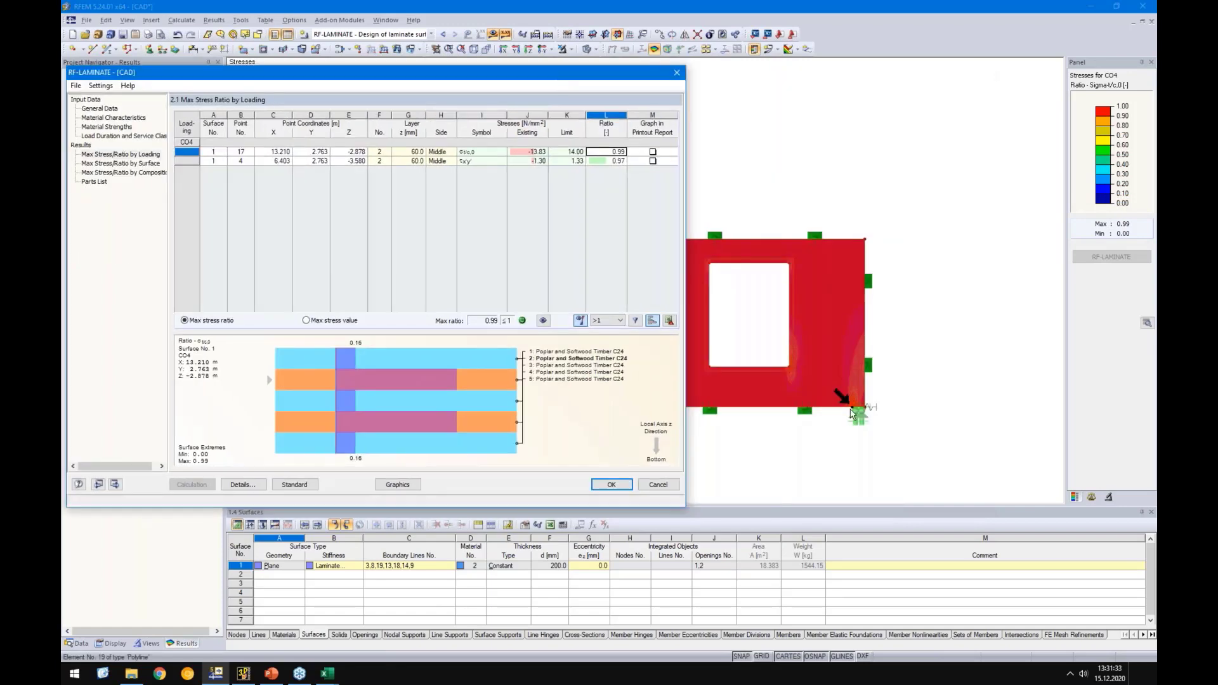
{"action": "scroll", "coordinate": [837, 406], "scroll_direction": "up", "scroll_amount": 5}
{"action": "scroll", "coordinate": [822, 419], "scroll_direction": "up", "scroll_amount": 3}
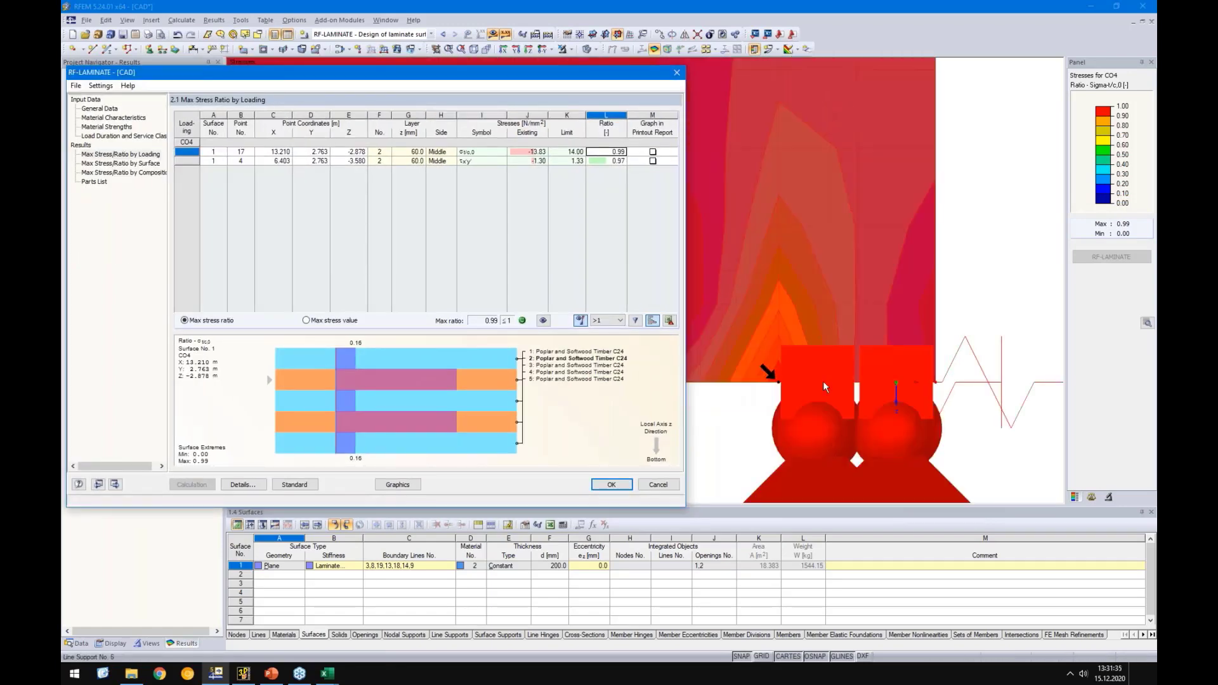
{"action": "scroll", "coordinate": [824, 378], "scroll_direction": "down", "scroll_amount": 2}
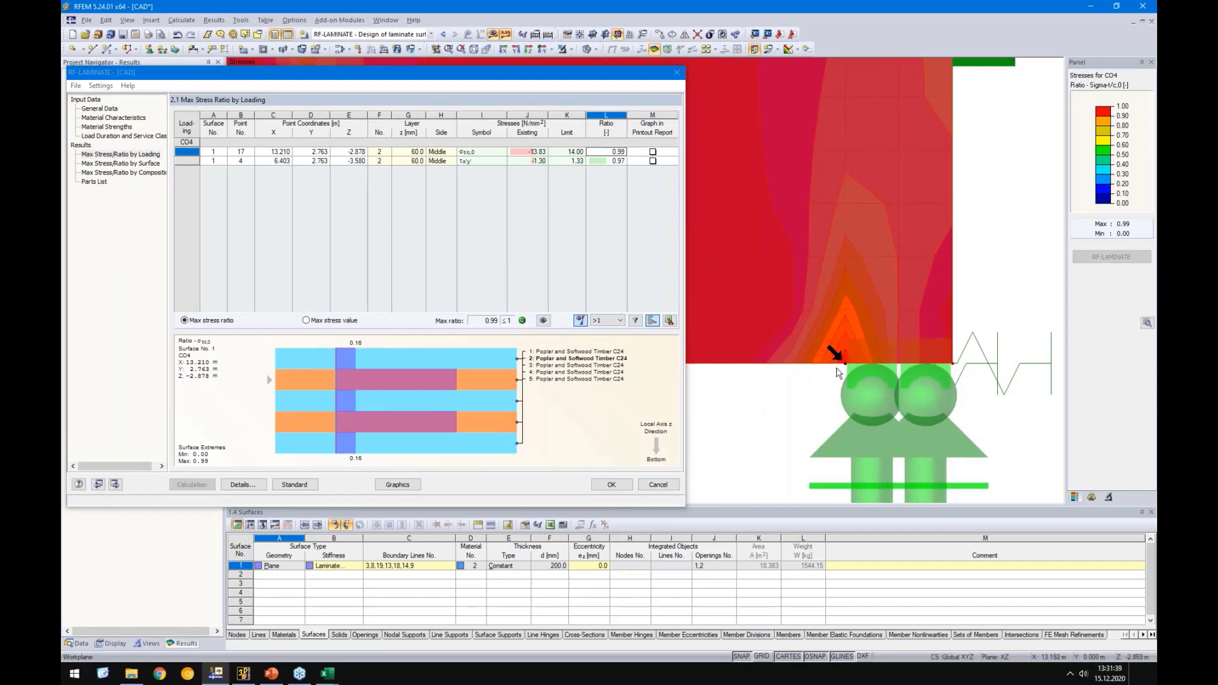
{"action": "mouse_move", "coordinate": [845, 368]}
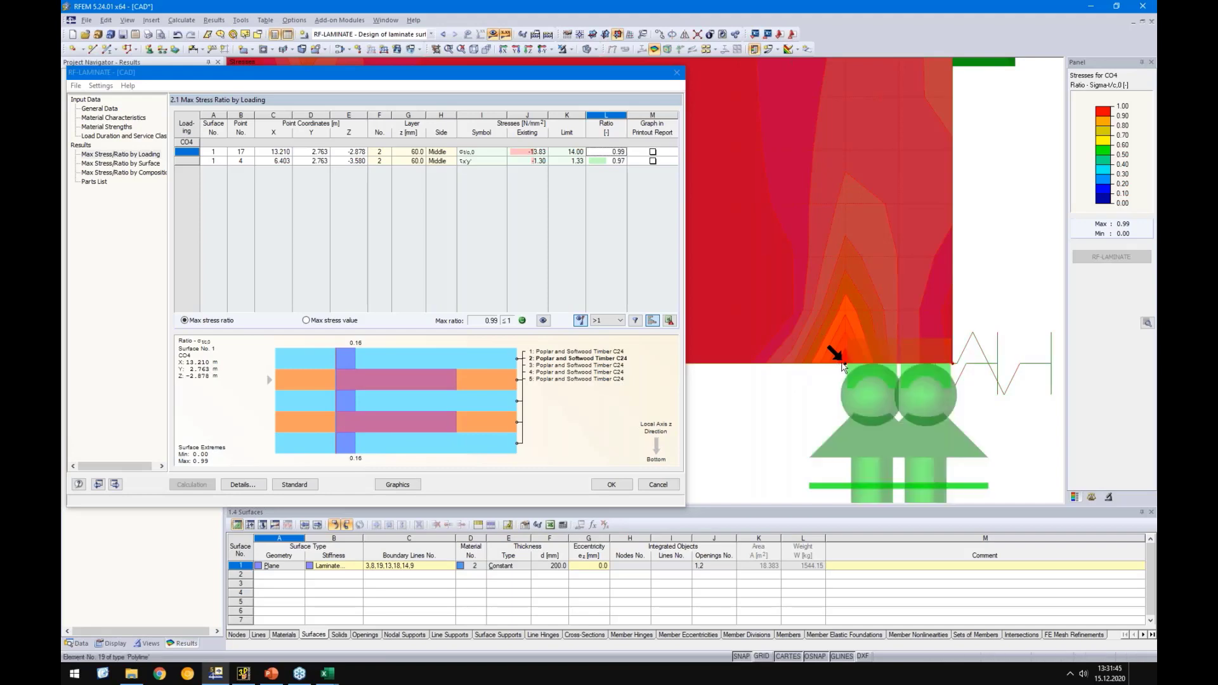
{"action": "left_click", "coordinate": [611, 485]}
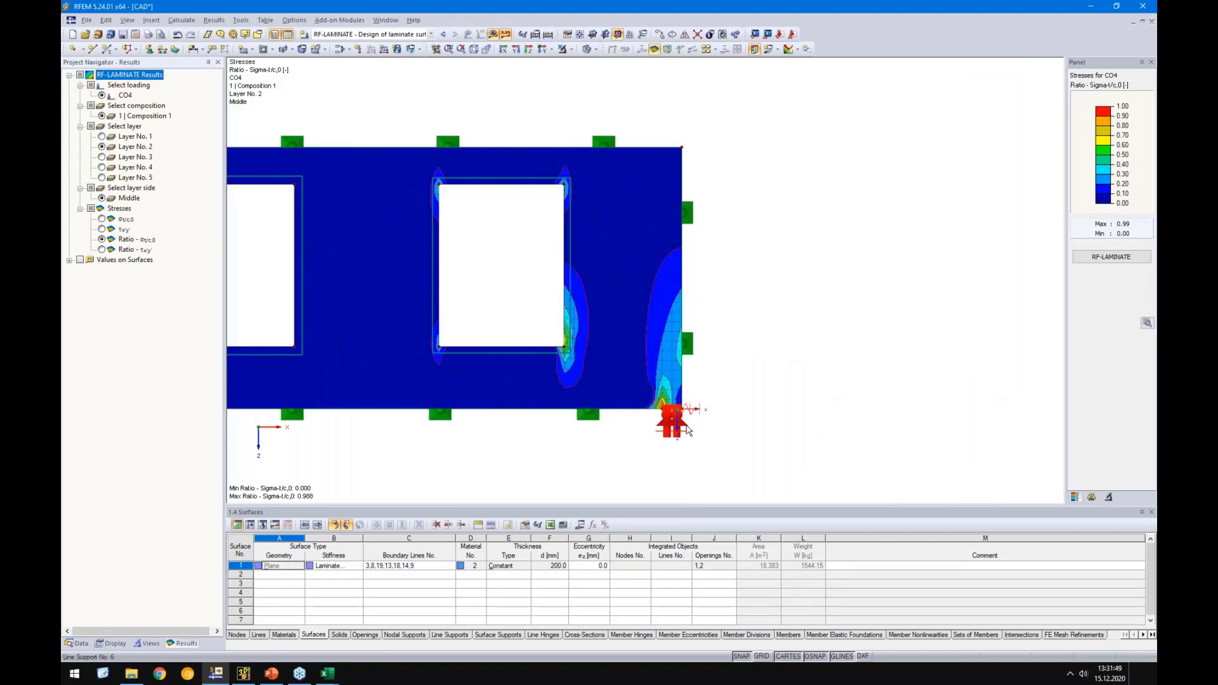
{"action": "scroll", "coordinate": [671, 413], "scroll_direction": "up", "scroll_amount": 2}
{"action": "scroll", "coordinate": [709, 400], "scroll_direction": "up", "scroll_amount": 1}
{"action": "scroll", "coordinate": [815, 362], "scroll_direction": "up", "scroll_amount": 1}
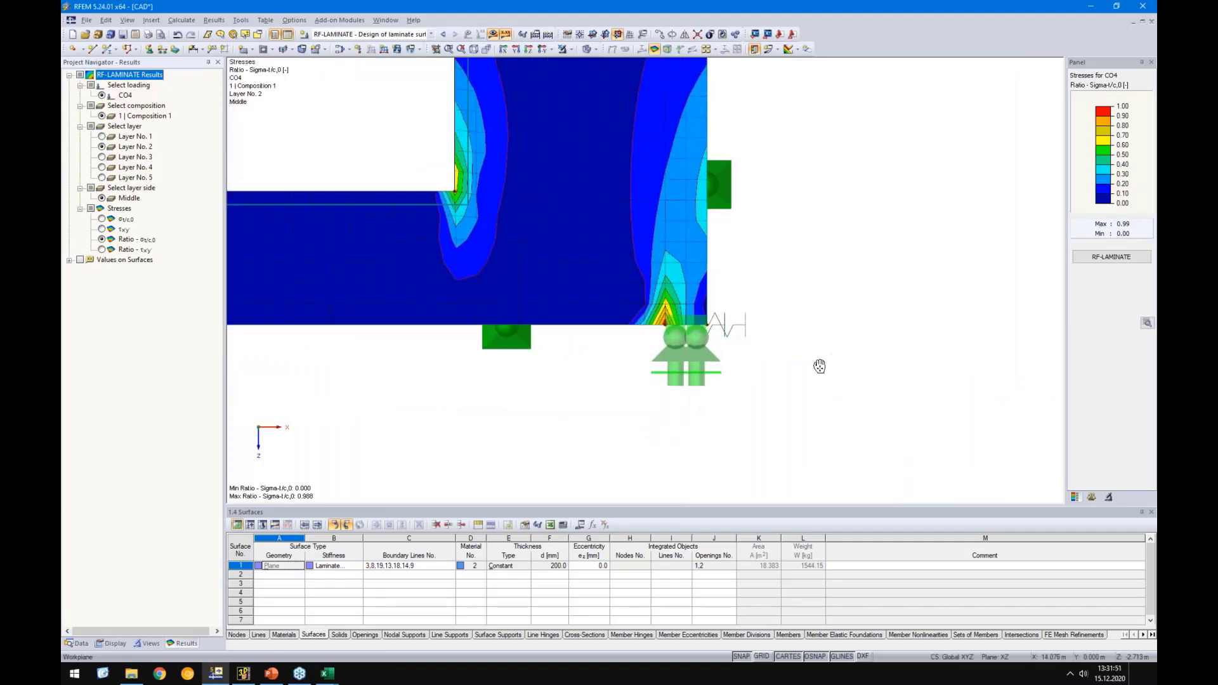
Display the RC1 support reactions and examine them on the line support at the wall's lower-right corner
{"action": "left_click", "coordinate": [432, 34]}
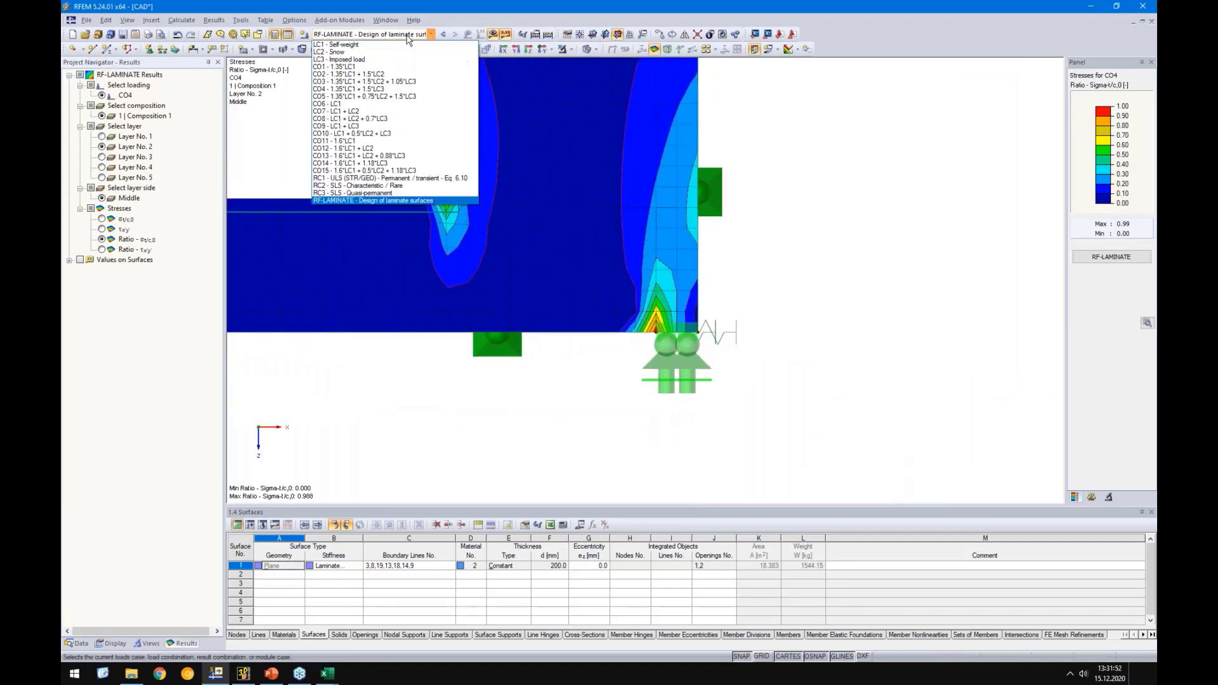
{"action": "left_click", "coordinate": [324, 178]}
{"action": "left_click", "coordinate": [597, 48]}
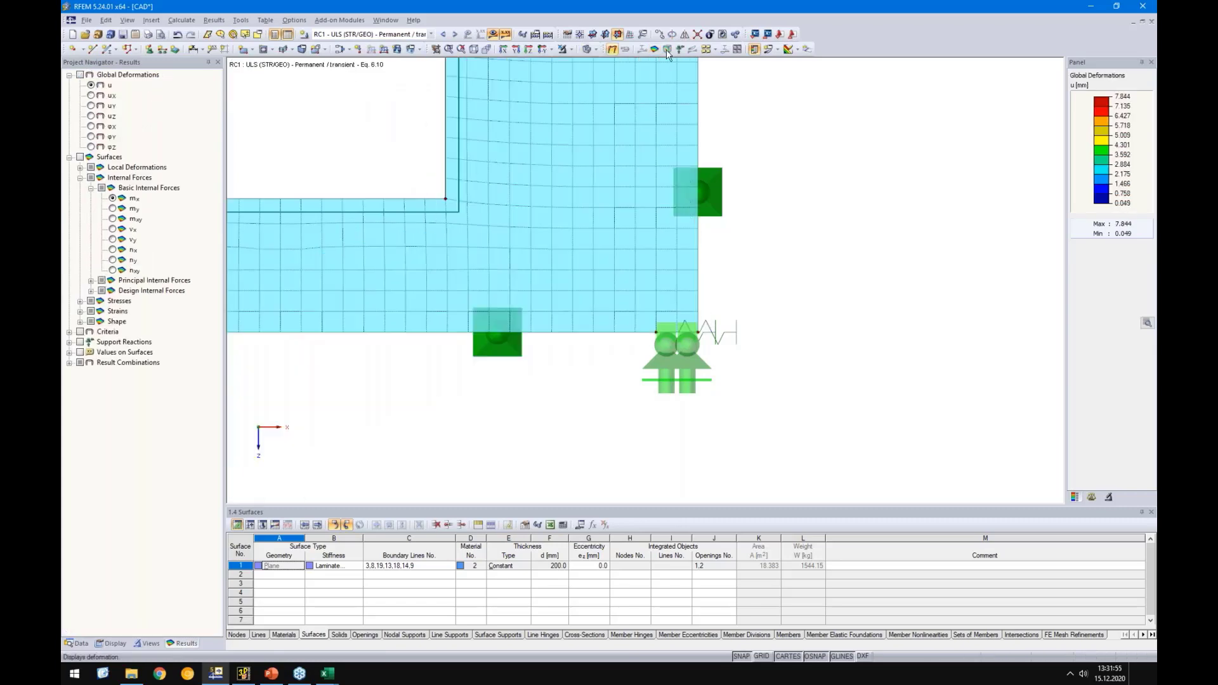
{"action": "left_click", "coordinate": [679, 49]}
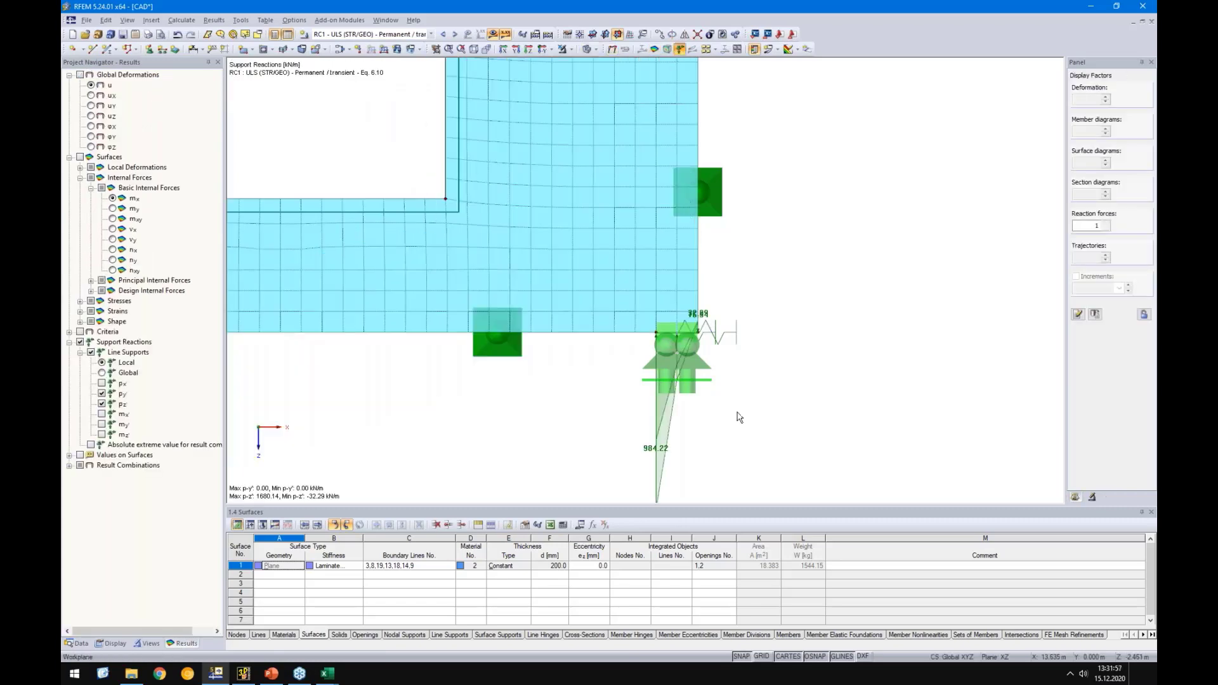
{"action": "scroll", "coordinate": [710, 333], "scroll_direction": "up", "scroll_amount": 2}
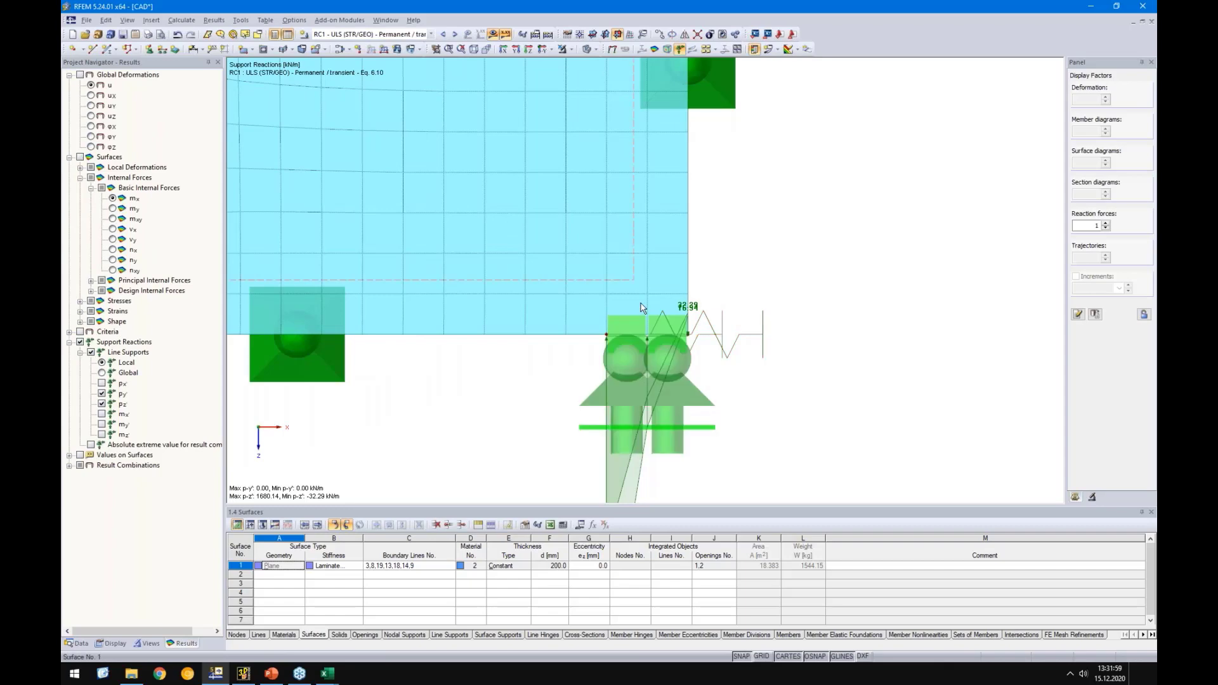
{"action": "scroll", "coordinate": [728, 361], "scroll_direction": "up", "scroll_amount": 3}
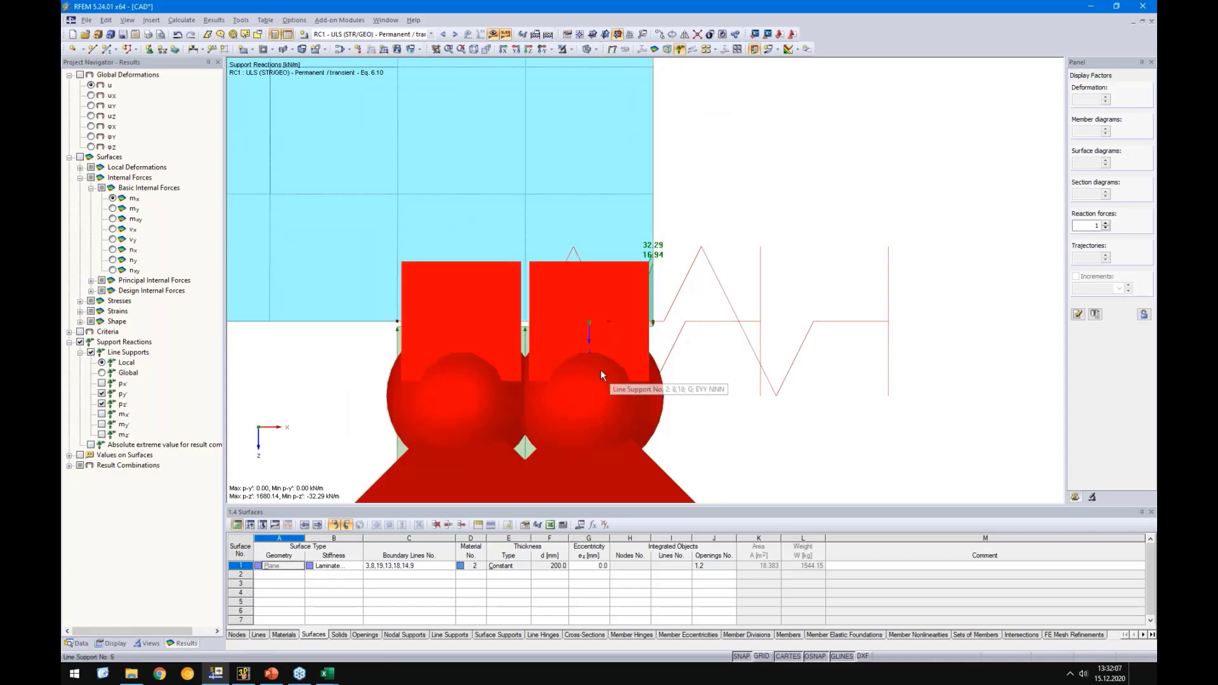
{"action": "scroll", "coordinate": [601, 371], "scroll_direction": "down", "scroll_amount": 5}
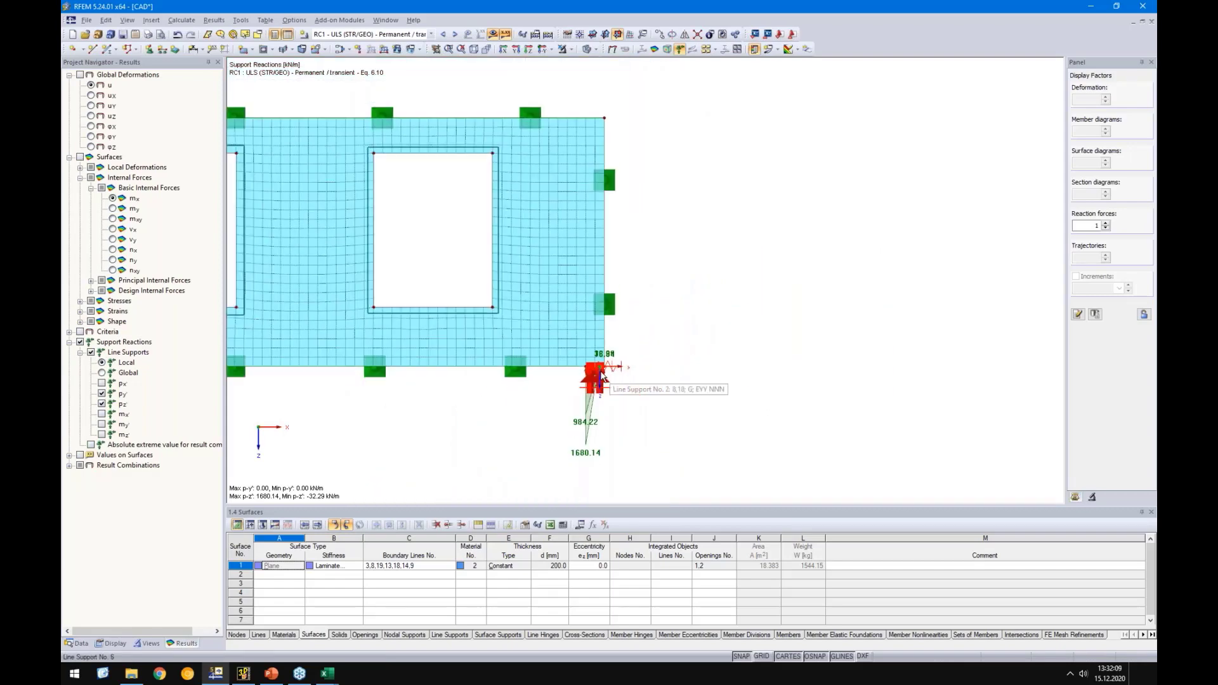
Set the Z-direction nonlinearity of the corner line support type to "Failure if negative support force"
{"action": "double_click", "coordinate": [600, 381]}
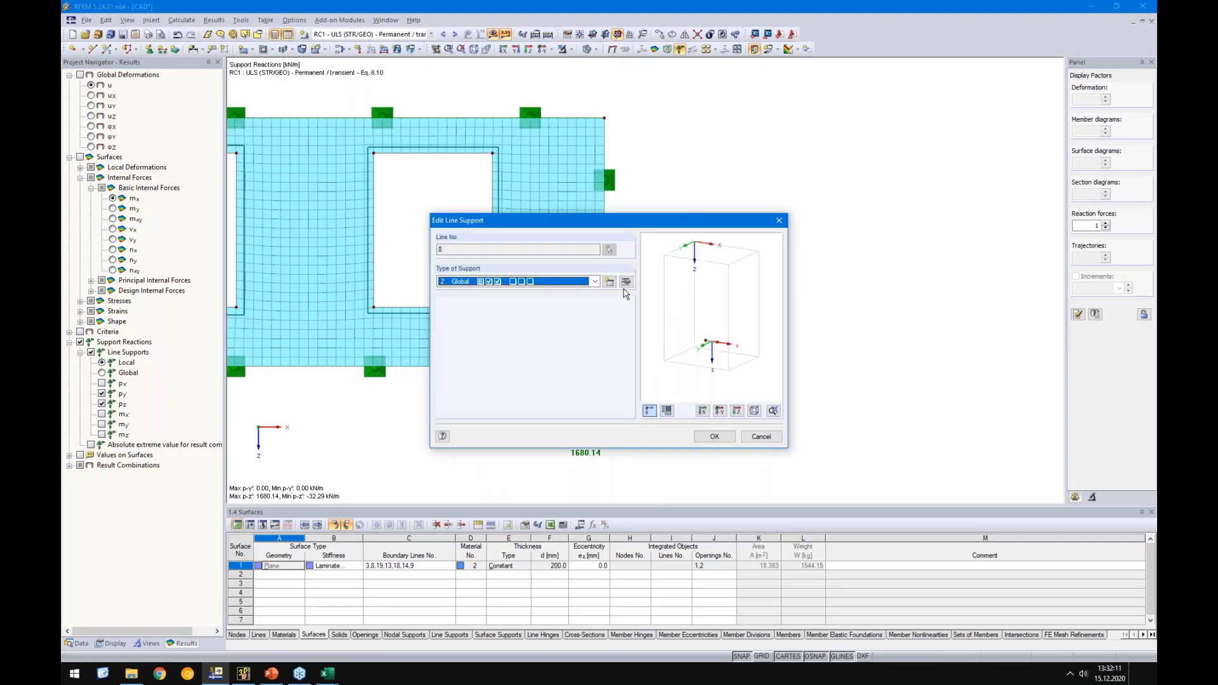
{"action": "left_click", "coordinate": [626, 282]}
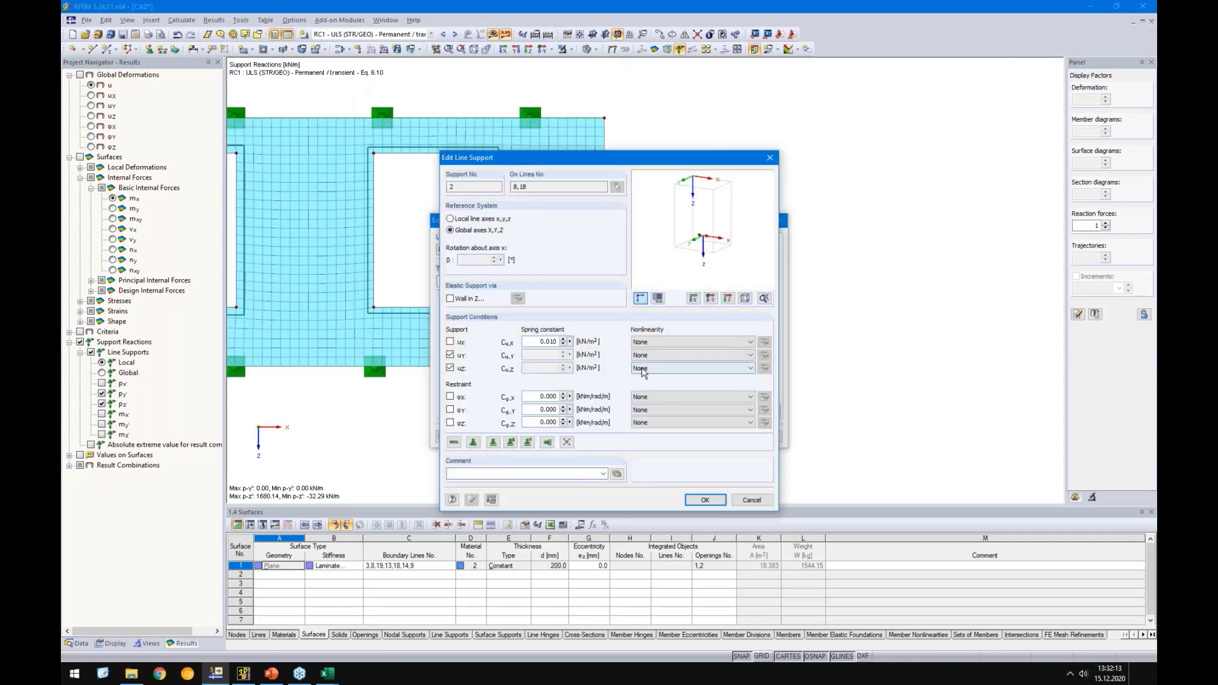
{"action": "left_click", "coordinate": [672, 368]}
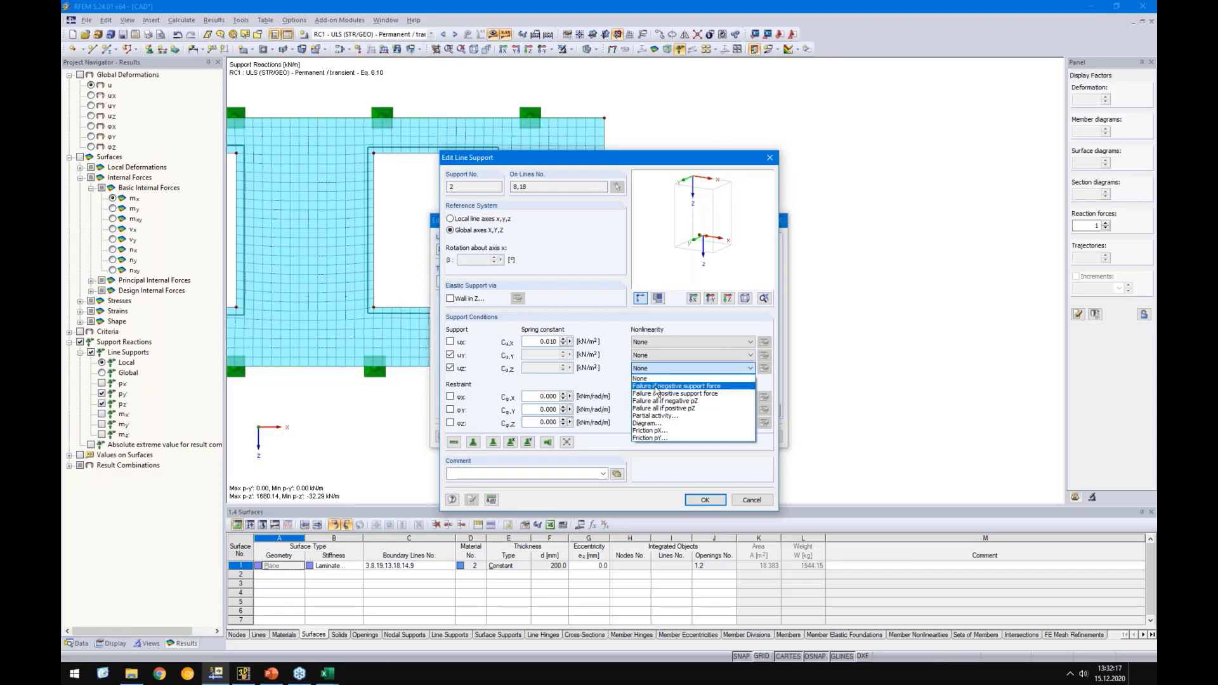
{"action": "left_click", "coordinate": [656, 387]}
{"action": "left_click", "coordinate": [704, 499]}
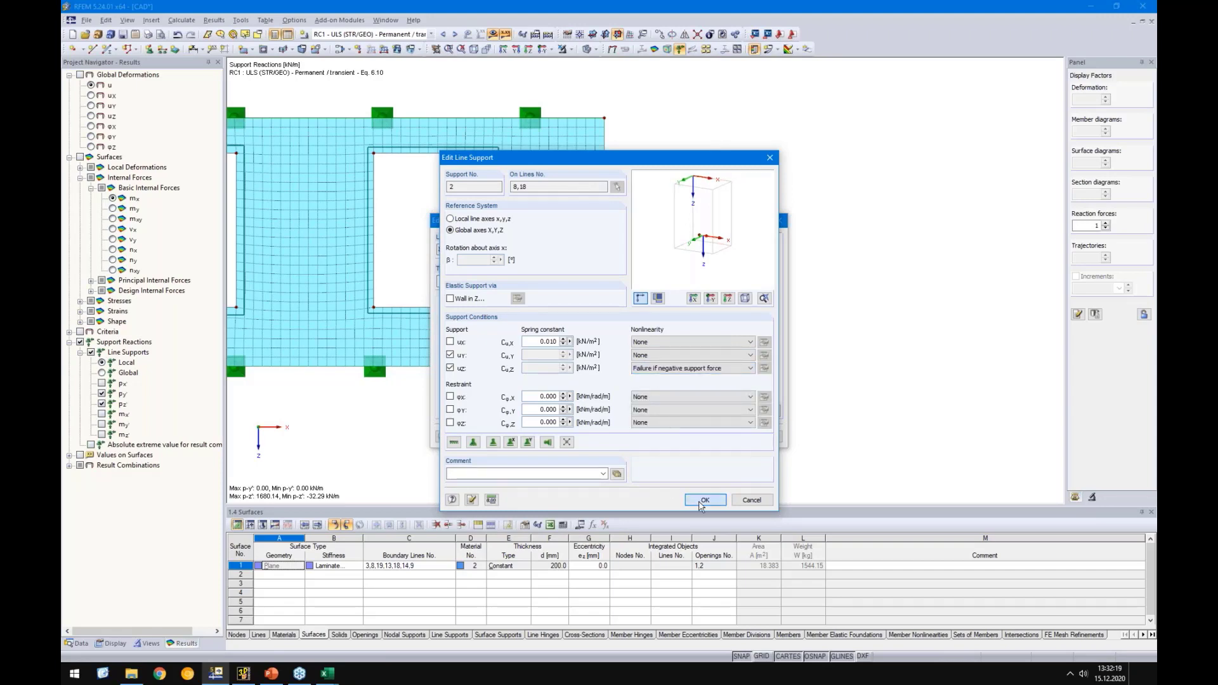
{"action": "left_click", "coordinate": [588, 359]}
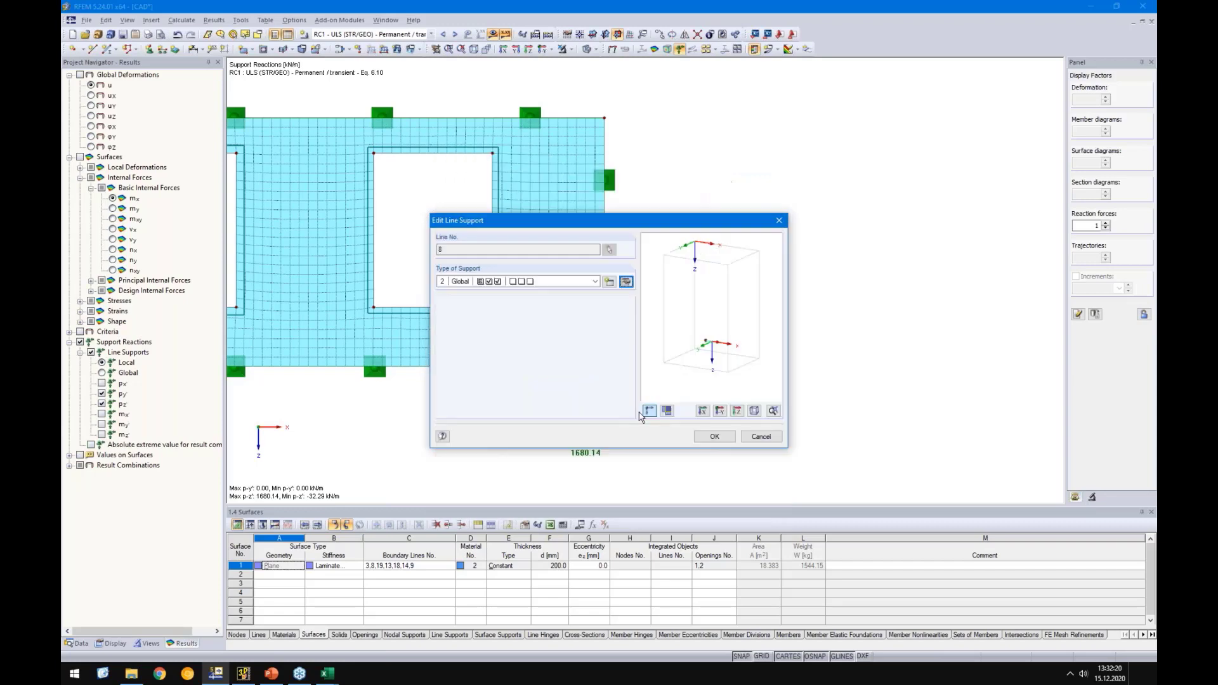
{"action": "left_click", "coordinate": [714, 436]}
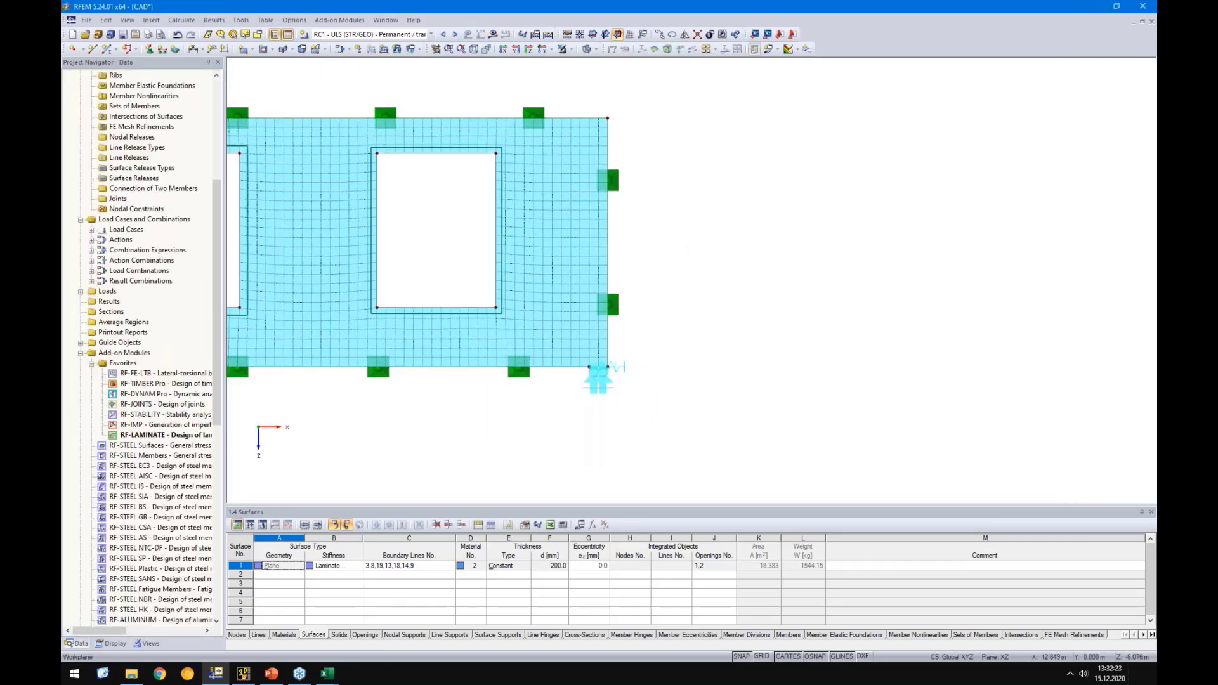
Recalculate the model and check the RC1 support reactions at both lower corners of the wall
{"action": "left_click", "coordinate": [493, 34]}
{"action": "key", "text": "Return"}
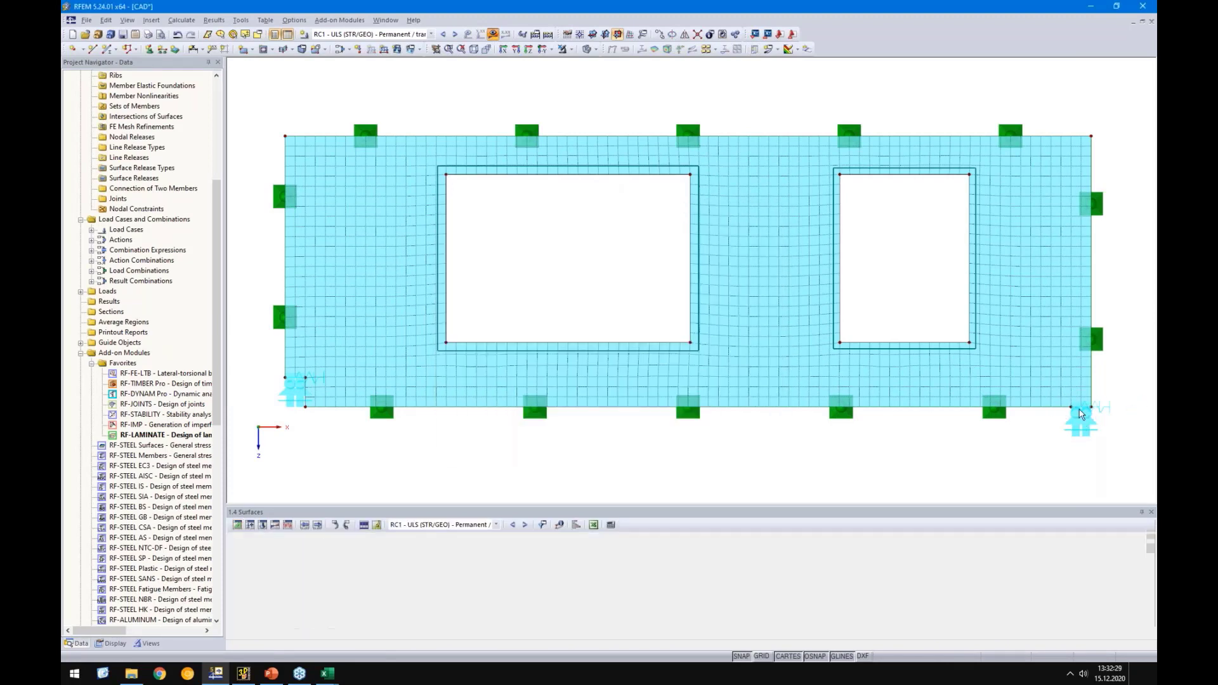
{"action": "middle_click_drag", "start_coordinate": [919, 463], "coordinate": [585, 388]}
{"action": "scroll", "coordinate": [785, 373], "scroll_direction": "up", "scroll_amount": 2}
{"action": "scroll", "coordinate": [785, 372], "scroll_direction": "down", "scroll_amount": 10}
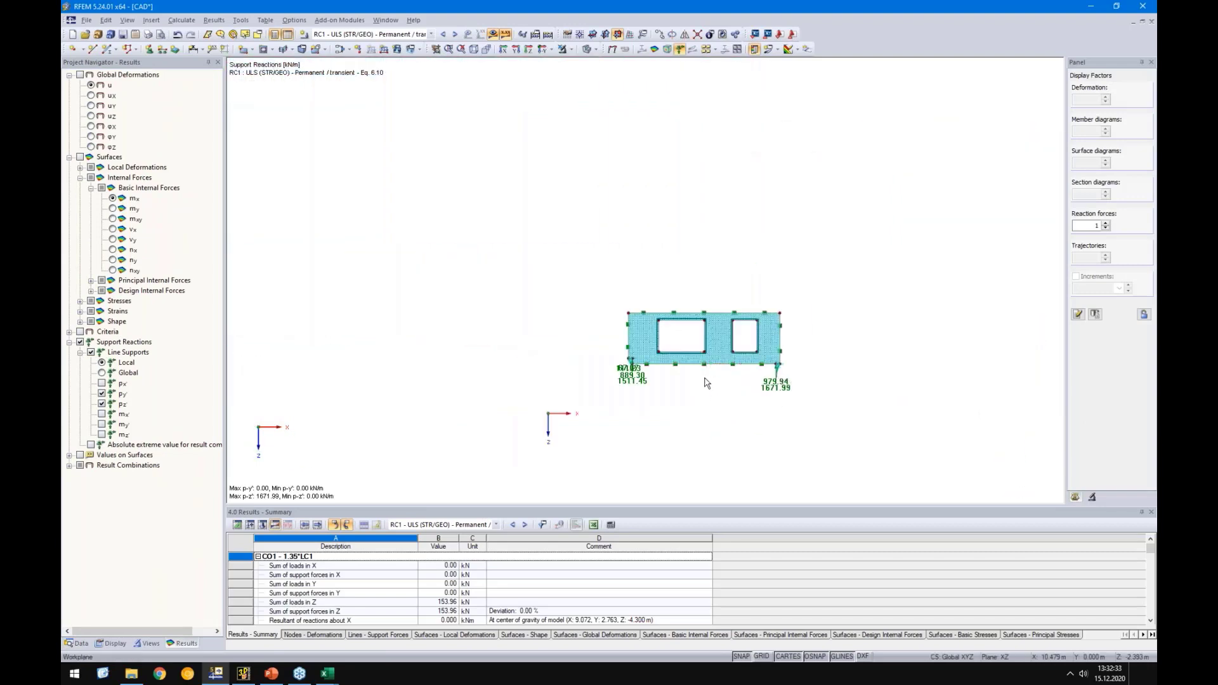
{"action": "scroll", "coordinate": [698, 384], "scroll_direction": "up", "scroll_amount": 5}
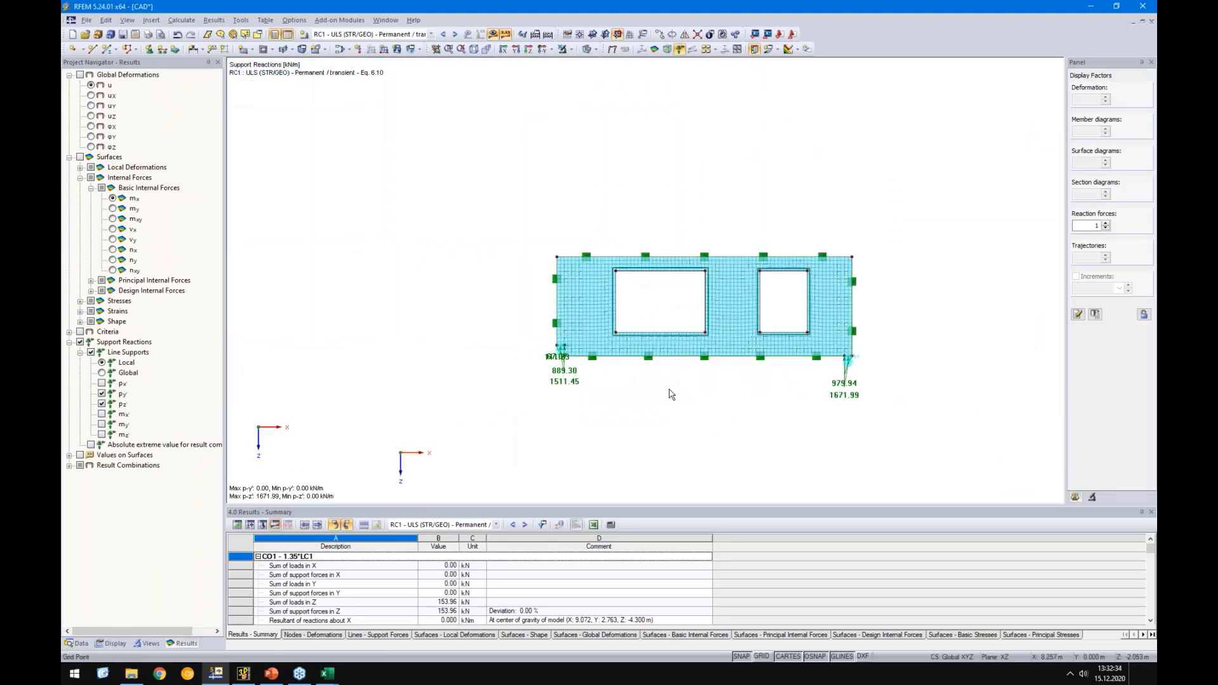
Switch to cadwork, show the full building of scene M-10 in shaded display and examine the wall's lower corner connection
{"action": "left_click", "coordinate": [243, 673]}
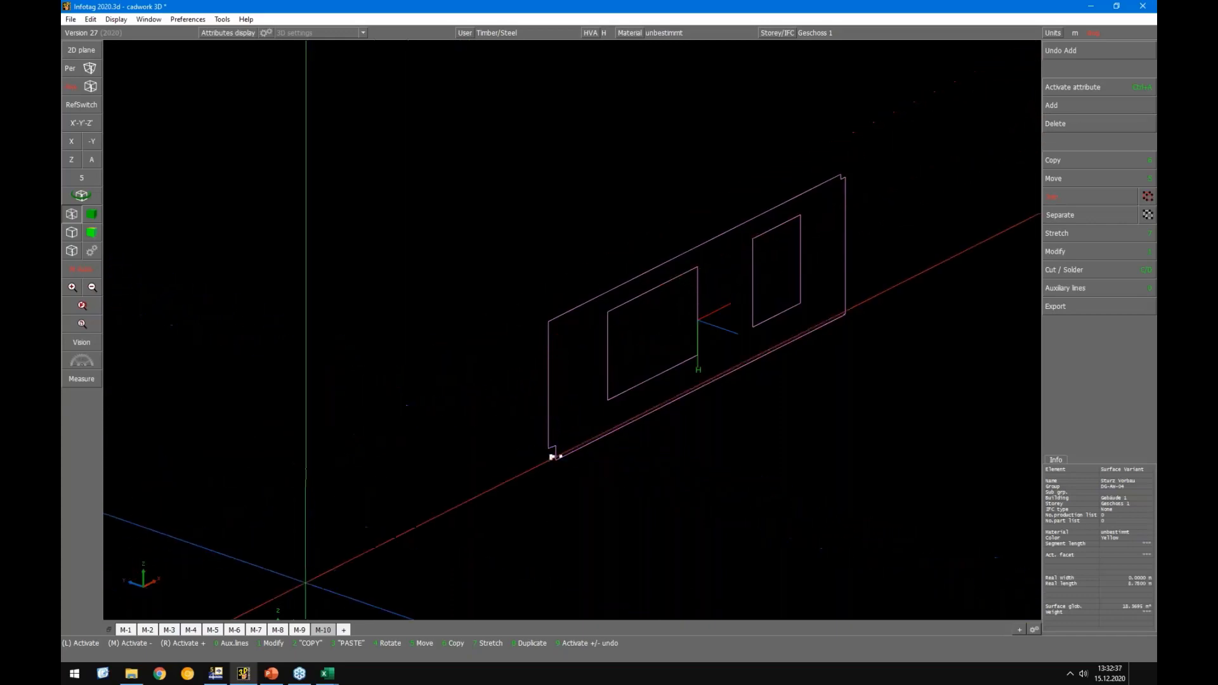
{"action": "left_click", "coordinate": [316, 630]}
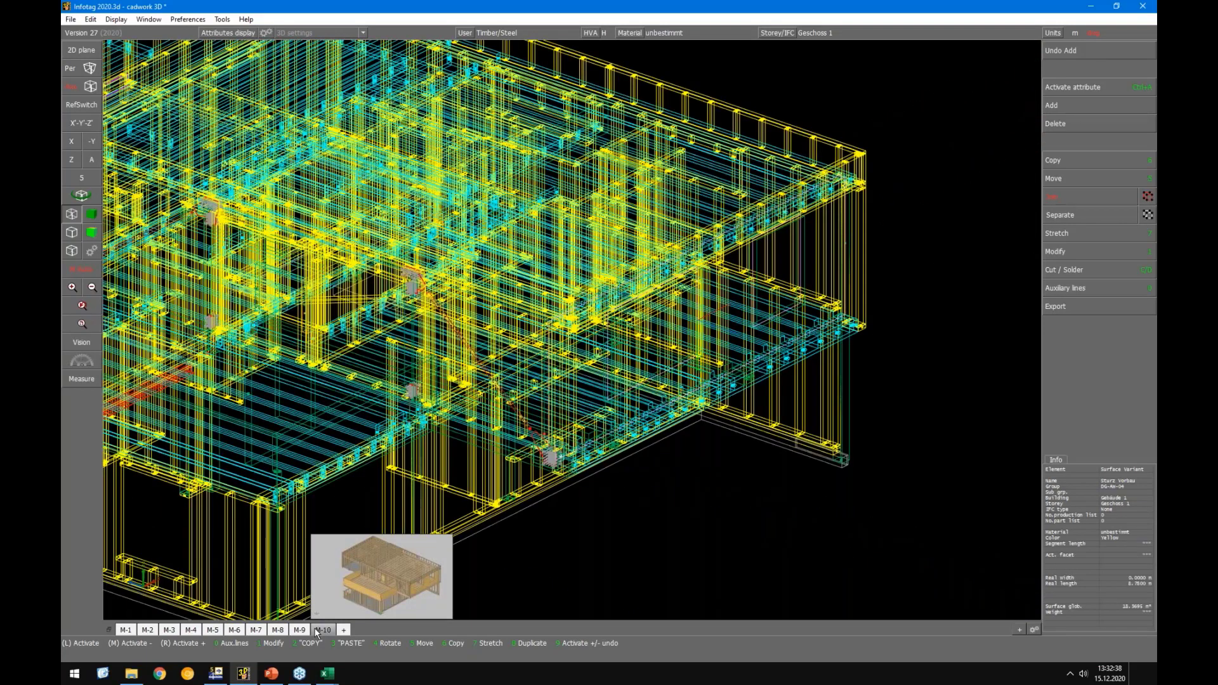
{"action": "left_click", "coordinate": [92, 212]}
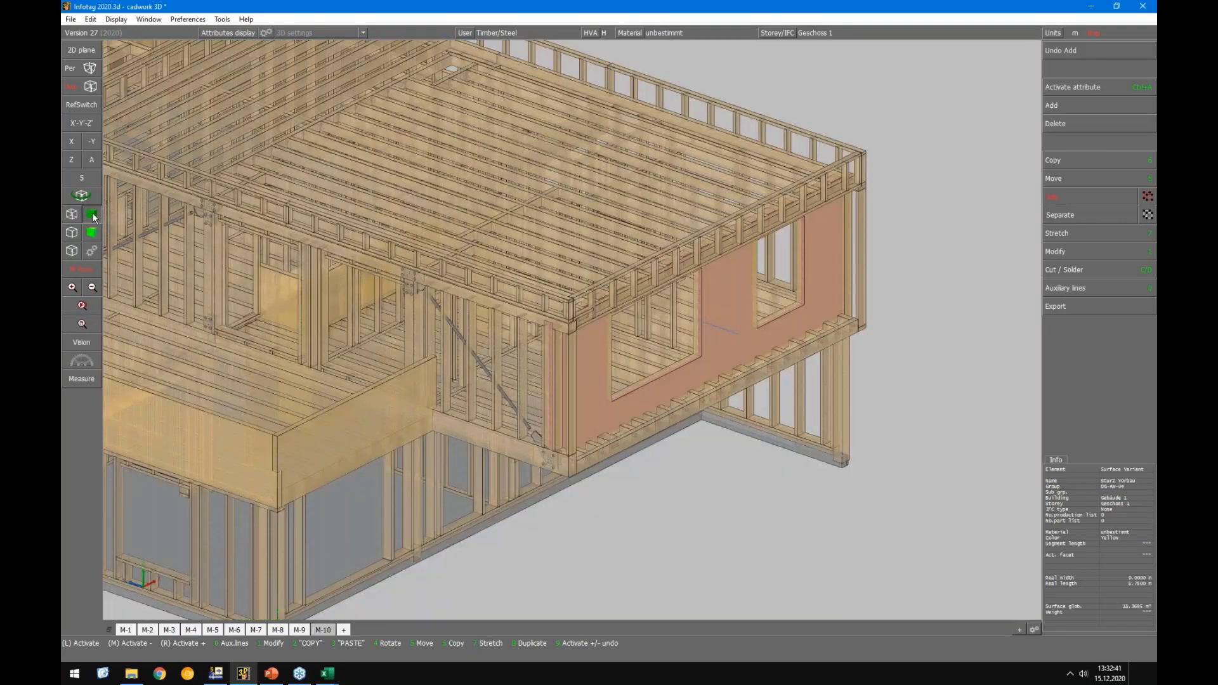
{"action": "left_click", "coordinate": [584, 523]}
{"action": "middle_click_drag", "start_coordinate": [584, 524], "coordinate": [544, 344]}
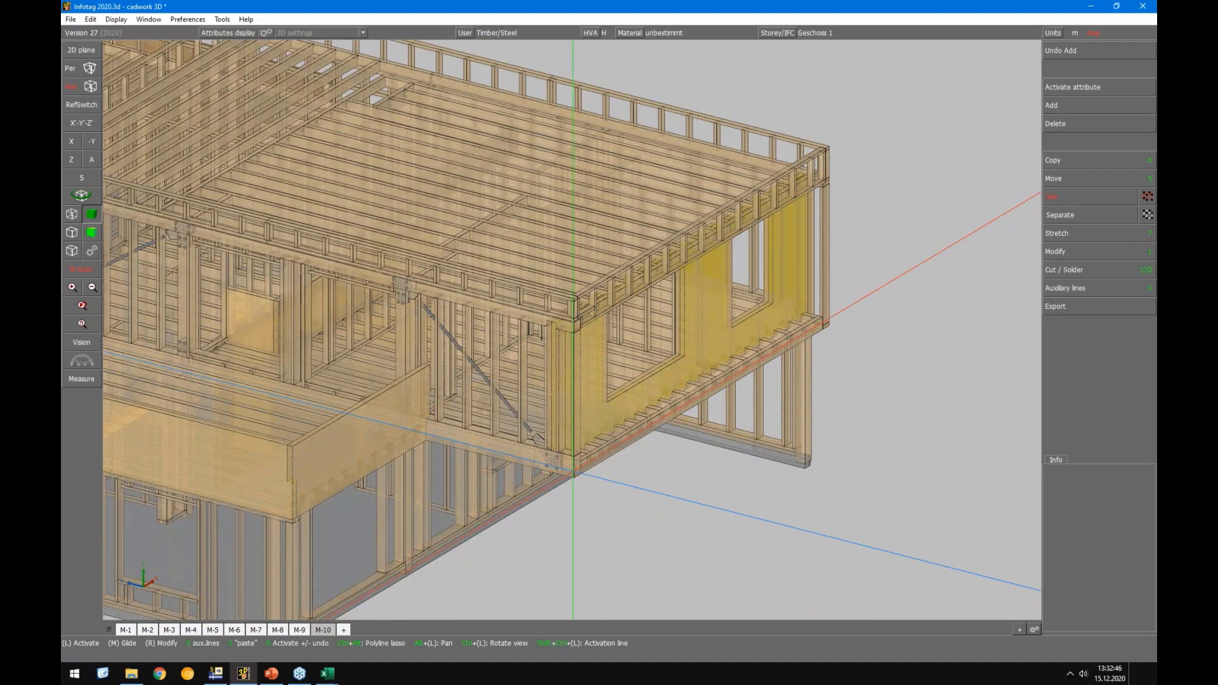
{"action": "scroll", "coordinate": [571, 331], "scroll_direction": "down", "scroll_amount": 2}
{"action": "scroll", "coordinate": [573, 330], "scroll_direction": "up", "scroll_amount": 4}
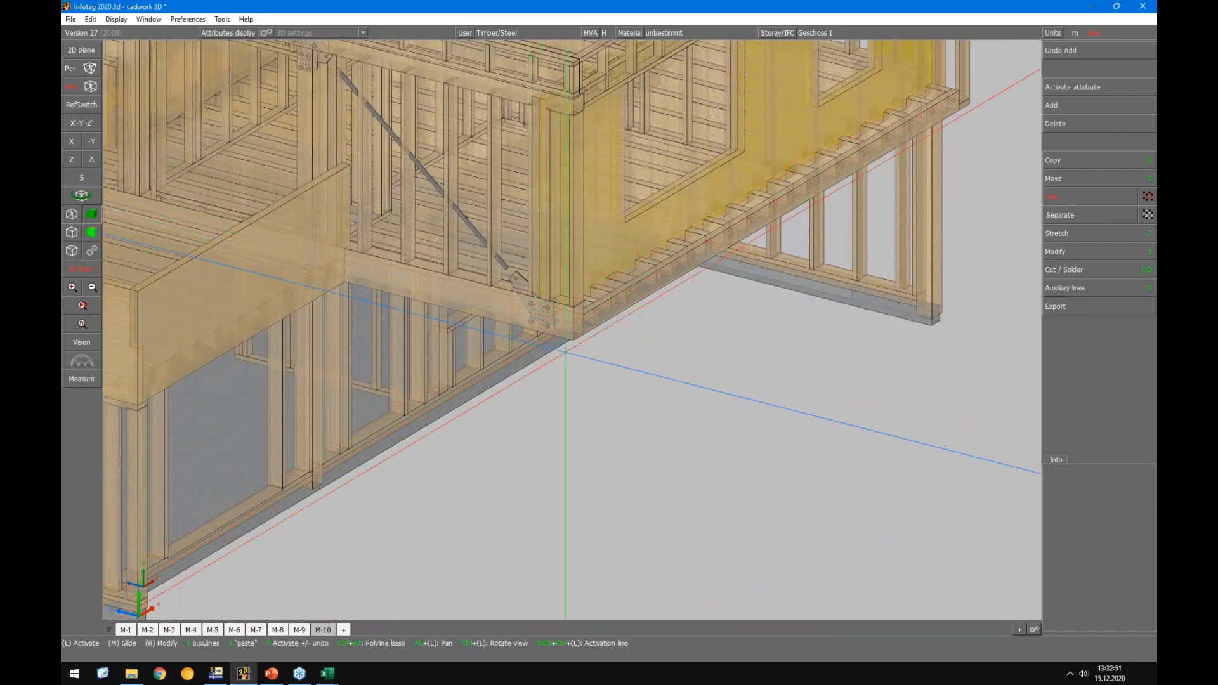
Open scene M-9 and export the whole timber-frame wall as a structural system with automatic vertical connections
{"action": "scroll", "coordinate": [540, 321], "scroll_direction": "down", "scroll_amount": 3}
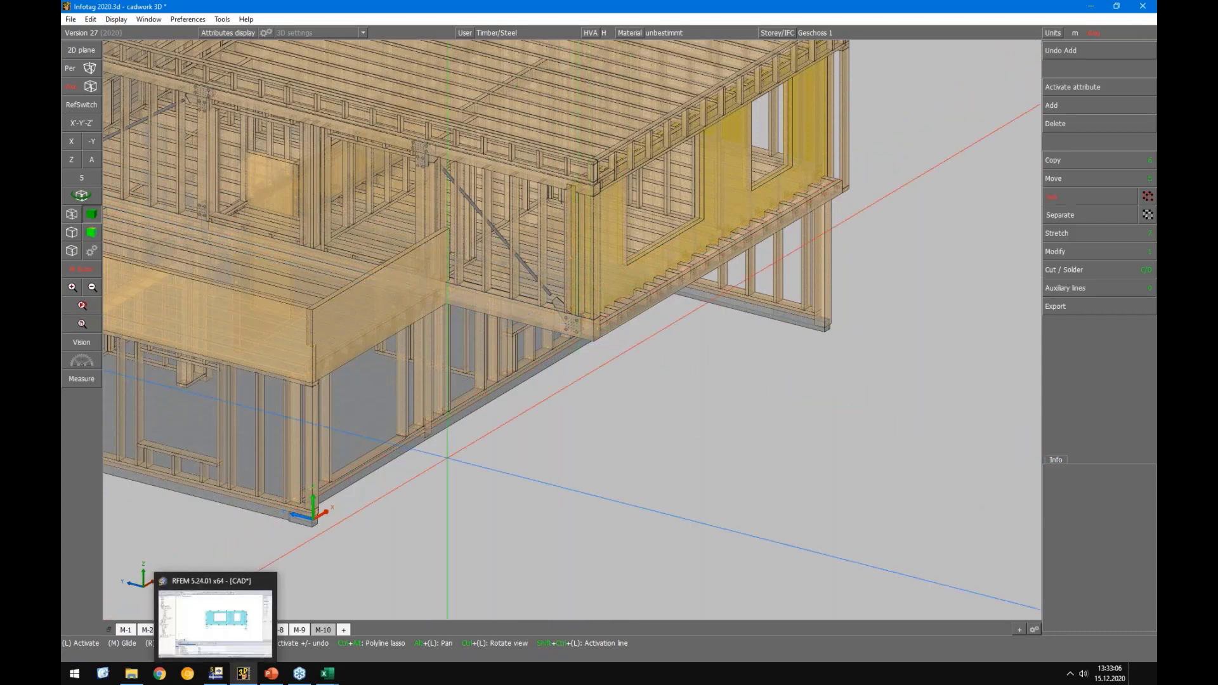
{"action": "left_click", "coordinate": [297, 630]}
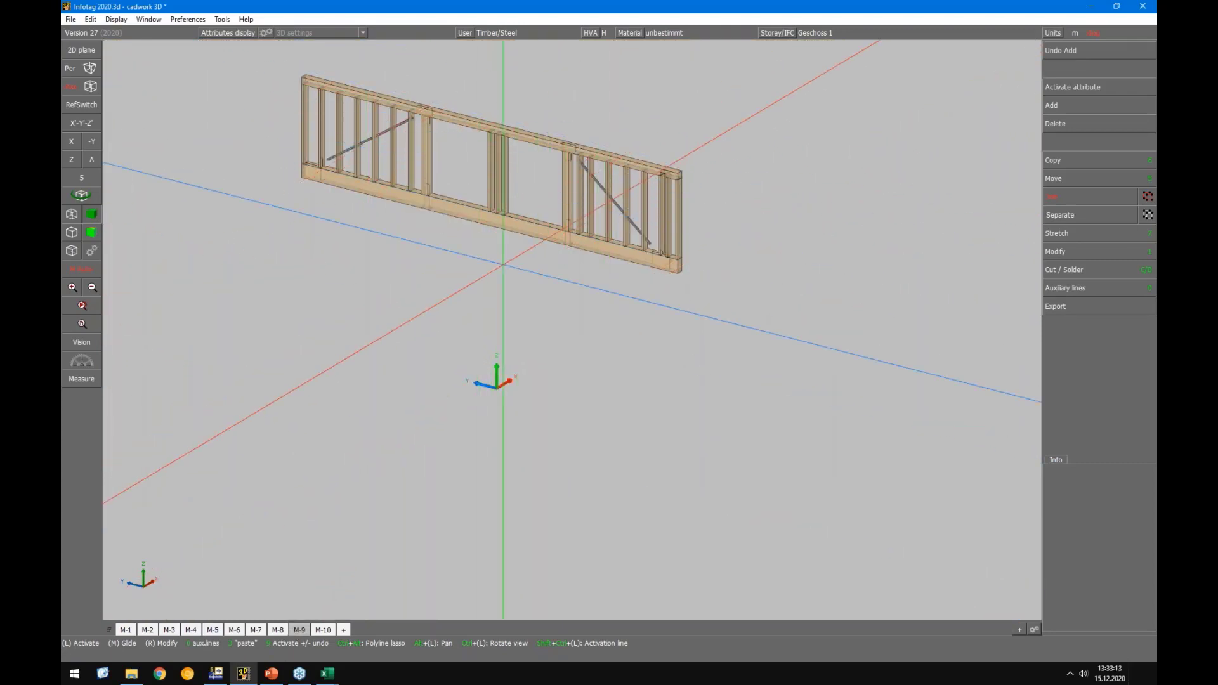
{"action": "left_click_drag", "start_coordinate": [707, 297], "coordinate": [294, 94]}
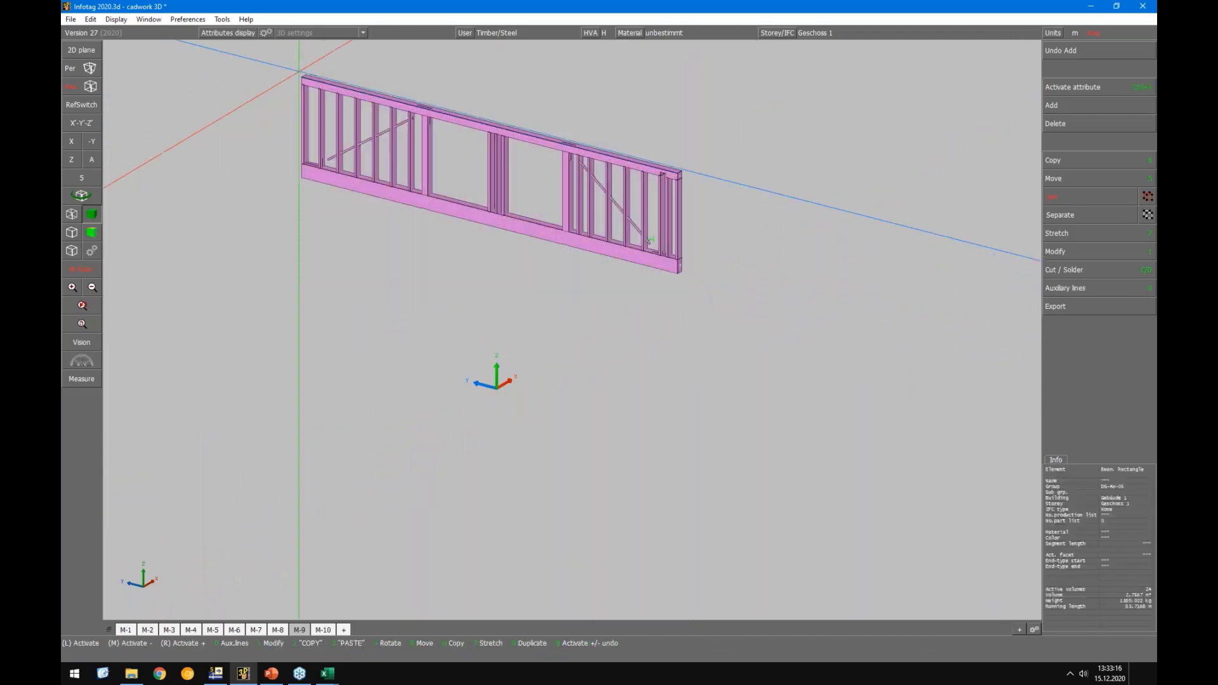
{"action": "left_click", "coordinate": [1080, 304]}
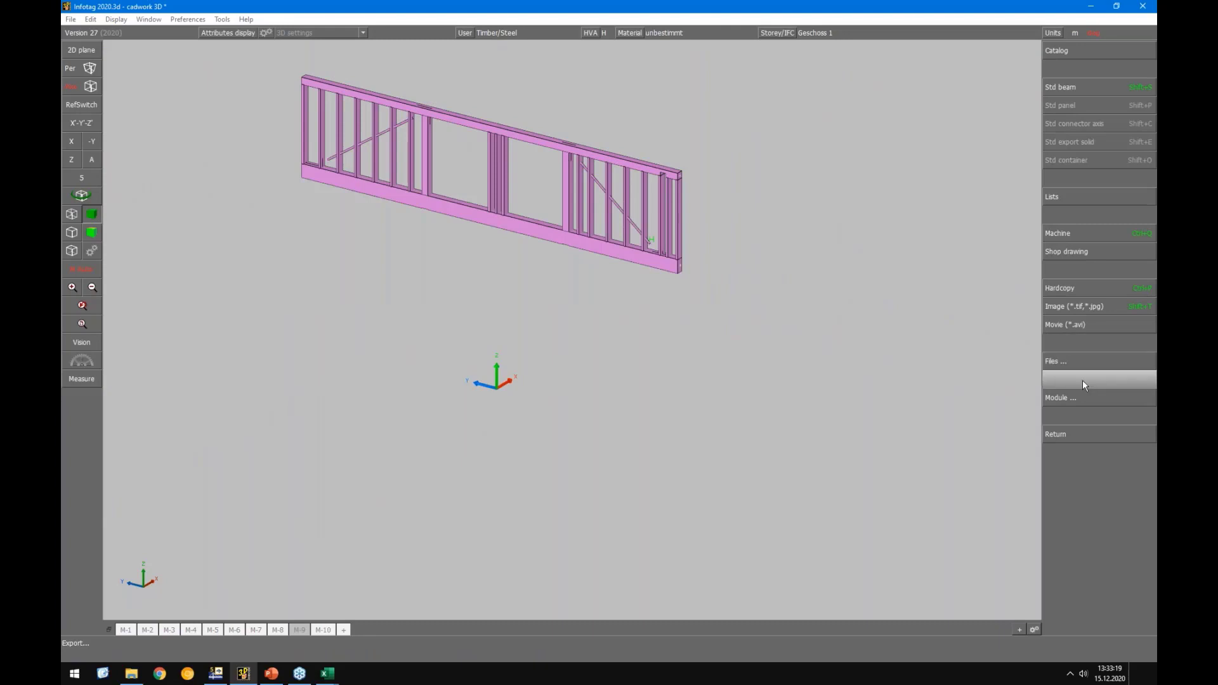
{"action": "left_click", "coordinate": [1075, 395]}
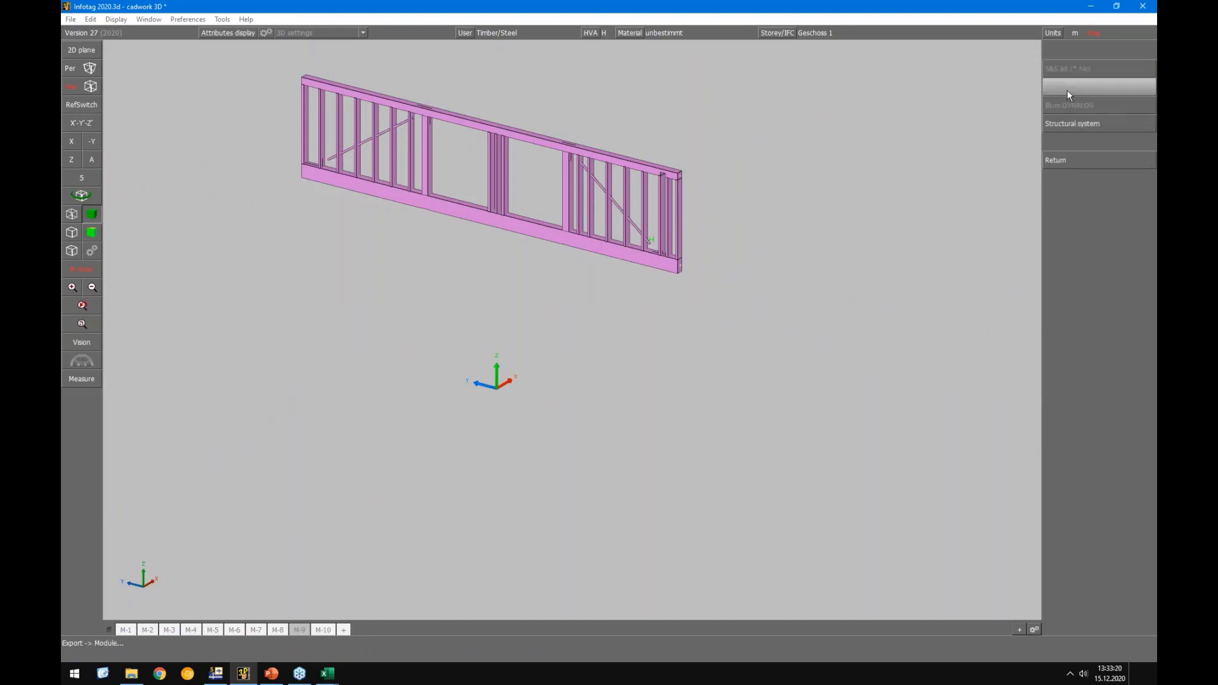
{"action": "left_click", "coordinate": [1060, 124]}
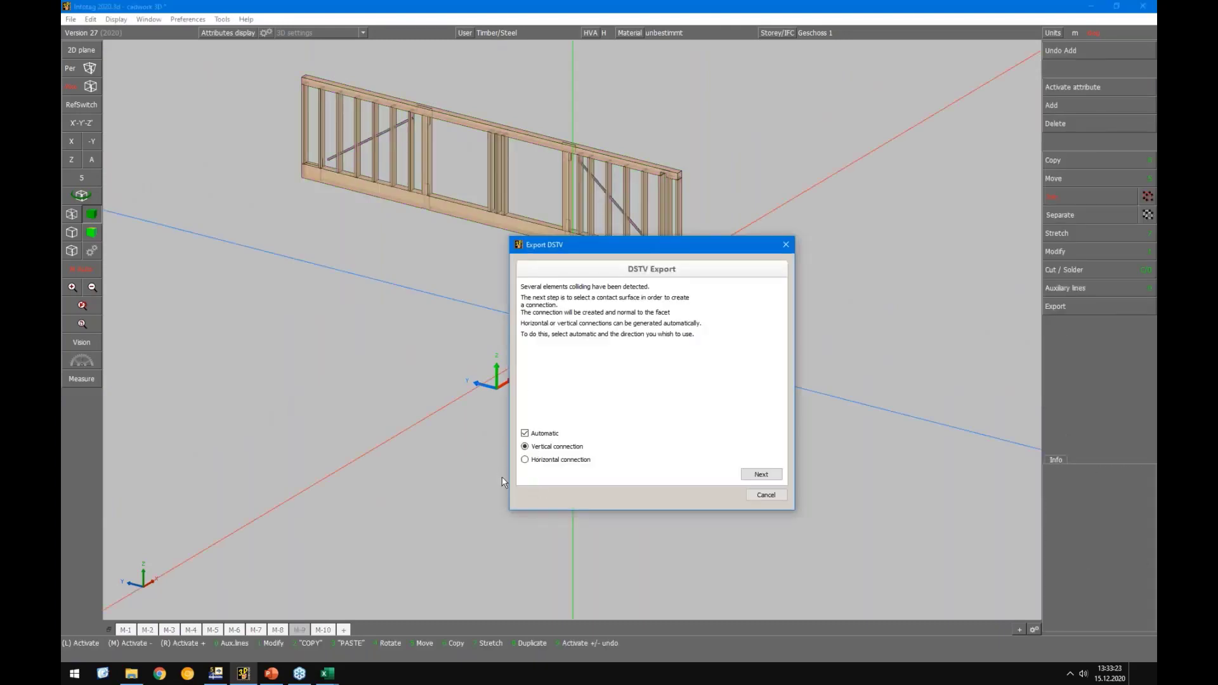
{"action": "left_click", "coordinate": [761, 474]}
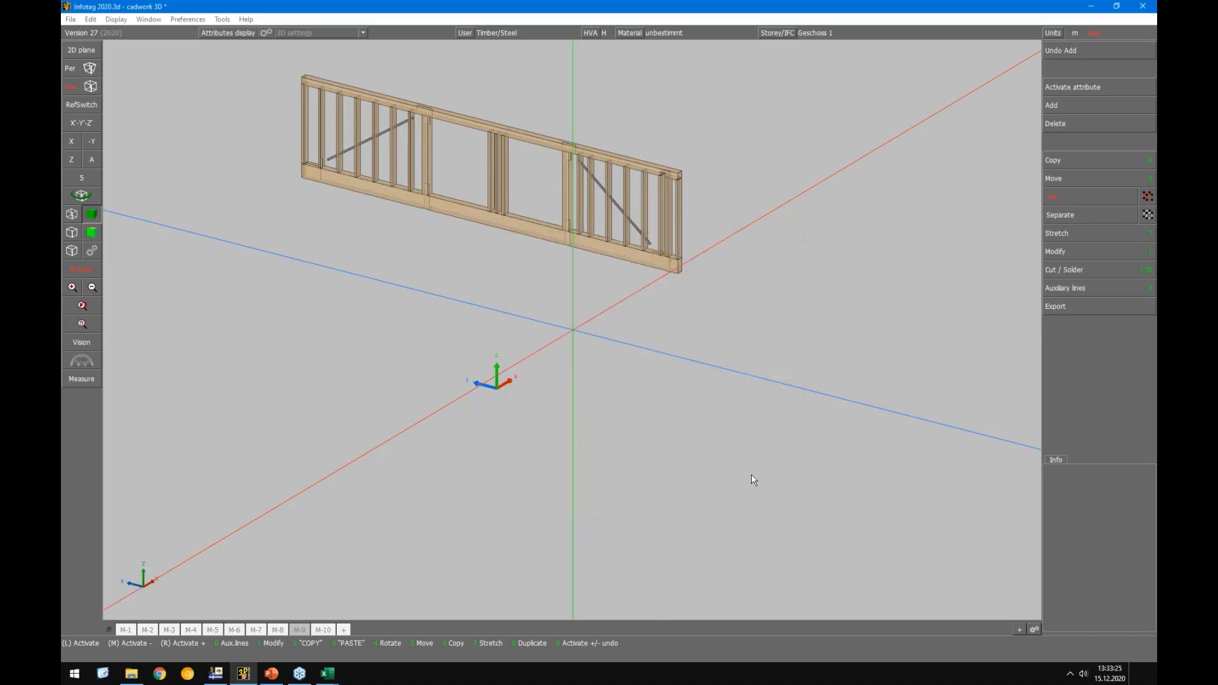
{"action": "left_click", "coordinate": [764, 479]}
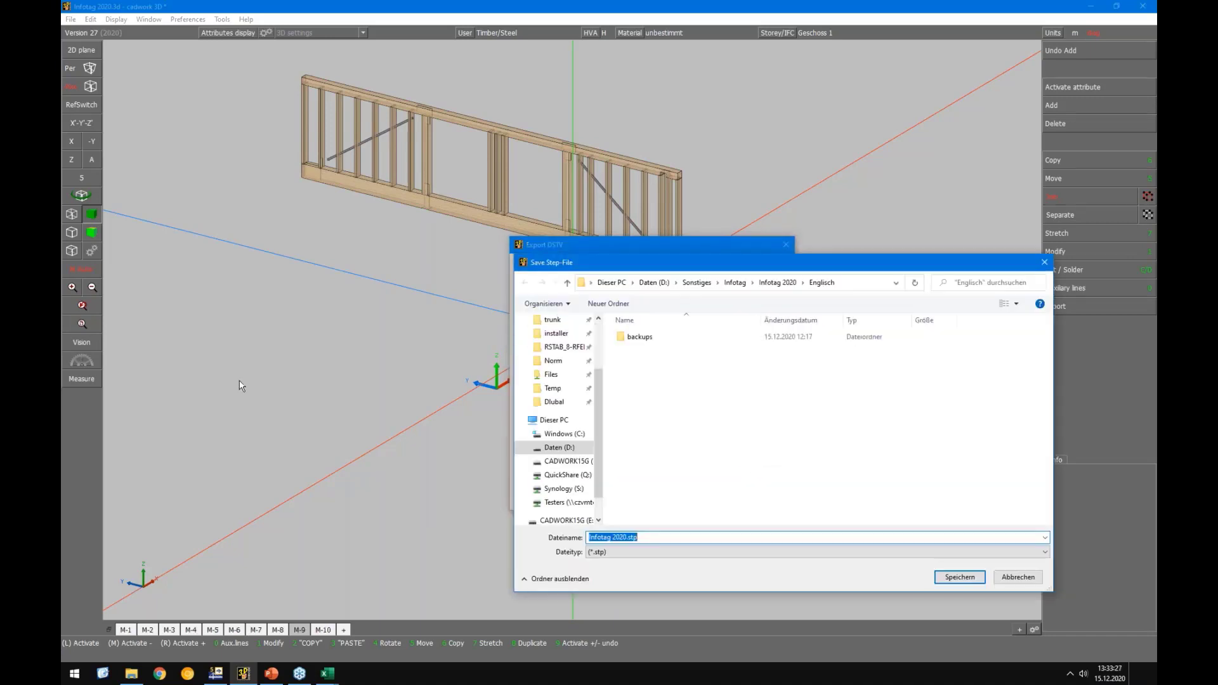
Save the exported STEP file on the Desktop as "sub modell"
{"action": "scroll", "coordinate": [552, 345], "scroll_direction": "up", "scroll_amount": 2}
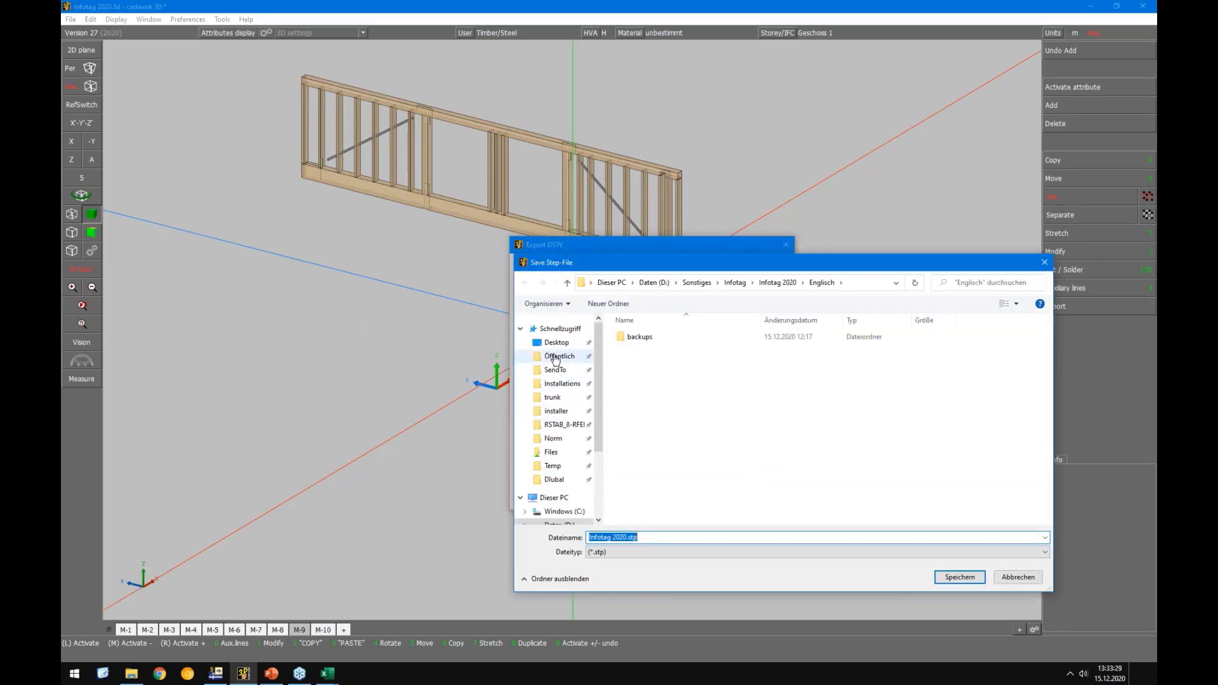
{"action": "left_click", "coordinate": [551, 344]}
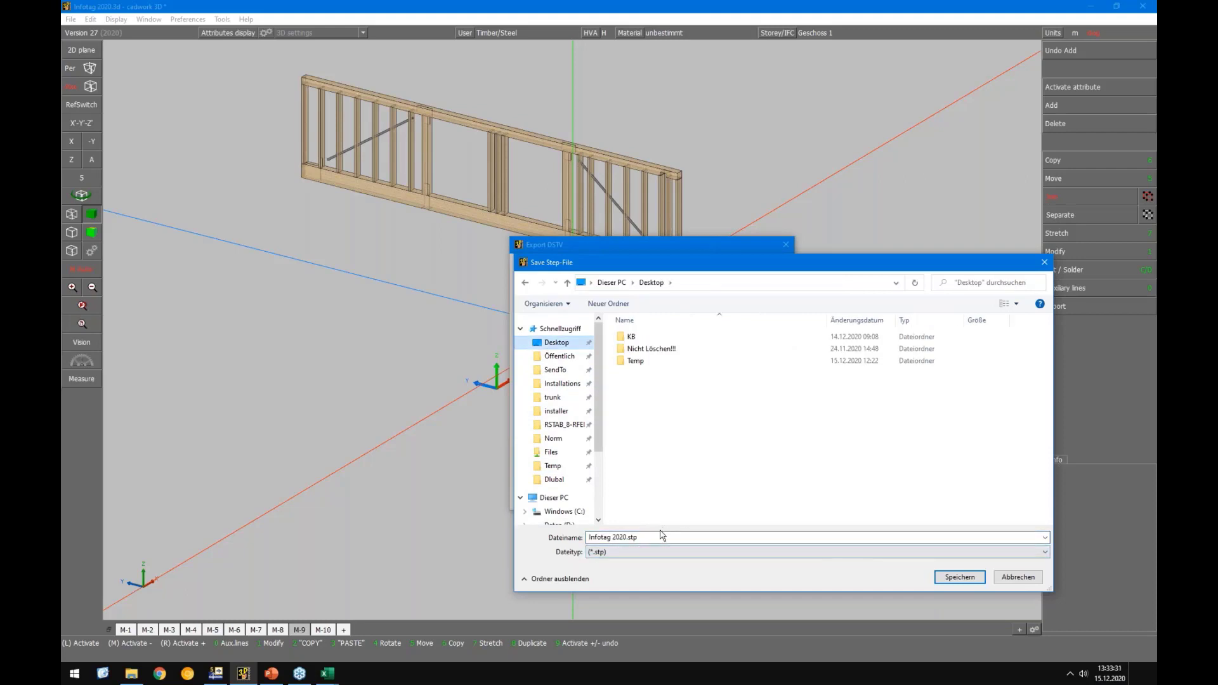
{"action": "type", "text": "sub modell"}
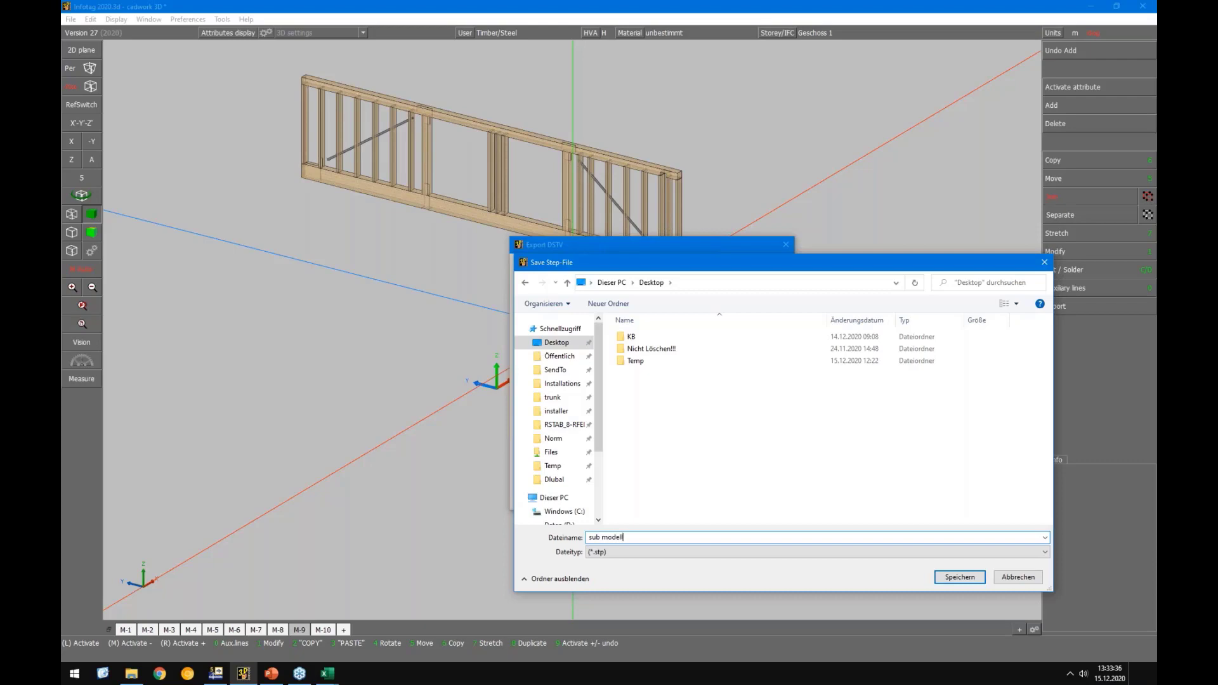
{"action": "key", "text": "Return"}
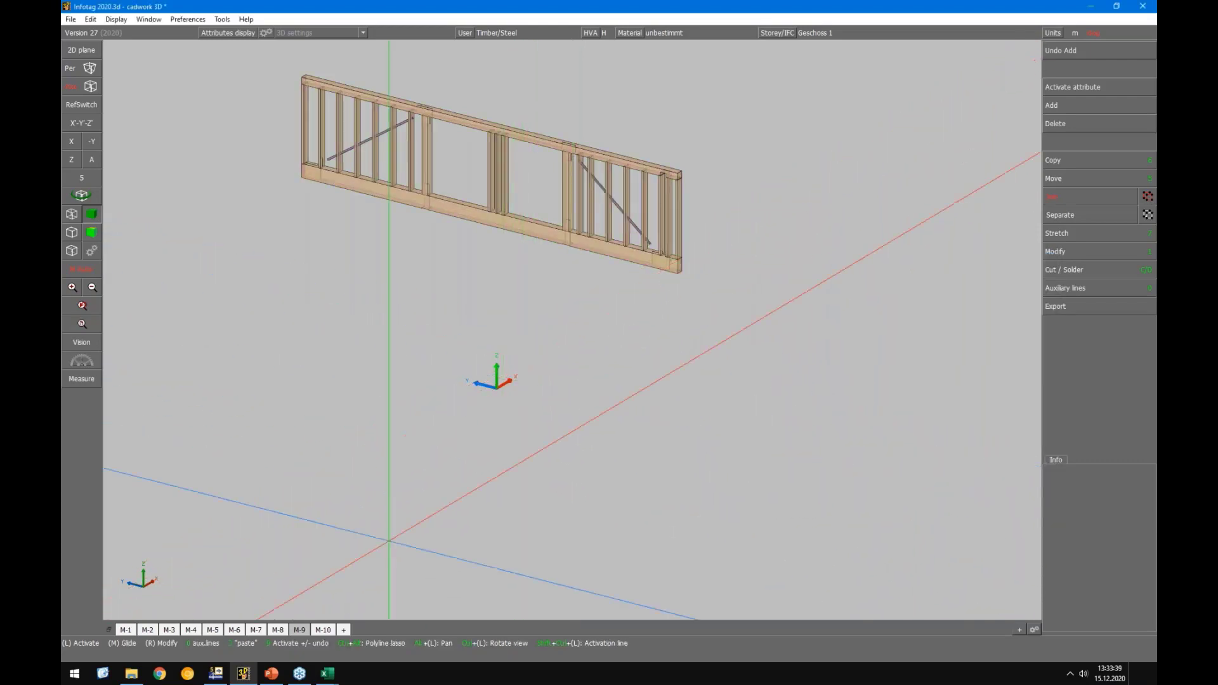
Switch to RFEM and import the Desktop file "sub modell" in Cadwork (*.stp) format as a new model without automatic combinations
{"action": "left_click", "coordinate": [215, 673]}
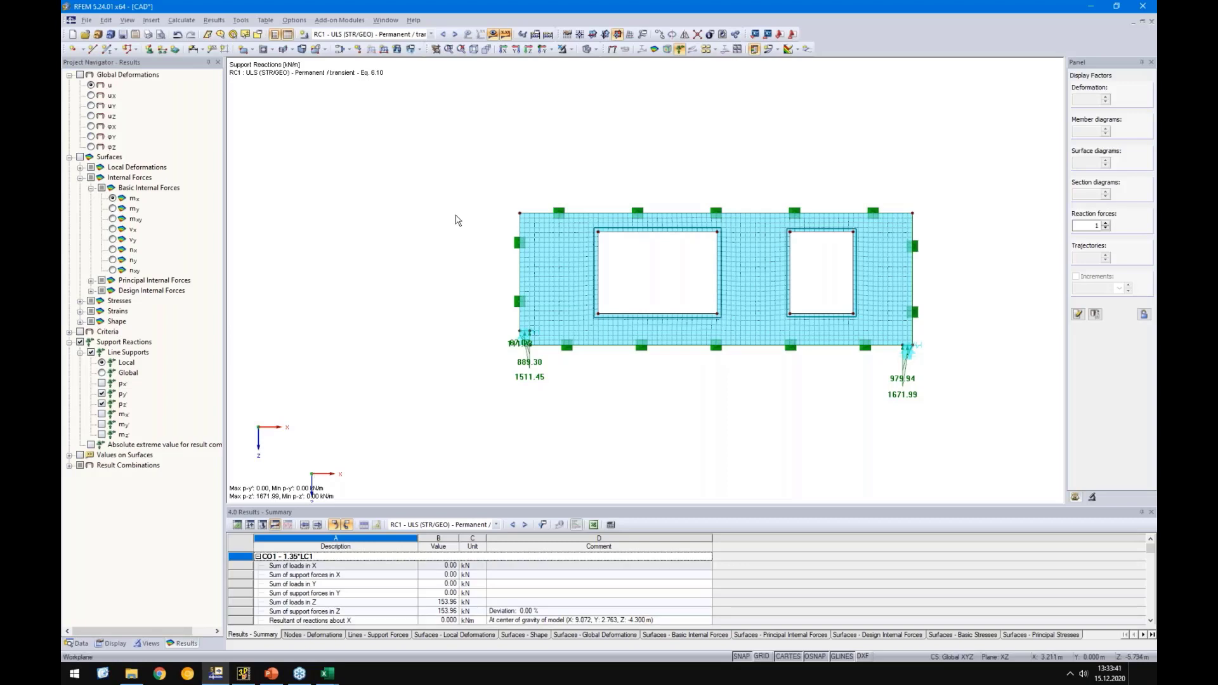
{"action": "key", "text": "ctrl+i"}
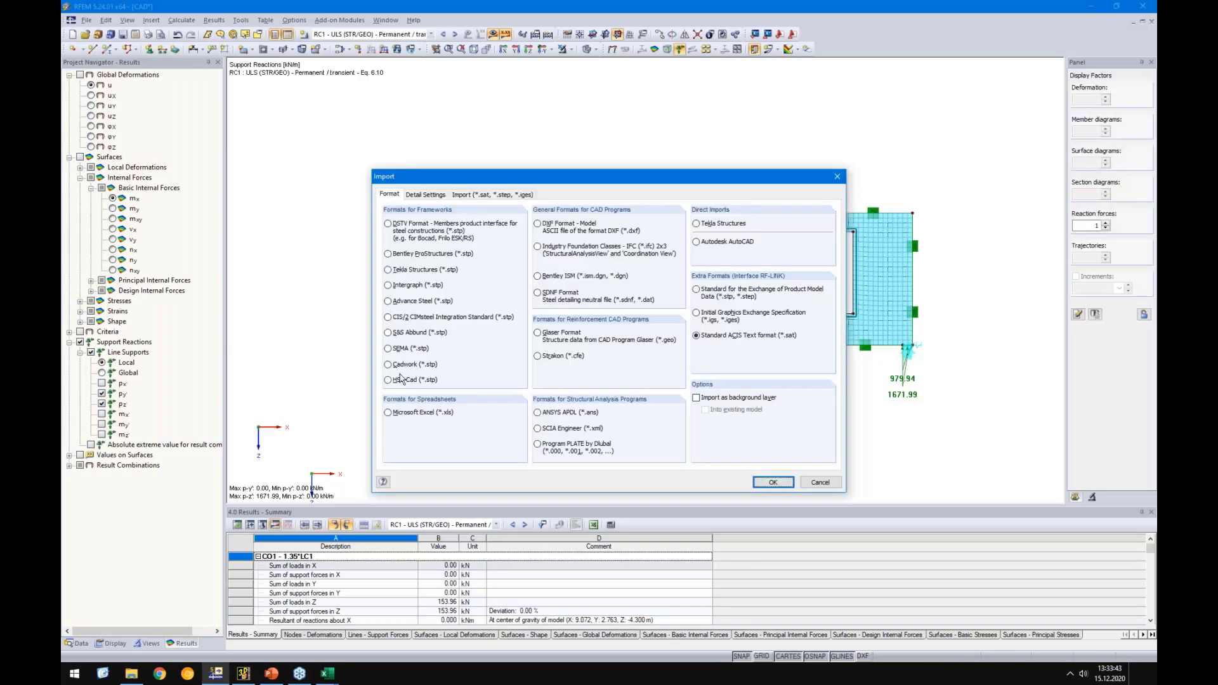
{"action": "left_click", "coordinate": [396, 365]}
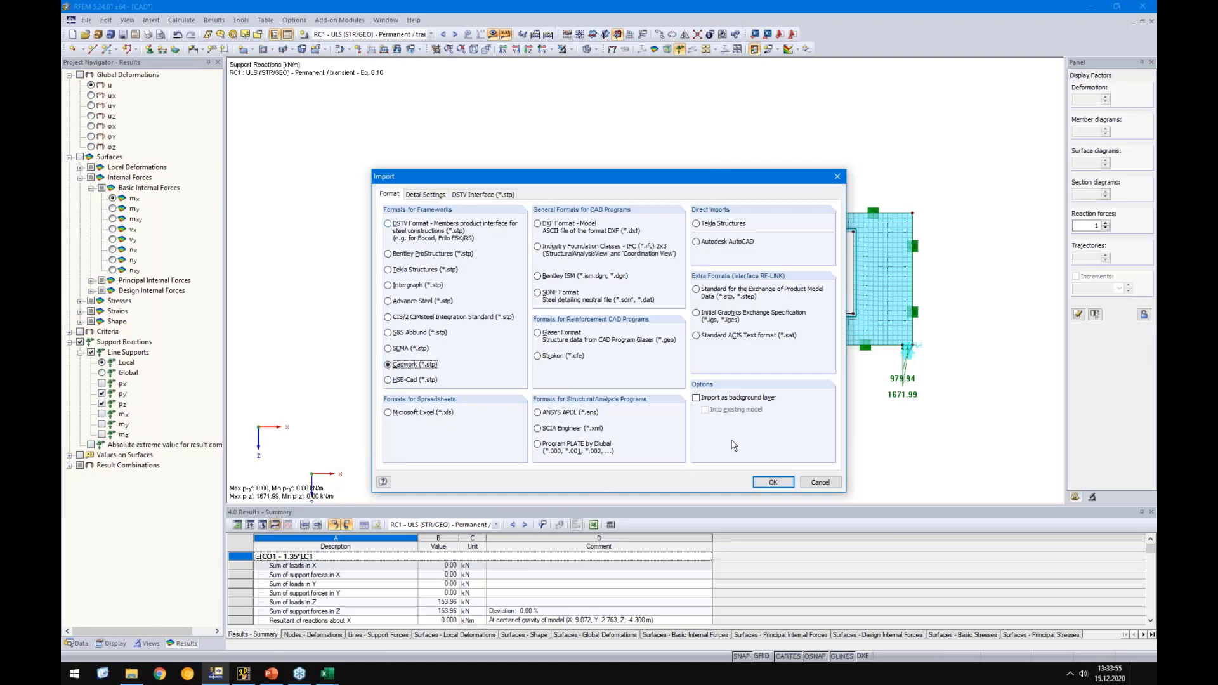
{"action": "left_click", "coordinate": [777, 484]}
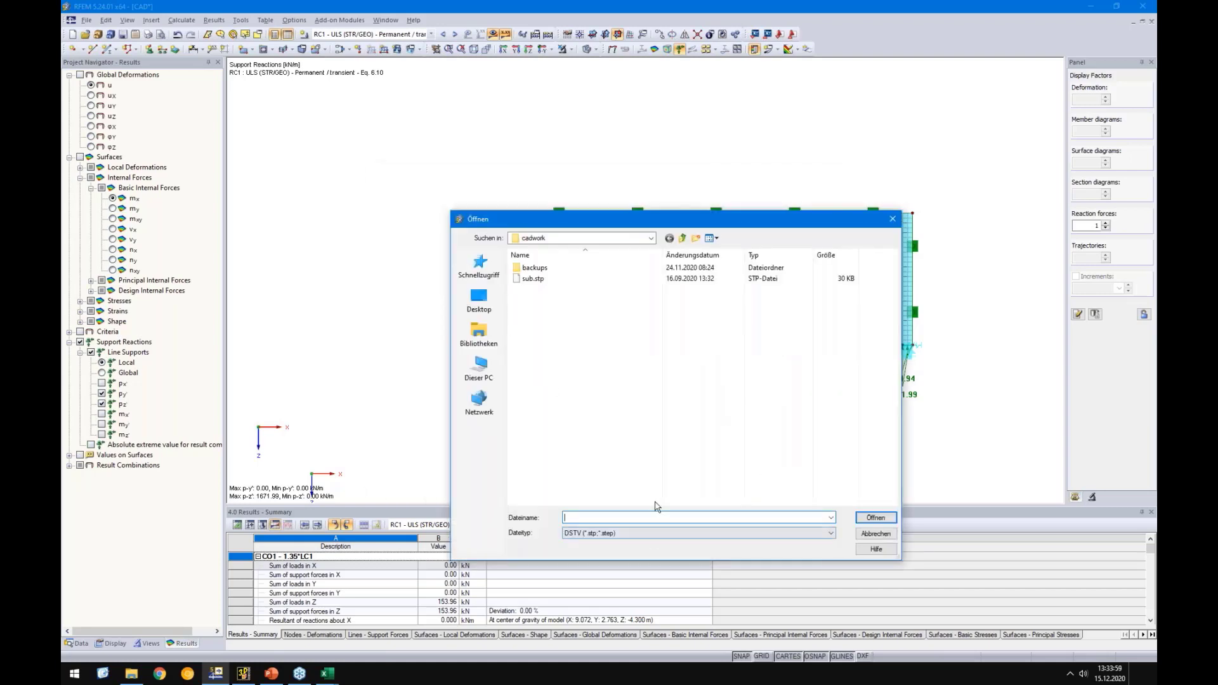
{"action": "left_click", "coordinate": [868, 519]}
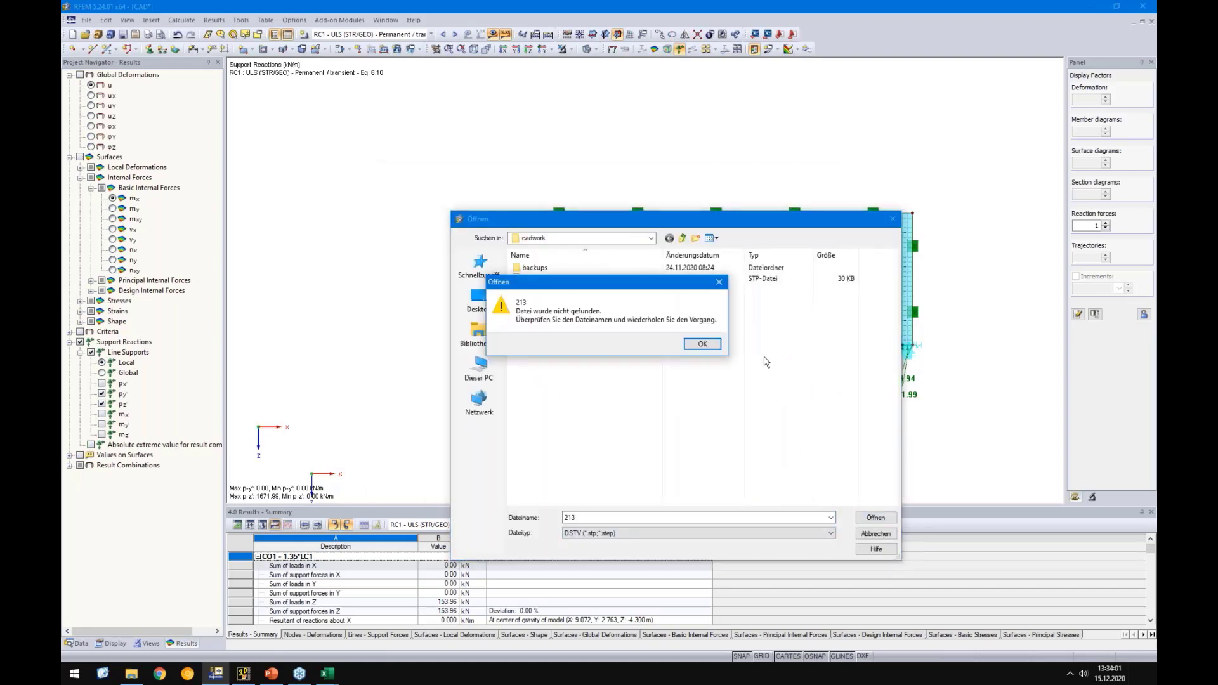
{"action": "left_click", "coordinate": [718, 346]}
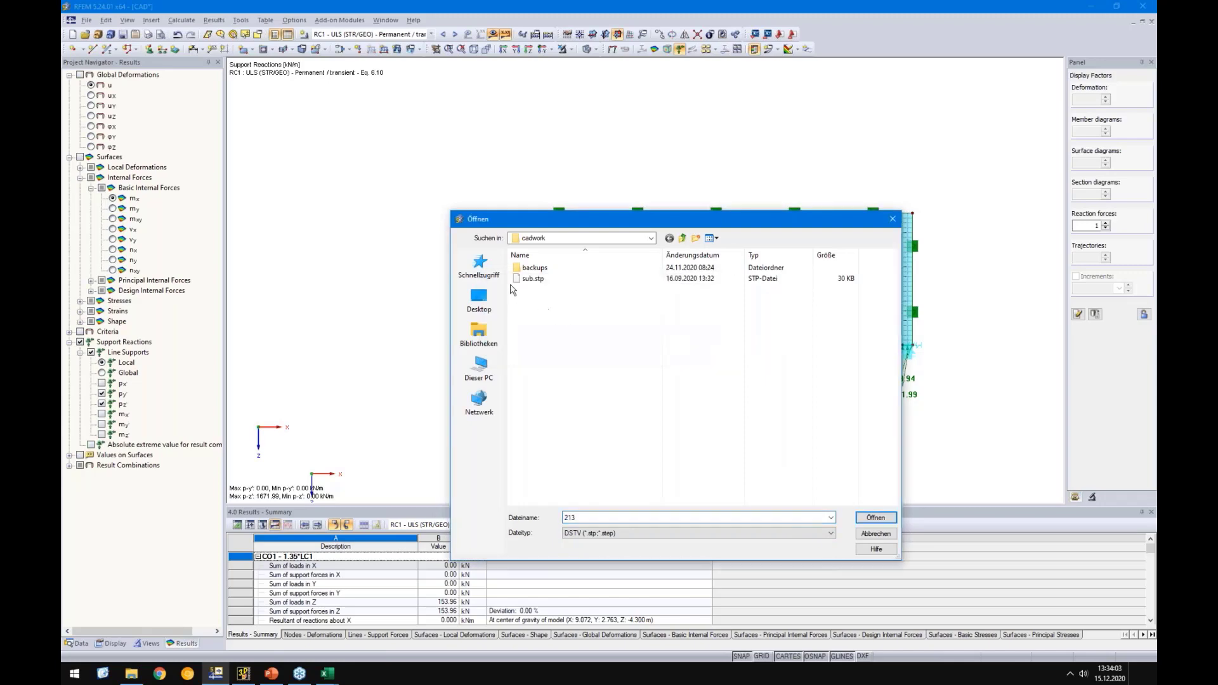
{"action": "left_click", "coordinate": [479, 298]}
{"action": "double_click", "coordinate": [545, 356]}
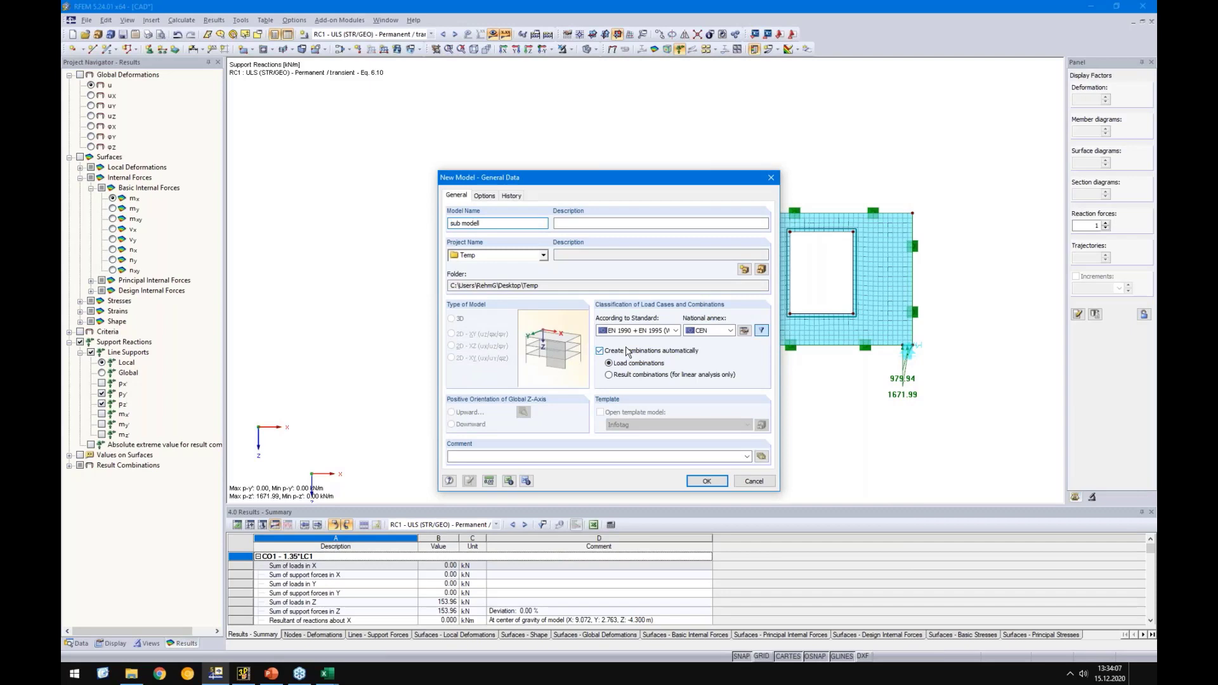
{"action": "left_click", "coordinate": [627, 352]}
{"action": "left_click", "coordinate": [706, 481]}
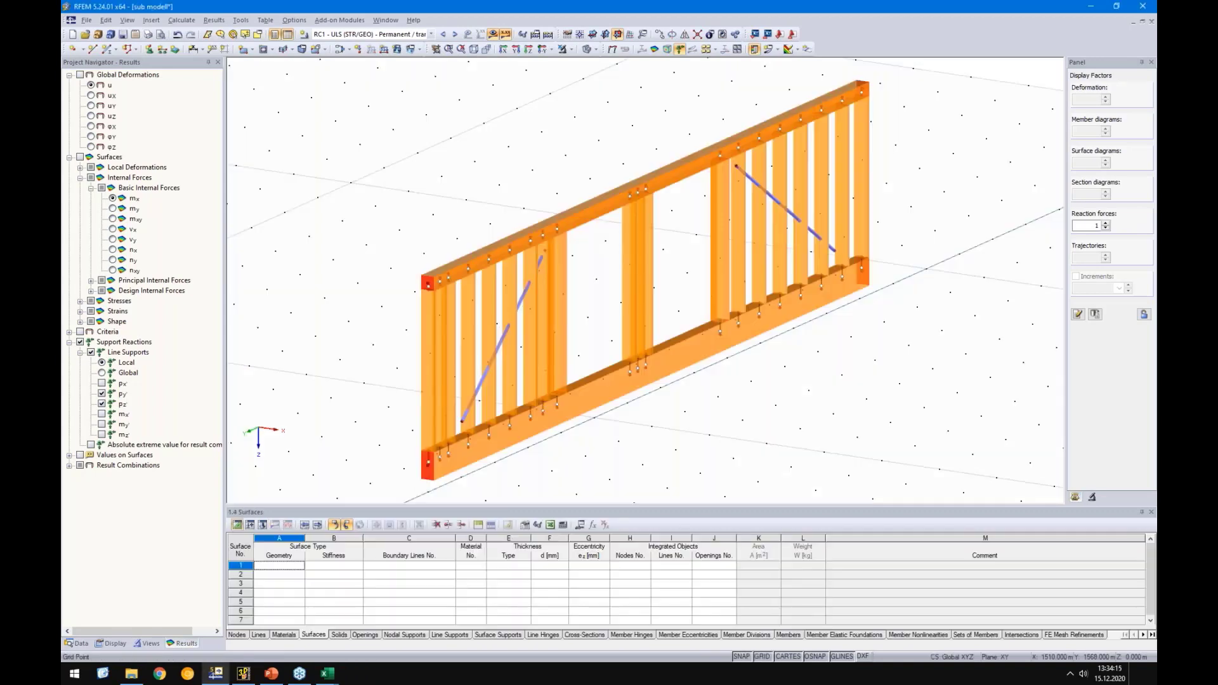
Show the framed wall as a wireframe in front view with the work plane set to YZ and the grid hidden
{"action": "left_click", "coordinate": [503, 50]}
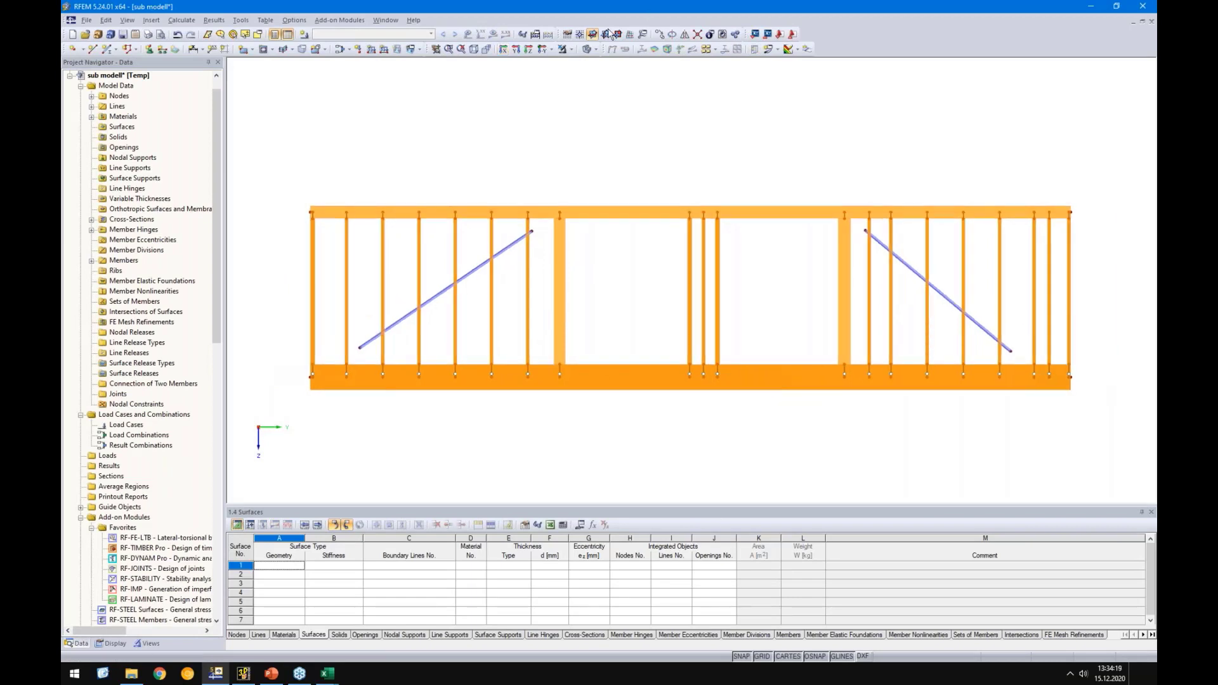
{"action": "left_click", "coordinate": [604, 33]}
{"action": "left_click", "coordinate": [765, 657]}
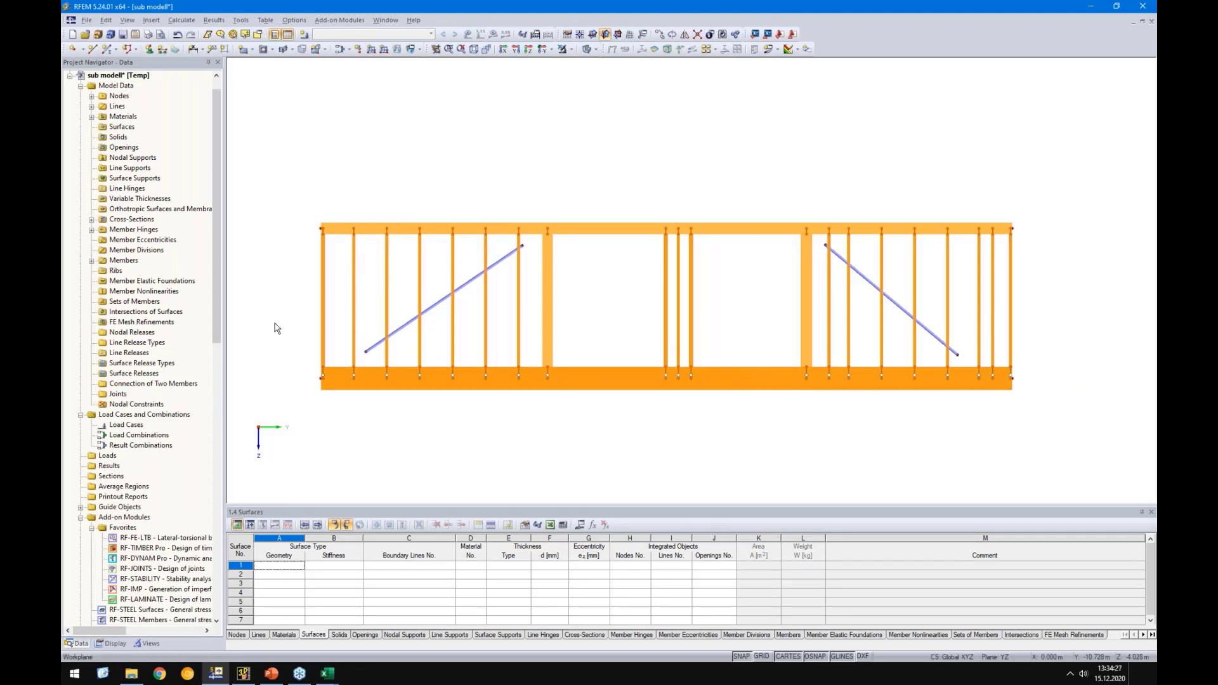
{"action": "left_click", "coordinate": [583, 50]}
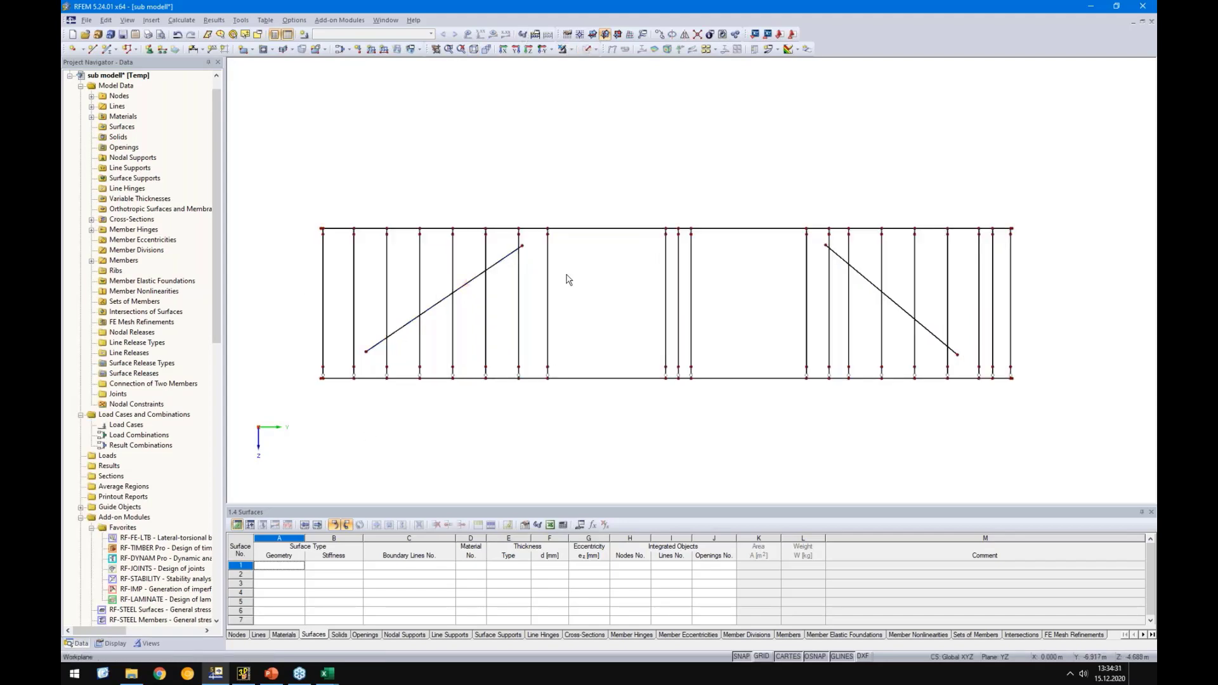
Move the end nodes of the bottom and top chords at the wall's left side onto the outermost stud line
{"action": "scroll", "coordinate": [311, 362], "scroll_direction": "up", "scroll_amount": 1}
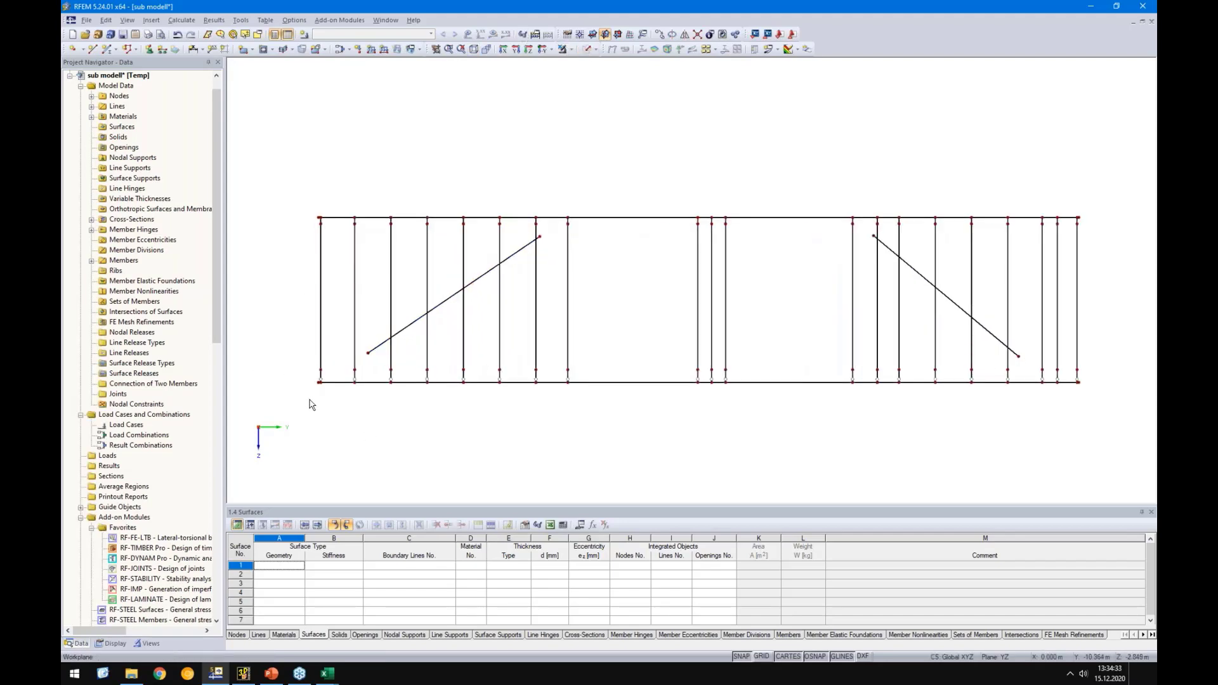
{"action": "scroll", "coordinate": [313, 393], "scroll_direction": "up", "scroll_amount": 3}
{"action": "scroll", "coordinate": [332, 353], "scroll_direction": "up", "scroll_amount": 1}
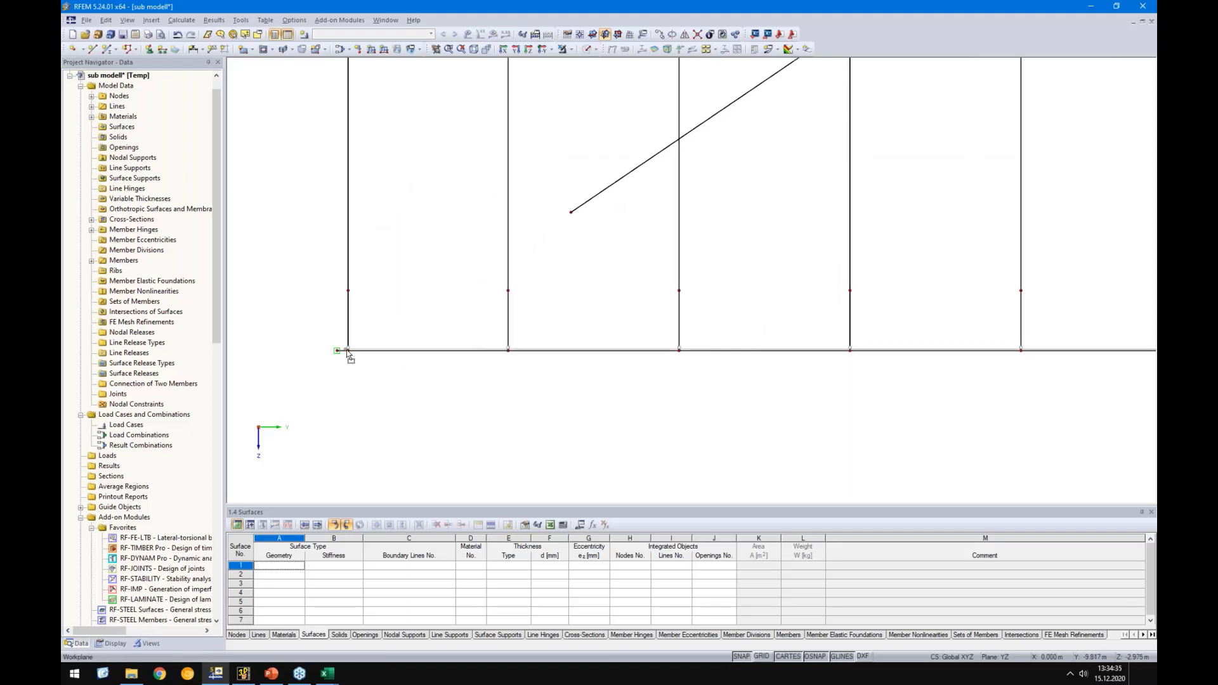
{"action": "scroll", "coordinate": [378, 408], "scroll_direction": "down", "scroll_amount": 1}
{"action": "scroll", "coordinate": [367, 293], "scroll_direction": "down", "scroll_amount": 5}
{"action": "scroll", "coordinate": [364, 206], "scroll_direction": "up", "scroll_amount": 4}
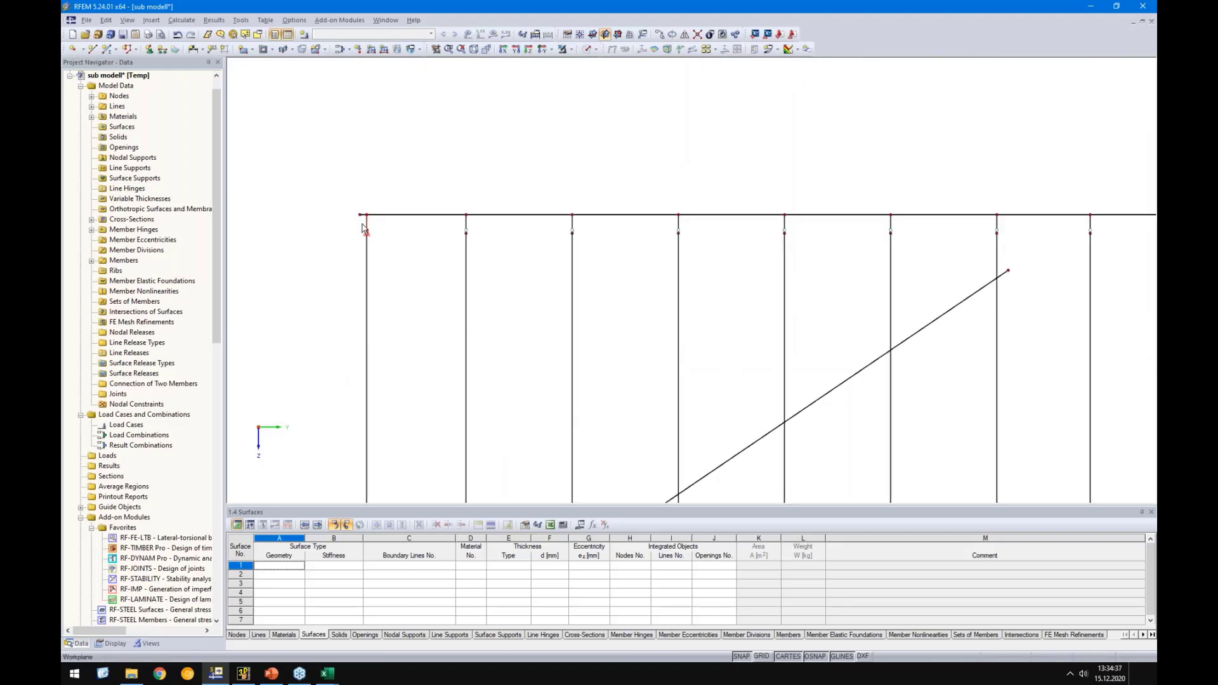
Move the end nodes of the top and bottom chords at the wall's right side onto the outermost stud line
{"action": "scroll", "coordinate": [367, 216], "scroll_direction": "down", "scroll_amount": 4}
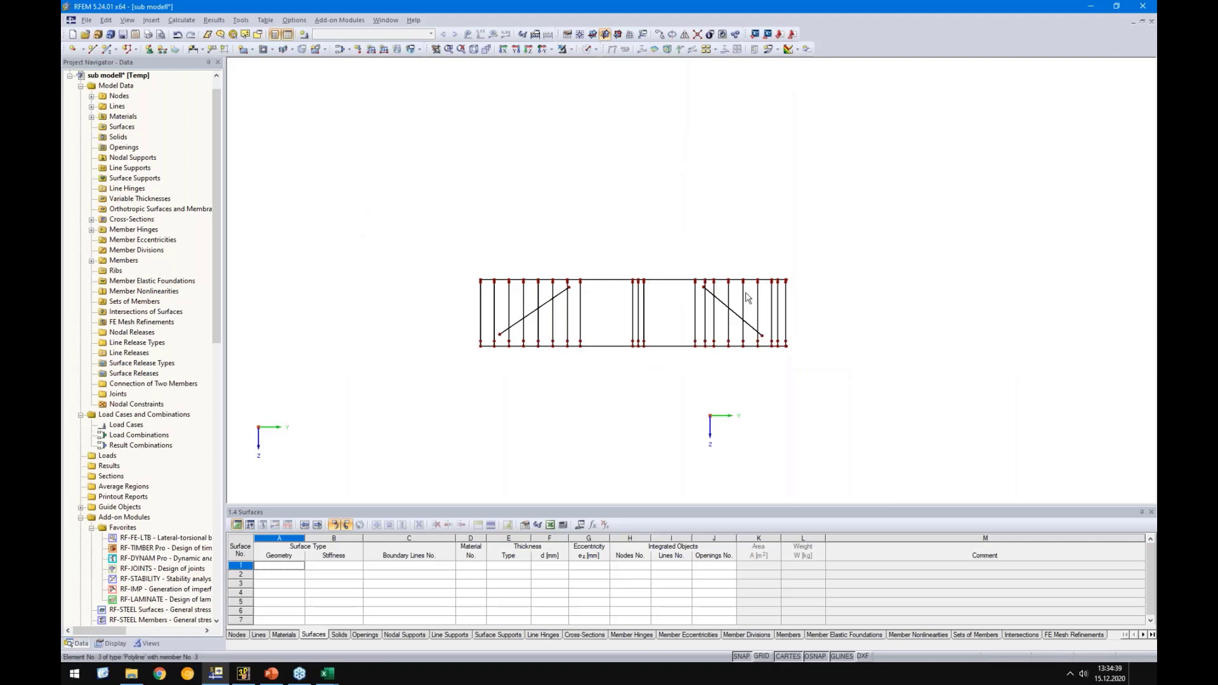
{"action": "scroll", "coordinate": [779, 286], "scroll_direction": "up", "scroll_amount": 5}
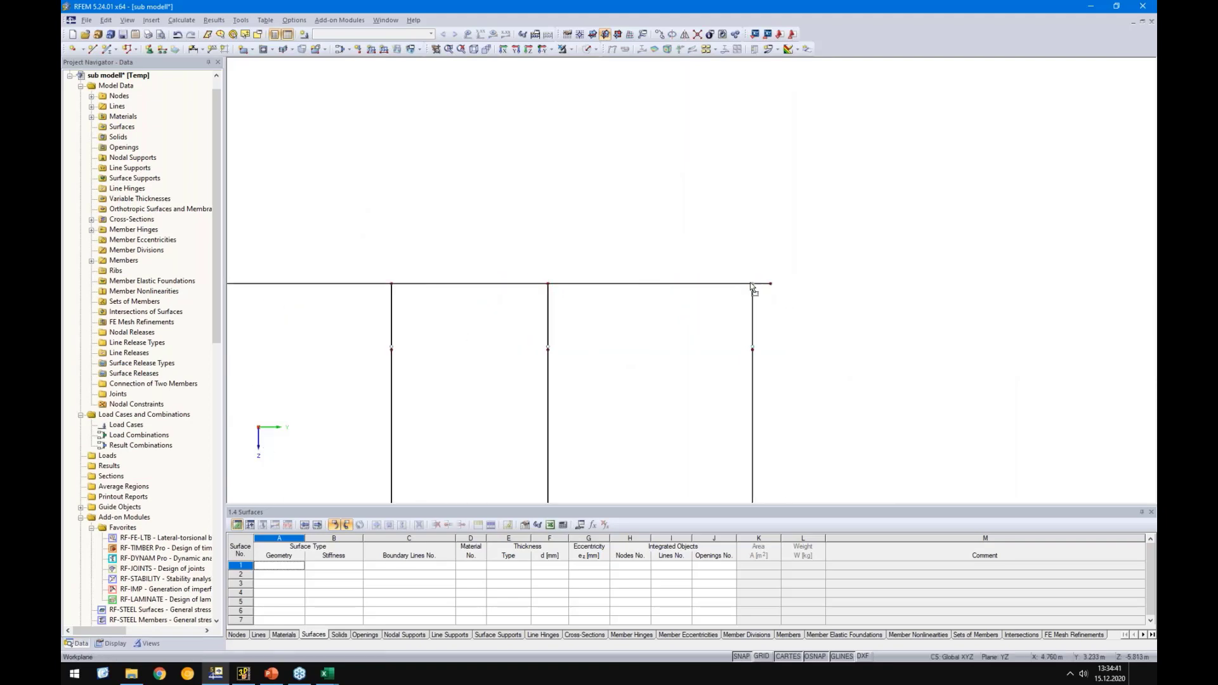
{"action": "scroll", "coordinate": [681, 354], "scroll_direction": "down", "scroll_amount": 4}
{"action": "middle_click_drag", "start_coordinate": [651, 396], "coordinate": [600, 156]}
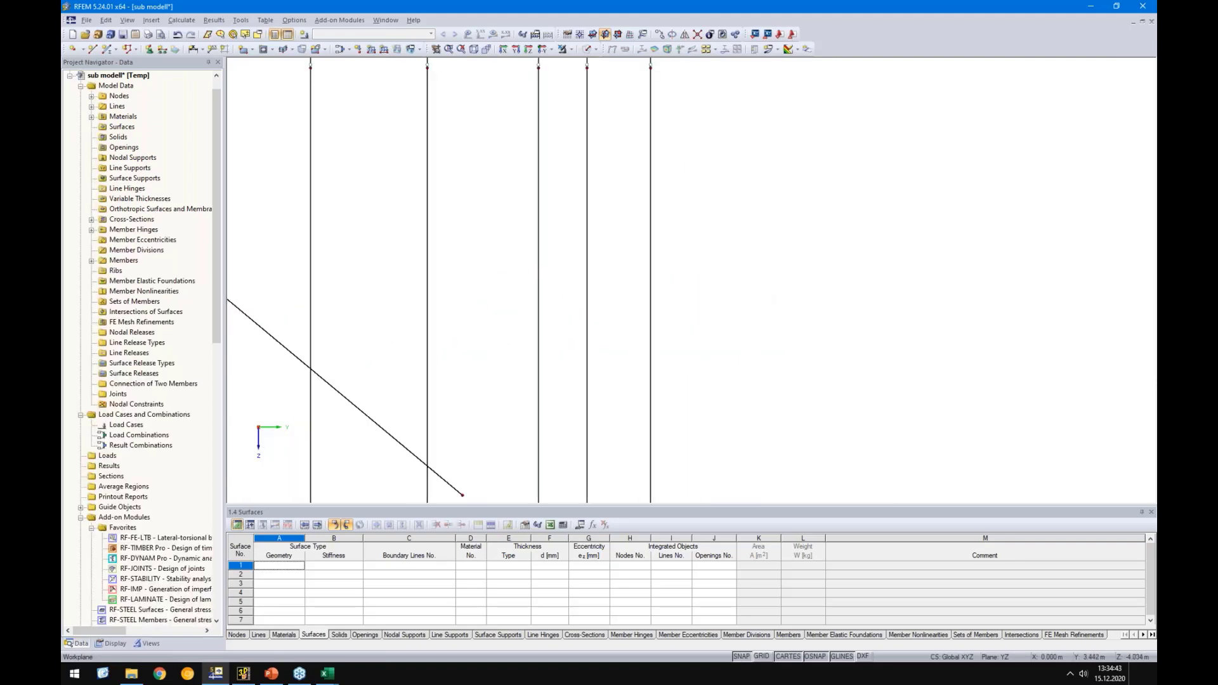
{"action": "middle_click_drag", "start_coordinate": [690, 388], "coordinate": [686, 156]}
{"action": "scroll", "coordinate": [647, 345], "scroll_direction": "up", "scroll_amount": 5}
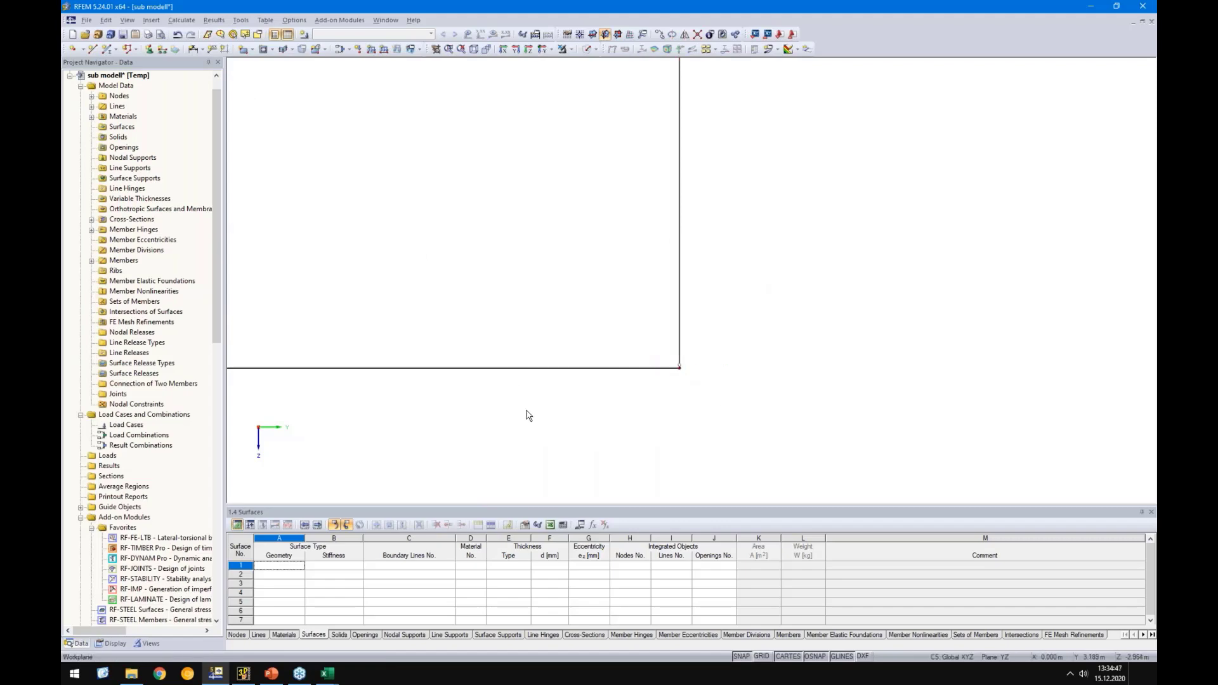
Connect the right diagonal brace to the chords, its lower end at a stud base and its upper end atop the opening post
{"action": "scroll", "coordinate": [511, 359], "scroll_direction": "down", "scroll_amount": 3}
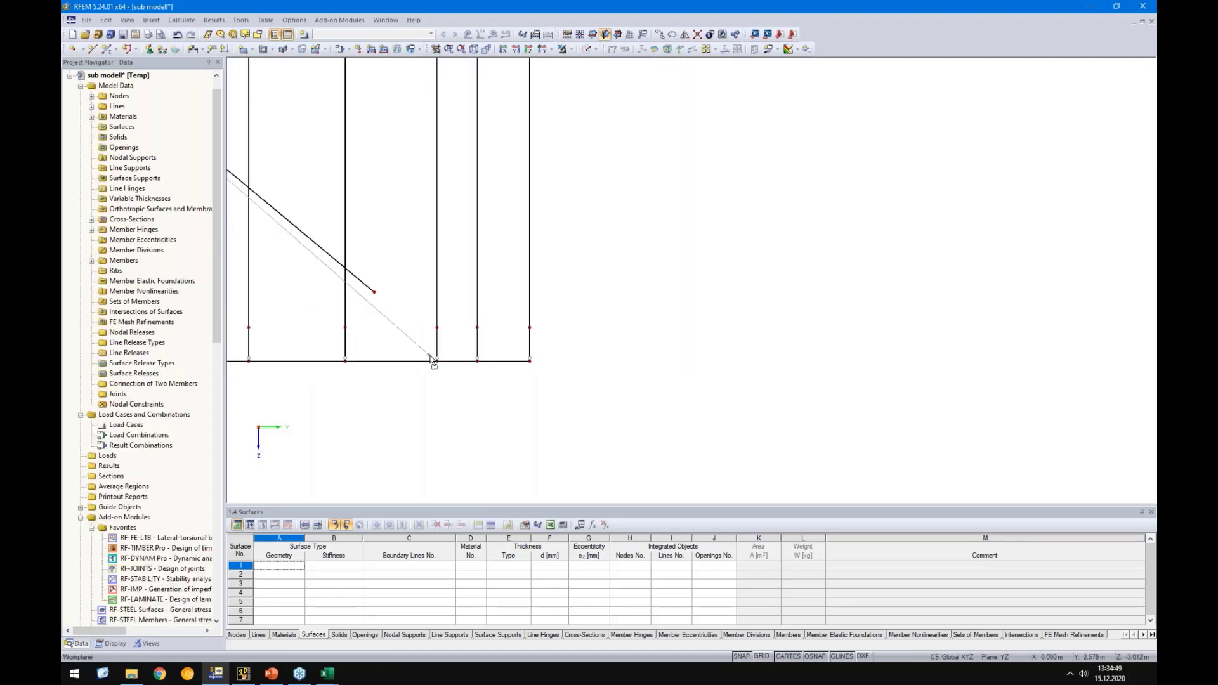
{"action": "scroll", "coordinate": [381, 342], "scroll_direction": "down", "scroll_amount": 3}
{"action": "scroll", "coordinate": [513, 371], "scroll_direction": "up", "scroll_amount": 5}
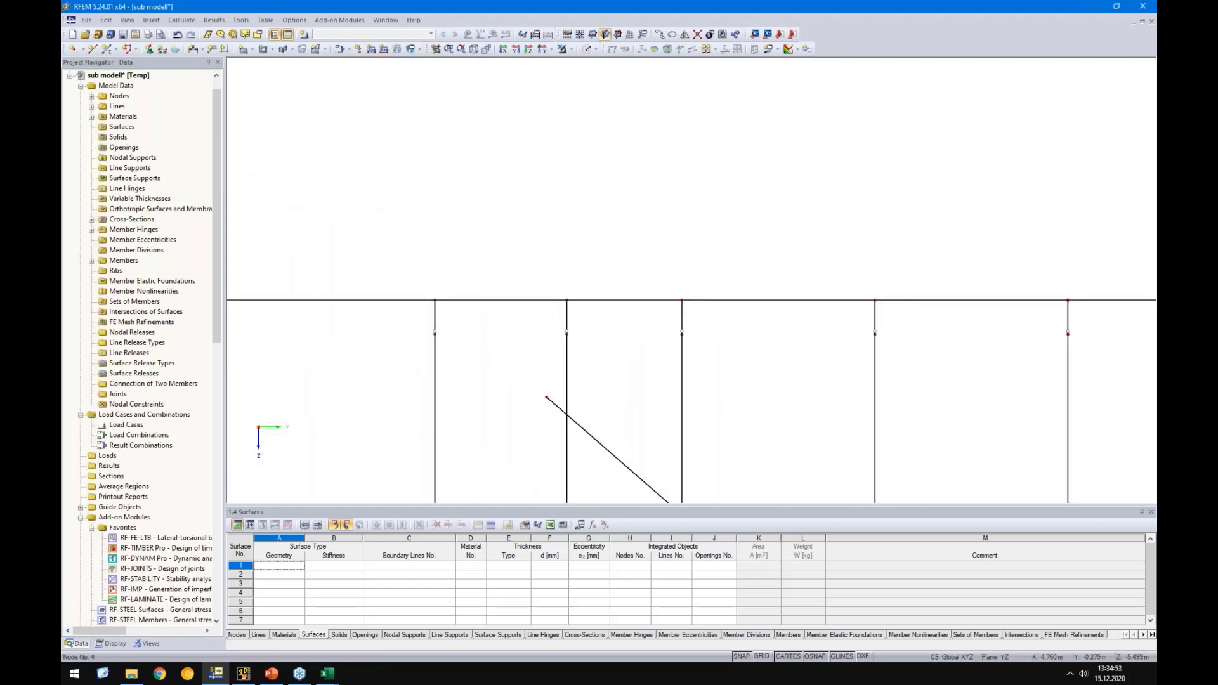
{"action": "left_click_drag", "start_coordinate": [548, 400], "coordinate": [435, 299]}
Connect the left diagonal brace to the chords, its upper end atop the opening's edge stud and its lower end at the wall's bottom-left corner node
{"action": "scroll", "coordinate": [374, 421], "scroll_direction": "down", "scroll_amount": 2}
{"action": "middle_click_drag", "start_coordinate": [375, 422], "coordinate": [740, 279]}
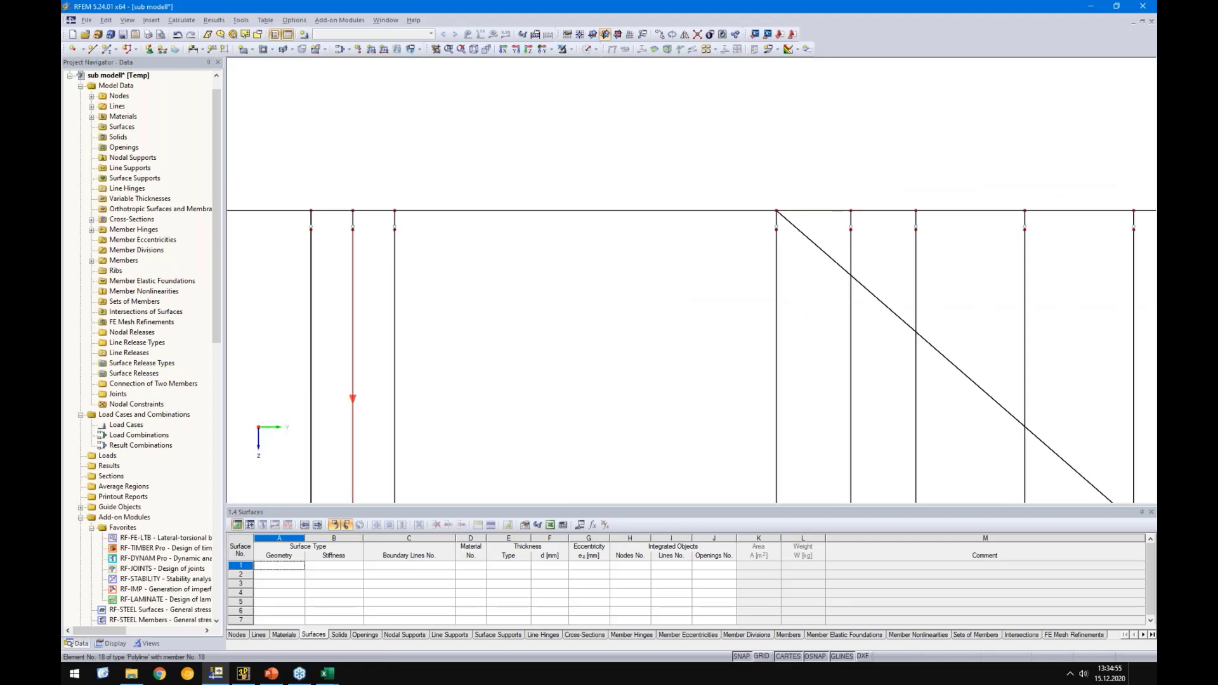
{"action": "middle_click_drag", "start_coordinate": [352, 403], "coordinate": [705, 383]}
{"action": "middle_click_drag", "start_coordinate": [247, 283], "coordinate": [763, 307]}
{"action": "left_click_drag", "start_coordinate": [704, 273], "coordinate": [789, 216]}
{"action": "scroll", "coordinate": [592, 286], "scroll_direction": "down", "scroll_amount": 4}
{"action": "scroll", "coordinate": [501, 360], "scroll_direction": "up", "scroll_amount": 3}
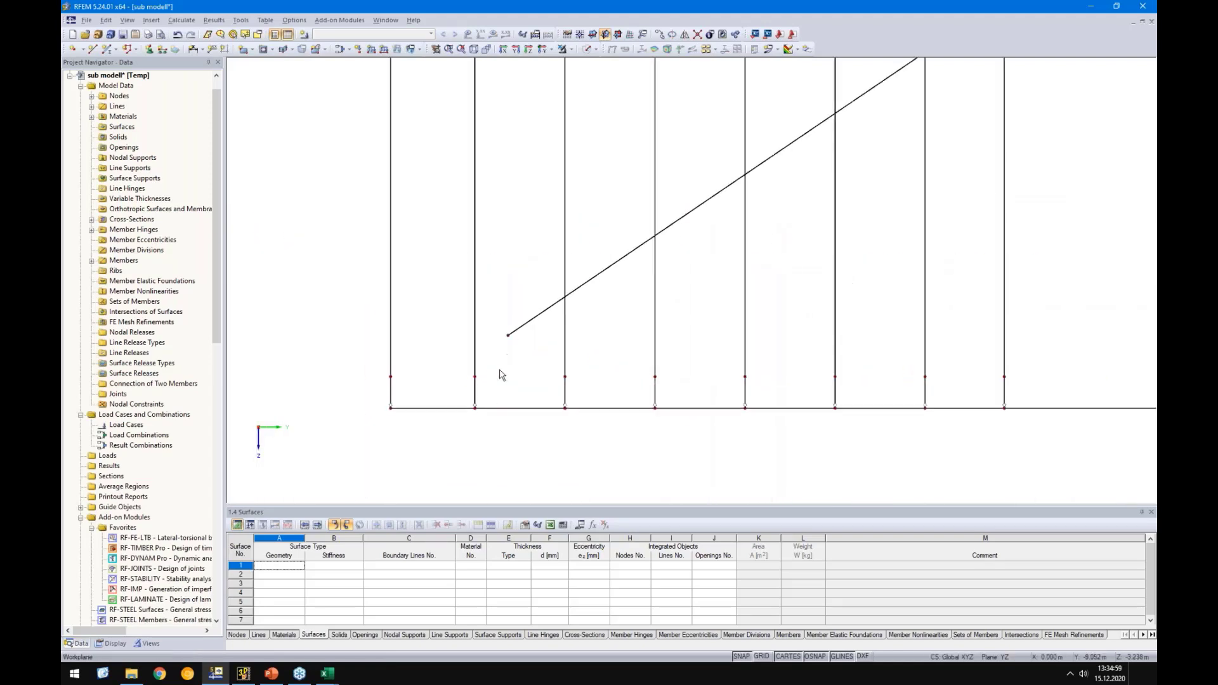
{"action": "left_click_drag", "start_coordinate": [510, 328], "coordinate": [368, 416]}
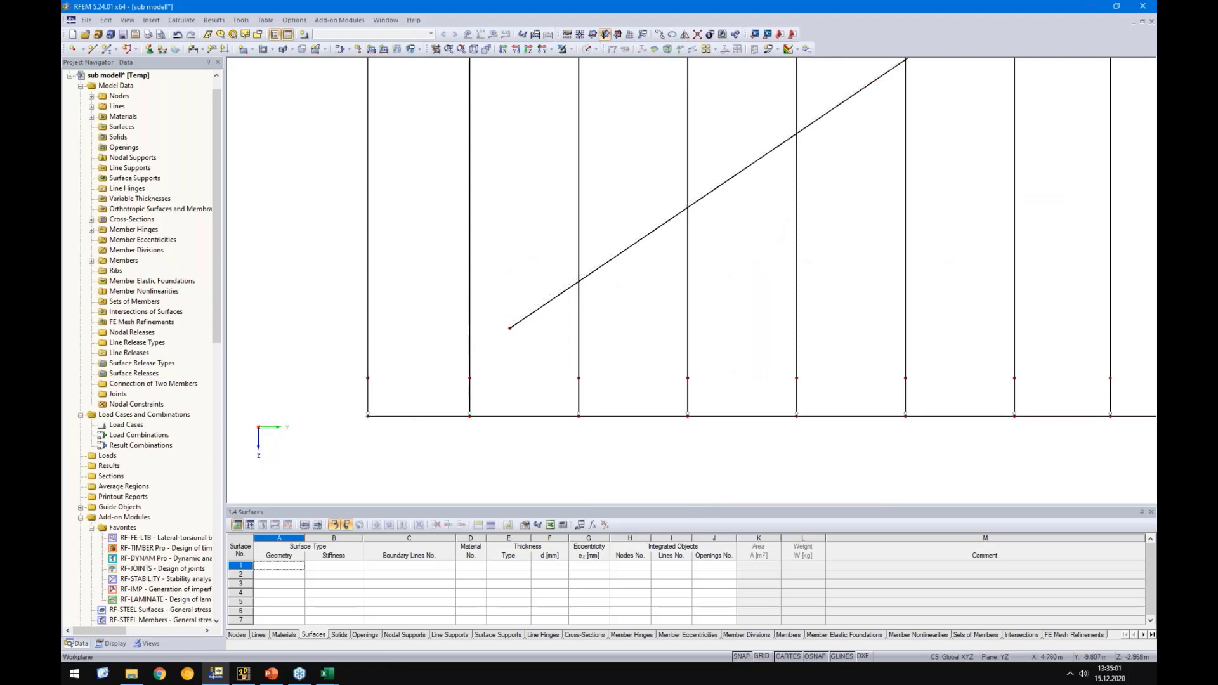
{"action": "scroll", "coordinate": [603, 449], "scroll_direction": "down", "scroll_amount": 4}
{"action": "middle_click_drag", "start_coordinate": [531, 353], "coordinate": [626, 356]}
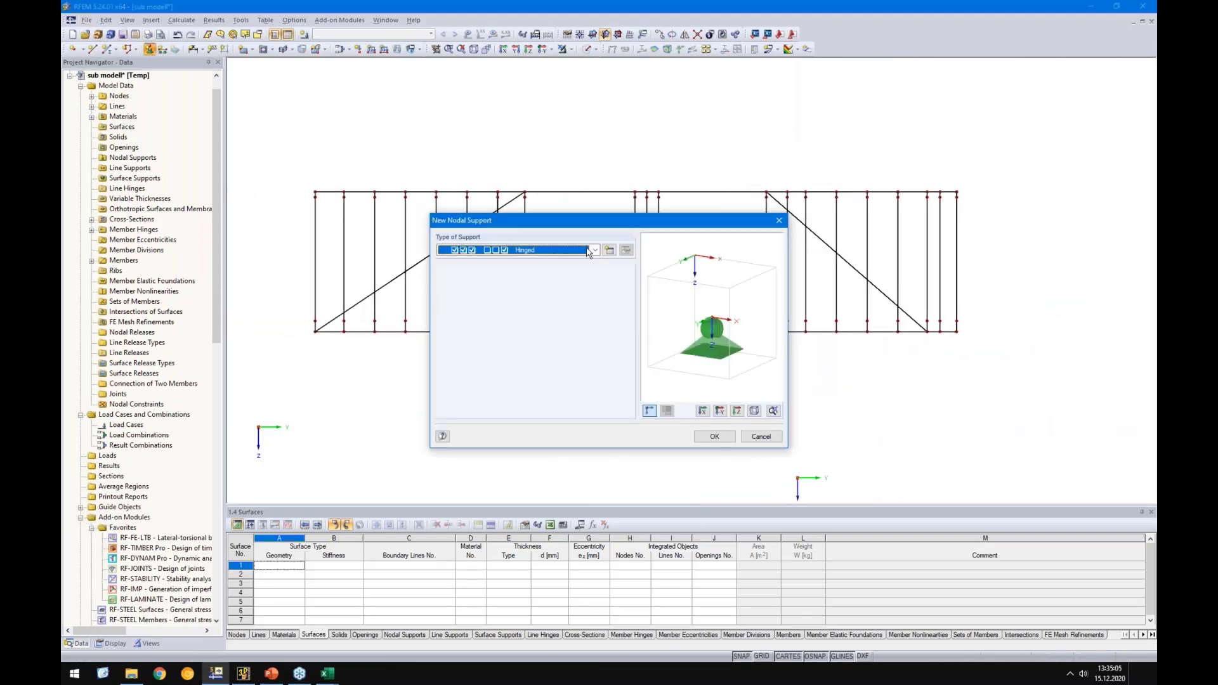
Create a nodal support fixed in X, Y and Z with rotation about Z released, and place it on the wall's bottom-left corner node
{"action": "left_click", "coordinate": [608, 251]}
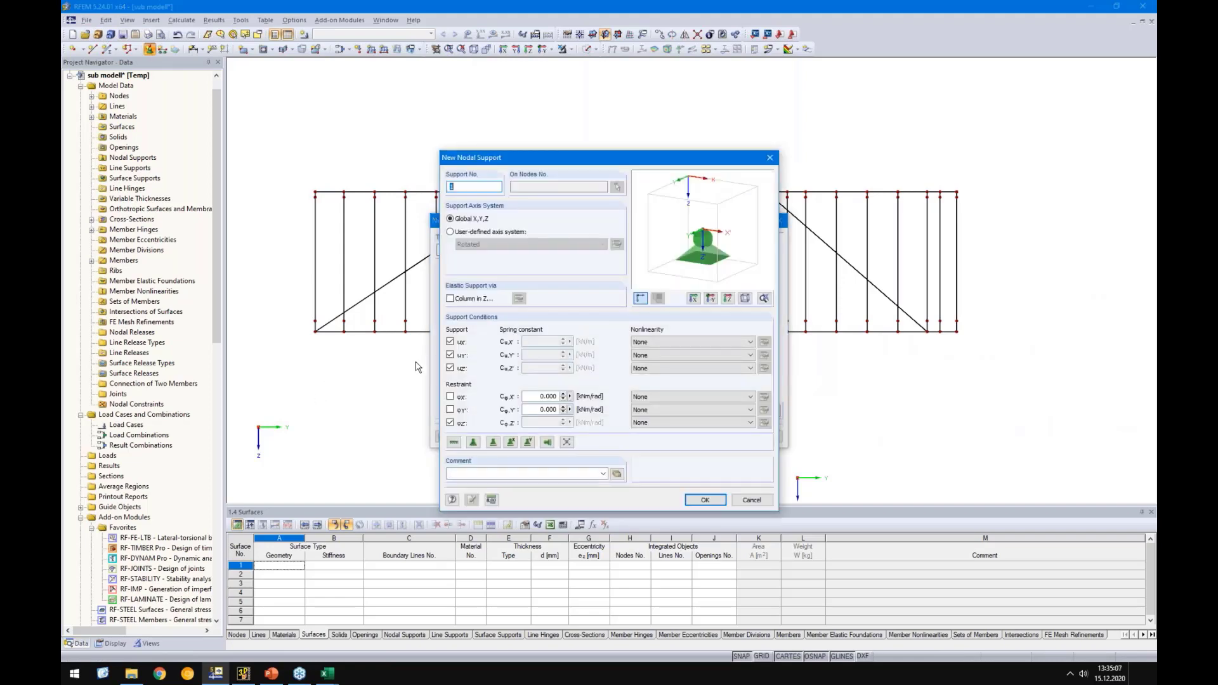
{"action": "left_click", "coordinate": [451, 366]}
{"action": "left_click", "coordinate": [451, 423]}
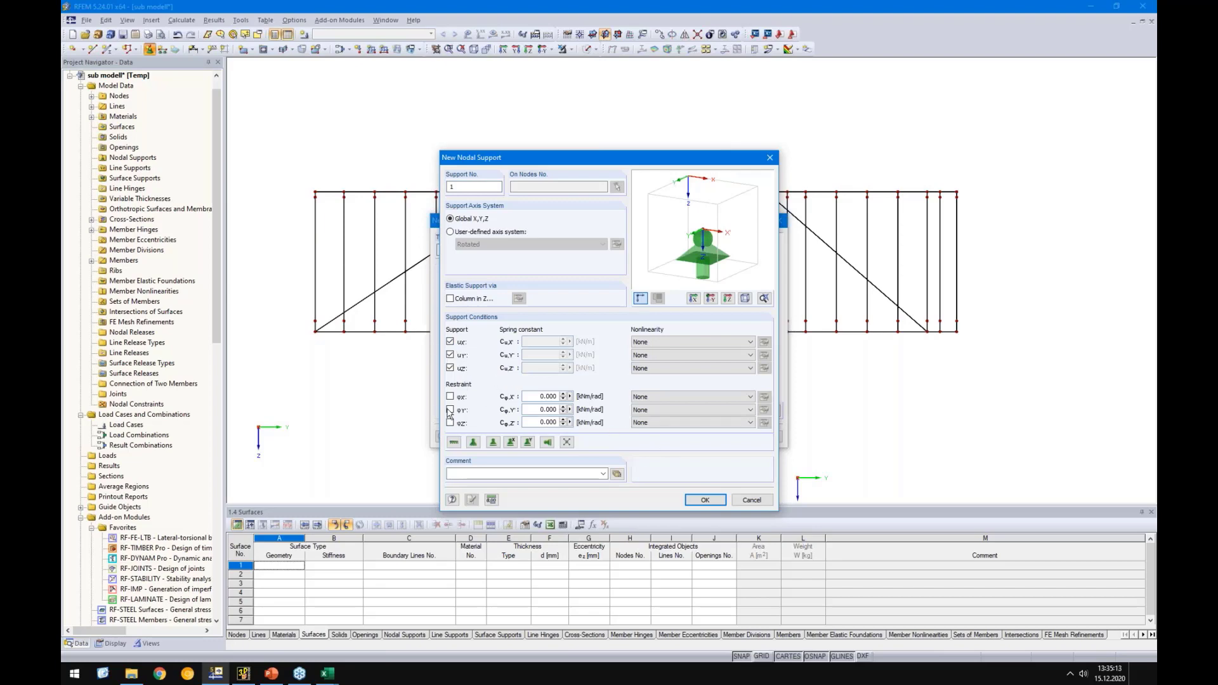
{"action": "left_click", "coordinate": [450, 411]}
{"action": "left_click", "coordinate": [704, 499]}
{"action": "left_click", "coordinate": [713, 436]}
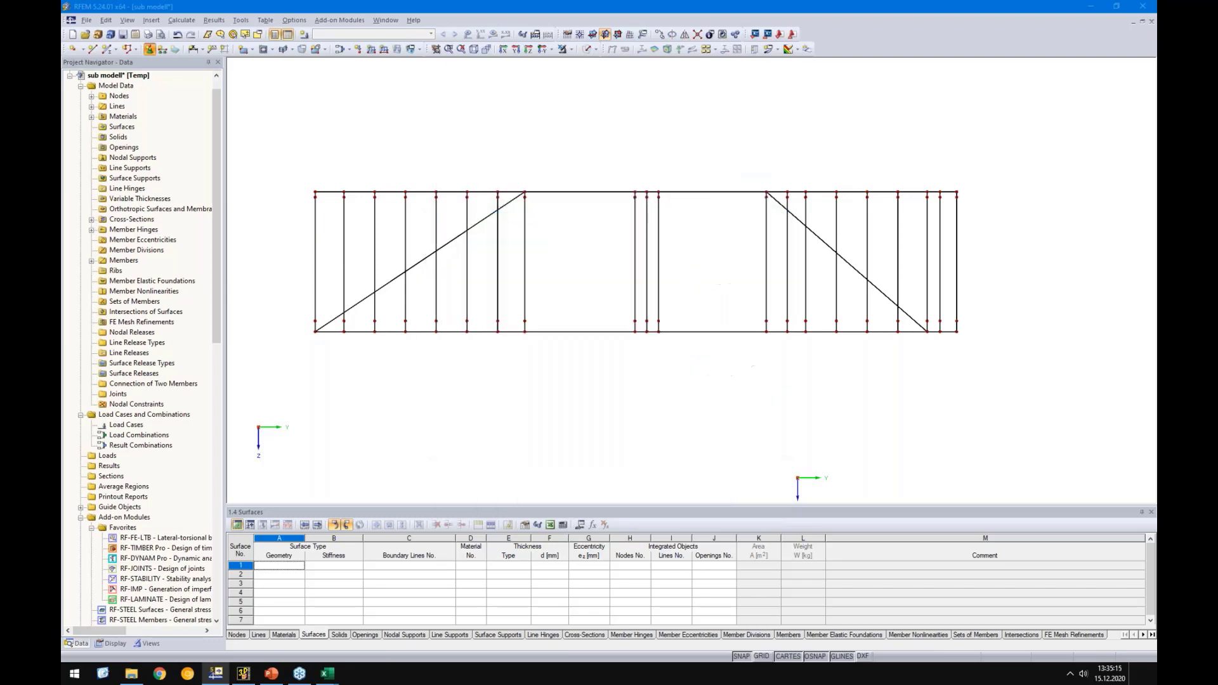
{"action": "left_click", "coordinate": [315, 331]}
{"action": "key", "text": "Escape"}
{"action": "scroll", "coordinate": [329, 363], "scroll_direction": "up", "scroll_amount": 2}
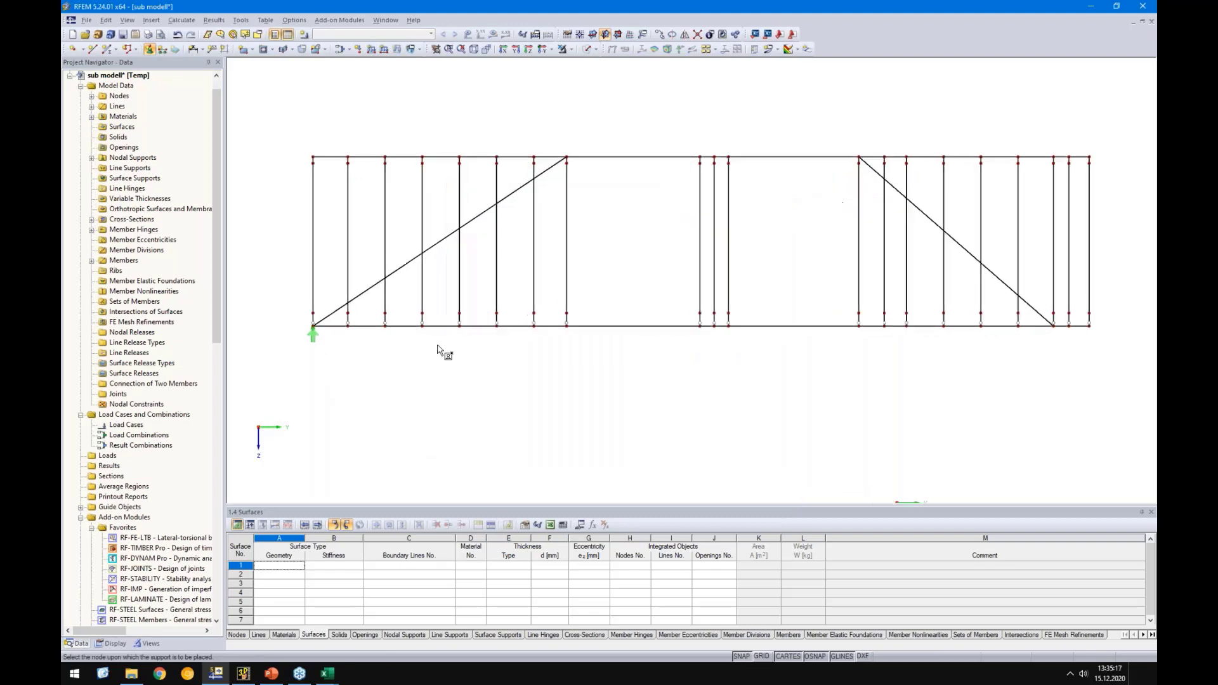
Create a hinged nodal support with displacement in Y released, and place it at the base of the two studs flanking the openings
{"action": "left_click", "coordinate": [149, 49]}
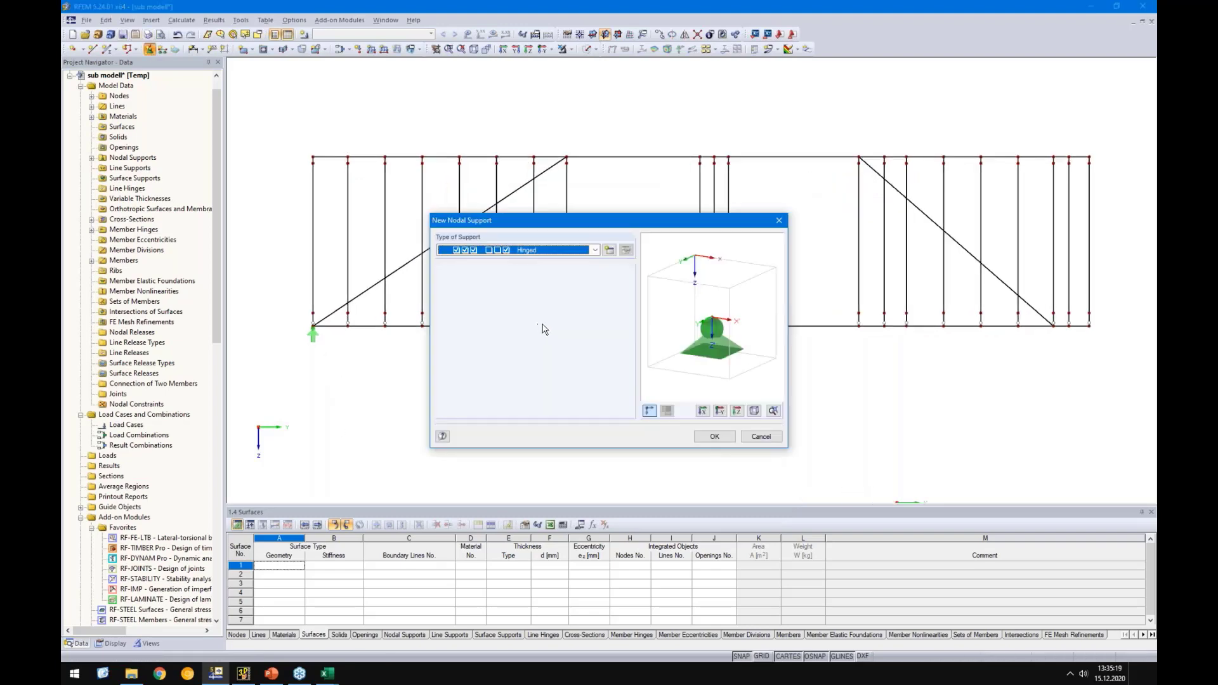
{"action": "left_click", "coordinate": [613, 249]}
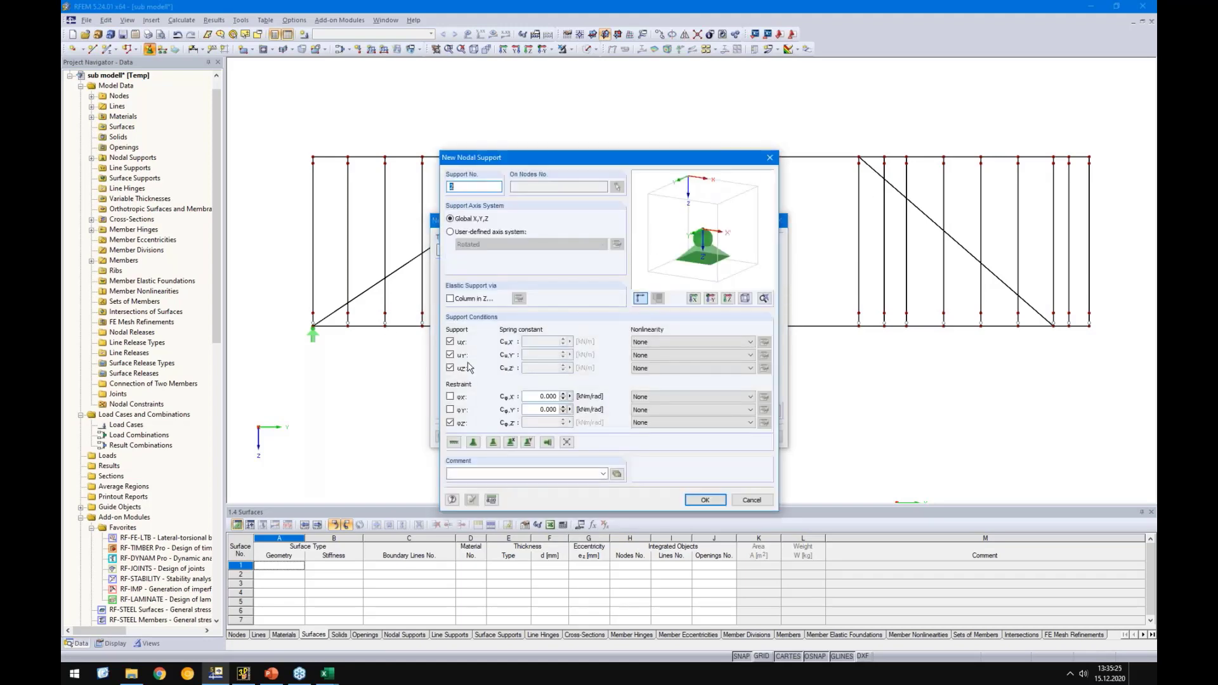
{"action": "left_click", "coordinate": [450, 354]}
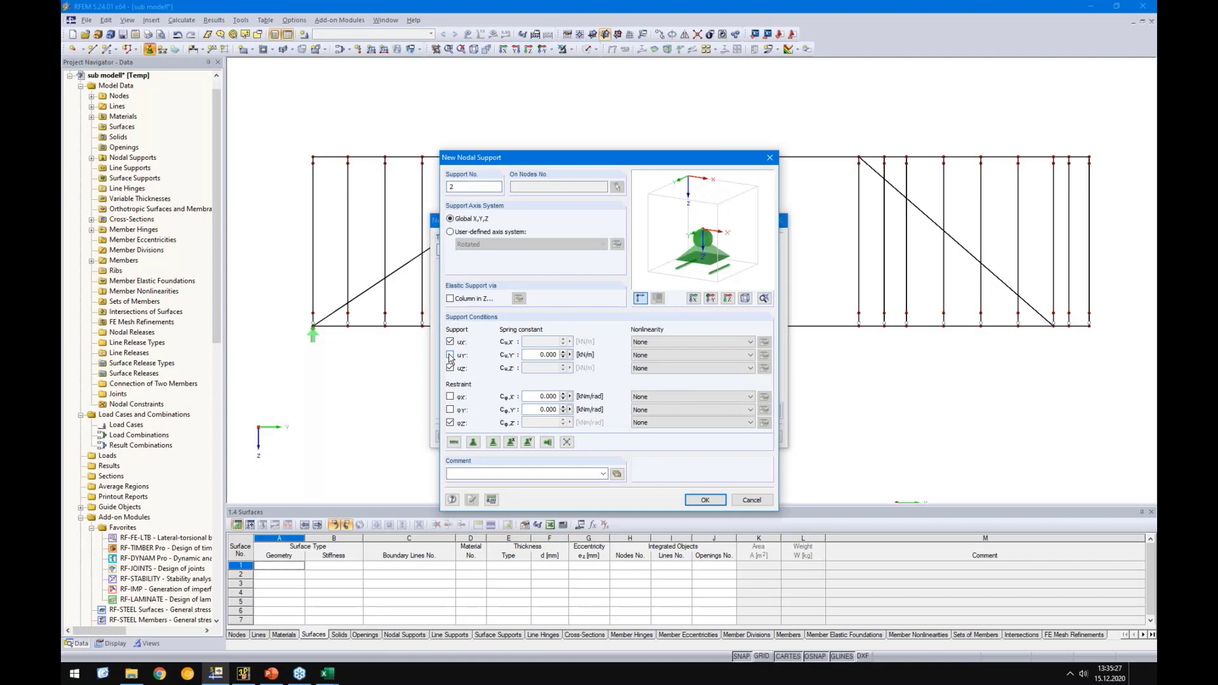
{"action": "left_click", "coordinate": [705, 501]}
{"action": "left_click", "coordinate": [715, 436]}
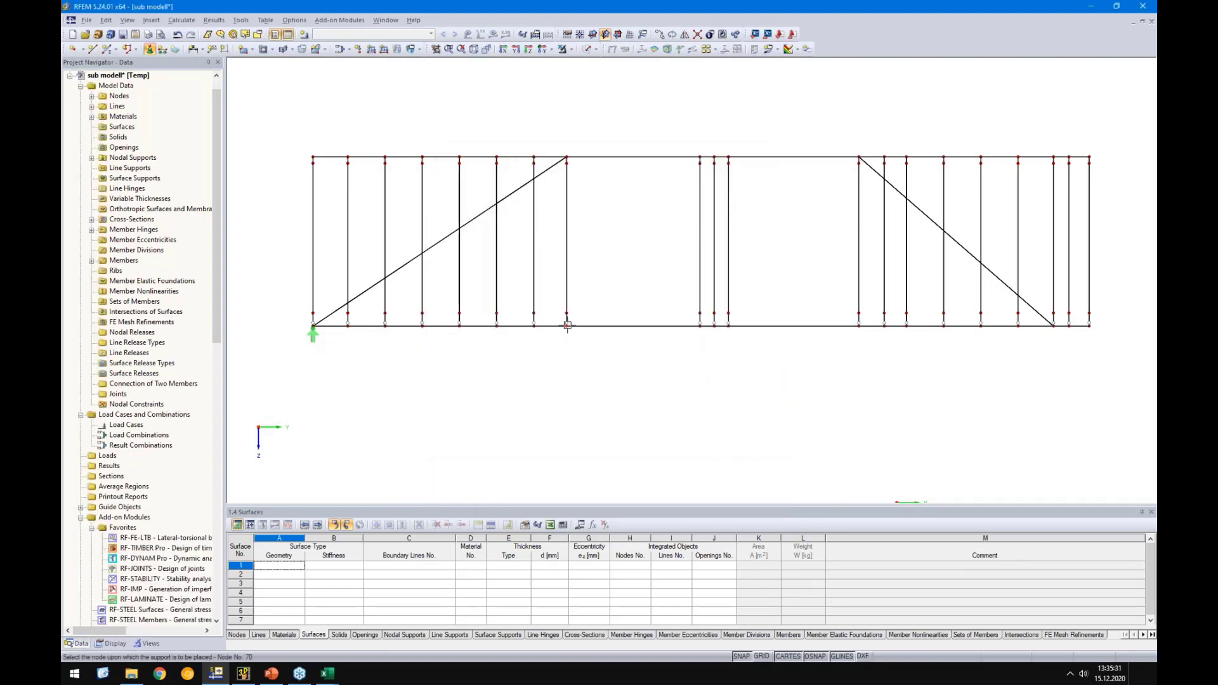
{"action": "left_click", "coordinate": [566, 326]}
{"action": "left_click", "coordinate": [858, 326]}
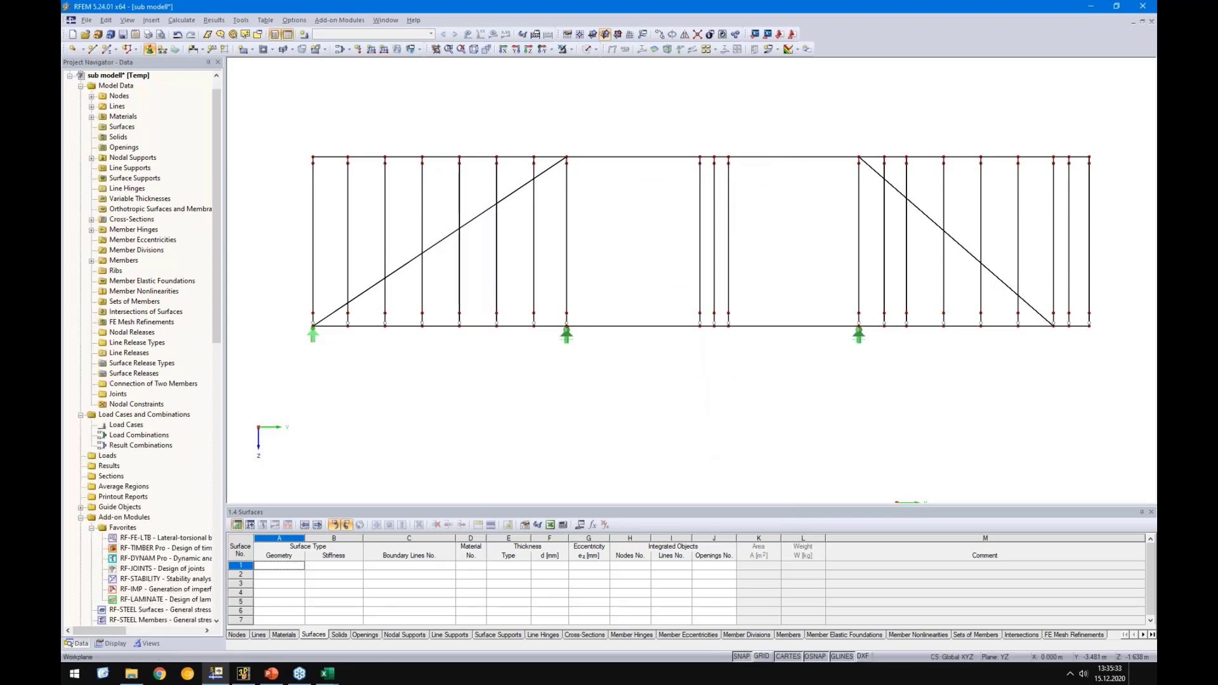
{"action": "key", "text": "Escape"}
Define a nodal support type fixed only in X, with a rotational spring of 1.000 kNm/rad about Y and all other directions free
{"action": "left_click", "coordinate": [149, 49]}
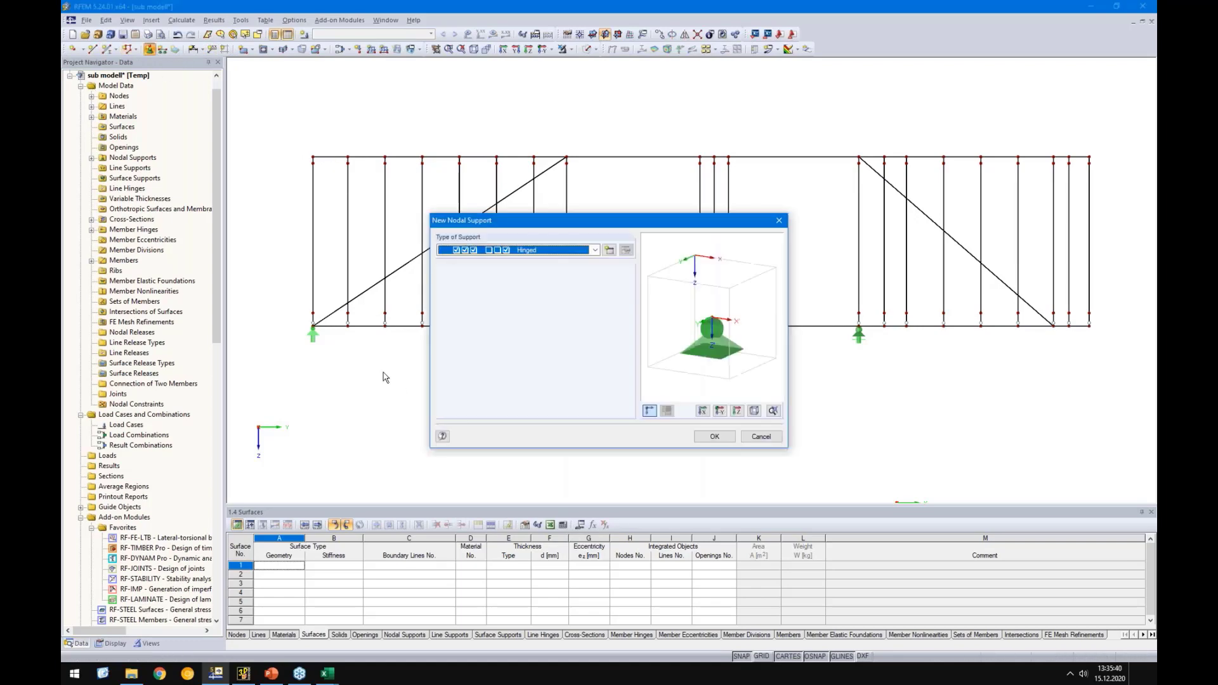
{"action": "left_click", "coordinate": [610, 251]}
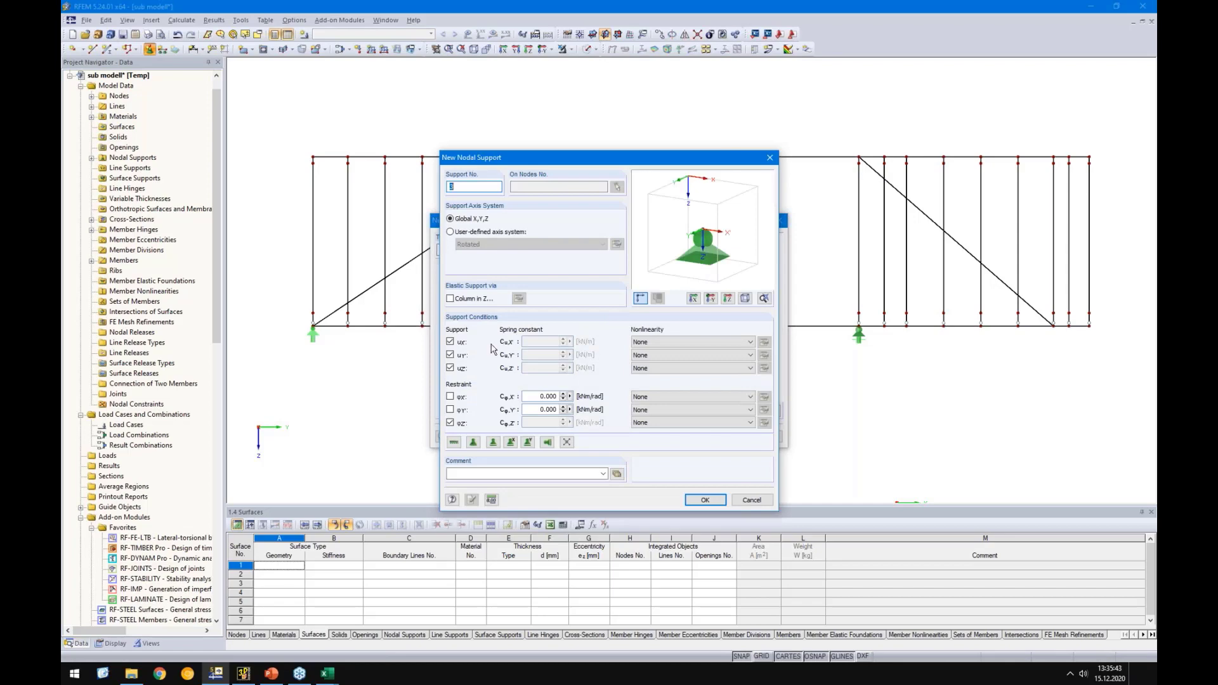
{"action": "left_click", "coordinate": [450, 423]}
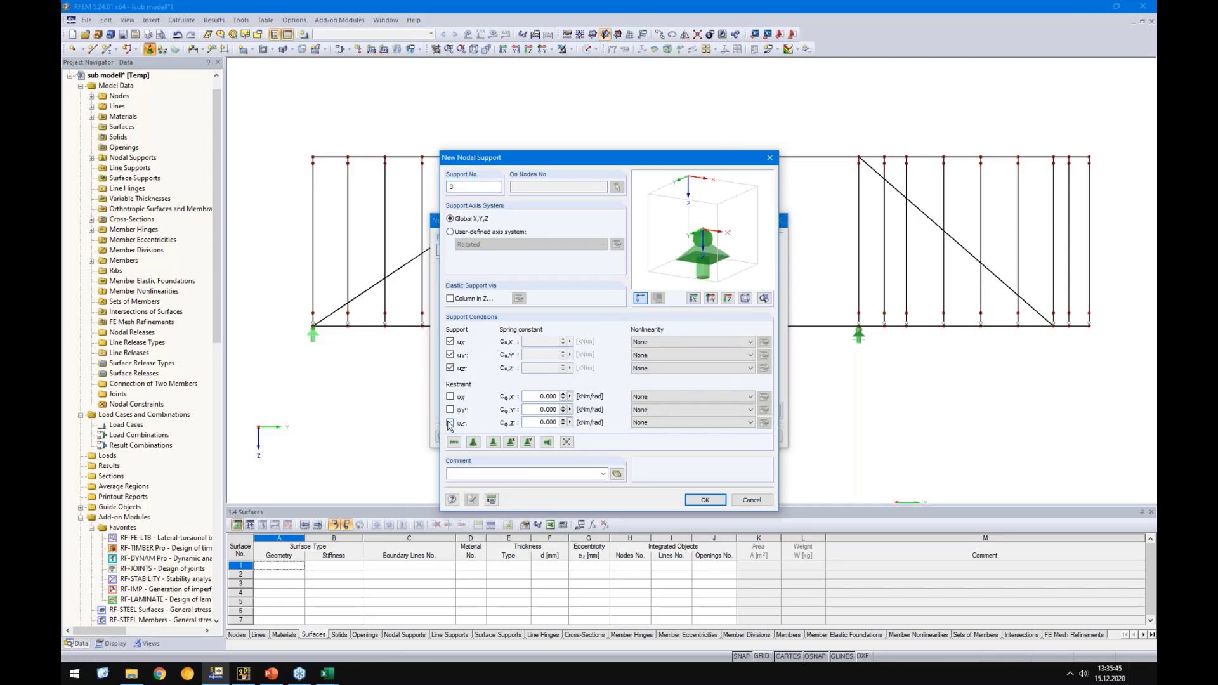
{"action": "type", "text": "1"}
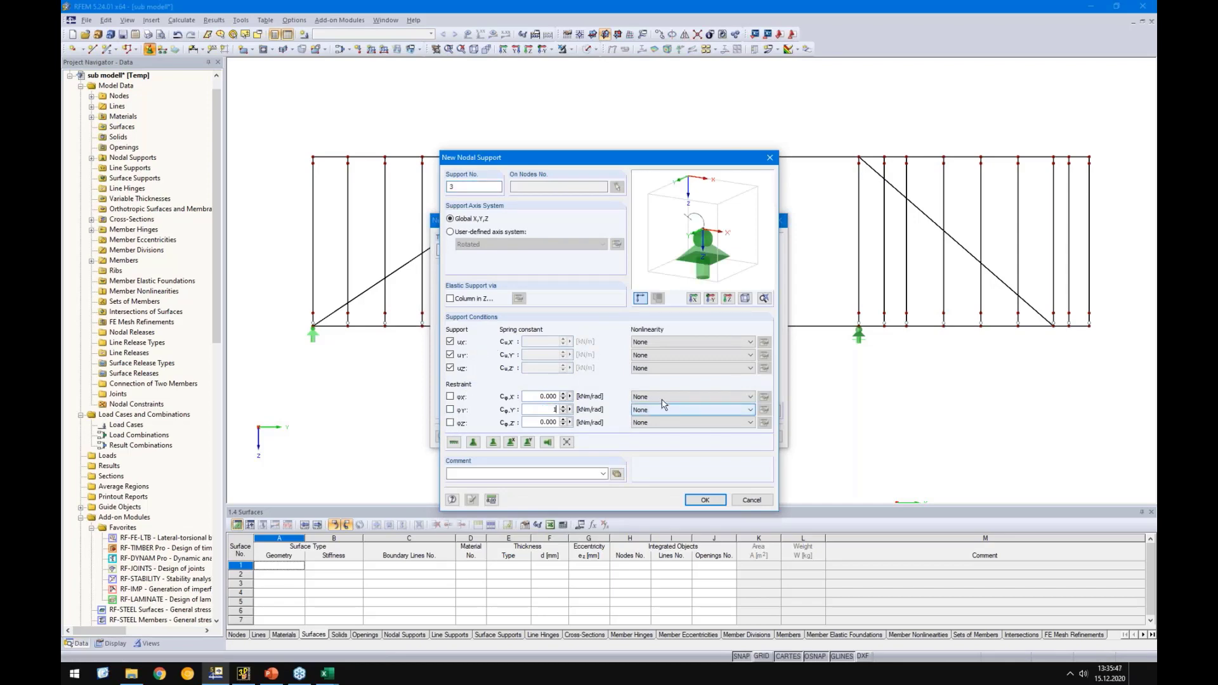
{"action": "left_click", "coordinate": [450, 355]}
{"action": "left_click", "coordinate": [450, 367]}
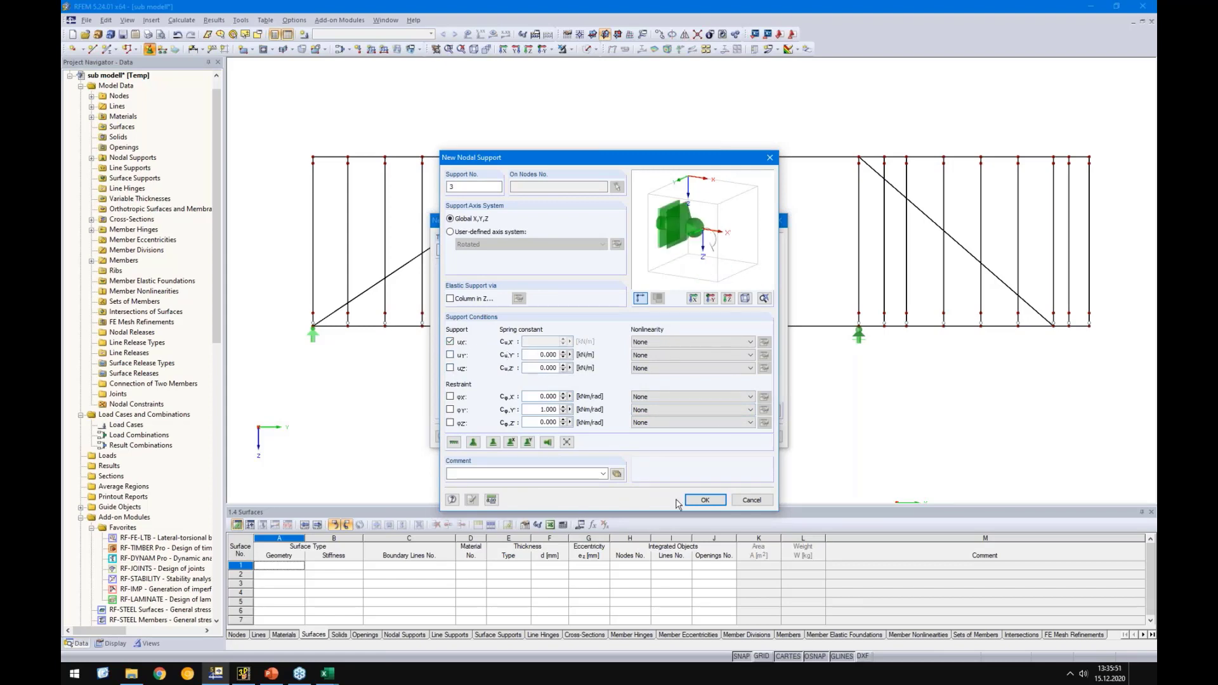
{"action": "left_click", "coordinate": [701, 501]}
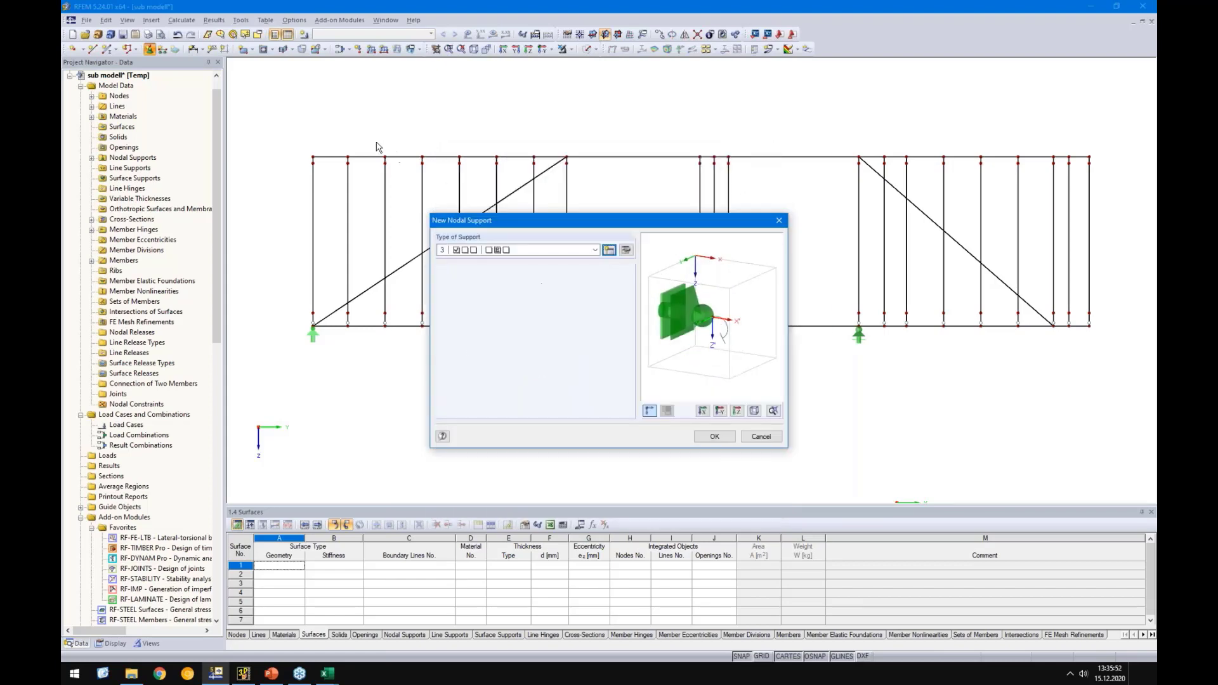
Assign the support held only in X to all the nodes along the wall's top chord
{"action": "left_click", "coordinate": [711, 436]}
{"action": "left_click_drag", "start_coordinate": [302, 135], "coordinate": [1102, 167]}
{"action": "key", "text": "Escape"}
{"action": "scroll", "coordinate": [803, 361], "scroll_direction": "down", "scroll_amount": 1}
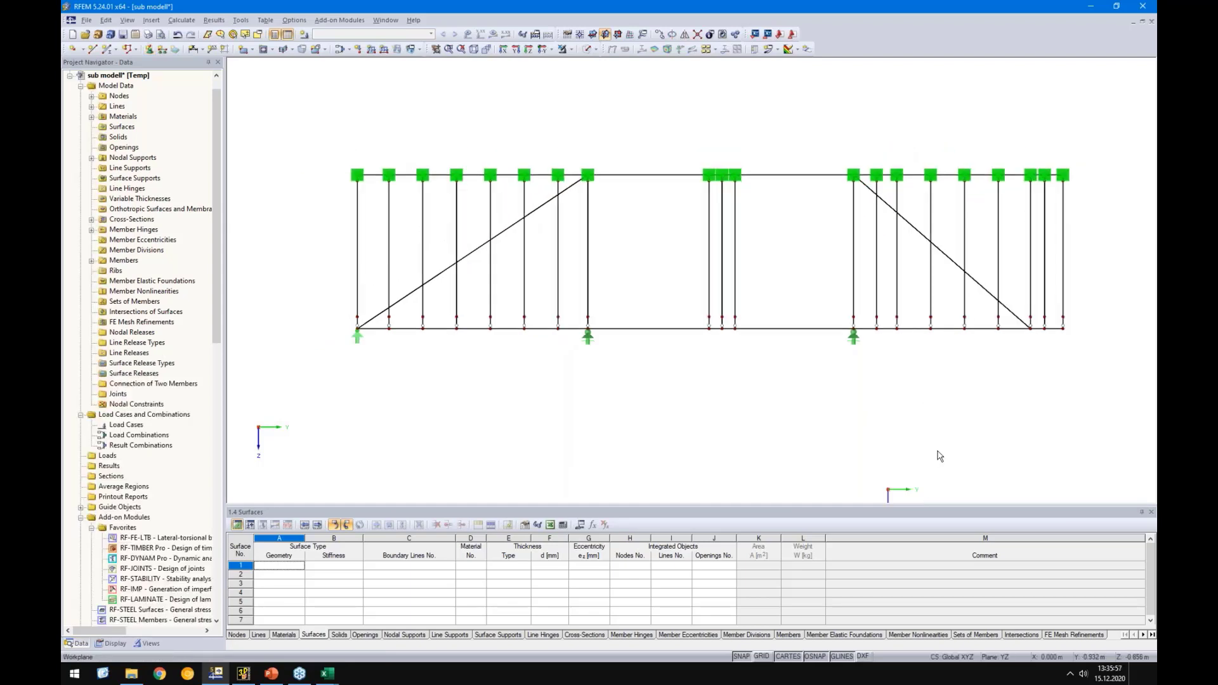
{"action": "middle_click_drag", "start_coordinate": [1104, 346], "coordinate": [875, 320]}
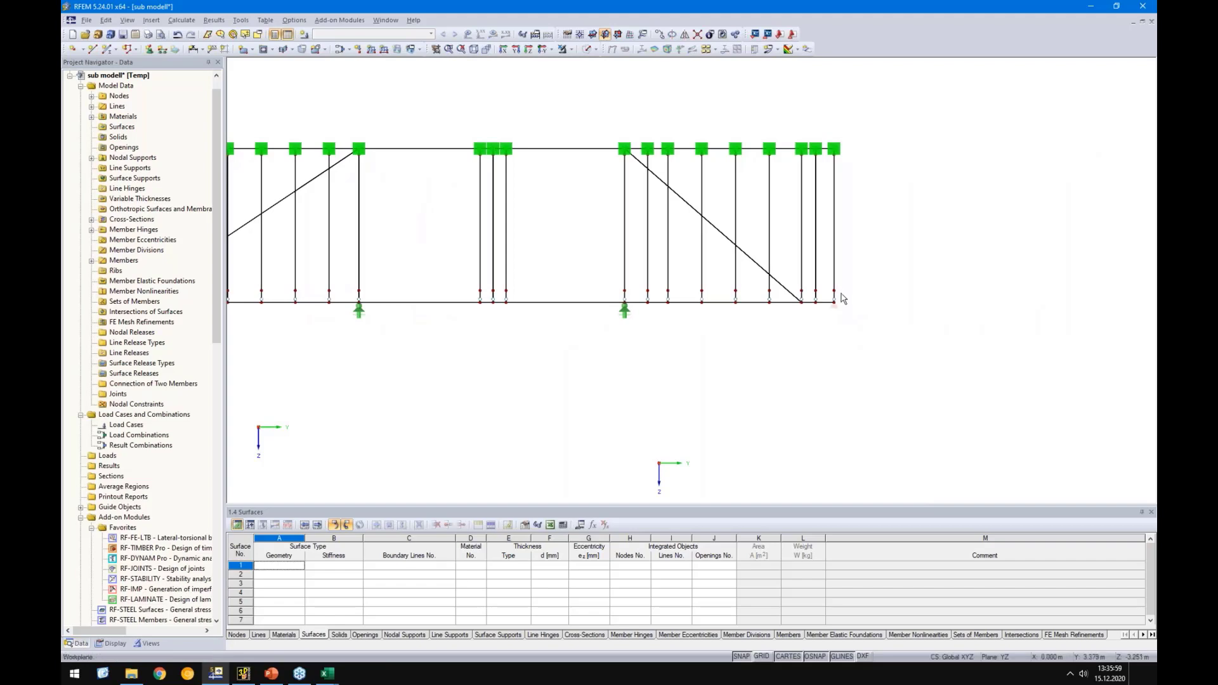
{"action": "middle_click_drag", "start_coordinate": [922, 187], "coordinate": [710, 305], "text": "ctrl"}
{"action": "scroll", "coordinate": [719, 296], "scroll_direction": "up", "scroll_amount": 3}
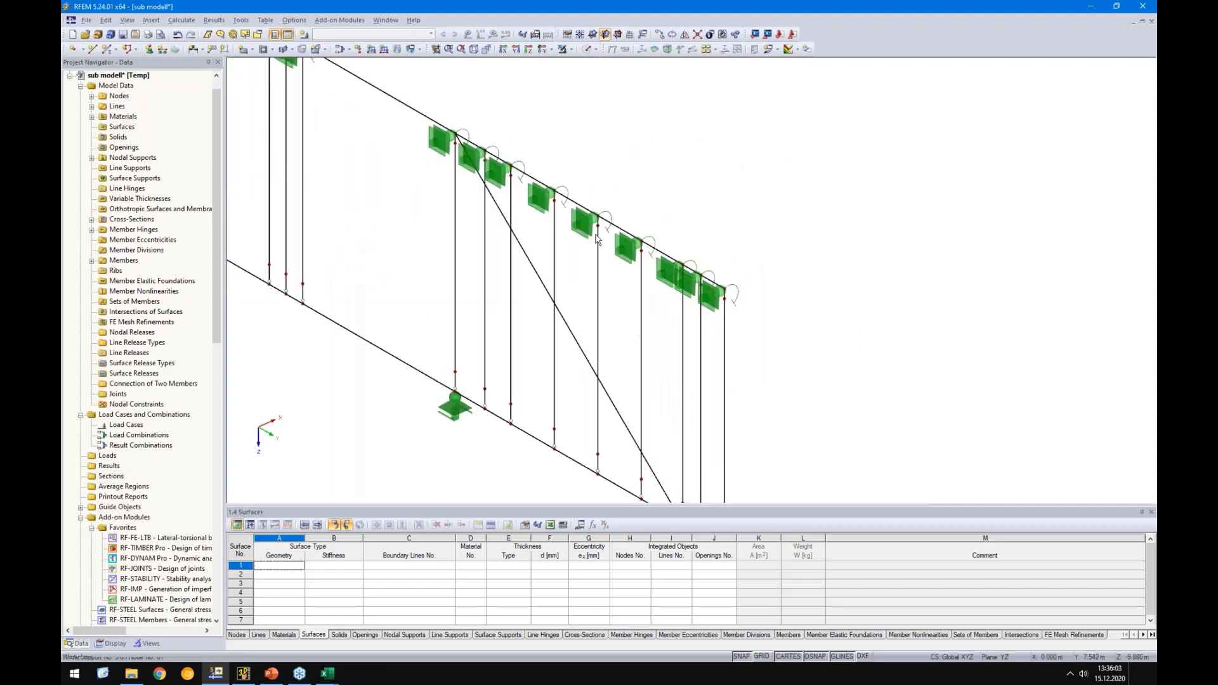
{"action": "scroll", "coordinate": [582, 214], "scroll_direction": "up", "scroll_amount": 2}
{"action": "scroll", "coordinate": [582, 213], "scroll_direction": "down", "scroll_amount": 3}
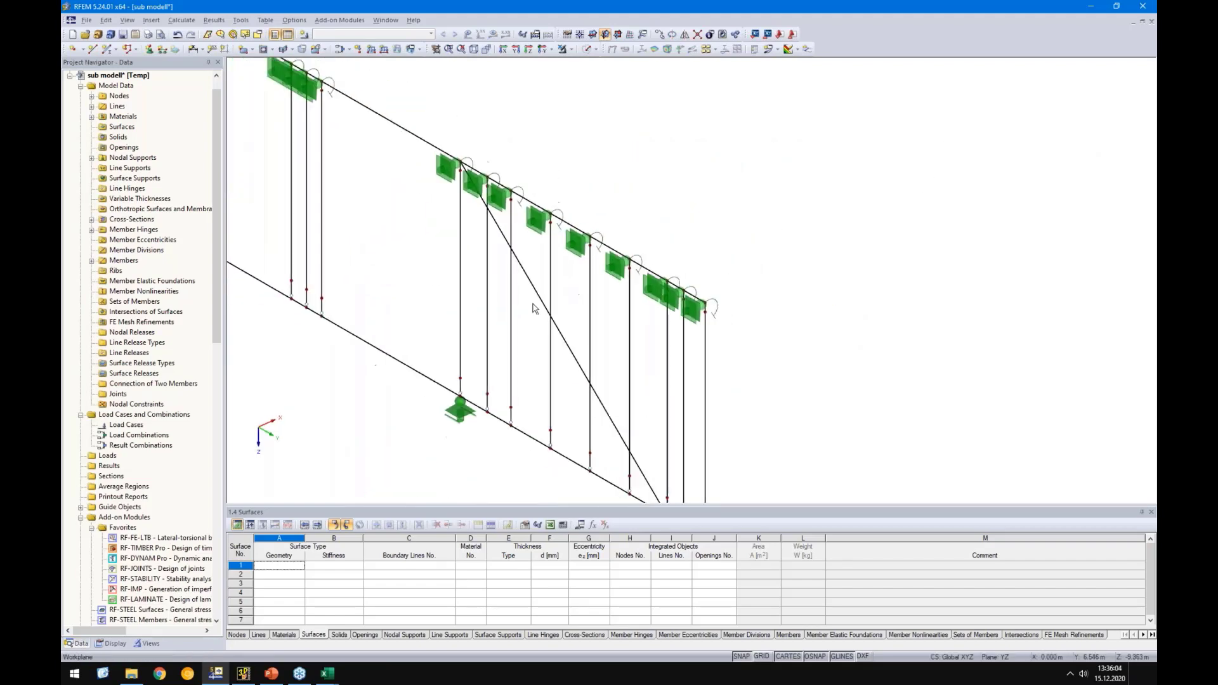
{"action": "scroll", "coordinate": [507, 60], "scroll_direction": "up", "scroll_amount": 1}
{"action": "left_click", "coordinate": [505, 51]}
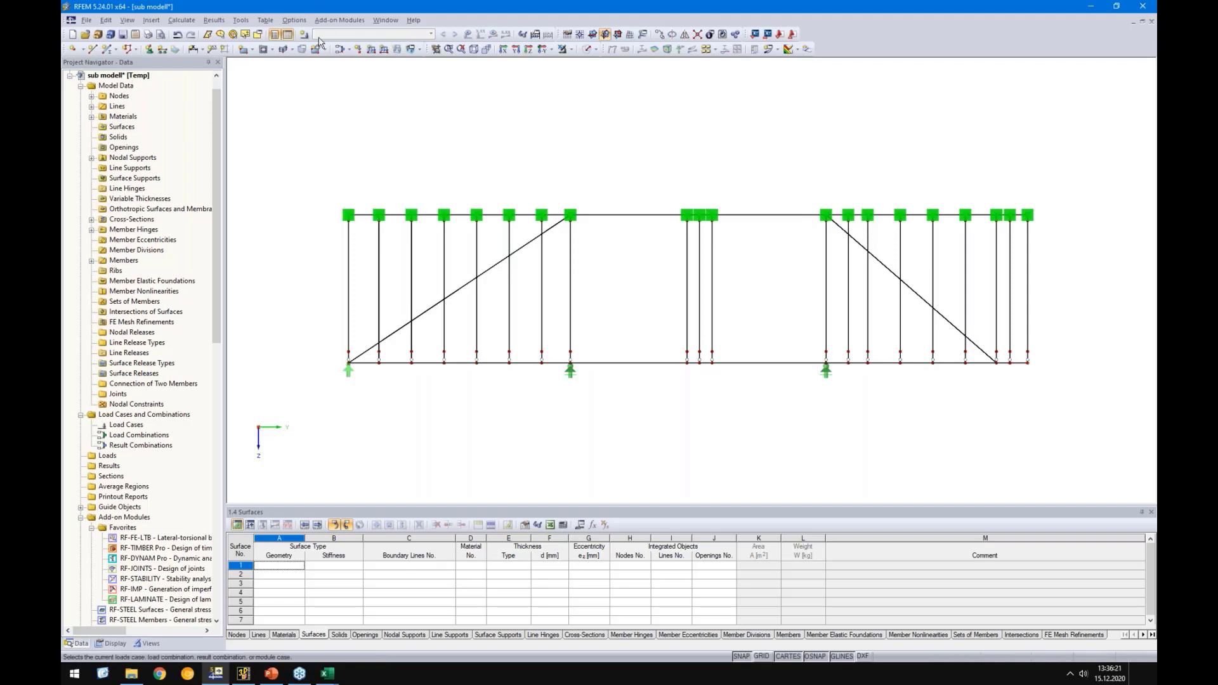
Create load case LC1 in the Permanent action category with self-weight deactivated
{"action": "left_click", "coordinate": [357, 48]}
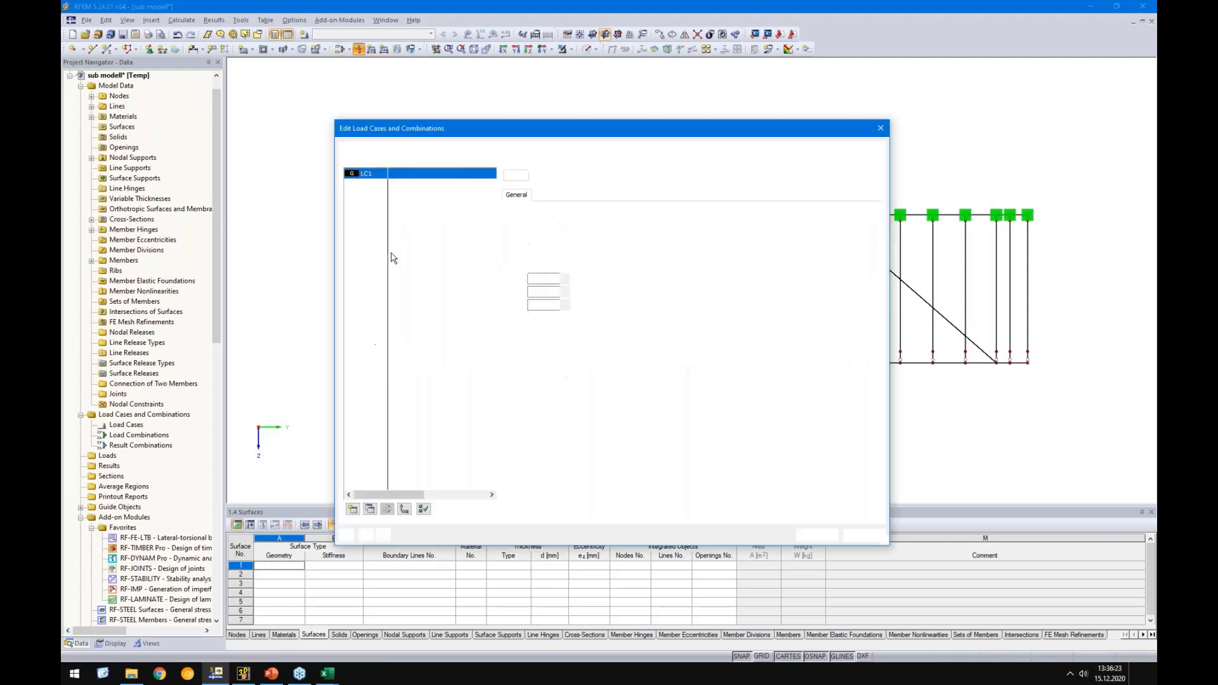
{"action": "left_click", "coordinate": [510, 255]}
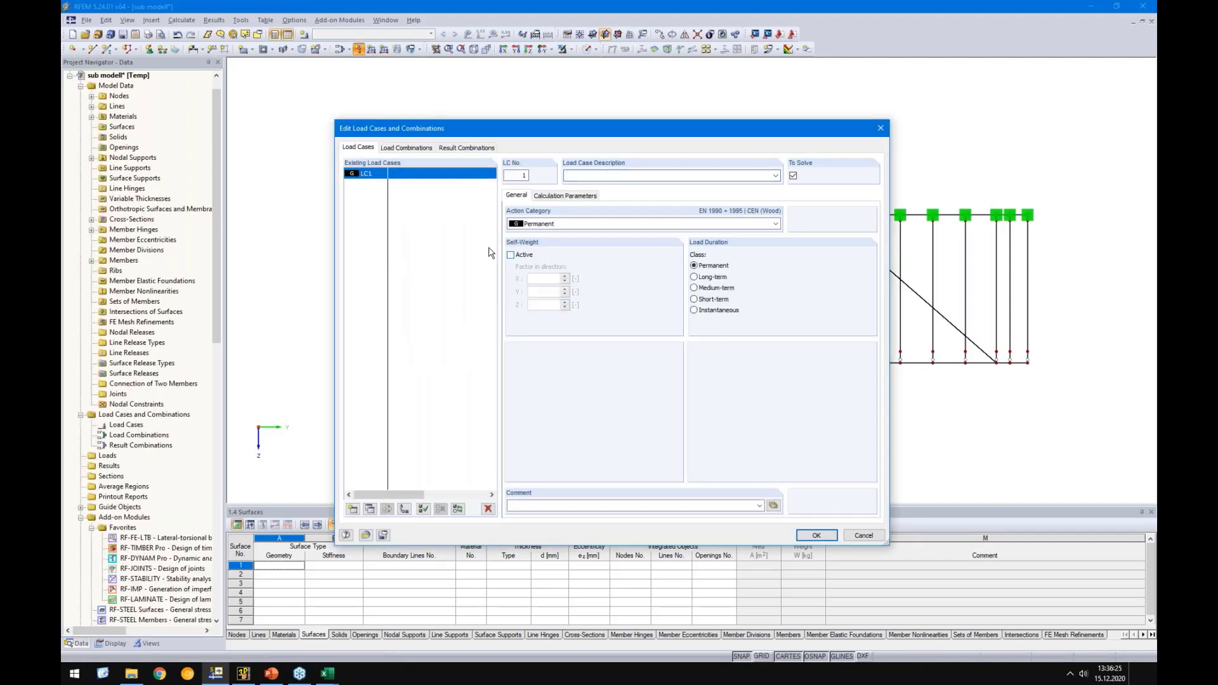
{"action": "left_click", "coordinate": [816, 535]}
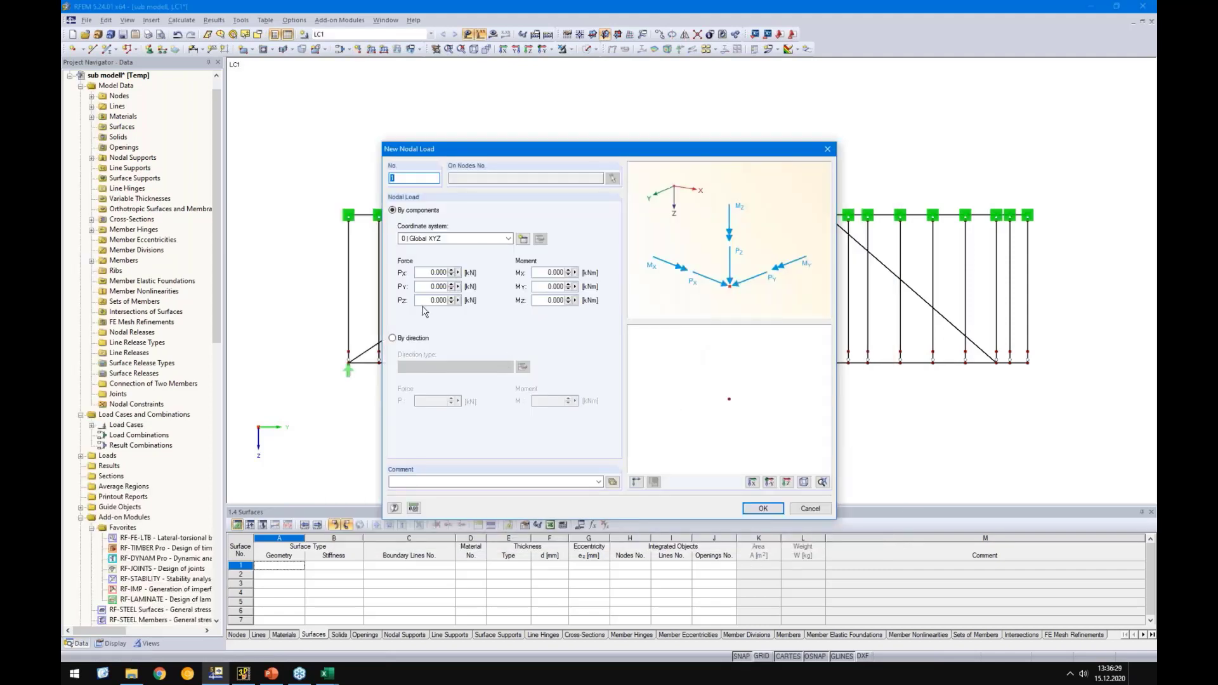
Apply a 1 kN nodal load in the Z direction at the bottom chord's right end node
{"action": "left_click", "coordinate": [762, 508]}
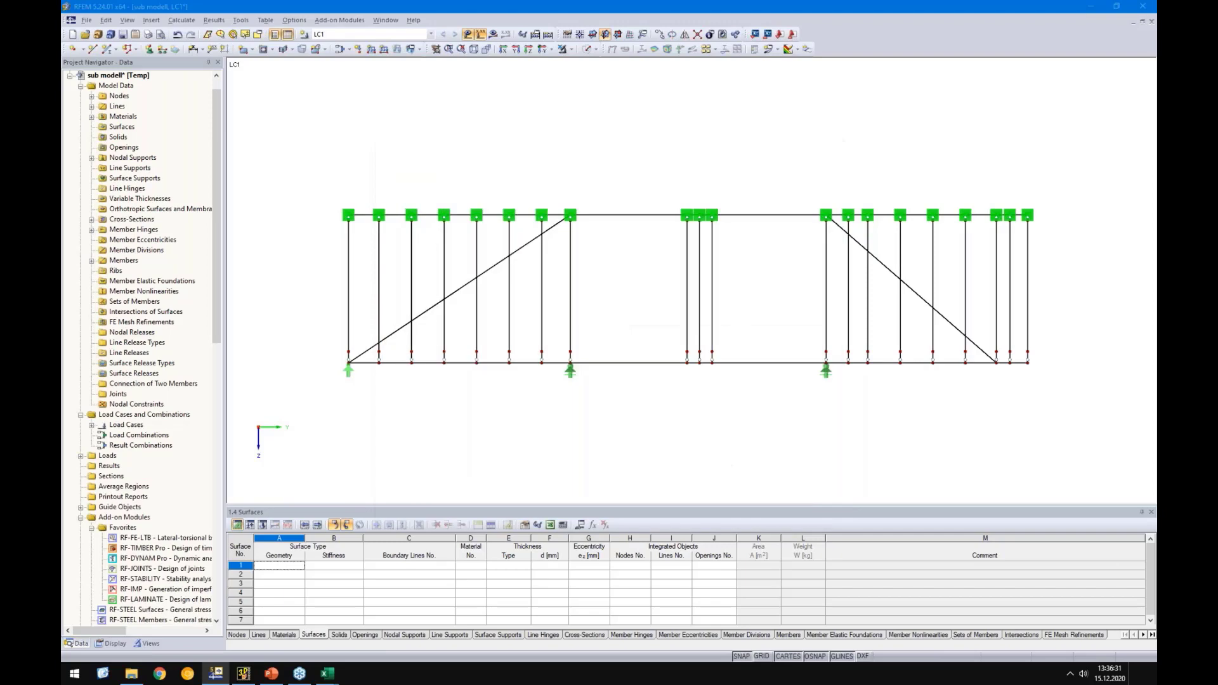
{"action": "left_click", "coordinate": [1027, 362]}
{"action": "key", "text": "Escape"}
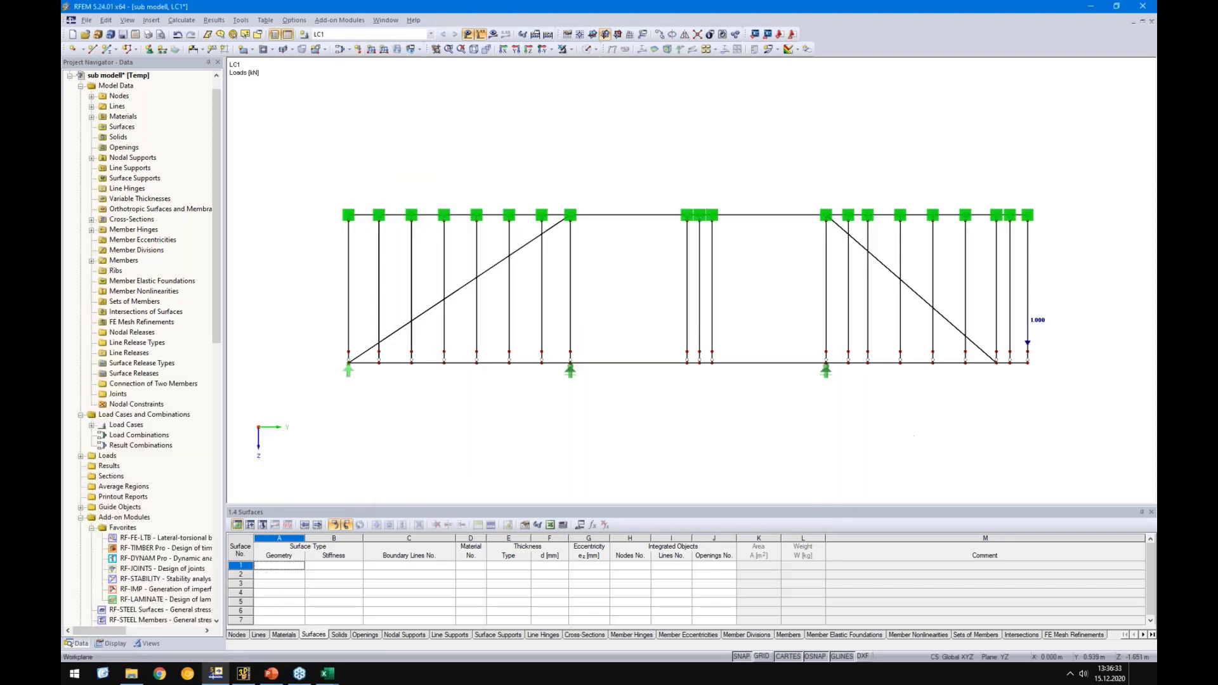
Calculate LC1 and display the global deformations u-Z
{"action": "left_click", "coordinate": [492, 34]}
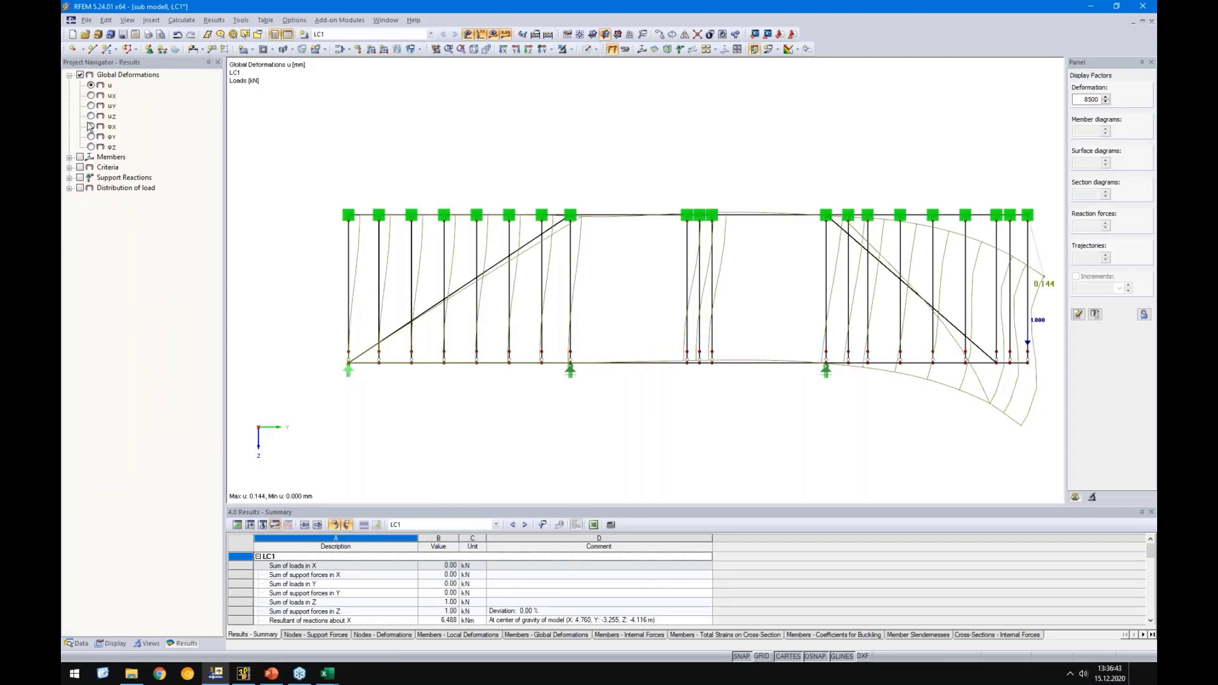
{"action": "left_click", "coordinate": [91, 116]}
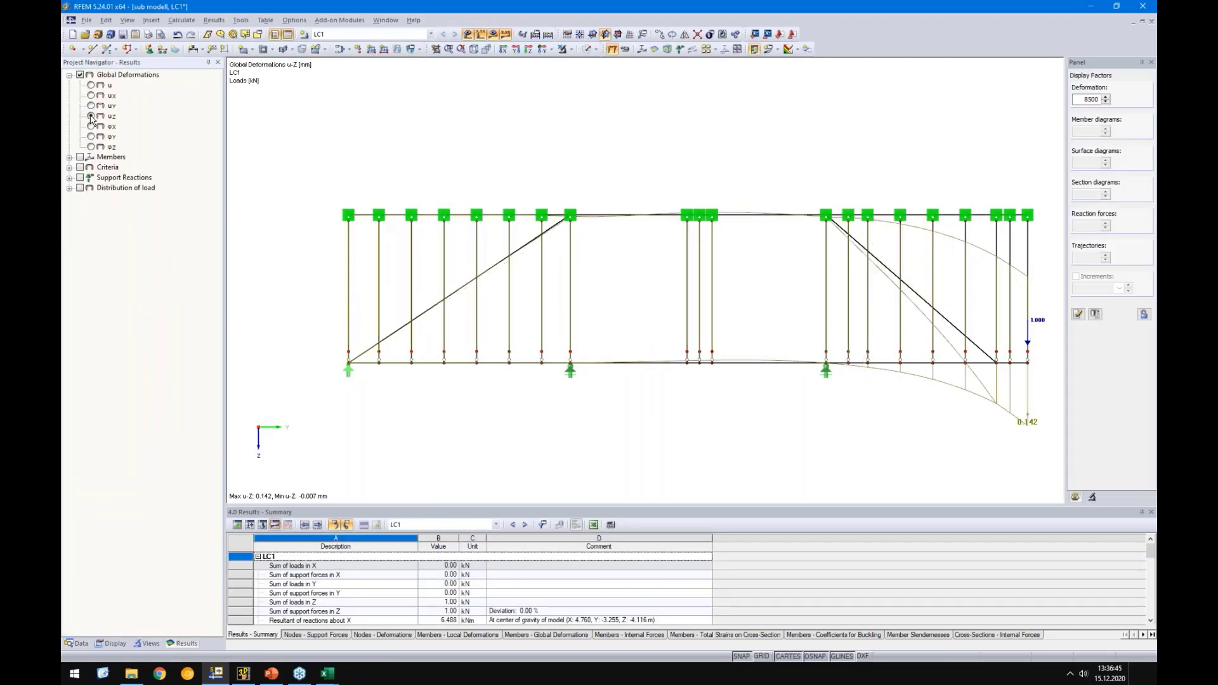
{"action": "middle_click_drag", "start_coordinate": [685, 389], "coordinate": [633, 351]}
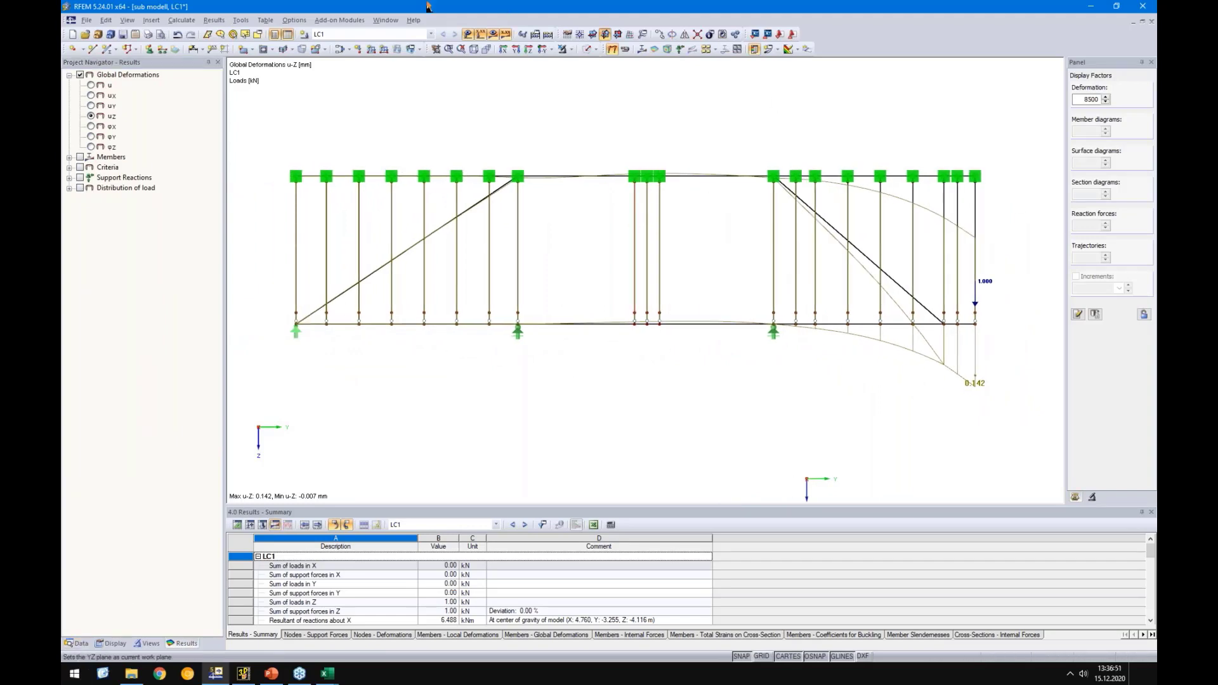
Hide the results and change all vertical and diagonal members between the chords to member type Truss, accepting deletion of the results
{"action": "left_click", "coordinate": [492, 35]}
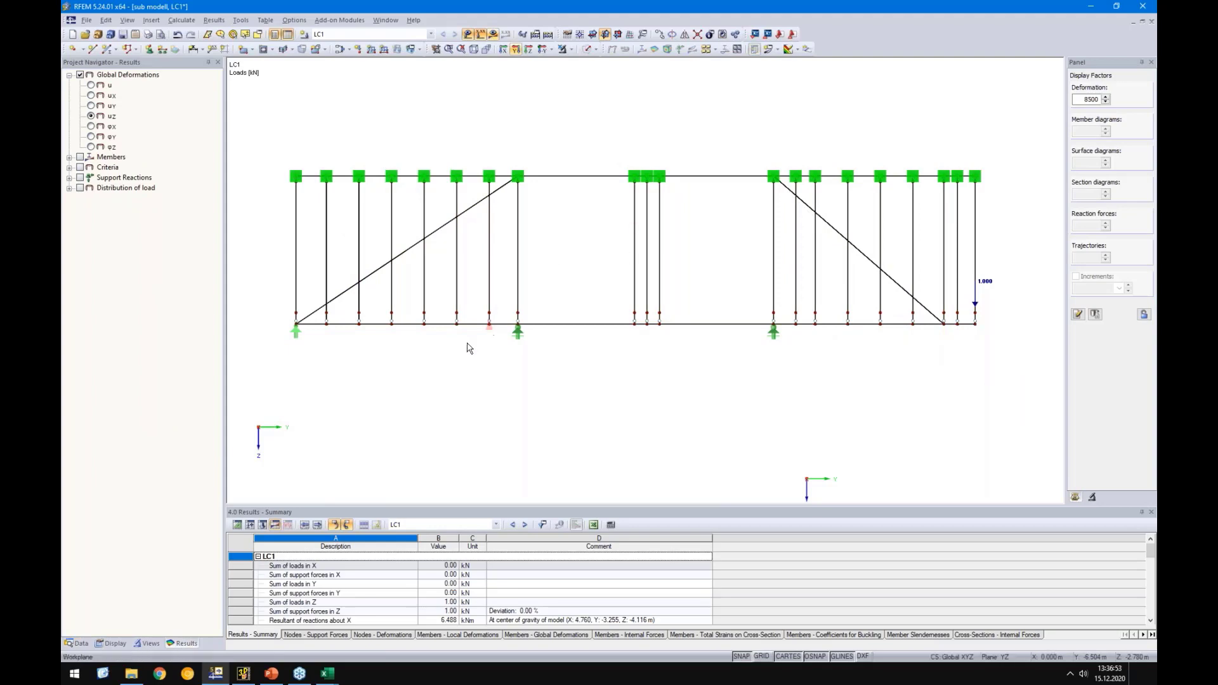
{"action": "scroll", "coordinate": [466, 344], "scroll_direction": "up", "scroll_amount": 2}
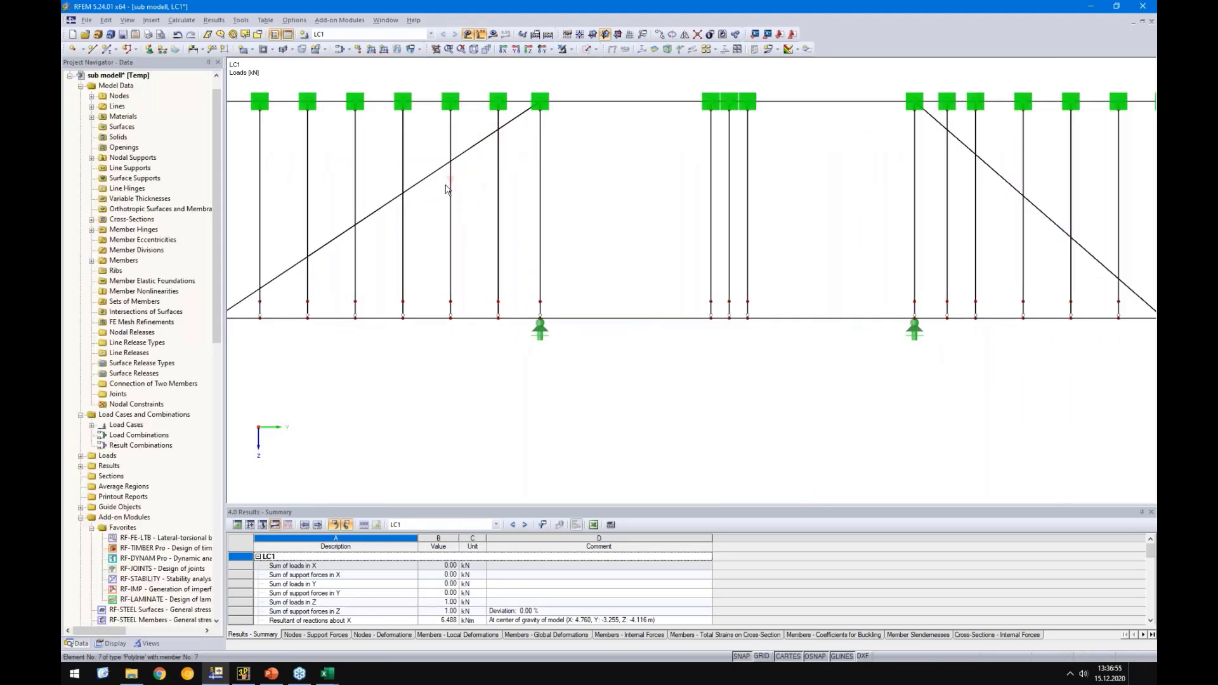
{"action": "scroll", "coordinate": [409, 253], "scroll_direction": "down", "scroll_amount": 1}
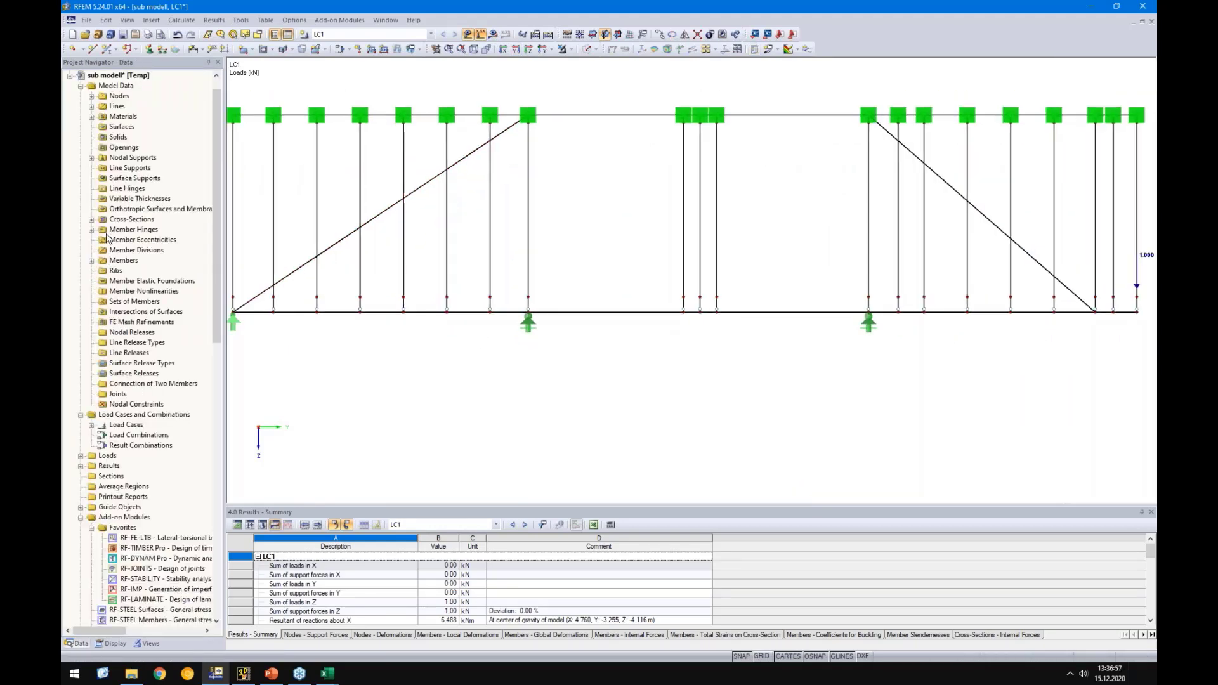
{"action": "scroll", "coordinate": [400, 340], "scroll_direction": "down", "scroll_amount": 2}
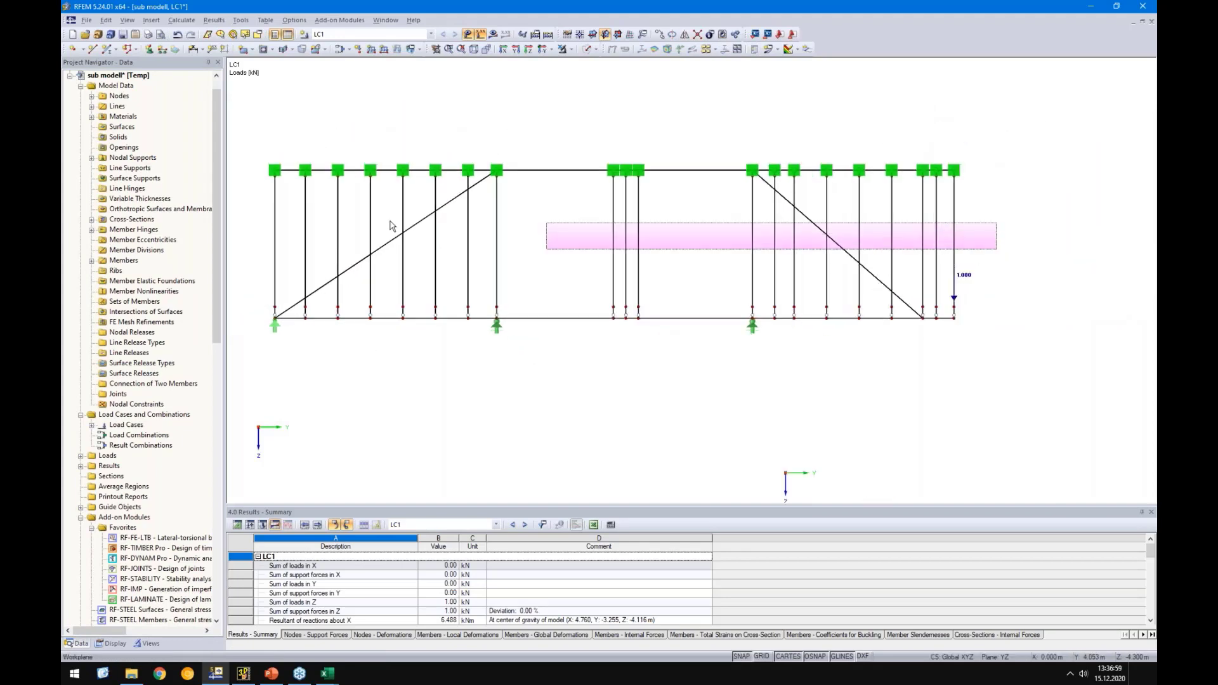
{"action": "left_click_drag", "start_coordinate": [390, 221], "coordinate": [320, 216]}
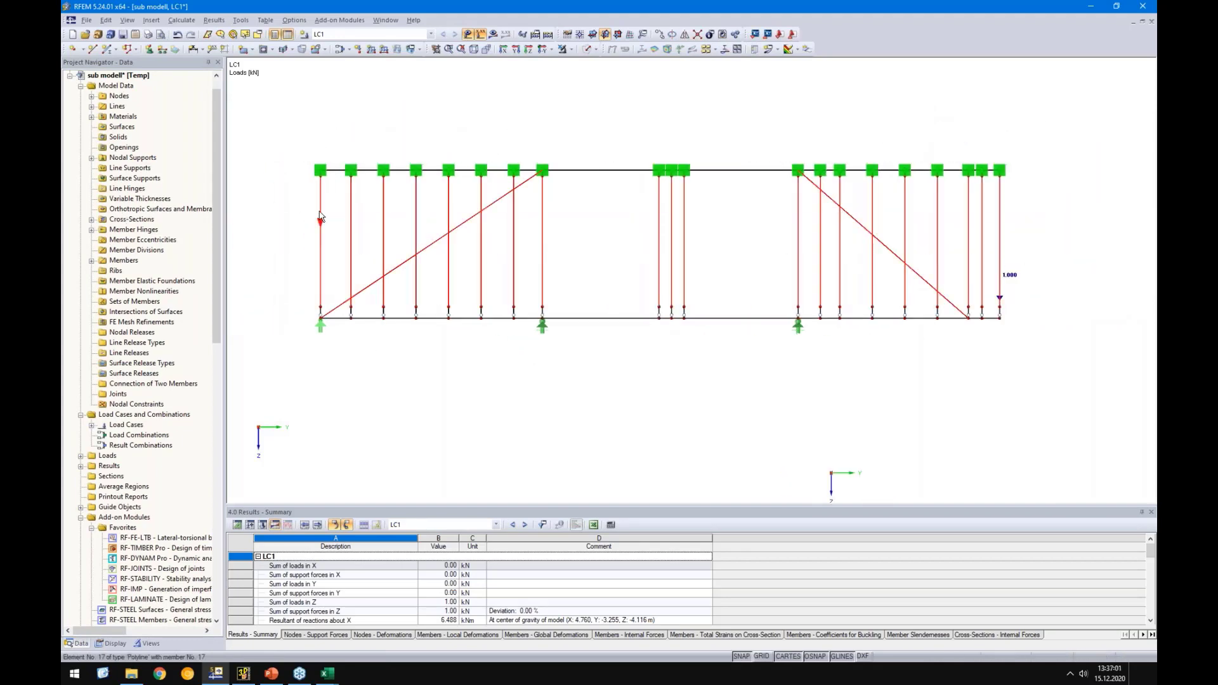
{"action": "double_click", "coordinate": [320, 217]}
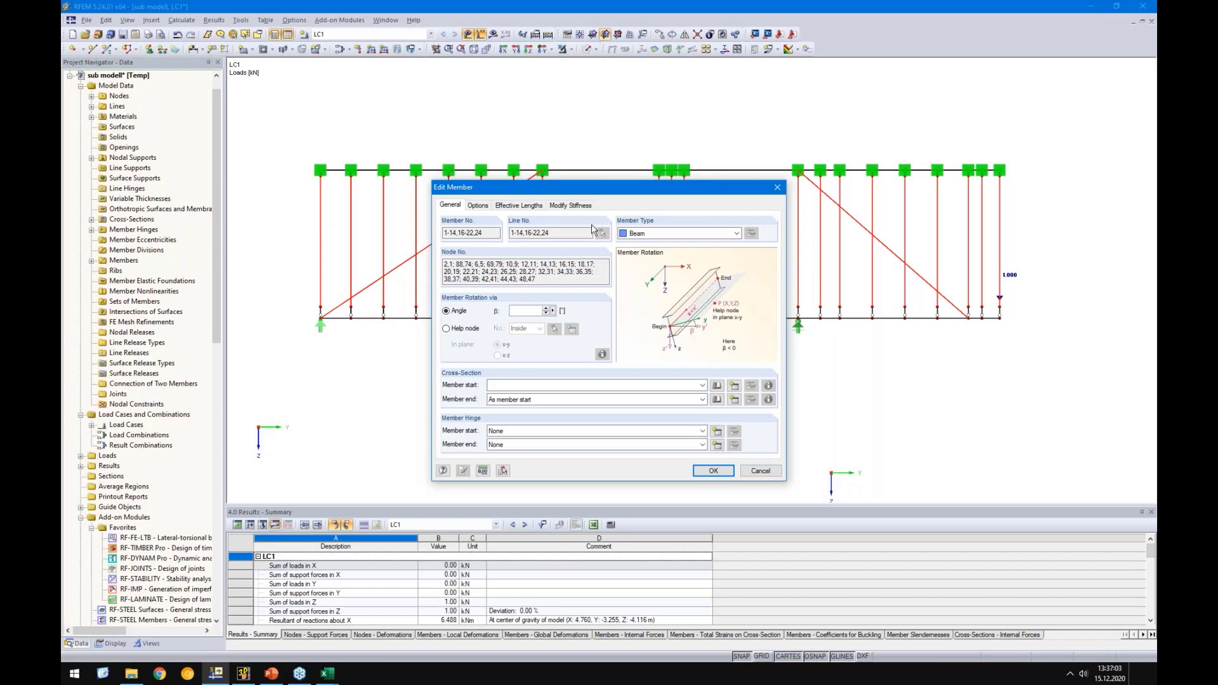
{"action": "left_click", "coordinate": [666, 235]}
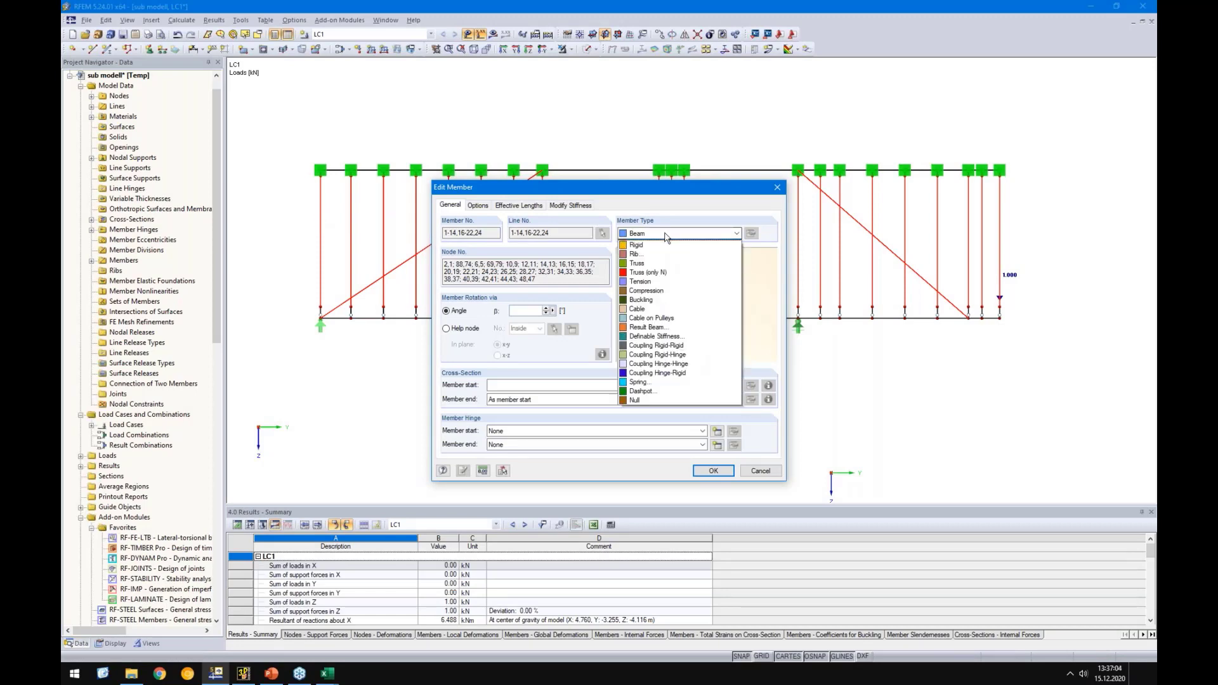
{"action": "left_click", "coordinate": [642, 262]}
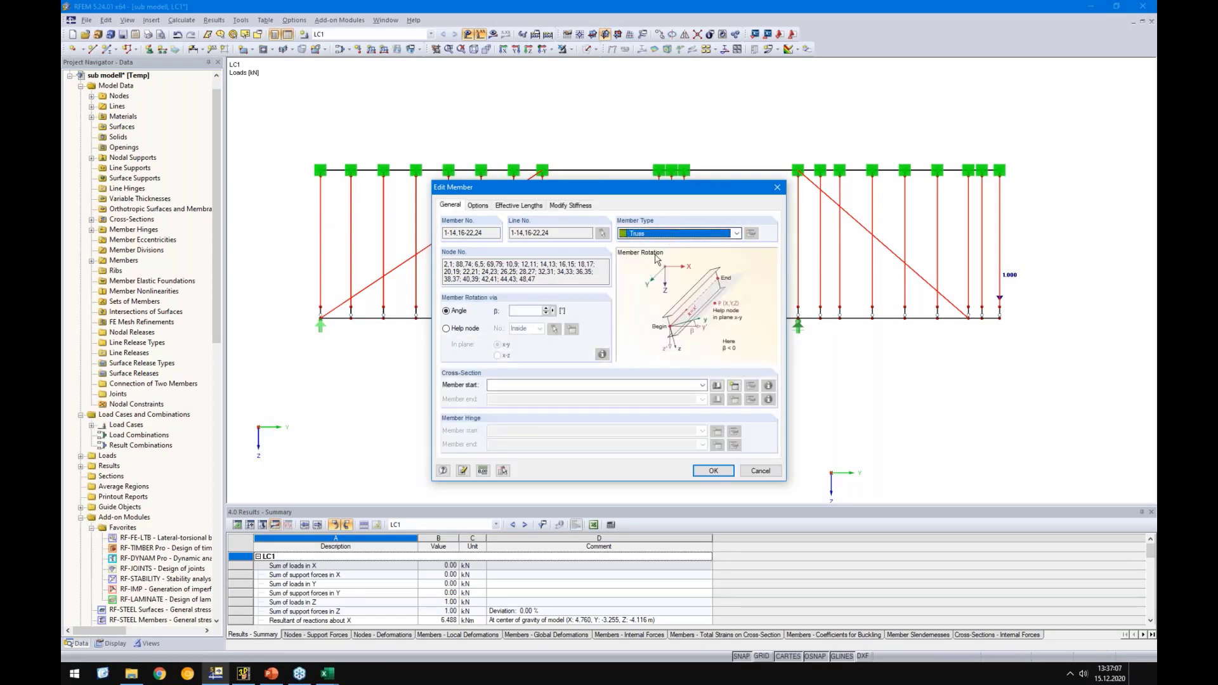
{"action": "left_click", "coordinate": [713, 472]}
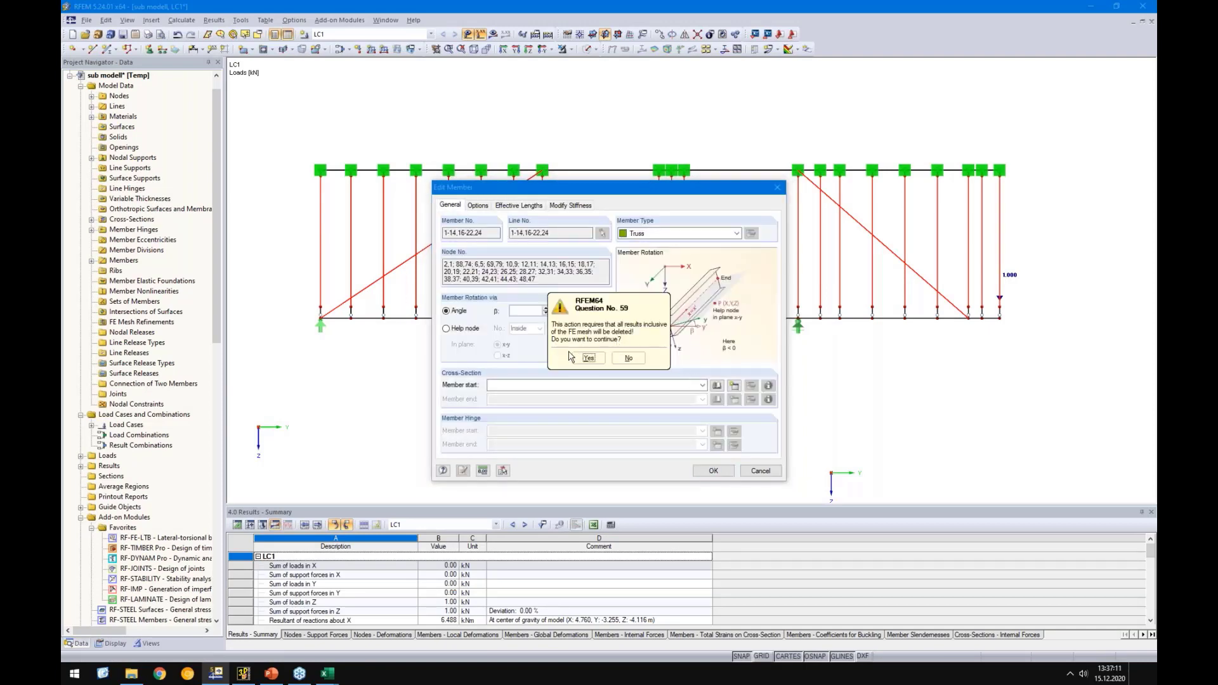
{"action": "left_click", "coordinate": [588, 358]}
Delete the member hinges from the model data
{"action": "scroll", "coordinate": [796, 329], "scroll_direction": "up", "scroll_amount": 3}
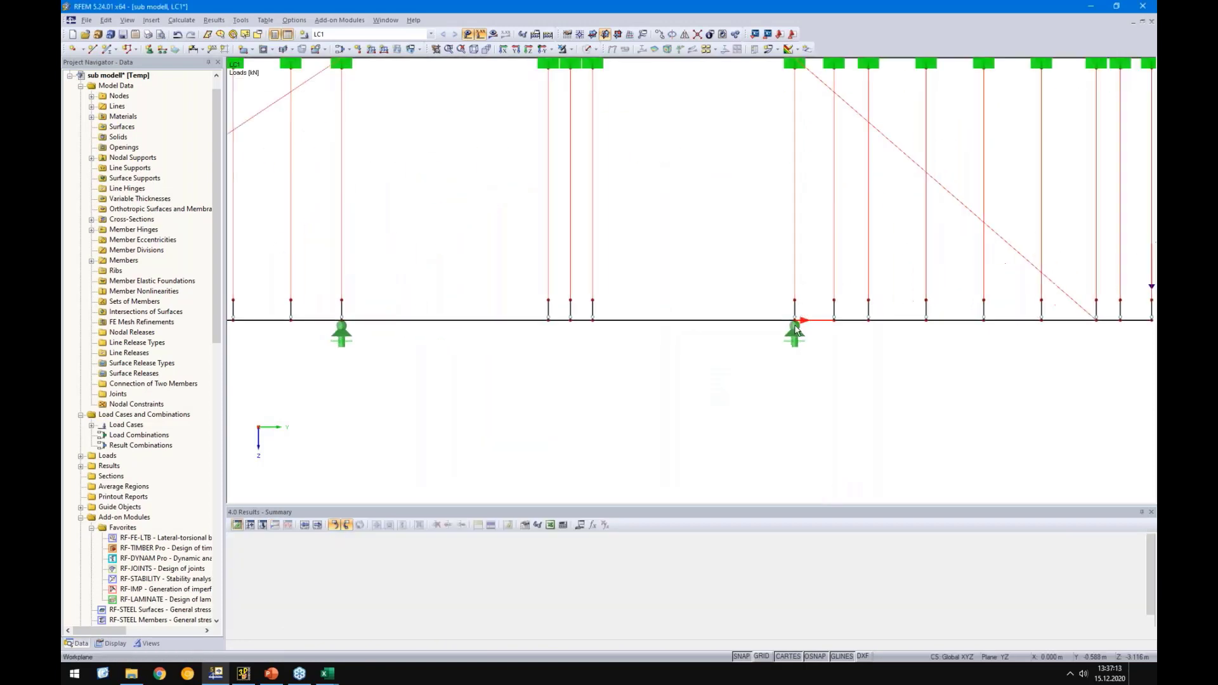
{"action": "scroll", "coordinate": [797, 317], "scroll_direction": "up", "scroll_amount": 2}
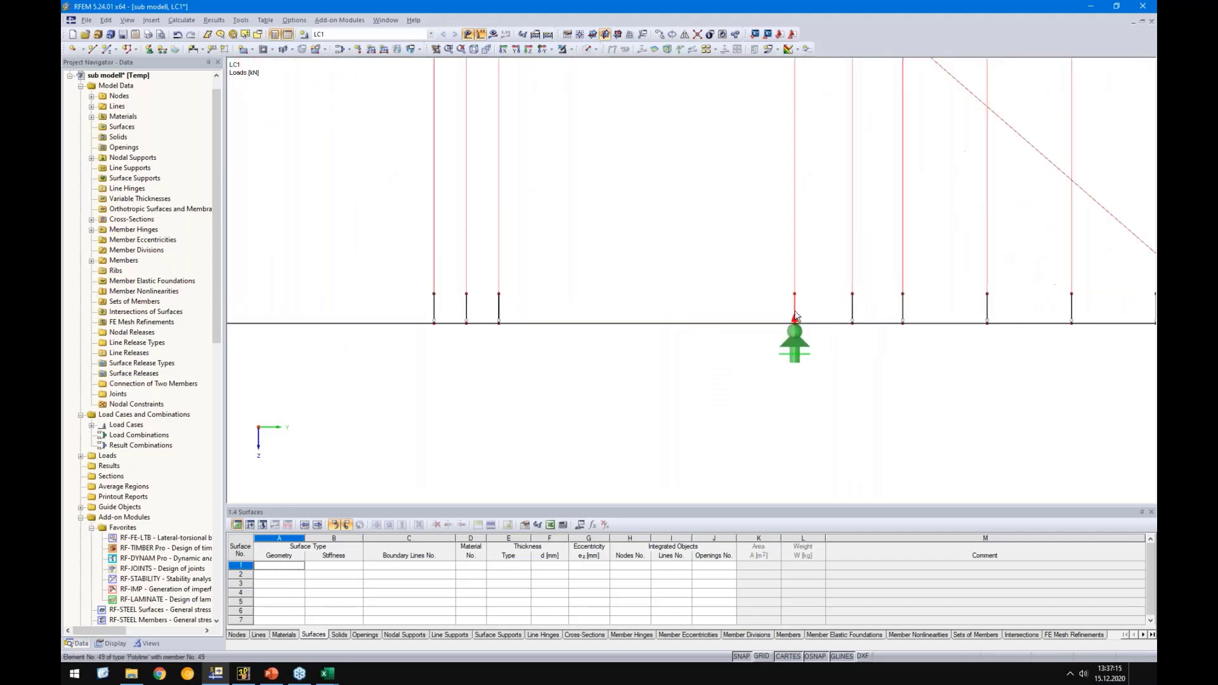
{"action": "right_click", "coordinate": [123, 230]}
{"action": "left_click", "coordinate": [177, 283]}
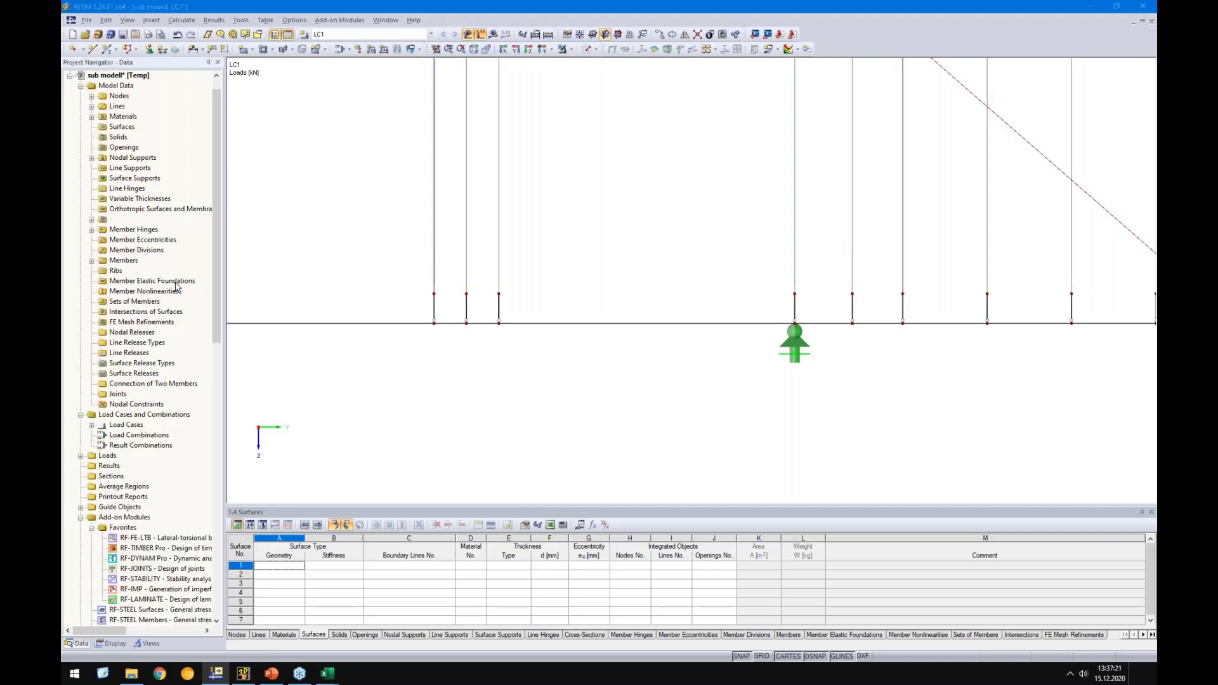
{"action": "left_click", "coordinate": [582, 355]}
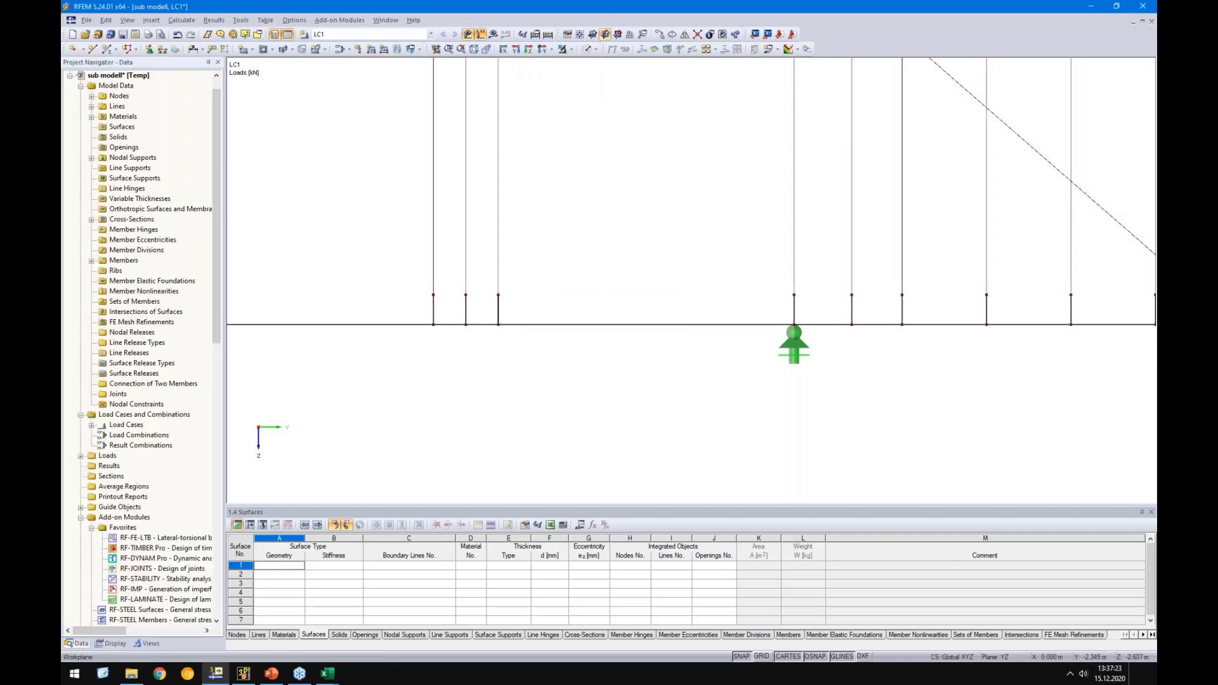
Review the member type options for the right diagonal member and leave it as Truss
{"action": "key", "text": "F8"}
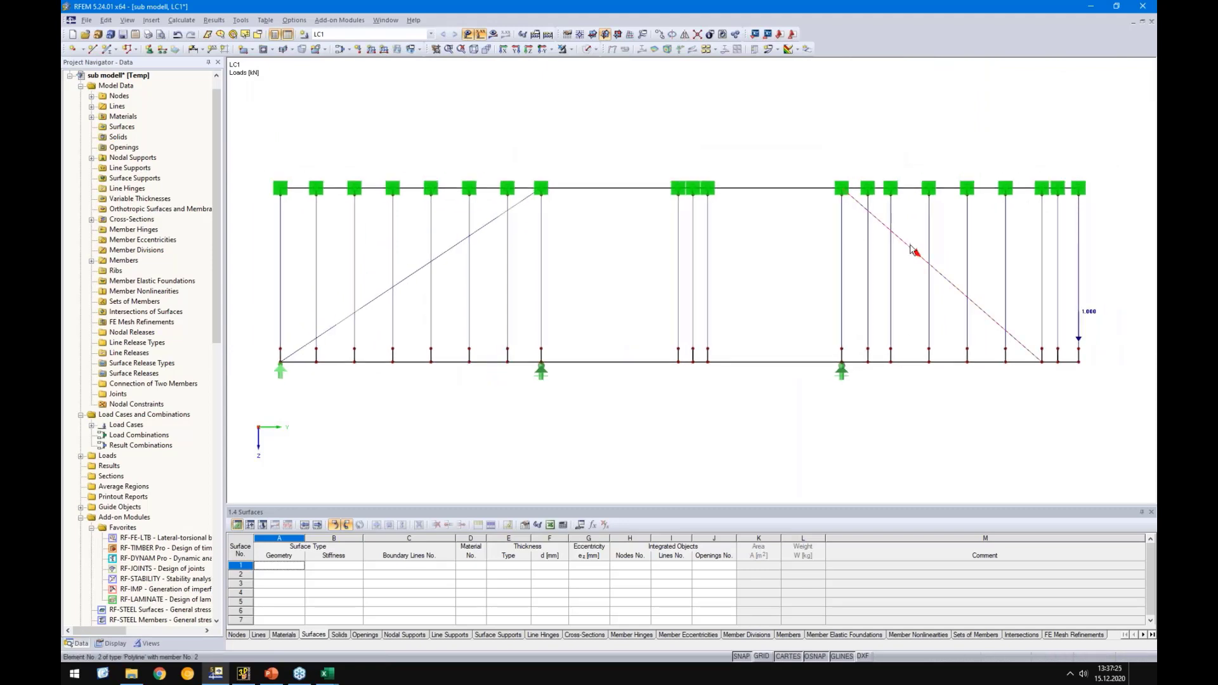
{"action": "double_click", "coordinate": [911, 249]}
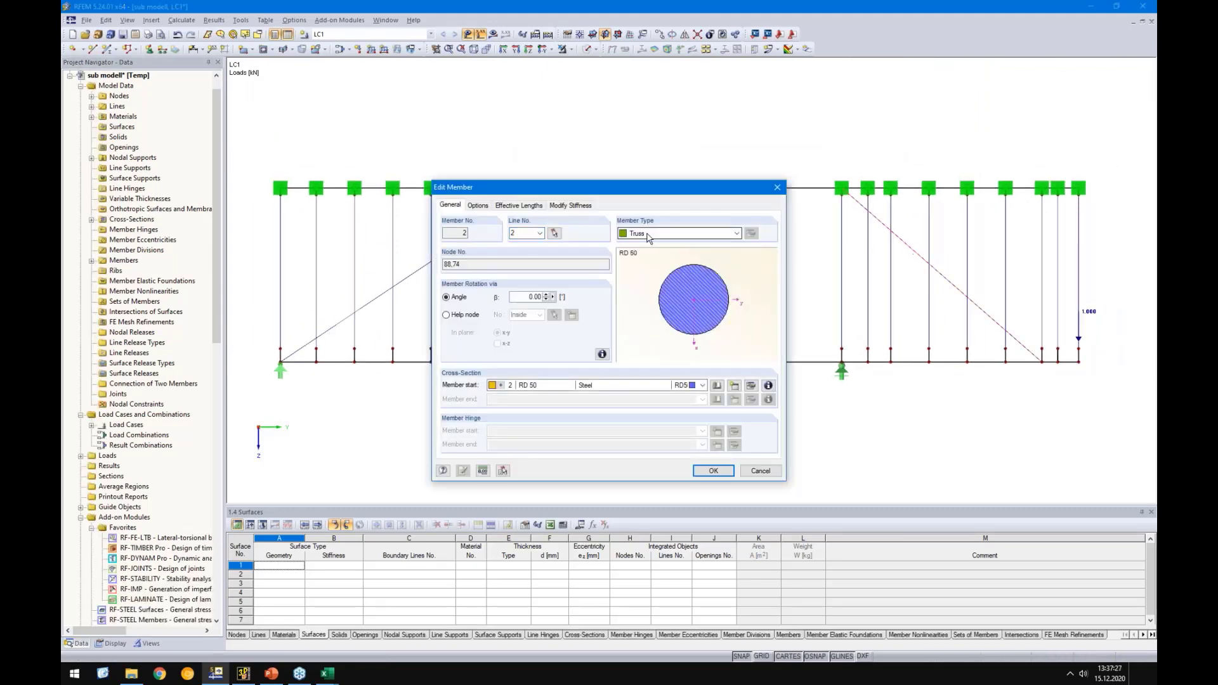
{"action": "left_click", "coordinate": [648, 236]}
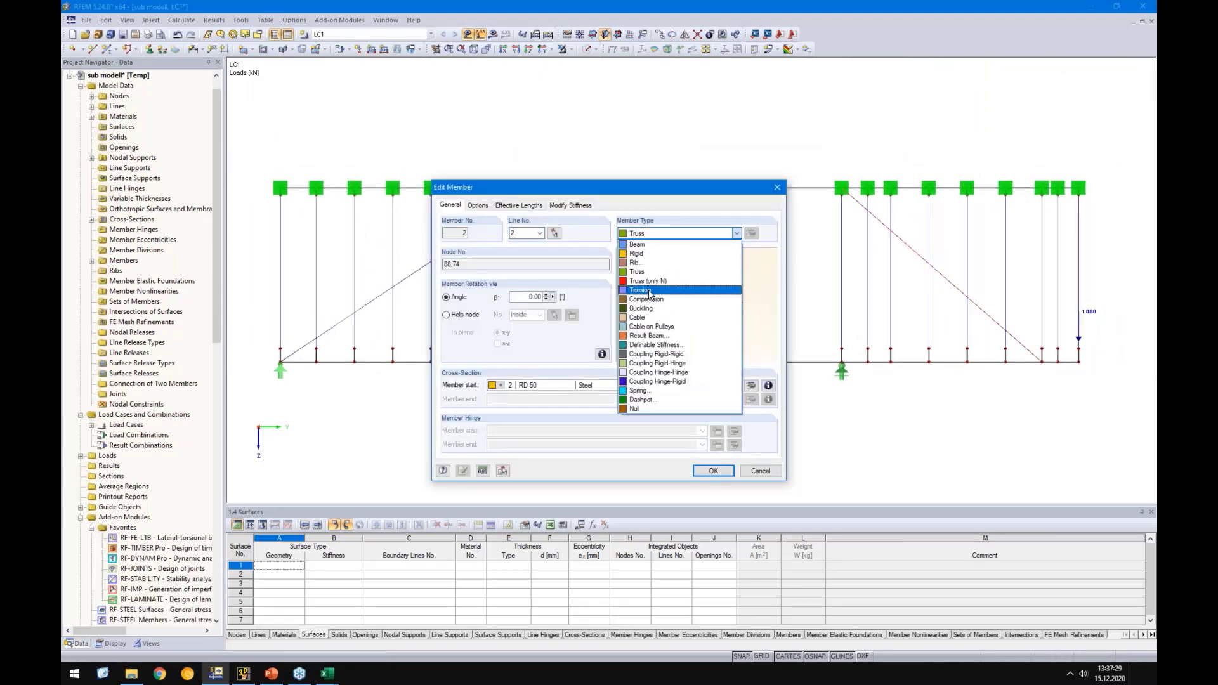
{"action": "key", "text": "Escape"}
{"action": "key", "text": "Escape"}
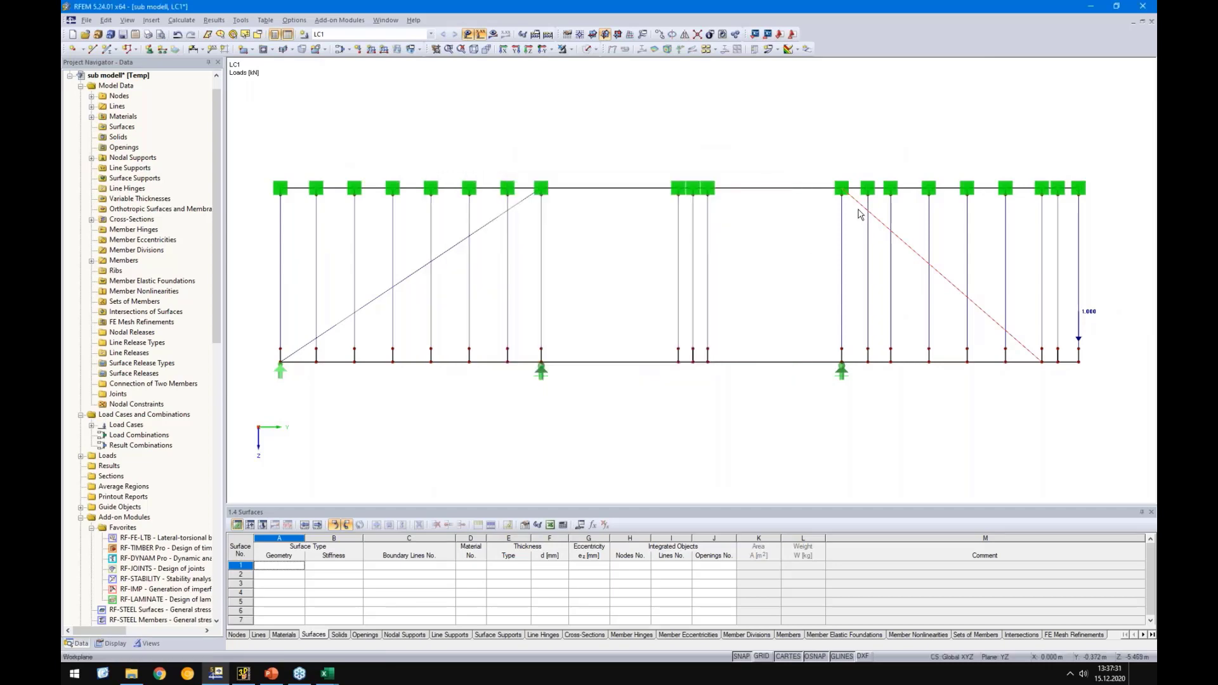
Recalculate LC1 with the truss members and examine the u-Z deformation of the whole frame
{"action": "left_click", "coordinate": [515, 49]}
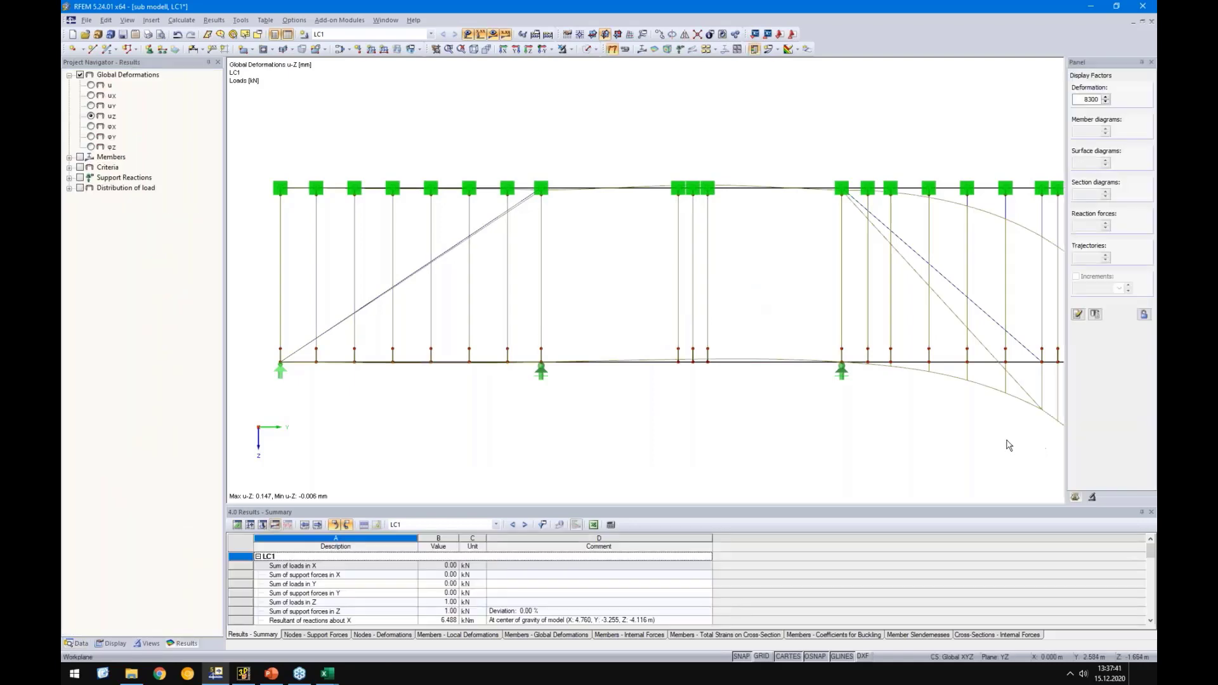
{"action": "middle_click_drag", "start_coordinate": [945, 409], "coordinate": [856, 380]}
{"action": "scroll", "coordinate": [857, 380], "scroll_direction": "down", "scroll_amount": 2}
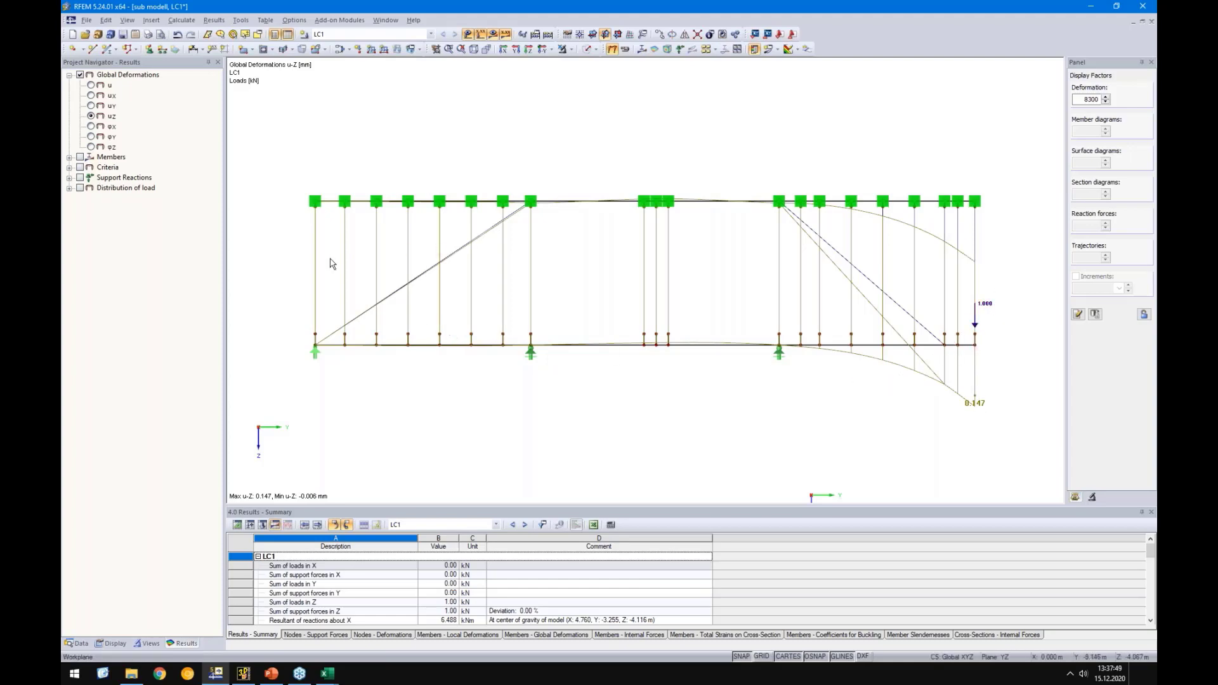
{"action": "left_click", "coordinate": [344, 201]}
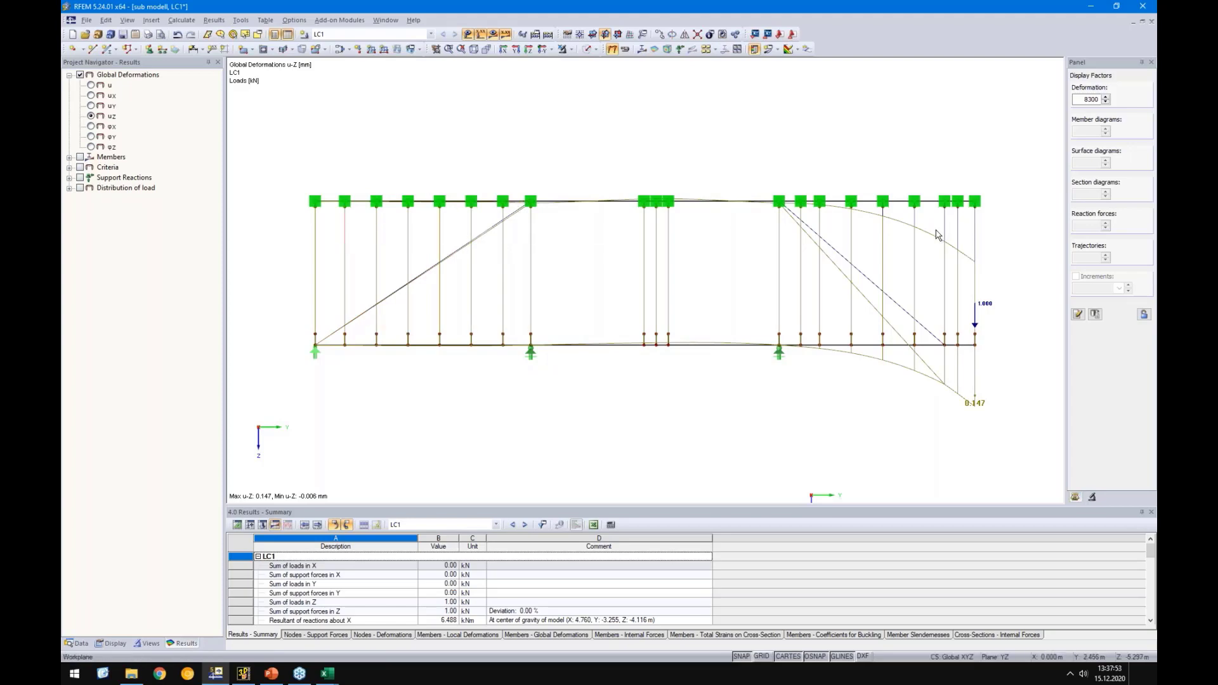
Start a new rectangular surface and filter the material library to timber category OSB with standard EN 12369-1:2001-01
{"action": "left_click", "coordinate": [242, 50]}
{"action": "left_click", "coordinate": [574, 272]}
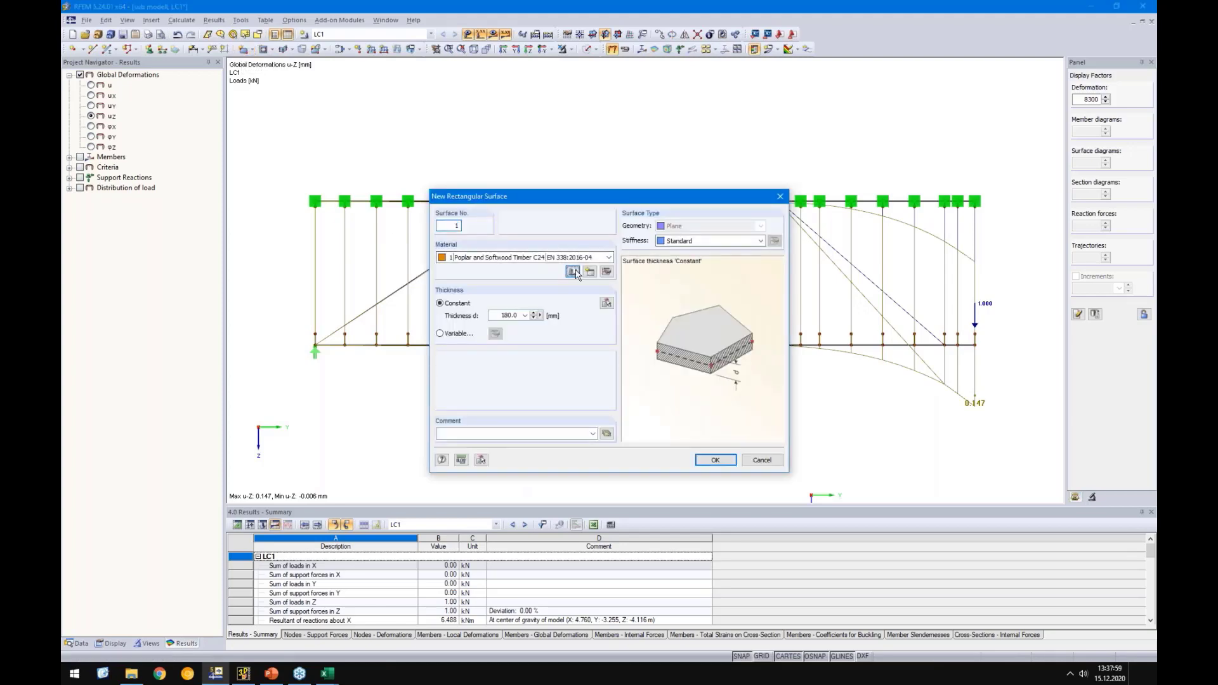
{"action": "left_click", "coordinate": [450, 138]}
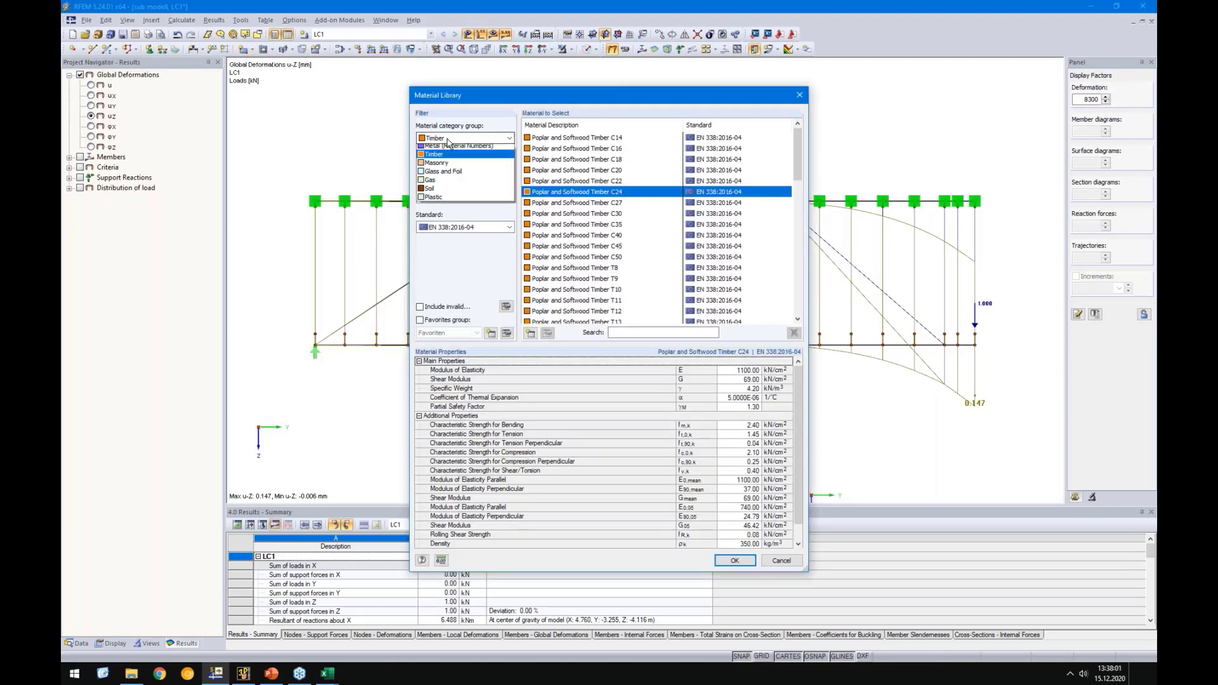
{"action": "left_click", "coordinate": [435, 185]}
{"action": "left_click", "coordinate": [447, 167]}
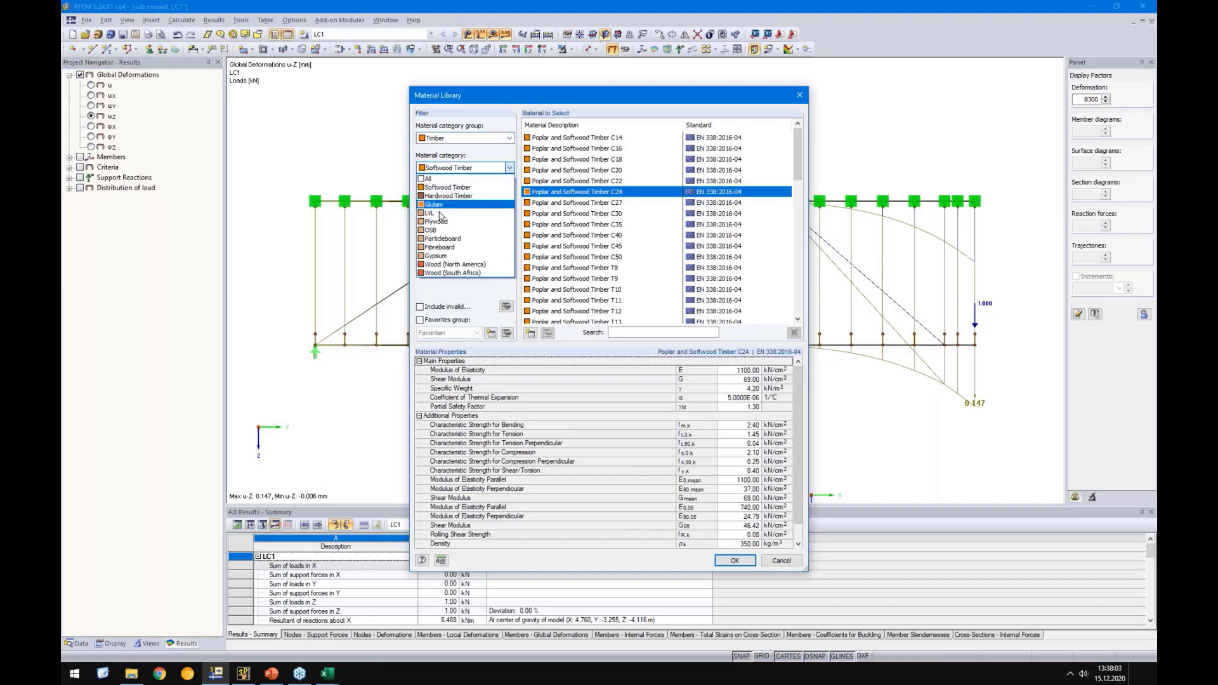
{"action": "left_click", "coordinate": [454, 233]}
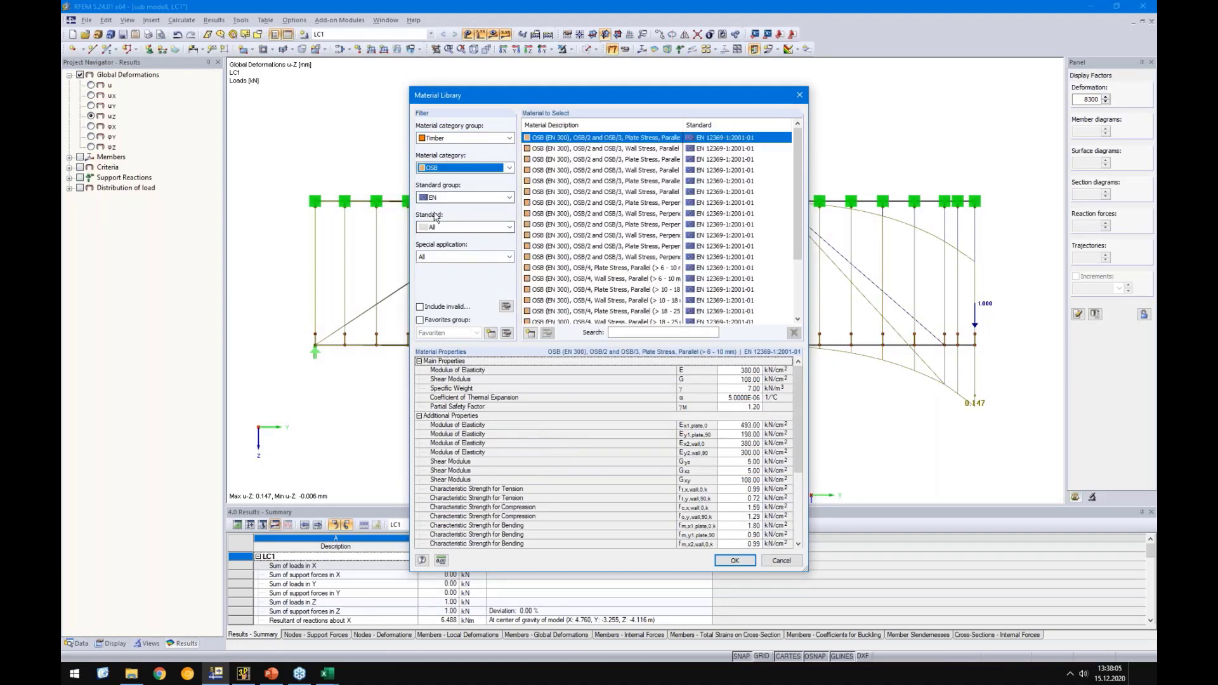
{"action": "left_click", "coordinate": [434, 229]}
{"action": "left_click", "coordinate": [444, 247]}
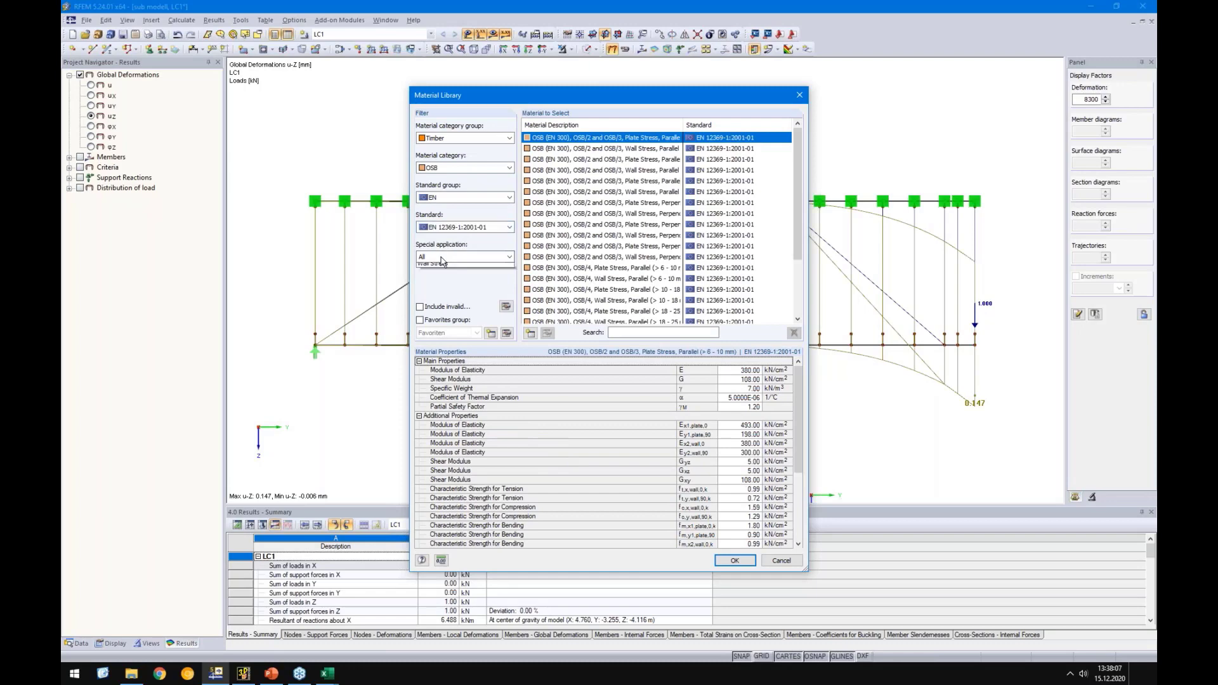
Restrict the material list to Wall Stress and assign OSB (EN 300), OSB/2 and OSB/3, Wall Stress, Parallel (> 10 - 18 mm) to the new surface
{"action": "left_click", "coordinate": [463, 256]}
{"action": "left_click", "coordinate": [434, 285]}
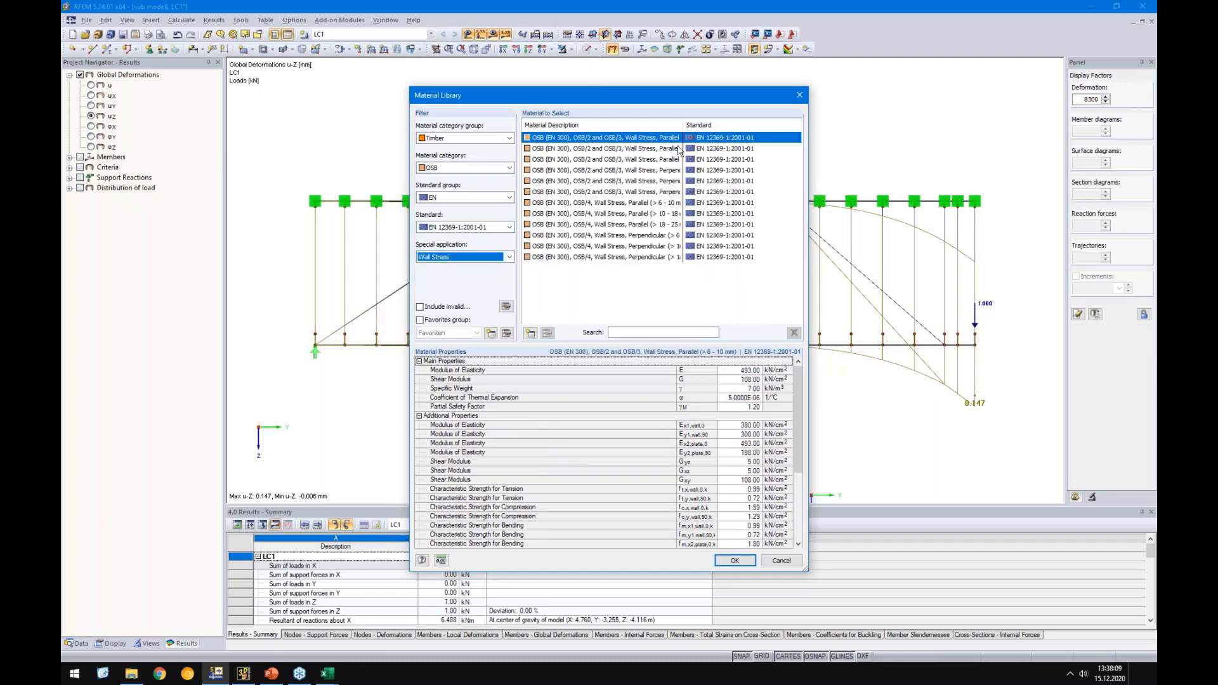
{"action": "left_click_drag", "start_coordinate": [683, 123], "coordinate": [752, 122]}
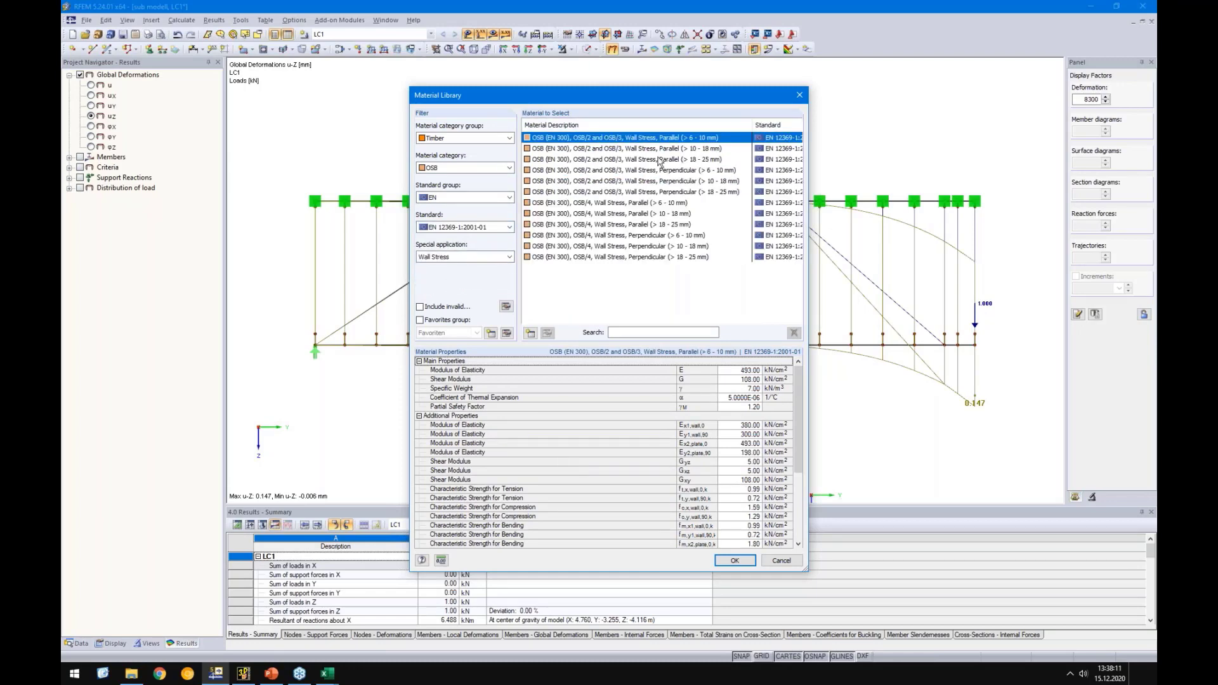
{"action": "left_click", "coordinate": [660, 149]}
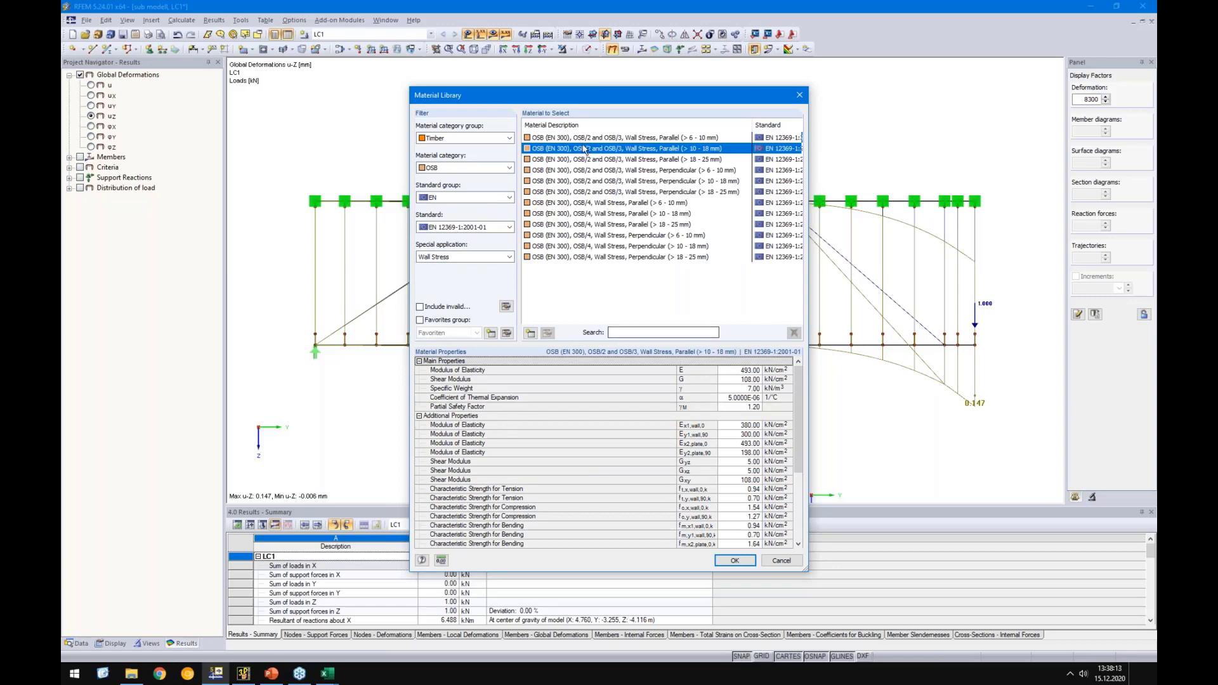
{"action": "left_click", "coordinate": [736, 561]}
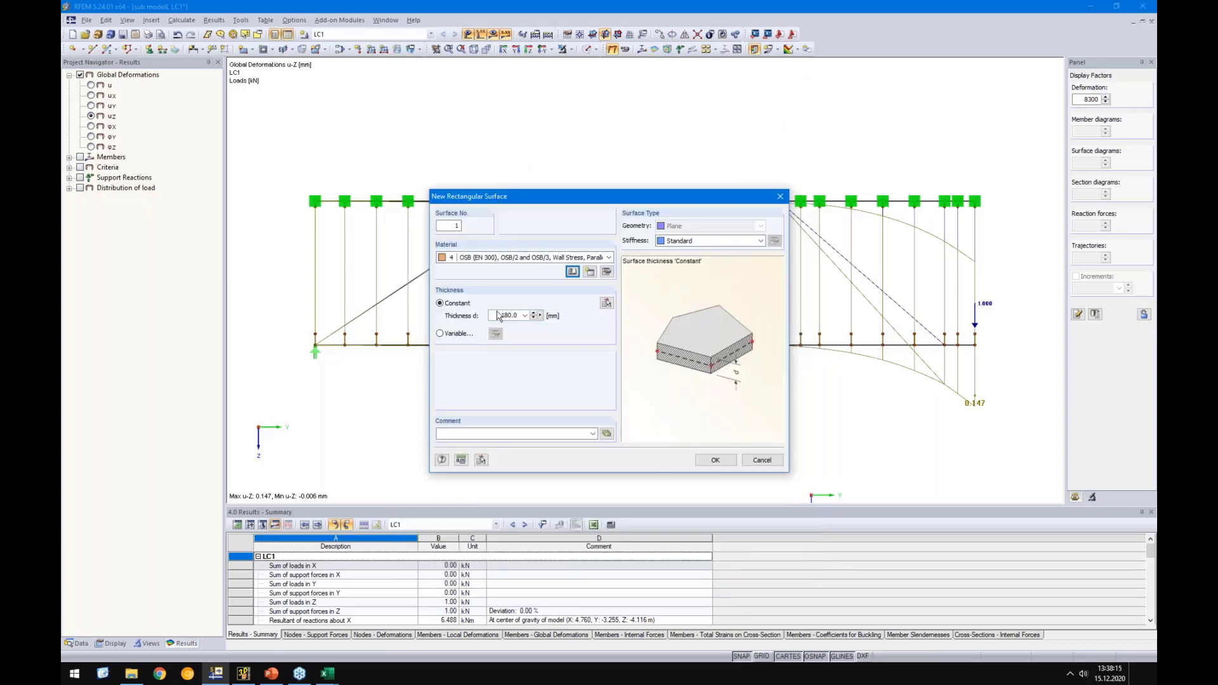
Set the new surface's thickness to 15 mm and change its material model to Orthotropic Elastic 2D with the library constants
{"action": "left_click_drag", "start_coordinate": [499, 316], "coordinate": [556, 317]}
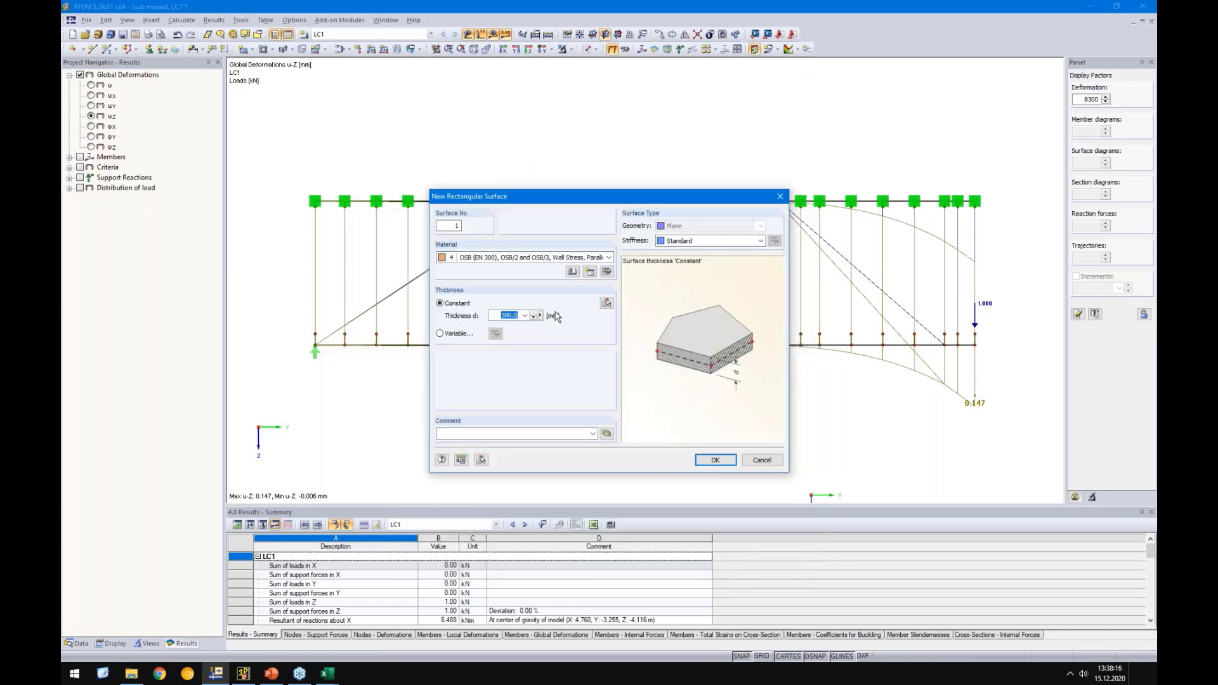
{"action": "left_click", "coordinate": [606, 272]}
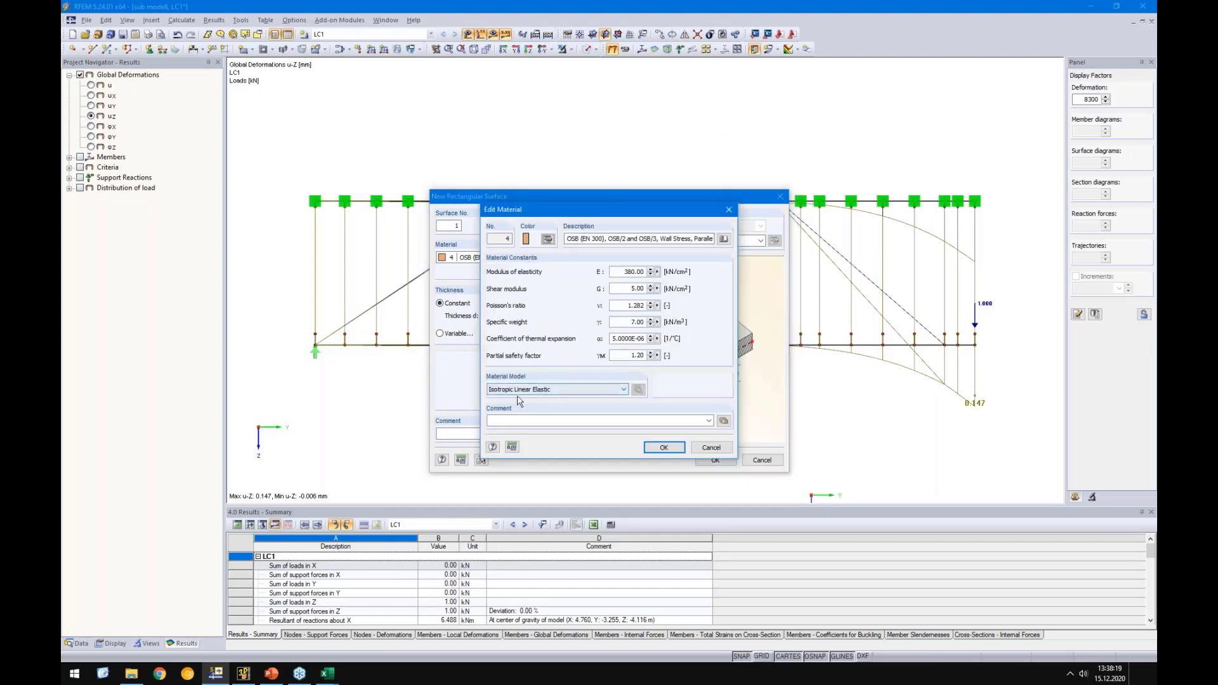
{"action": "left_click", "coordinate": [552, 395]}
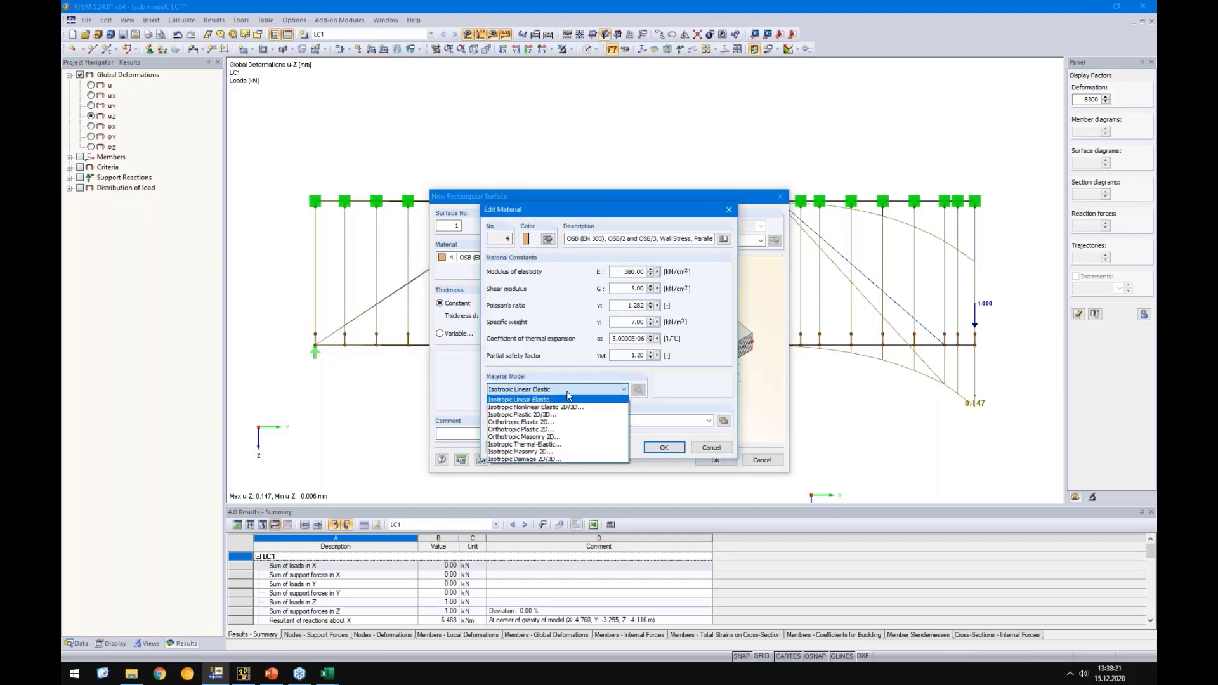
{"action": "left_click", "coordinate": [533, 423]}
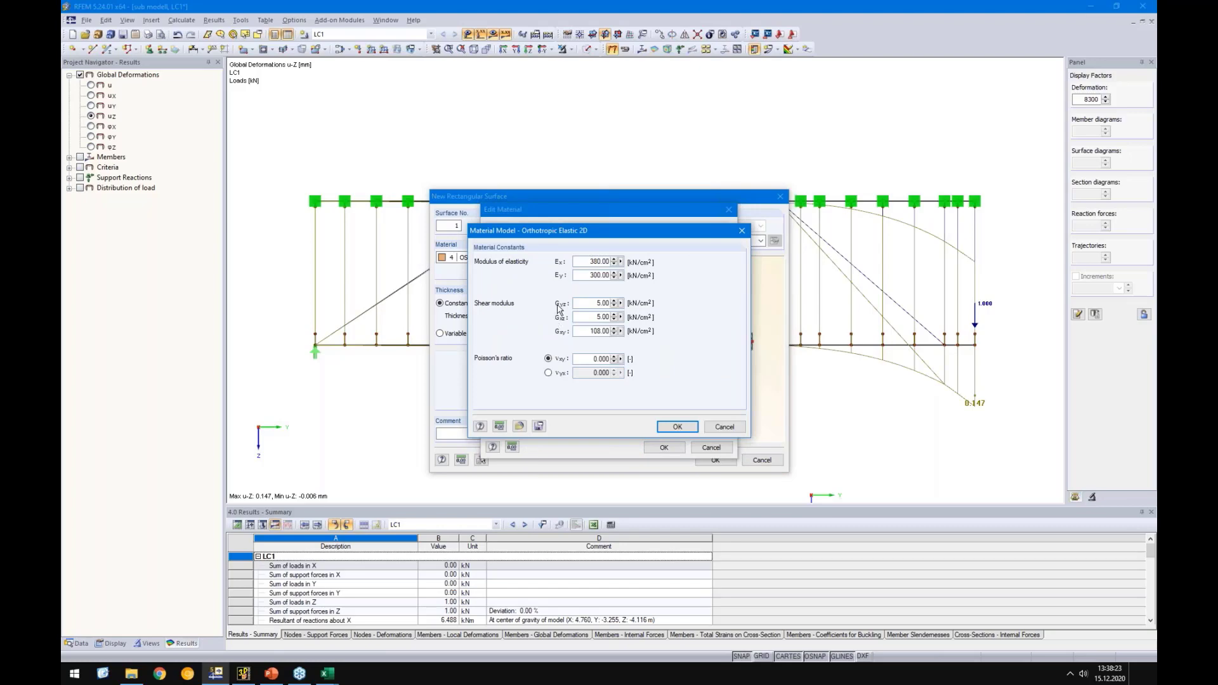
{"action": "left_click_drag", "start_coordinate": [518, 229], "coordinate": [534, 227]}
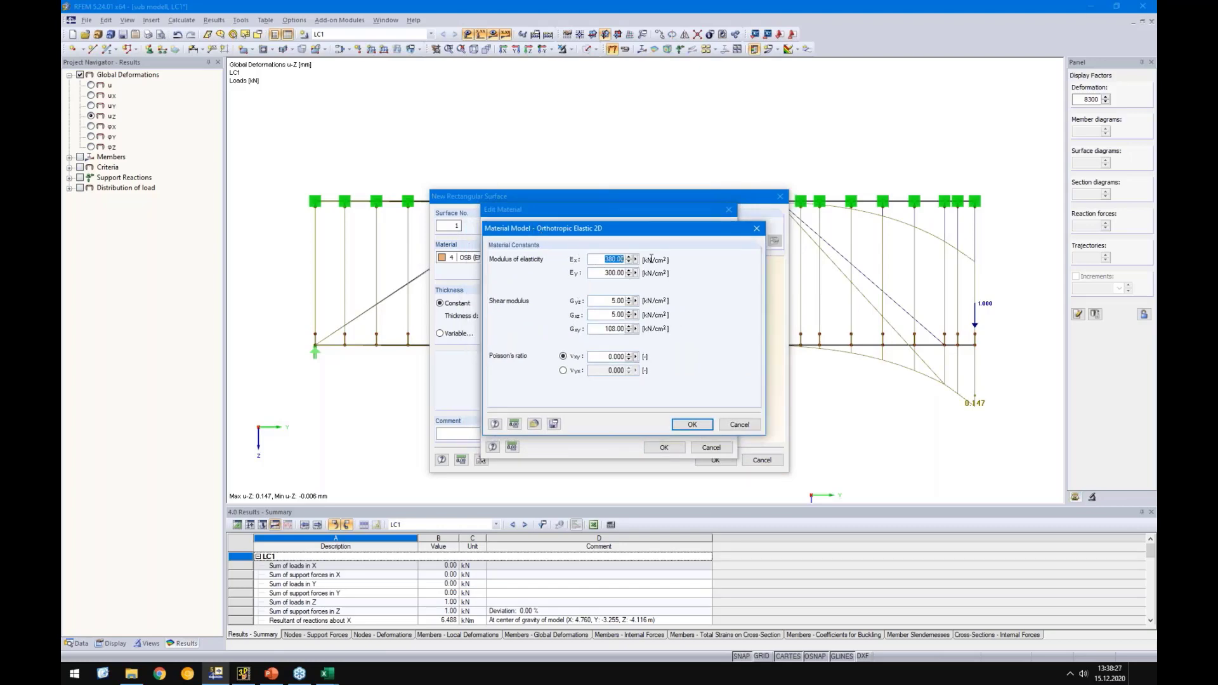
{"action": "left_click", "coordinate": [685, 424]}
{"action": "left_click", "coordinate": [673, 449]}
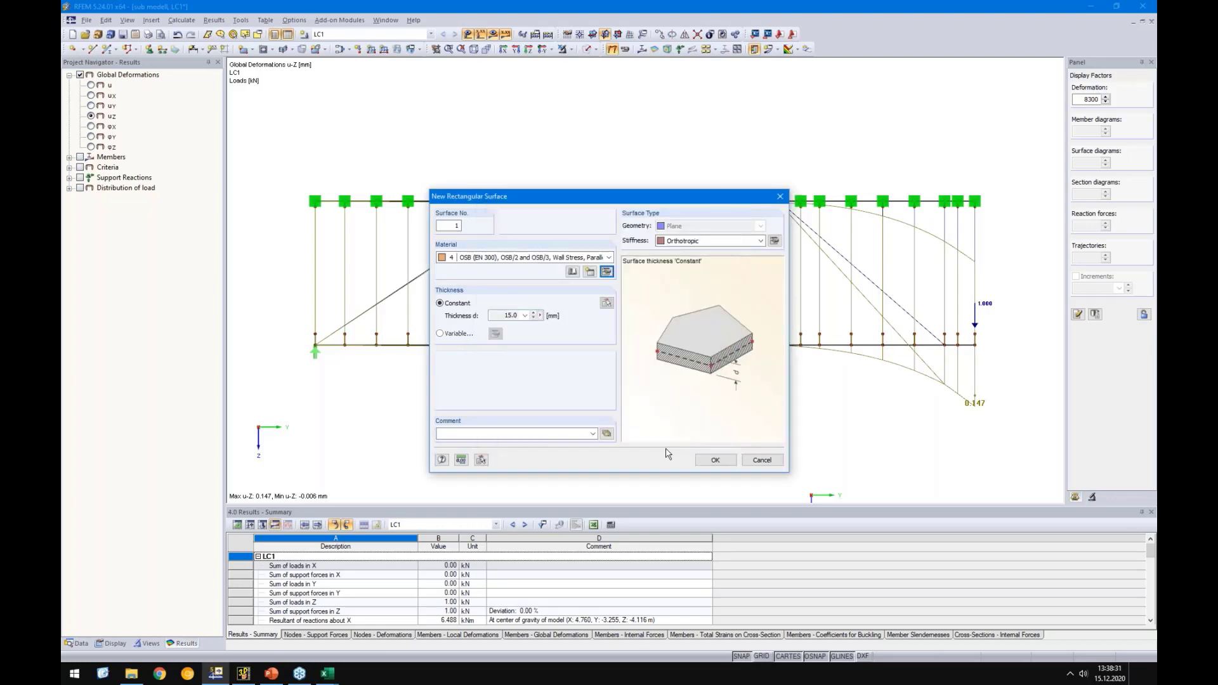
Draw two rectangular OSB surfaces between the chords, one over the left braced bay and one over the right braced bay
{"action": "left_click", "coordinate": [715, 459]}
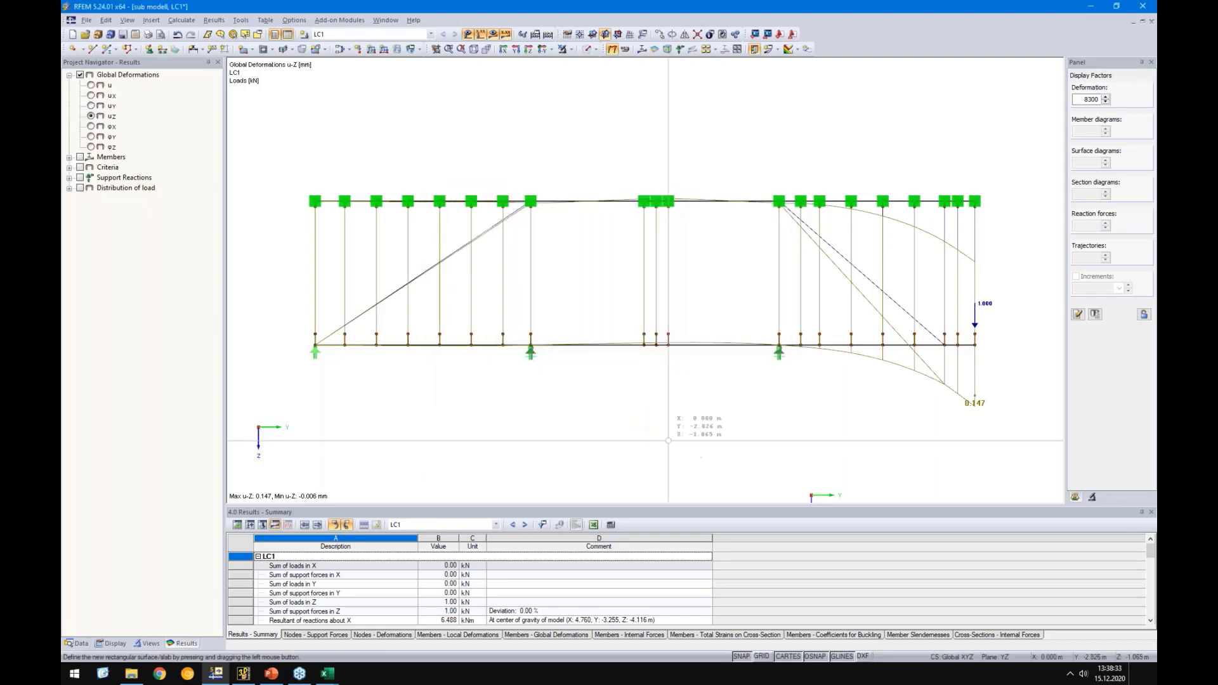
{"action": "left_click_drag", "start_coordinate": [328, 341], "coordinate": [530, 202]}
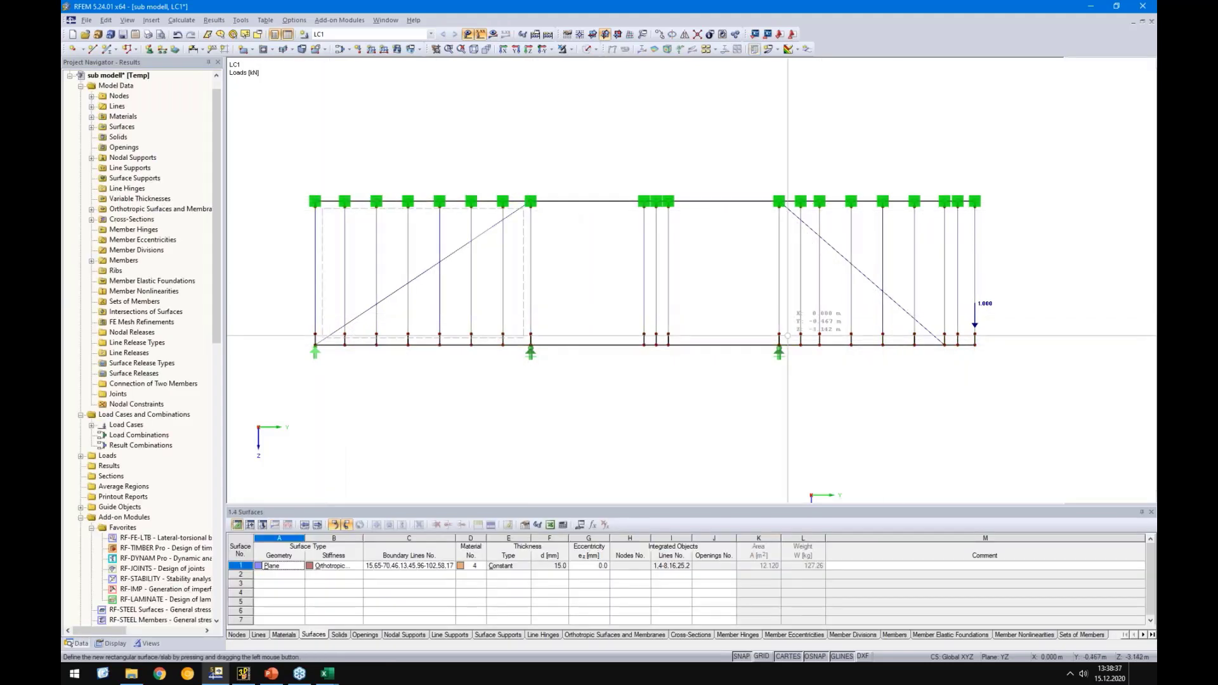
{"action": "left_click_drag", "start_coordinate": [778, 344], "coordinate": [975, 201]}
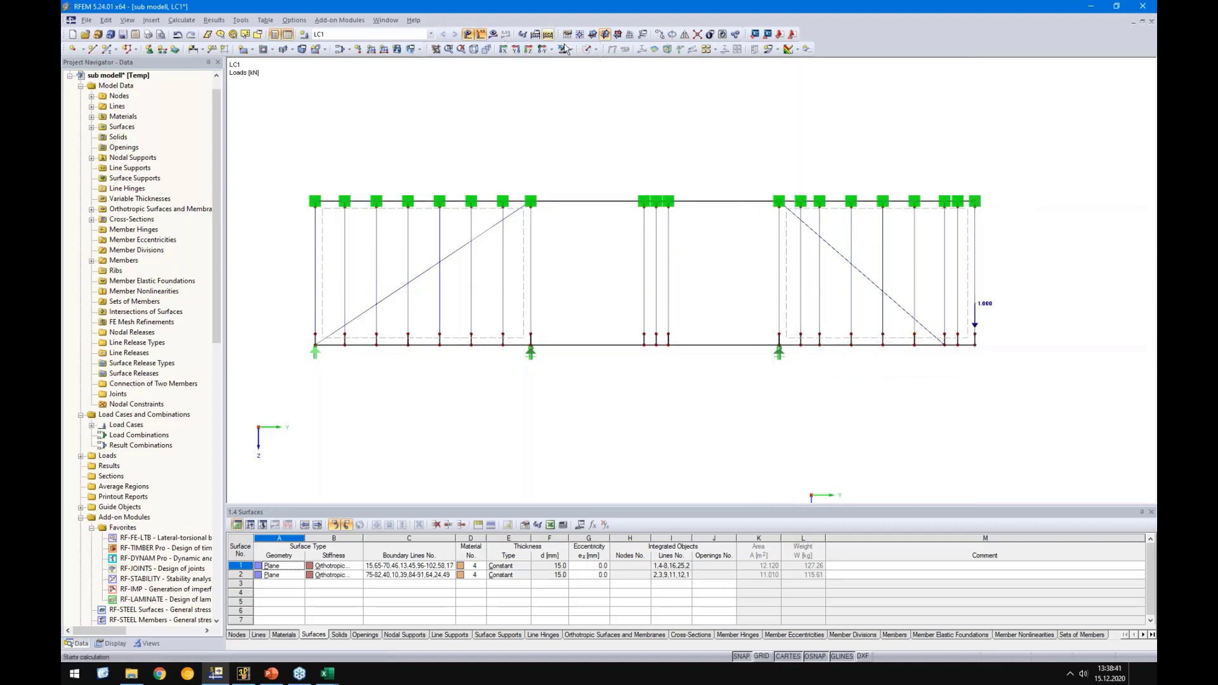
Try to calculate LC1 with the two OSB surfaces
{"action": "left_click", "coordinate": [587, 49]}
{"action": "left_click", "coordinate": [587, 49]}
{"action": "left_click", "coordinate": [494, 35]}
{"action": "key", "text": "Return"}
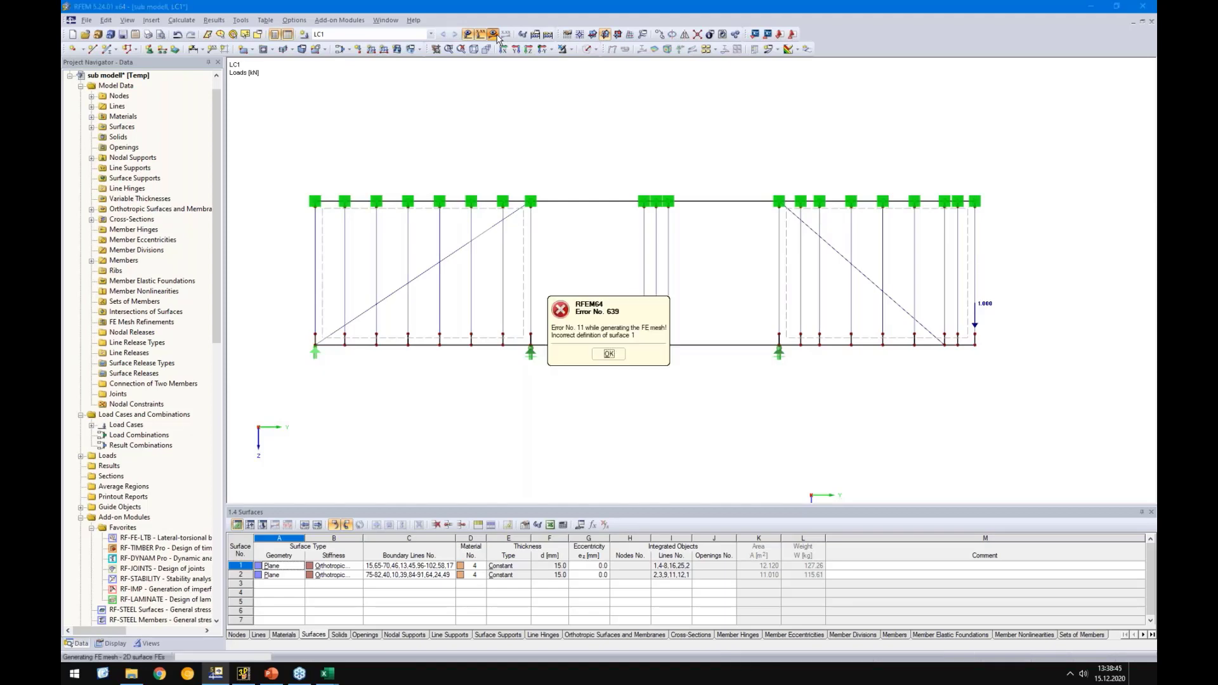
{"action": "left_click", "coordinate": [607, 353]}
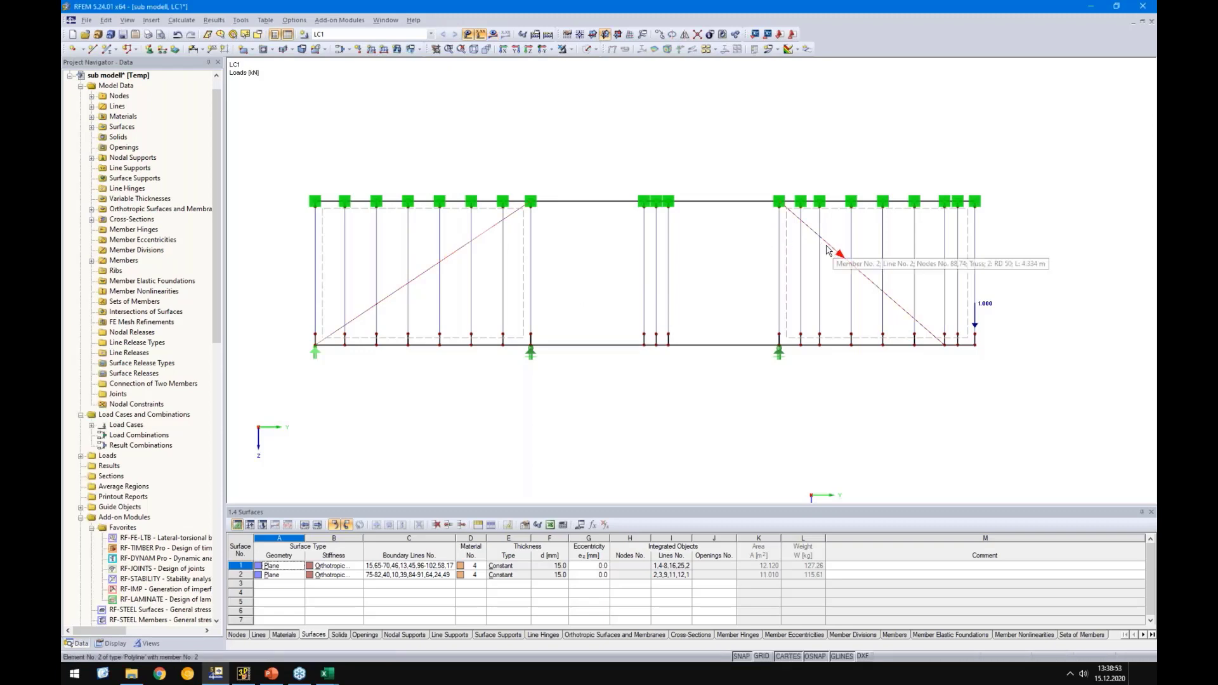
Remove the left diagonal from the integrated lines of surface 1, with automatic object detection turned off
{"action": "scroll", "coordinate": [820, 242], "scroll_direction": "up", "scroll_amount": 1}
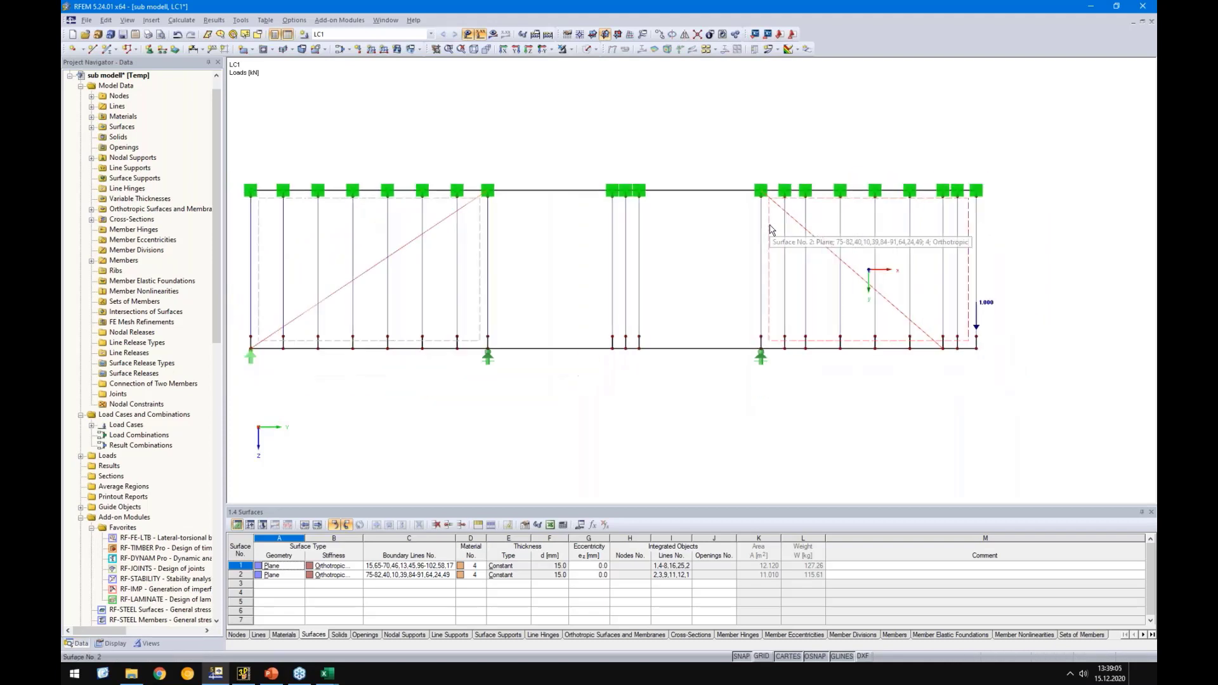
{"action": "double_click", "coordinate": [771, 230]}
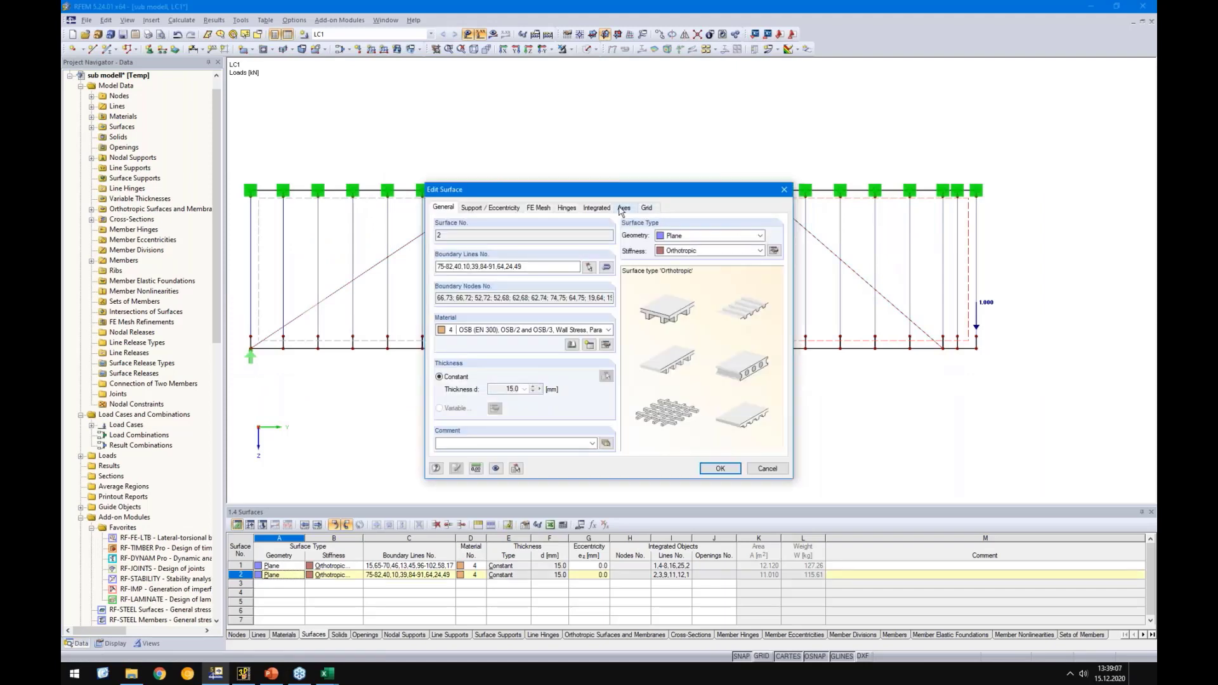
{"action": "key", "text": "Escape"}
{"action": "double_click", "coordinate": [378, 199]}
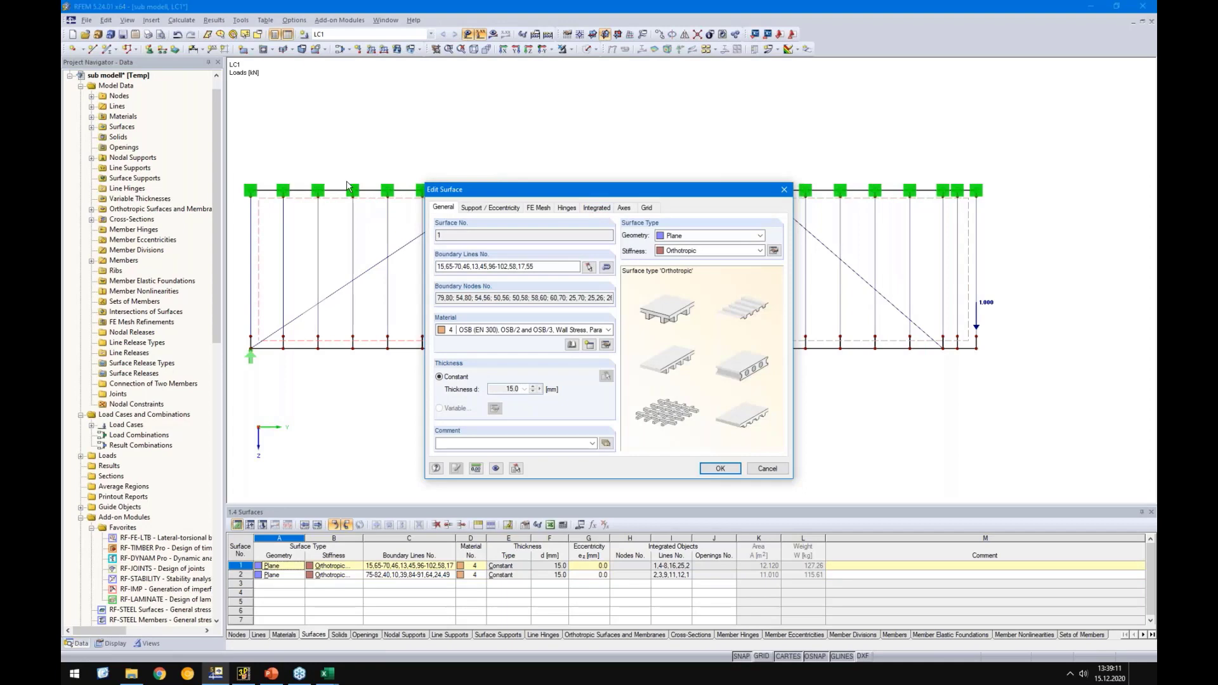
{"action": "left_click", "coordinate": [590, 209]}
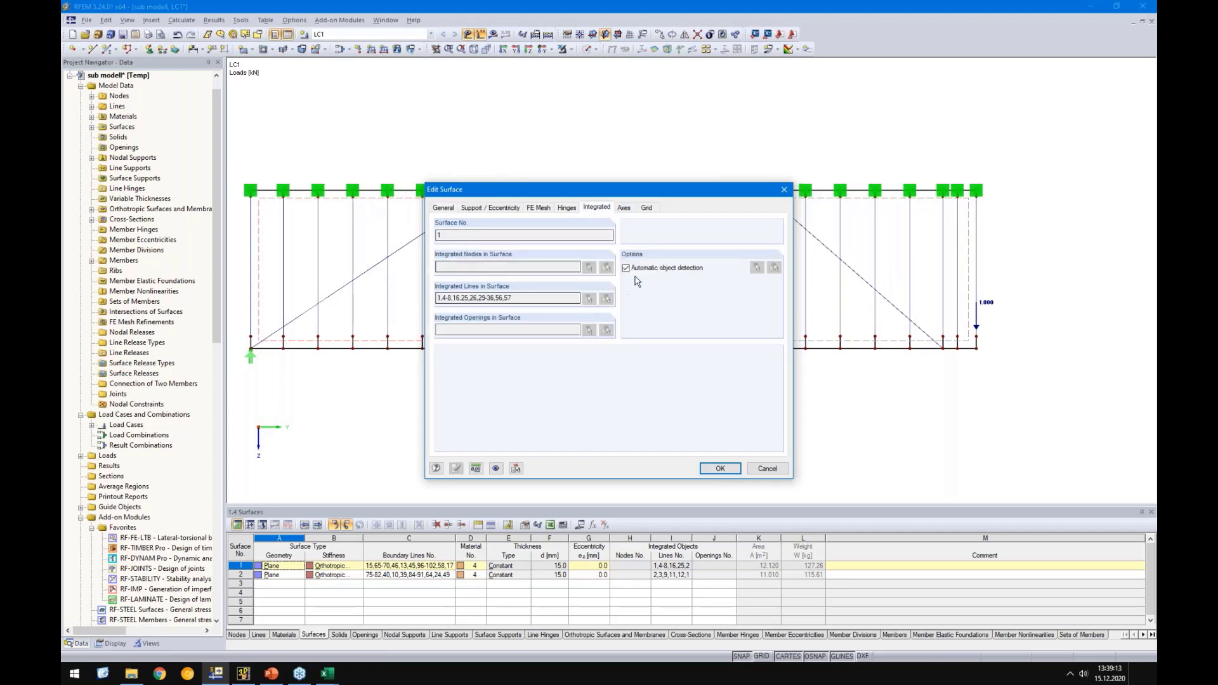
{"action": "left_click", "coordinate": [589, 299]}
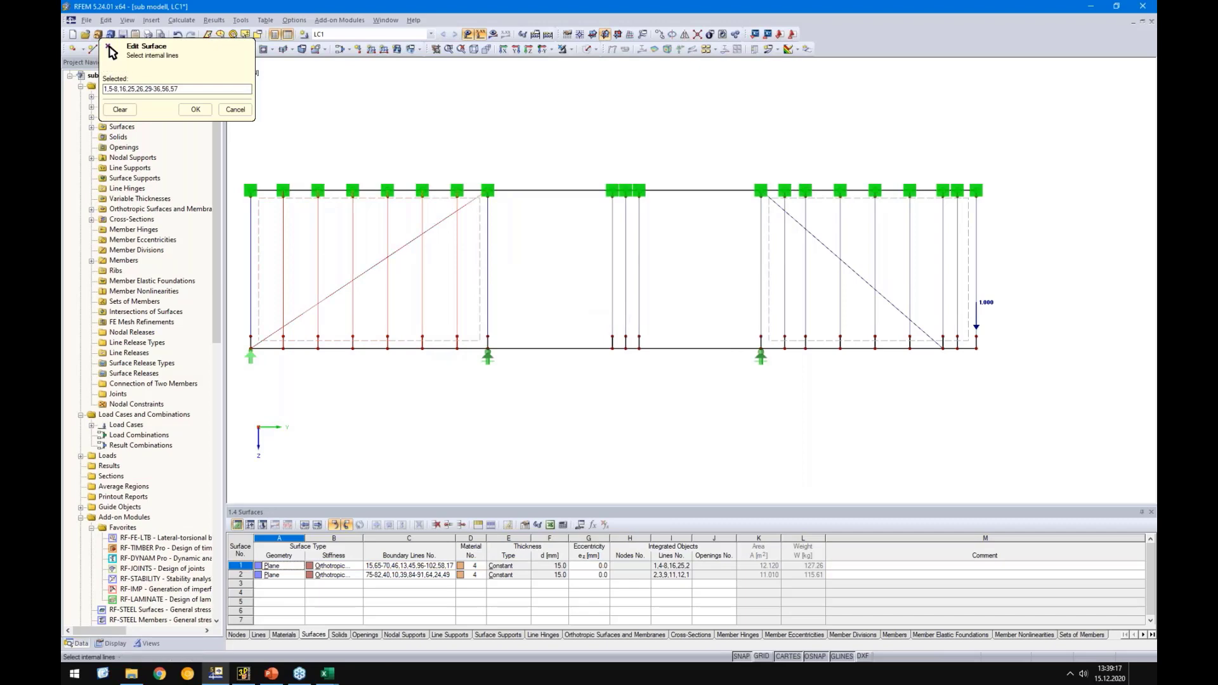
{"action": "left_click", "coordinate": [189, 113]}
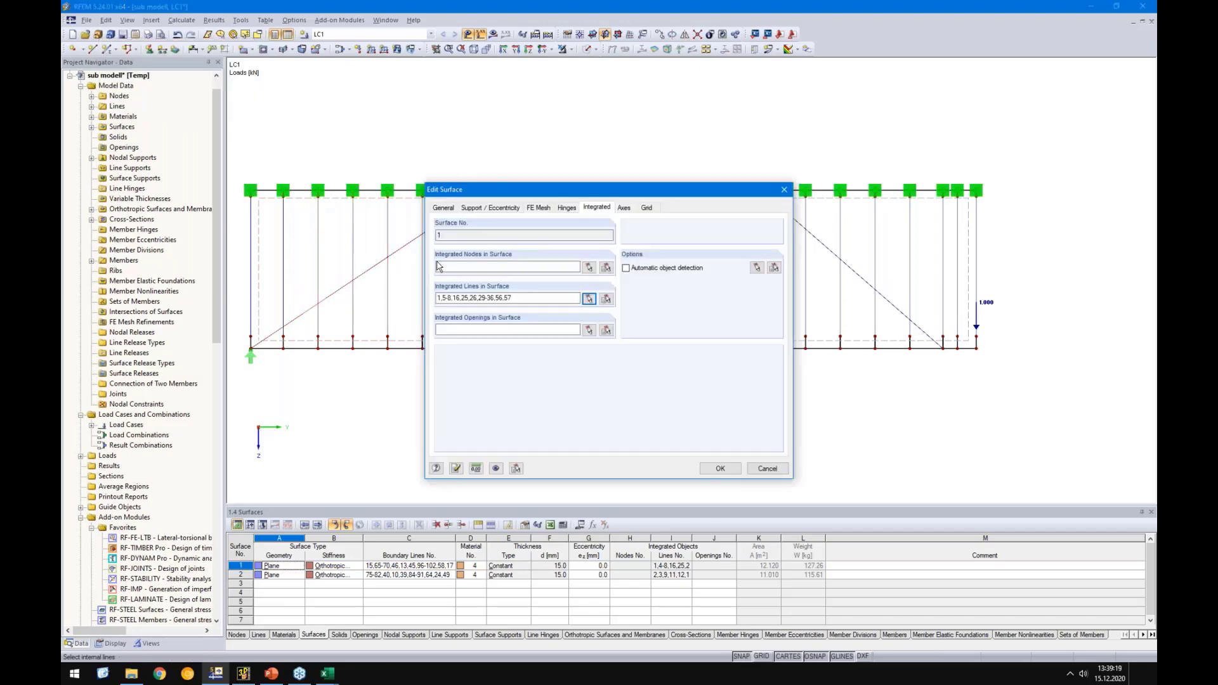
{"action": "left_click", "coordinate": [720, 468]}
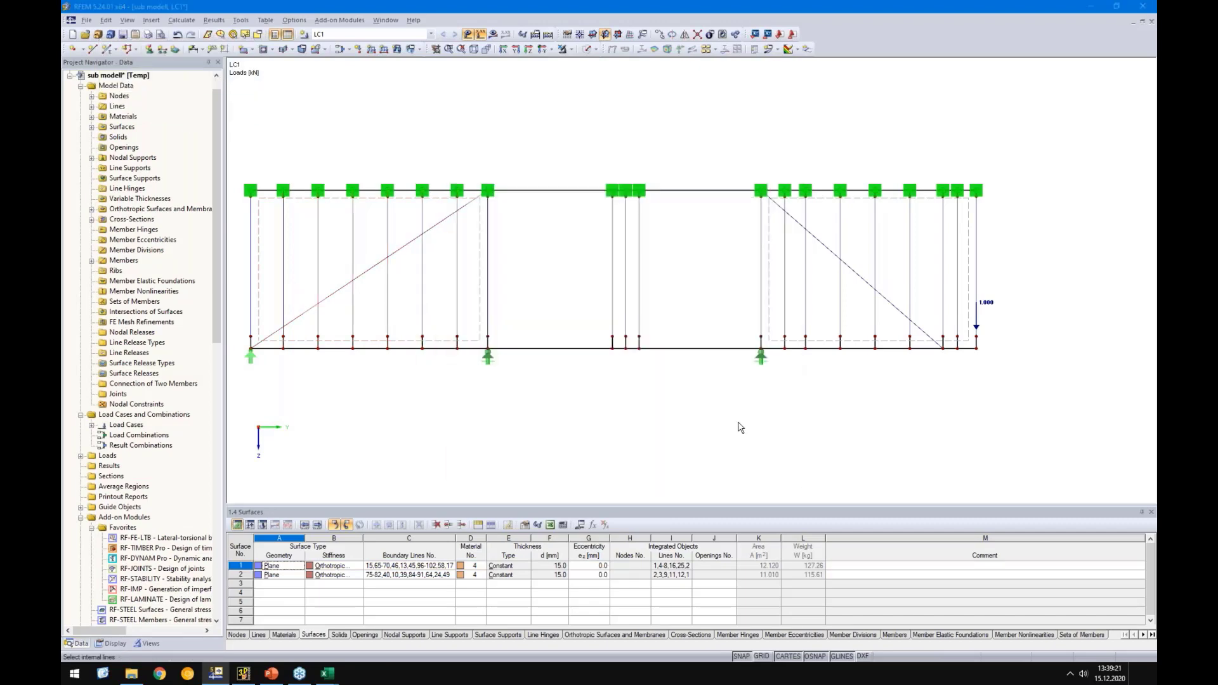
Remove the right diagonal, line 2, from the integrated lines of surface 2, with automatic object detection turned off
{"action": "double_click", "coordinate": [761, 337]}
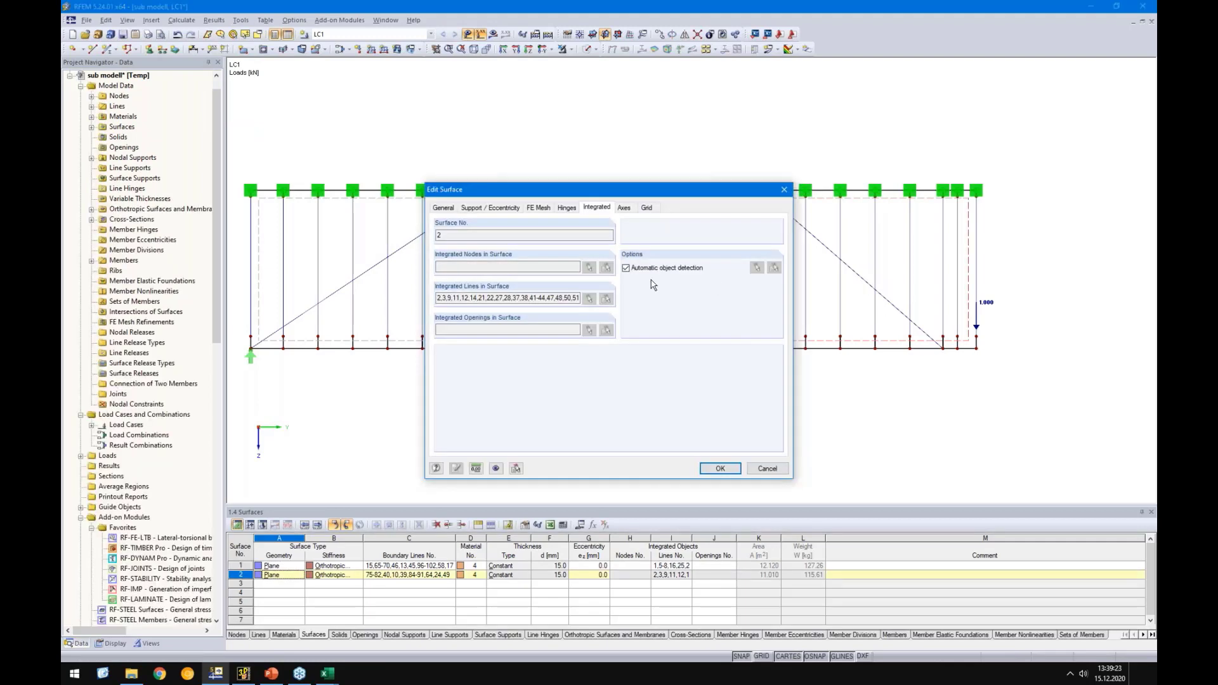
{"action": "left_click", "coordinate": [589, 298]}
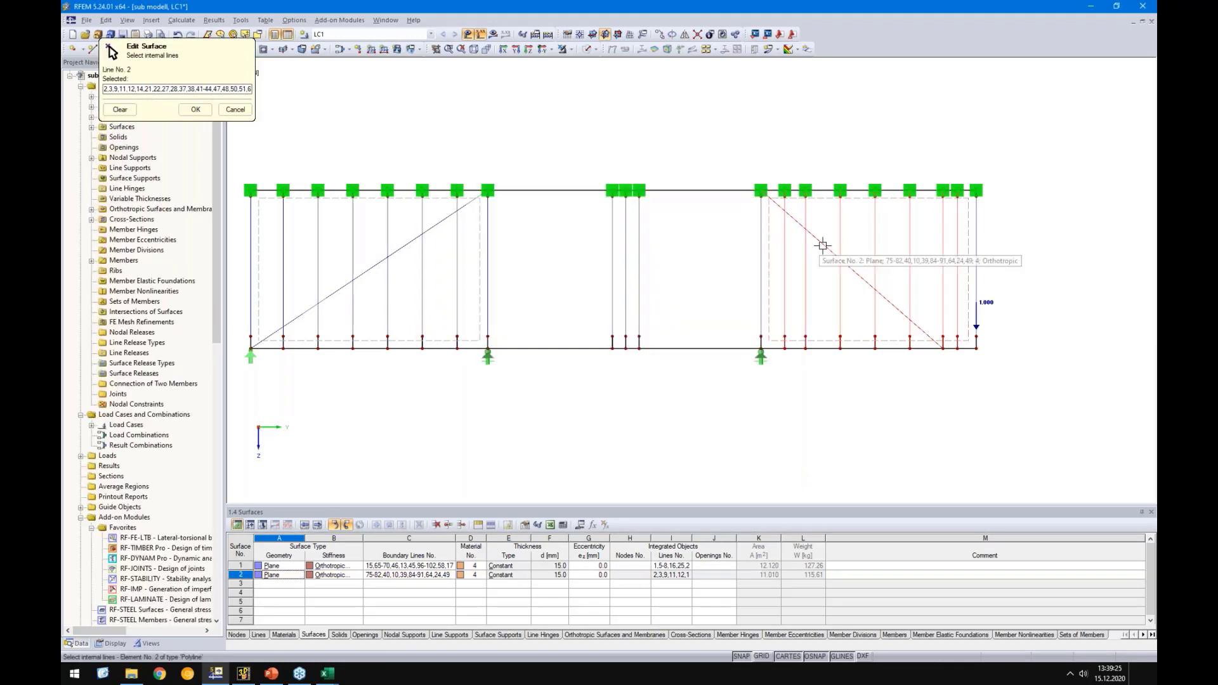
{"action": "left_click", "coordinate": [195, 109]}
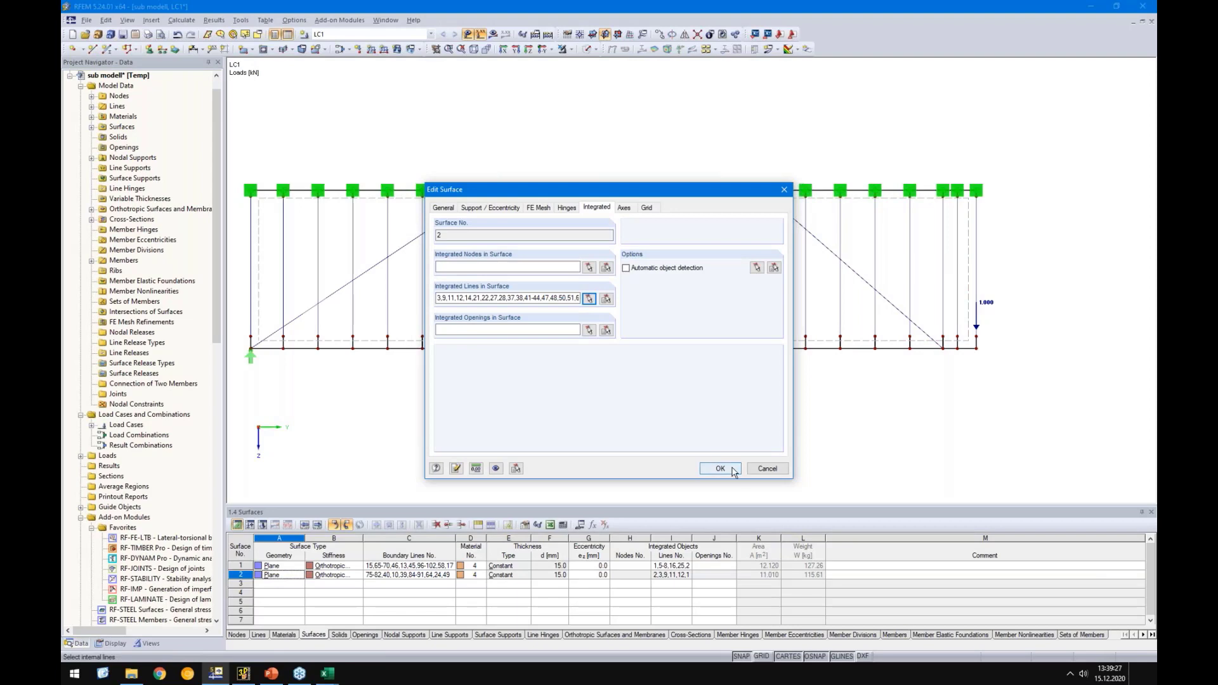
{"action": "left_click", "coordinate": [719, 468]}
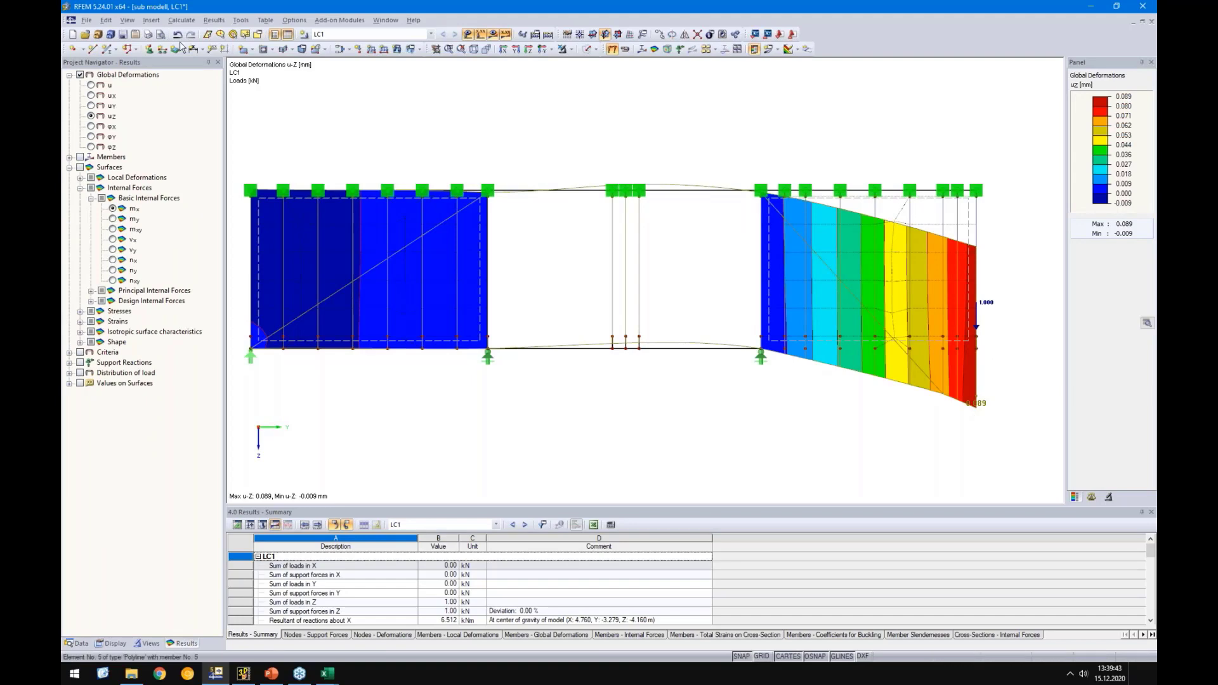
Set the FE mesh target length of finite elements to 0.2 m, accepting deletion of the results, and recalculate LC1
{"action": "left_click", "coordinate": [181, 20]}
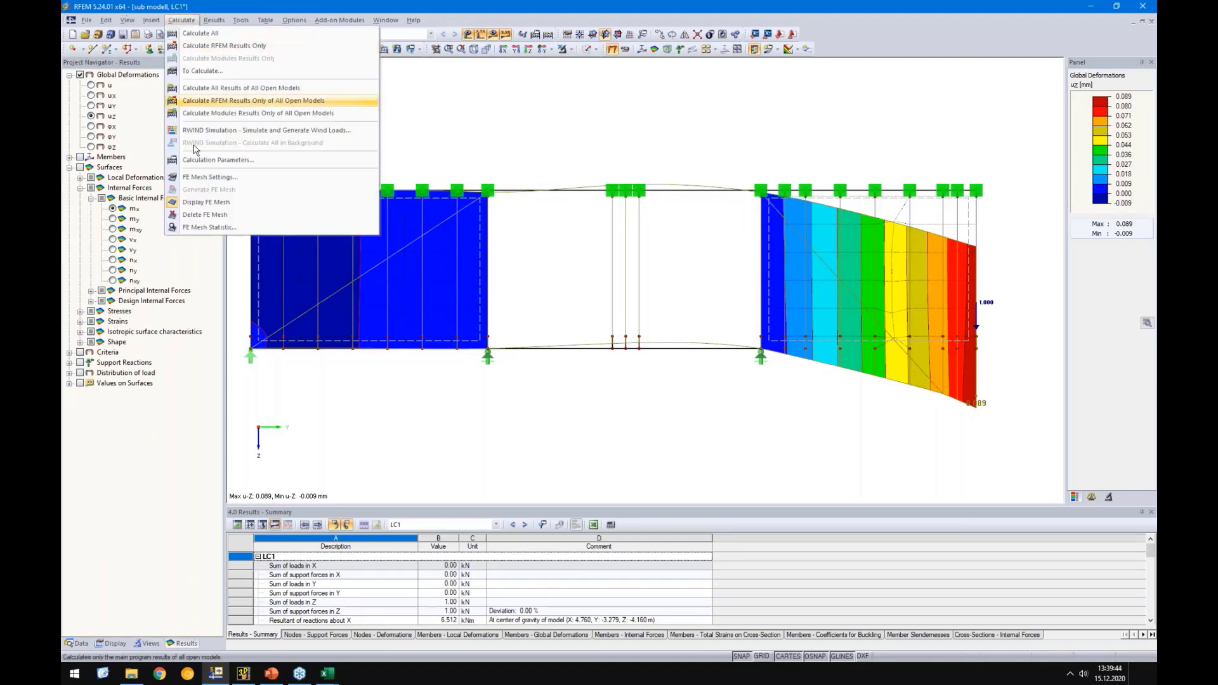
{"action": "left_click", "coordinate": [209, 177]}
{"action": "double_click", "coordinate": [491, 203]}
{"action": "type", "text": "0.2"}
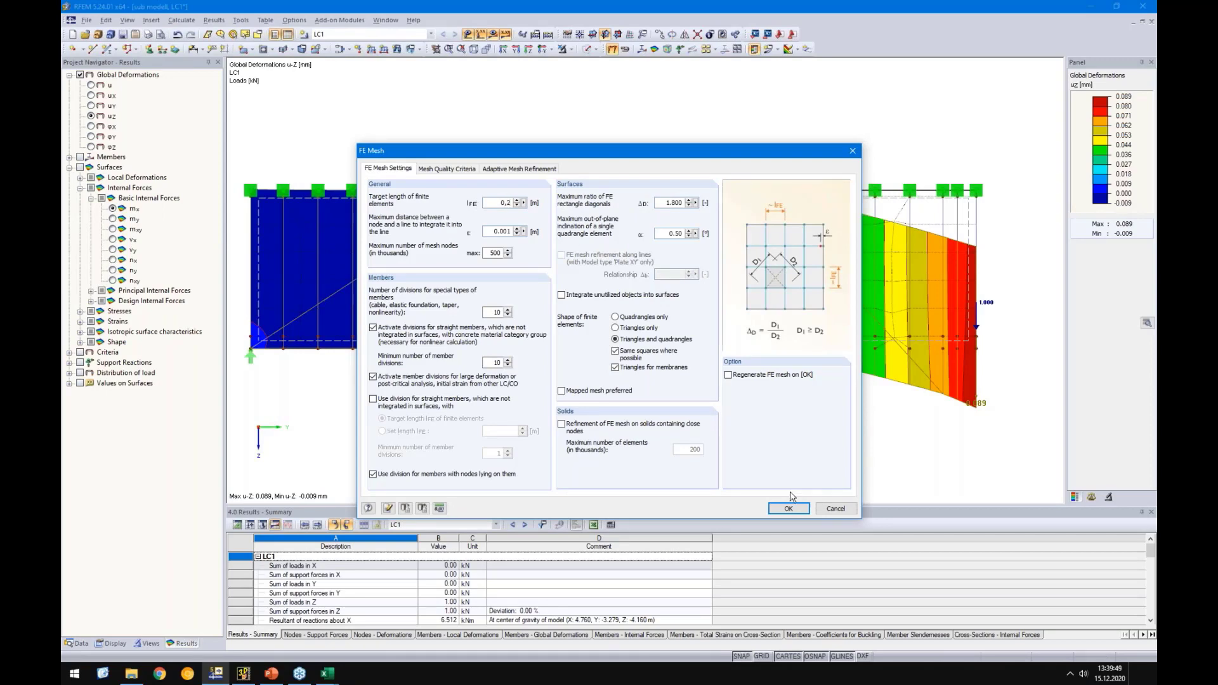
{"action": "left_click", "coordinate": [779, 509]}
{"action": "left_click", "coordinate": [596, 365]}
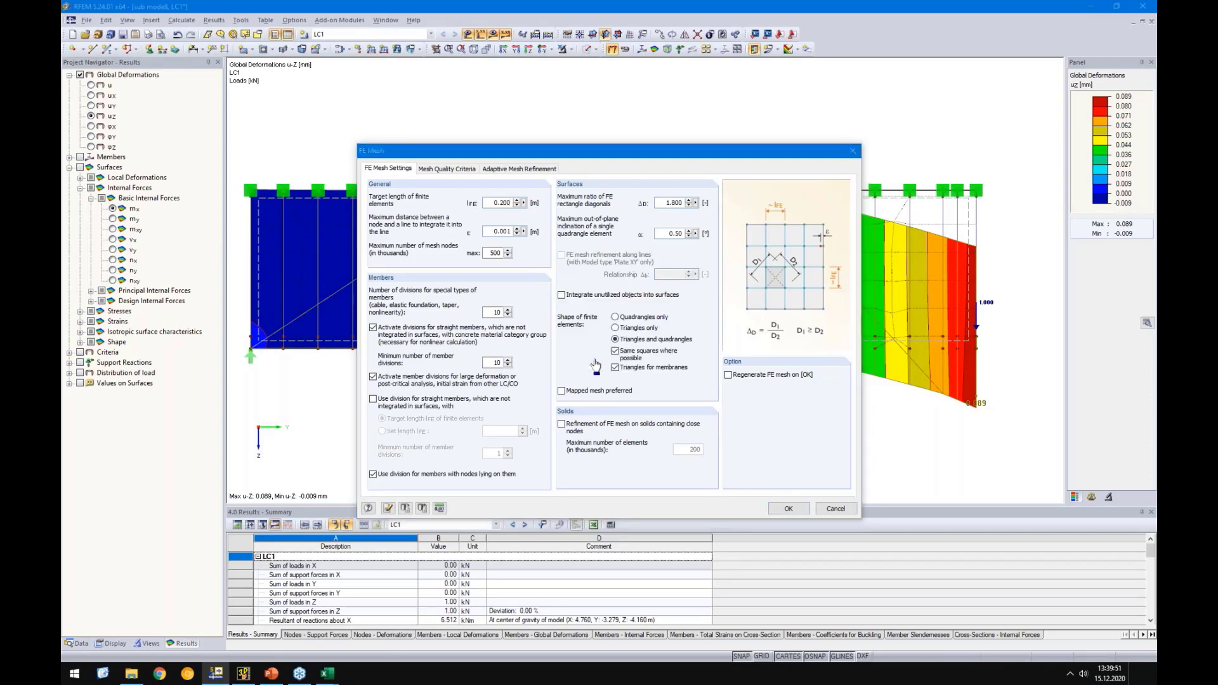
{"action": "left_click", "coordinate": [496, 34]}
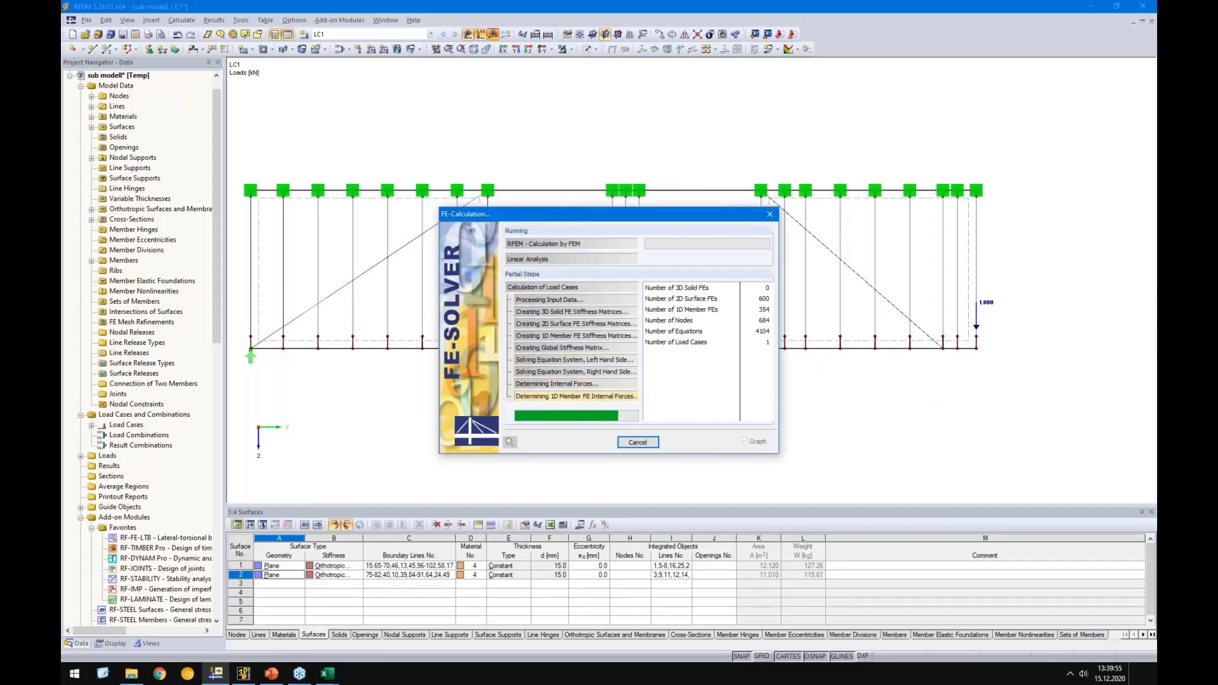
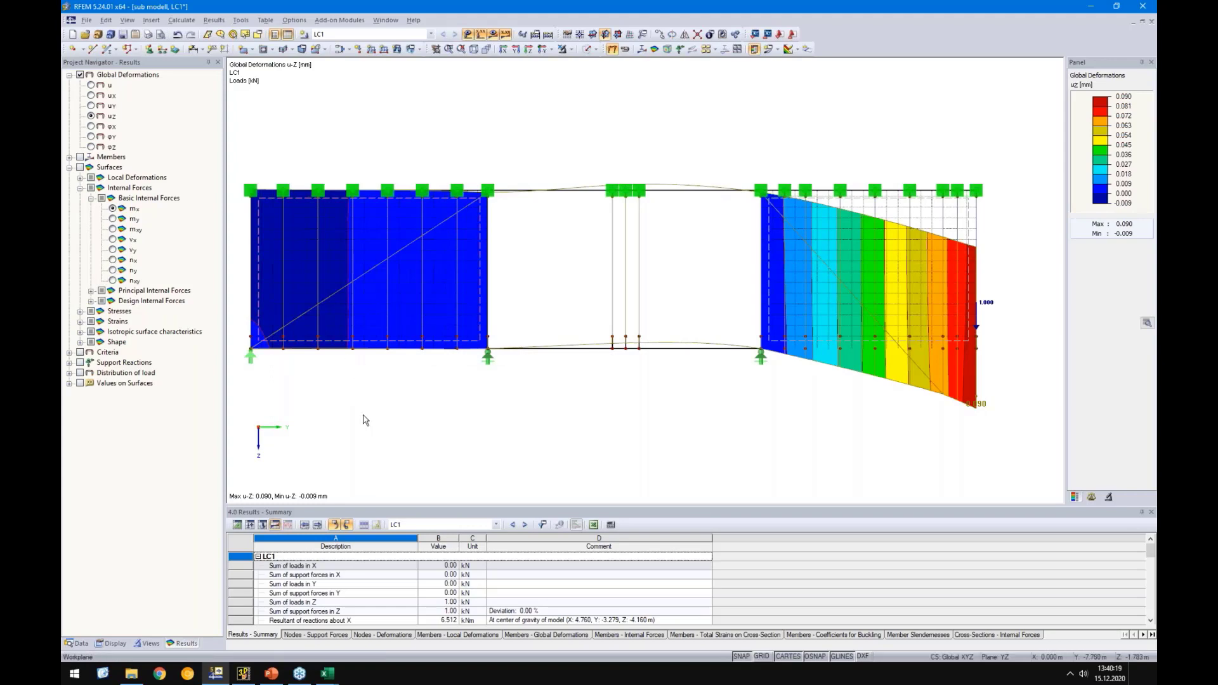
Limit the visibility to the two OSB surfaces and their related objects, with the result display switched off
{"action": "left_click", "coordinate": [78, 643]}
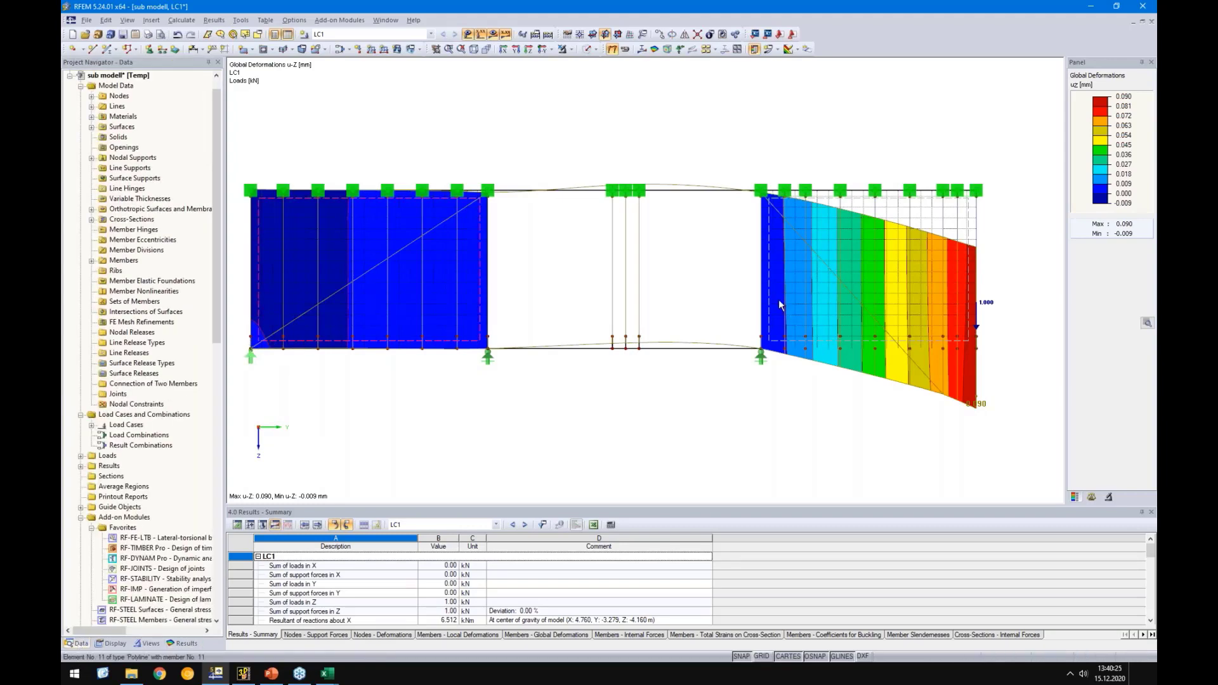
{"action": "left_click", "coordinate": [105, 19]}
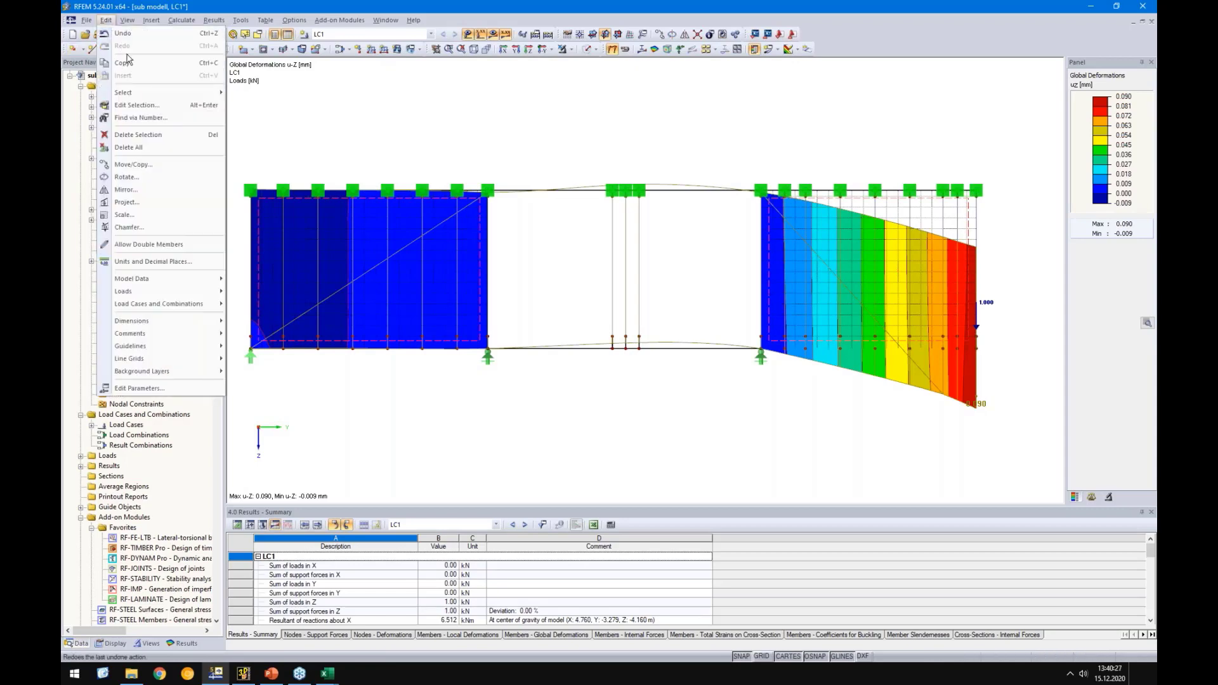
{"action": "mouse_move", "coordinate": [133, 92]}
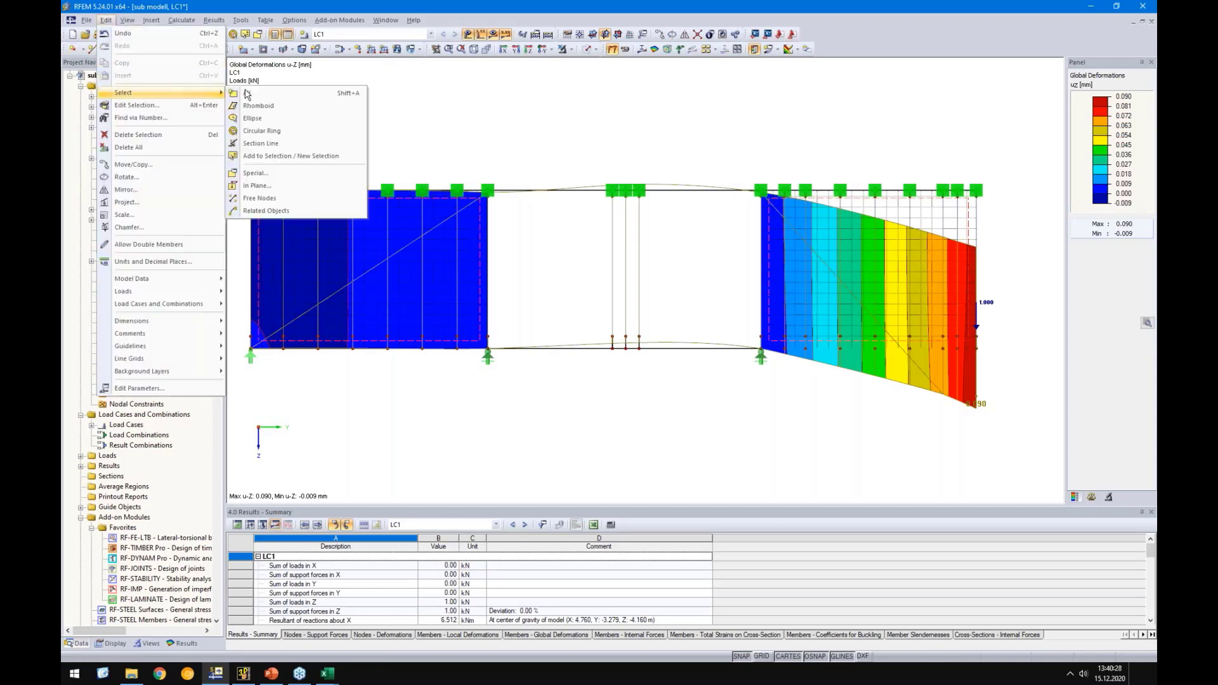
{"action": "left_click", "coordinate": [257, 210]}
{"action": "left_click", "coordinate": [569, 50]}
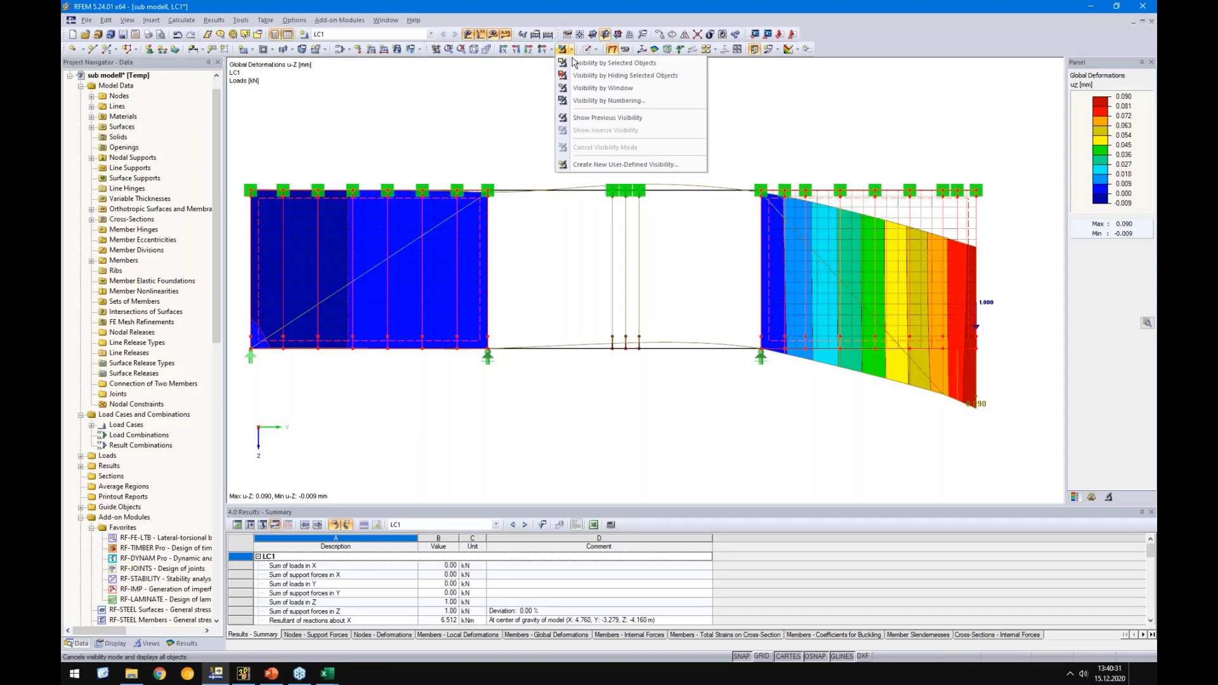
{"action": "left_click", "coordinate": [574, 64]}
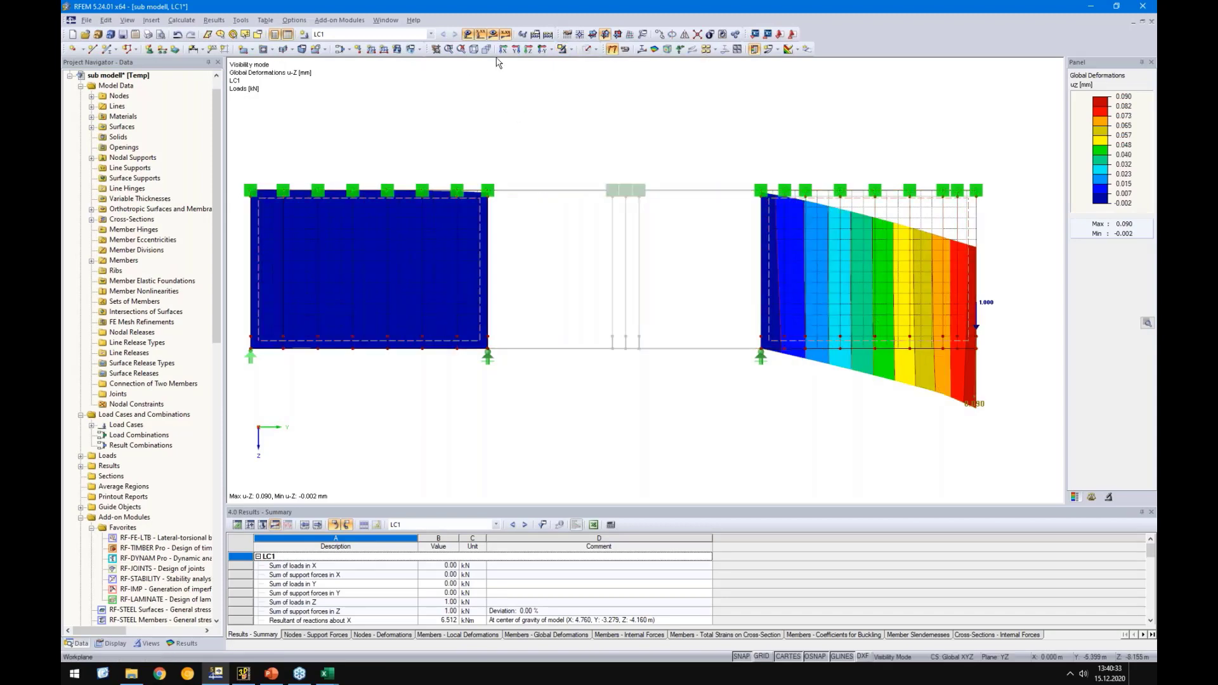
{"action": "left_click", "coordinate": [493, 34]}
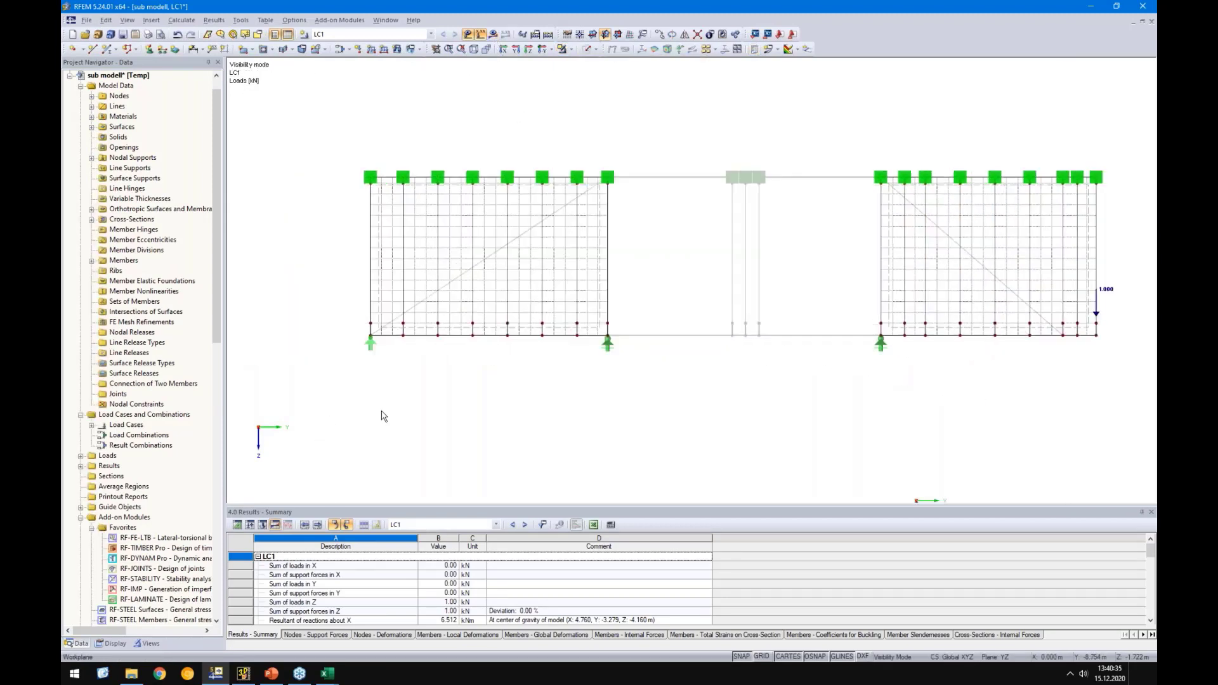
Start a new graphically assigned line release with its local axis system set to Z-axis perpendicular to surface
{"action": "right_click", "coordinate": [116, 355]}
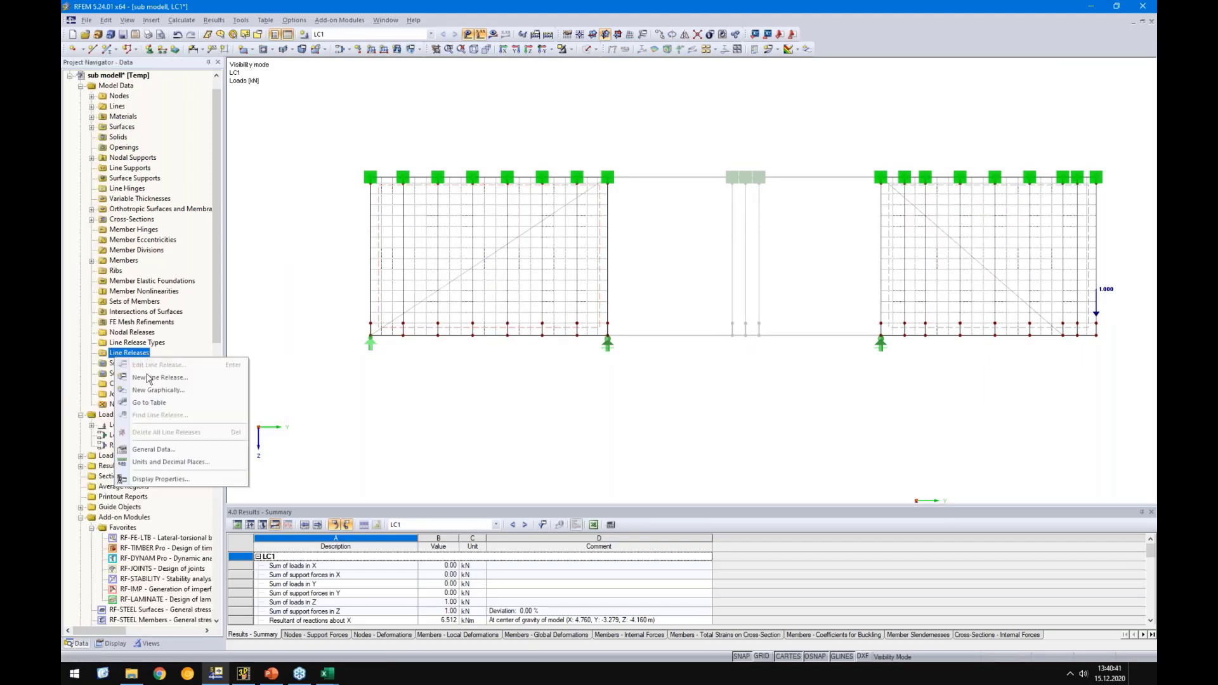
{"action": "left_click", "coordinate": [174, 389]}
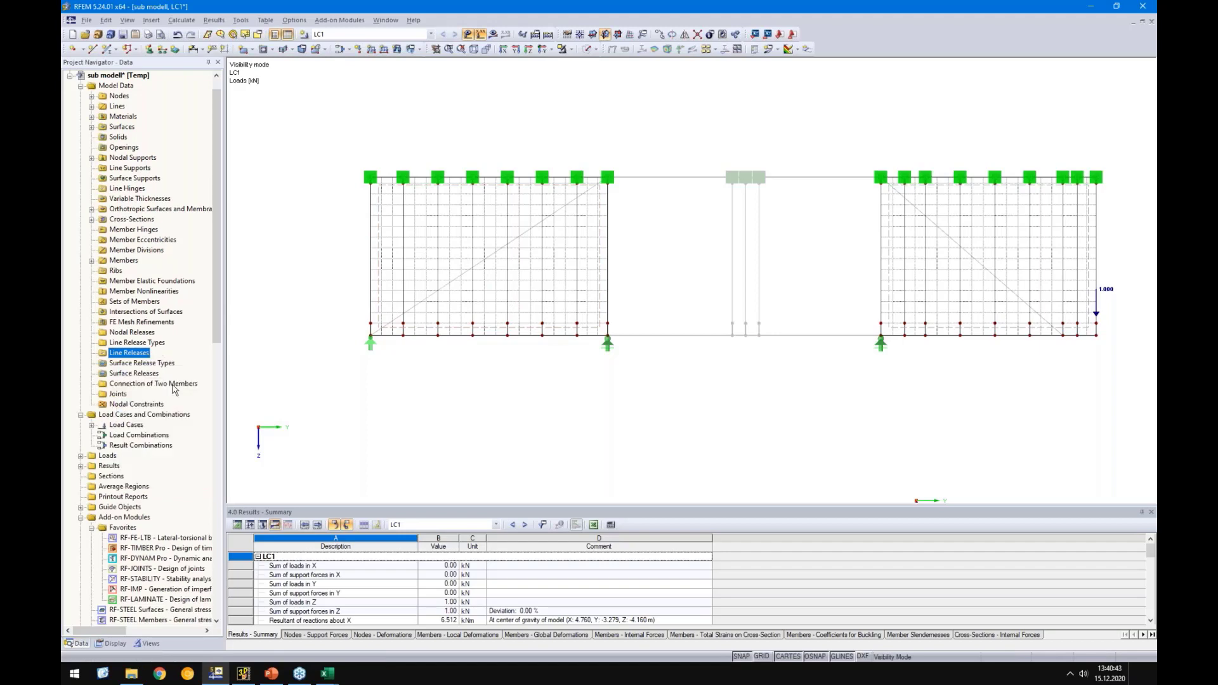
{"action": "left_click", "coordinate": [598, 232]}
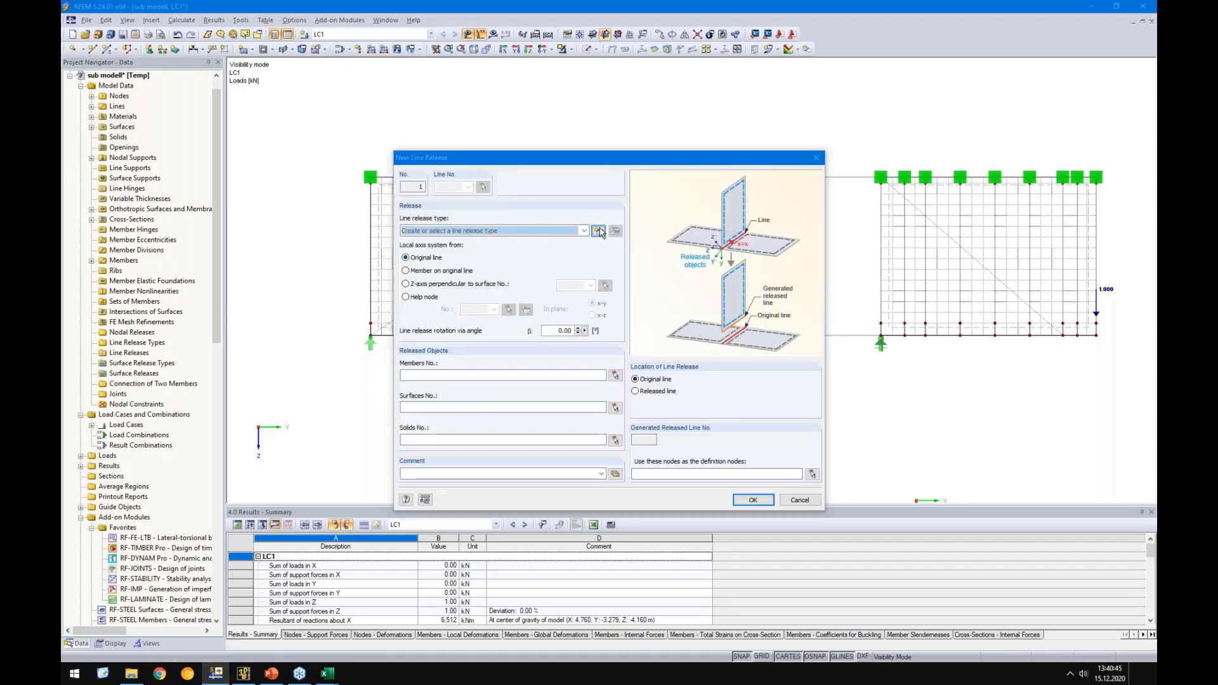
{"action": "left_click_drag", "start_coordinate": [477, 188], "coordinate": [517, 190]}
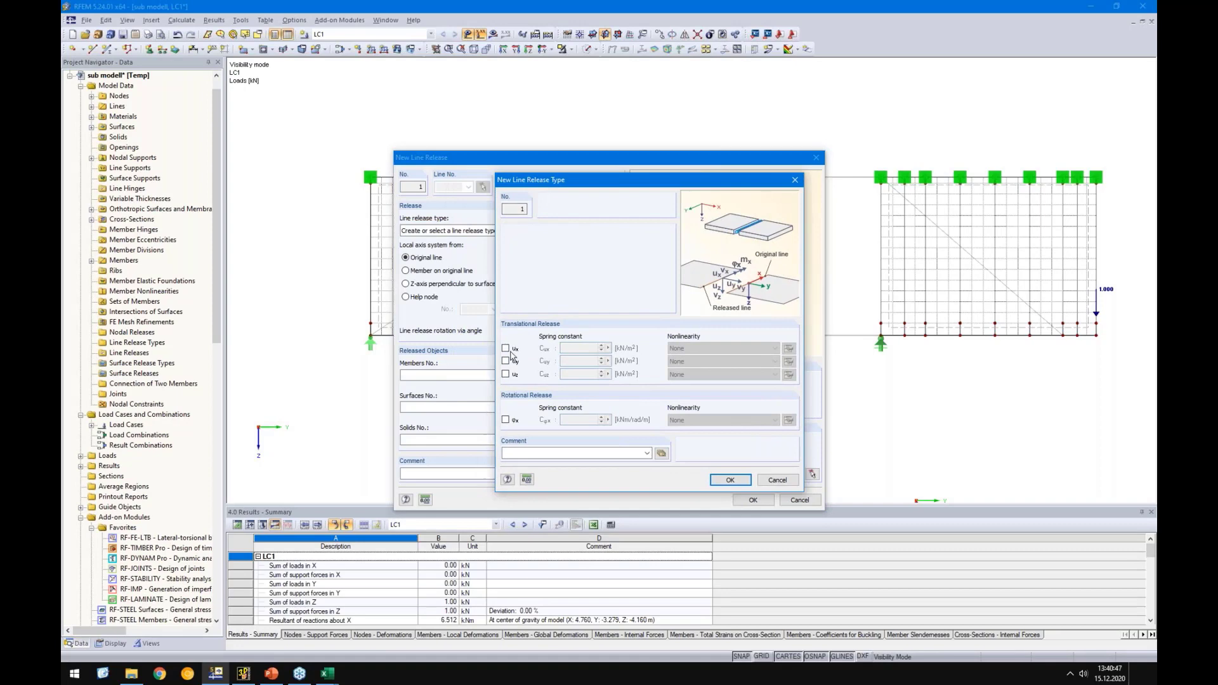
{"action": "key", "text": "Escape"}
{"action": "left_click", "coordinate": [419, 285]}
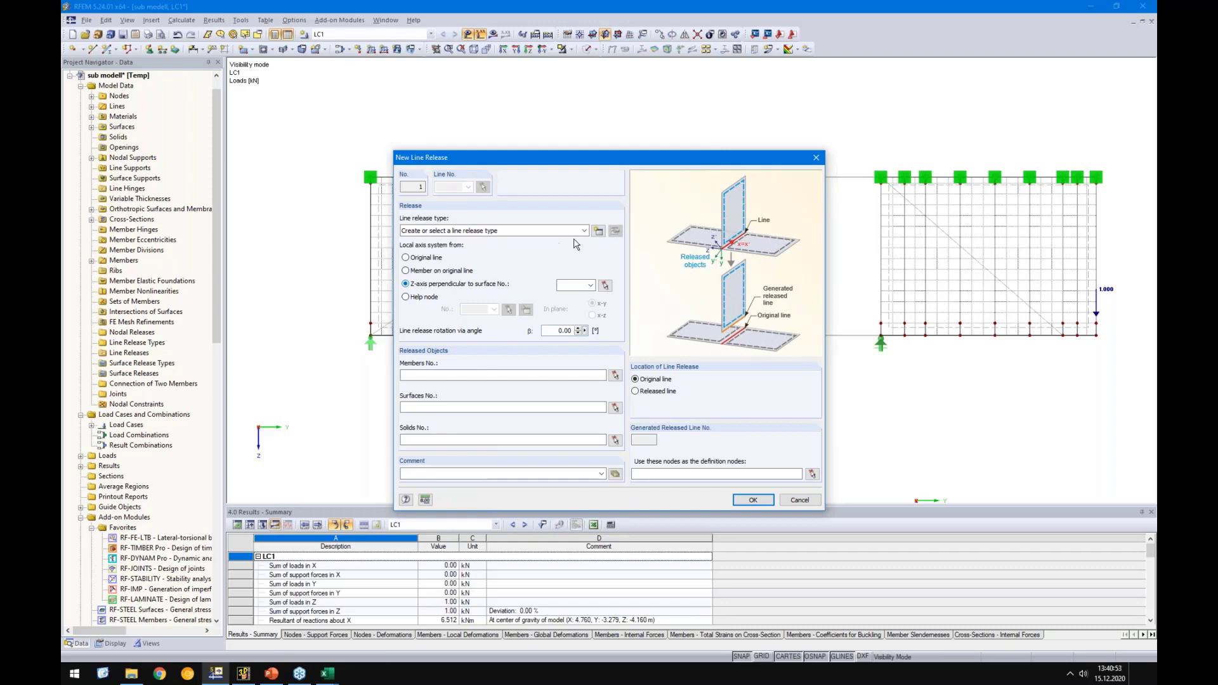
Create a line release type with translational releases ux and uy as springs, using a constant of 5000 kN/m² for uy
{"action": "left_click", "coordinate": [598, 231]}
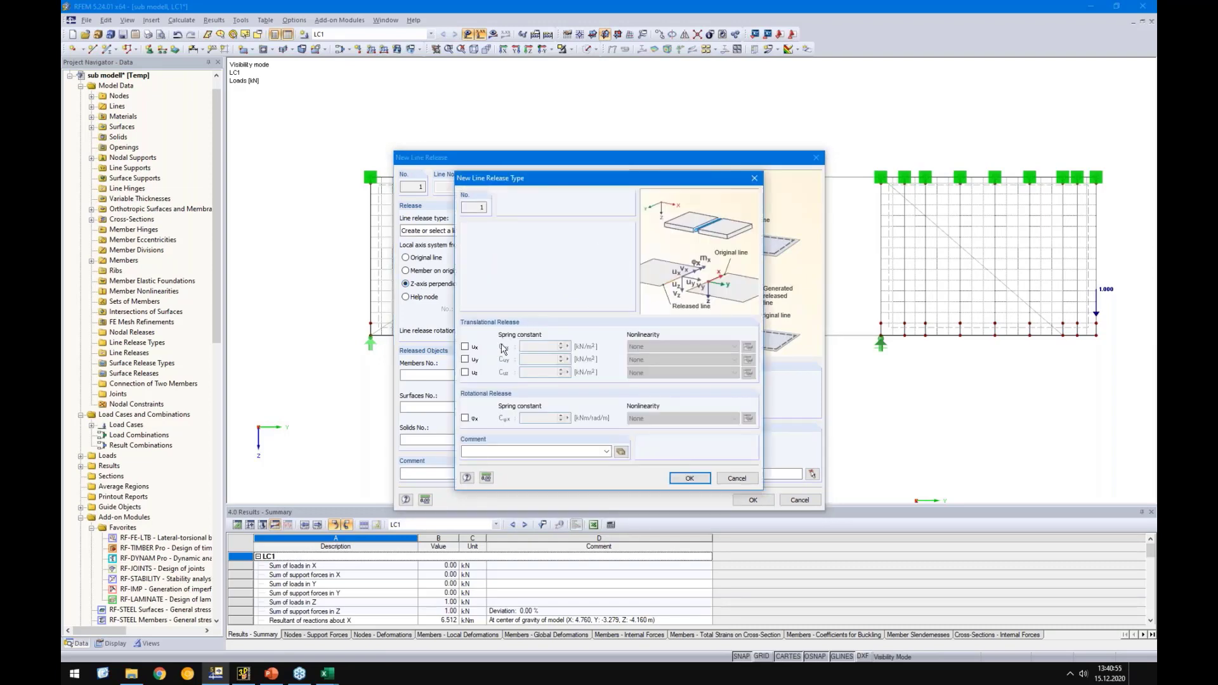
{"action": "left_click", "coordinate": [466, 347]}
{"action": "left_click", "coordinate": [466, 360]}
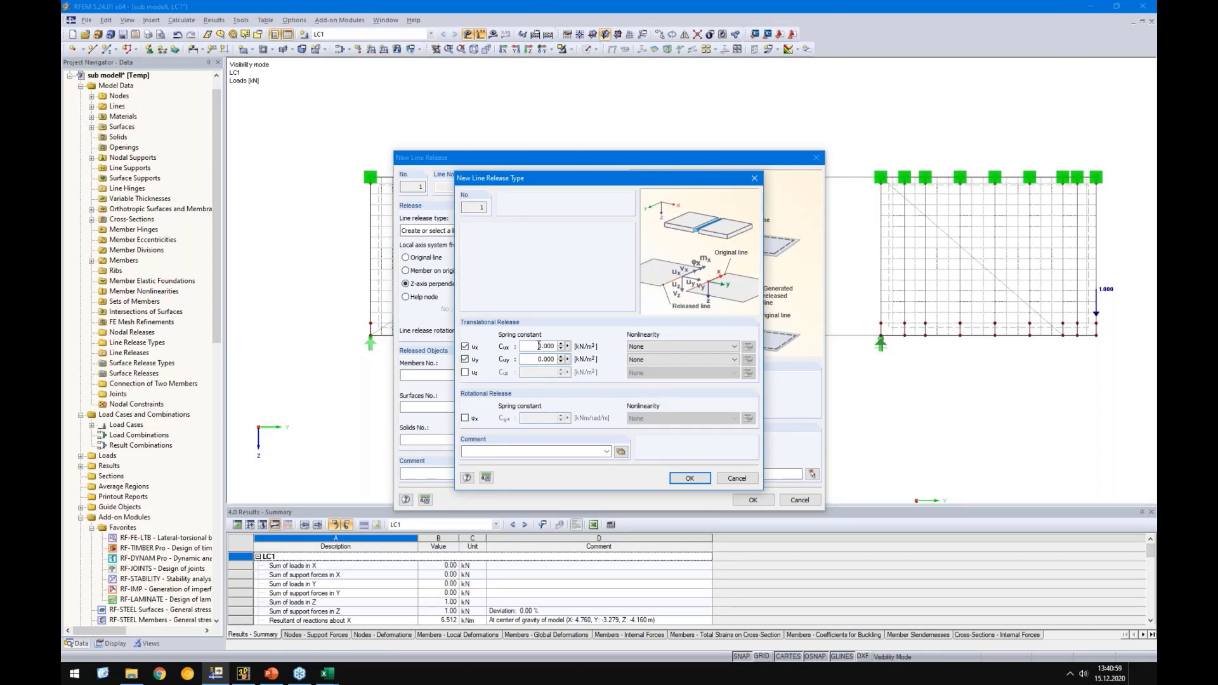
{"action": "left_click_drag", "start_coordinate": [538, 346], "coordinate": [566, 344]}
{"action": "type", "text": "50"}
{"action": "double_click", "coordinate": [530, 359]}
{"action": "type", "text": "5000"}
{"action": "left_click", "coordinate": [685, 478]}
Apply the line release to all lines of the left wall panel, with surface 1 as released object and axis reference, accepting deletion of the results
{"action": "type", "text": "1"}
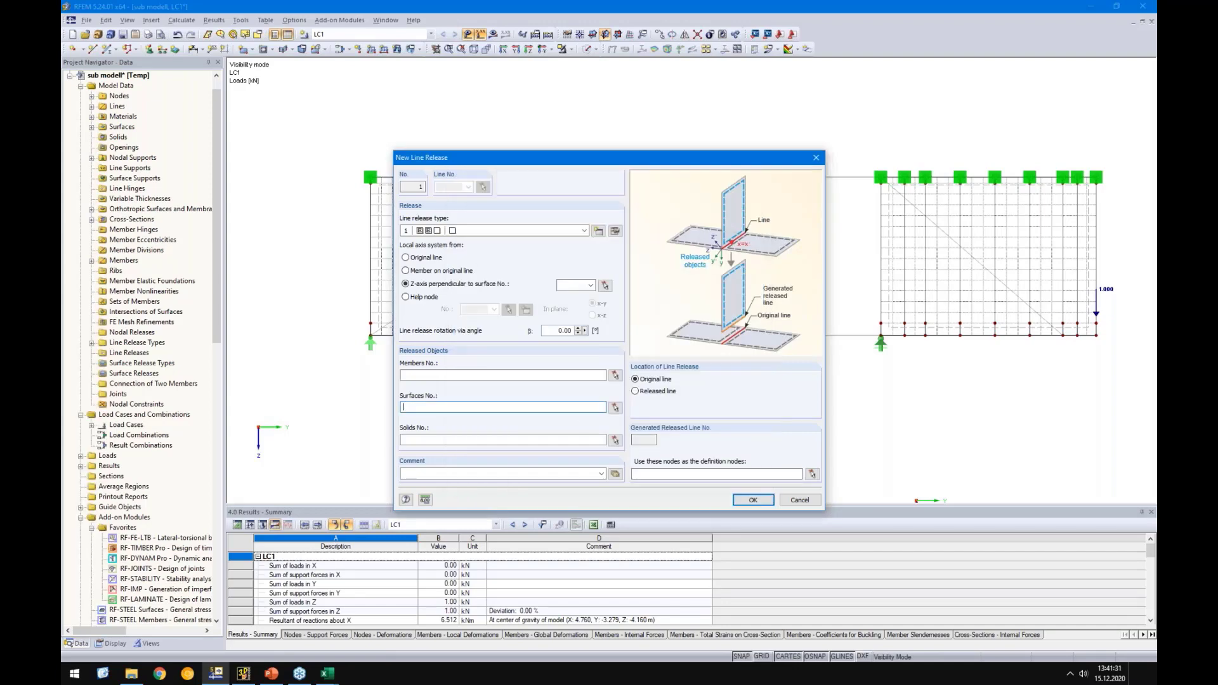
{"action": "left_click", "coordinate": [752, 500]}
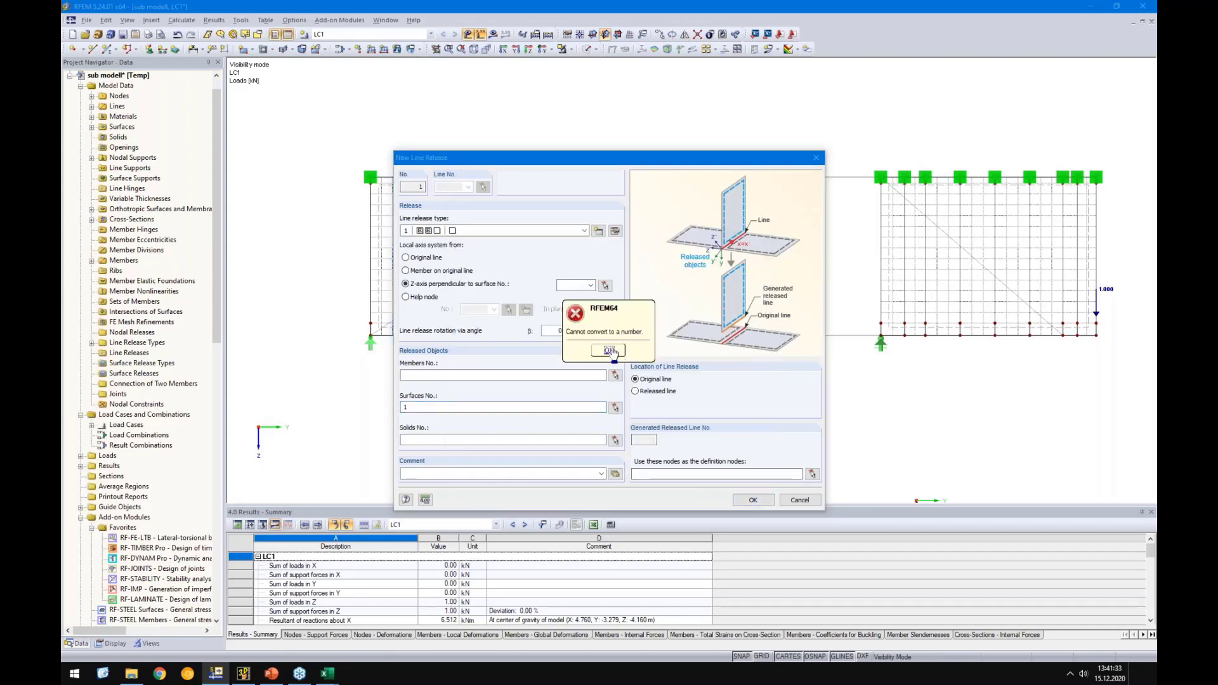
{"action": "left_click", "coordinate": [608, 351]}
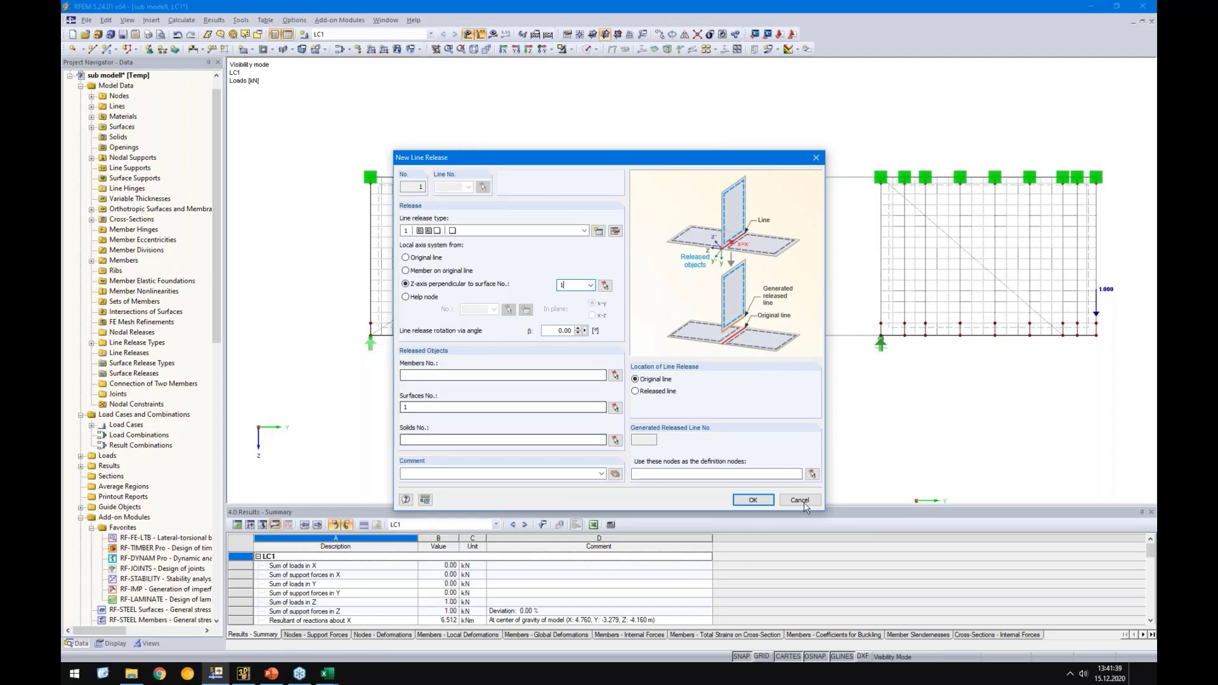
{"action": "left_click", "coordinate": [753, 499]}
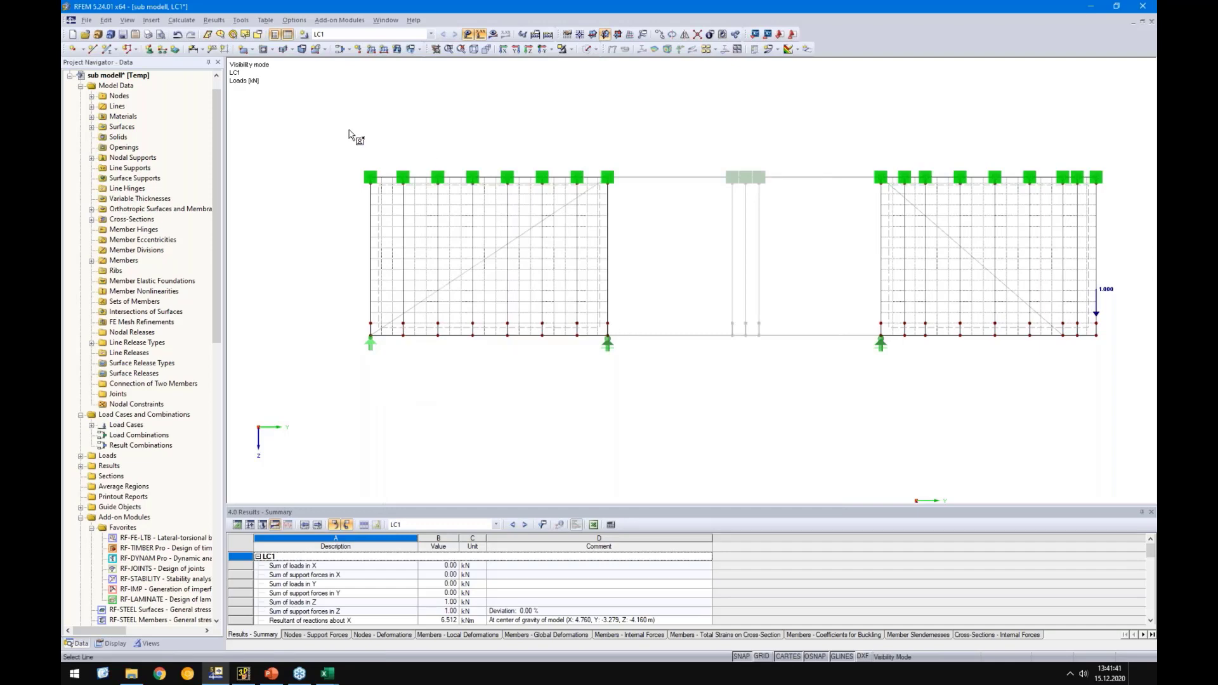
{"action": "left_click_drag", "start_coordinate": [346, 131], "coordinate": [634, 383]}
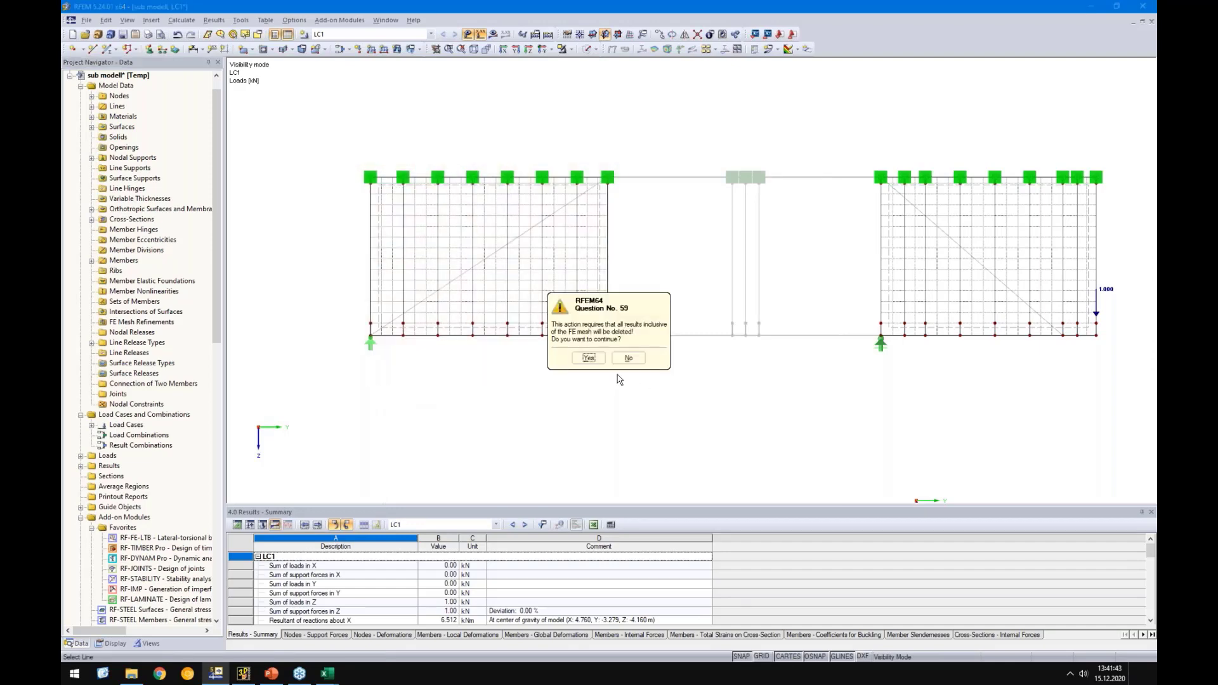
{"action": "left_click", "coordinate": [588, 357]}
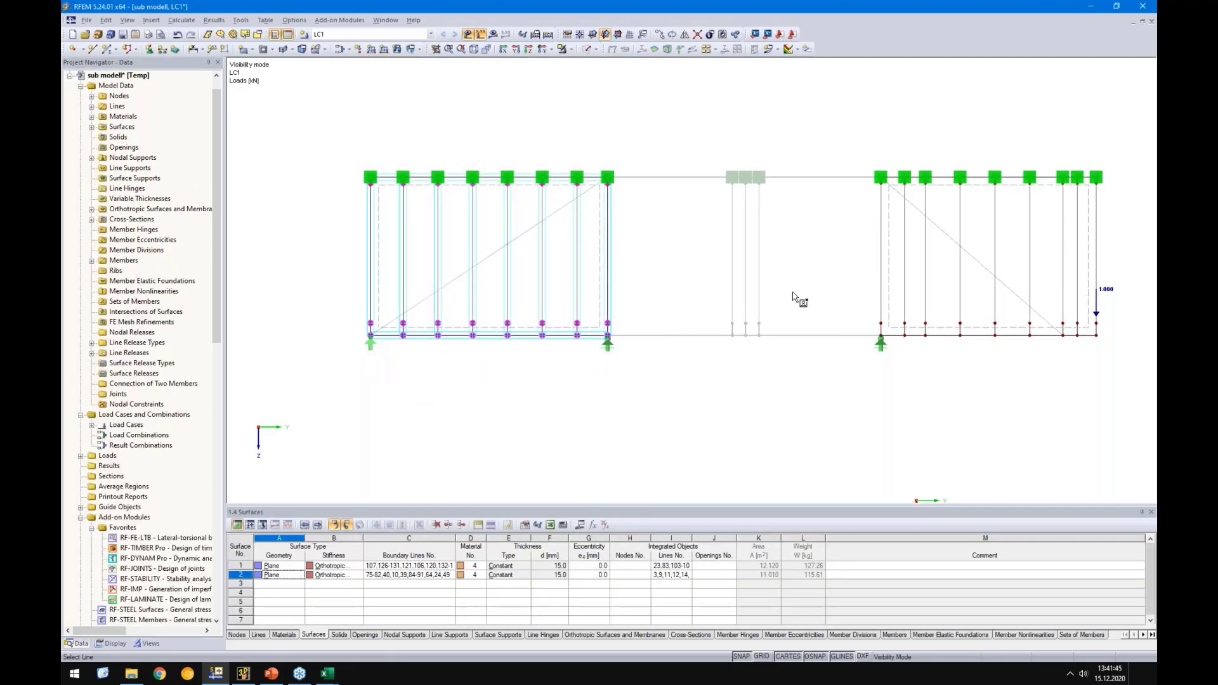
Apply the same line release type to all lines of the right wall panel, with surface 2 as the released object
{"action": "left_click", "coordinate": [442, 407]}
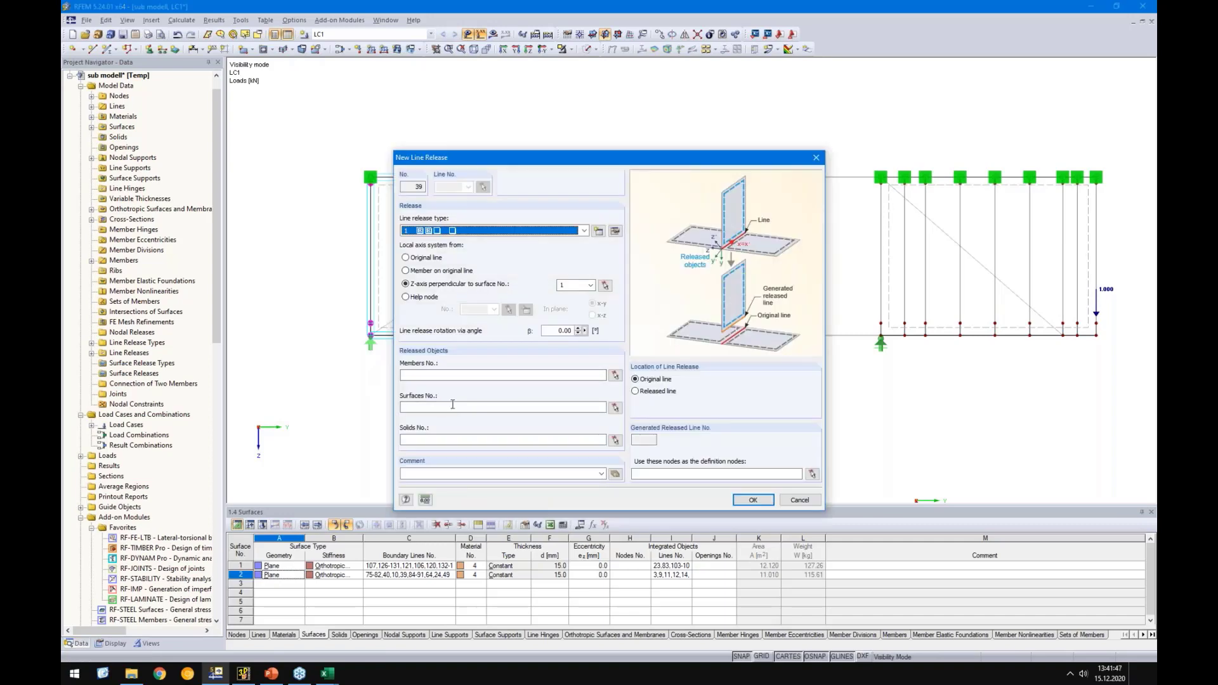
{"action": "left_click", "coordinate": [752, 500]}
{"action": "left_click_drag", "start_coordinate": [831, 137], "coordinate": [1109, 373]}
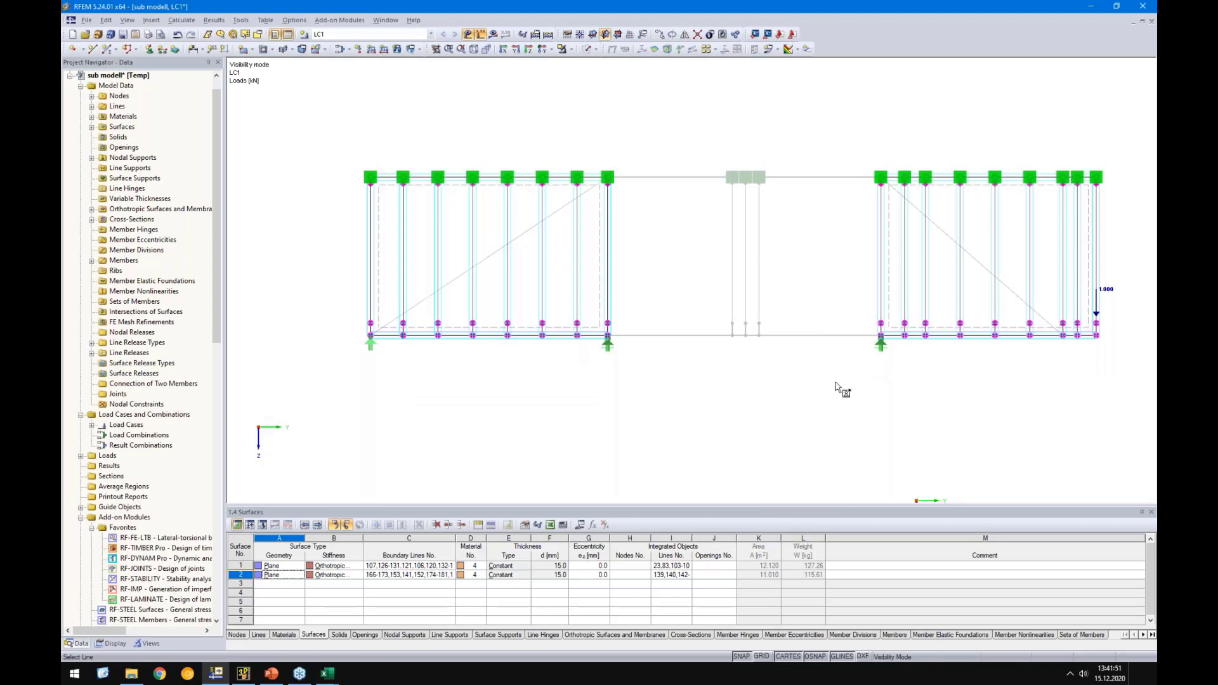
Calculate LC1 with the line releases, examine the uZ deformation of the right wall panel, and hide the results
{"action": "left_click", "coordinate": [494, 36]}
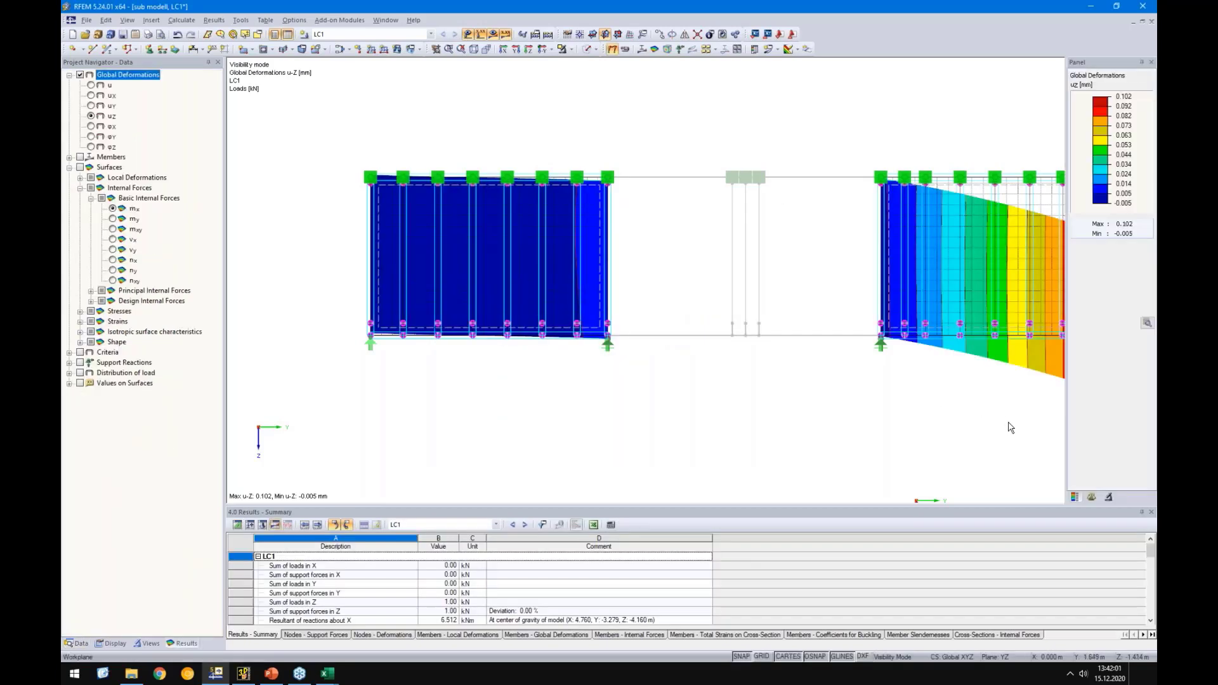
{"action": "middle_click_drag", "start_coordinate": [908, 416], "coordinate": [793, 399]}
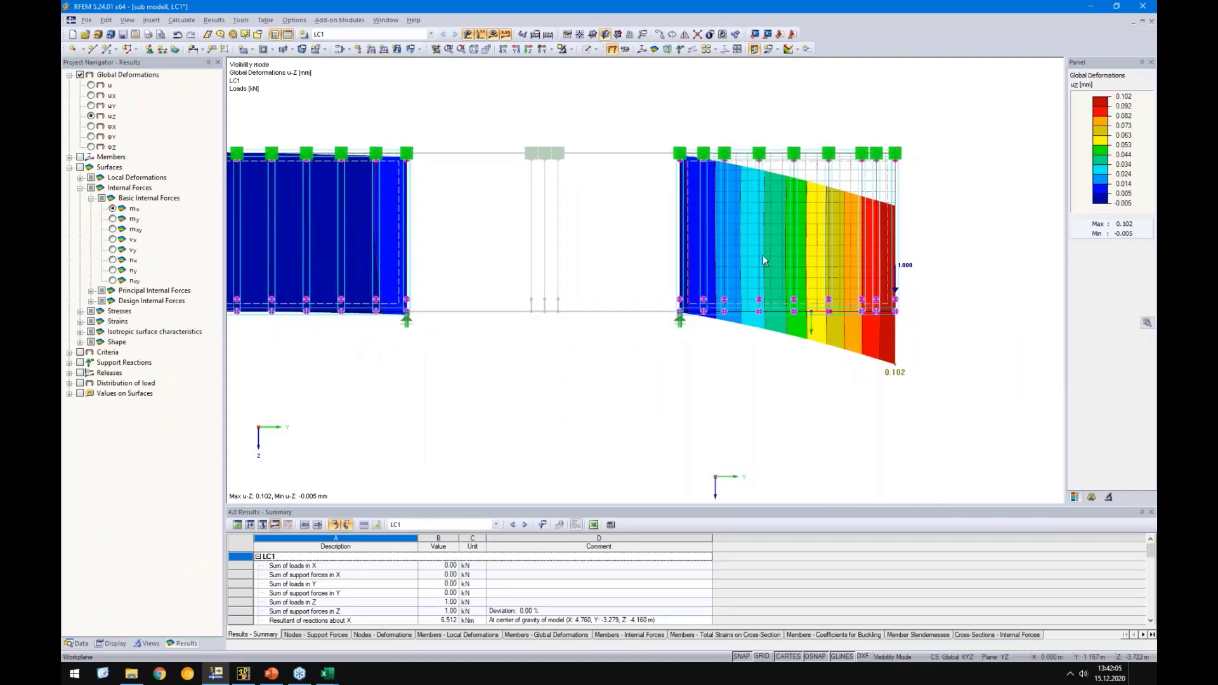
{"action": "left_click", "coordinate": [492, 36]}
Cancel the visibility mode to display the whole wall frame
{"action": "left_click", "coordinate": [554, 53]}
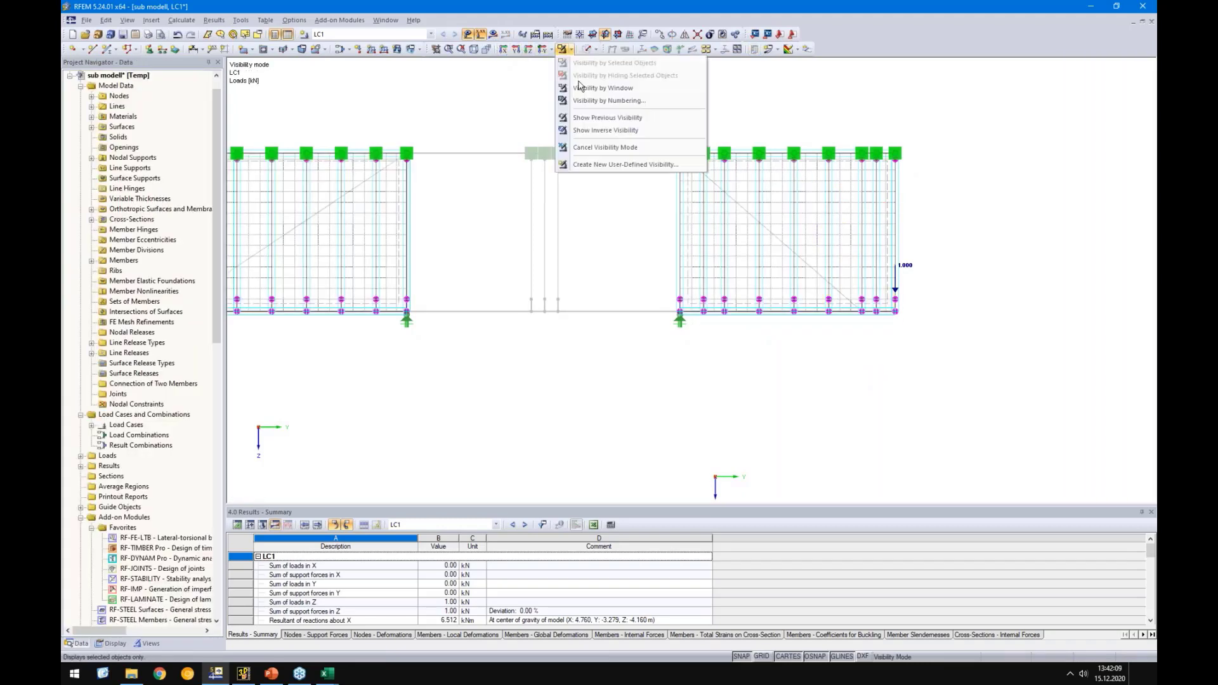
{"action": "left_click", "coordinate": [609, 126]}
{"action": "middle_click_drag", "start_coordinate": [622, 223], "coordinate": [693, 231]}
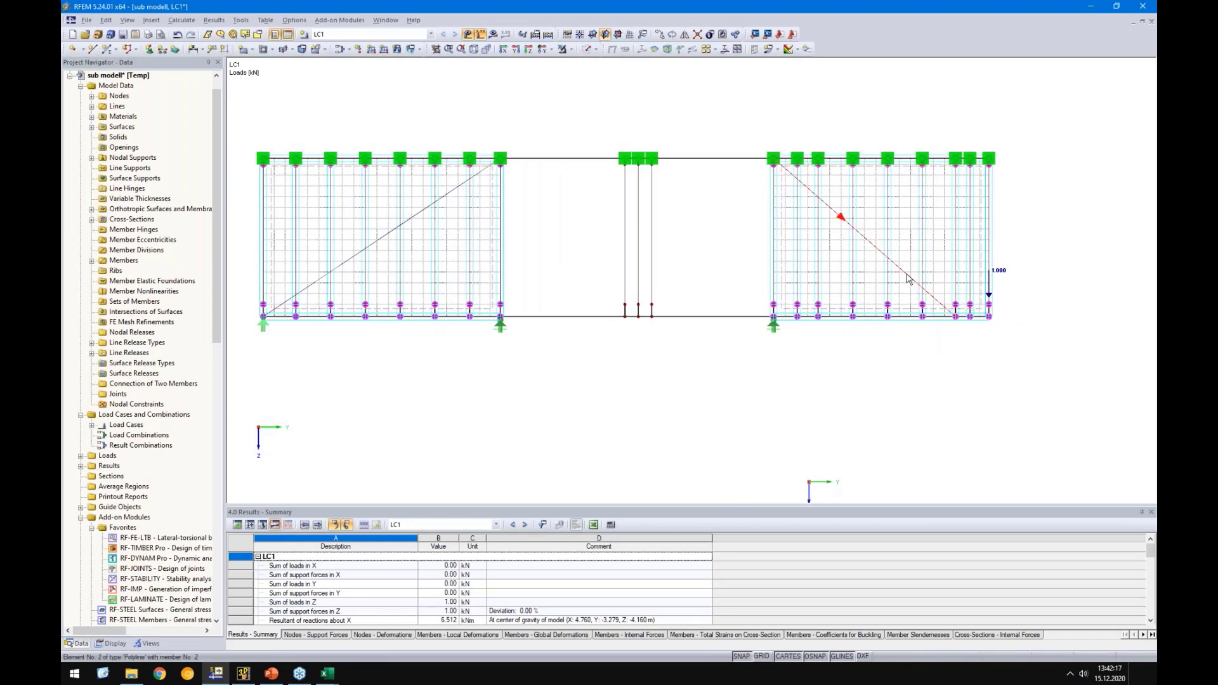
Change both diagonals to member type Beam and open a new member-start hinge with the Global X,Y,Z reference system
{"action": "double_click", "coordinate": [412, 217], "text": "ctrl"}
{"action": "left_click", "coordinate": [637, 233]}
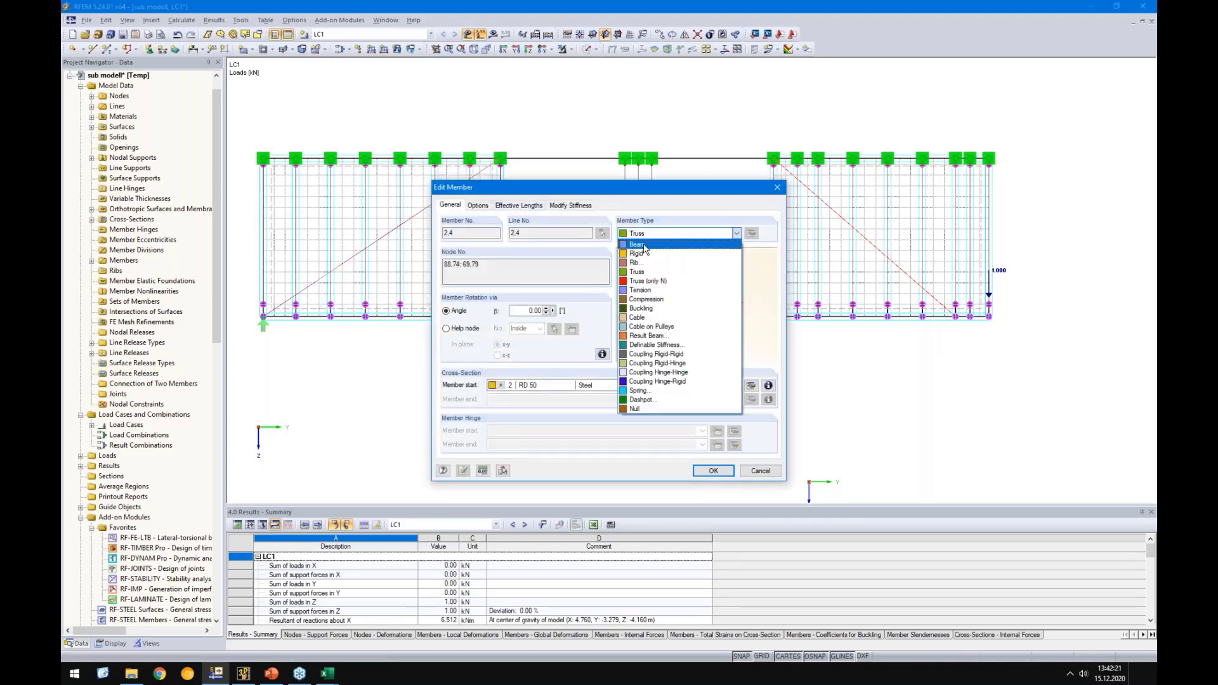
{"action": "left_click", "coordinate": [644, 246]}
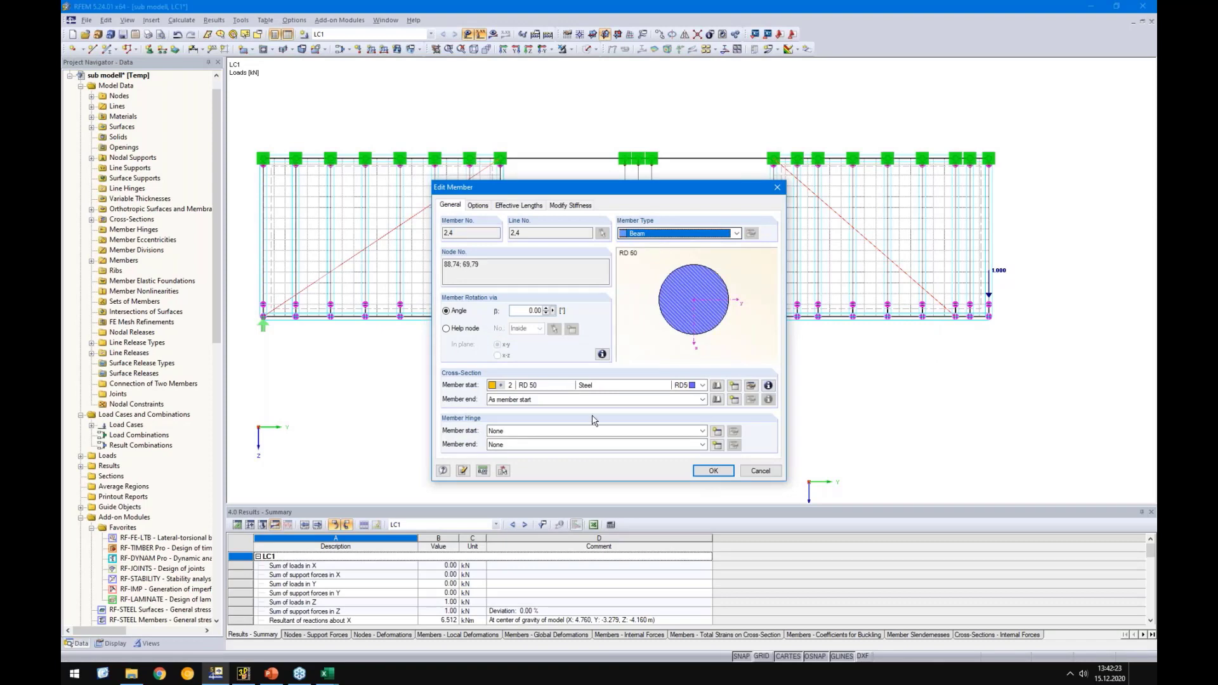
{"action": "left_click", "coordinate": [717, 432]}
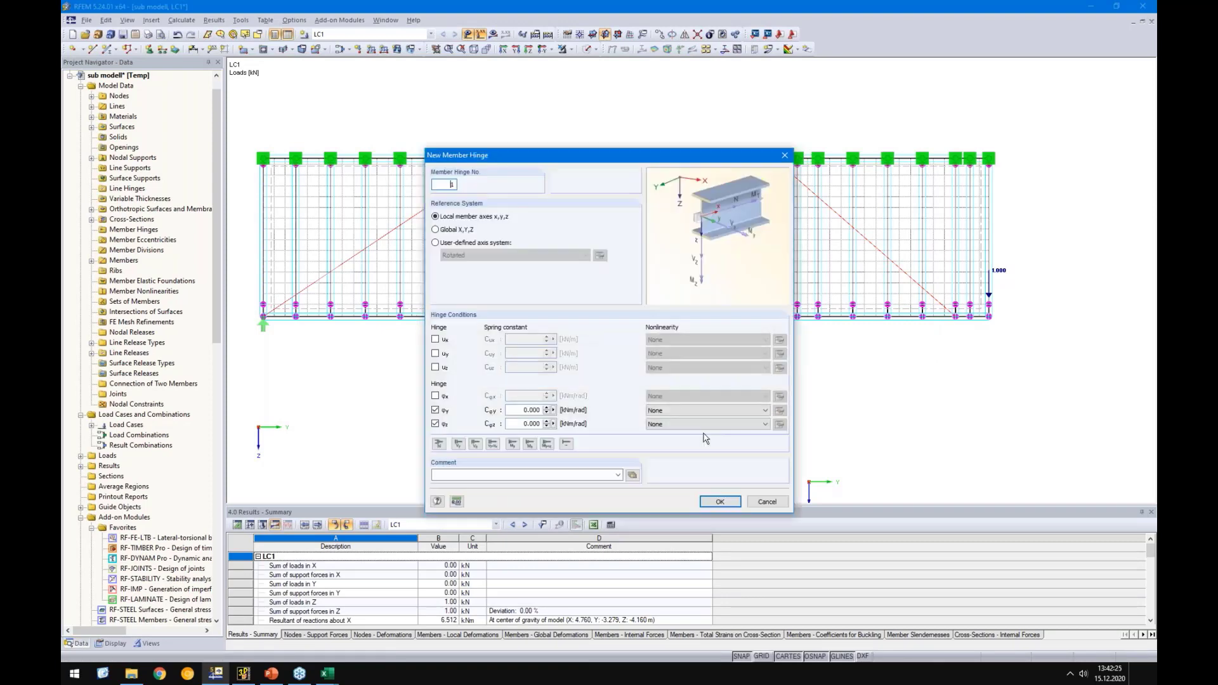
{"action": "left_click", "coordinate": [444, 232]}
Switch to the kser.xlsx workbook in Excel, examine the slip modulus formulas in D5 and F5, and return to the RFEM member hinge dialog
{"action": "left_click", "coordinate": [326, 673]}
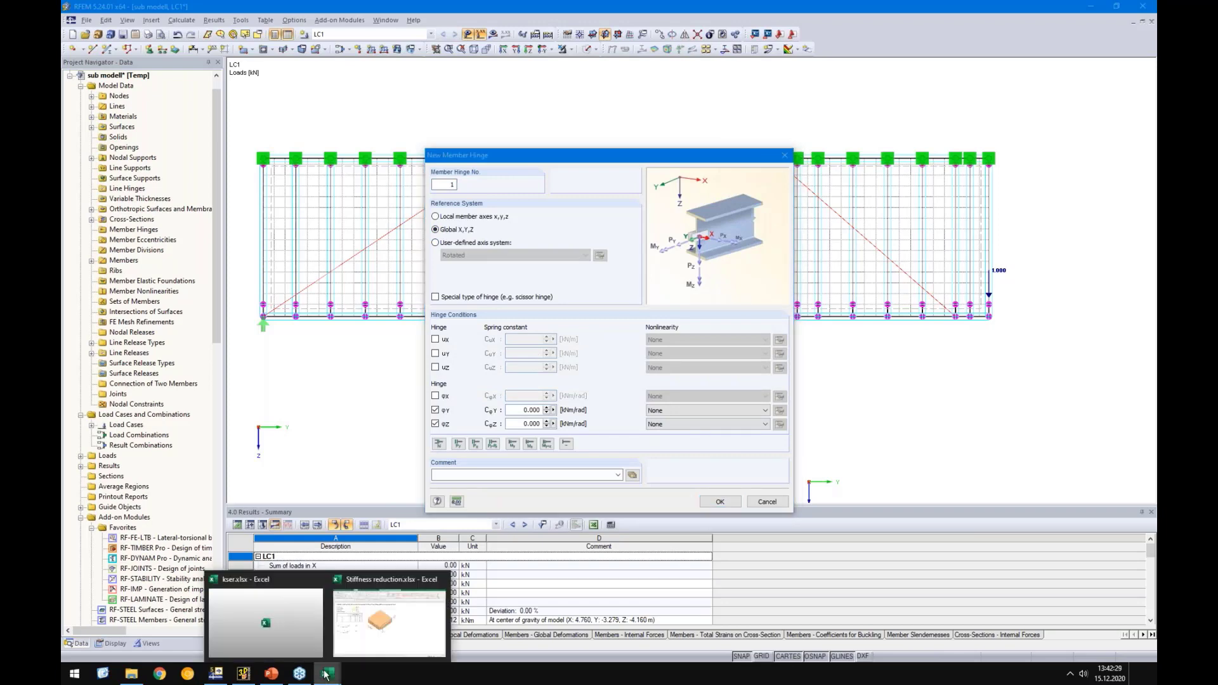
{"action": "left_click", "coordinate": [294, 638]}
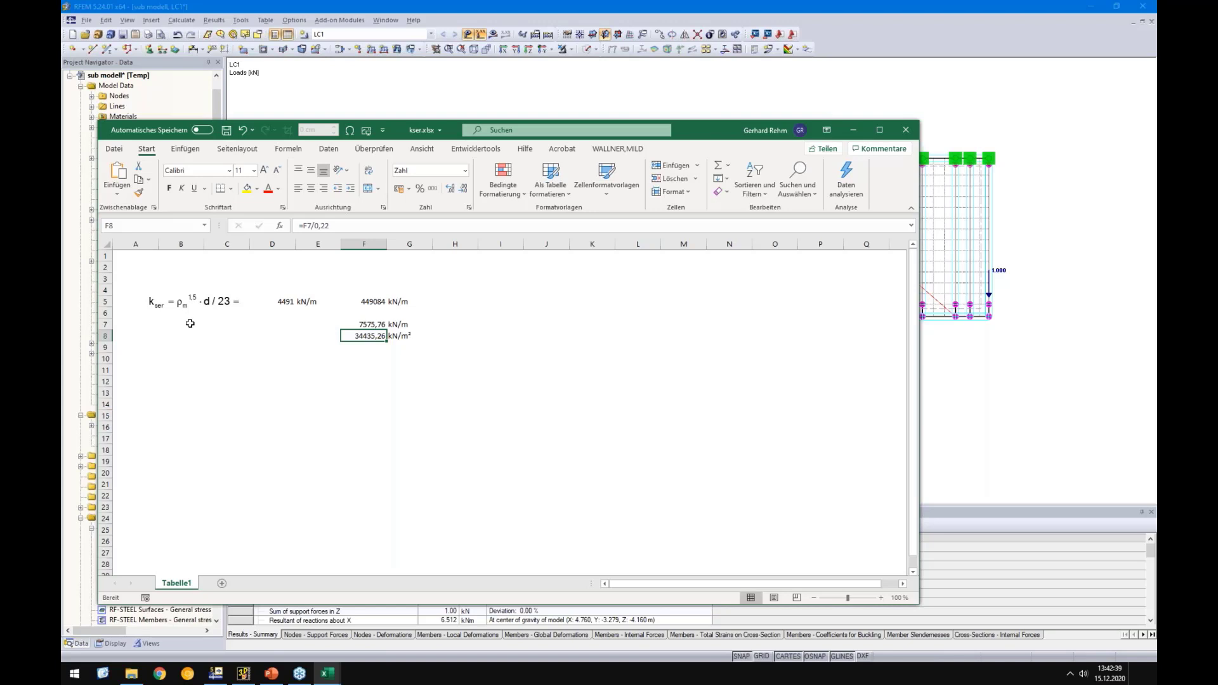
{"action": "left_click", "coordinate": [277, 302]}
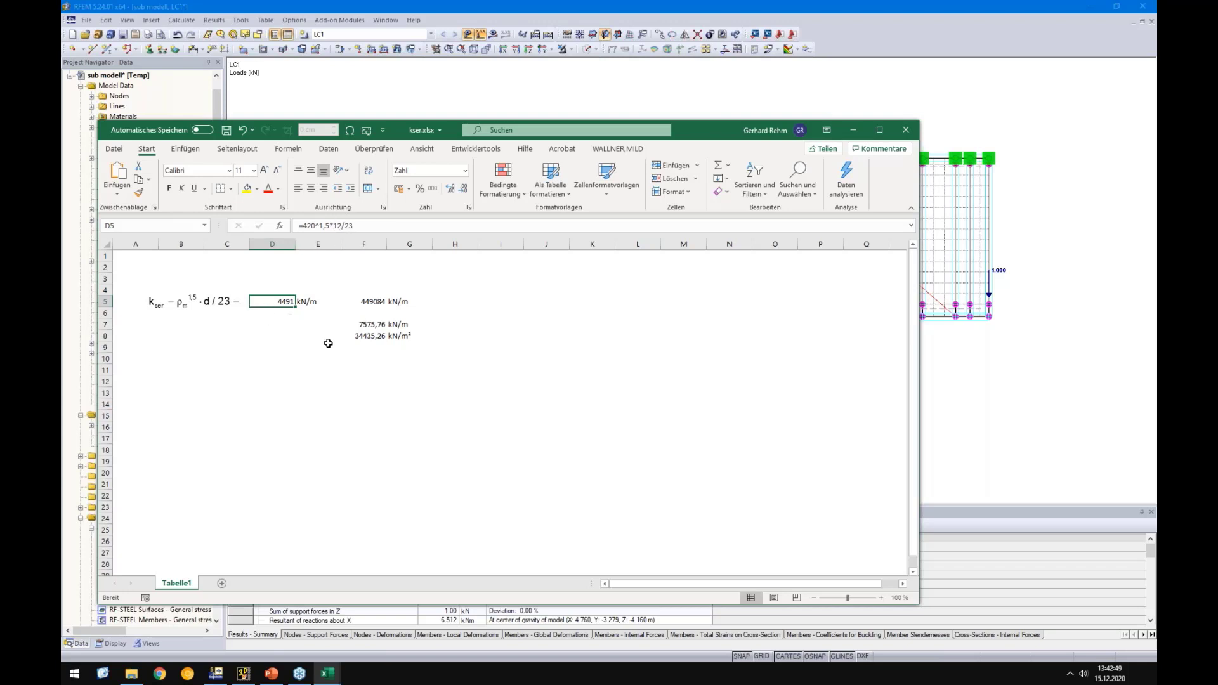
{"action": "left_click", "coordinate": [358, 302]}
{"action": "double_click", "coordinate": [355, 302]}
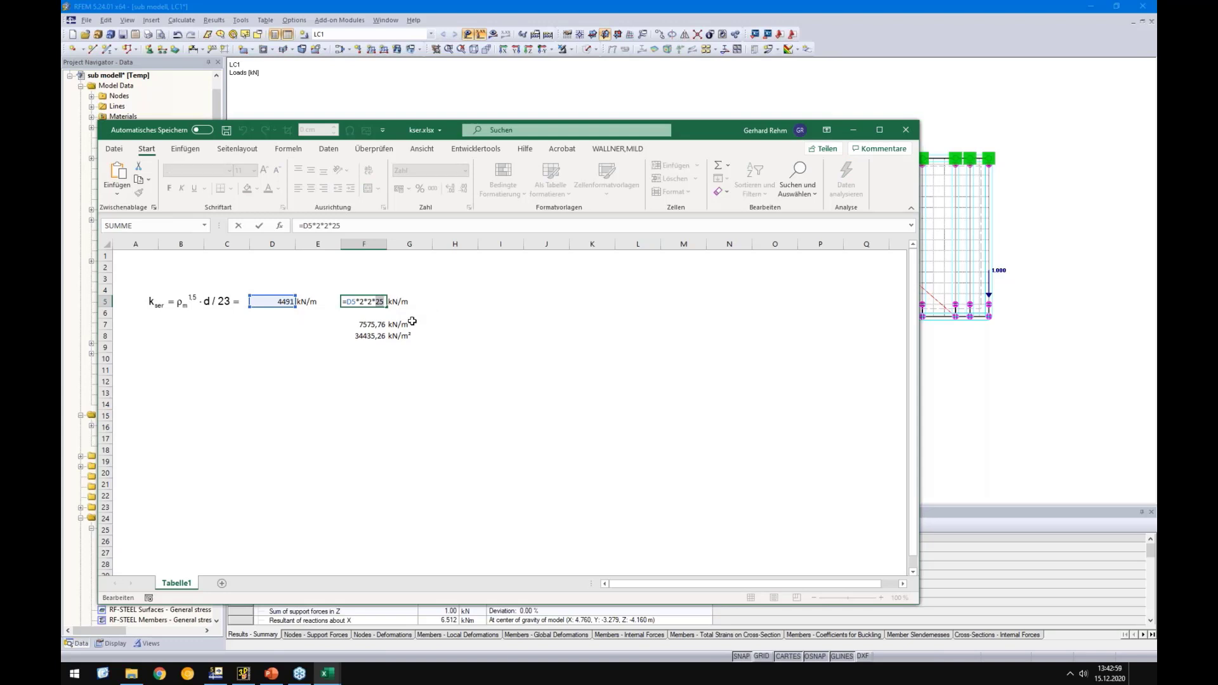
{"action": "key", "text": "Escape"}
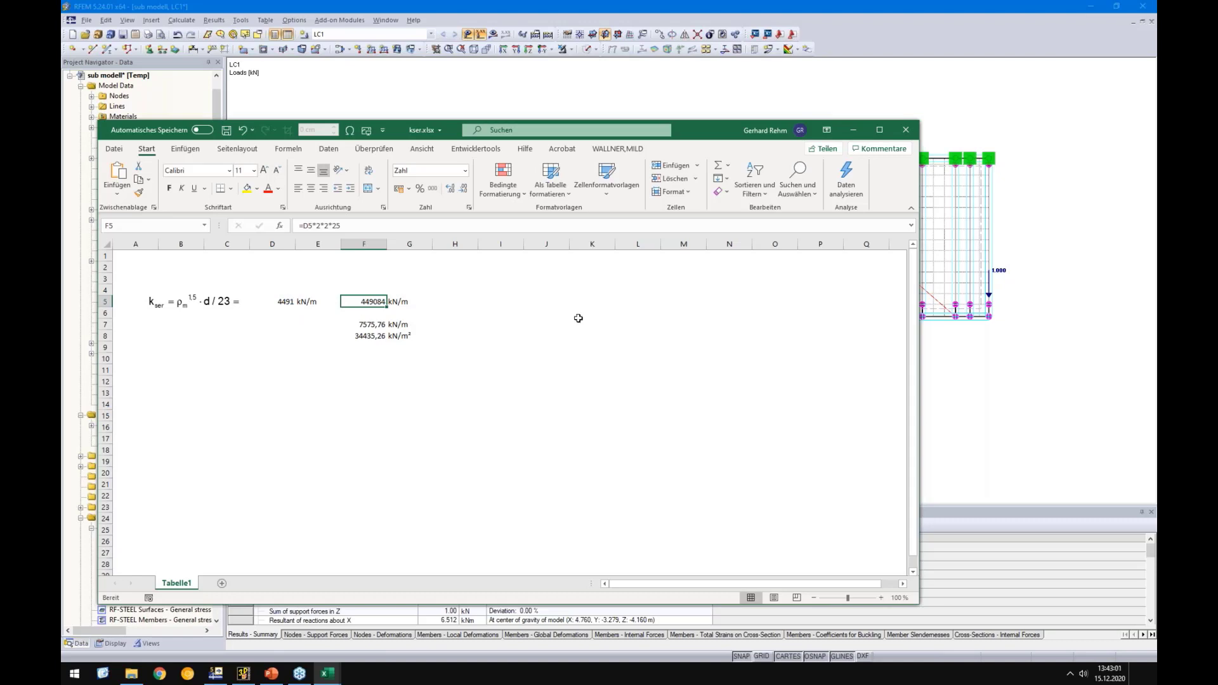
{"action": "left_click", "coordinate": [977, 444]}
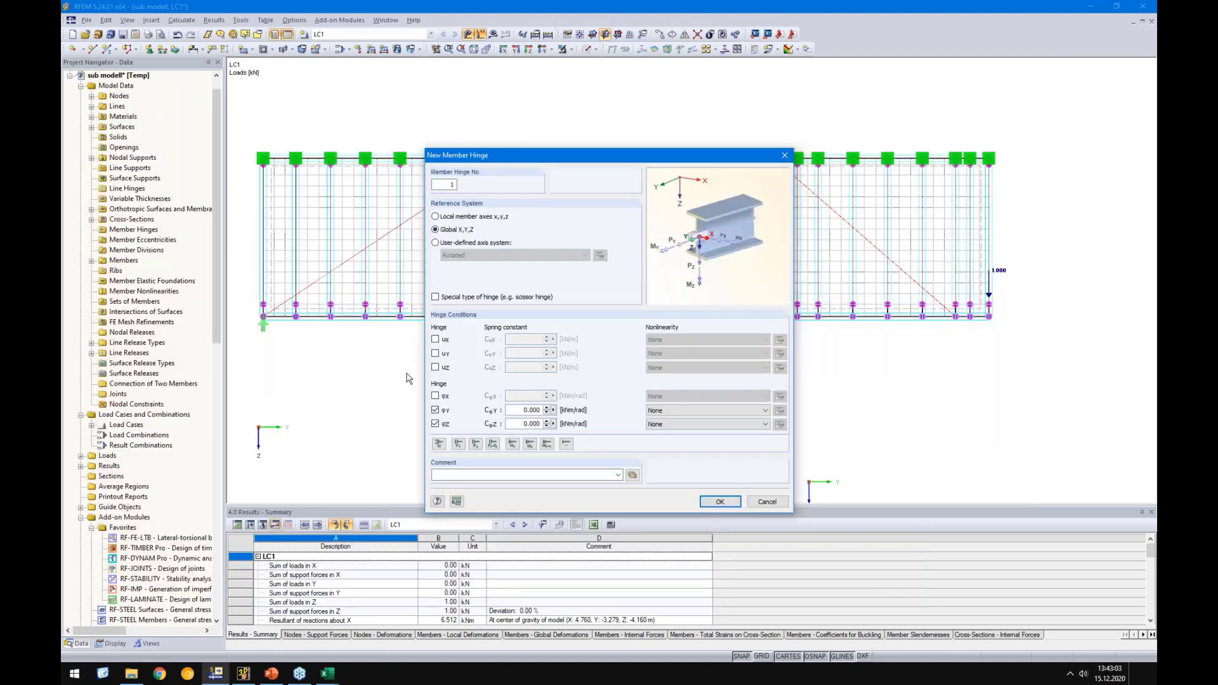
{"action": "left_click", "coordinate": [436, 340]}
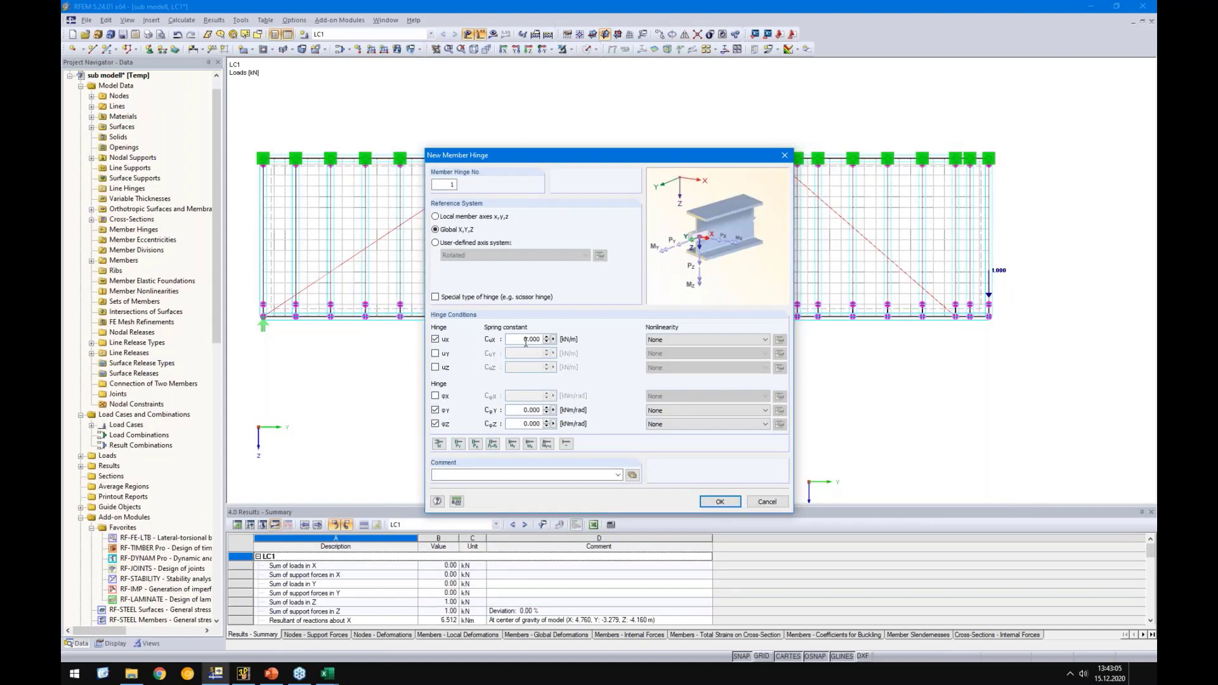
{"action": "double_click", "coordinate": [524, 342]}
{"action": "left_click", "coordinate": [436, 340]}
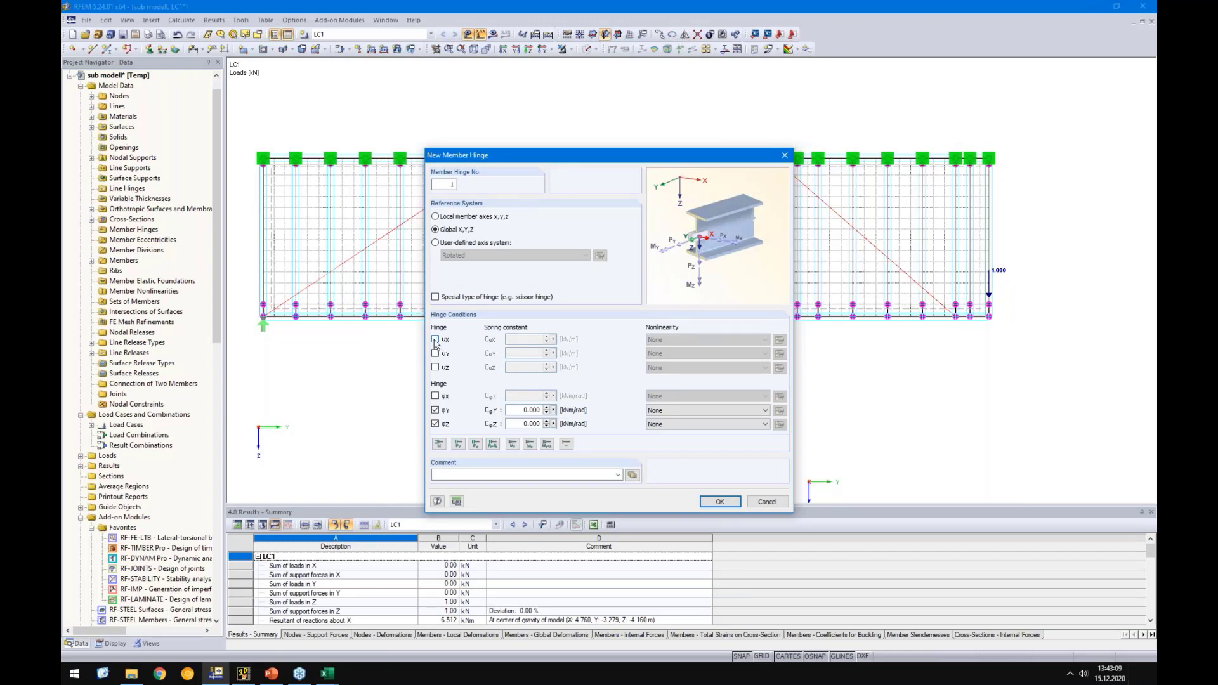
Release uY and uZ with 450000 kN/m springs and all three rotations with 1 kNm/rad springs in the new member hinge
{"action": "left_click", "coordinate": [435, 353]}
{"action": "left_click", "coordinate": [435, 367]}
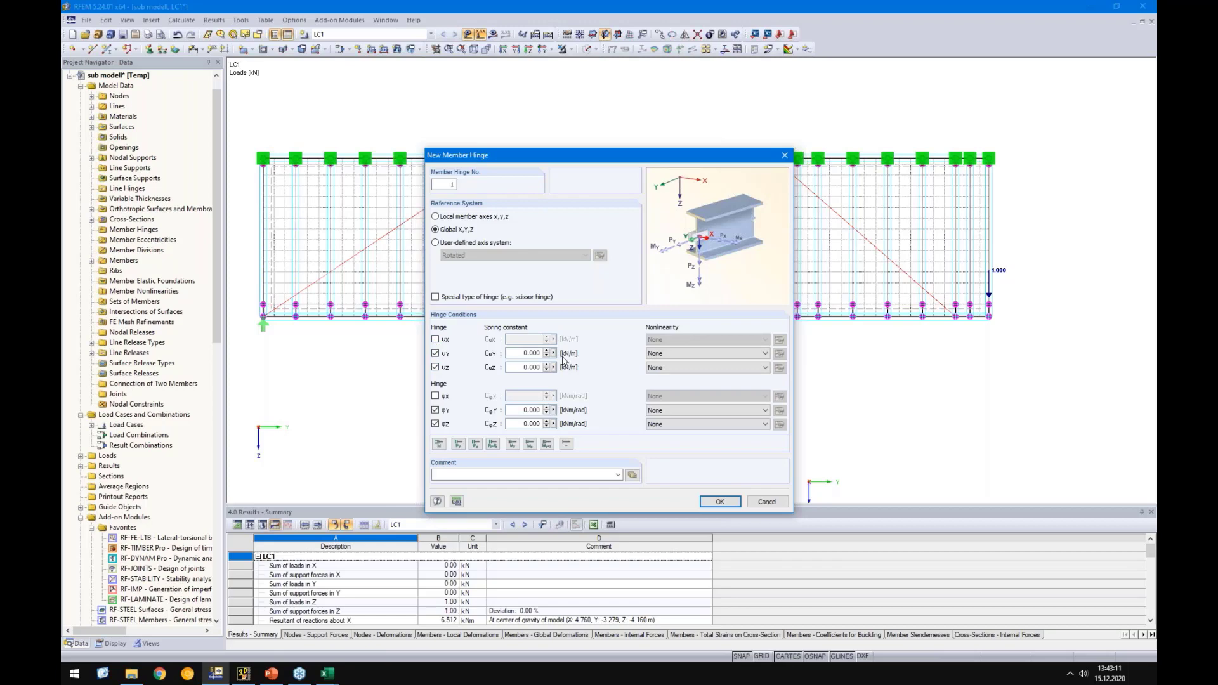
{"action": "double_click", "coordinate": [516, 357]}
{"action": "type", "text": "45000"}
{"action": "double_click", "coordinate": [522, 370]}
{"action": "type", "text": "45"}
{"action": "left_click", "coordinate": [437, 397]}
{"action": "mouse_move", "coordinate": [523, 398]}
{"action": "left_mouse_down"}
{"action": "mouse_move", "coordinate": [584, 400]}
{"action": "mouse_move", "coordinate": [543, 412]}
{"action": "left_mouse_up"}
{"action": "type", "text": "11"}
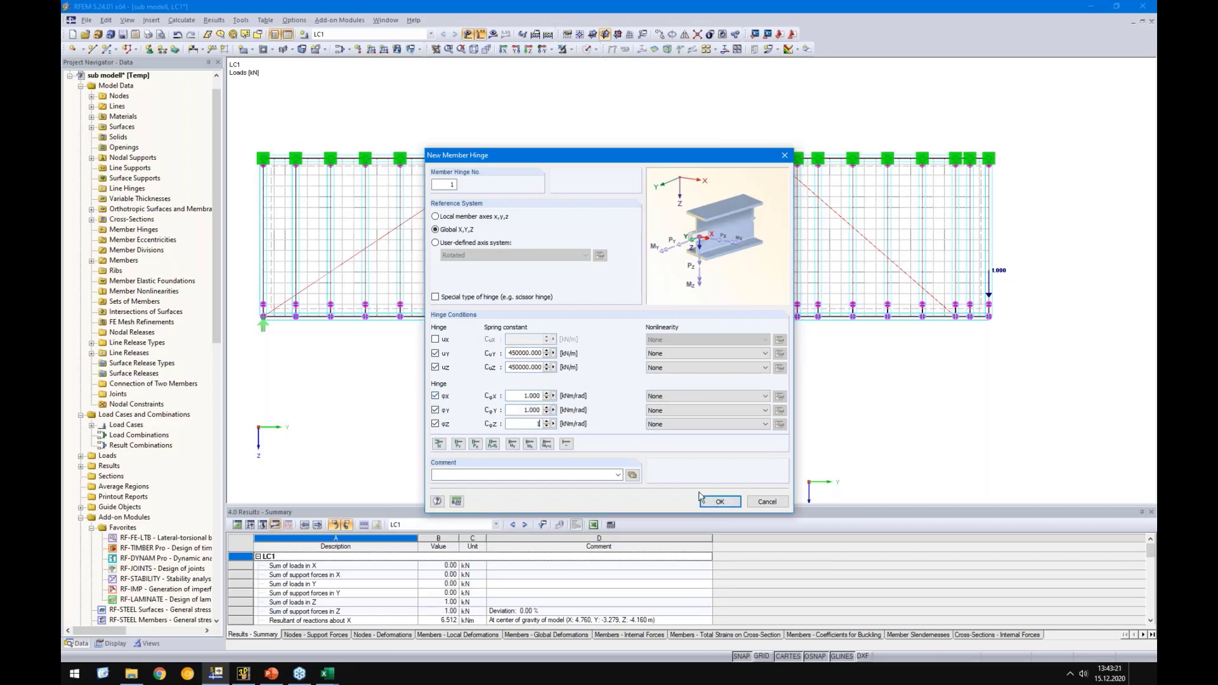
{"action": "left_click", "coordinate": [704, 499]}
Assign member hinge 1 to the start and end of both diagonals and calculate LC1
{"action": "left_click", "coordinate": [704, 470]}
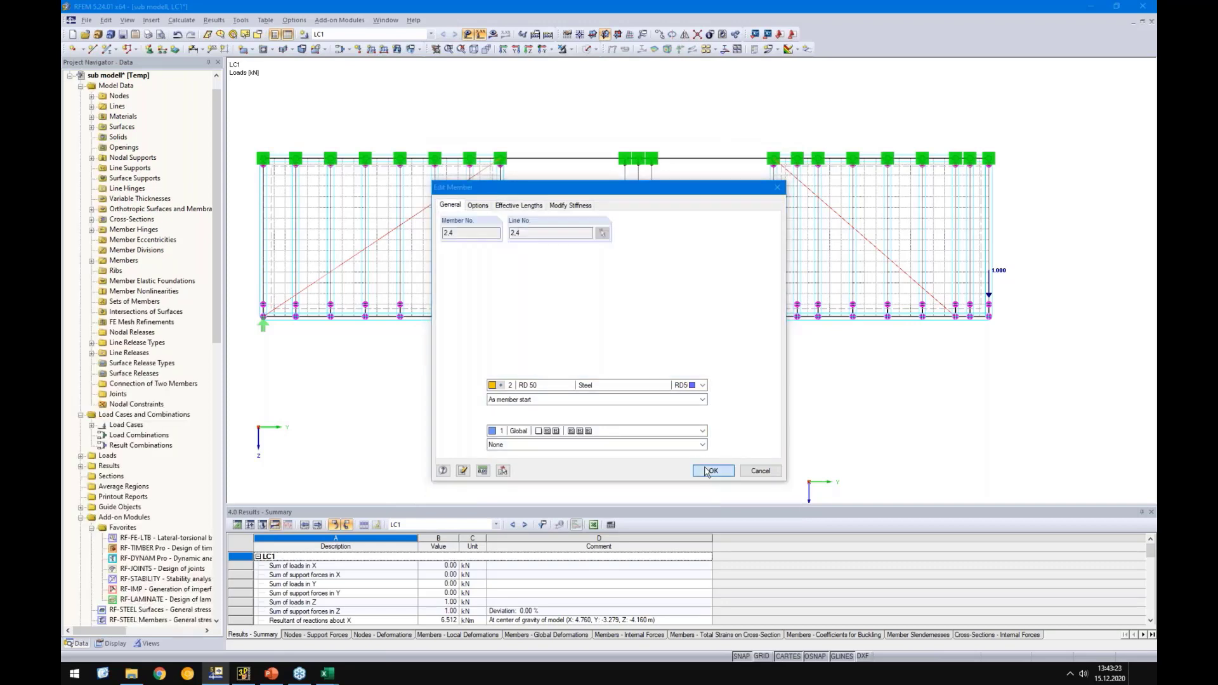
{"action": "left_click", "coordinate": [602, 359]}
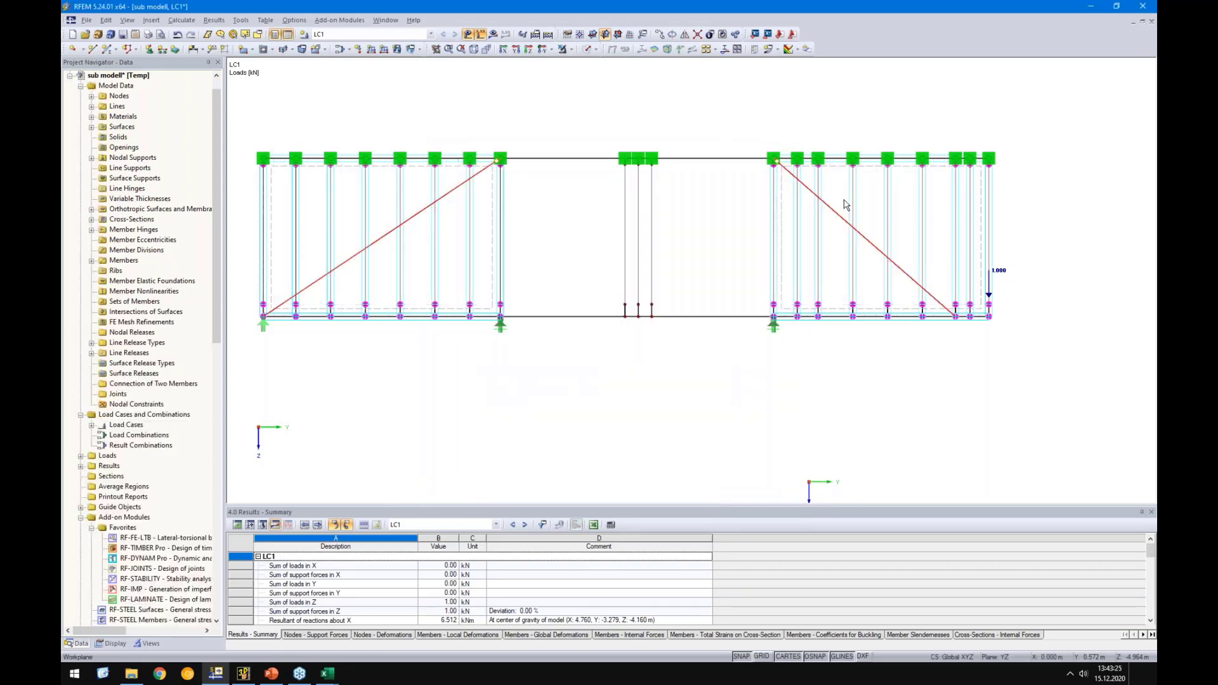
{"action": "double_click", "coordinate": [836, 214]}
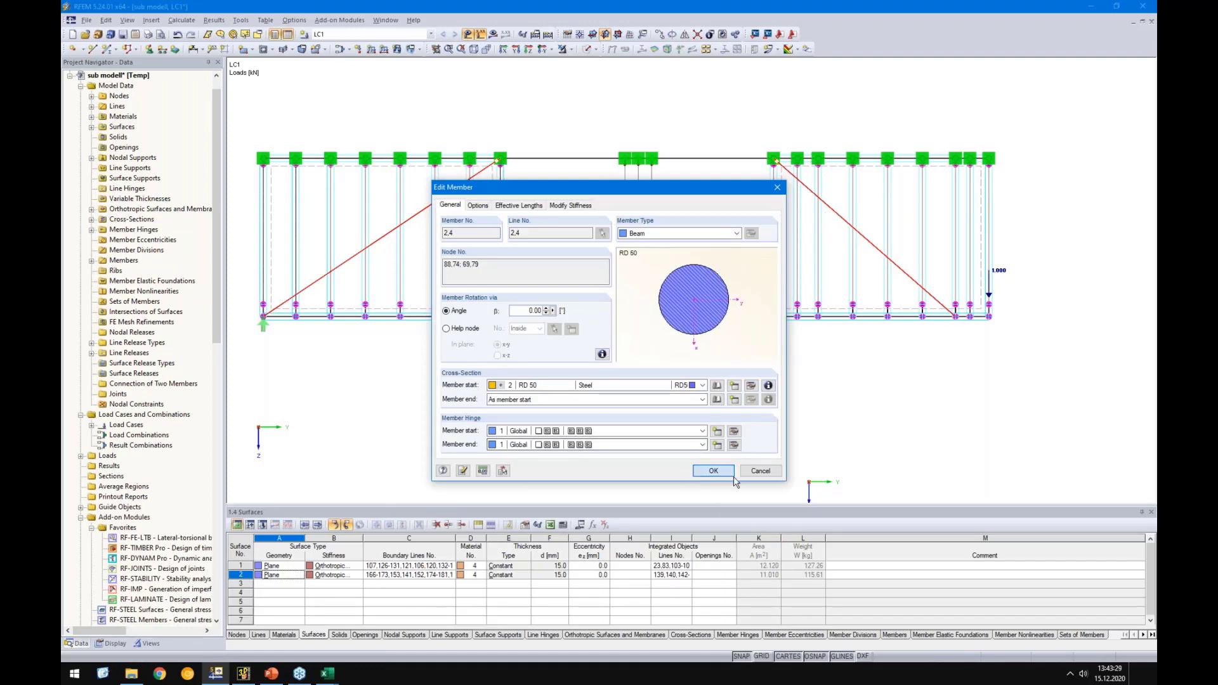
{"action": "left_click", "coordinate": [713, 470]}
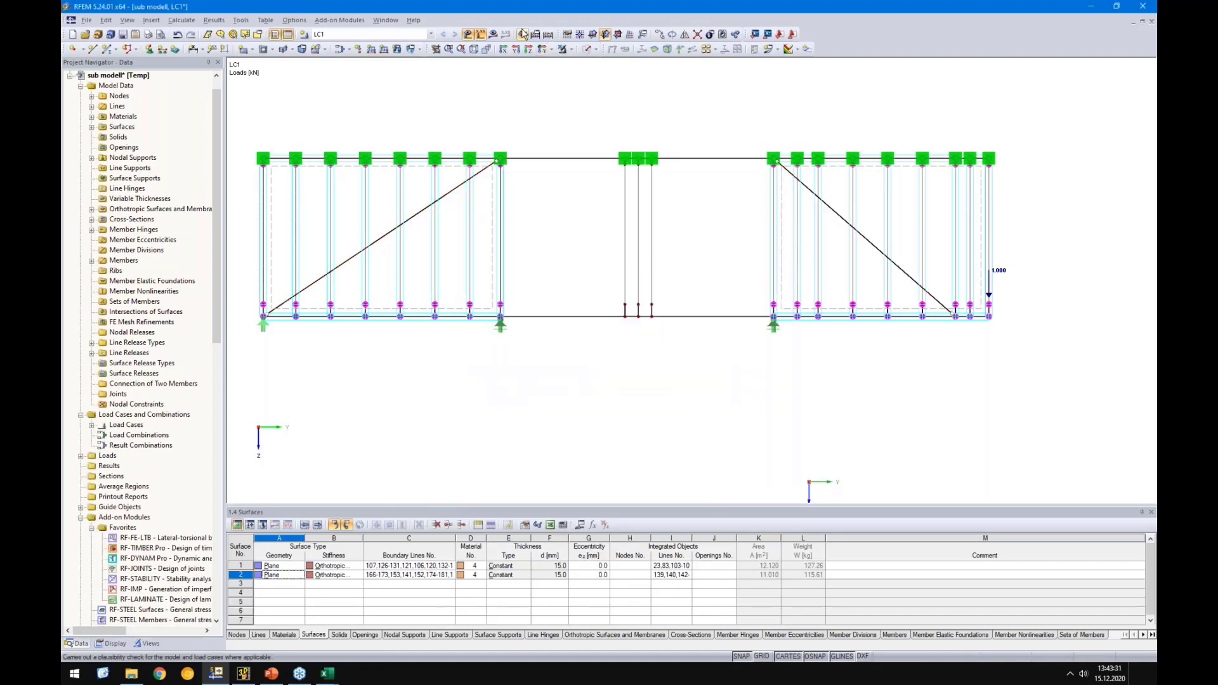
{"action": "left_click", "coordinate": [493, 34]}
{"action": "left_click", "coordinate": [589, 353]}
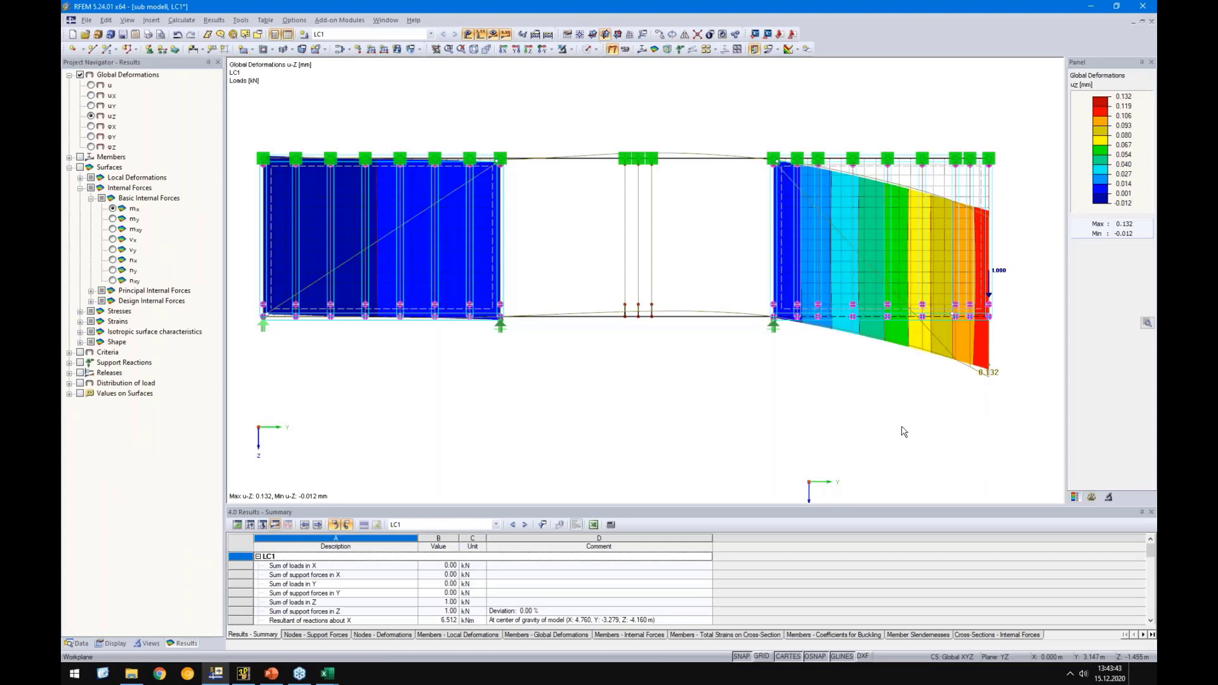
Switch to the kser.xlsx workbook in Excel and examine the stiffness formula in cell F7
{"action": "left_click", "coordinate": [328, 673]}
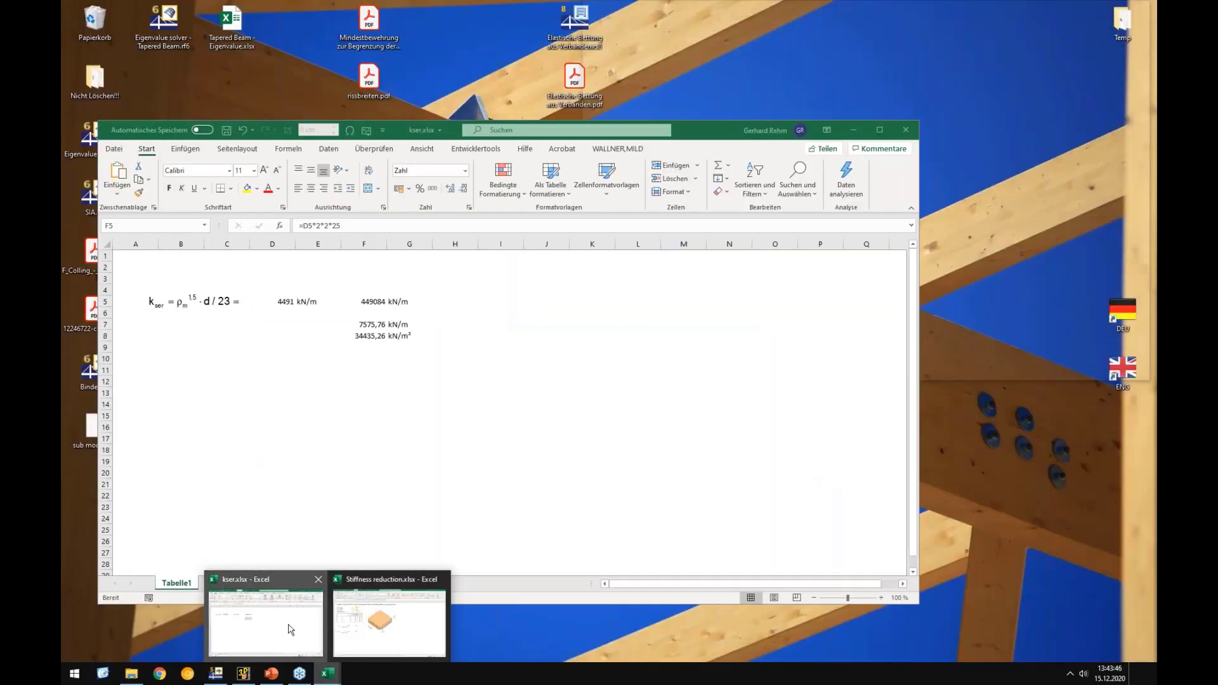
{"action": "left_click", "coordinate": [291, 629]}
{"action": "left_click", "coordinate": [363, 301]}
{"action": "left_click", "coordinate": [366, 325]}
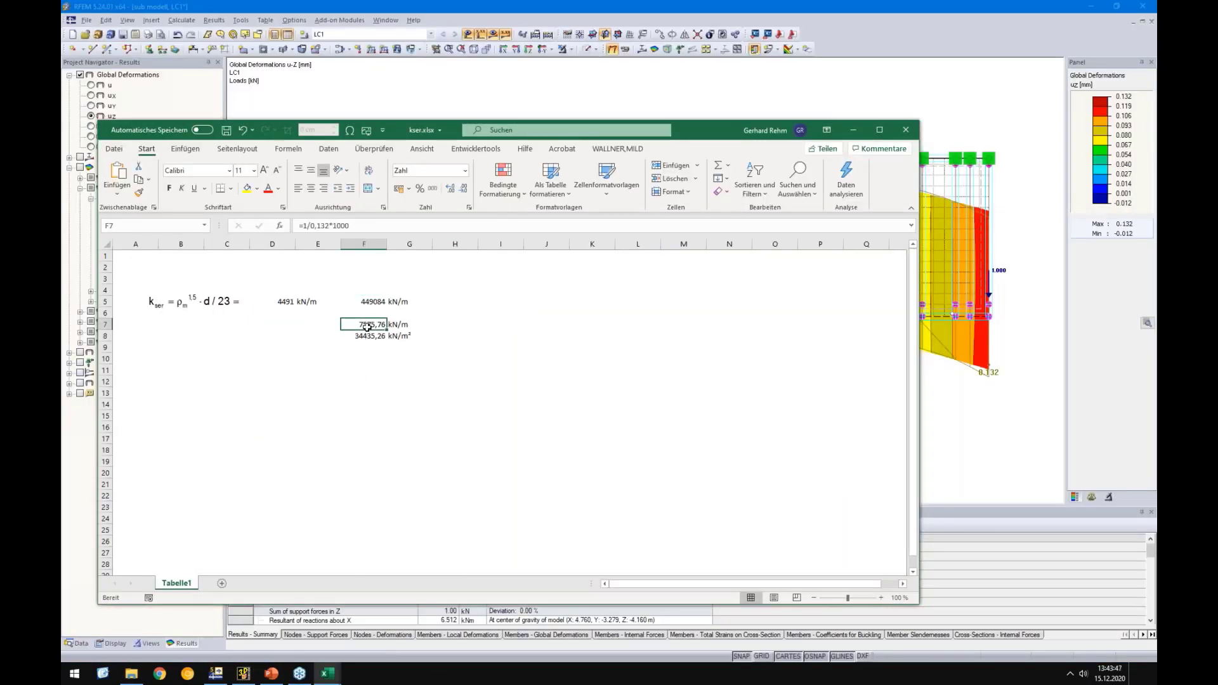
{"action": "left_click", "coordinate": [302, 226]}
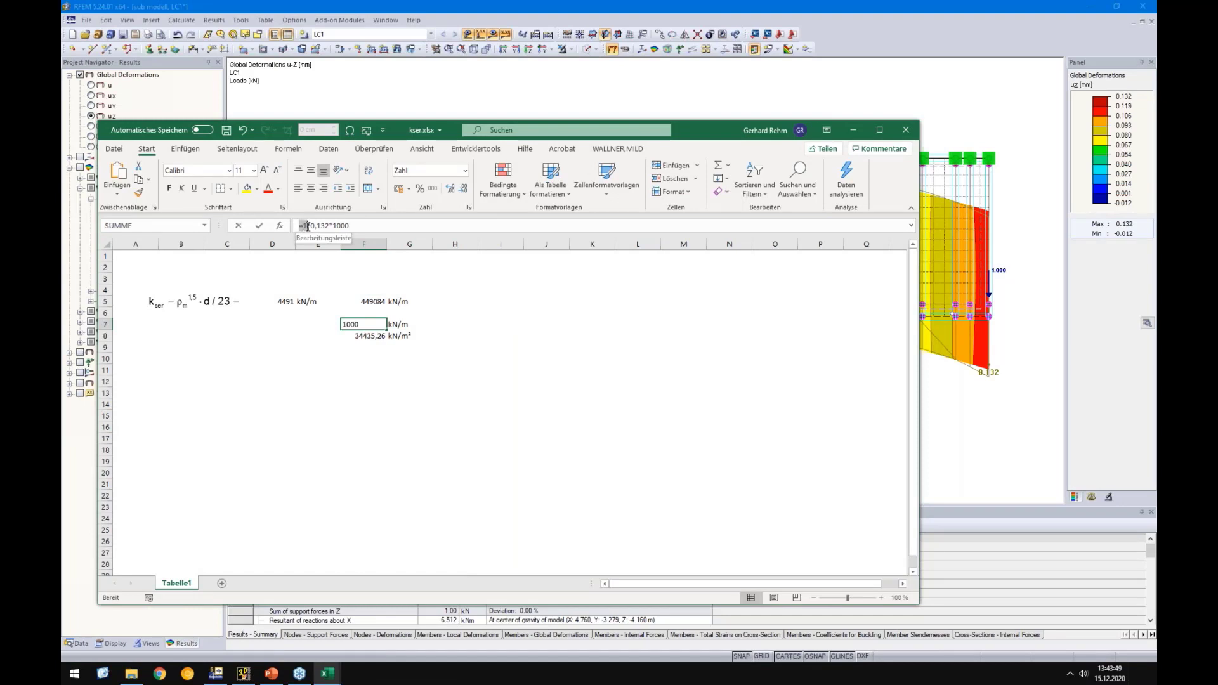
{"action": "left_click_drag", "start_coordinate": [307, 226], "coordinate": [328, 225]}
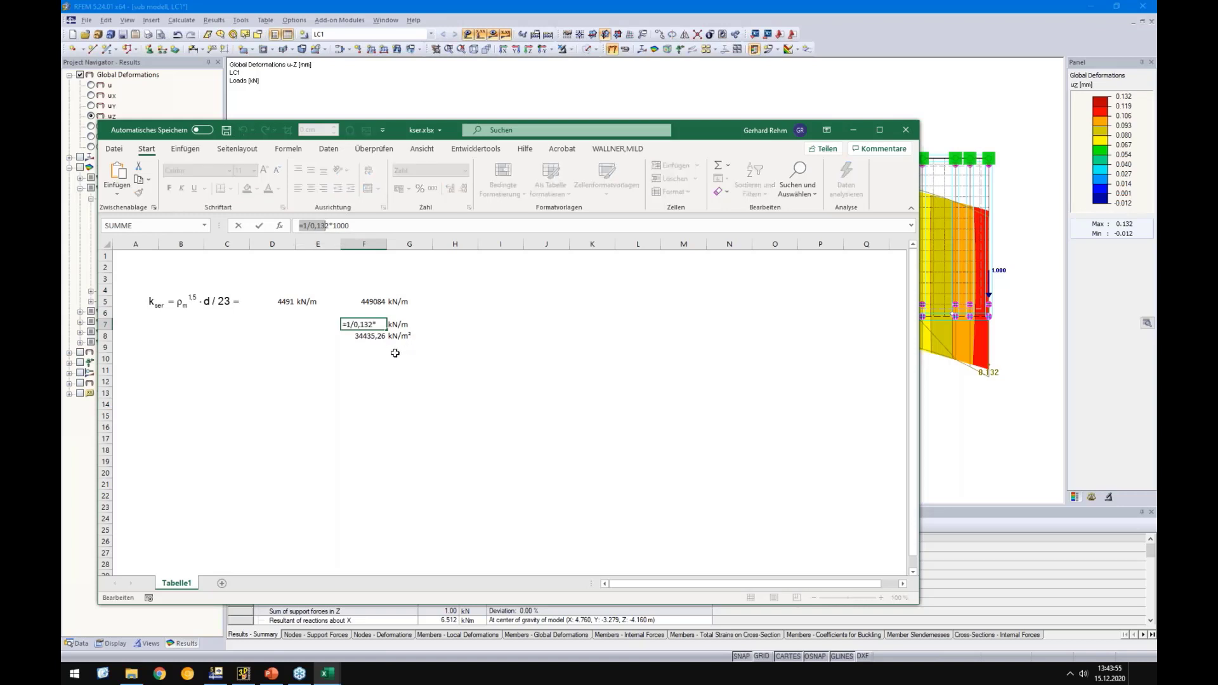
{"action": "key", "text": "Escape"}
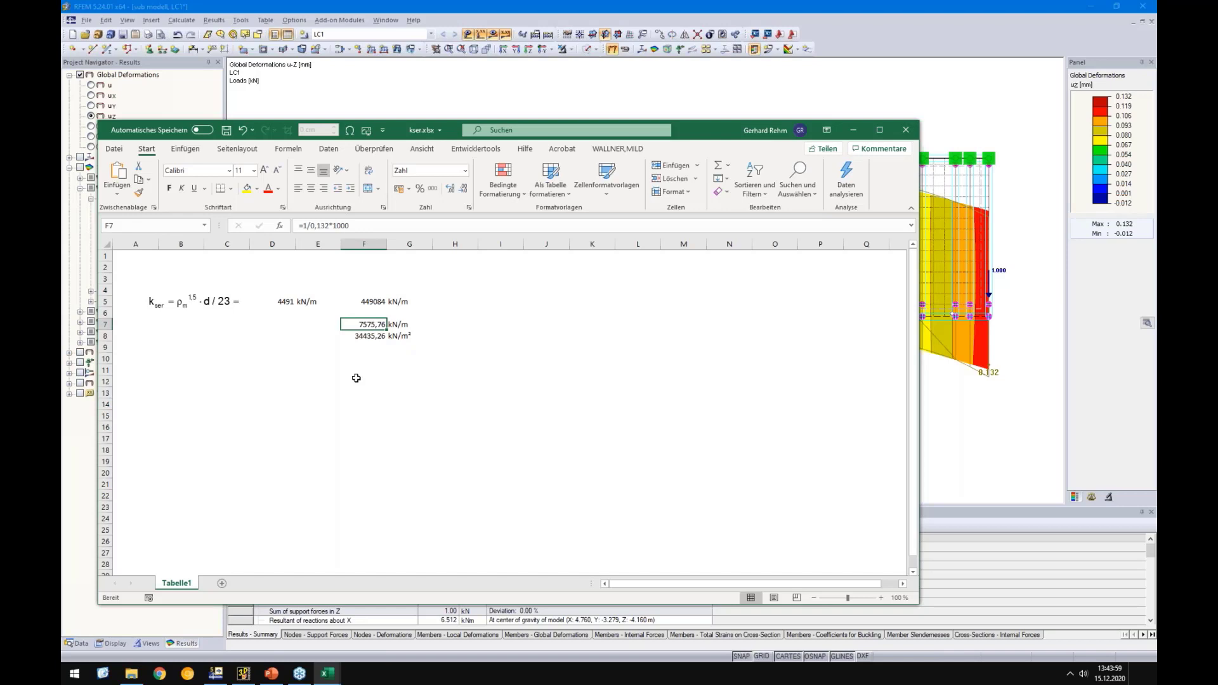
Examine the formula in cell F8, copy the cell, and return to RFEM
{"action": "left_click", "coordinate": [364, 337]}
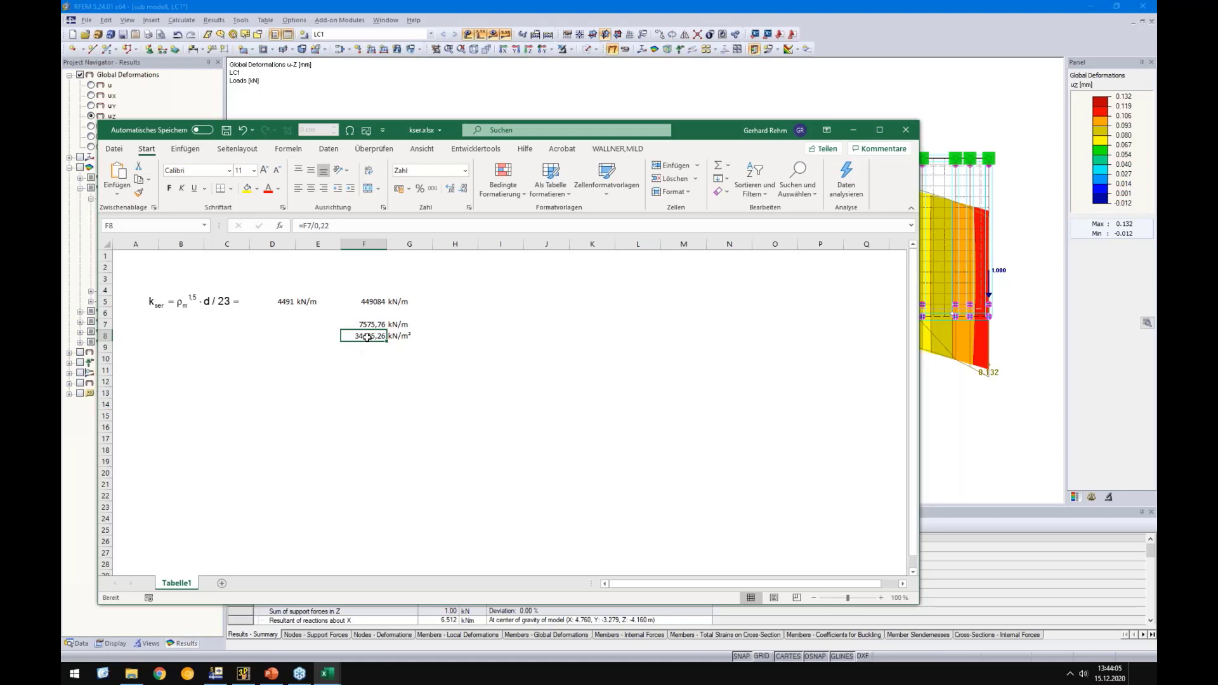
{"action": "left_click_drag", "start_coordinate": [315, 226], "coordinate": [342, 227]}
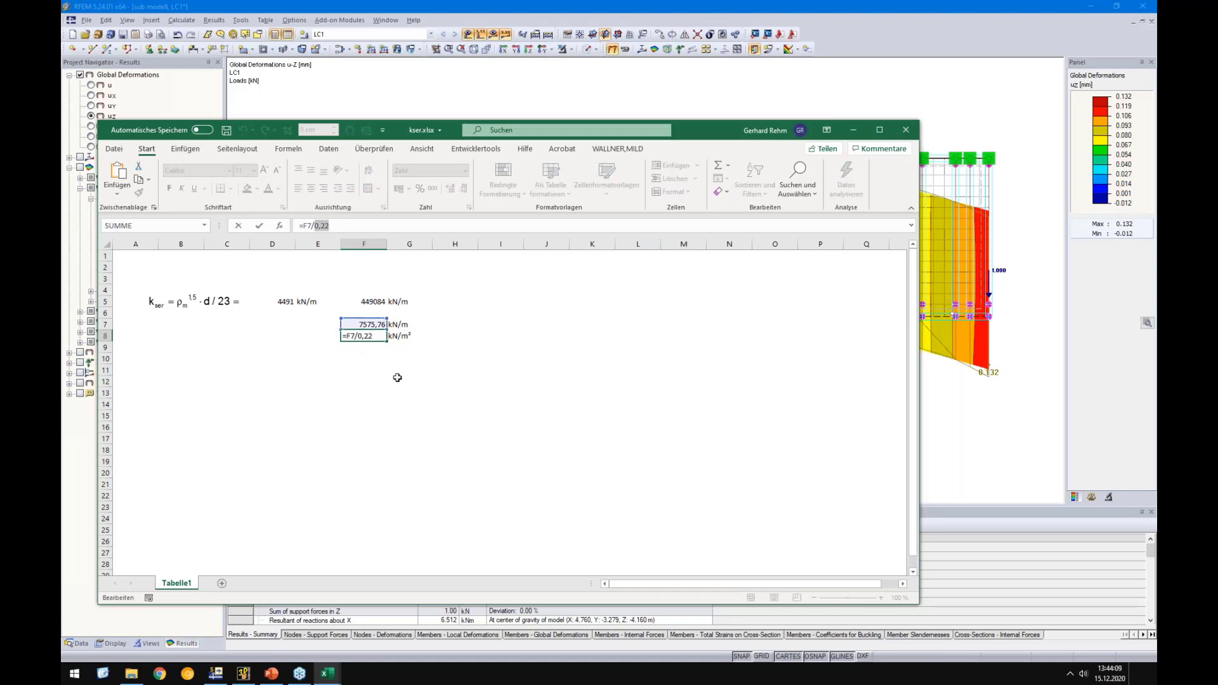
{"action": "key", "text": "Return"}
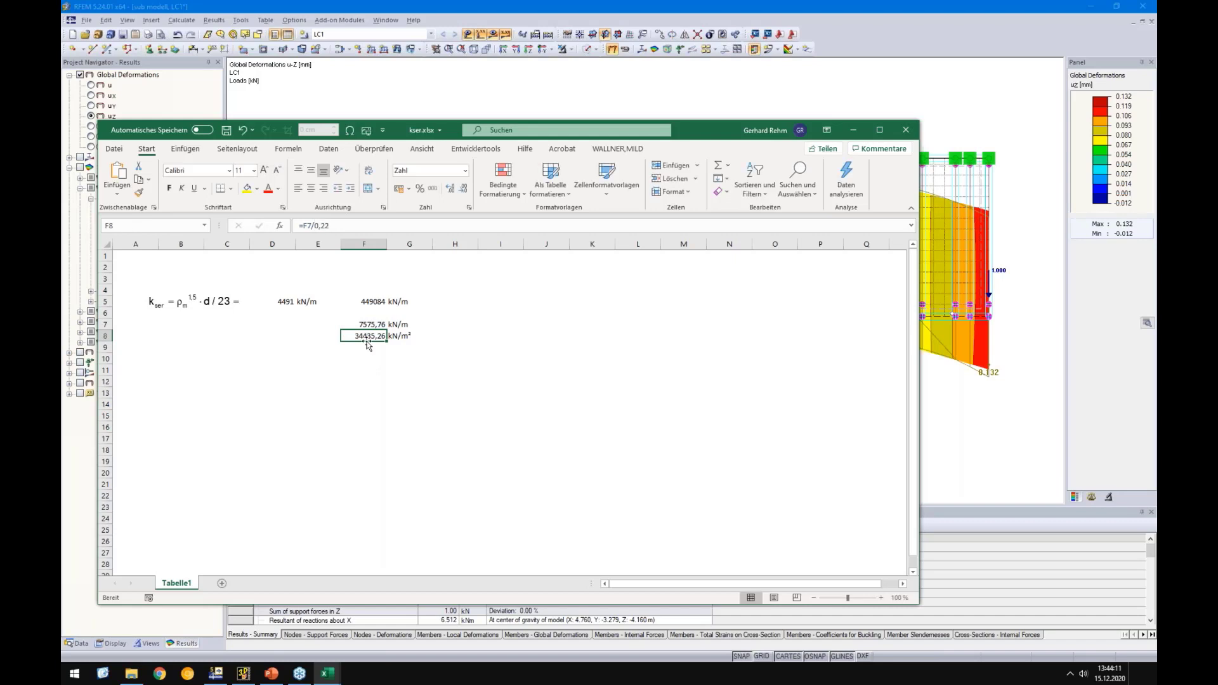
{"action": "key", "text": "ctrl+c"}
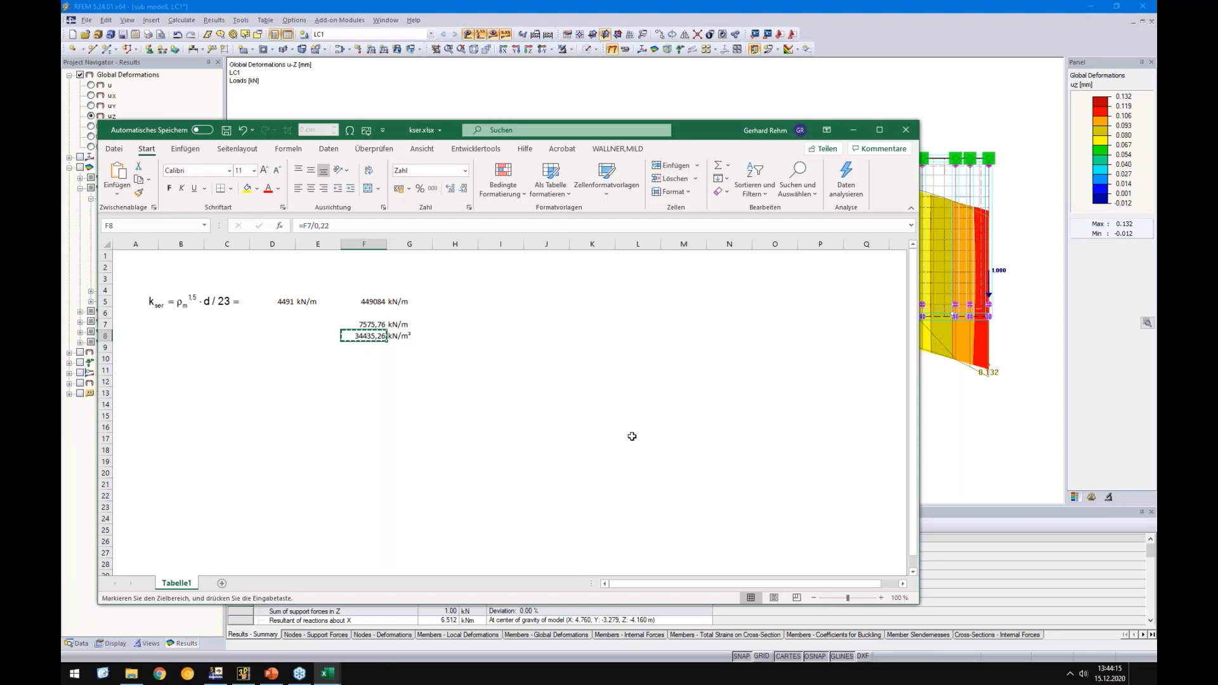
{"action": "left_click", "coordinate": [956, 413]}
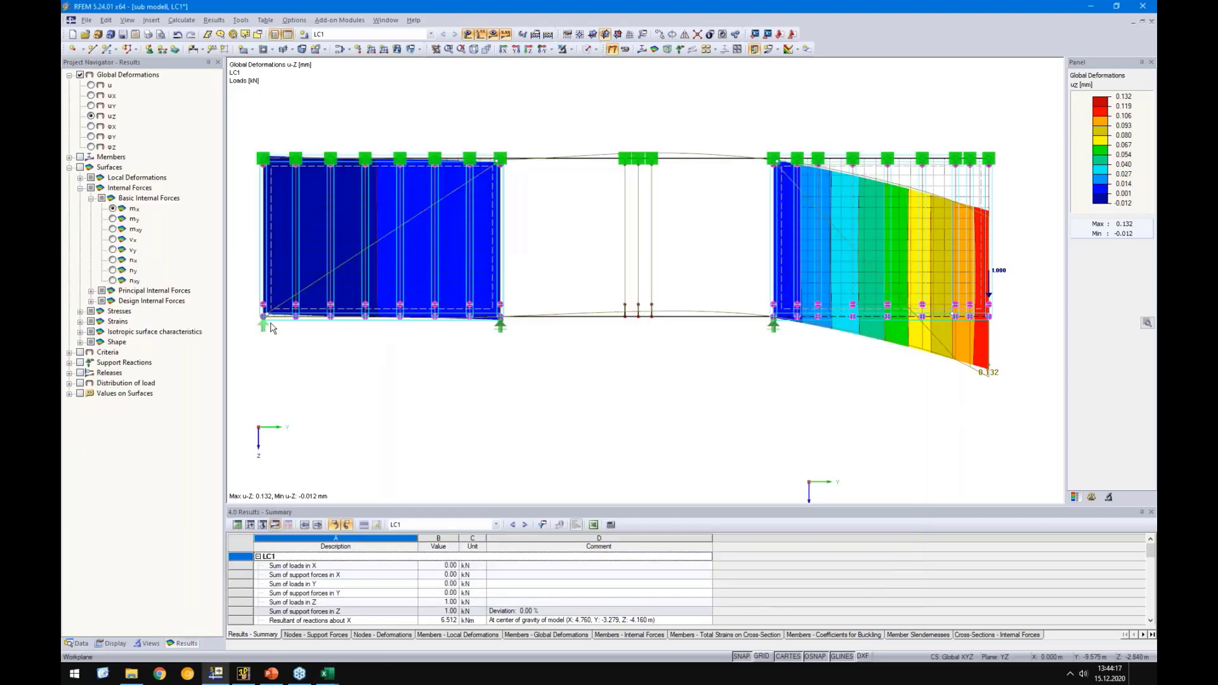
Minimise the sub modell window and show the CAD model maximised
{"action": "left_click", "coordinate": [1132, 22]}
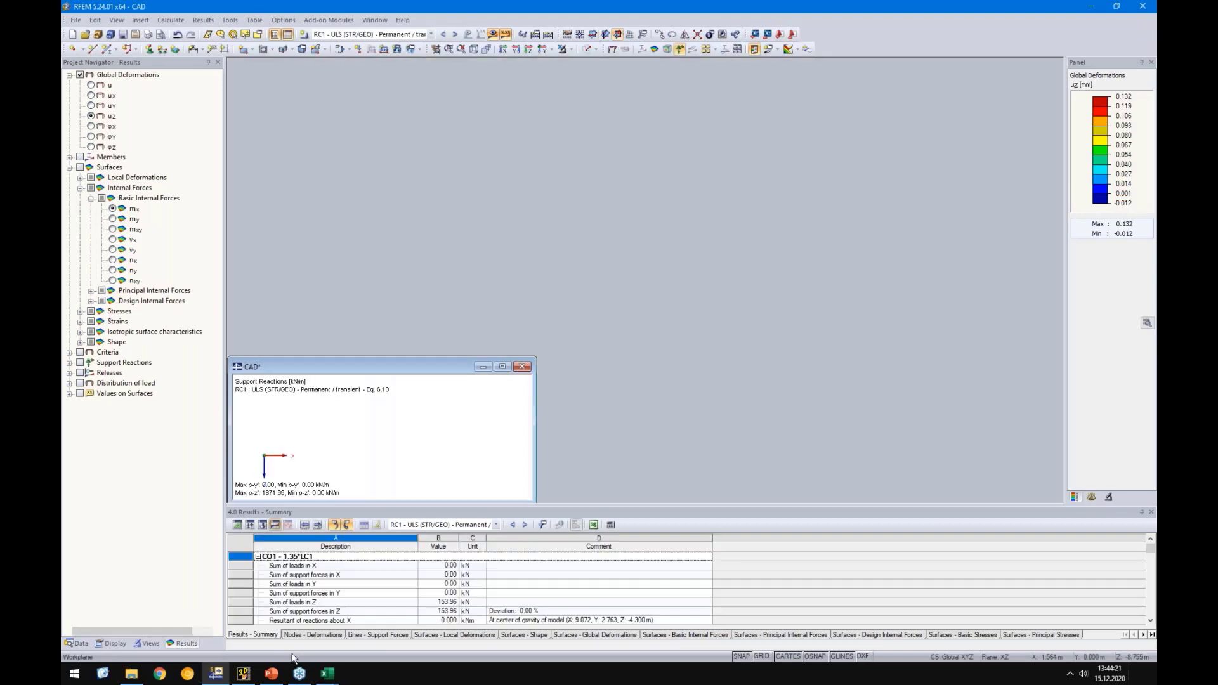
{"action": "left_click", "coordinate": [374, 20]}
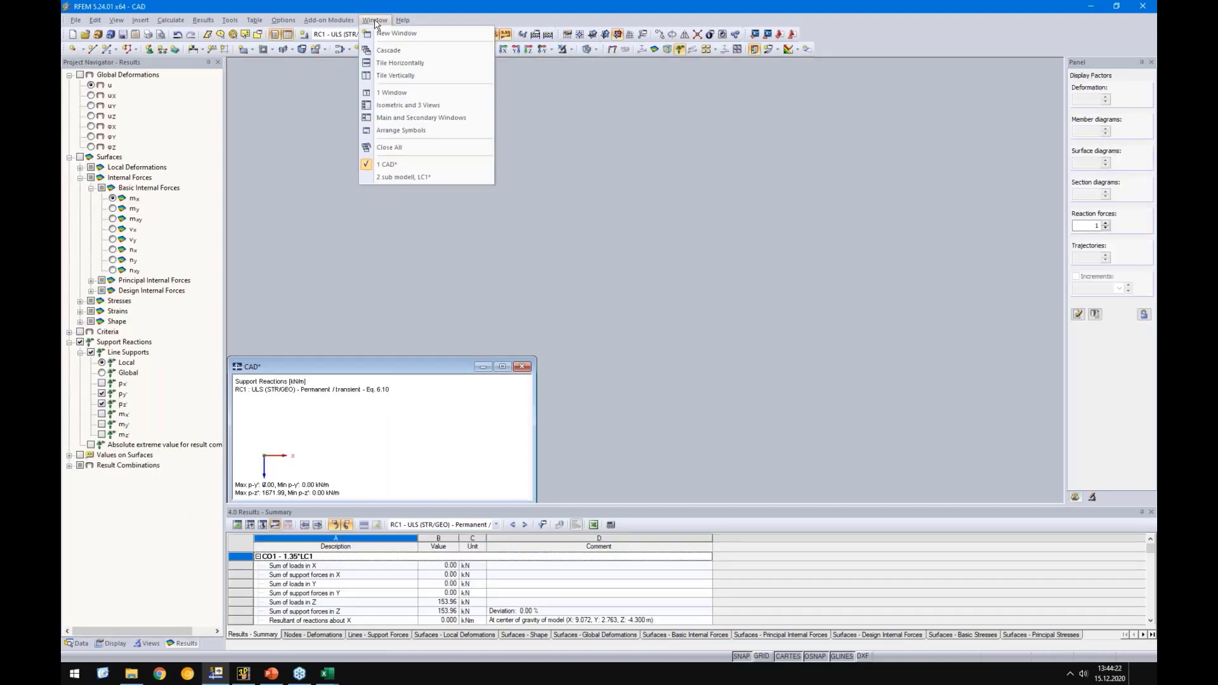
{"action": "left_click", "coordinate": [384, 166]}
{"action": "left_click", "coordinate": [502, 366]}
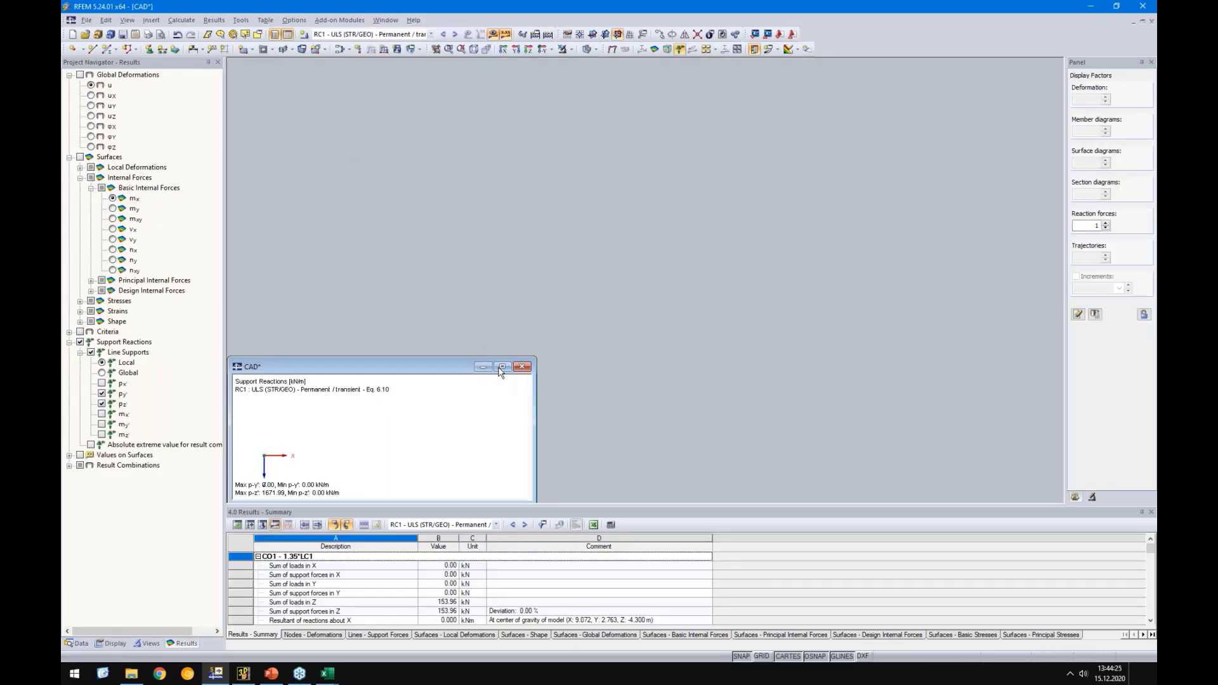
Open line support no. 2 at the wall's lower left corner for editing and remove its rigid uZ support
{"action": "scroll", "coordinate": [523, 348], "scroll_direction": "up", "scroll_amount": 5}
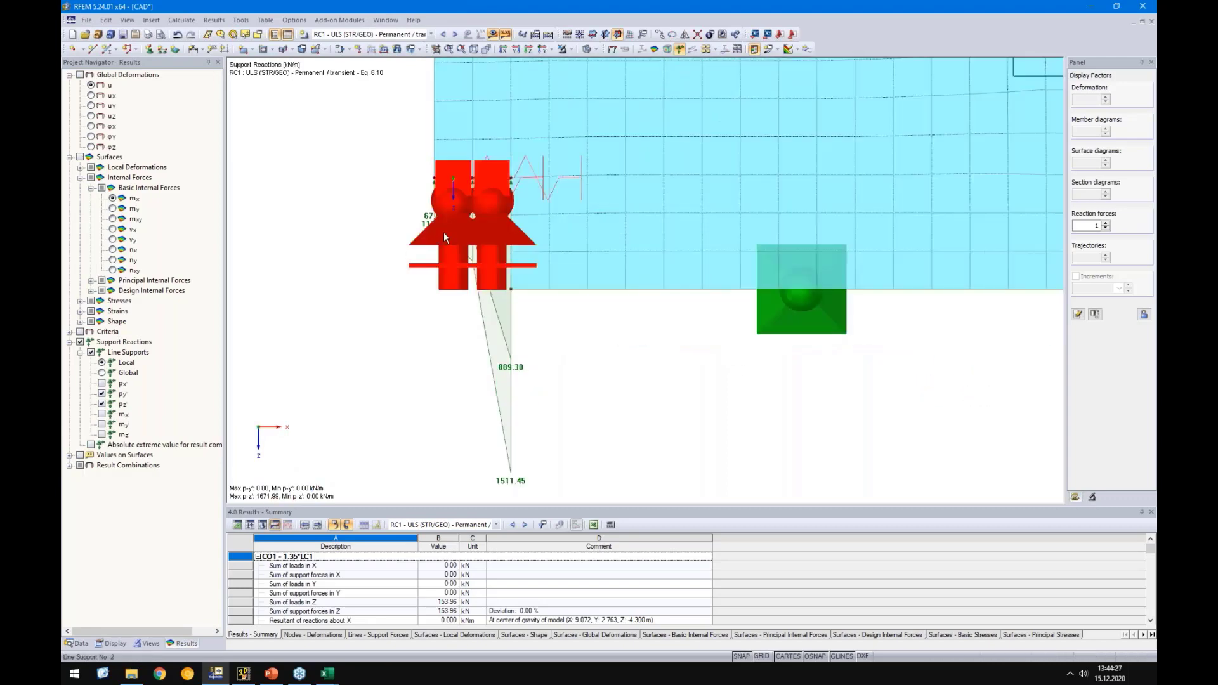
{"action": "double_click", "coordinate": [443, 232]}
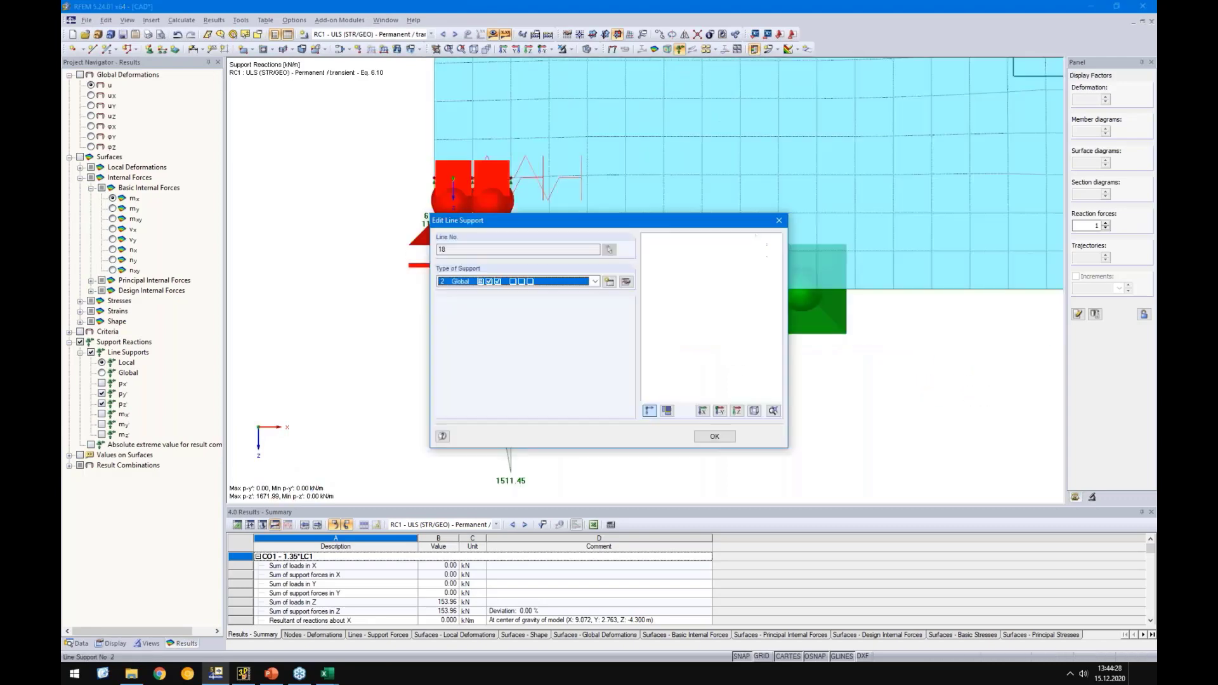
{"action": "left_click", "coordinate": [626, 282]}
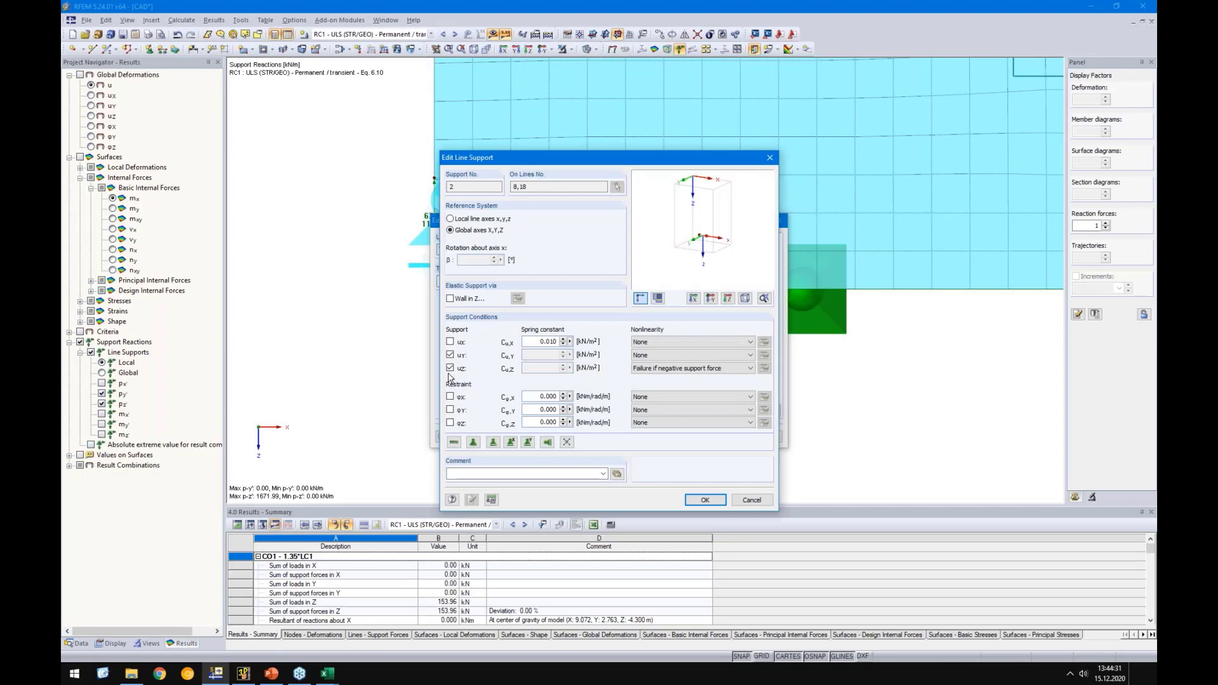
{"action": "left_click", "coordinate": [450, 367]}
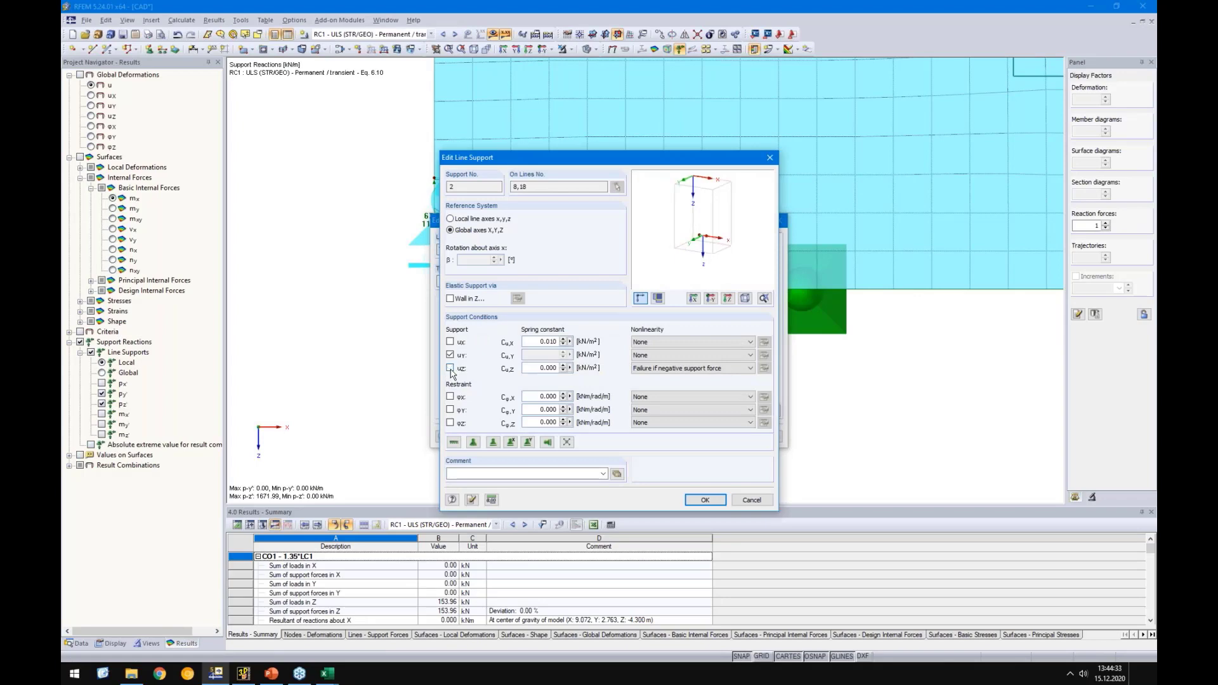
{"action": "double_click", "coordinate": [534, 368]}
{"action": "key", "text": "Delete"}
Copy 34435.26 from F8 of kser.xlsx into the support's uZ spring constant and apply it, accepting deletion of the results
{"action": "mouse_move", "coordinate": [327, 673]}
{"action": "left_click", "coordinate": [272, 625]}
{"action": "left_click", "coordinate": [381, 335]}
{"action": "key", "text": "ctrl+c"}
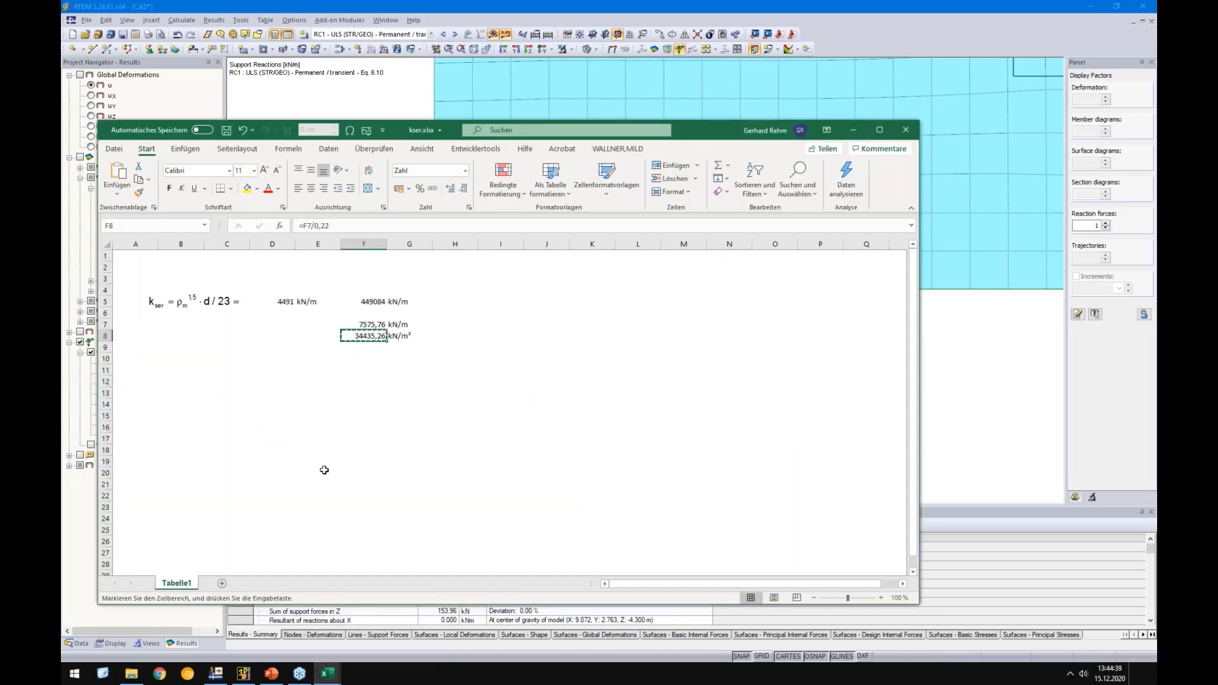
{"action": "left_click", "coordinate": [994, 404]}
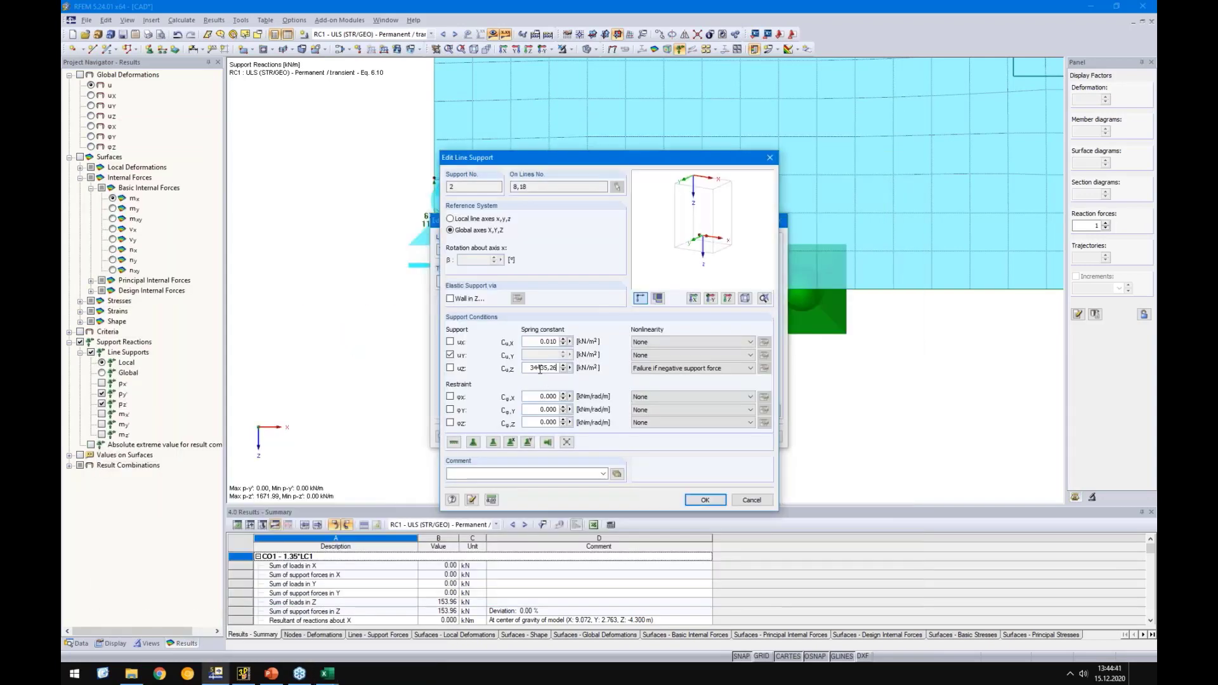
{"action": "left_click", "coordinate": [700, 500]}
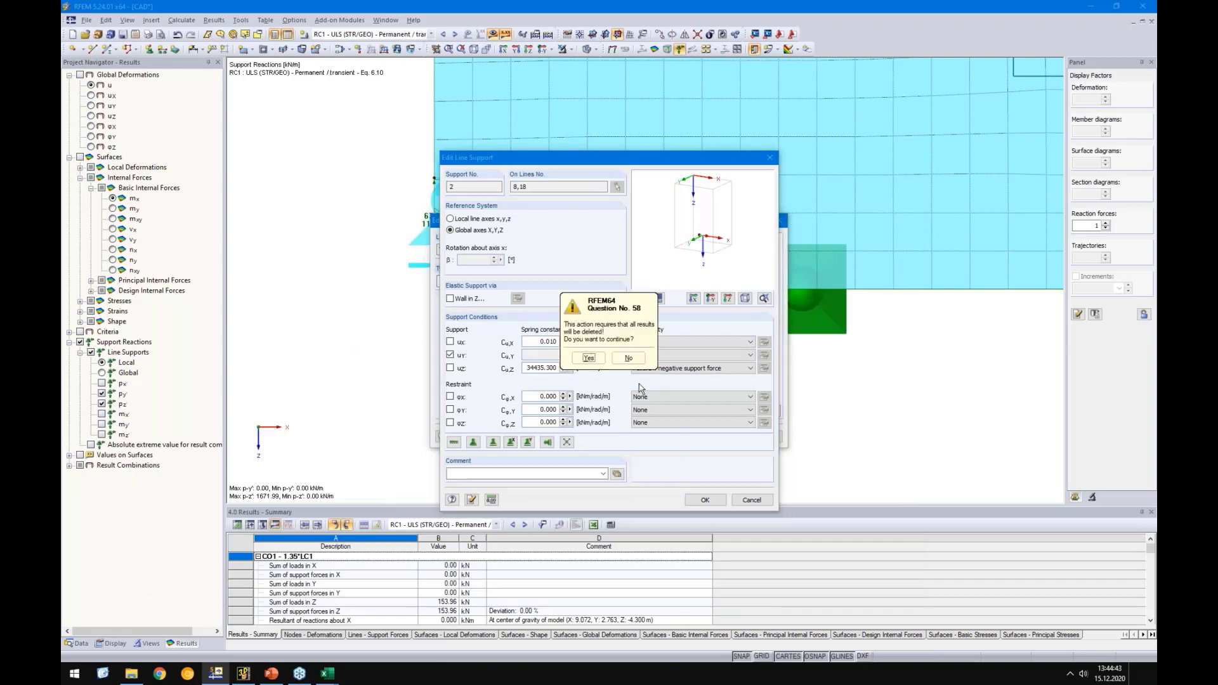
{"action": "left_click", "coordinate": [589, 359]}
{"action": "left_click", "coordinate": [710, 437]}
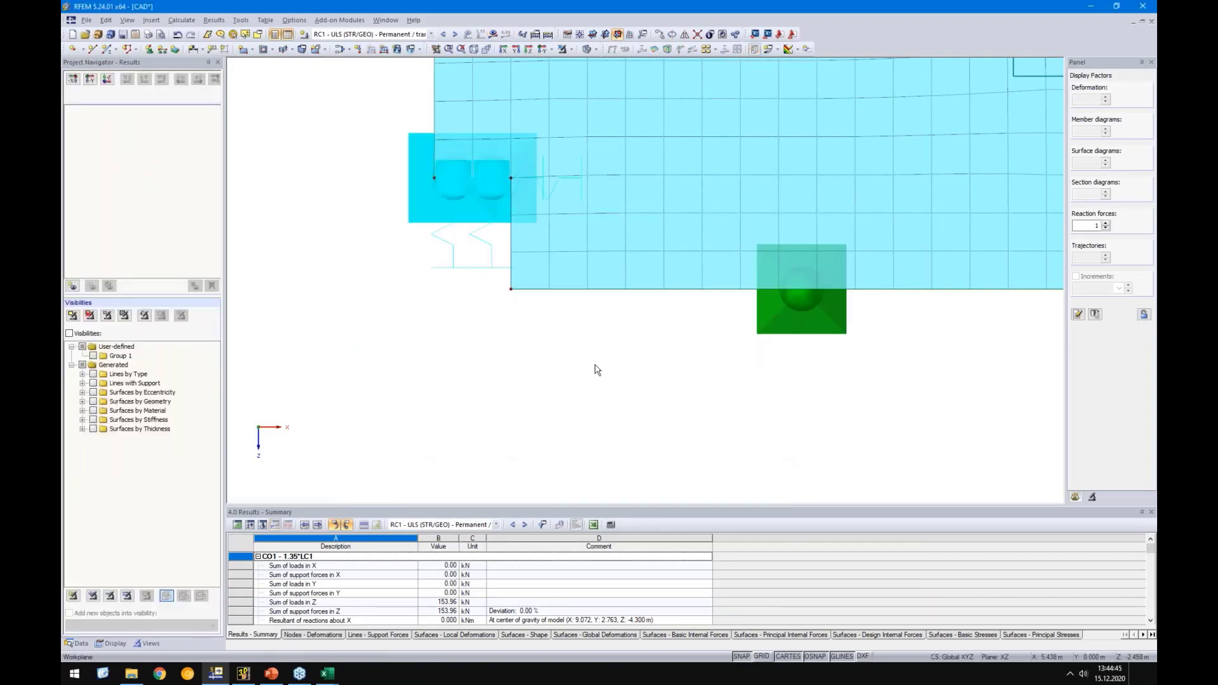
Switch to cadwork, display the building model stored in M-10, and examine the attributes of the ground-floor corner column
{"action": "scroll", "coordinate": [785, 379], "scroll_direction": "up", "scroll_amount": 5}
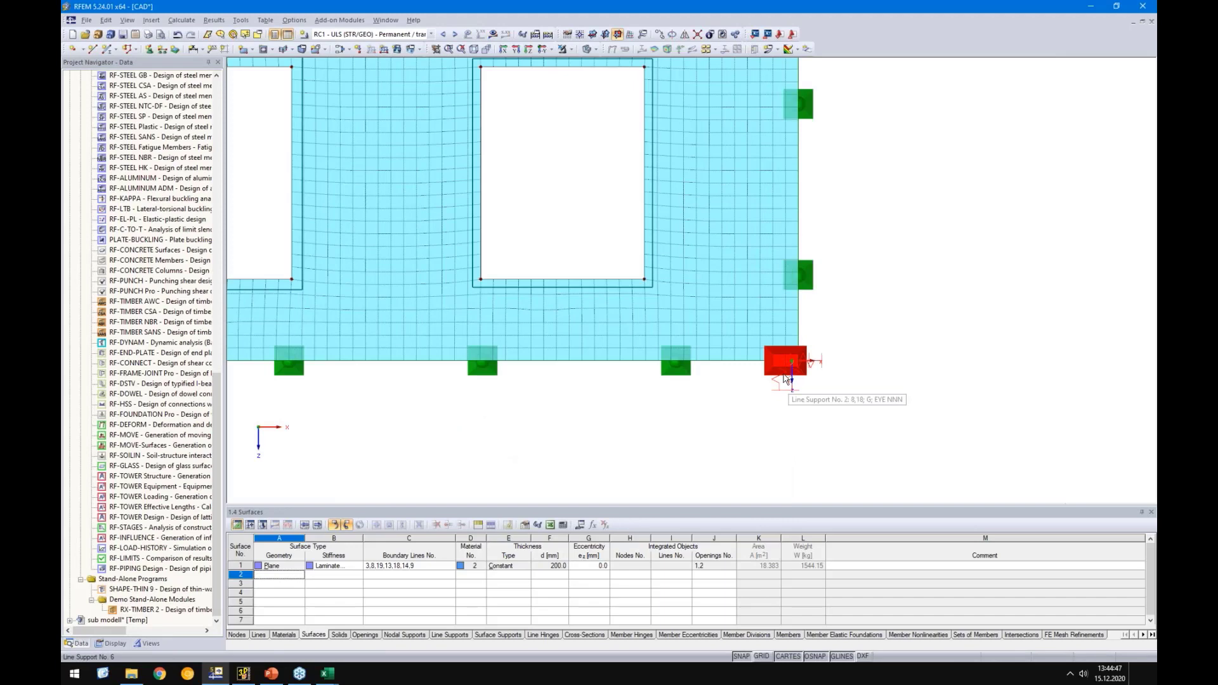
{"action": "double_click", "coordinate": [785, 379]}
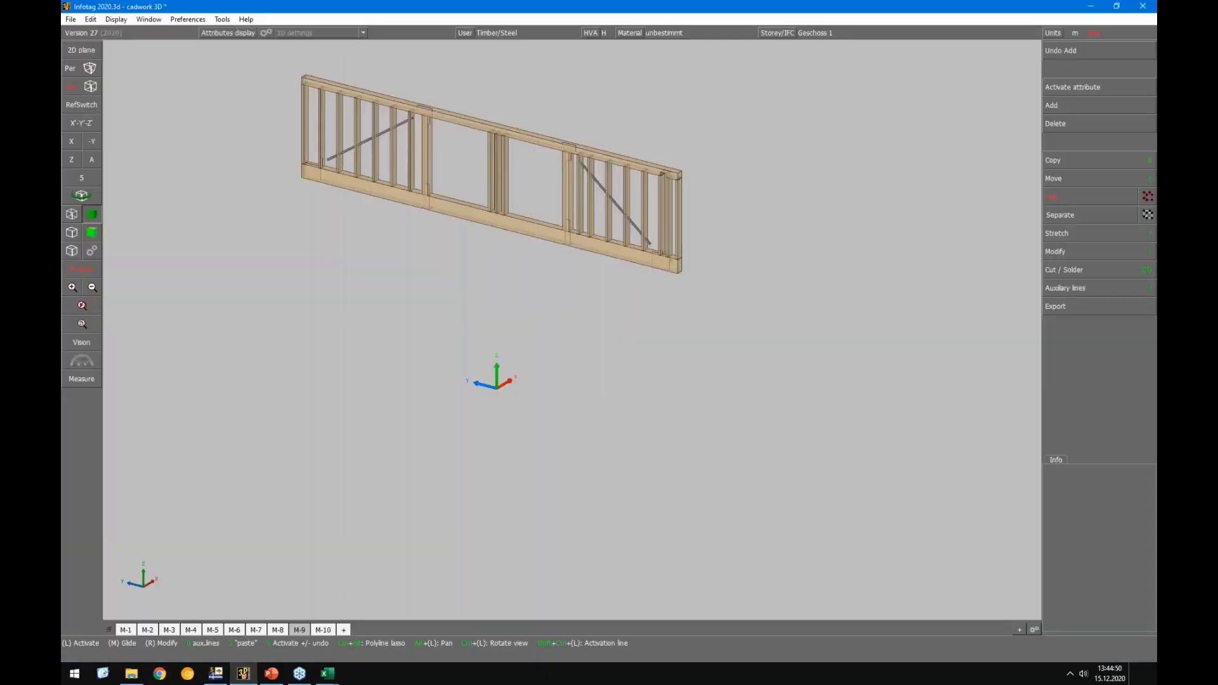
{"action": "left_click", "coordinate": [243, 673]}
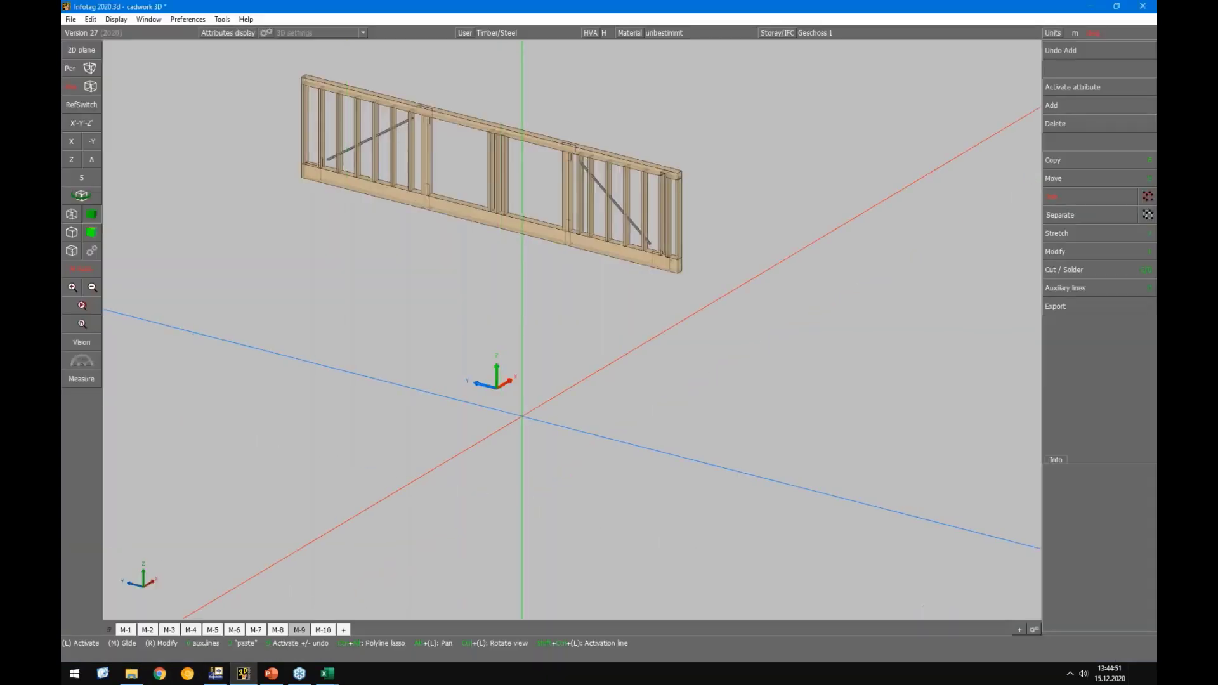
{"action": "left_click", "coordinate": [323, 629]}
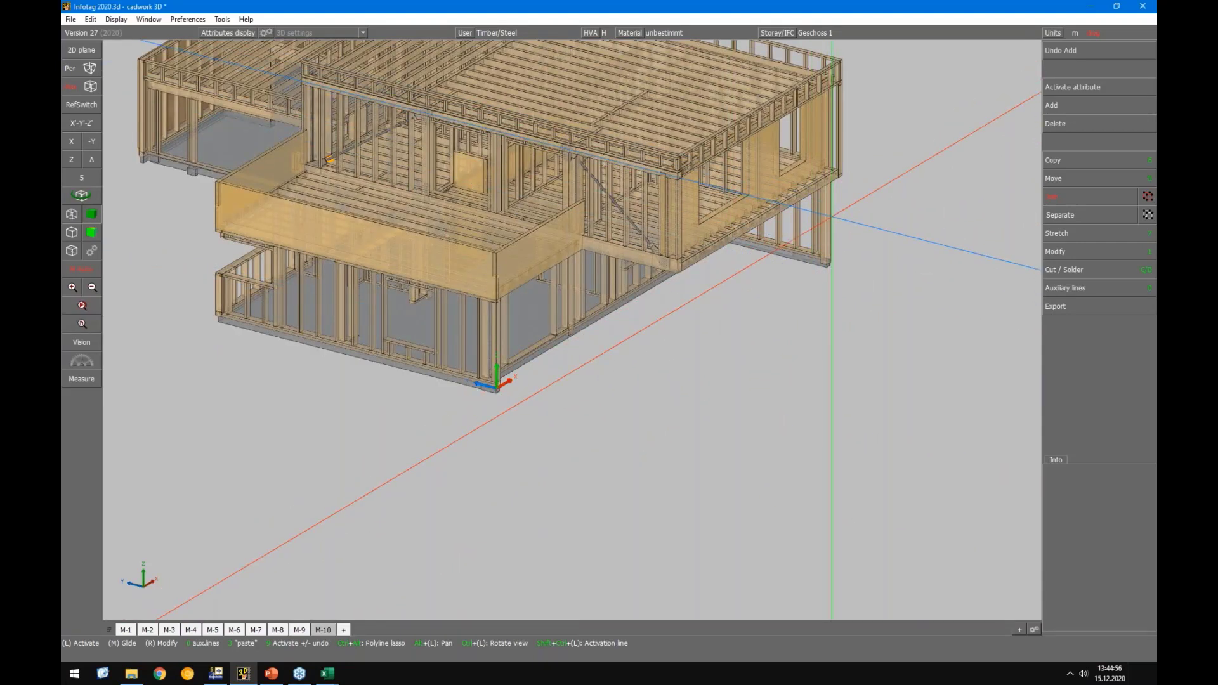
{"action": "right_click", "coordinate": [831, 216]}
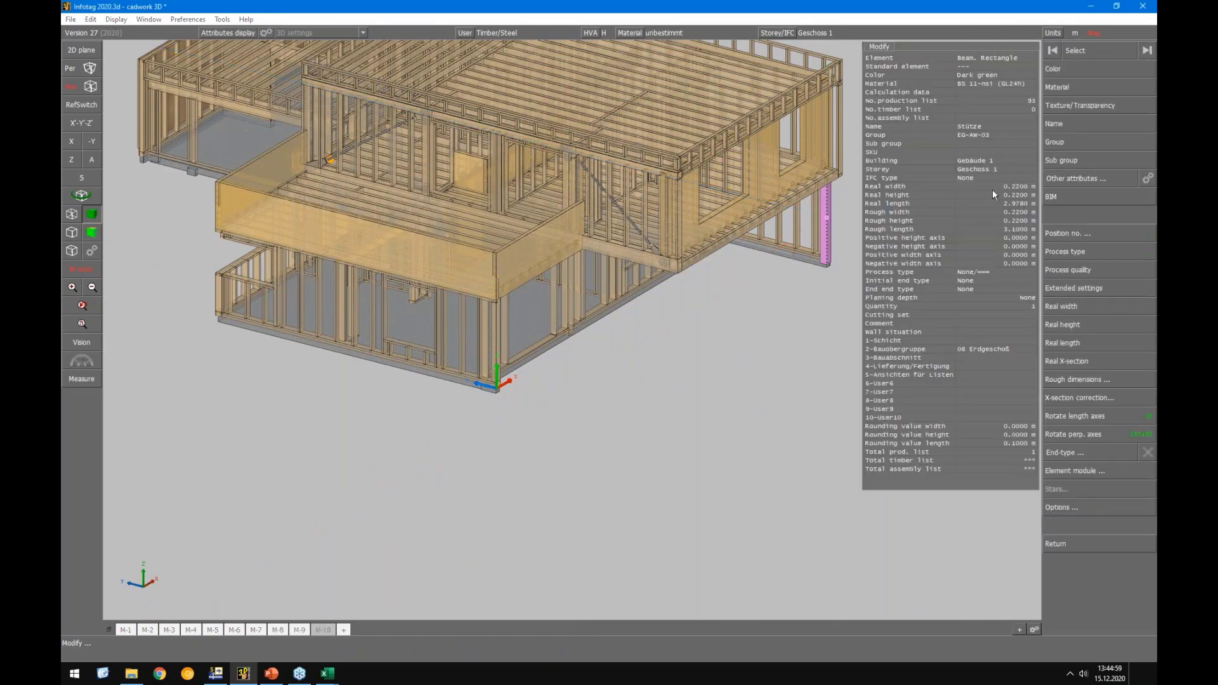
Switch back to RFEM and start a new line support type for line 8, elastic via a wall 220 mm wide and 3 m high
{"action": "key", "text": "Escape"}
{"action": "key", "text": "Escape"}
{"action": "left_click", "coordinate": [216, 673]}
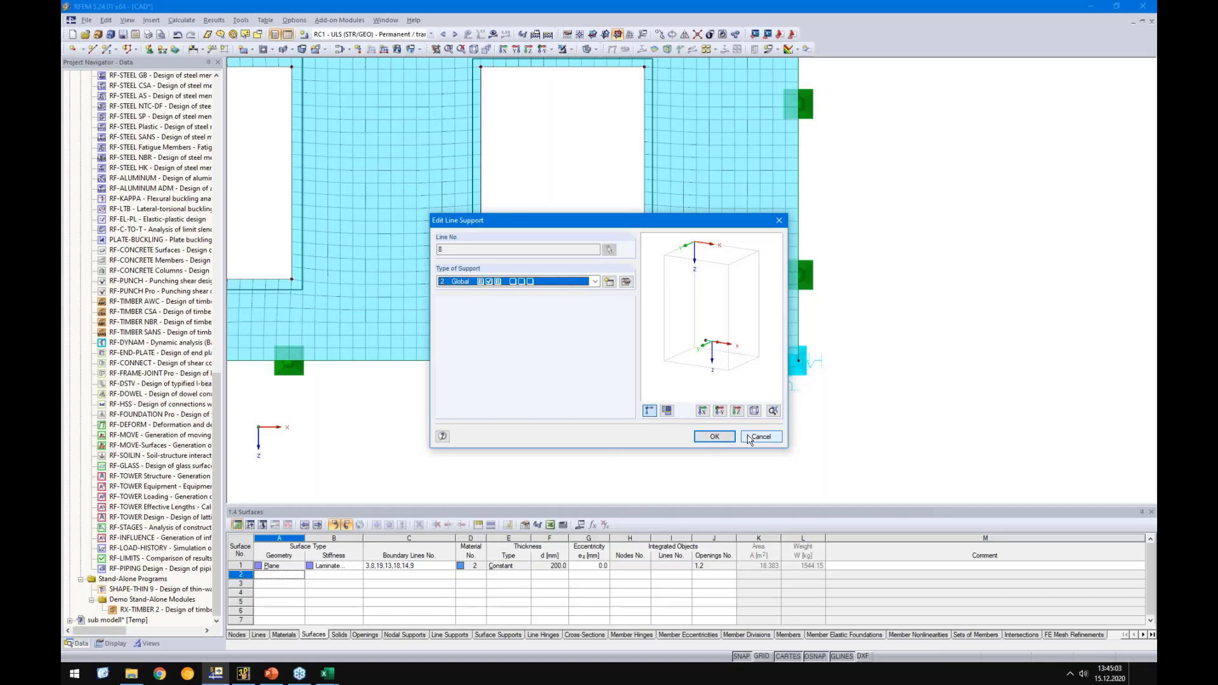
{"action": "left_click", "coordinate": [609, 282]}
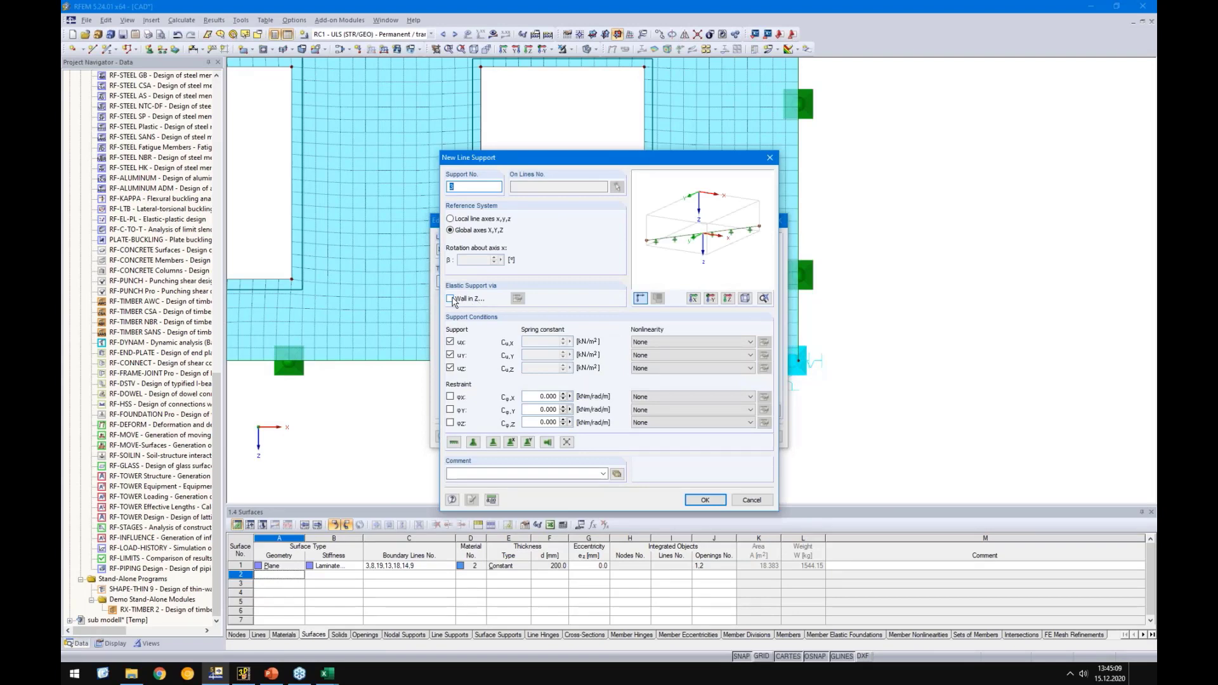
{"action": "left_click", "coordinate": [450, 299]}
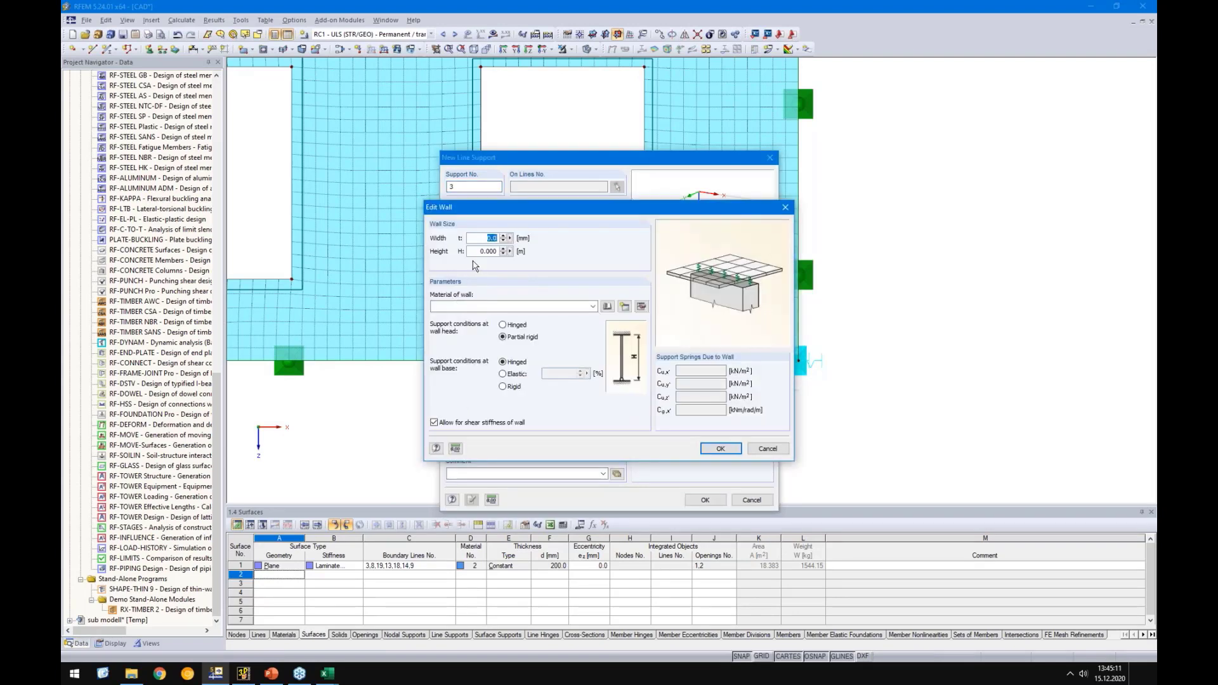
{"action": "type", "text": "220"}
{"action": "left_click", "coordinate": [475, 251]}
{"action": "type", "text": "3"}
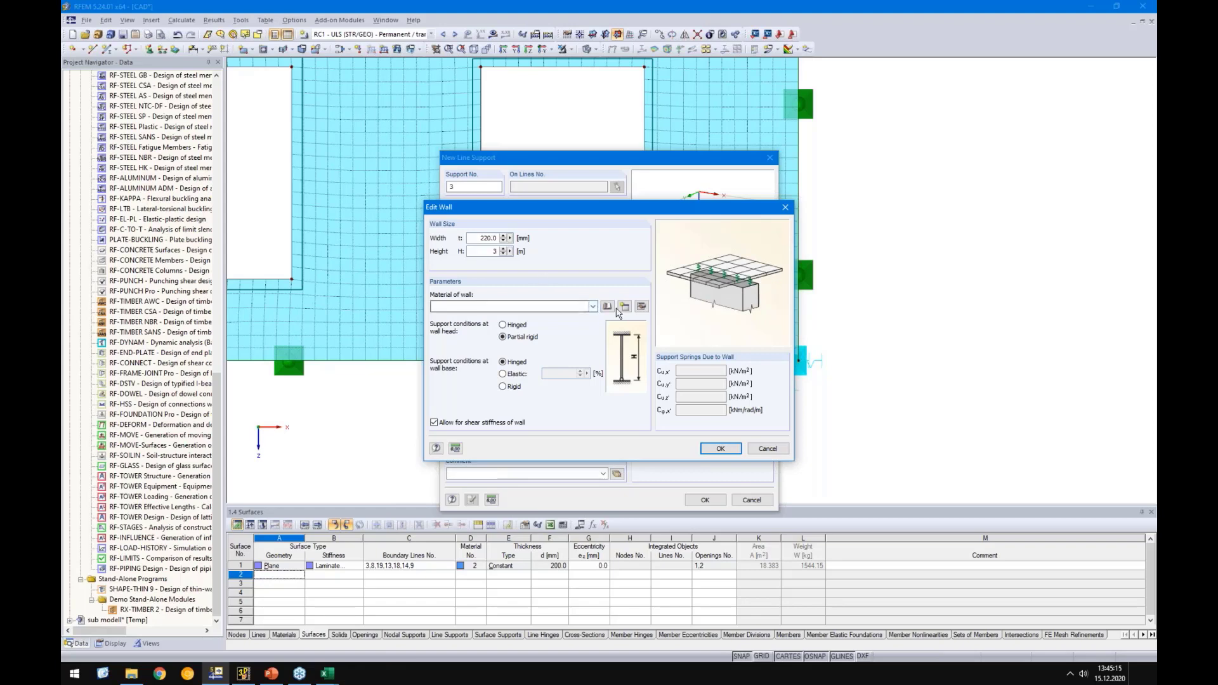
Assign Lightweight Concrete LC12/13 from the material library as the material of the supporting wall
{"action": "left_click", "coordinate": [608, 307]}
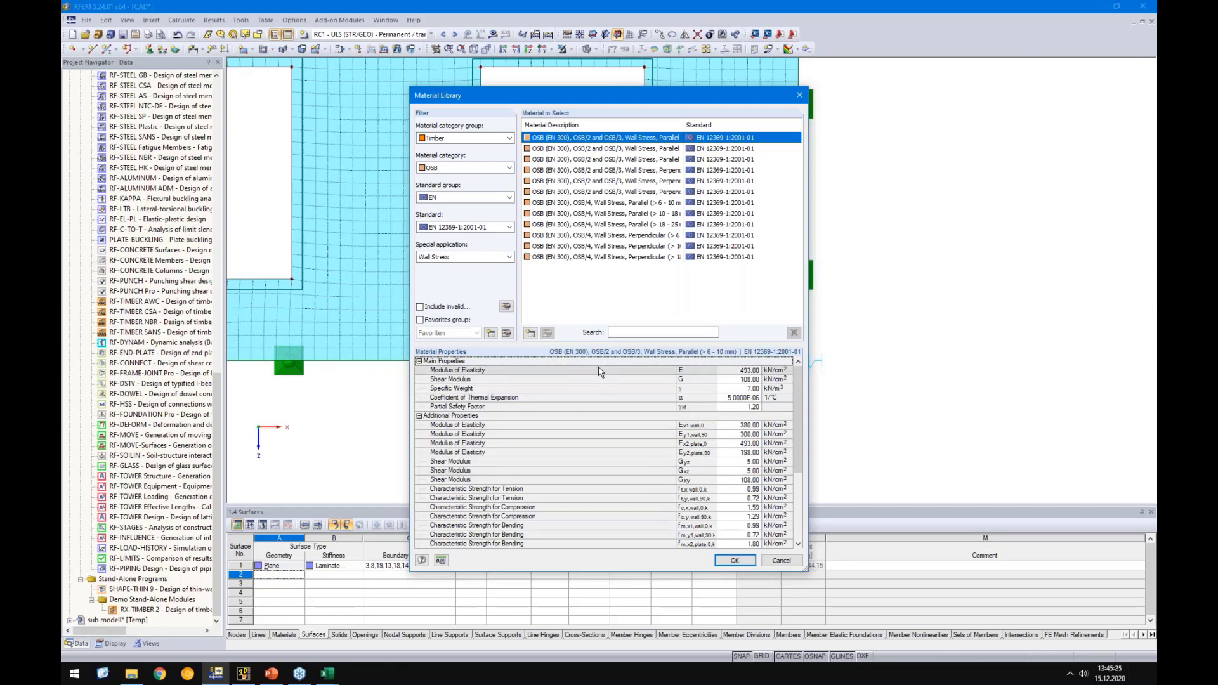
{"action": "left_click", "coordinate": [444, 138]}
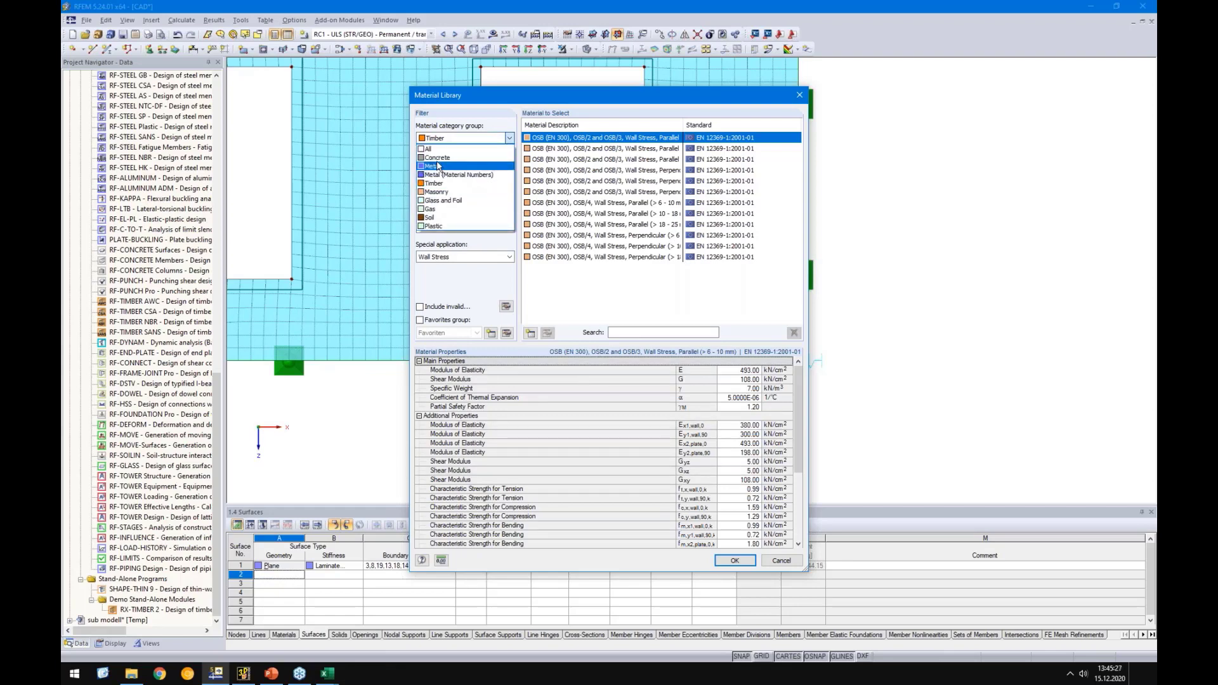
{"action": "left_click", "coordinate": [437, 157]}
{"action": "left_click", "coordinate": [444, 168]}
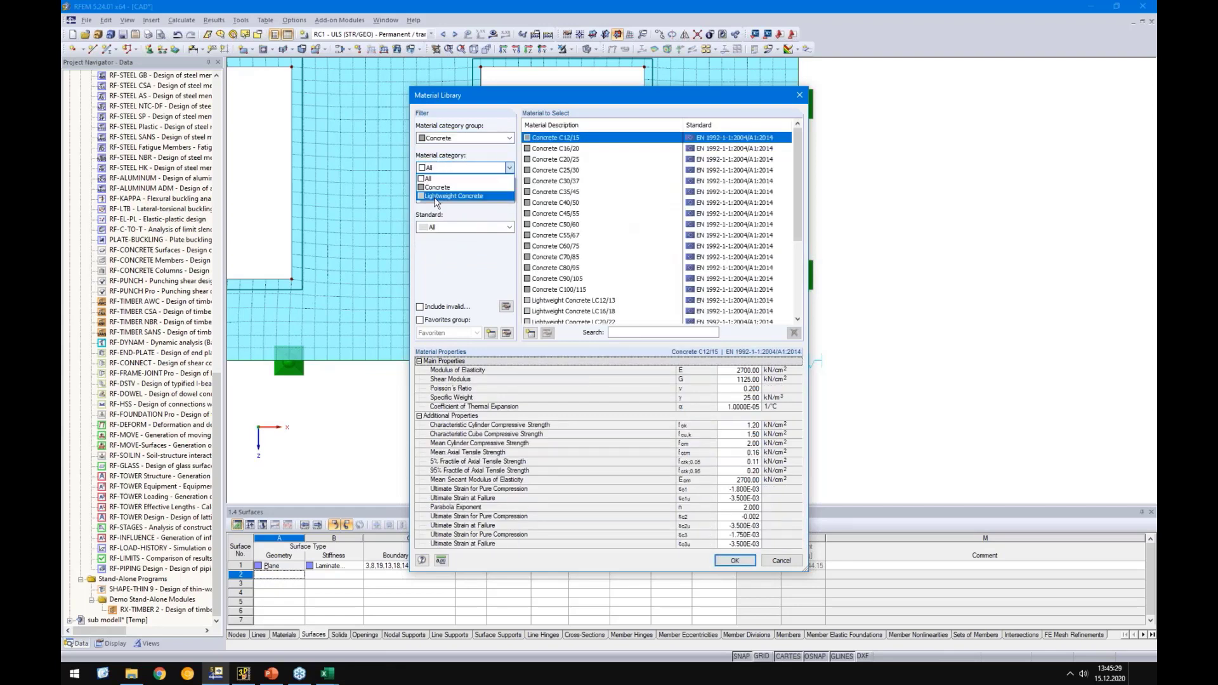
{"action": "left_click", "coordinate": [444, 195]}
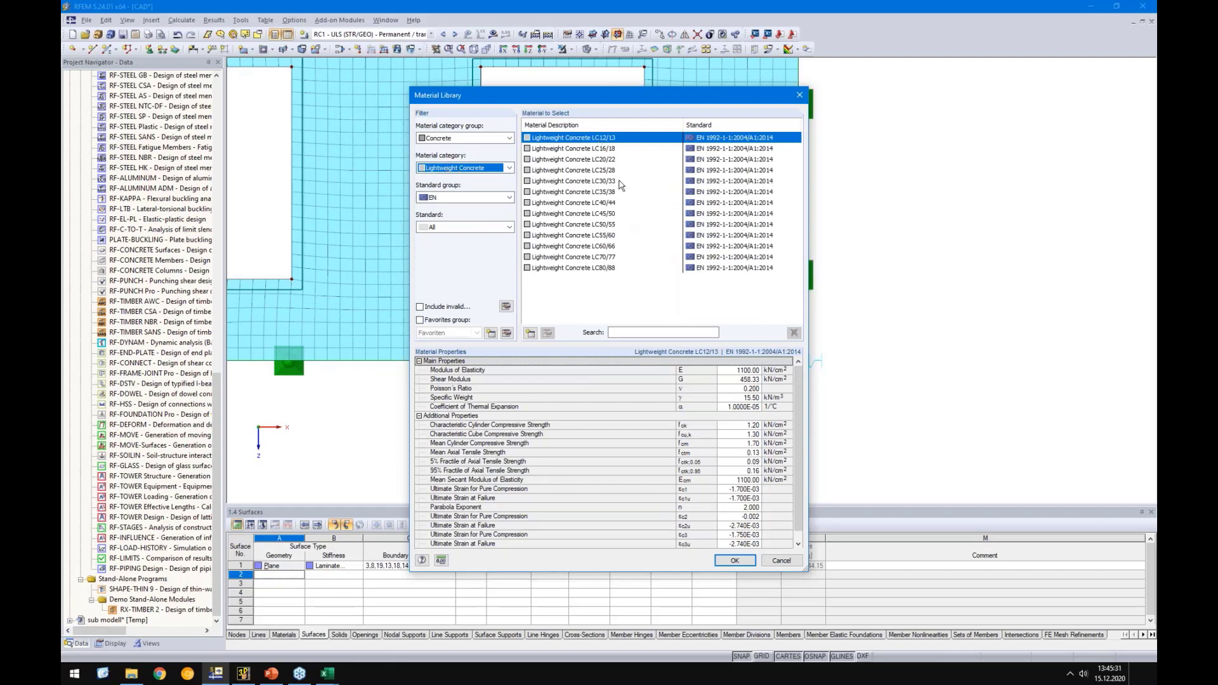
{"action": "left_click", "coordinate": [741, 381]}
{"action": "left_click", "coordinate": [737, 373]}
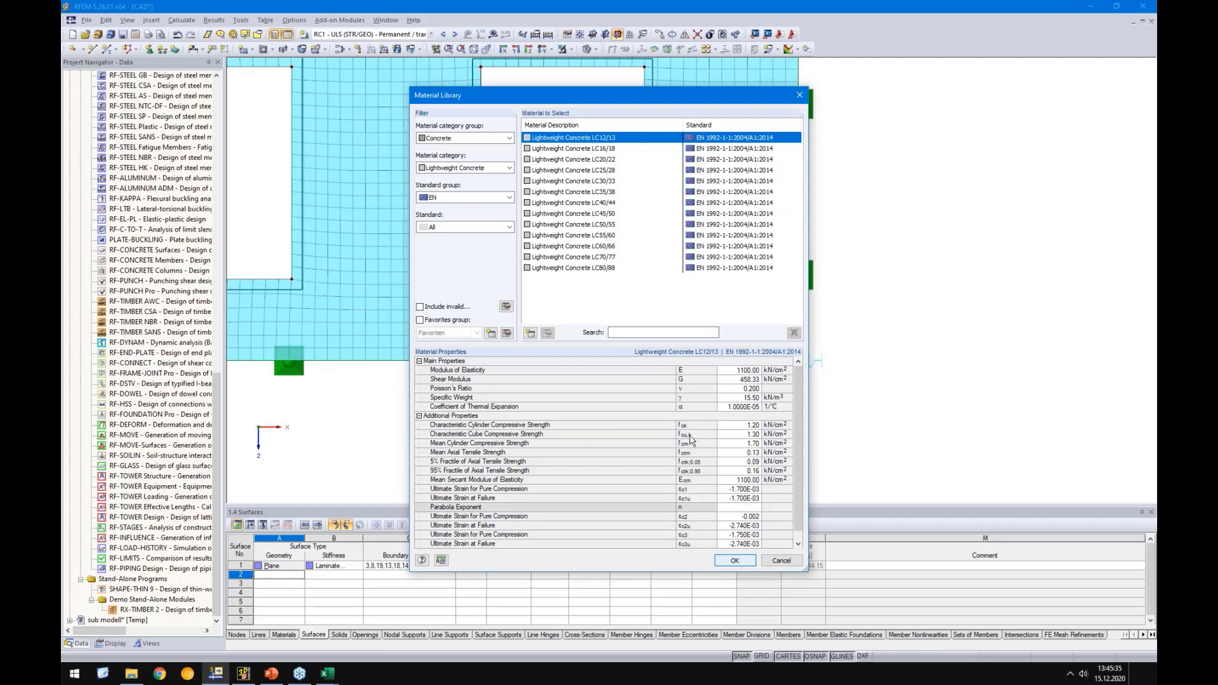
{"action": "left_click", "coordinate": [734, 560]}
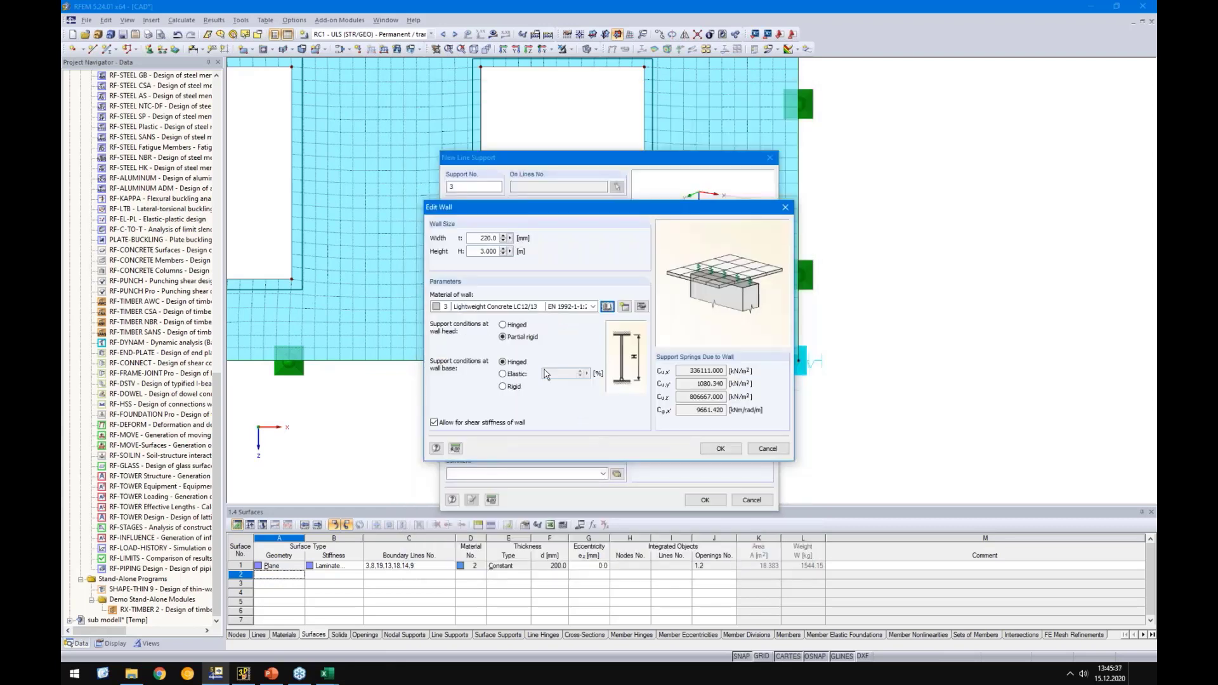
Set the support condition at the wall head to hinged and accept the wall definition
{"action": "left_click", "coordinate": [511, 328]}
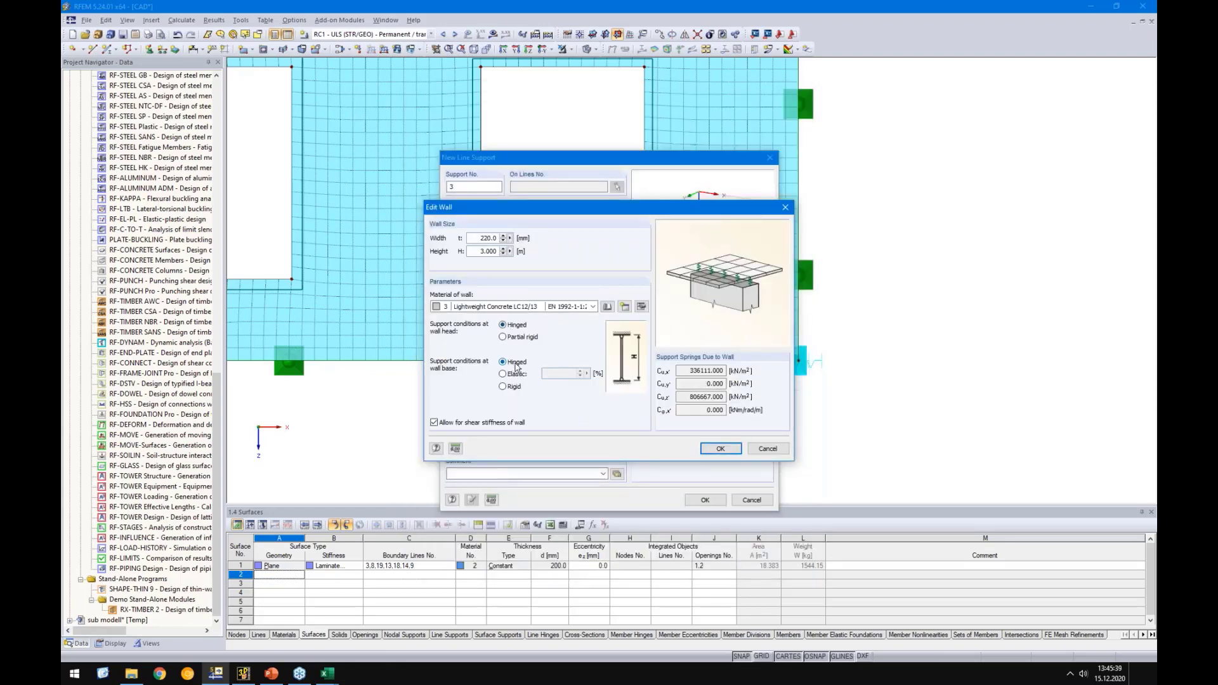
{"action": "left_click_drag", "start_coordinate": [688, 397], "coordinate": [799, 394]}
{"action": "left_click", "coordinate": [688, 397]}
{"action": "left_click", "coordinate": [735, 450]}
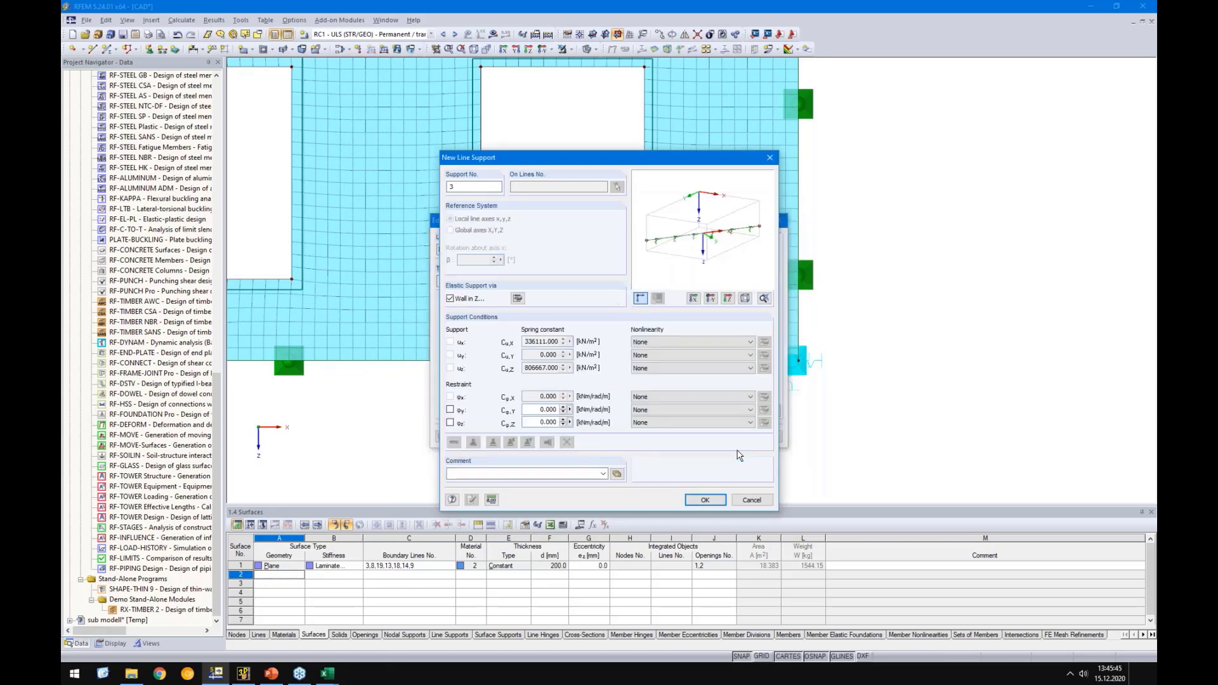
Detach the support springs from the wall definition, set the spring constant in x to 0.01 kN/m², and assign the new support to line 8
{"action": "left_click_drag", "start_coordinate": [514, 159], "coordinate": [318, 120]}
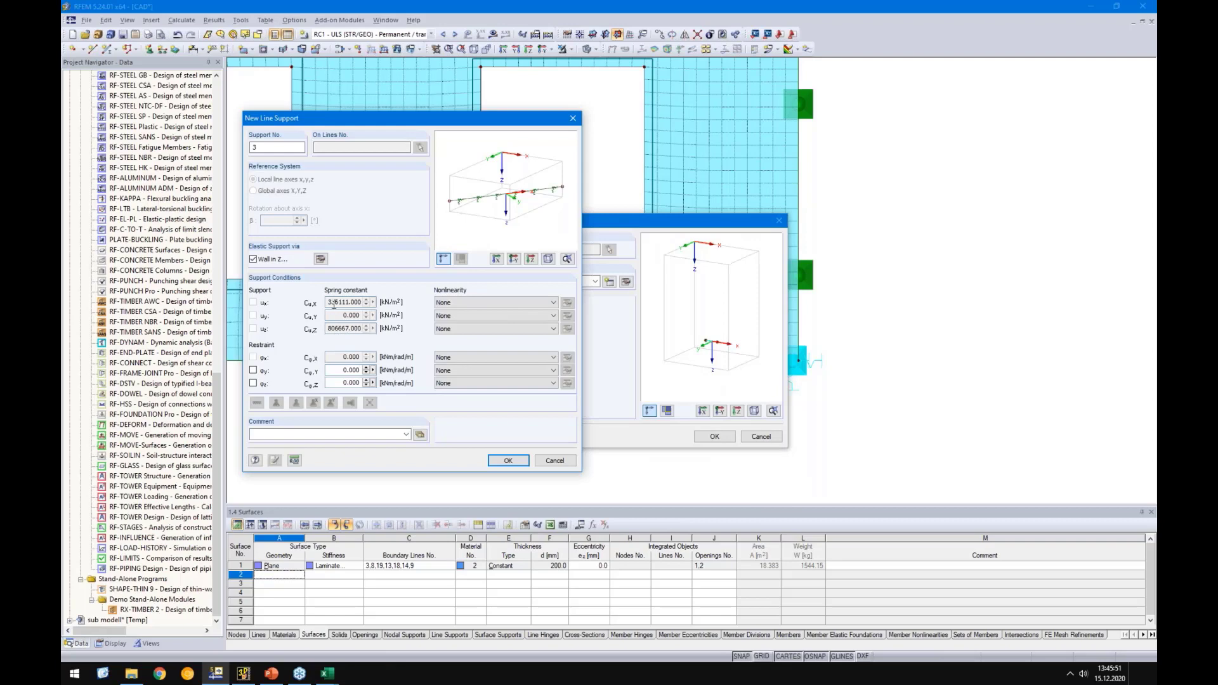
{"action": "left_click_drag", "start_coordinate": [329, 302], "coordinate": [375, 301]}
{"action": "left_click", "coordinate": [253, 259]}
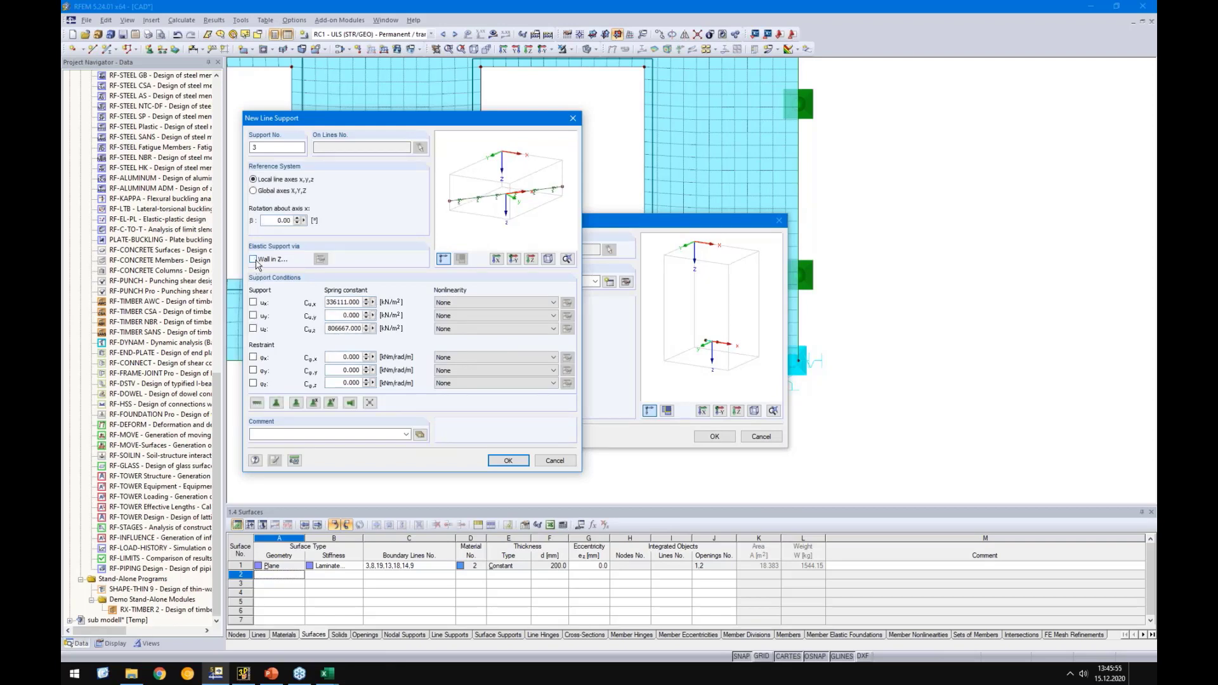
{"action": "double_click", "coordinate": [333, 302]}
{"action": "type", "text": "0,"}
{"action": "left_click", "coordinate": [508, 460]}
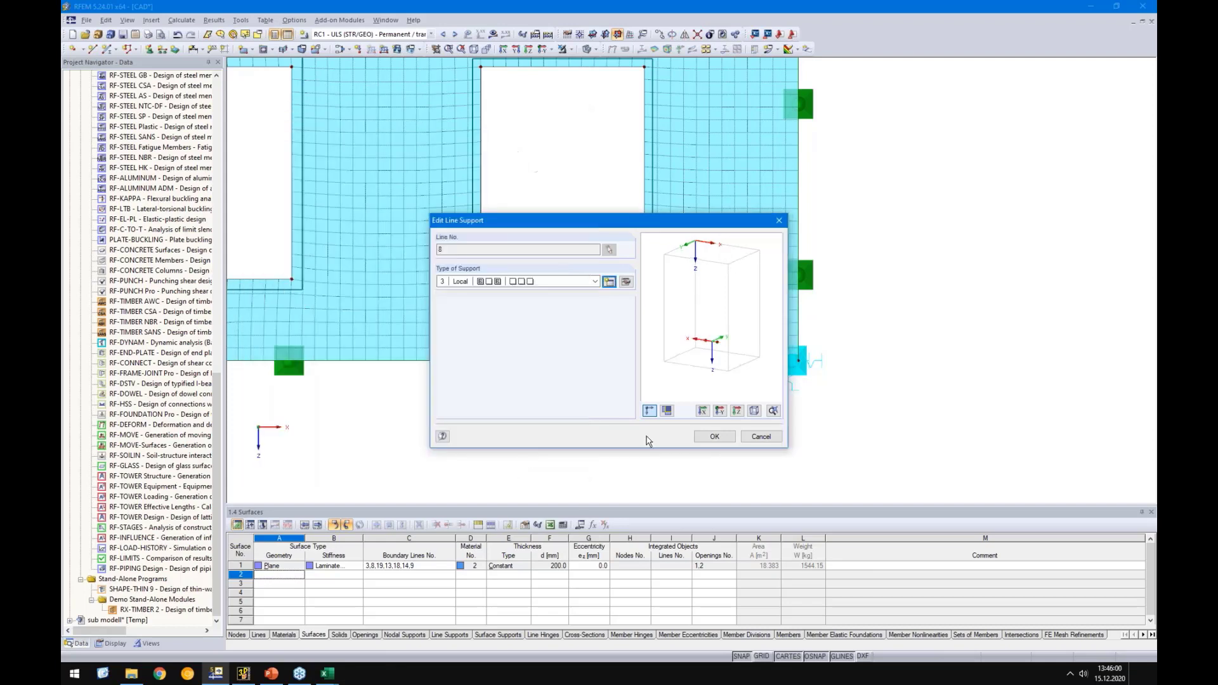
{"action": "left_click", "coordinate": [709, 442]}
Set the line 8 support's uz nonlinearity to failure if negative support force and apply the change
{"action": "middle_click_drag", "start_coordinate": [611, 419], "coordinate": [886, 450]}
{"action": "scroll", "coordinate": [886, 450], "scroll_direction": "down", "scroll_amount": 1}
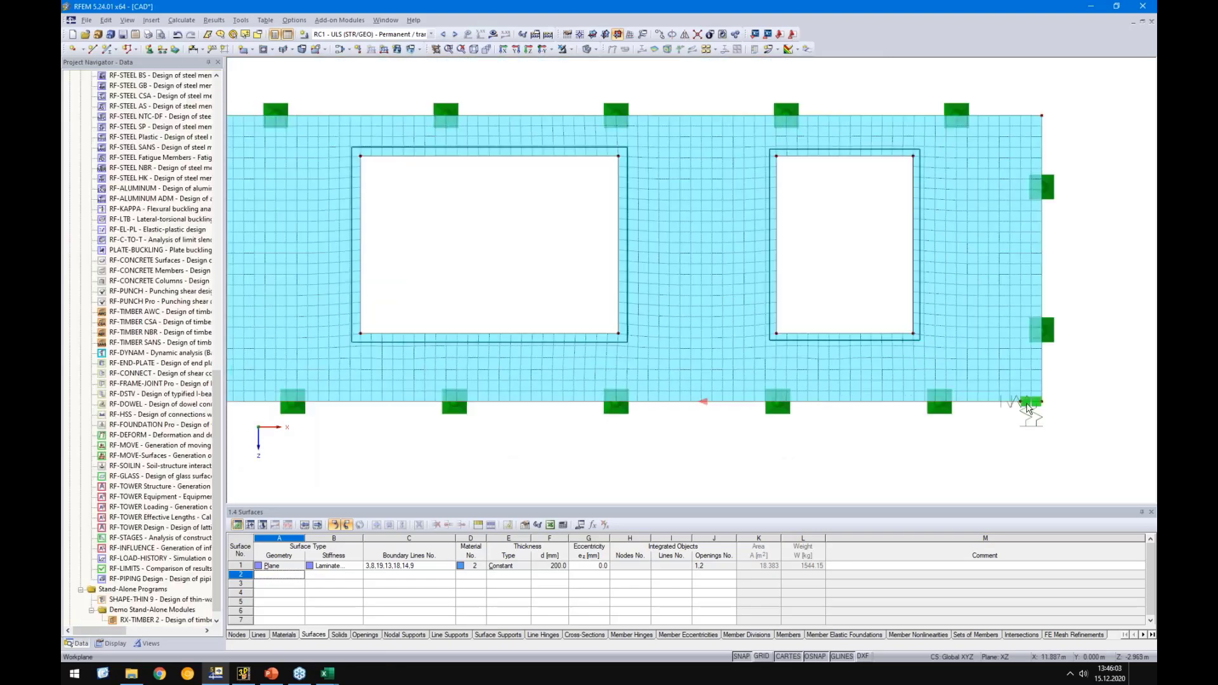
{"action": "key", "text": "F8"}
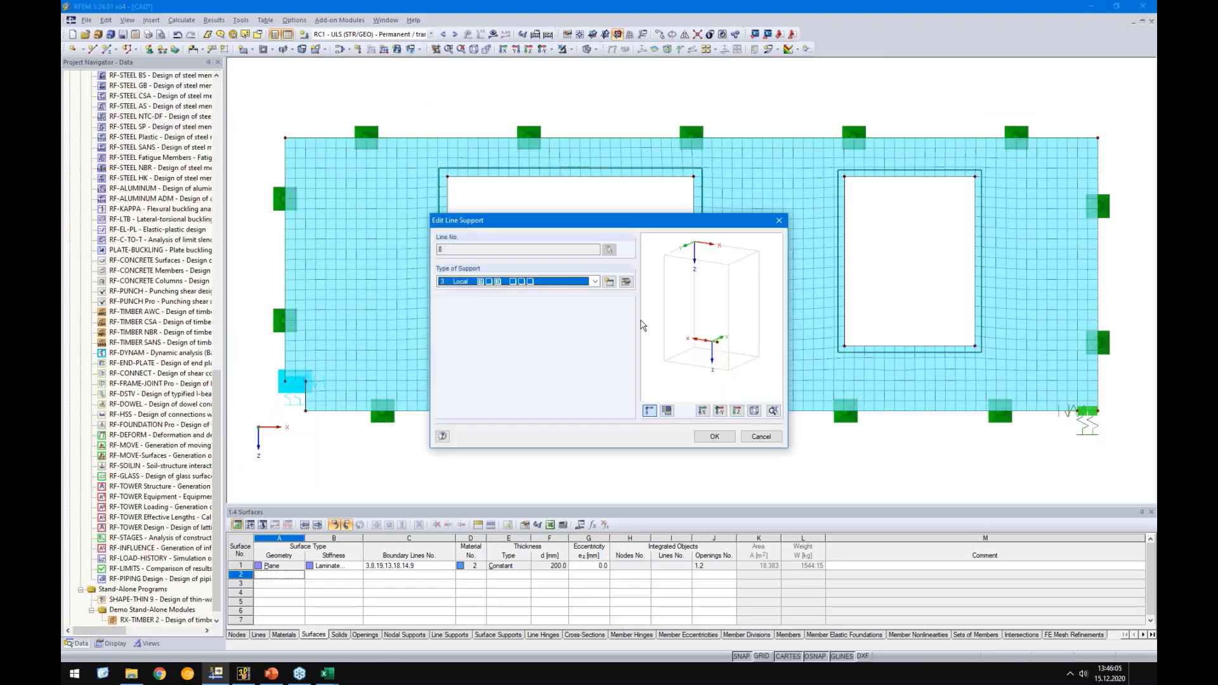
{"action": "left_click", "coordinate": [628, 284]}
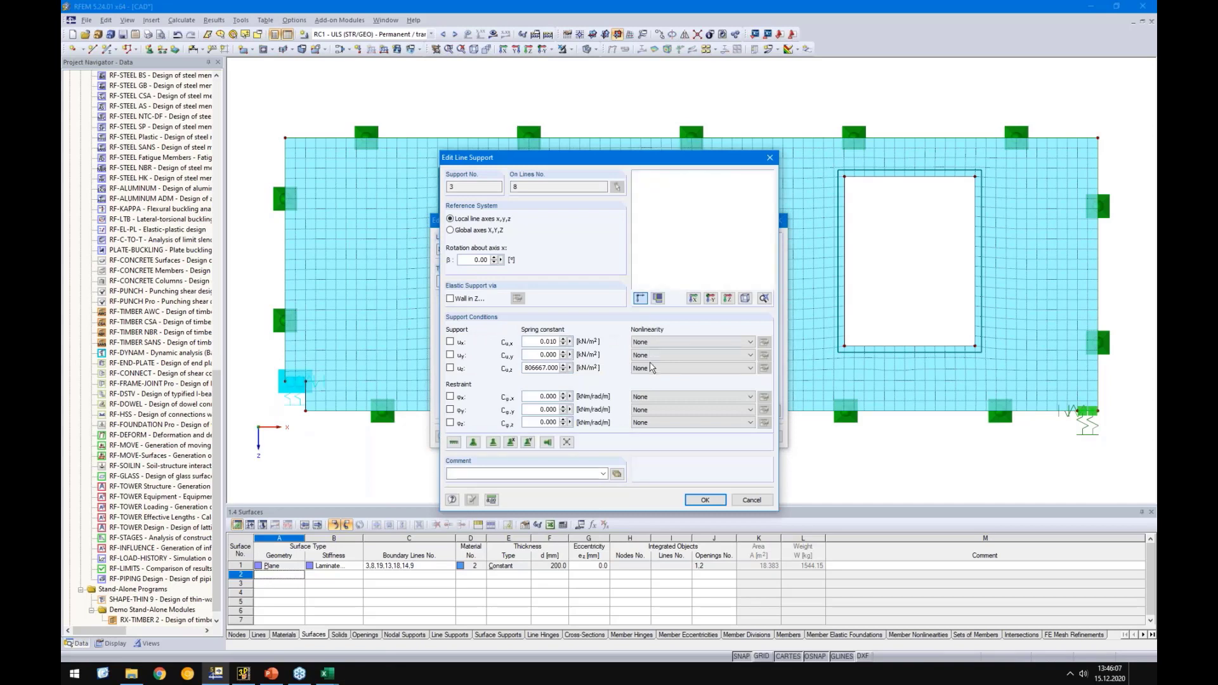
{"action": "left_click", "coordinate": [653, 368]}
{"action": "left_click", "coordinate": [656, 385]}
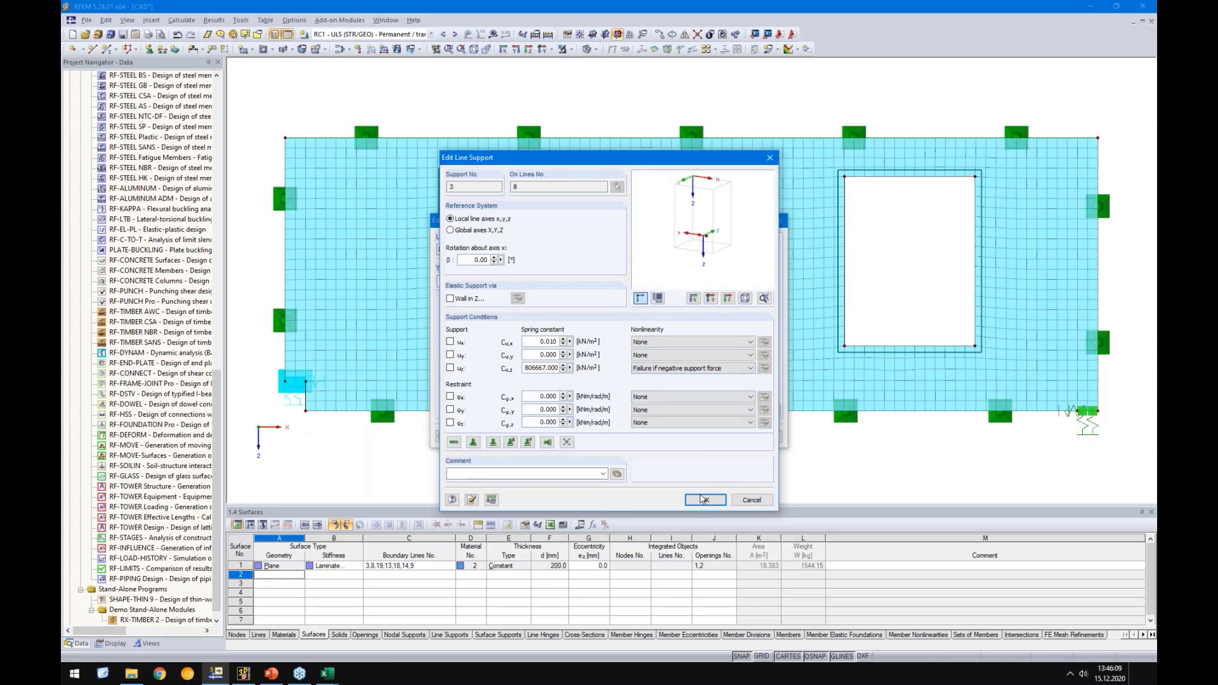
{"action": "left_click", "coordinate": [702, 500]}
{"action": "left_click", "coordinate": [707, 444]}
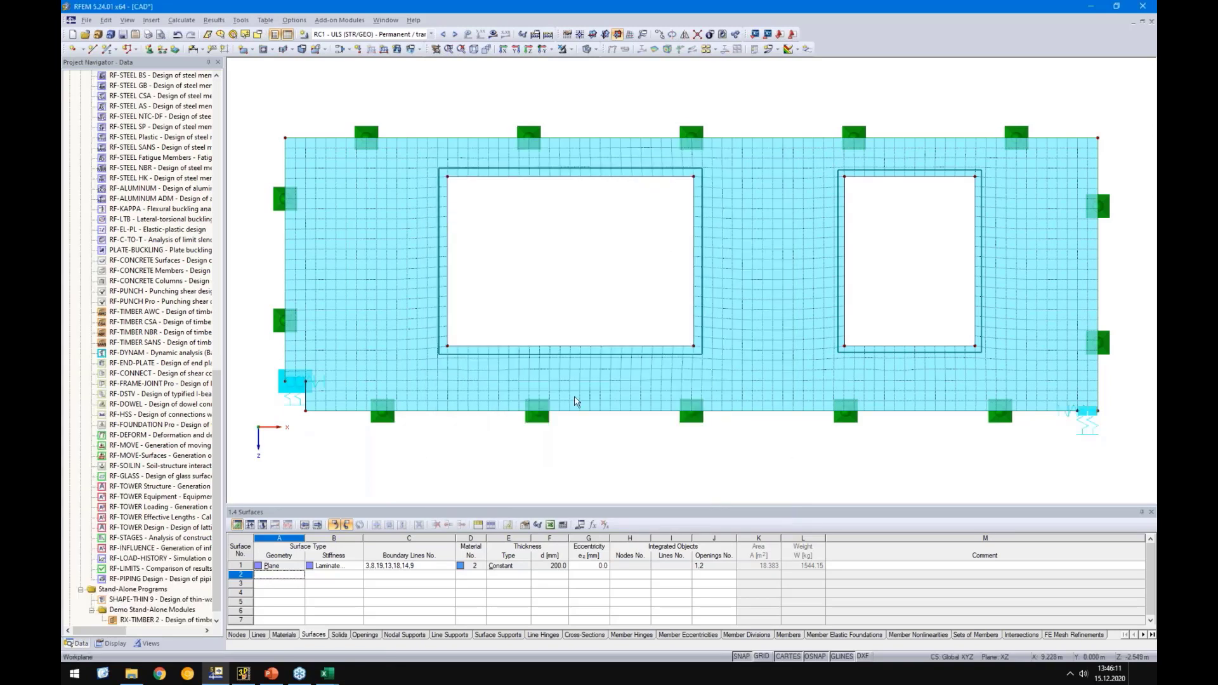
Run the RF-LAMINATE design calculation for the wall surface
{"action": "scroll", "coordinate": [199, 307], "scroll_direction": "up", "scroll_amount": 9}
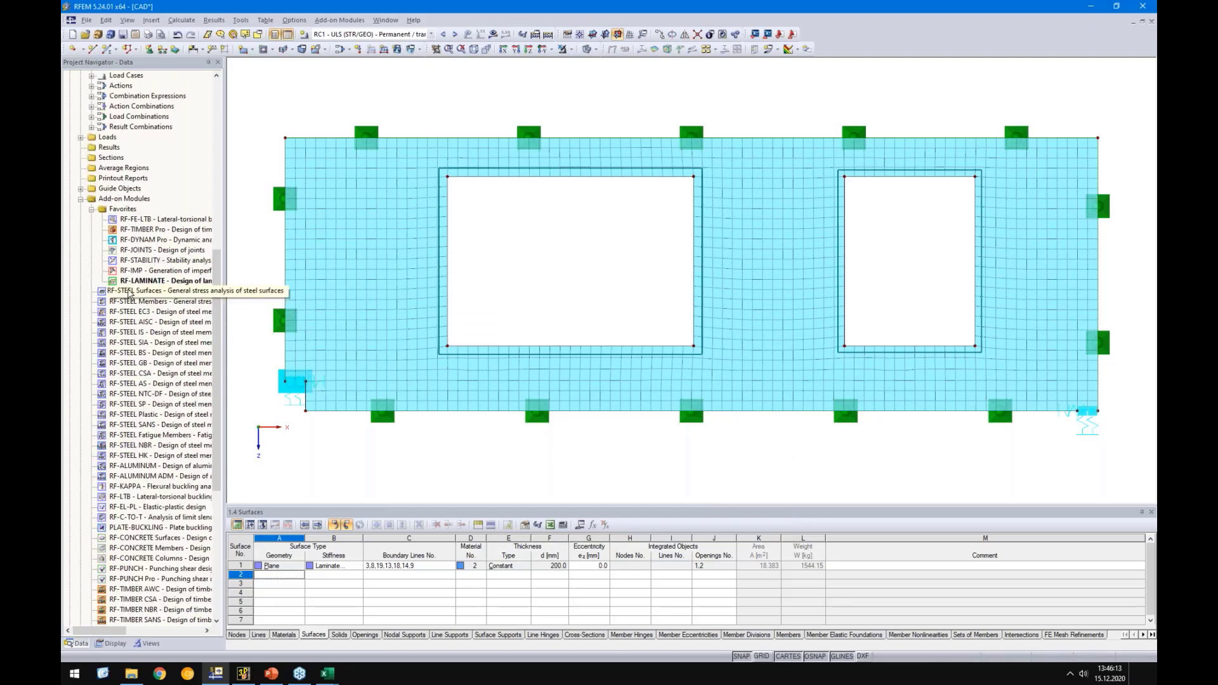
{"action": "double_click", "coordinate": [158, 279]}
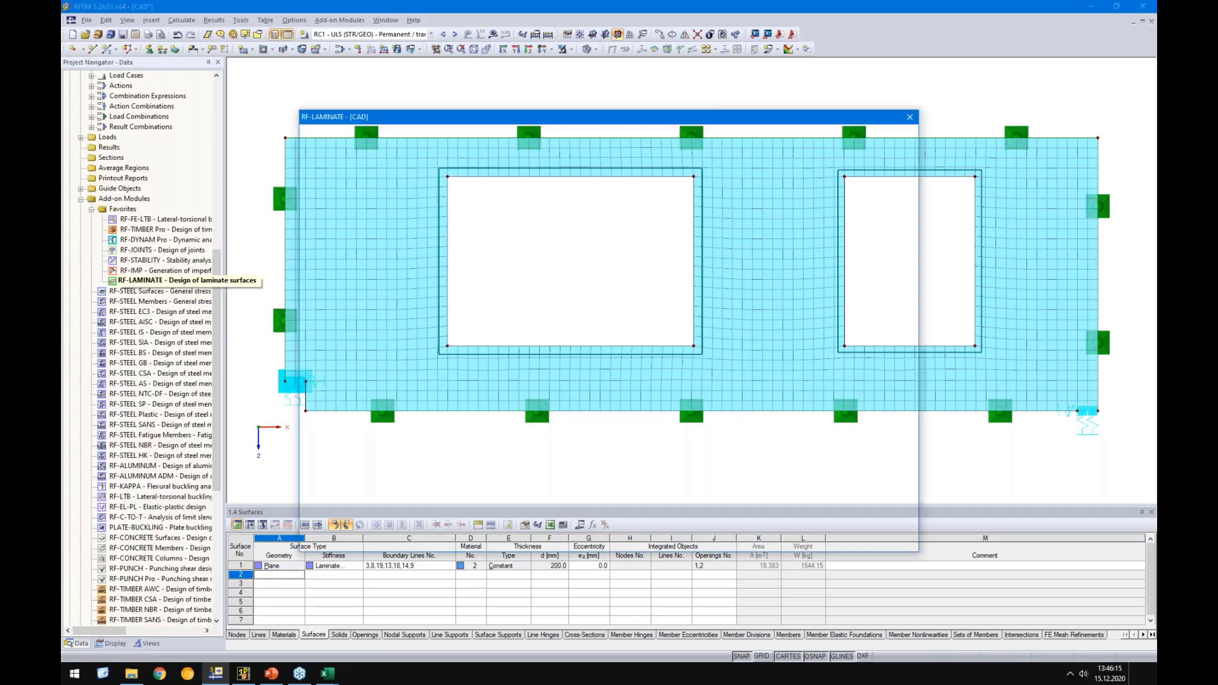
{"action": "left_click", "coordinate": [422, 529]}
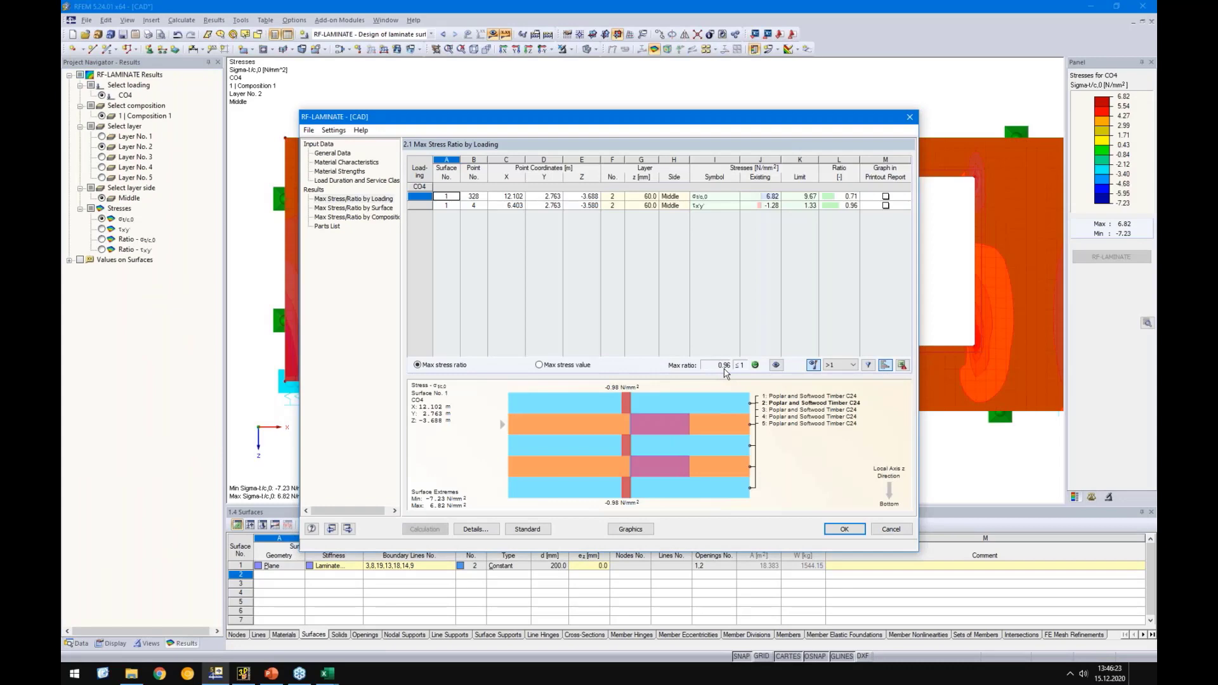
Examine the maximum normal and shear stress ratios in RF-LAMINATE, locate the governing shear point on the wall, and close the module
{"action": "left_click_drag", "start_coordinate": [708, 122], "coordinate": [276, 228]}
{"action": "left_click", "coordinate": [412, 312]}
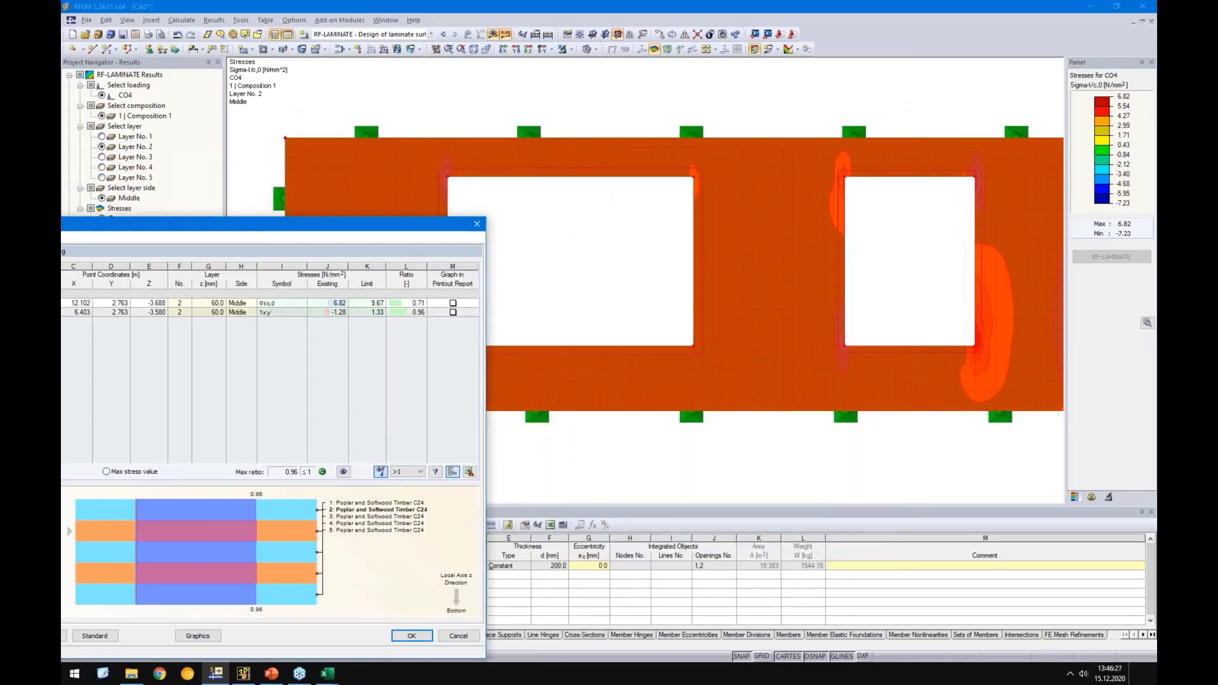
{"action": "left_click_drag", "start_coordinate": [442, 225], "coordinate": [350, 176]}
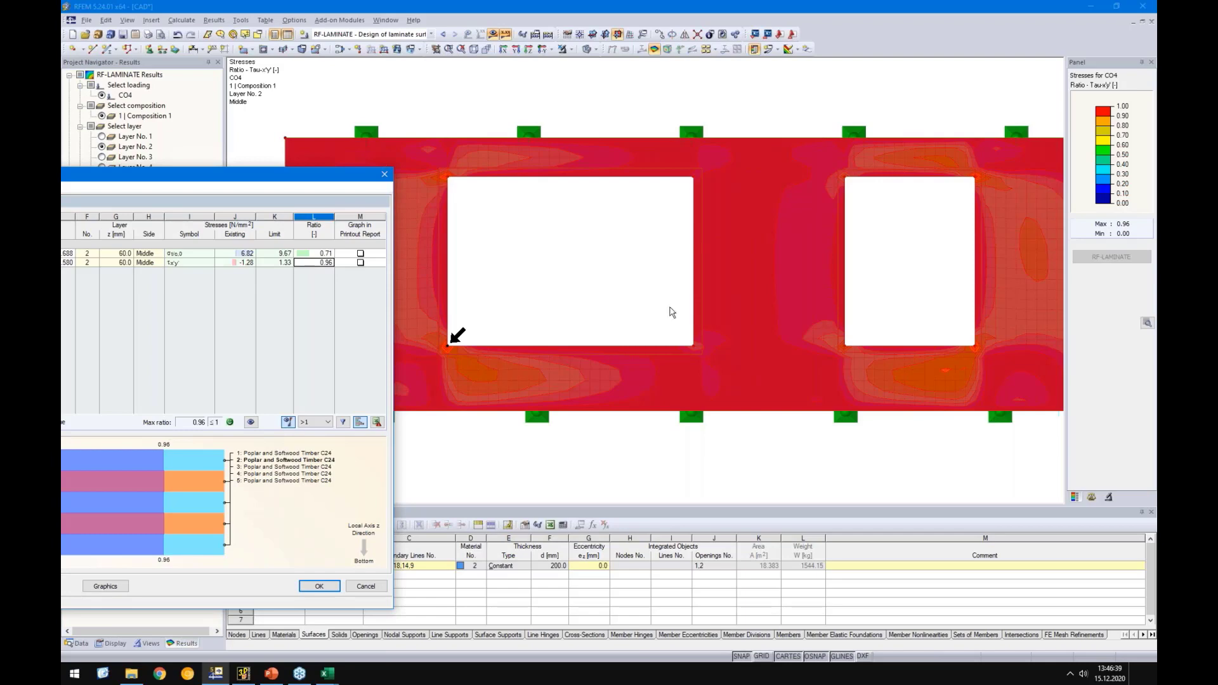
{"action": "left_click_drag", "start_coordinate": [240, 183], "coordinate": [730, 123]}
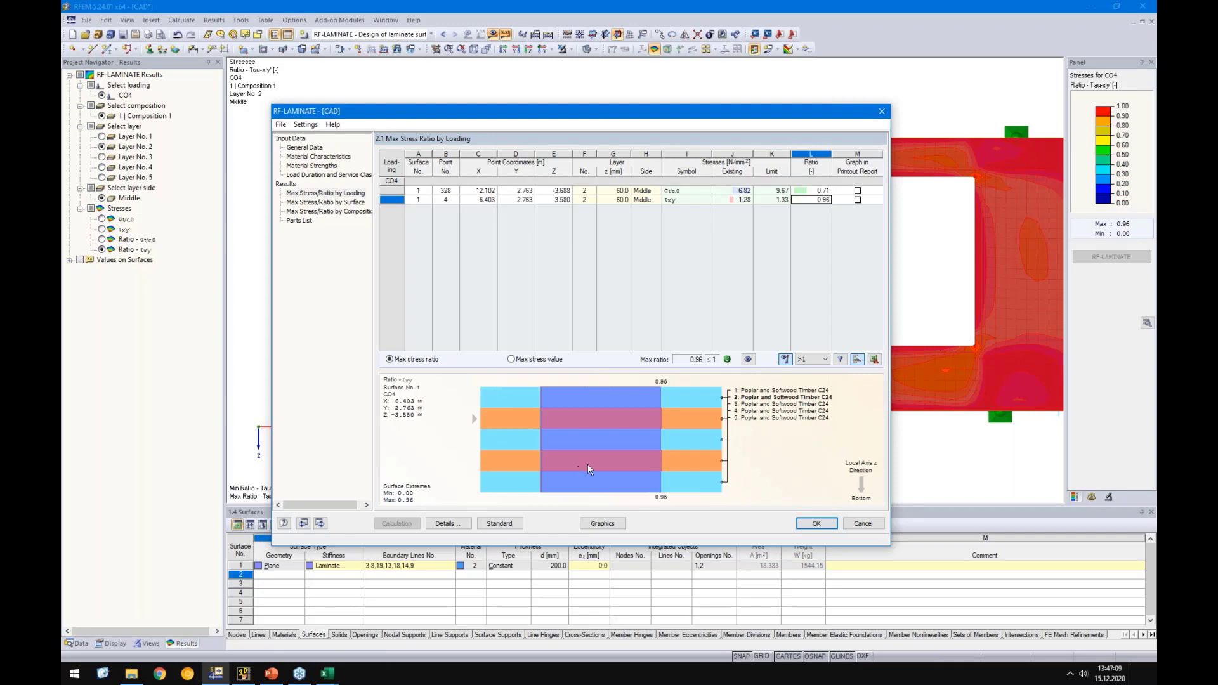
{"action": "left_click", "coordinate": [816, 523]}
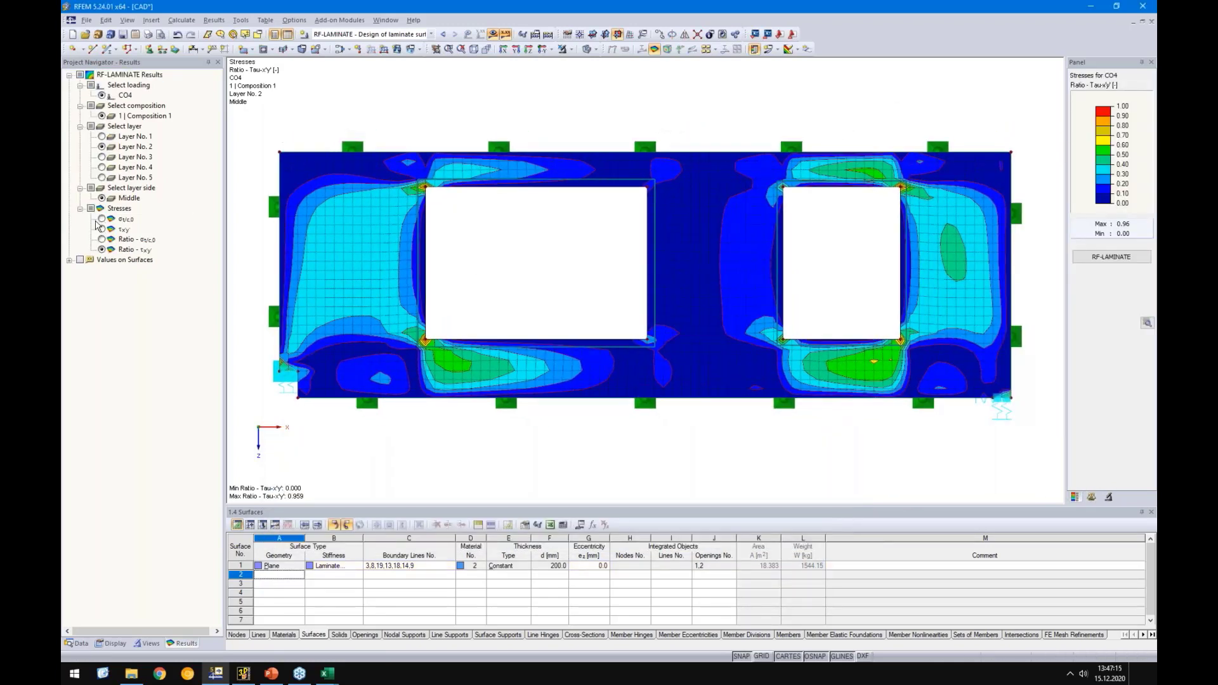
Display layer 1 on the wall and examine its normal stress, normal stress ratio, shear stress and shear stress ratio
{"action": "left_click", "coordinate": [102, 137]}
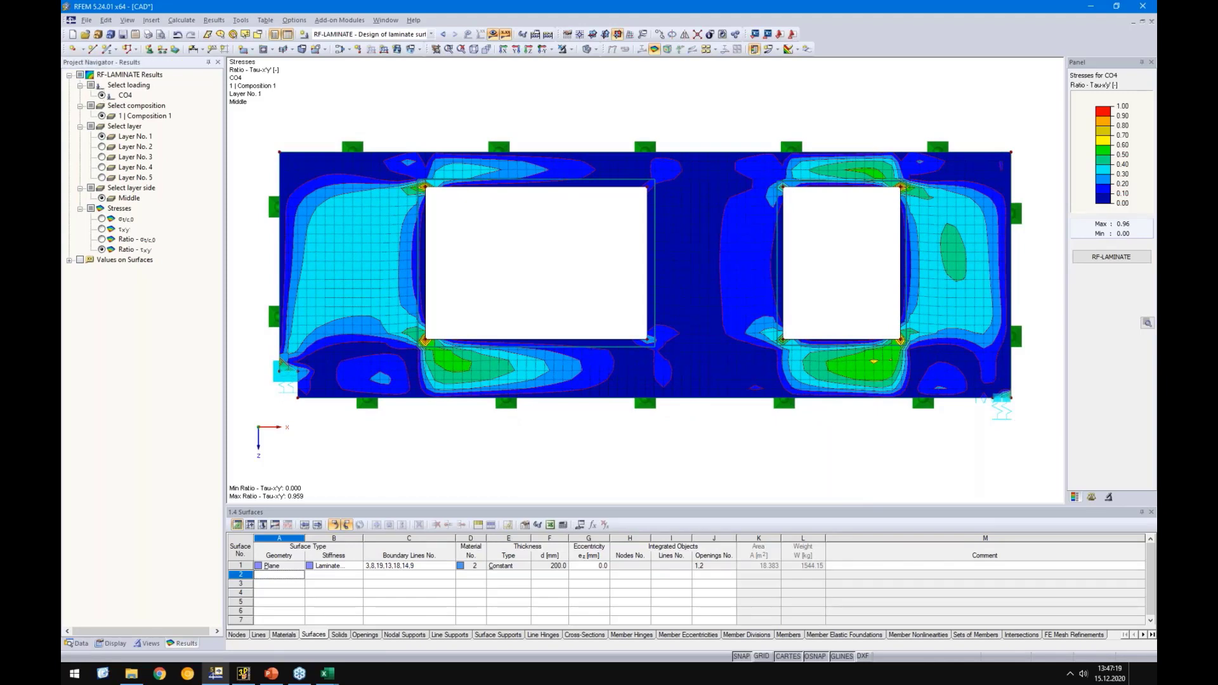
{"action": "left_click", "coordinate": [102, 199]}
{"action": "left_click", "coordinate": [101, 219]}
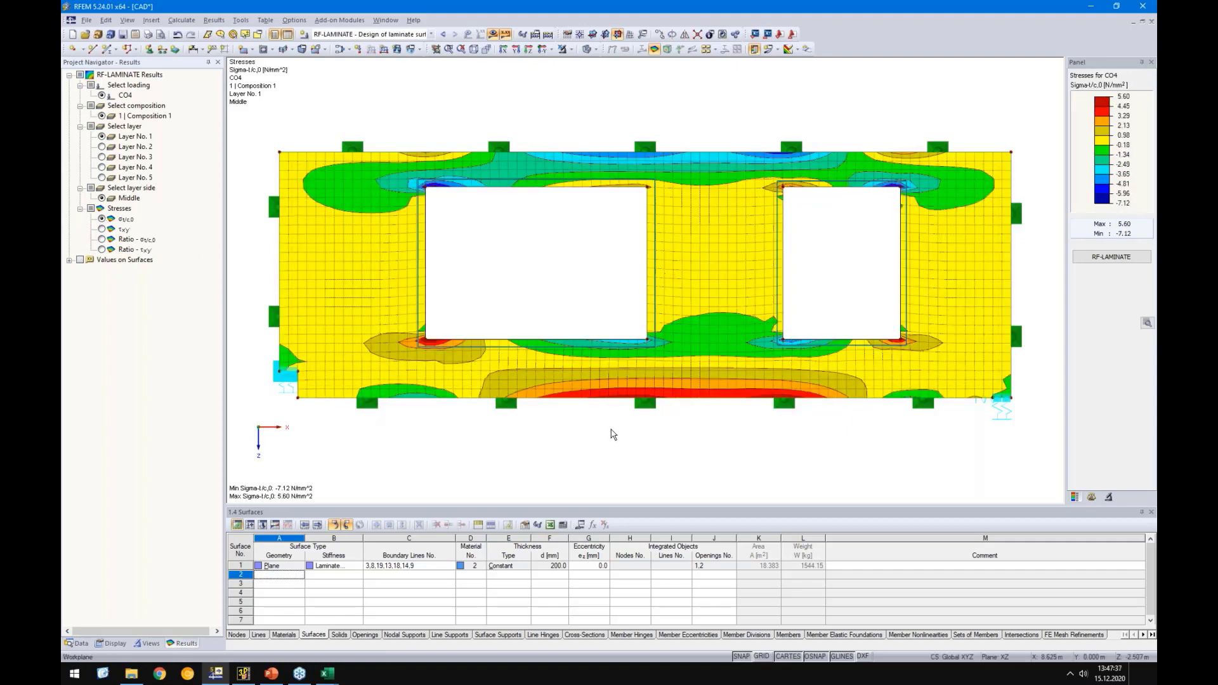
{"action": "scroll", "coordinate": [612, 436], "scroll_direction": "down", "scroll_amount": 1}
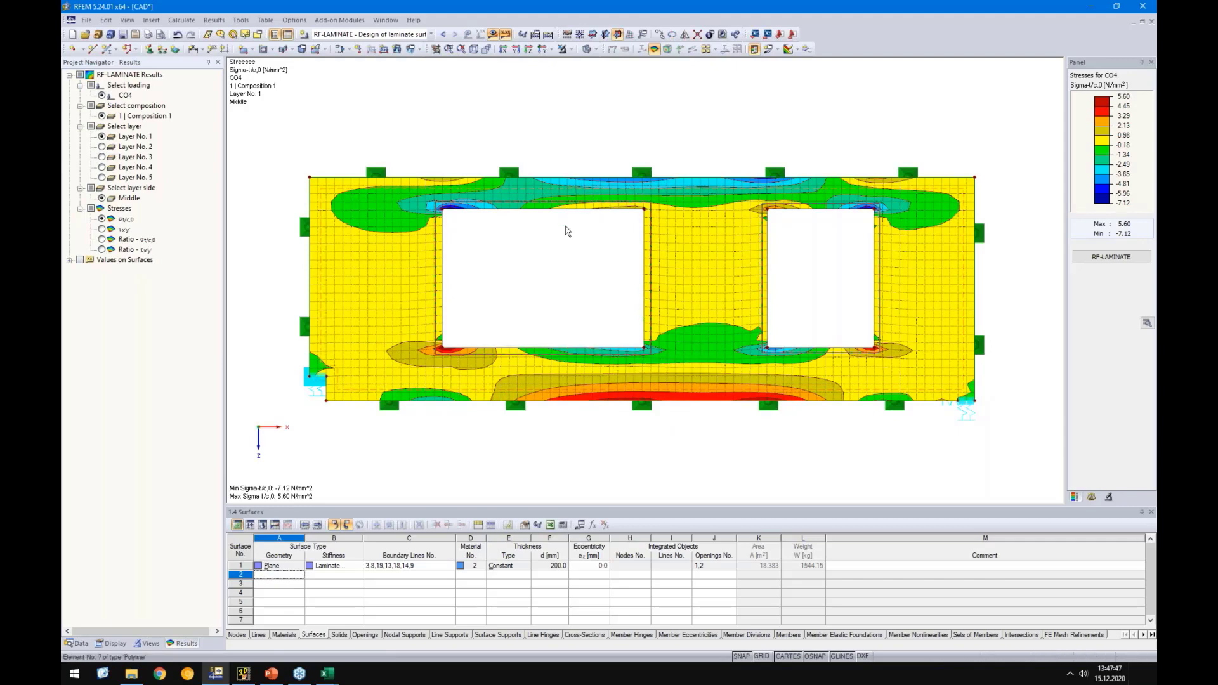
{"action": "left_click", "coordinate": [102, 239]}
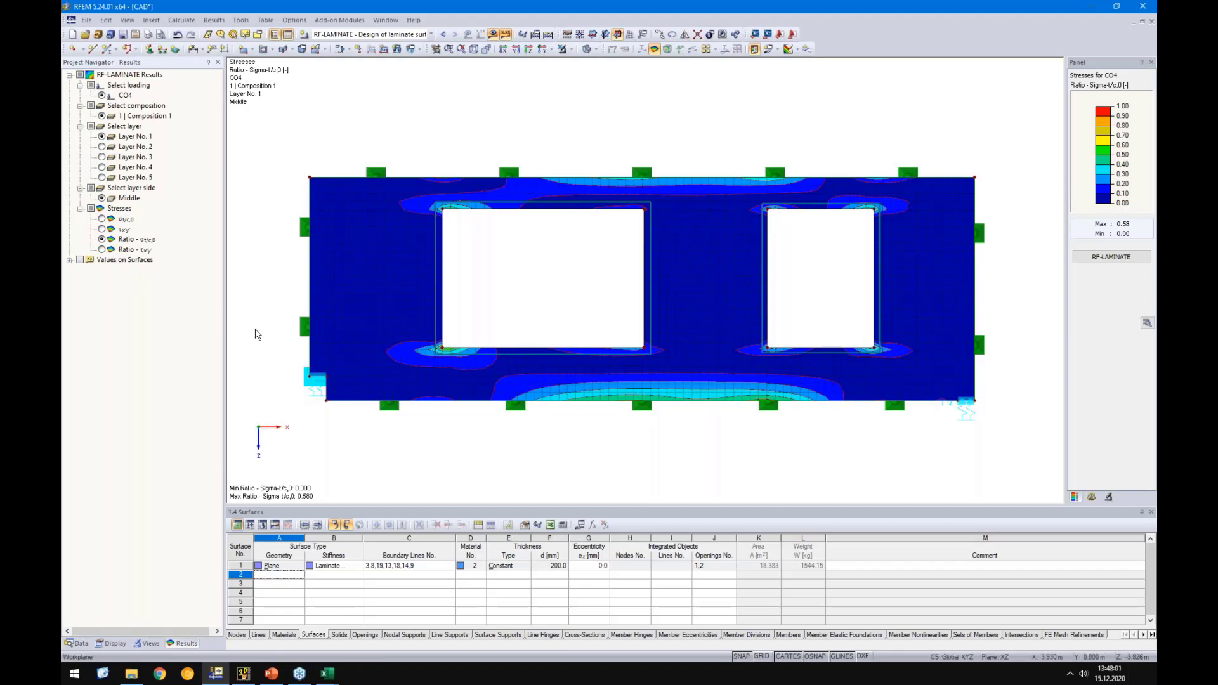
{"action": "left_click", "coordinate": [102, 229]}
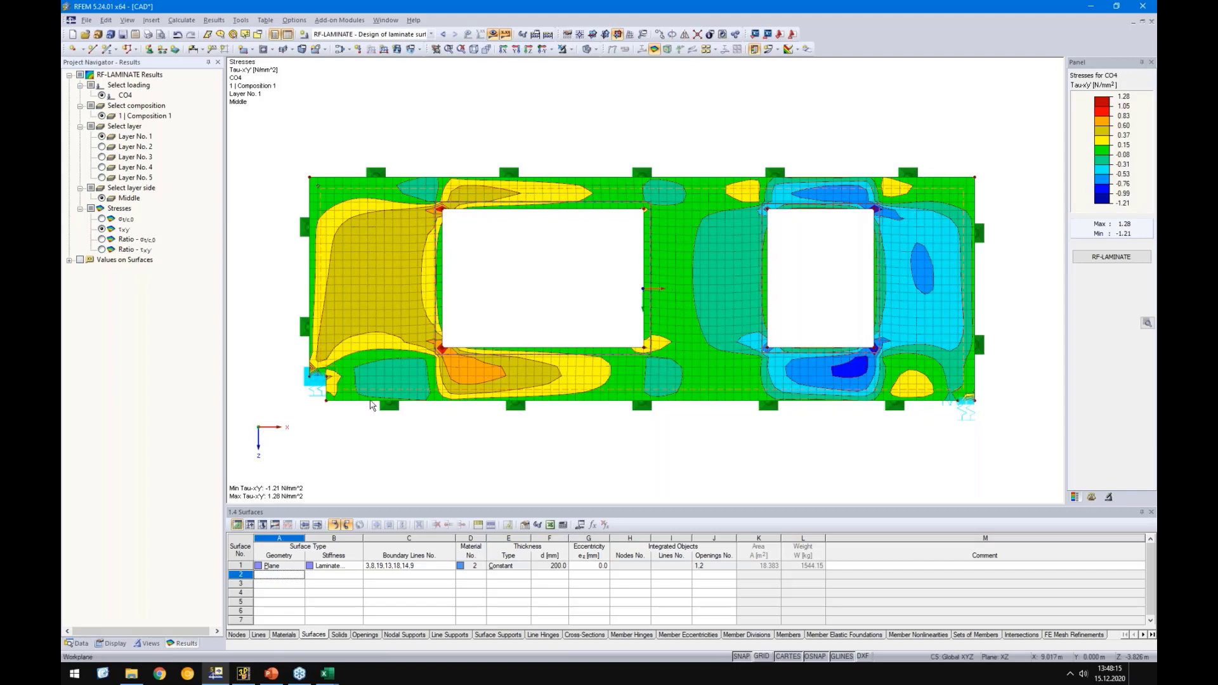
{"action": "left_click", "coordinate": [102, 250]}
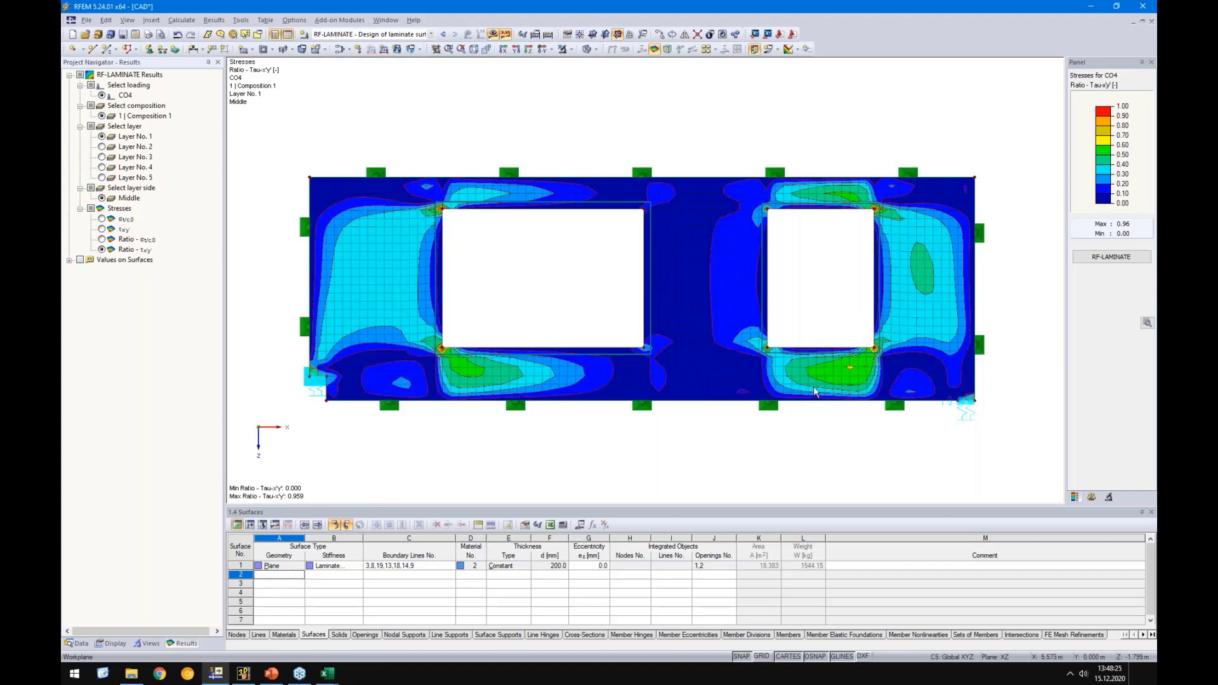
Set the lowest isoband value of the shear stress ratio colour scale to 0.7
{"action": "double_click", "coordinate": [1107, 150]}
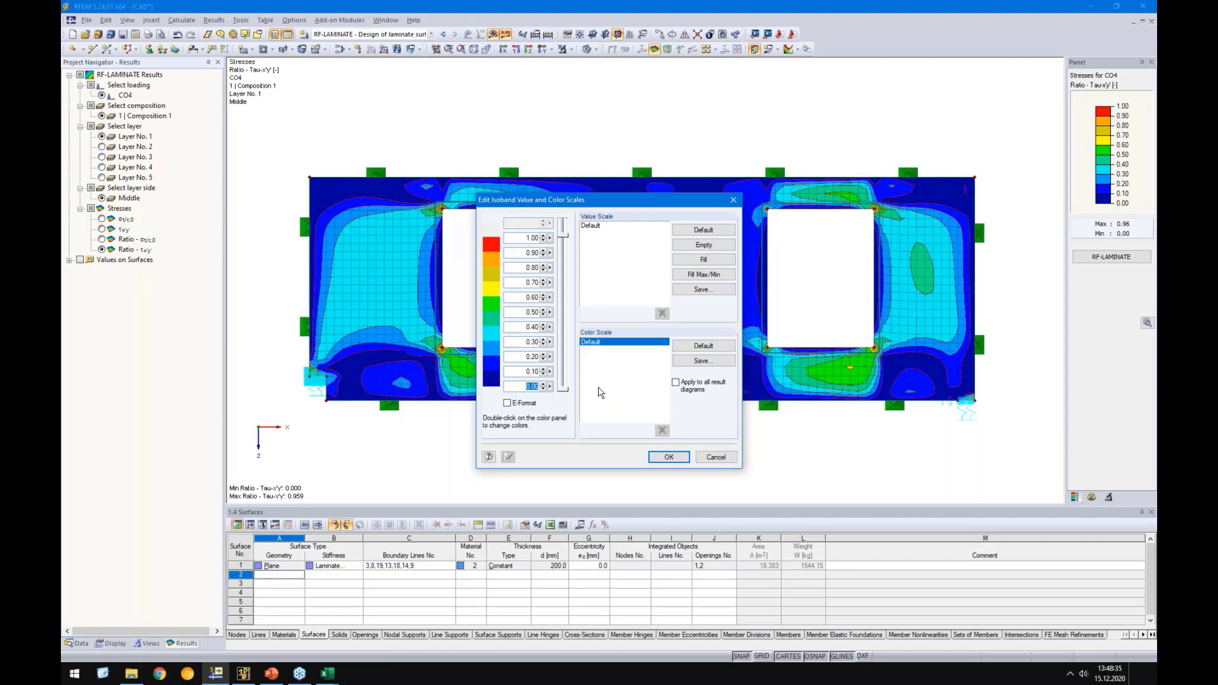
{"action": "type", "text": "0.7"}
{"action": "left_click", "coordinate": [670, 456]}
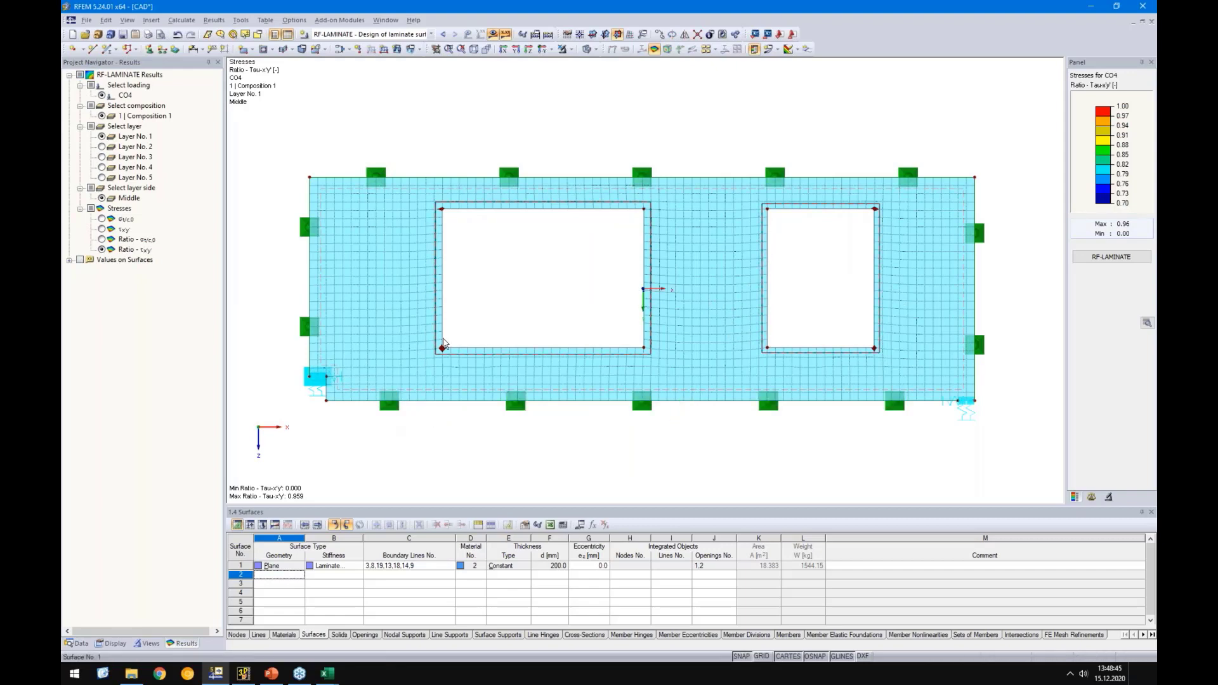
Examine the layer 1 shear stress ratio peaks at the corners of the wall openings
{"action": "scroll", "coordinate": [444, 342], "scroll_direction": "up", "scroll_amount": 5}
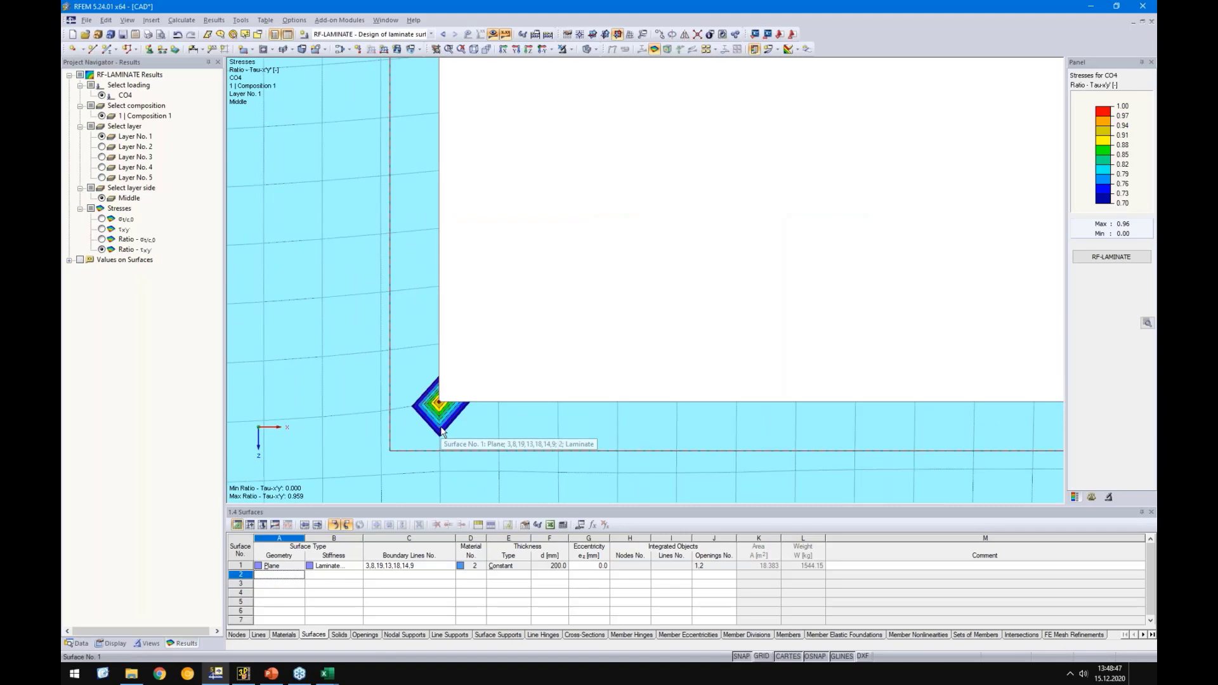
{"action": "scroll", "coordinate": [442, 431], "scroll_direction": "down", "scroll_amount": 4}
{"action": "scroll", "coordinate": [463, 78], "scroll_direction": "up", "scroll_amount": 6}
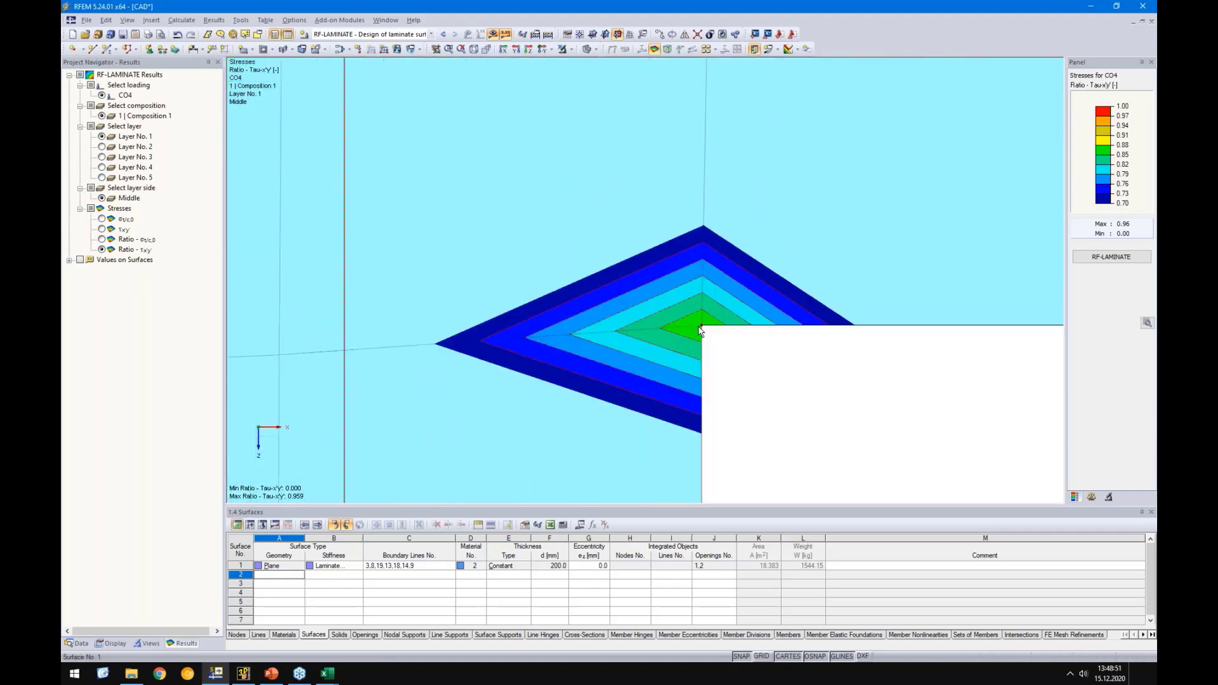
{"action": "scroll", "coordinate": [753, 288], "scroll_direction": "down", "scroll_amount": 5}
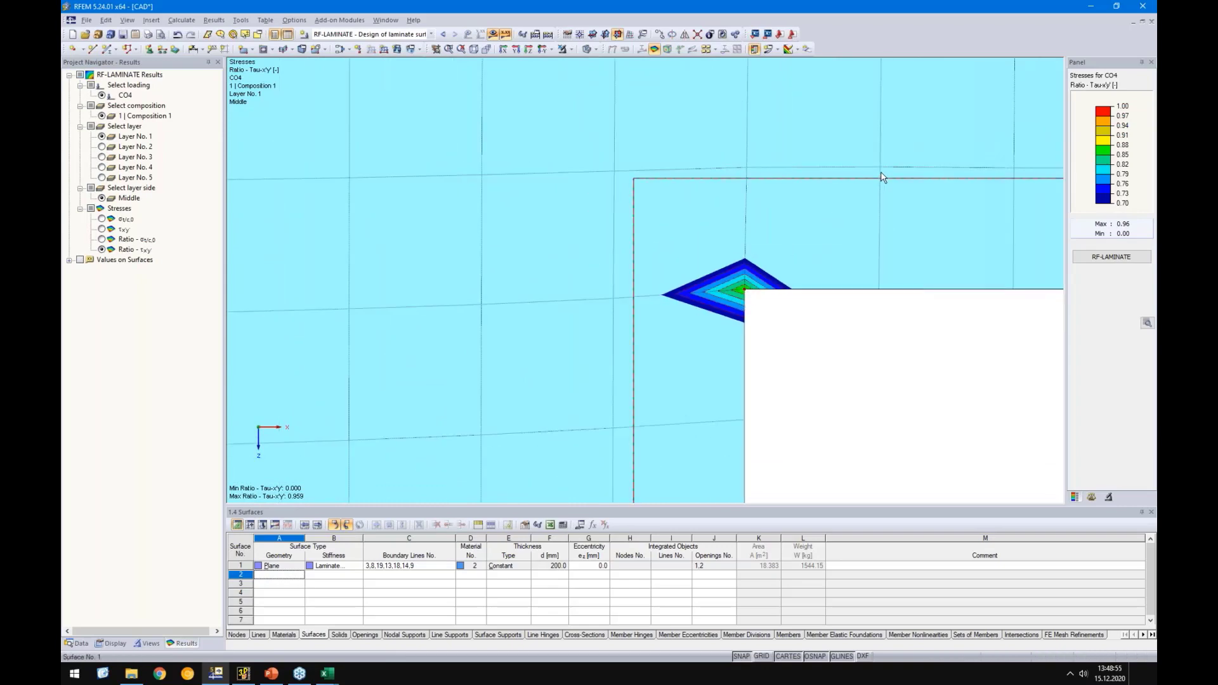
{"action": "scroll", "coordinate": [796, 298], "scroll_direction": "down", "scroll_amount": 5}
{"action": "middle_click_drag", "start_coordinate": [839, 382], "coordinate": [652, 233]}
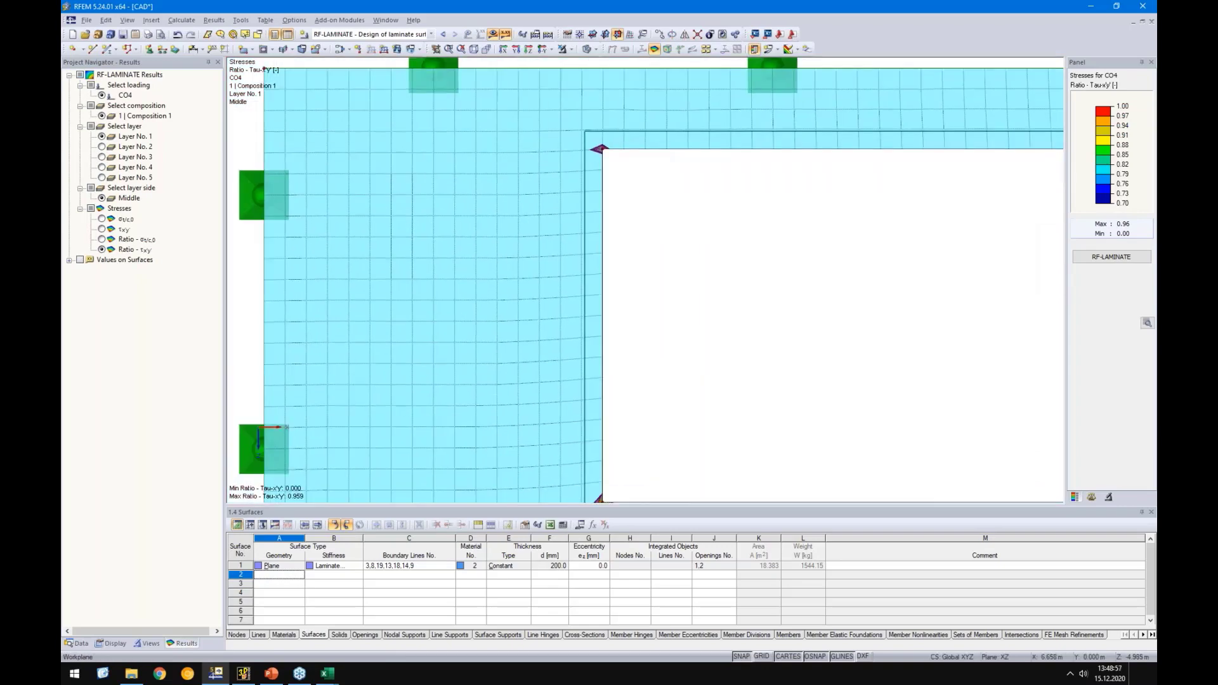
{"action": "scroll", "coordinate": [651, 234], "scroll_direction": "down", "scroll_amount": 4}
{"action": "middle_click_drag", "start_coordinate": [773, 312], "coordinate": [470, 294]}
{"action": "scroll", "coordinate": [470, 294], "scroll_direction": "down", "scroll_amount": 1}
{"action": "scroll", "coordinate": [446, 294], "scroll_direction": "down", "scroll_amount": 1}
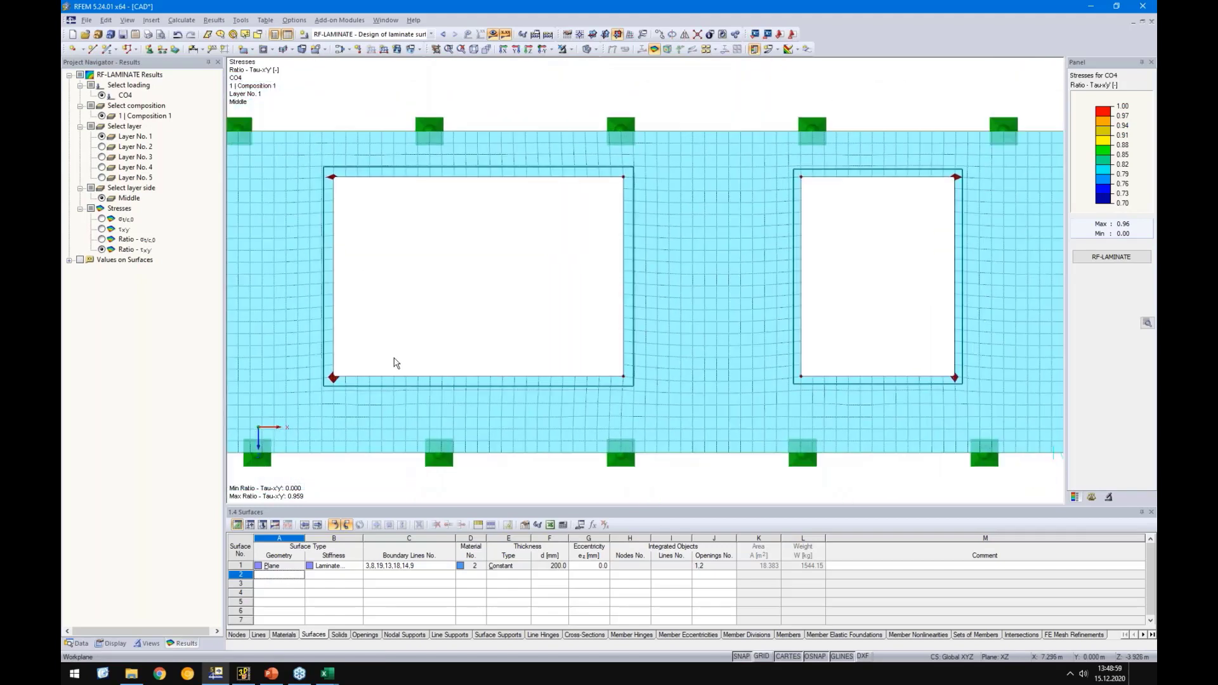
{"action": "middle_click_drag", "start_coordinate": [393, 343], "coordinate": [509, 292]}
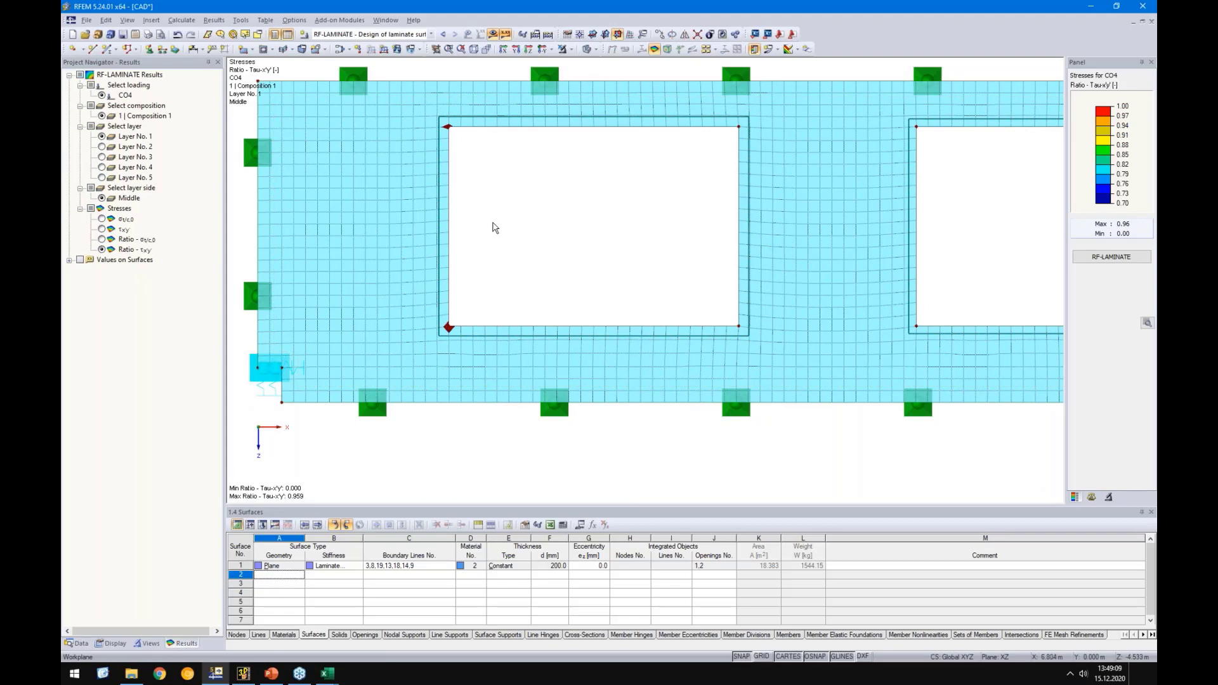
{"action": "middle_click_drag", "start_coordinate": [496, 227], "coordinate": [530, 259]}
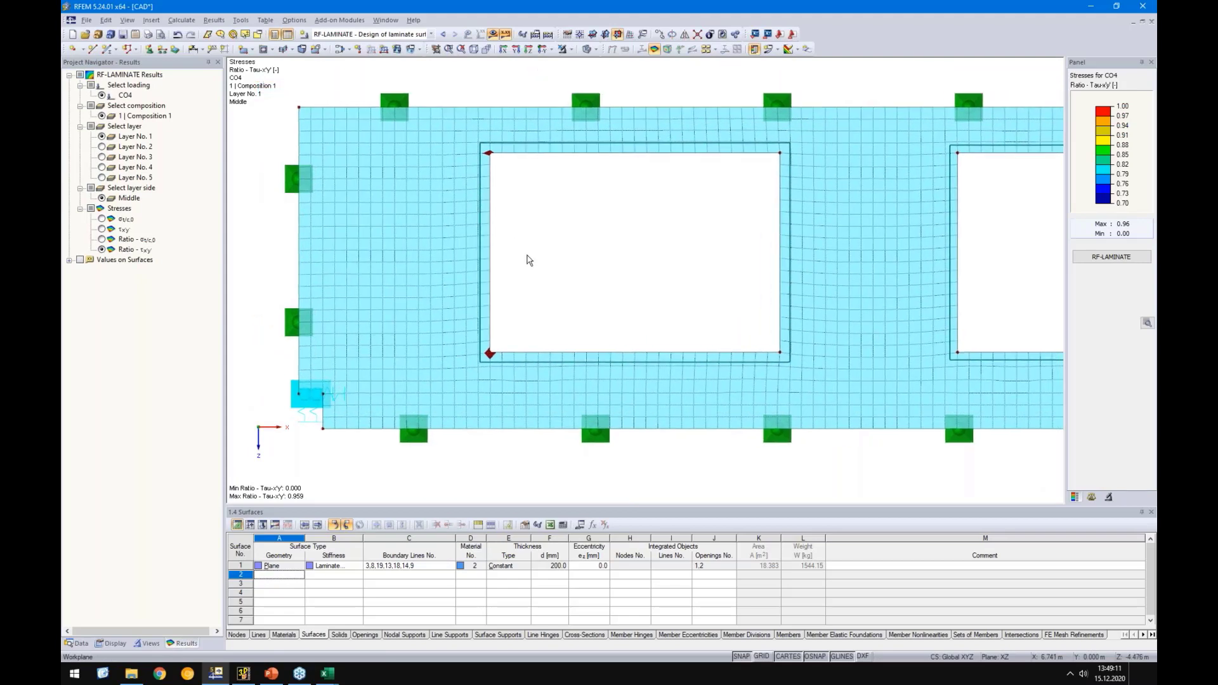
Create a circular average region on surface 1, centred on the lower-left corner of the left opening
{"action": "left_click", "coordinate": [78, 643]}
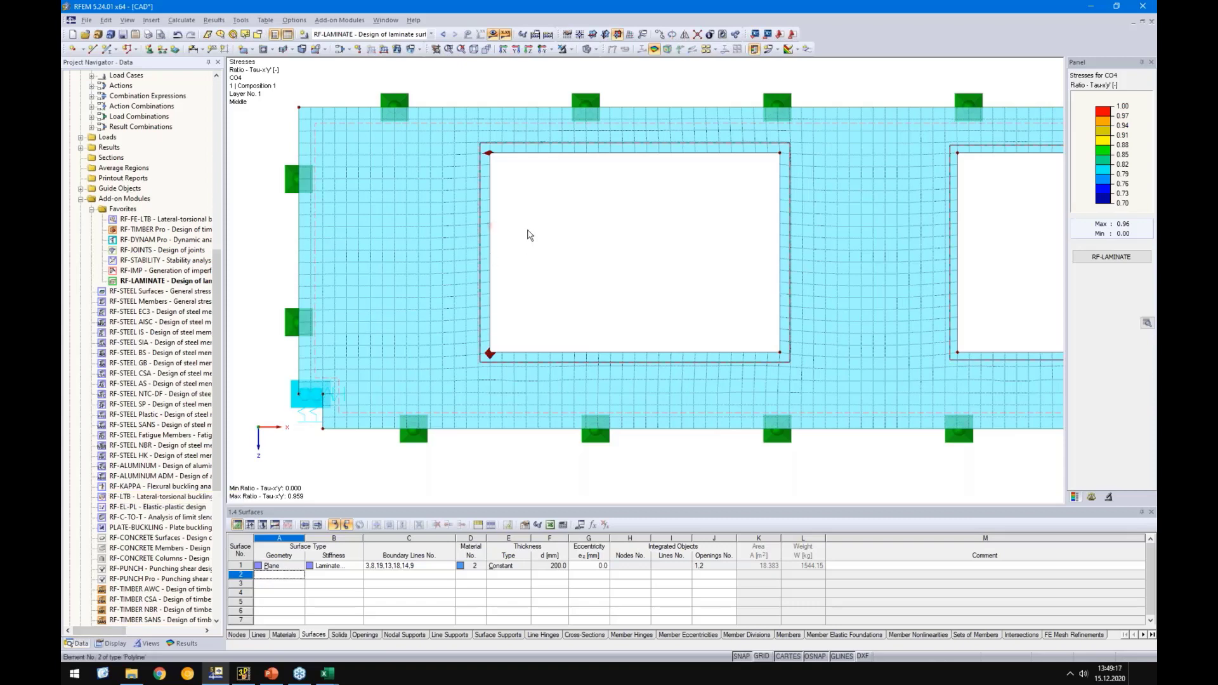
{"action": "middle_click_drag", "start_coordinate": [527, 236], "coordinate": [559, 254]}
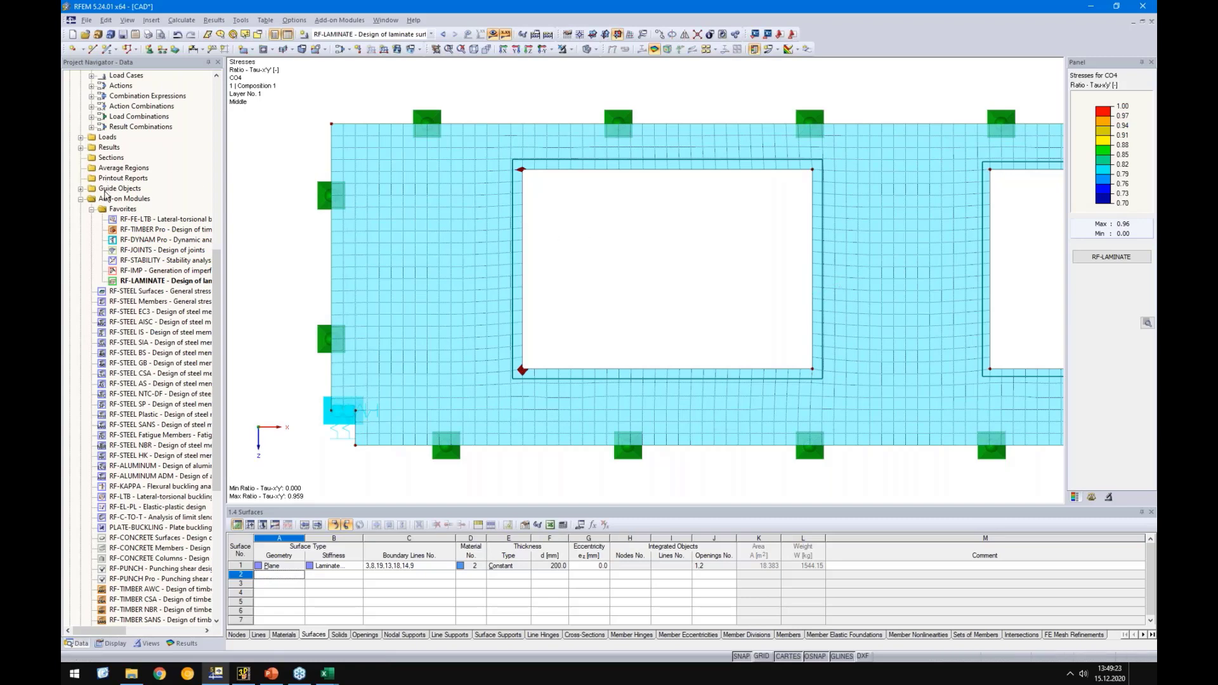
{"action": "right_click", "coordinate": [123, 168]}
{"action": "left_click", "coordinate": [322, 222]}
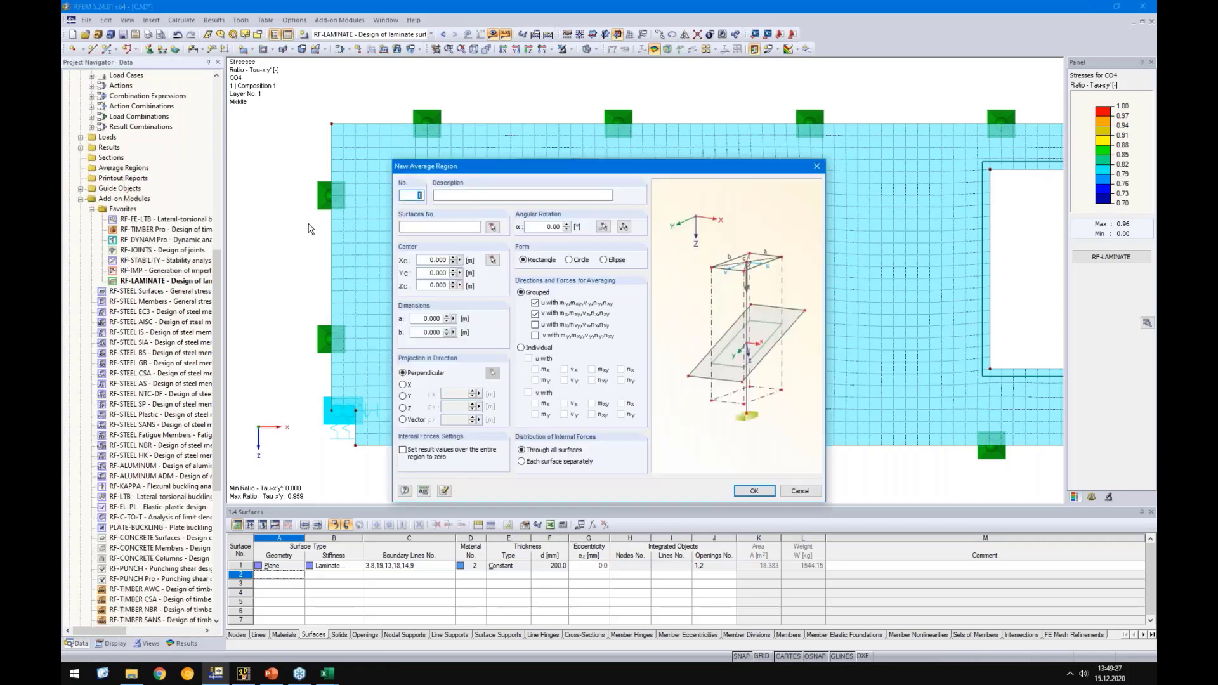
{"action": "left_click", "coordinate": [461, 225]}
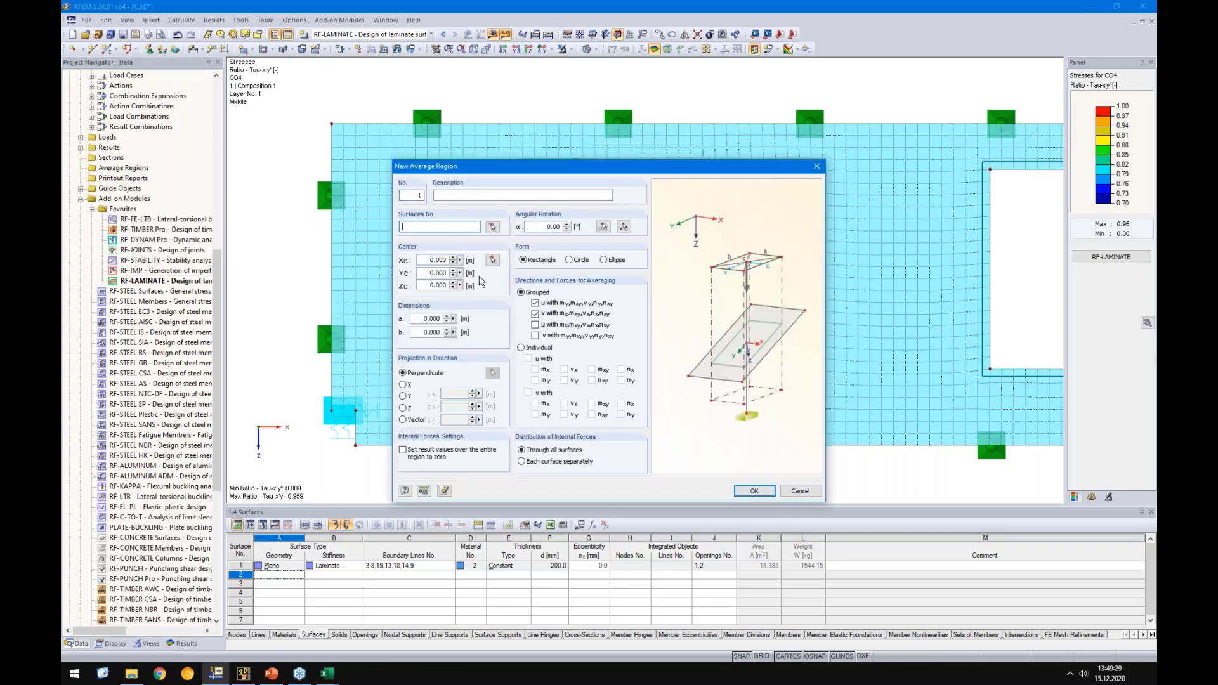
{"action": "type", "text": "1"}
{"action": "left_click", "coordinate": [492, 261]}
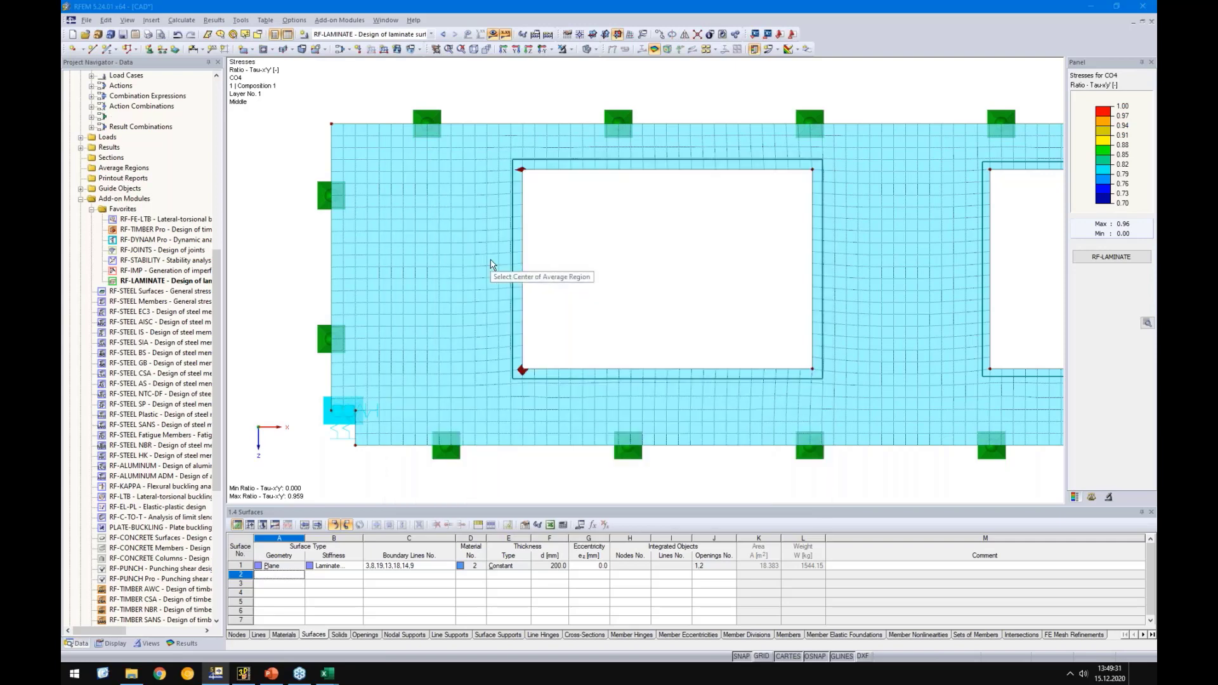
{"action": "left_click", "coordinate": [522, 370]}
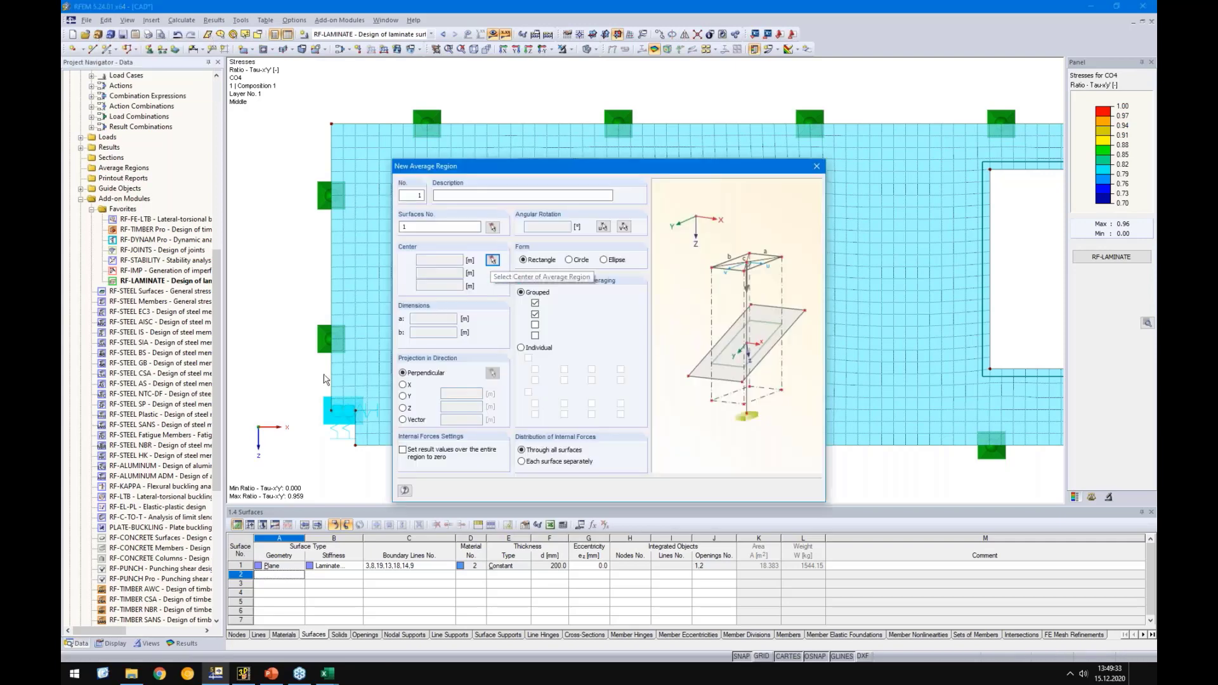
{"action": "left_click", "coordinate": [569, 260]}
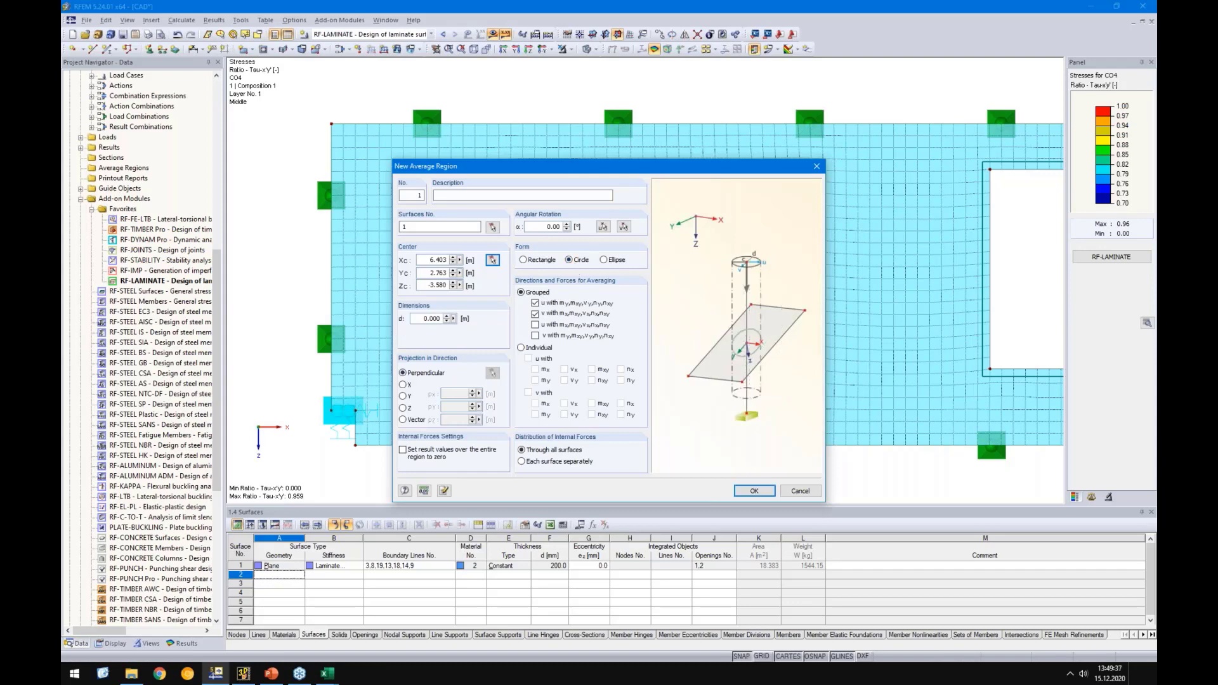
{"action": "key", "text": "Tab"}
{"action": "type", "text": "0"}
{"action": "left_click", "coordinate": [754, 490]}
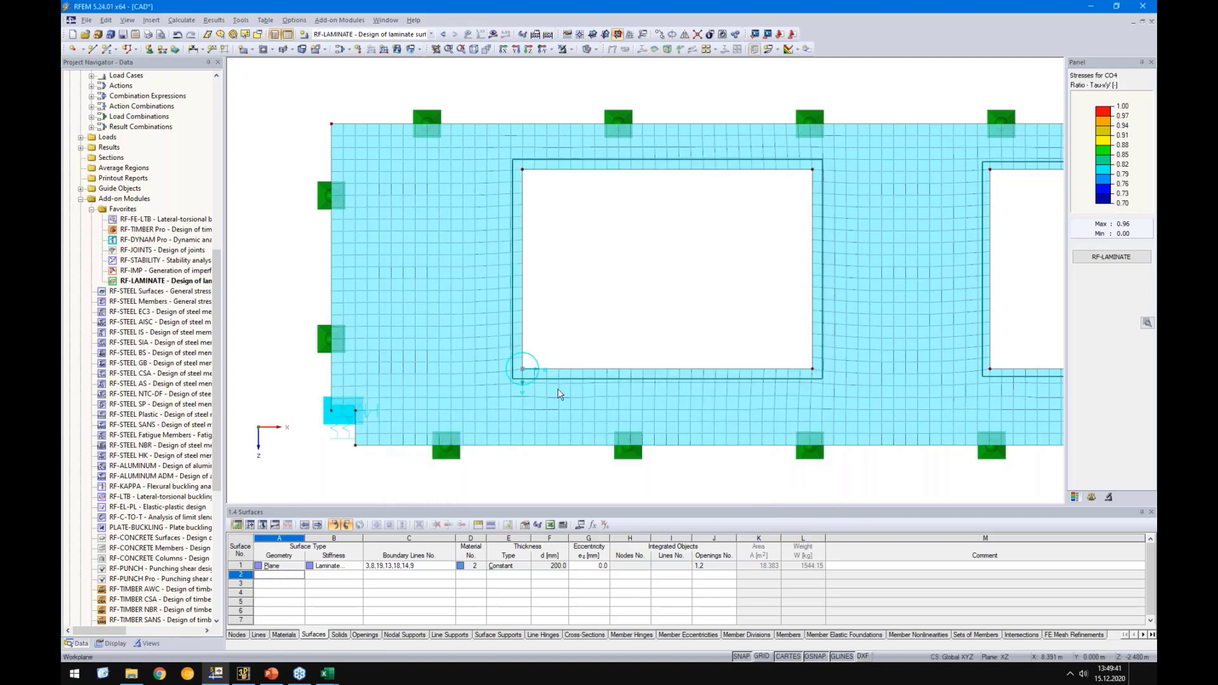
Switch to load combination CO4 and display the basic internal force n-xy on the wall surface
{"action": "left_click", "coordinate": [431, 33]}
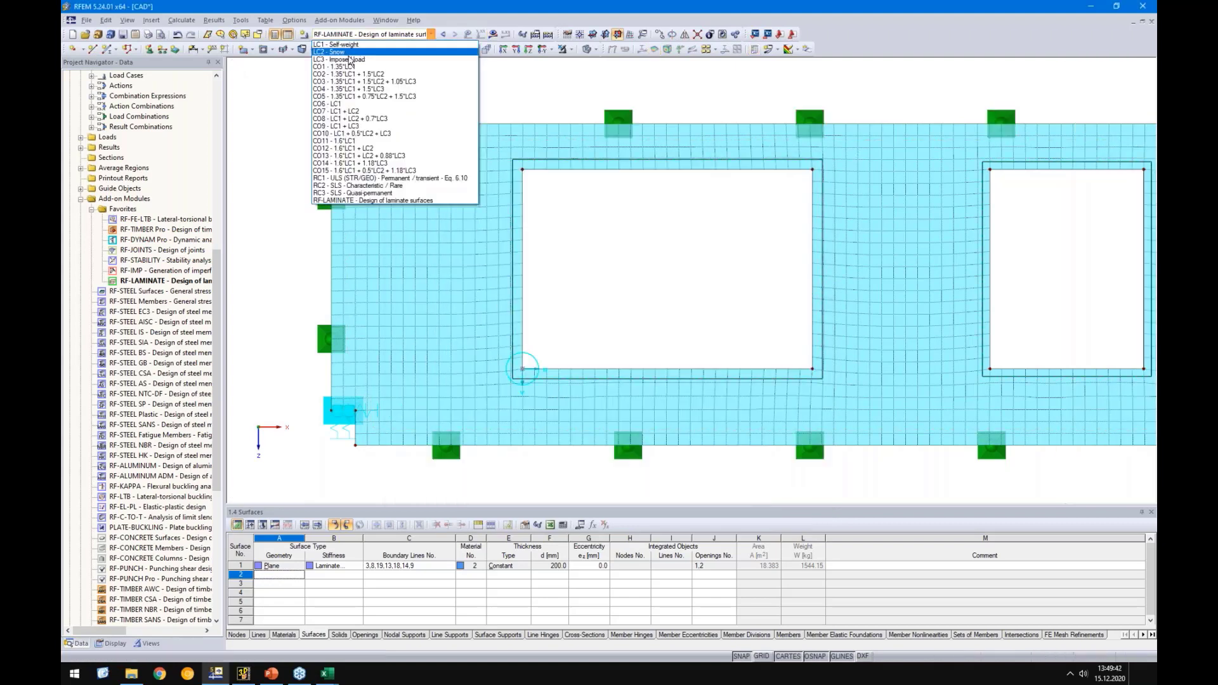
{"action": "left_click", "coordinate": [330, 90]}
{"action": "left_click", "coordinate": [493, 34]}
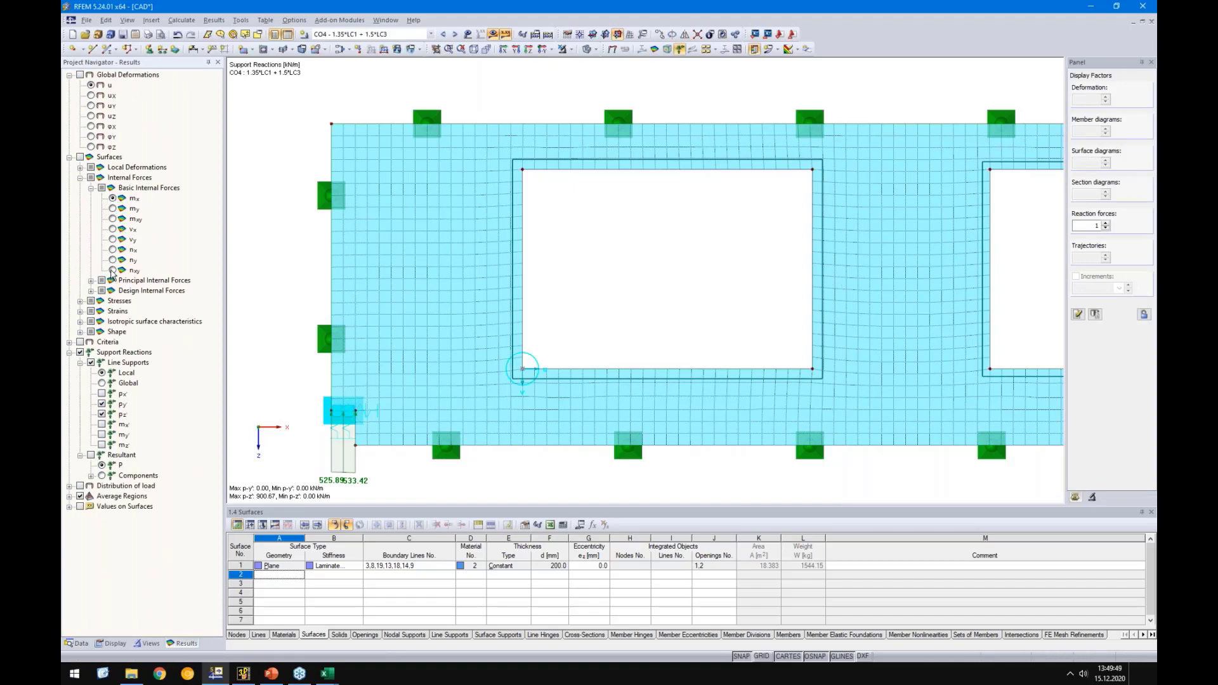
{"action": "left_click", "coordinate": [113, 270]}
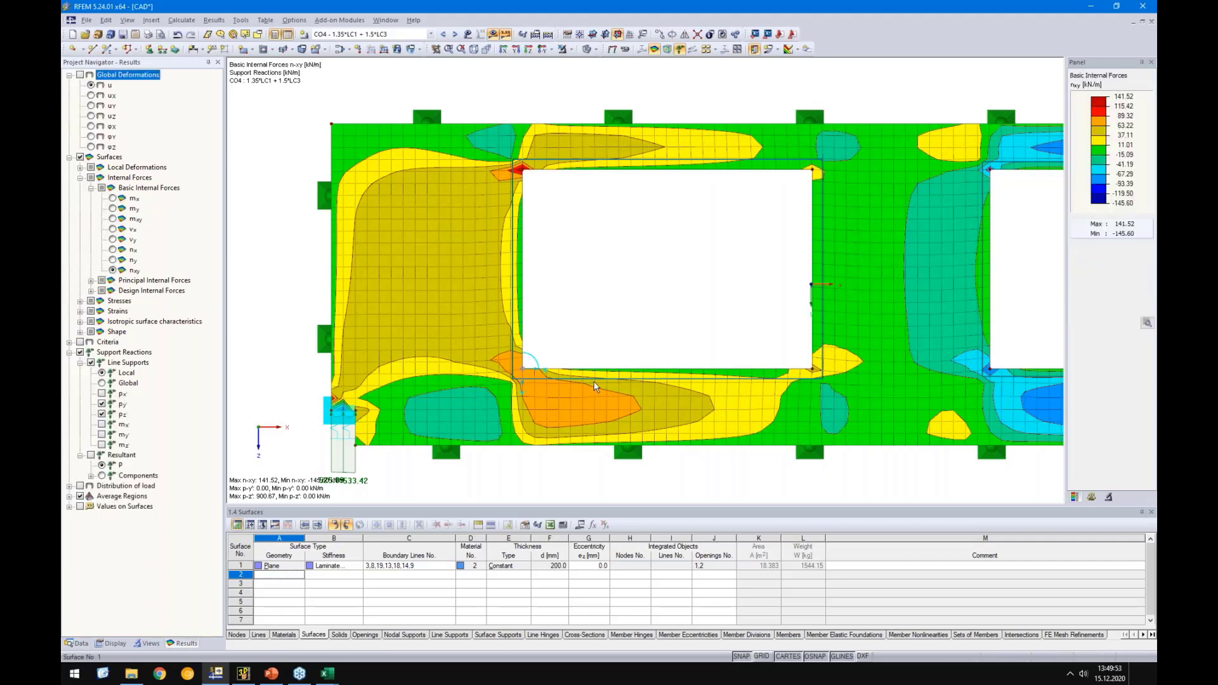
Compare the n-xy distribution at the left opening's lower-left corner without and with the average region applied
{"action": "left_click", "coordinate": [81, 496]}
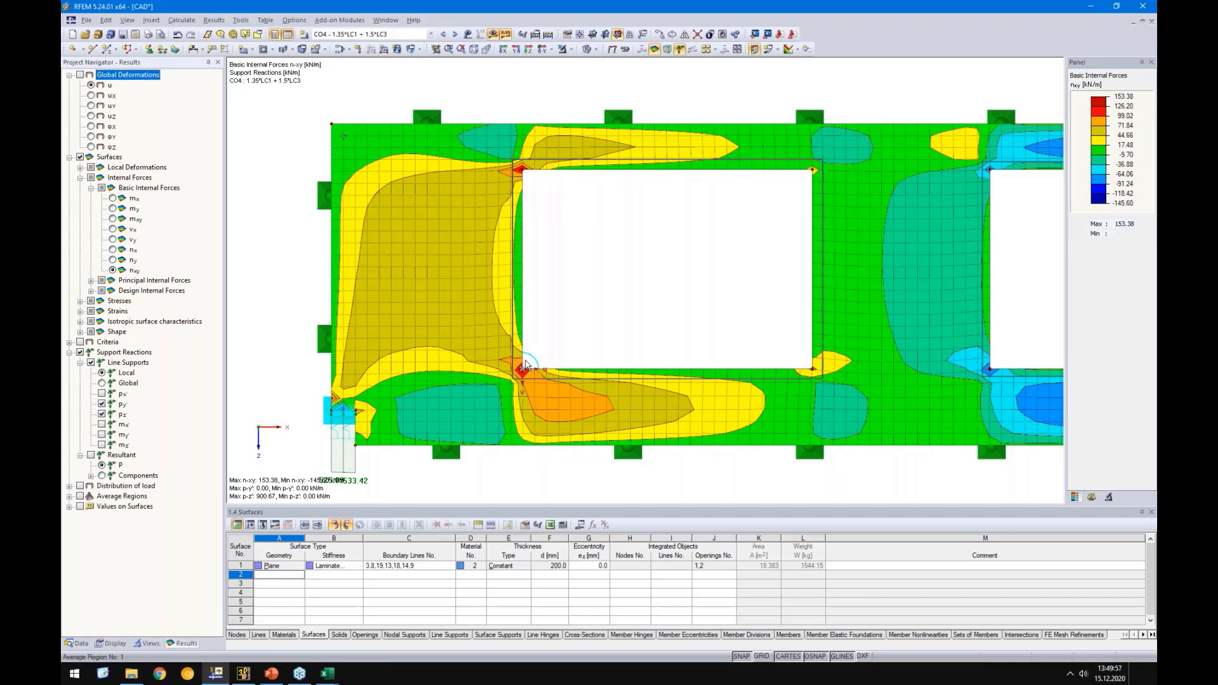
{"action": "scroll", "coordinate": [525, 364], "scroll_direction": "up", "scroll_amount": 3}
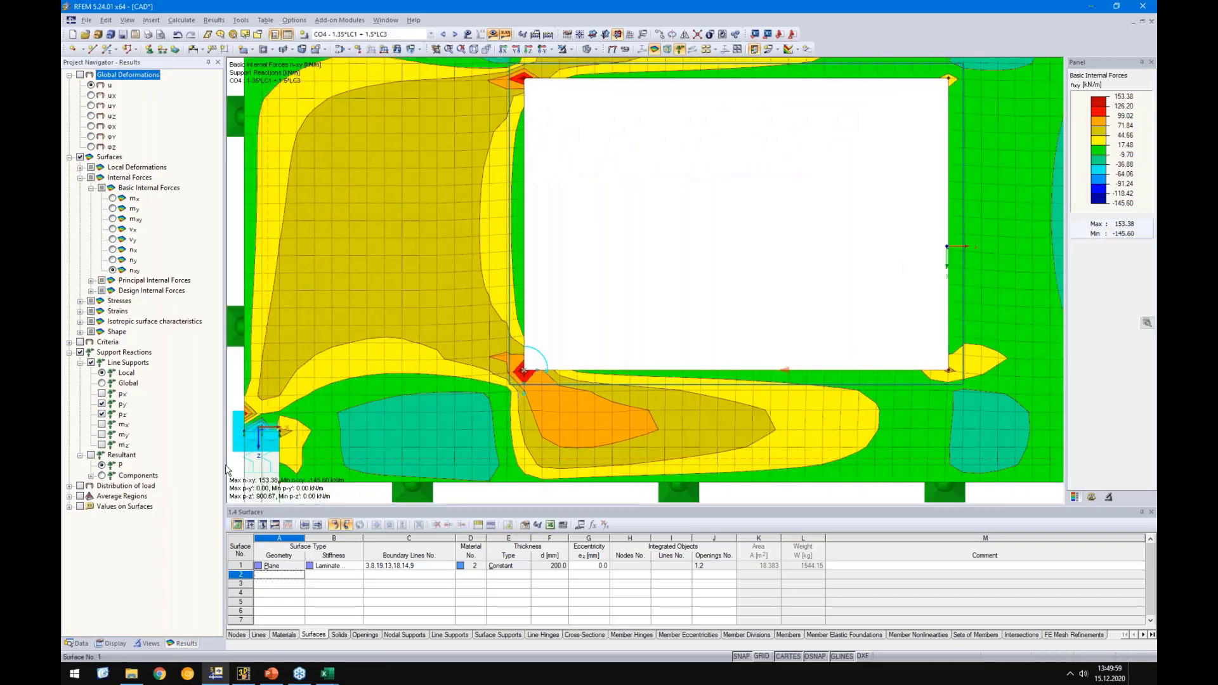
{"action": "left_click", "coordinate": [81, 497]}
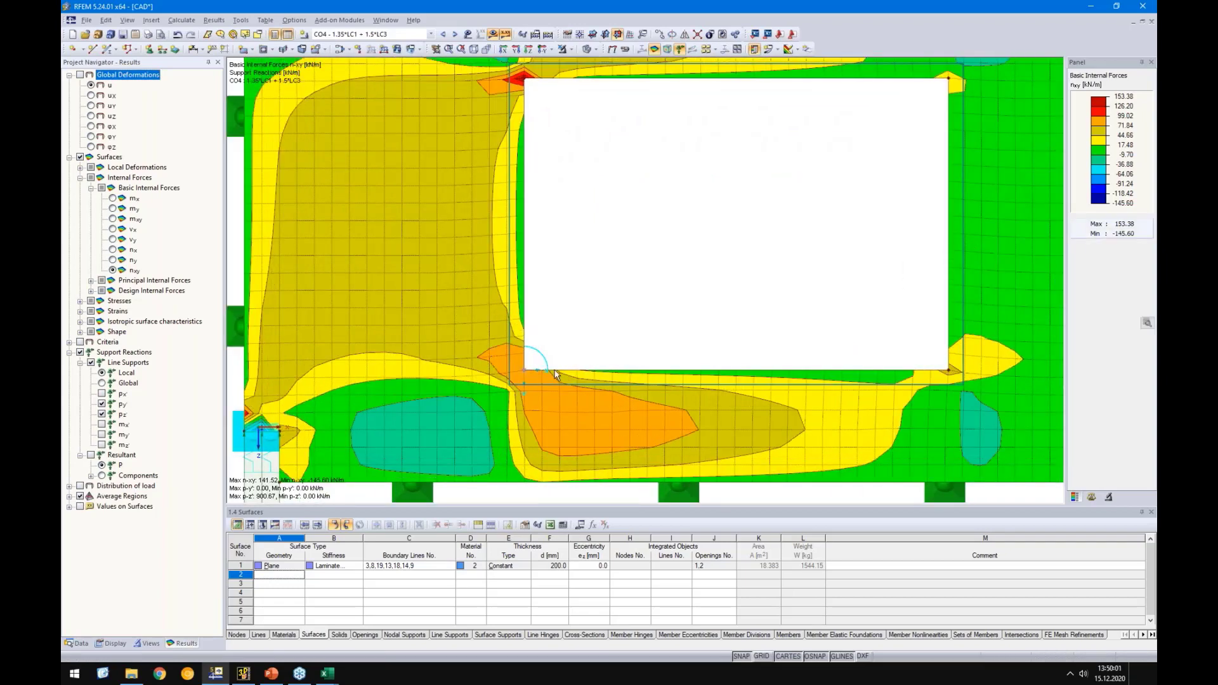
{"action": "scroll", "coordinate": [523, 373], "scroll_direction": "up", "scroll_amount": 3}
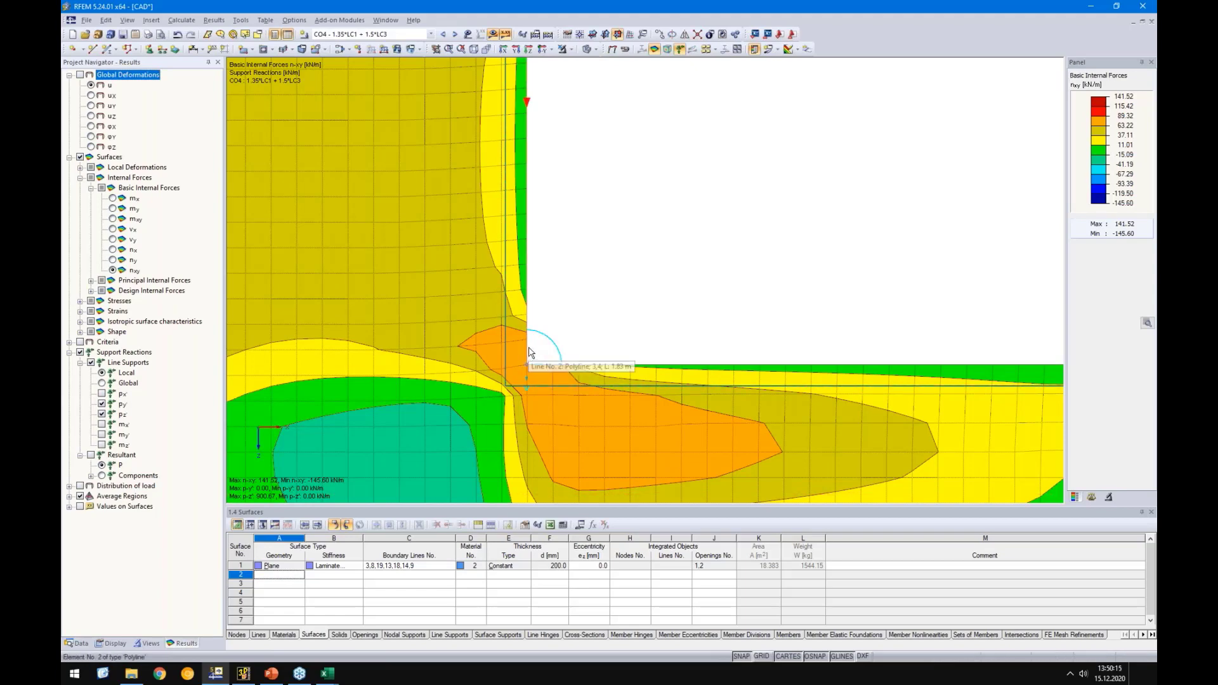
{"action": "scroll", "coordinate": [577, 333], "scroll_direction": "down", "scroll_amount": 3}
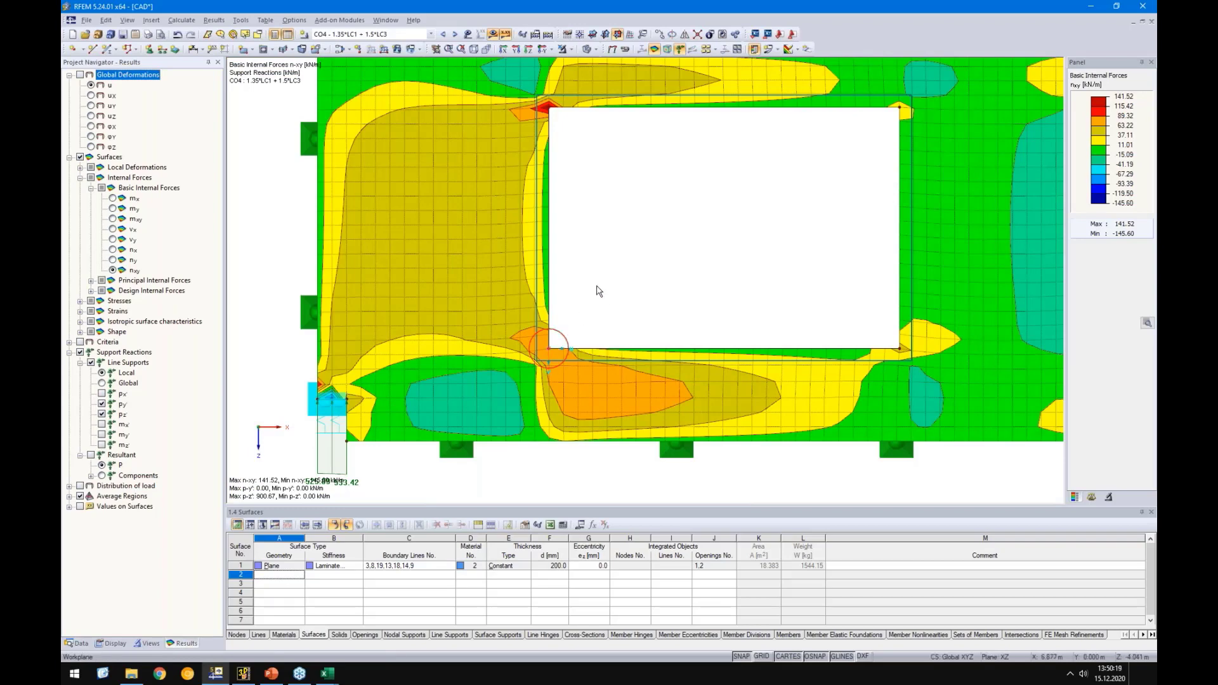
{"action": "scroll", "coordinate": [607, 289], "scroll_direction": "down", "scroll_amount": 2}
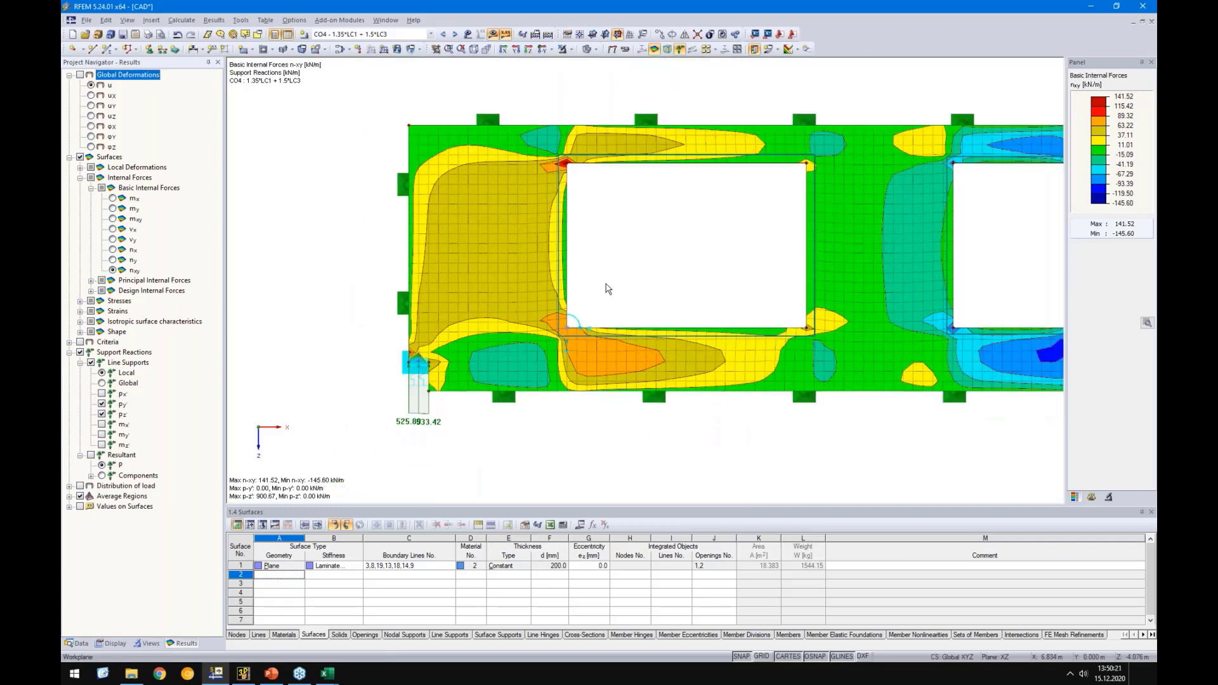
Delete the circular average region at the left opening's lower-left corner
{"action": "left_click", "coordinate": [578, 318]}
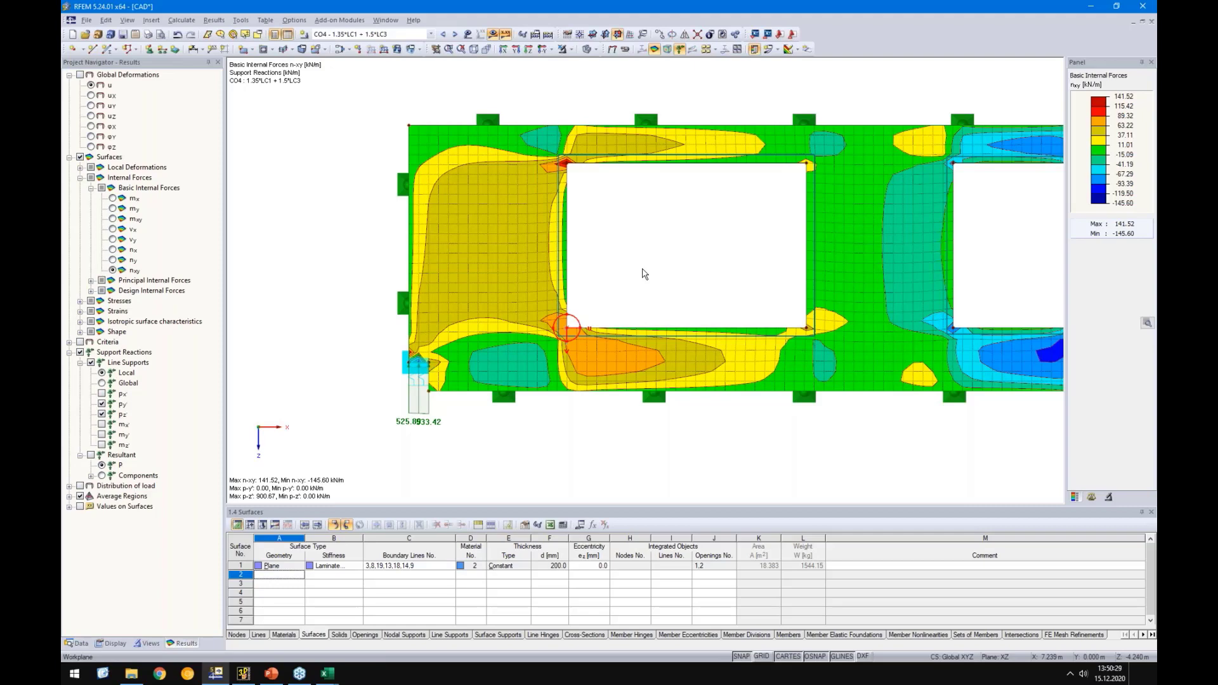
{"action": "scroll", "coordinate": [644, 273], "scroll_direction": "down", "scroll_amount": 2}
{"action": "scroll", "coordinate": [573, 299], "scroll_direction": "down", "scroll_amount": 2}
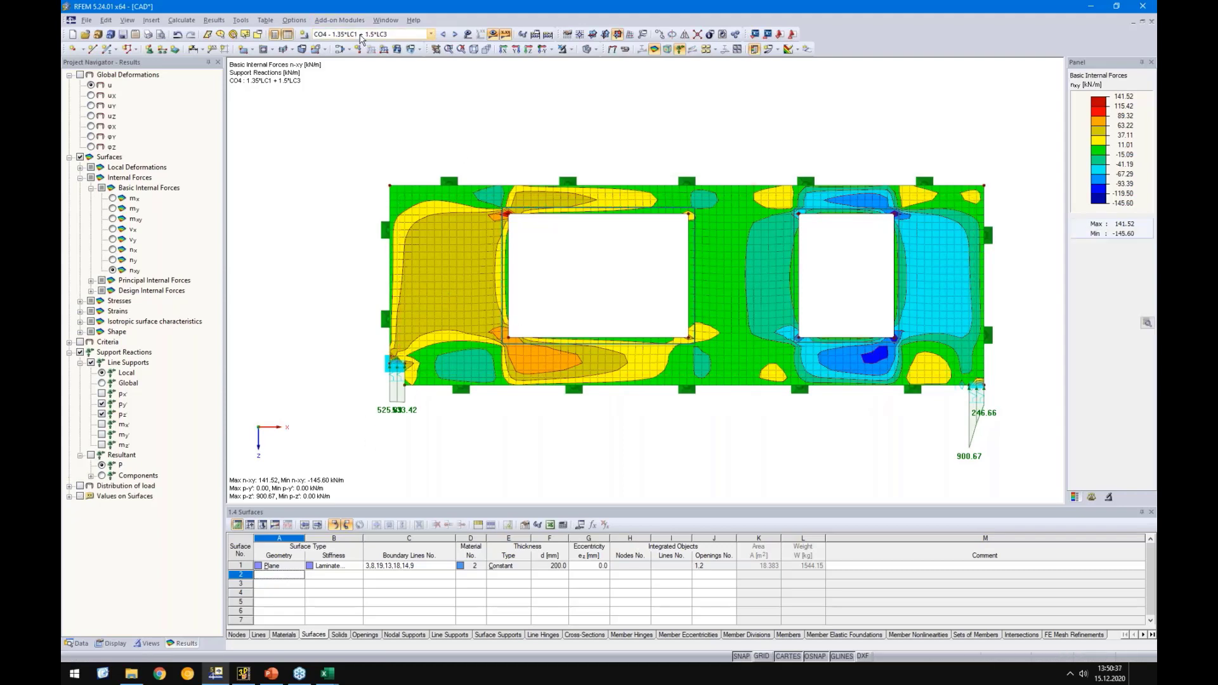
{"action": "scroll", "coordinate": [504, 341], "scroll_direction": "up", "scroll_amount": 1}
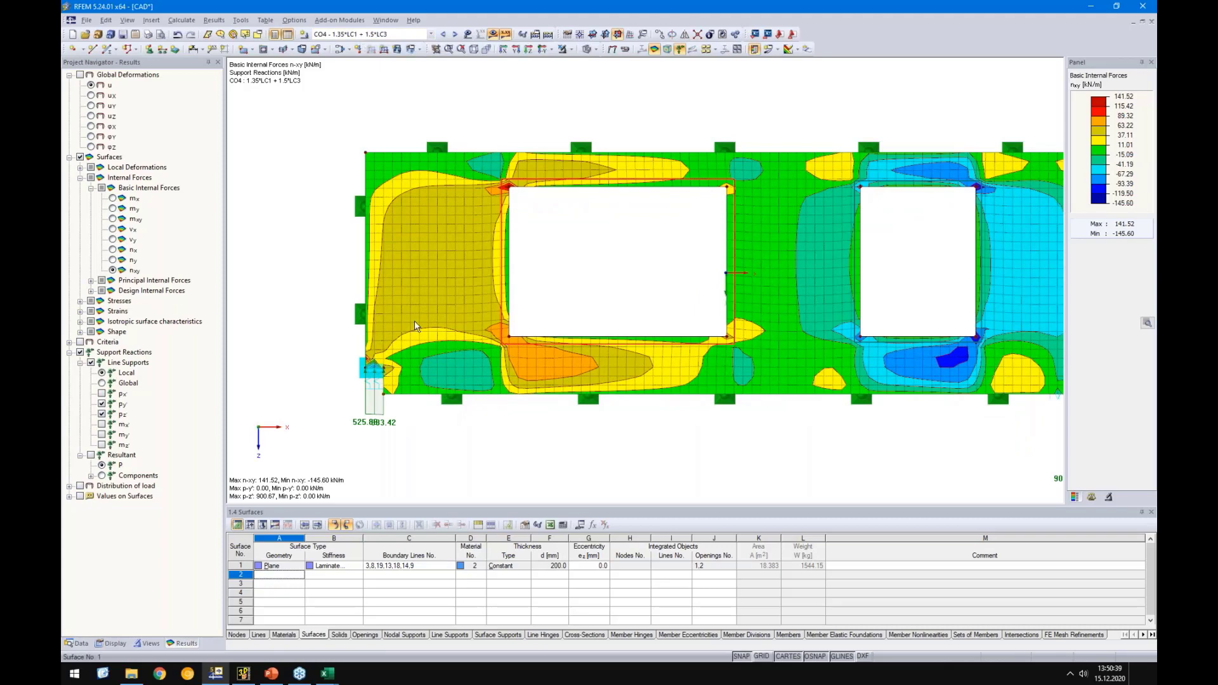
Hide the results and start a new surface section named 123, beginning at the inner end node of the left line support
{"action": "left_click", "coordinate": [493, 34]}
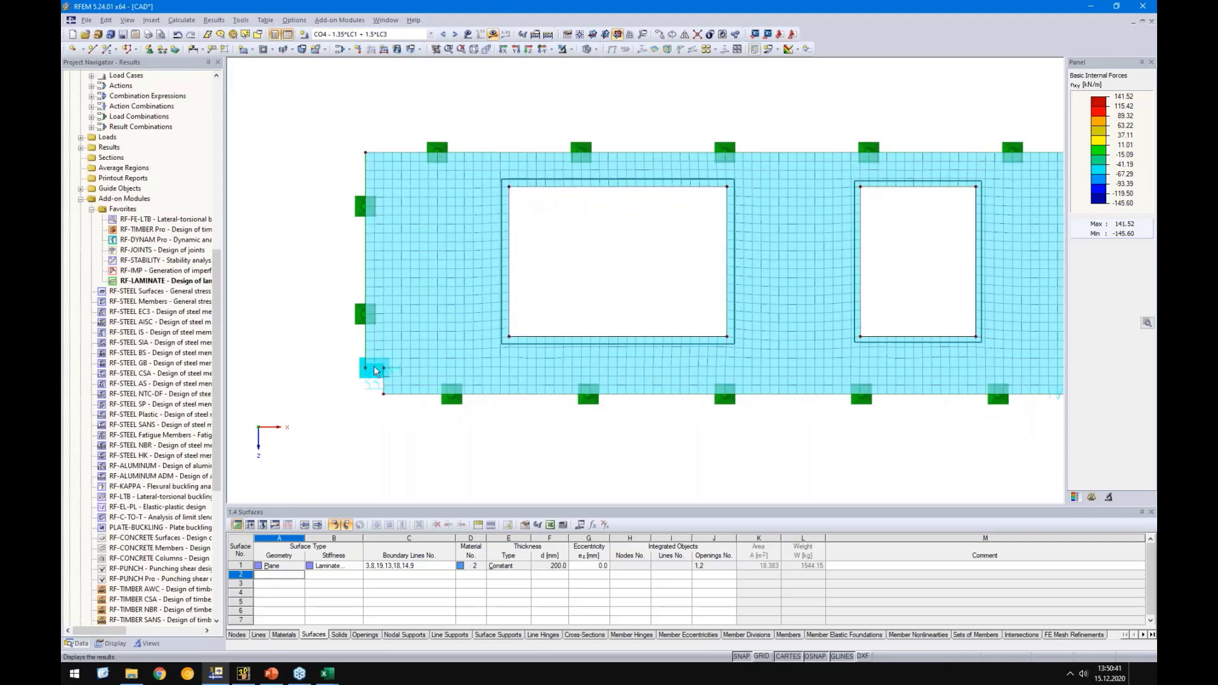
{"action": "scroll", "coordinate": [393, 368], "scroll_direction": "up", "scroll_amount": 3}
{"action": "scroll", "coordinate": [399, 368], "scroll_direction": "down", "scroll_amount": 5}
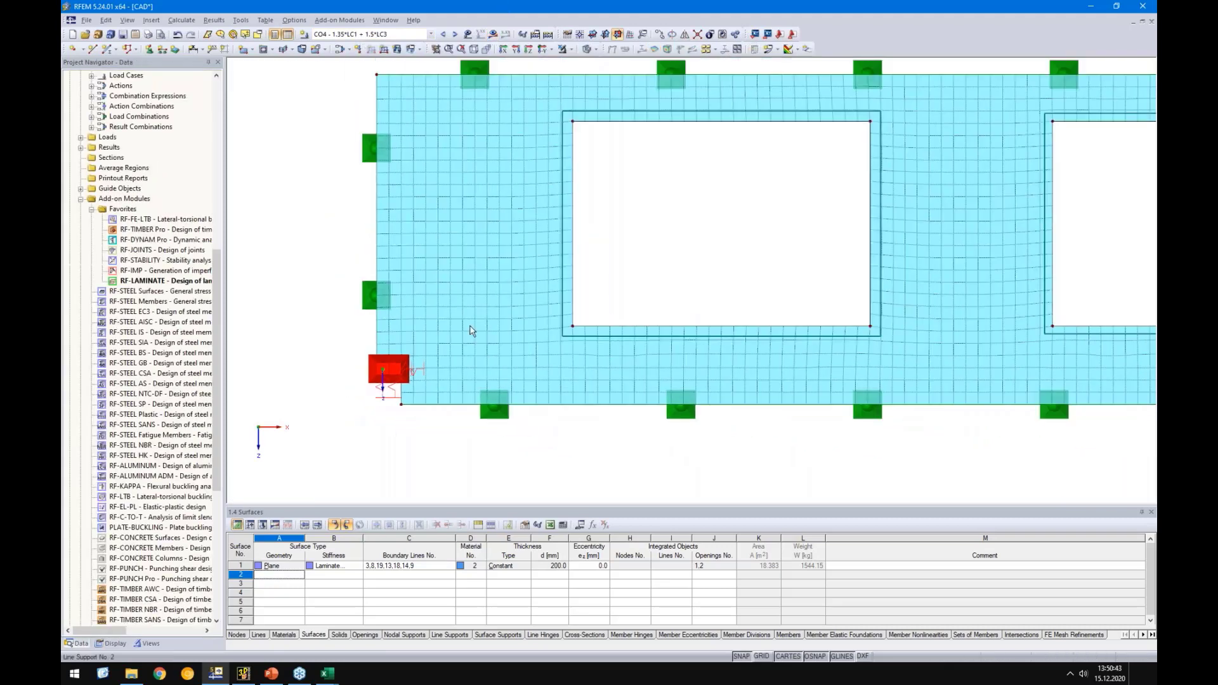
{"action": "left_click", "coordinate": [779, 51]}
{"action": "left_click", "coordinate": [785, 64]}
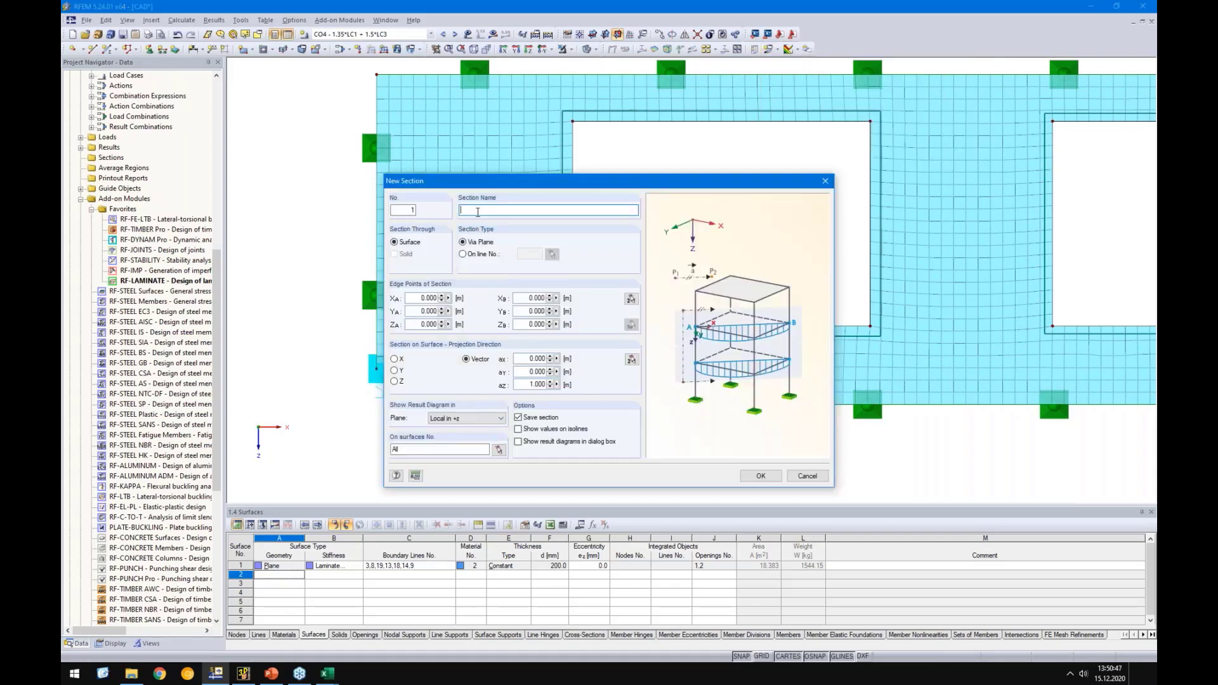
{"action": "type", "text": "123"}
{"action": "left_click", "coordinate": [632, 298]}
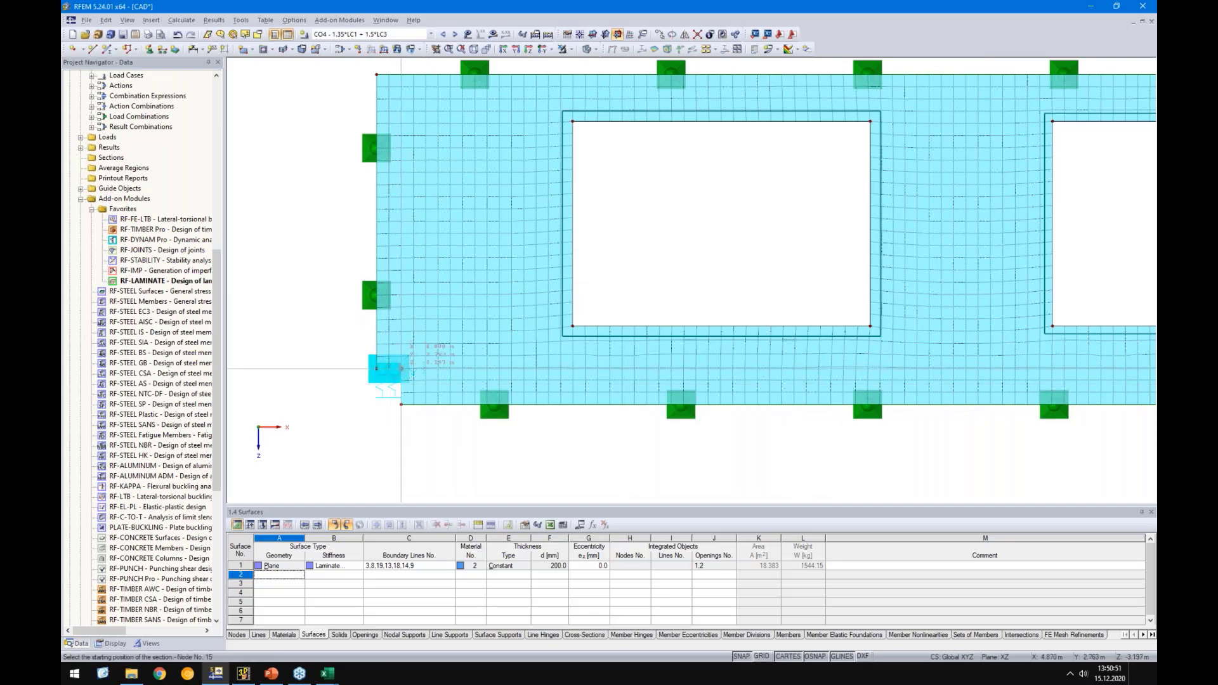
{"action": "left_click", "coordinate": [401, 369]}
{"action": "left_click", "coordinate": [401, 368]}
Set the section's second edge point to X = 5.5 m, choose the result diagram plane, and create the section
{"action": "double_click", "coordinate": [537, 298]}
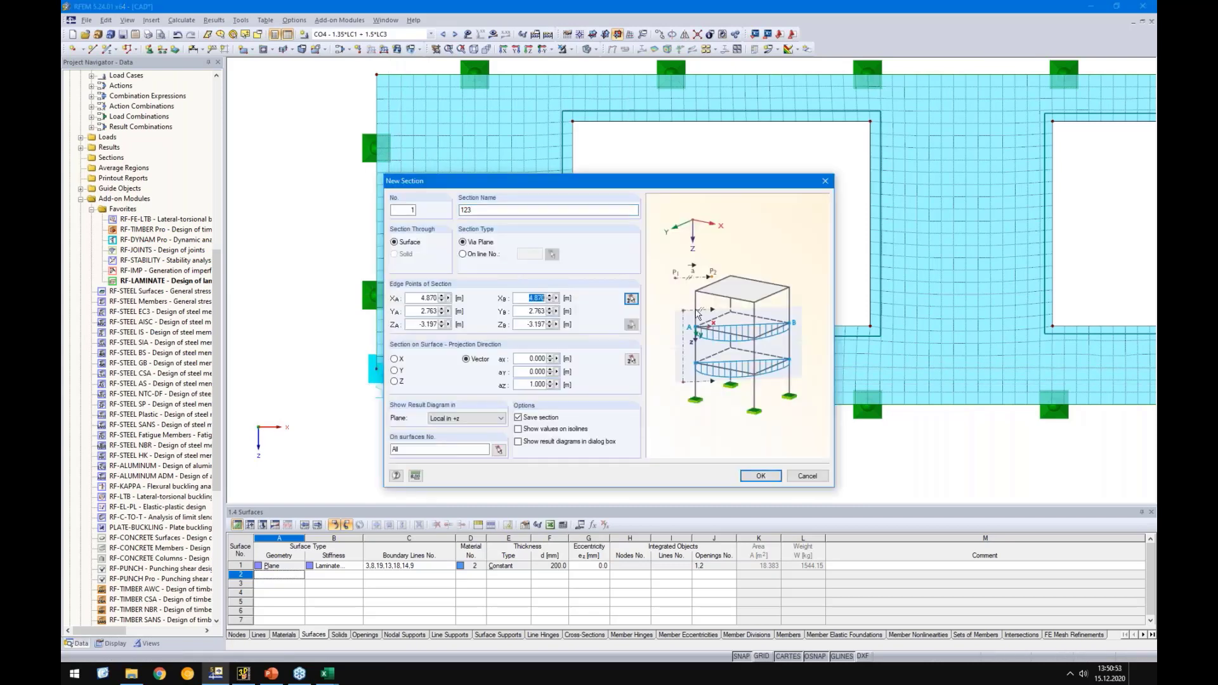
{"action": "type", "text": "5.5"}
{"action": "double_click", "coordinate": [483, 449]}
{"action": "left_click", "coordinate": [463, 418]}
{"action": "left_click", "coordinate": [463, 498]}
{"action": "left_click", "coordinate": [749, 475]}
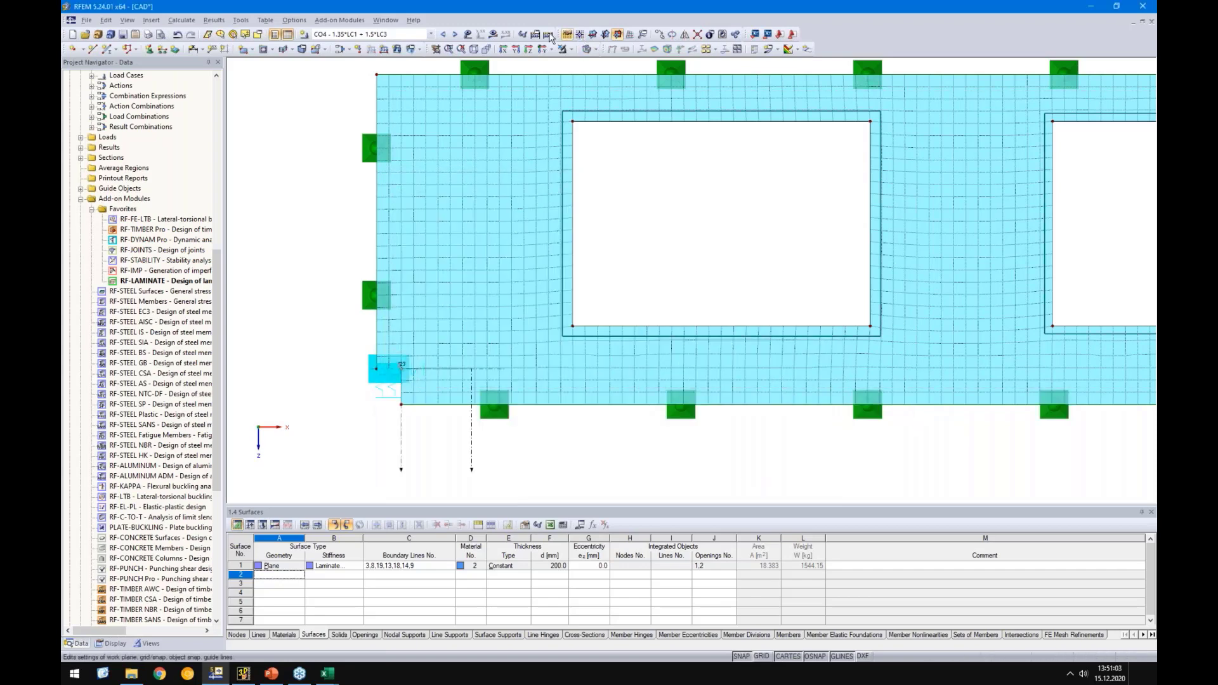
Show the results with their display factors and change section 123's surface projection direction to Y
{"action": "left_click", "coordinate": [492, 33]}
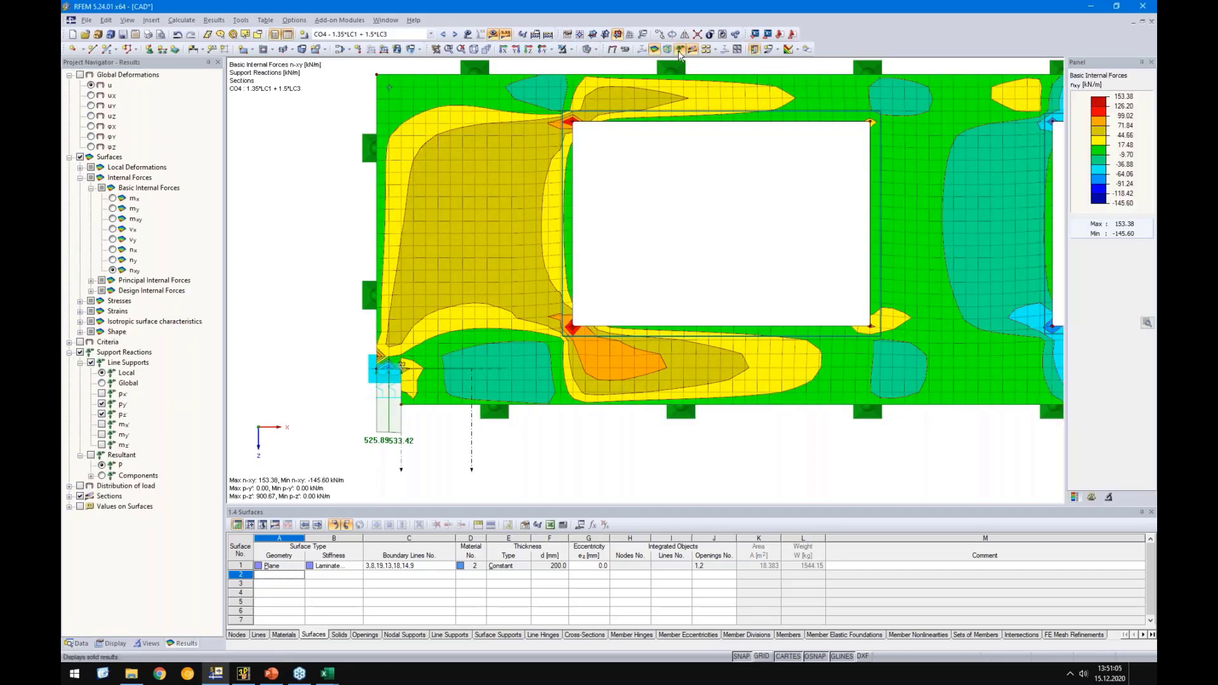
{"action": "scroll", "coordinate": [460, 437], "scroll_direction": "down", "scroll_amount": 1}
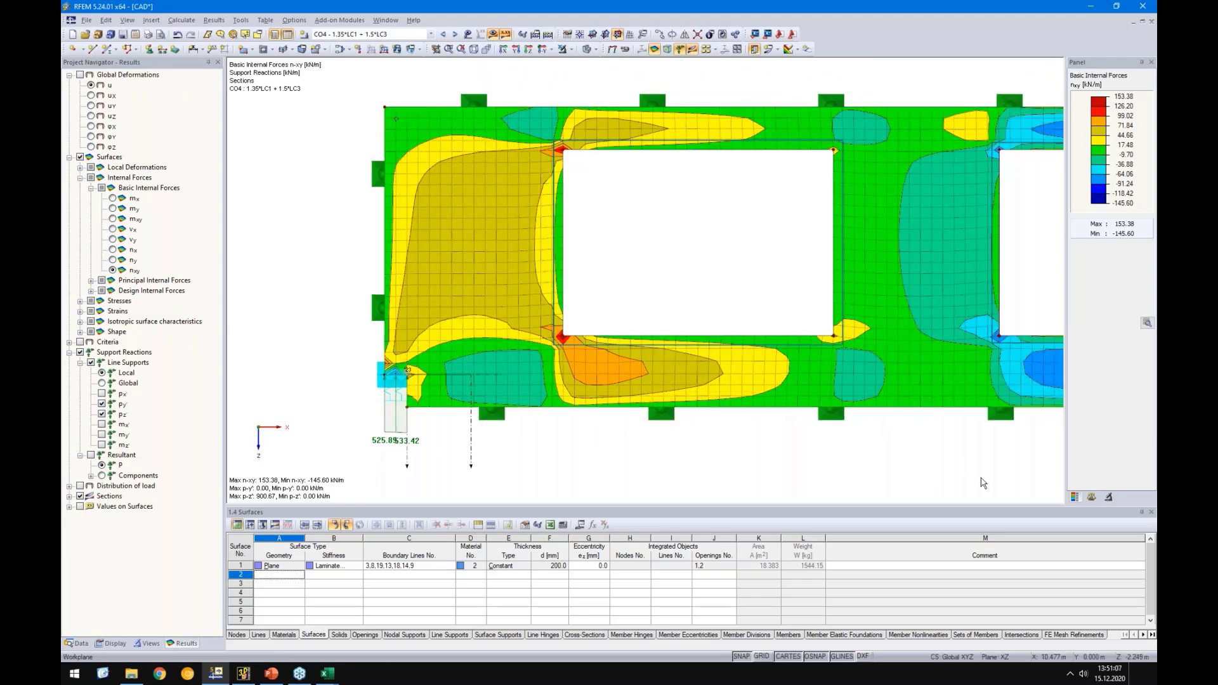
{"action": "left_click", "coordinate": [1091, 497]}
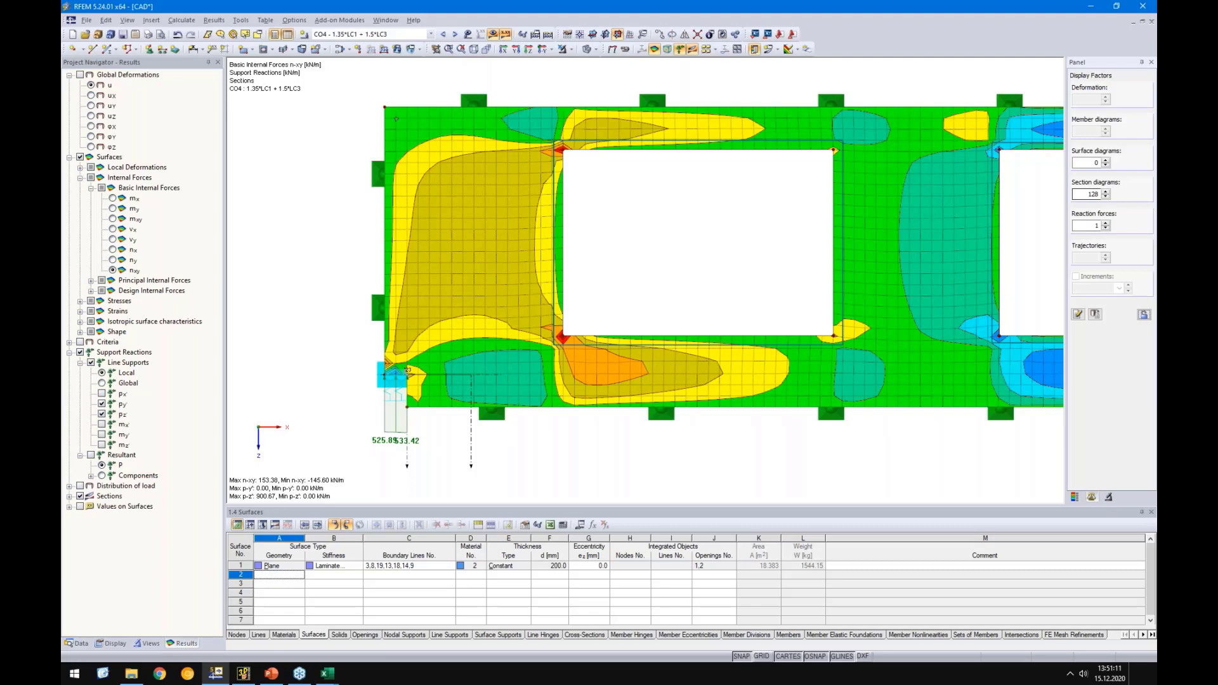
{"action": "left_click", "coordinate": [504, 424]}
{"action": "middle_click_drag", "start_coordinate": [640, 436], "coordinate": [498, 506], "text": "ctrl"}
{"action": "double_click", "coordinate": [468, 437]}
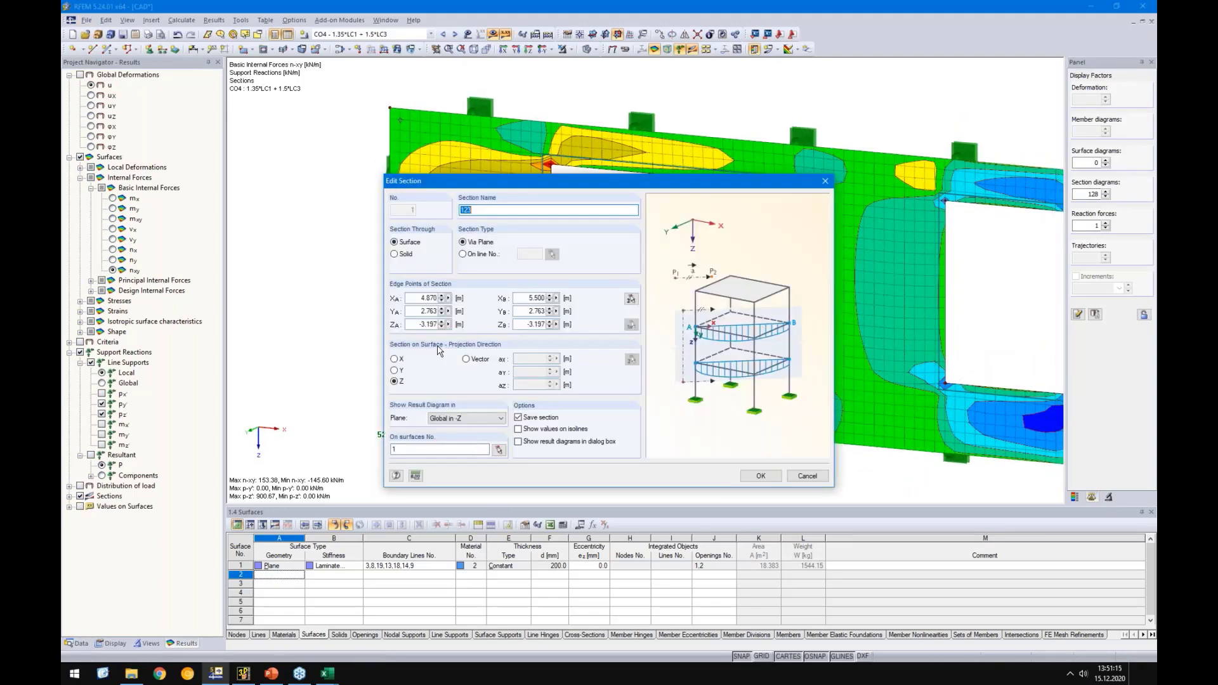
{"action": "left_click", "coordinate": [395, 370]}
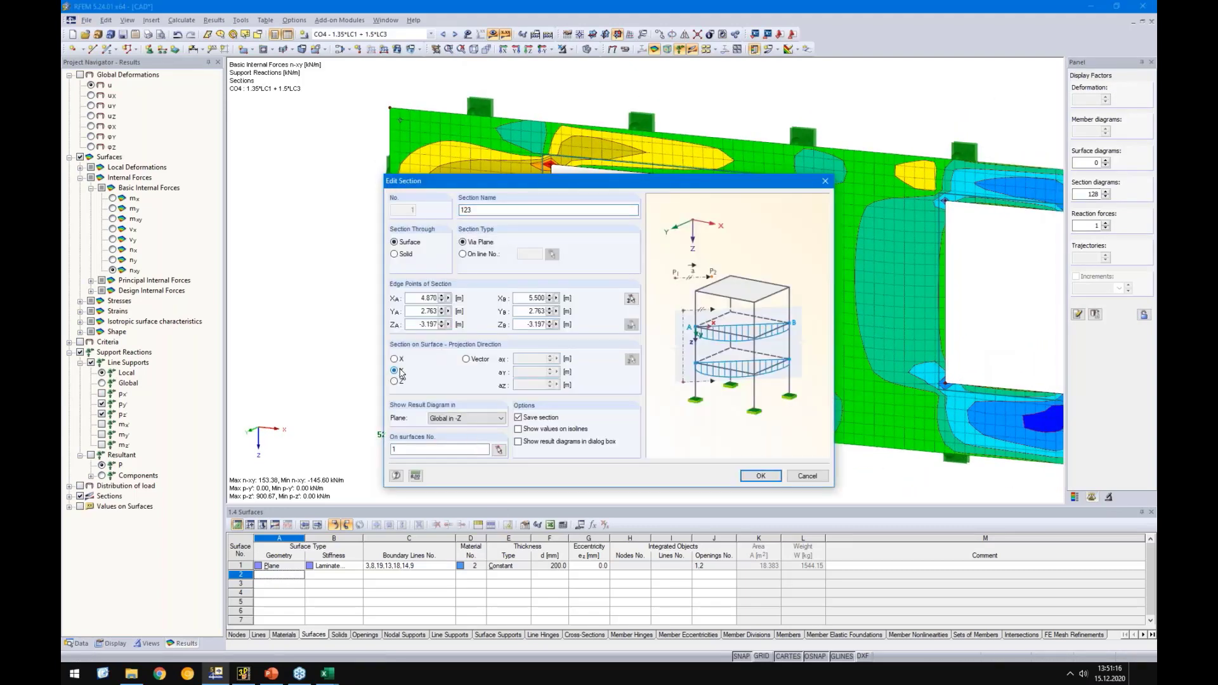
{"action": "left_click", "coordinate": [761, 477]}
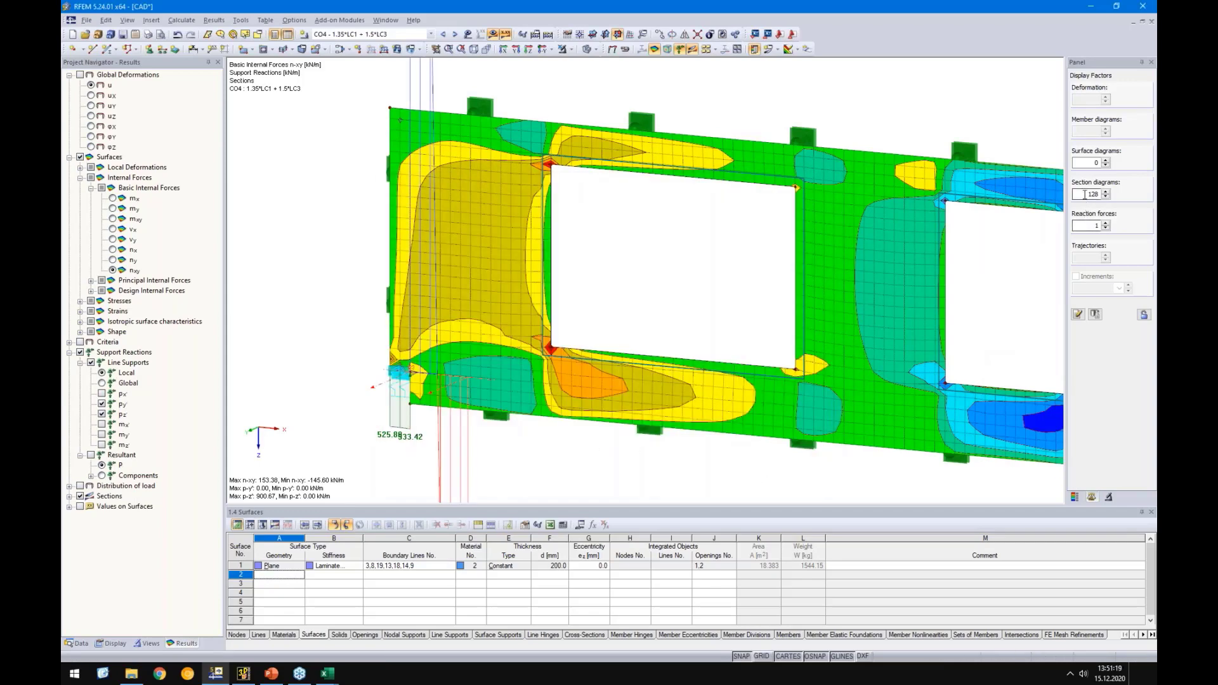
Set the section diagram factor to 4 and display the n-y internal force along the section beside the left support
{"action": "scroll", "coordinate": [1085, 194], "scroll_direction": "down", "scroll_amount": 4}
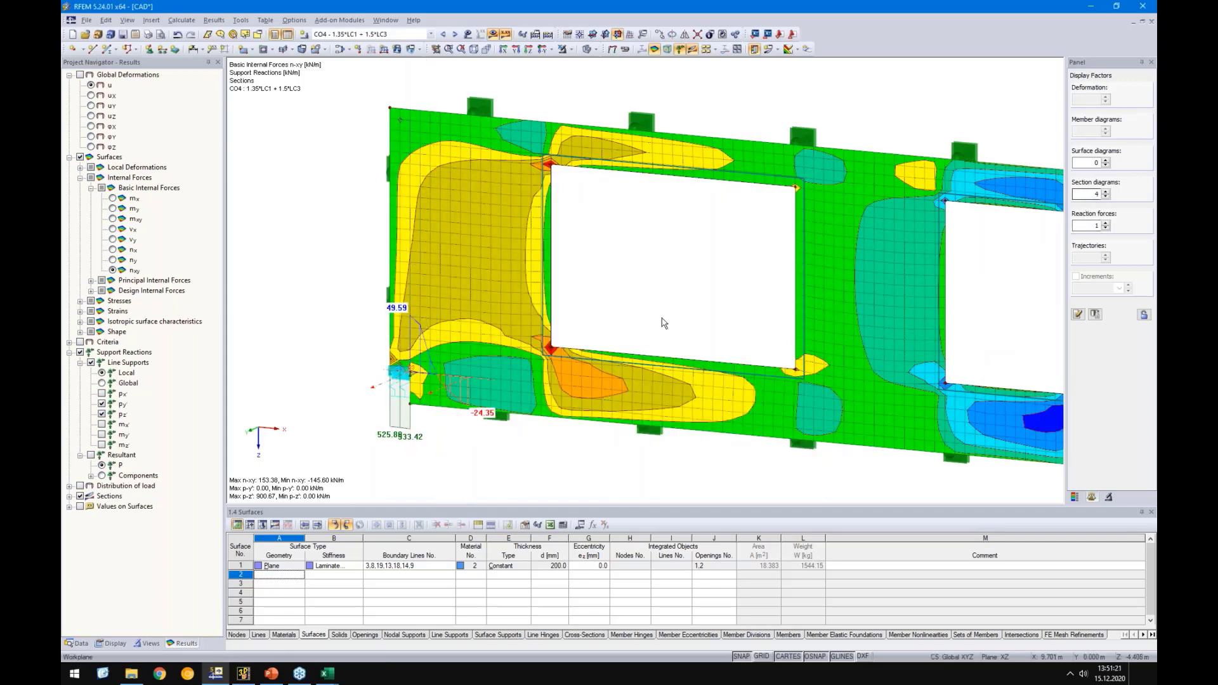
{"action": "scroll", "coordinate": [419, 388], "scroll_direction": "up", "scroll_amount": 2}
{"action": "scroll", "coordinate": [420, 387], "scroll_direction": "up", "scroll_amount": 1}
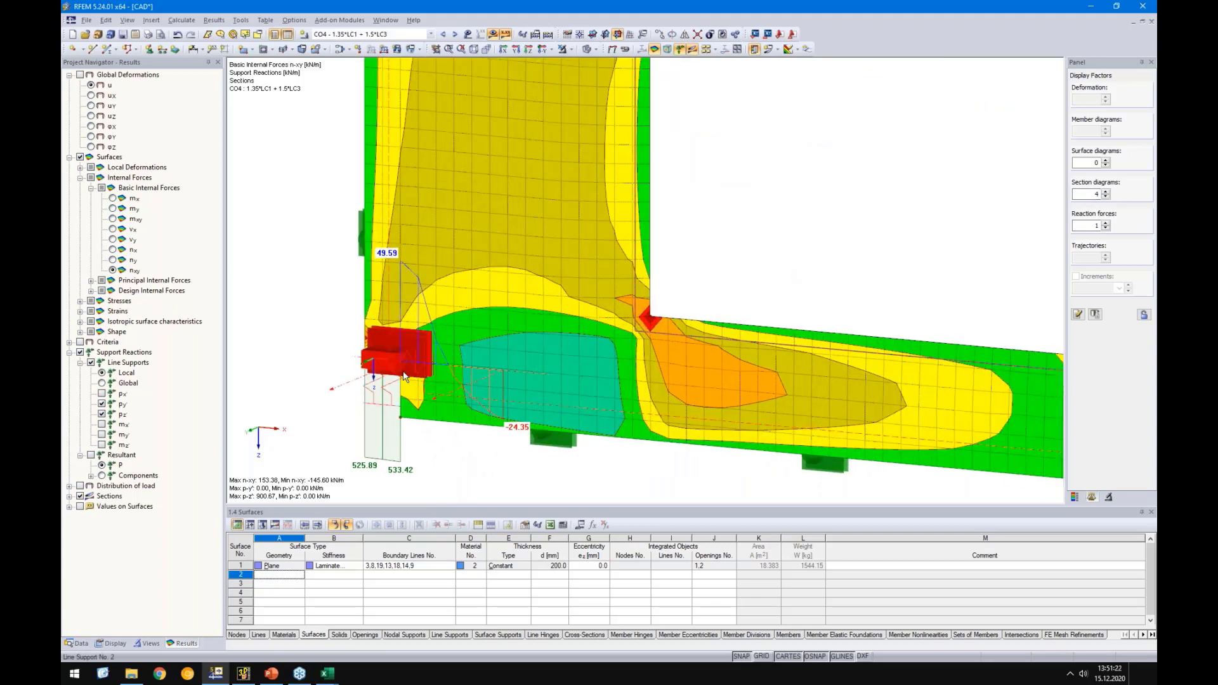
{"action": "left_click", "coordinate": [112, 260]}
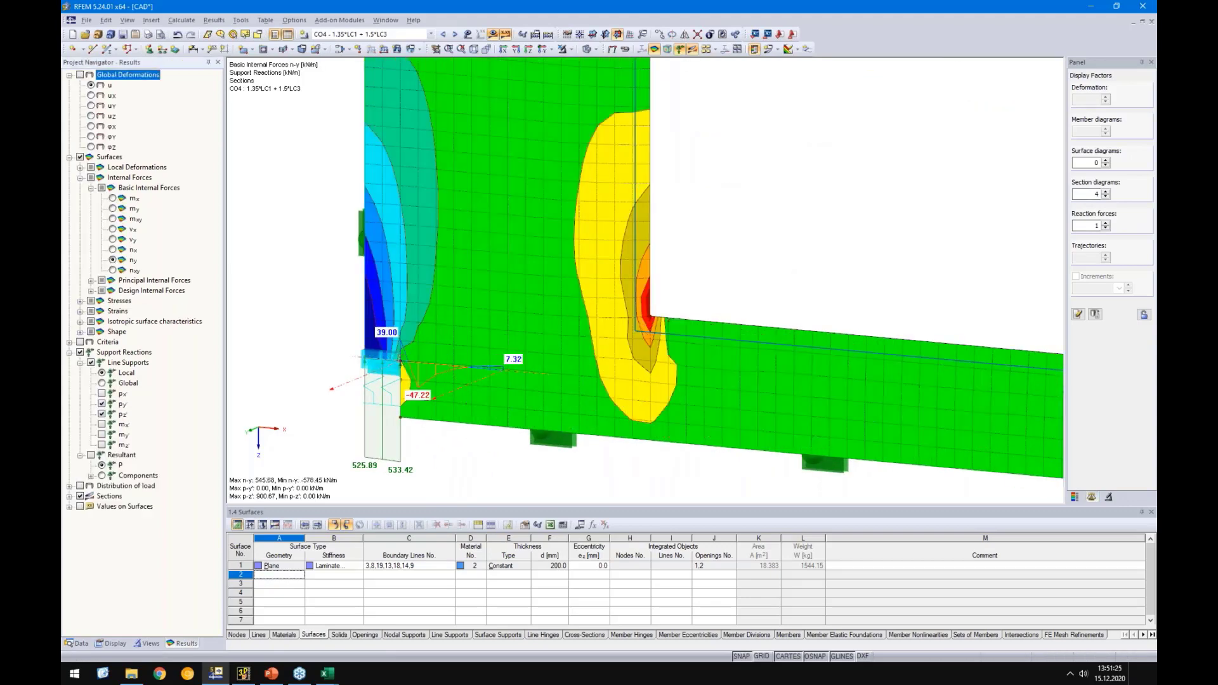
{"action": "scroll", "coordinate": [409, 364], "scroll_direction": "up", "scroll_amount": 2}
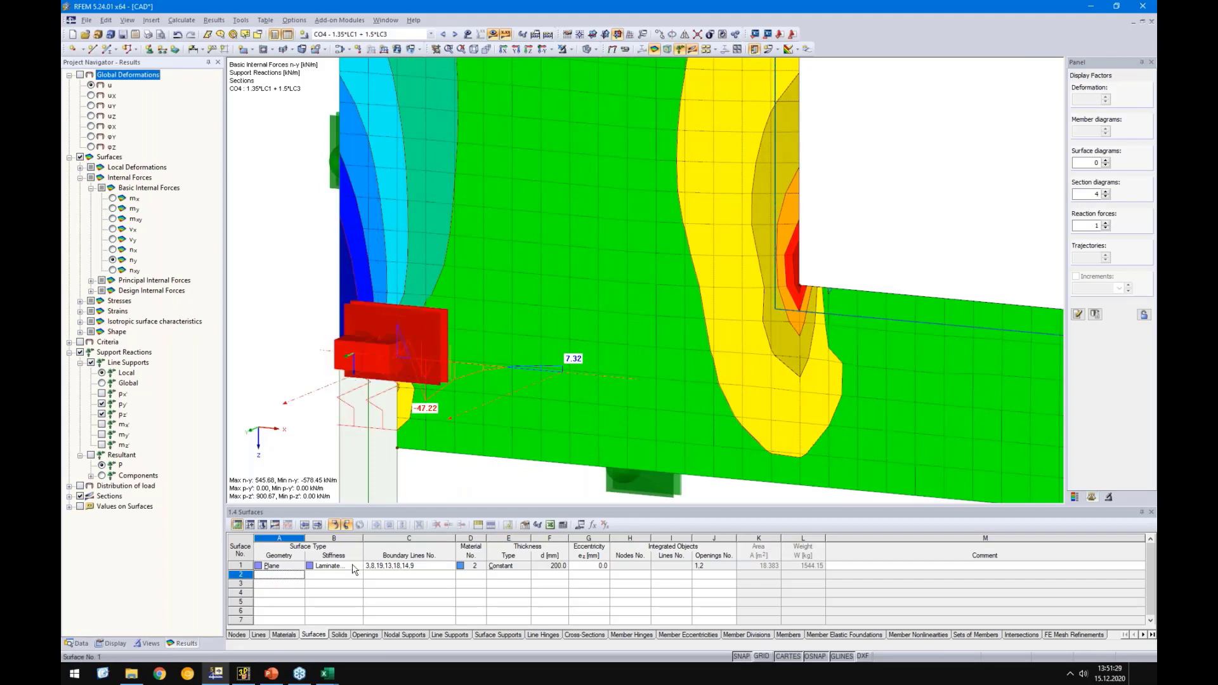
Switch to the PowerPoint presentation and review the wall overview on slides 11 and 12
{"action": "left_click", "coordinate": [277, 679]}
{"action": "key", "text": "Left"}
{"action": "key", "text": "Left"}
{"action": "key", "text": "Left"}
{"action": "key", "text": "Left"}
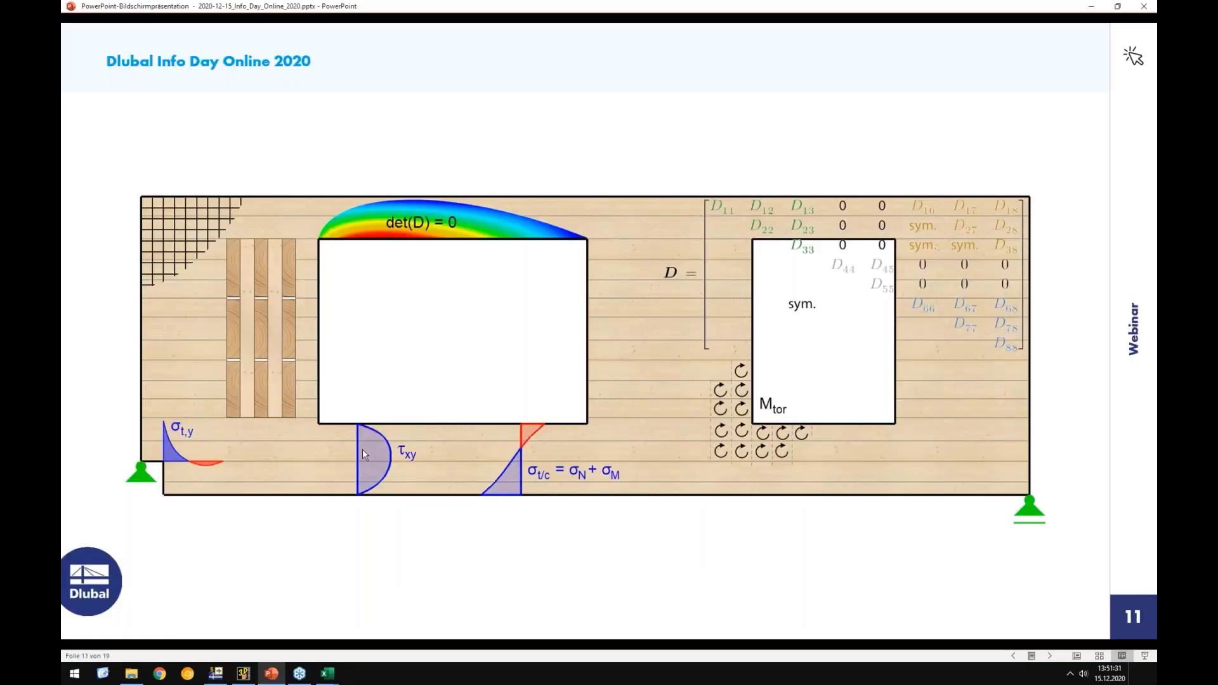
{"action": "key", "text": "Right"}
{"action": "key", "text": "Right"}
{"action": "key", "text": "Right"}
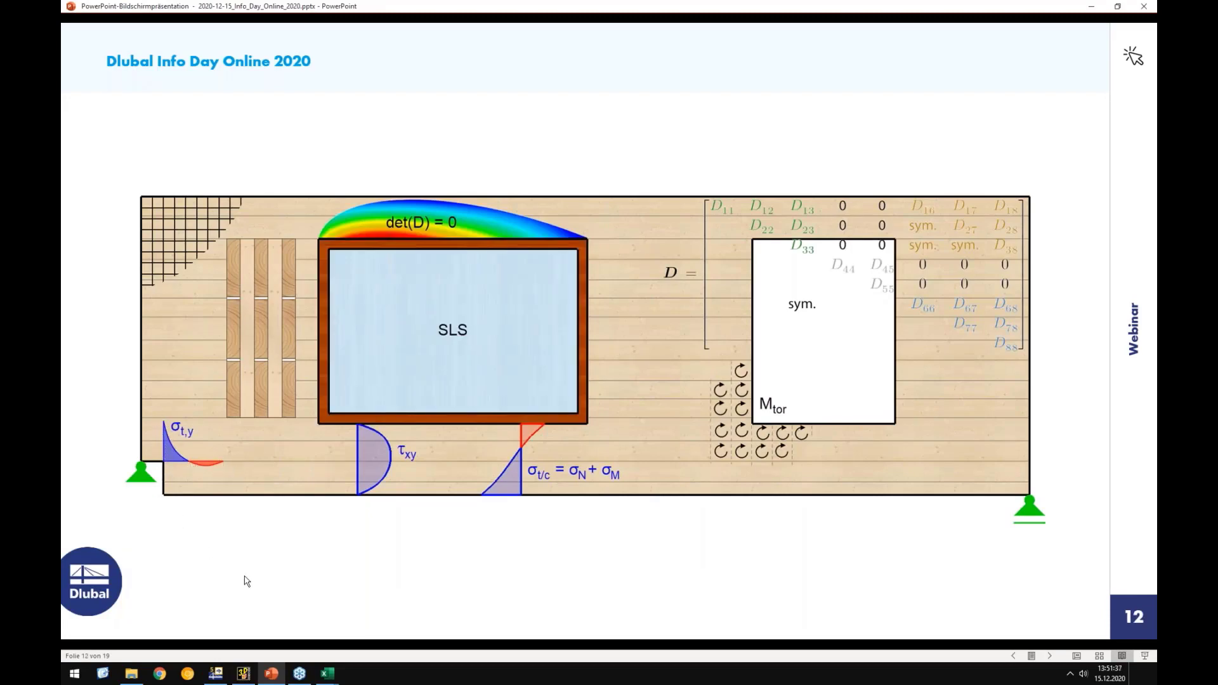
Switch back to RFEM and examine the n-y distribution over the whole wall and at the left support
{"action": "left_click", "coordinate": [216, 673]}
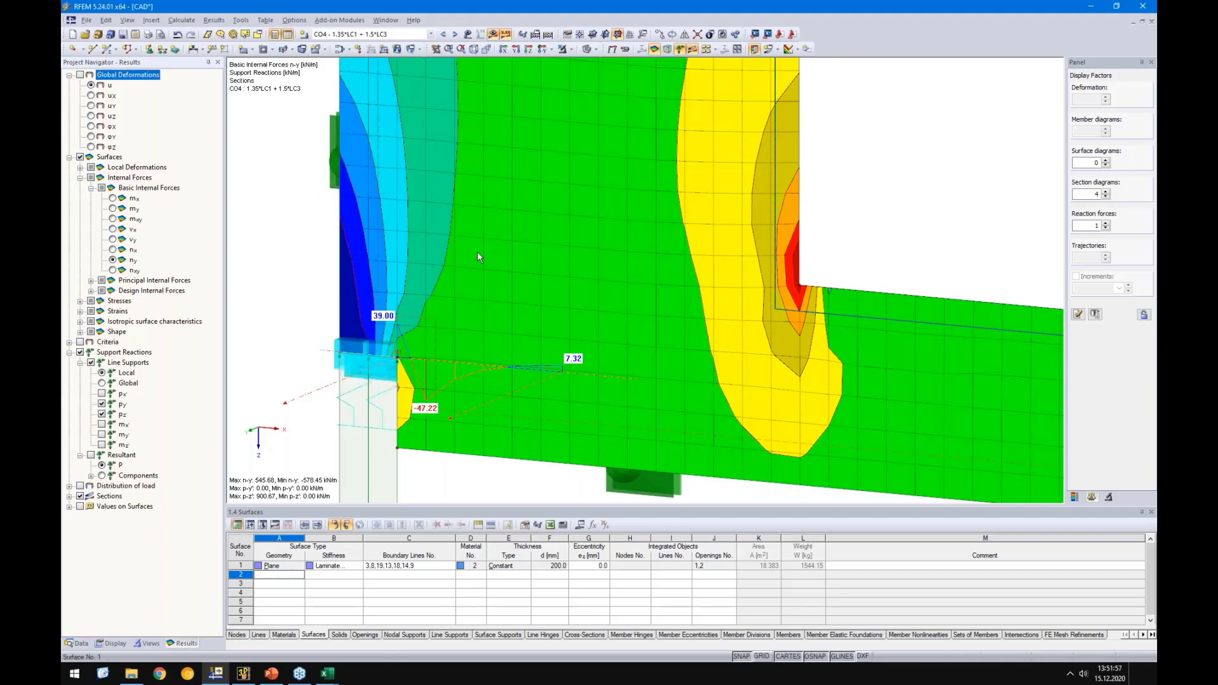
{"action": "scroll", "coordinate": [483, 253], "scroll_direction": "down", "scroll_amount": 5}
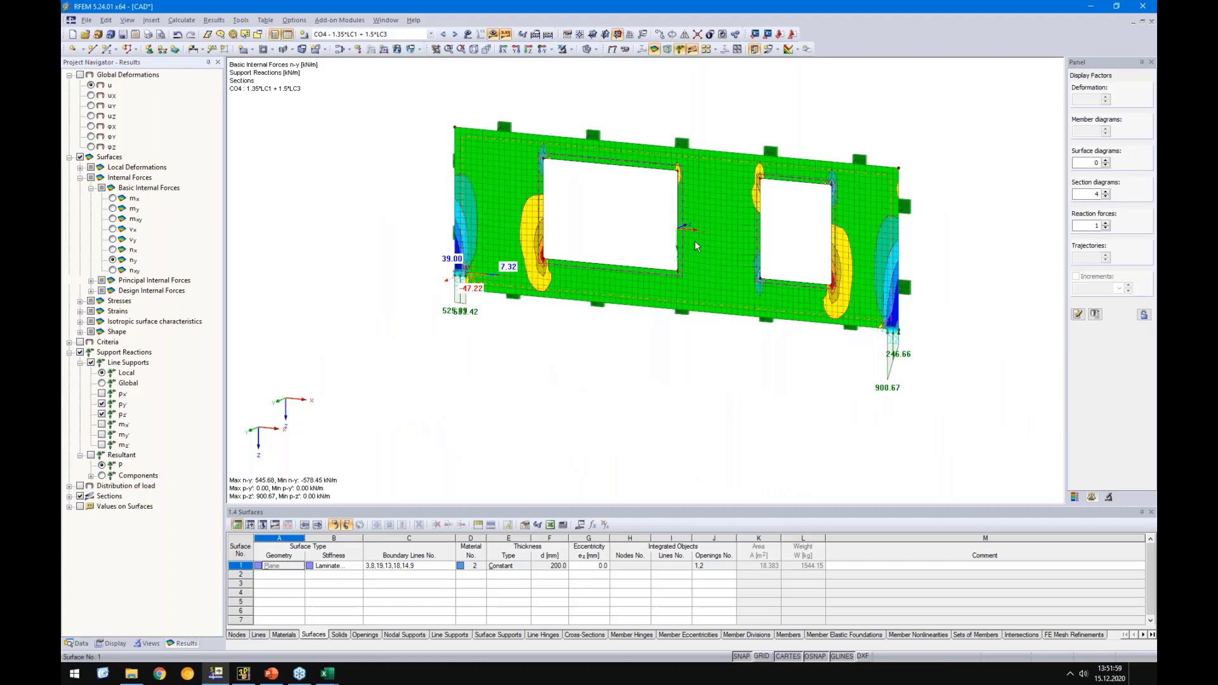
{"action": "left_click", "coordinate": [695, 241]}
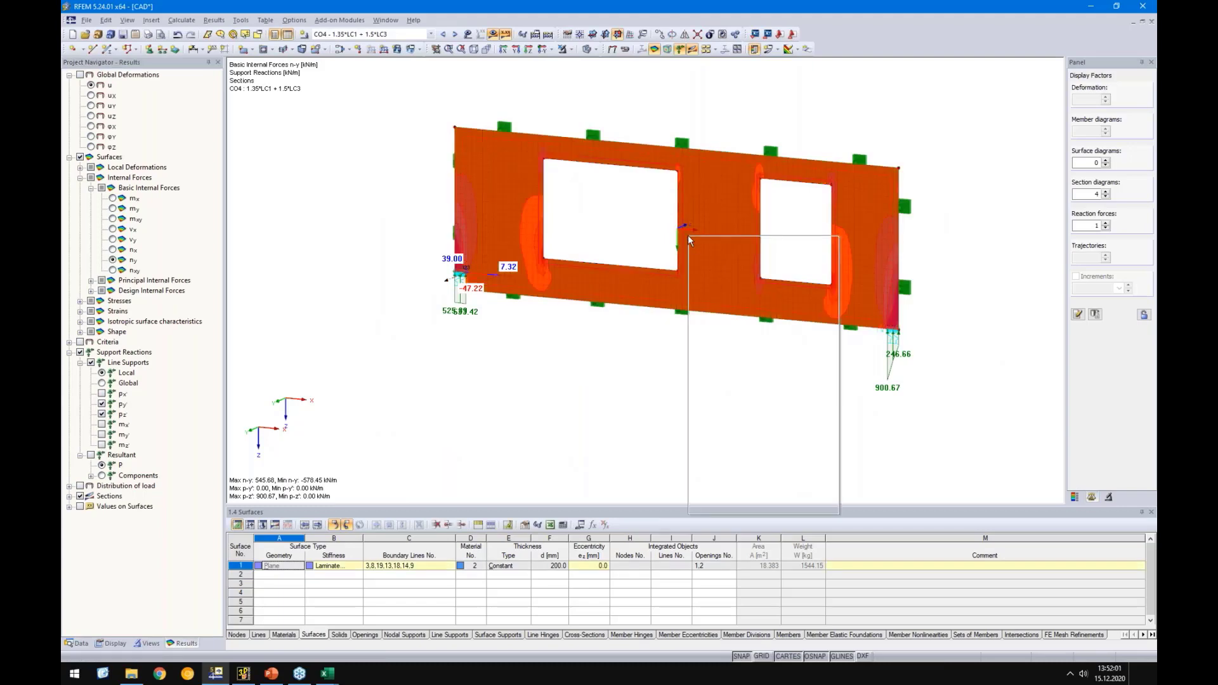
{"action": "left_click", "coordinate": [733, 446]}
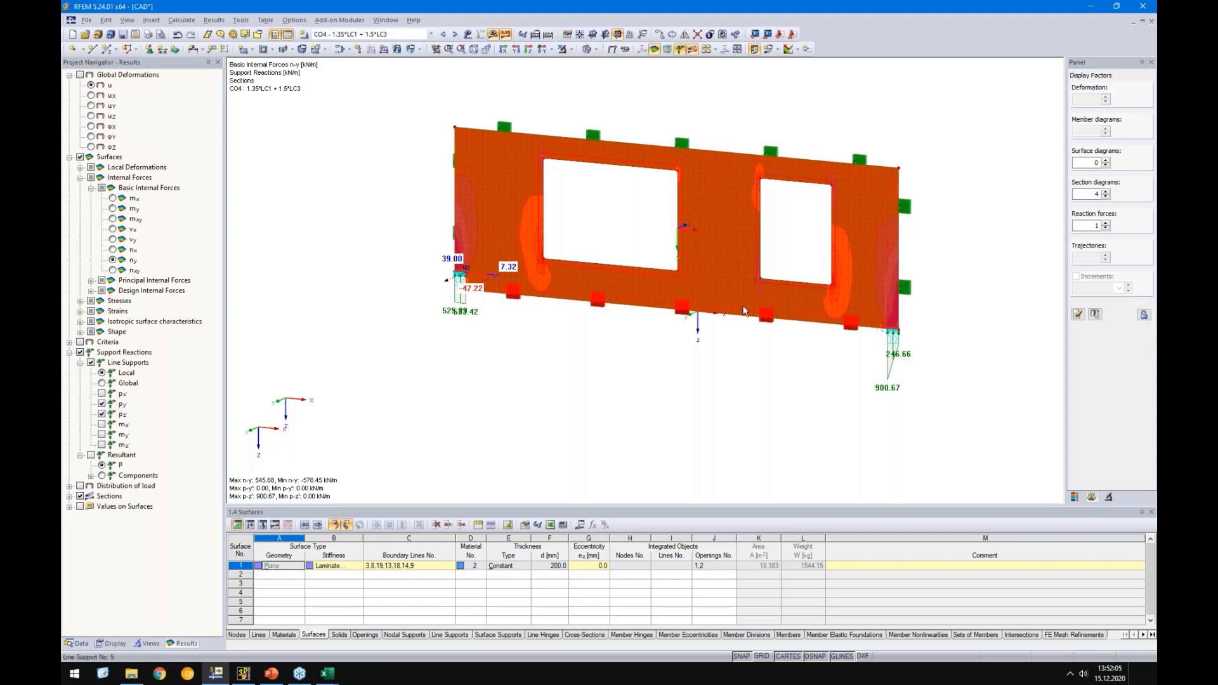
{"action": "scroll", "coordinate": [465, 260], "scroll_direction": "up", "scroll_amount": 5}
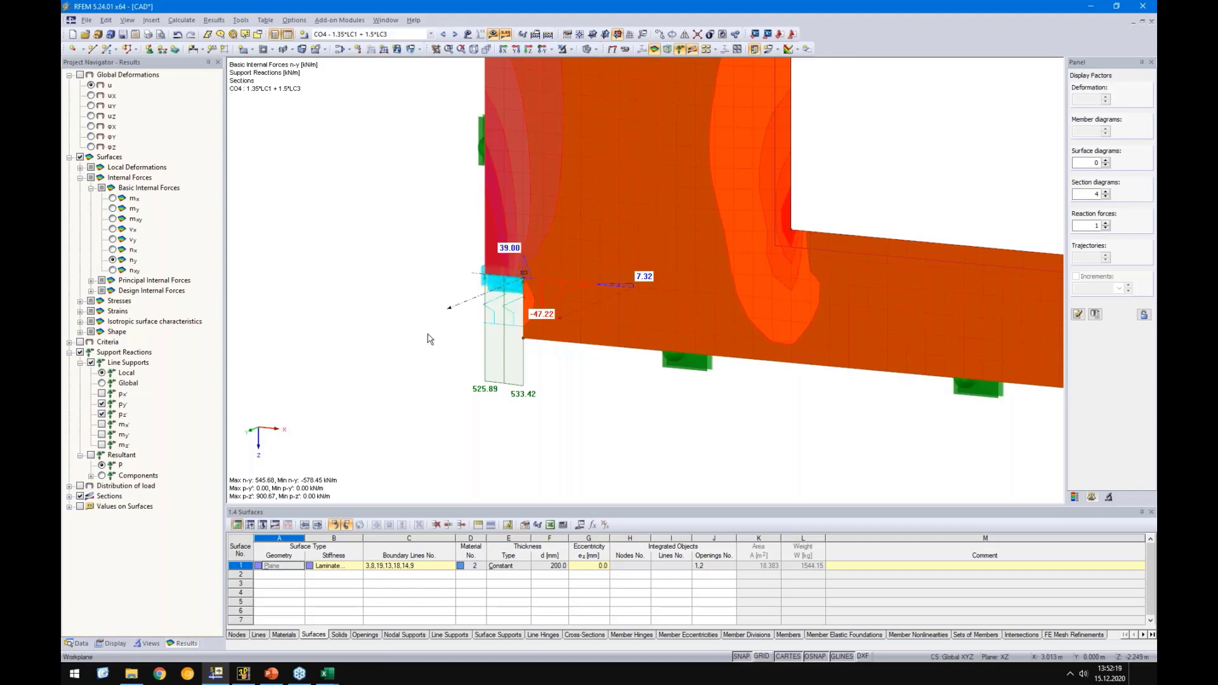
{"action": "scroll", "coordinate": [427, 339], "scroll_direction": "down", "scroll_amount": 3}
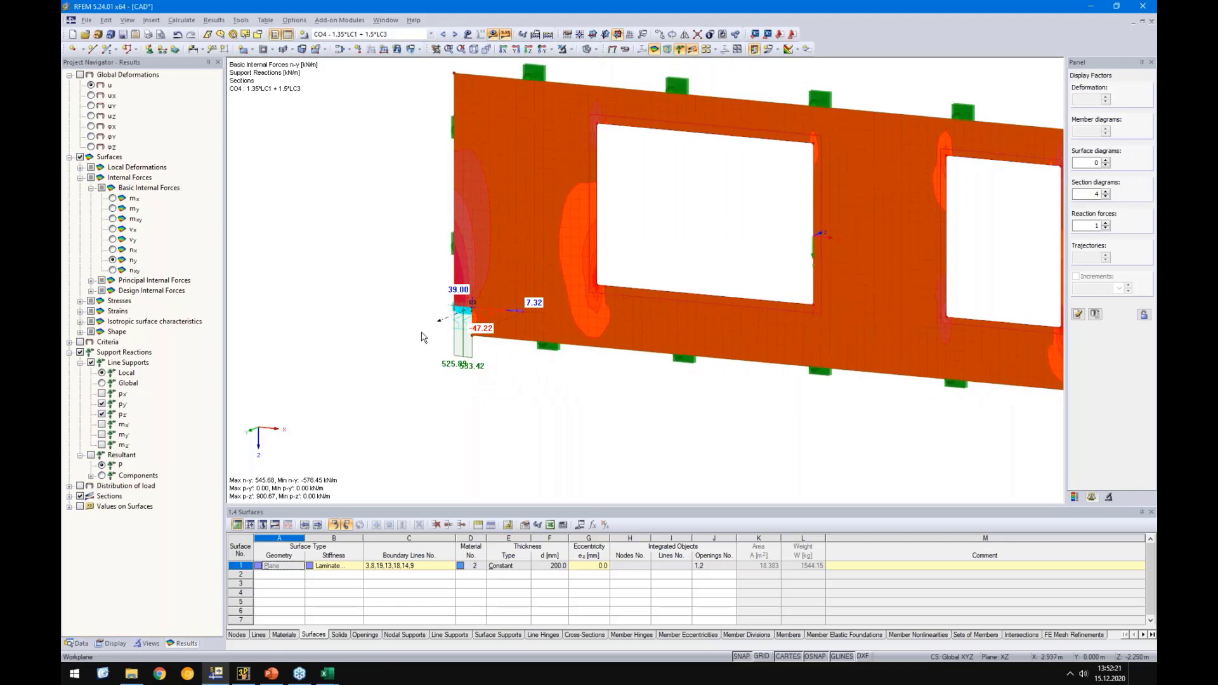
Delete section 123 at the left support and set the wall to the front view
{"action": "left_click", "coordinate": [439, 322]}
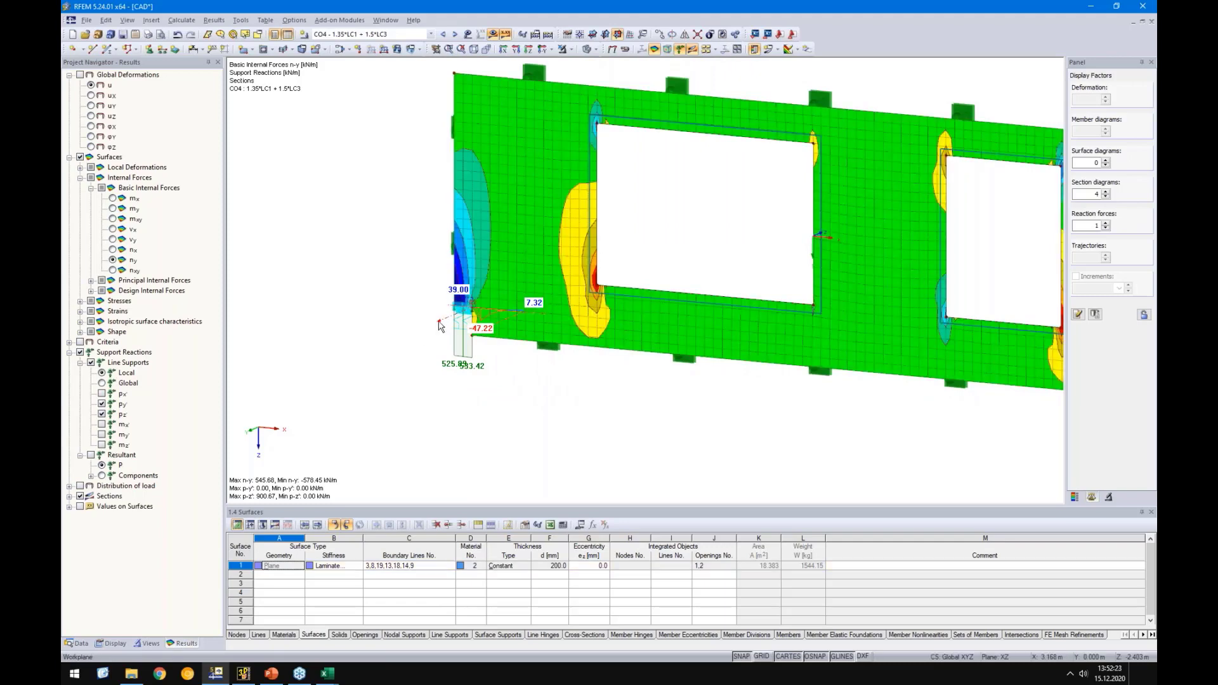
{"action": "left_click", "coordinate": [541, 50]}
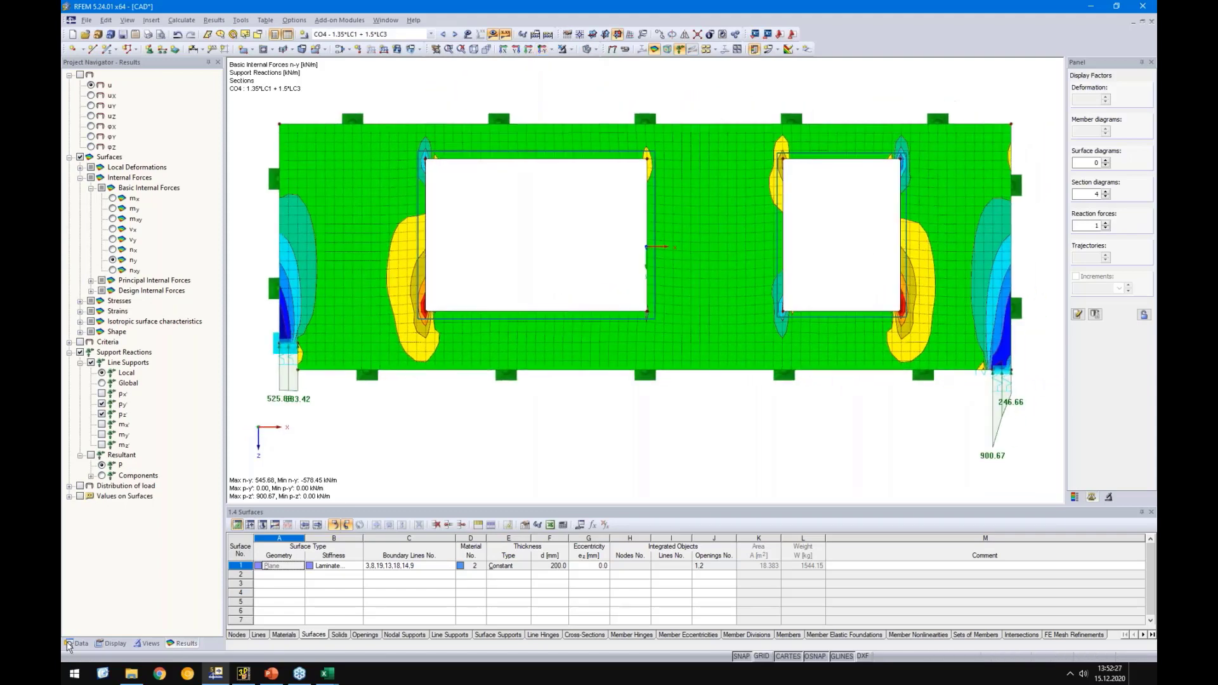
{"action": "left_click", "coordinate": [68, 644]}
{"action": "left_click", "coordinate": [181, 643]}
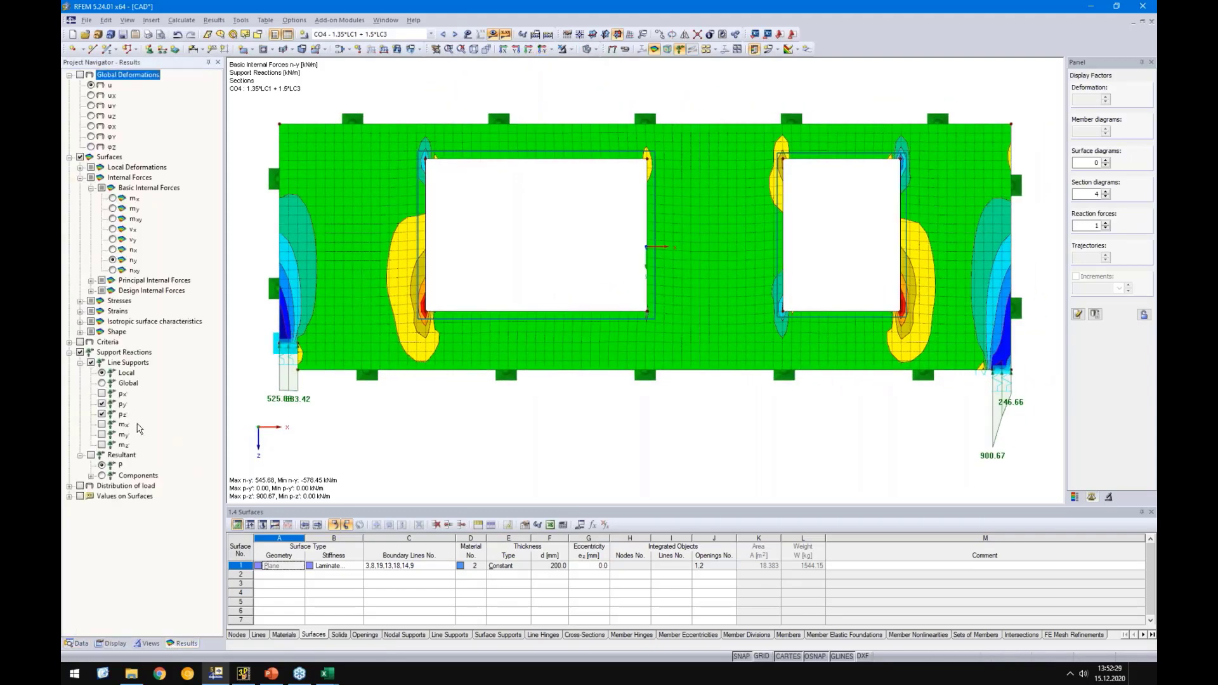
Switch to the RF-LAMINATE design results and display the τx'y' shear stress in layer 1
{"action": "left_click", "coordinate": [430, 33]}
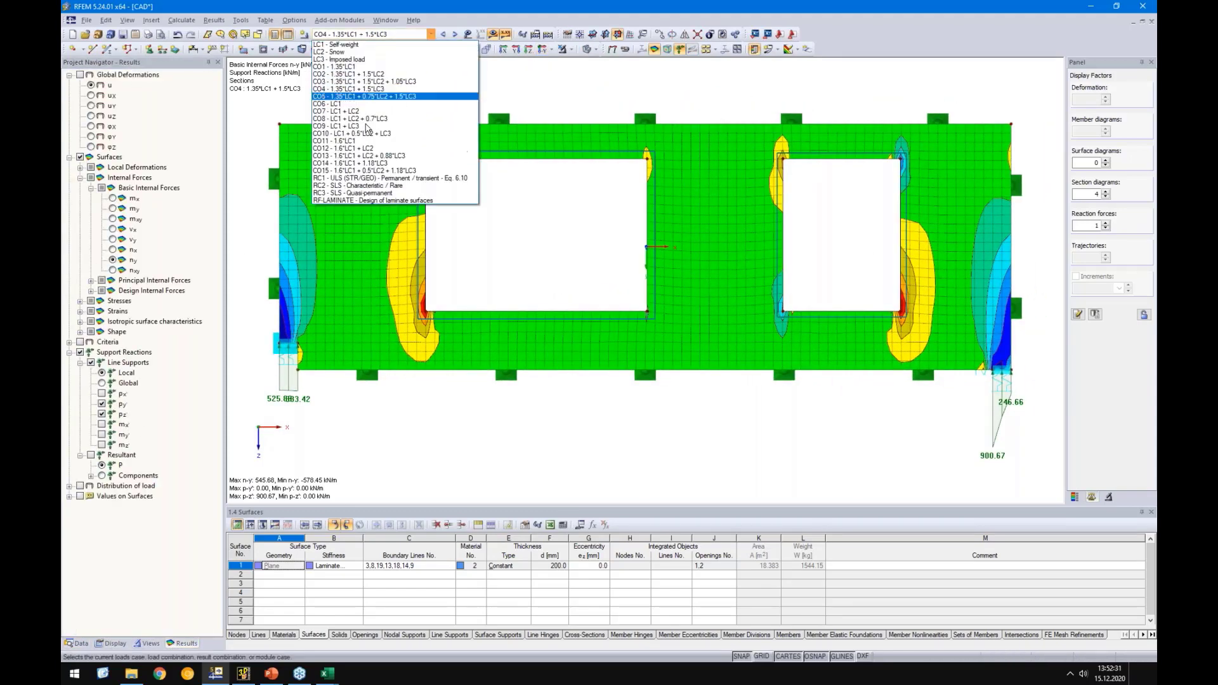
{"action": "left_click", "coordinate": [334, 201]}
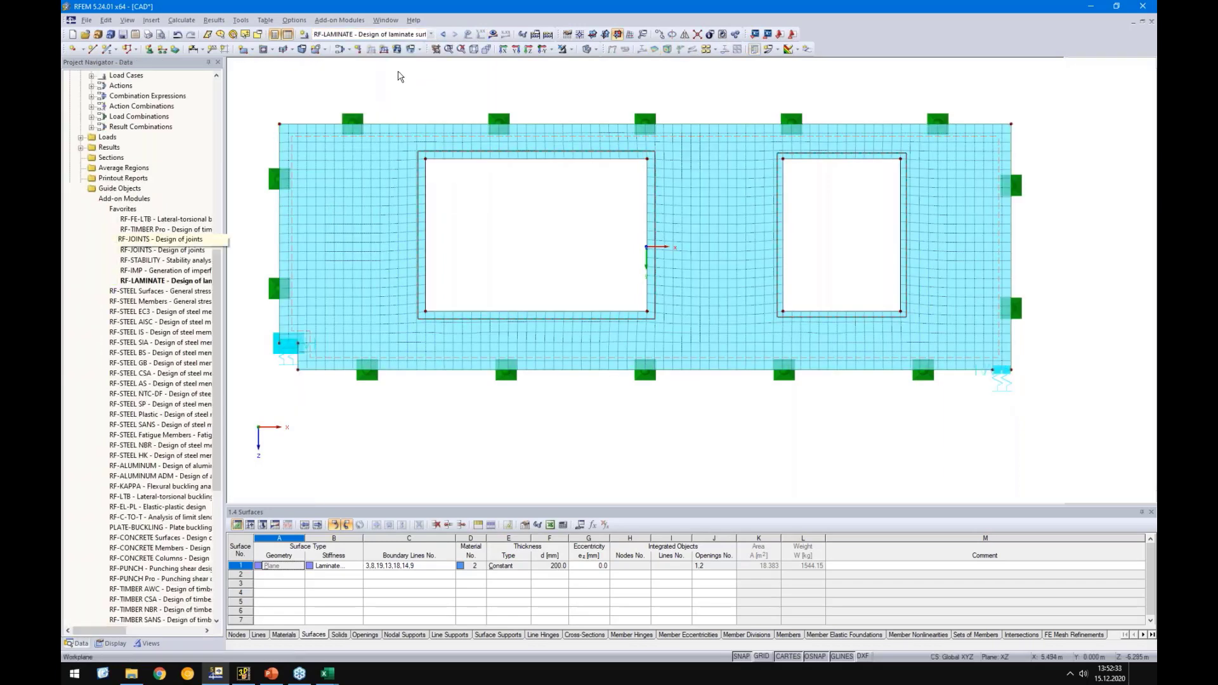
{"action": "left_click", "coordinate": [585, 351]}
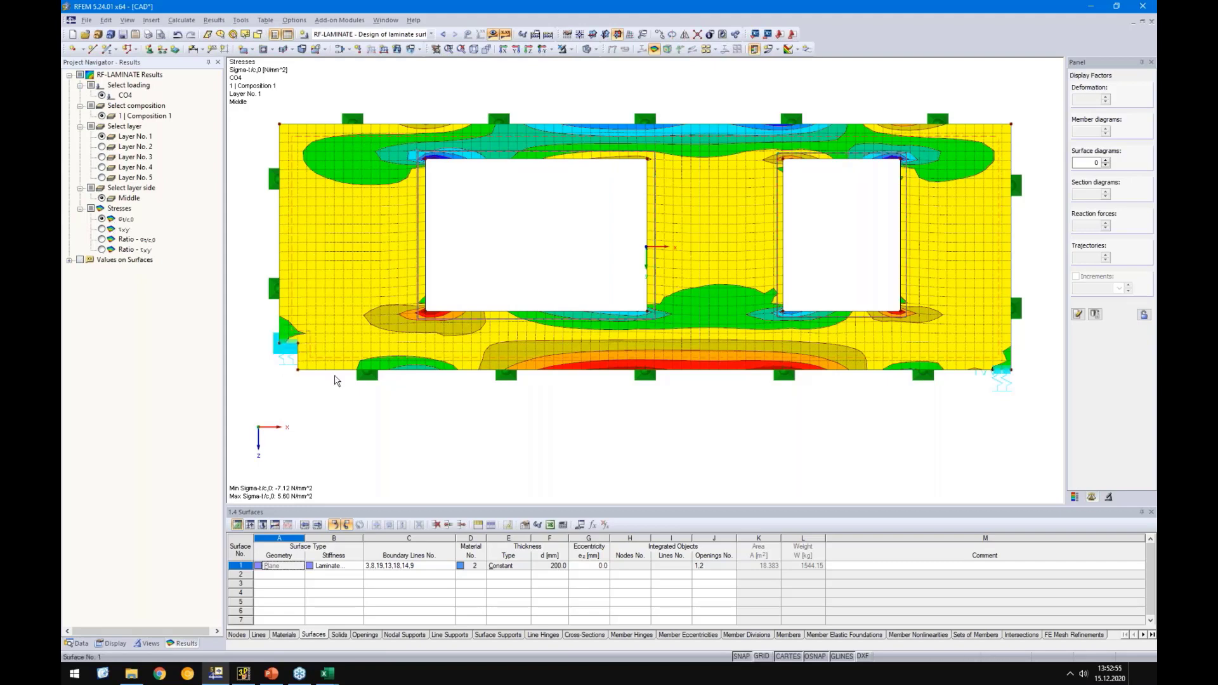
{"action": "left_click", "coordinate": [102, 229]}
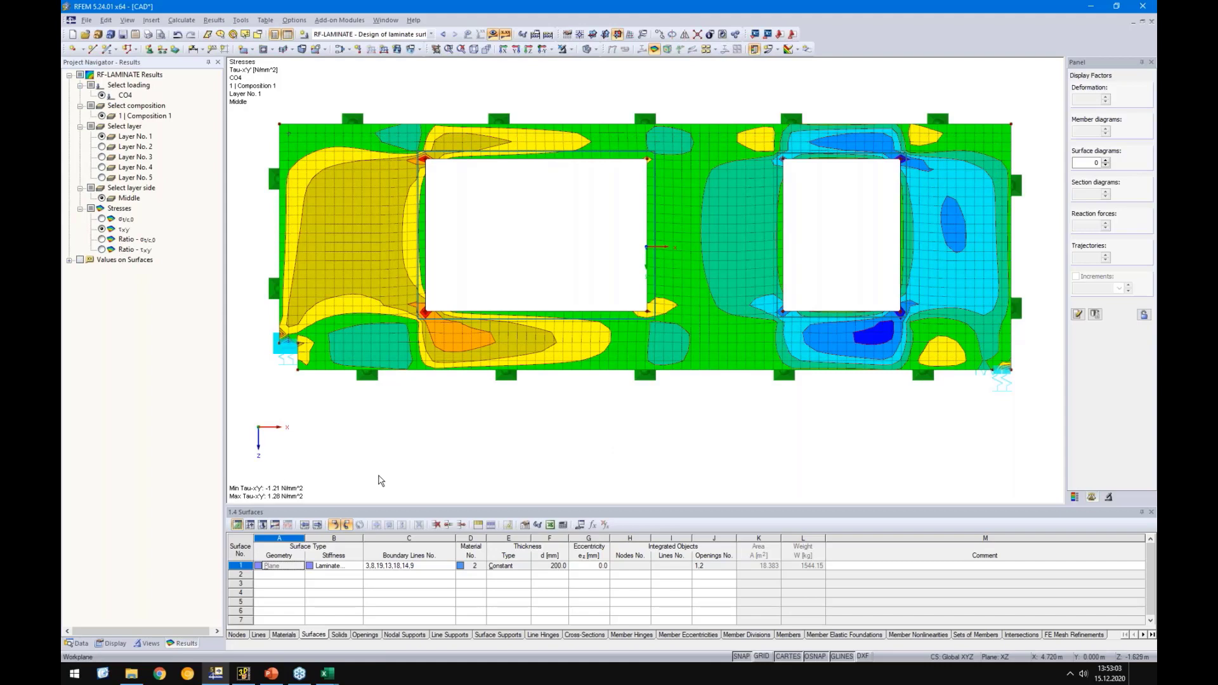
Add the middle-layer interactions int(τtor,x+τx+τxz) and int(τtor,y+τy+τyz) to the RF-LAMINATE stresses and review their maximum ratios
{"action": "left_click", "coordinate": [1074, 498]}
{"action": "left_click", "coordinate": [1104, 259]}
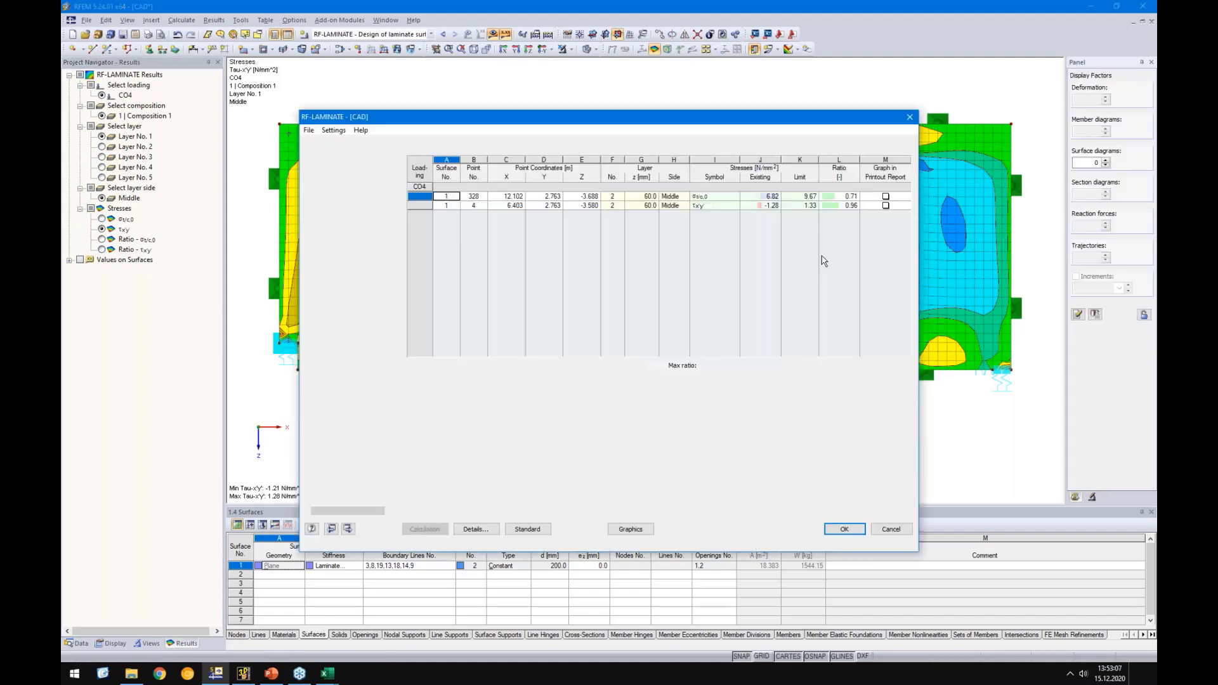
{"action": "left_click", "coordinate": [472, 529]}
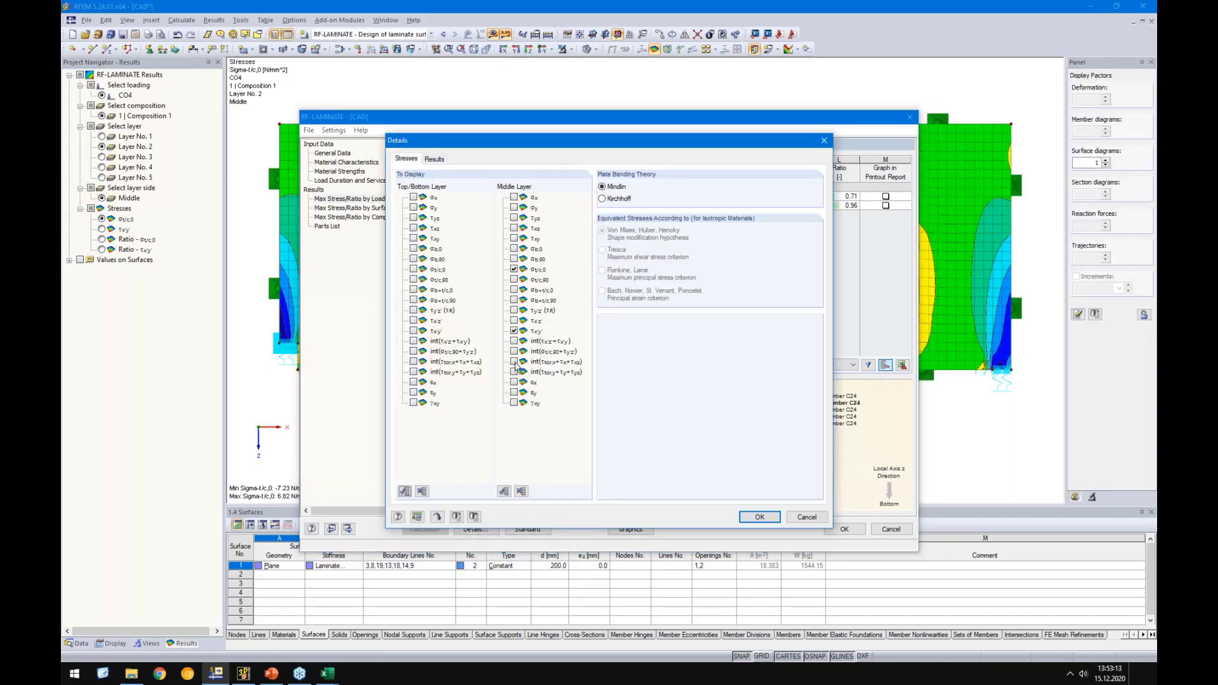
{"action": "left_click", "coordinate": [513, 362]}
{"action": "left_click", "coordinate": [514, 371]}
{"action": "left_click", "coordinate": [750, 518]}
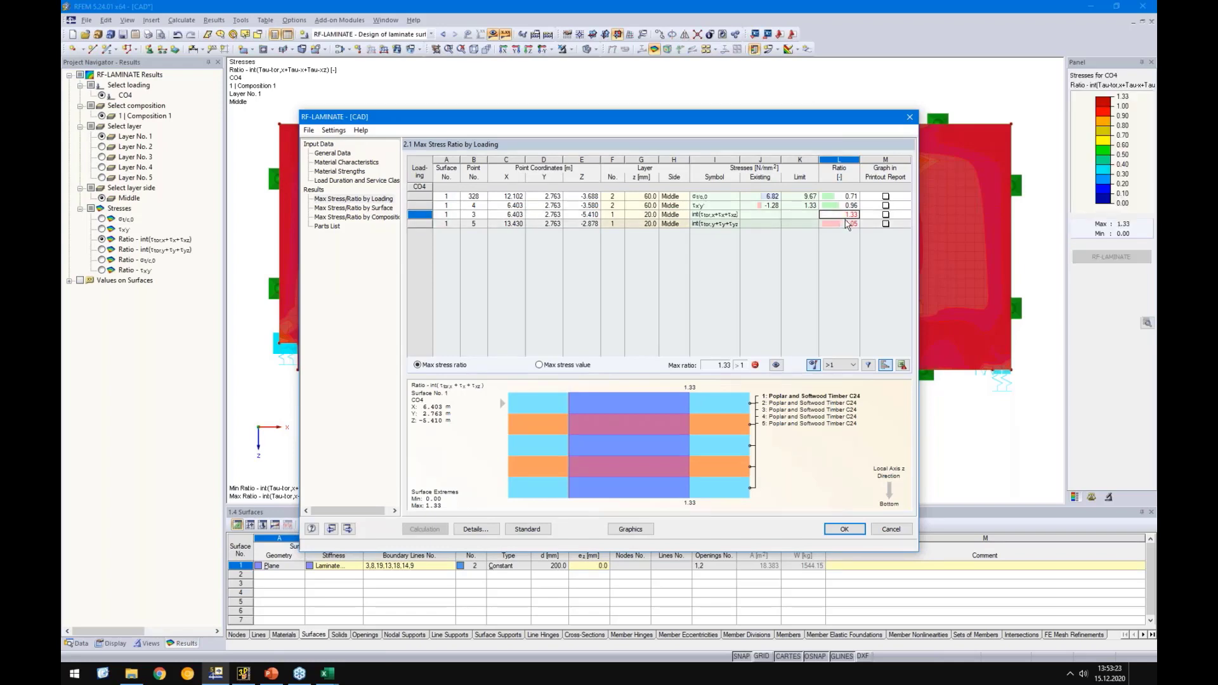
{"action": "left_click", "coordinate": [840, 531]}
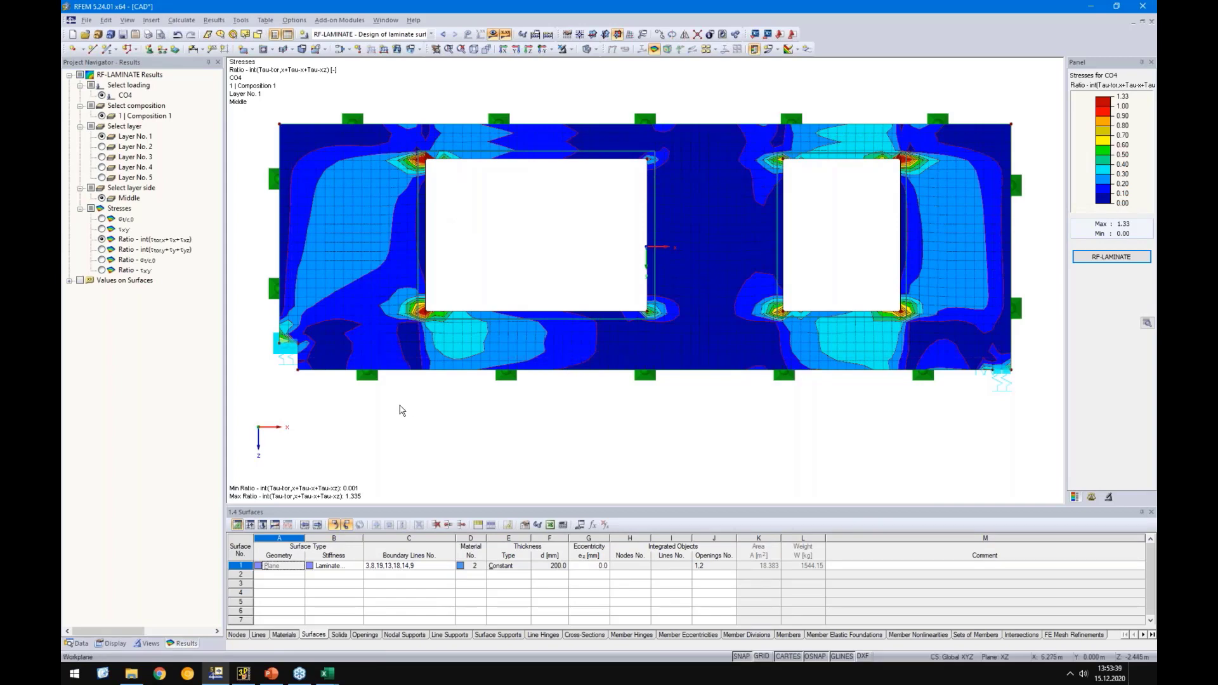
Set the isoband scale's minimum to 1.00, fill the intermediate values, and examine the exceeded area at the left opening's lower-left corner
{"action": "double_click", "coordinate": [1105, 147]}
{"action": "type", "text": "1"}
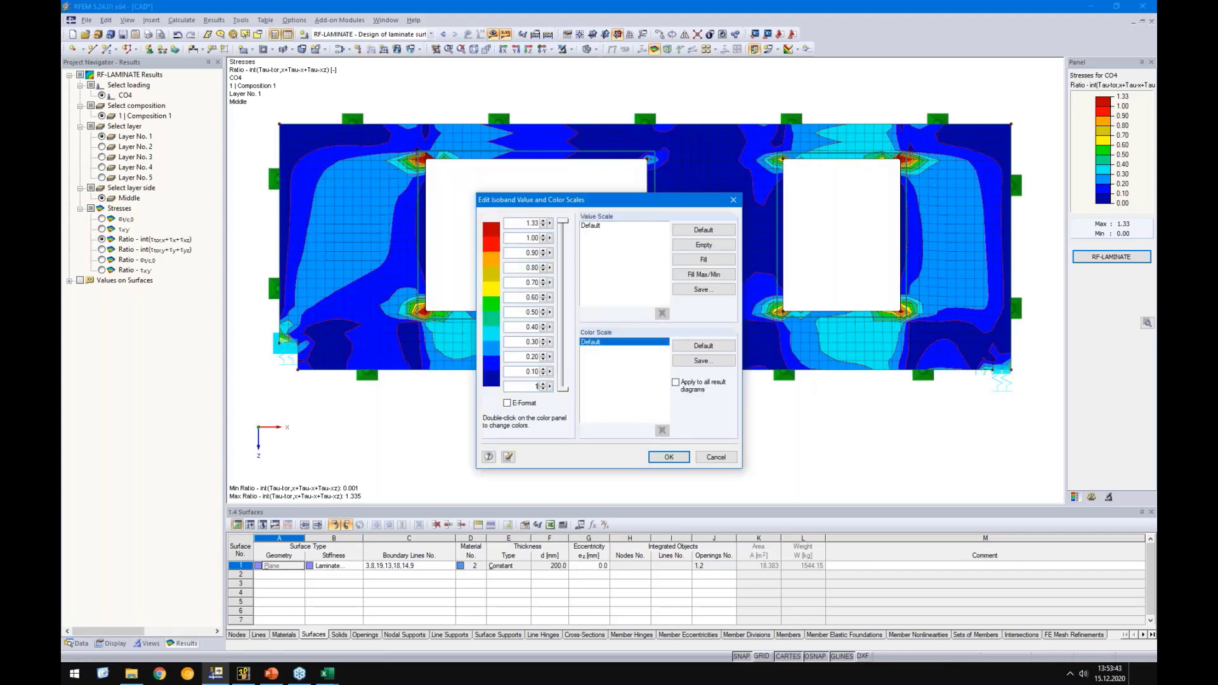
{"action": "left_click", "coordinate": [704, 259]}
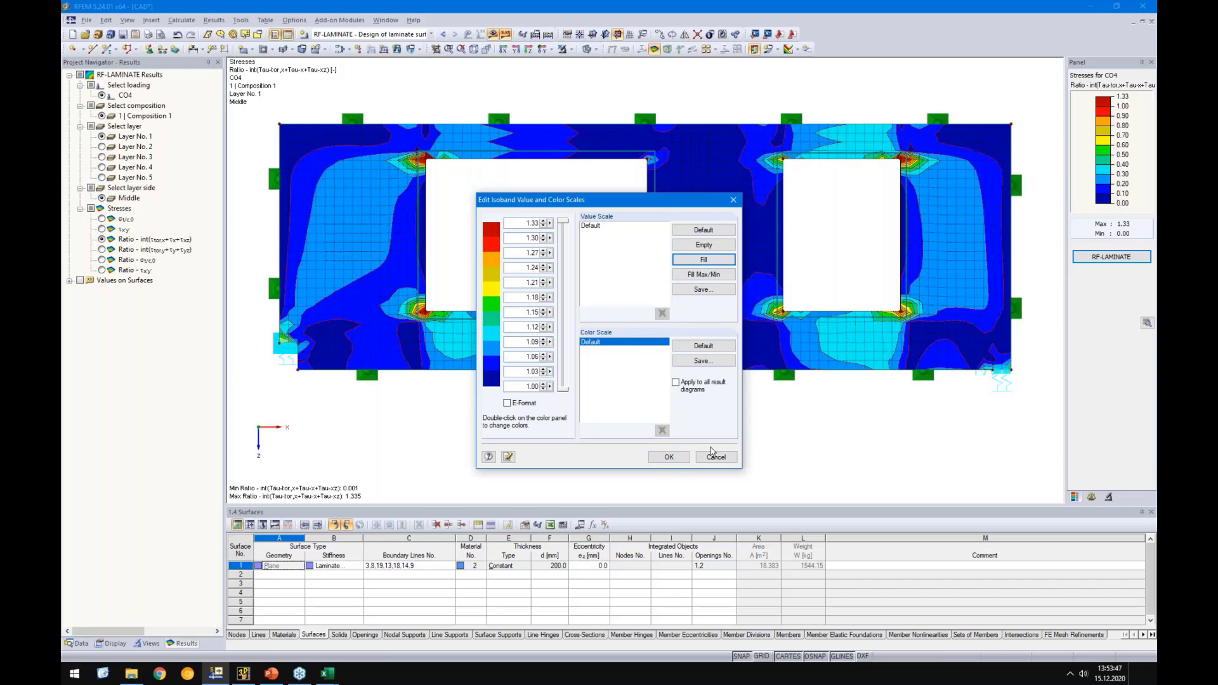
{"action": "left_click", "coordinate": [669, 457]}
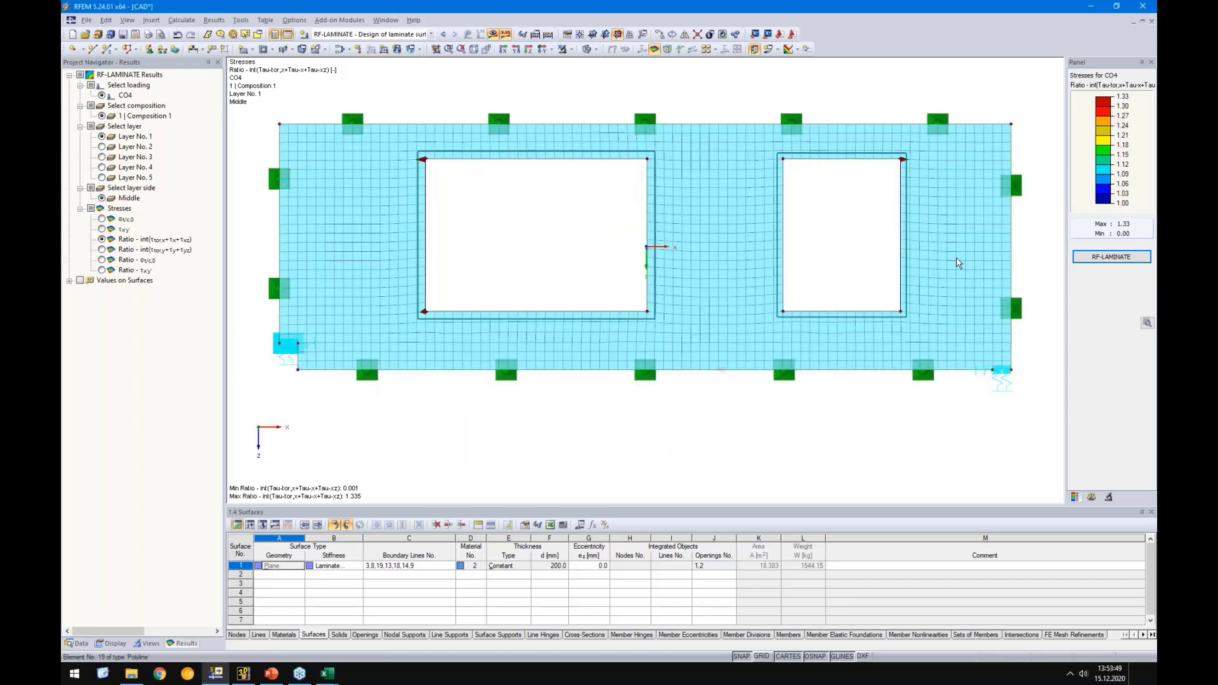
{"action": "left_click", "coordinate": [858, 156]}
{"action": "scroll", "coordinate": [423, 311], "scroll_direction": "up", "scroll_amount": 7}
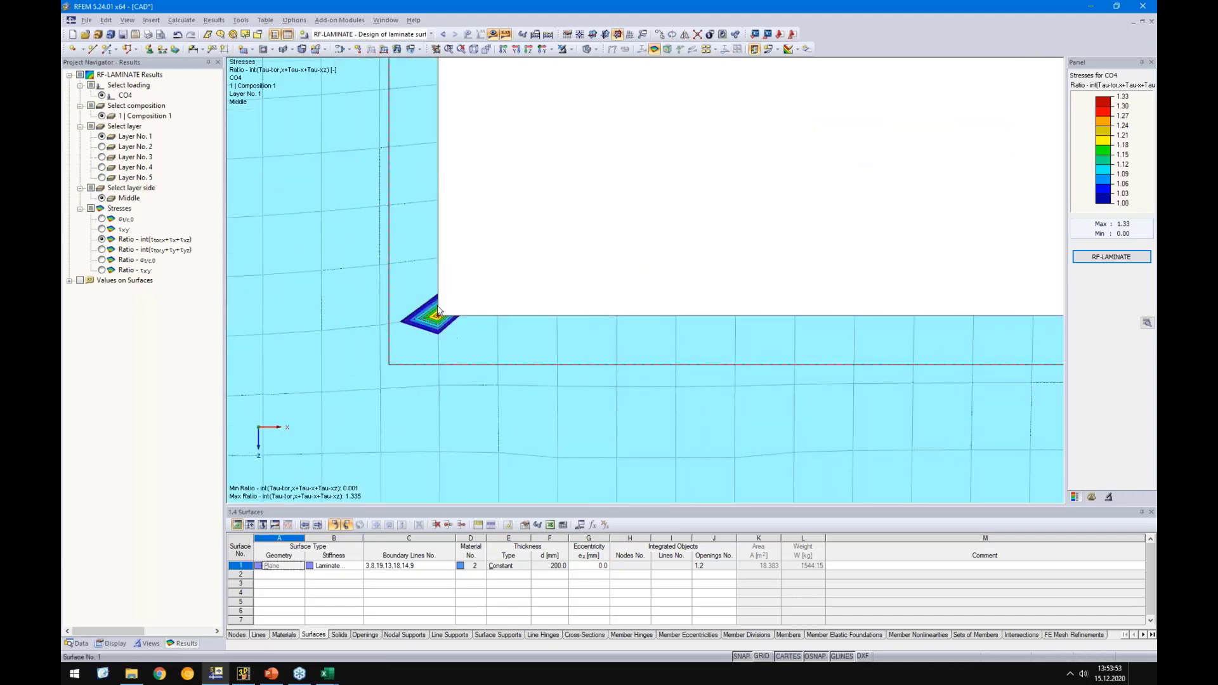
Set the isoband scale's minimum to 0 and maximum to 1, fill the intermediate values, and inspect the ratio peaks at the left opening's corners
{"action": "scroll", "coordinate": [555, 225], "scroll_direction": "down", "scroll_amount": 7}
{"action": "middle_click_drag", "start_coordinate": [597, 212], "coordinate": [501, 307]}
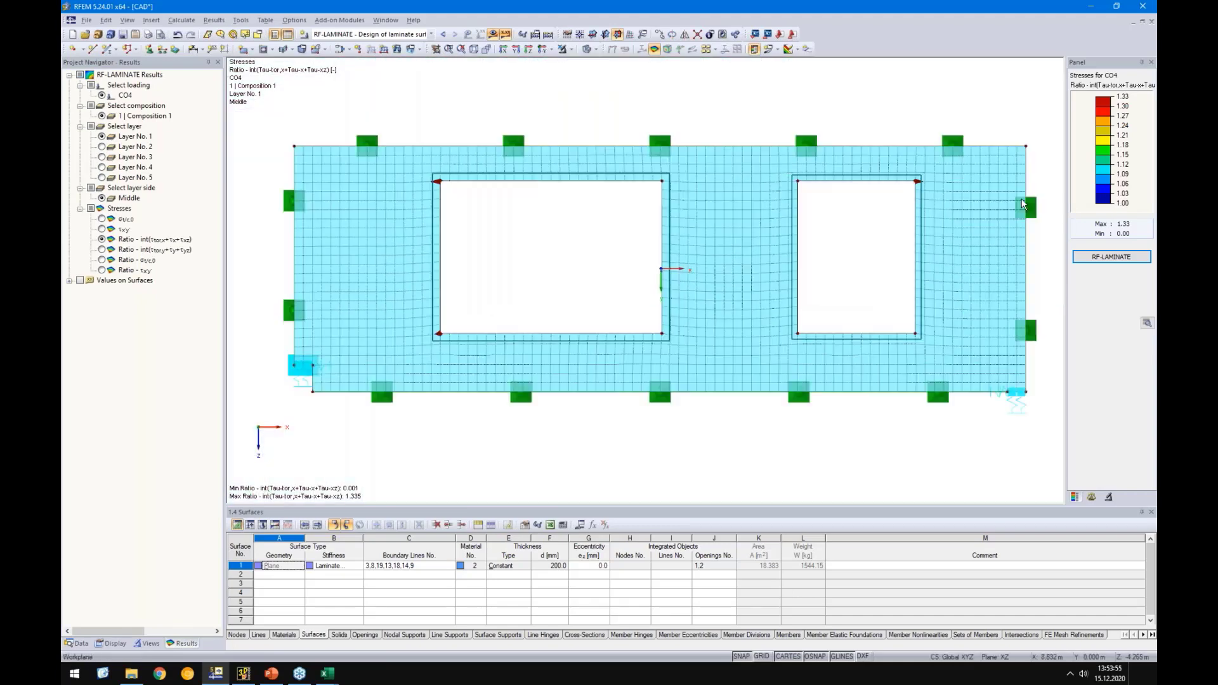
{"action": "double_click", "coordinate": [1108, 151]}
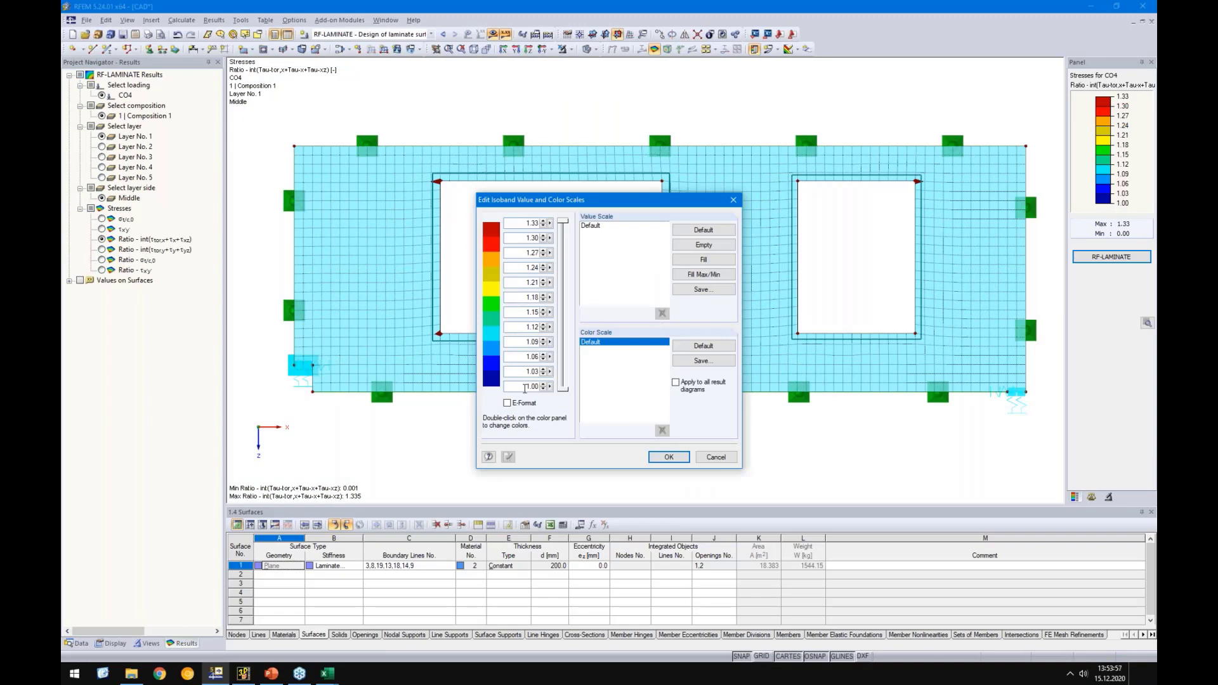
{"action": "type", "text": "0"}
{"action": "double_click", "coordinate": [532, 222]}
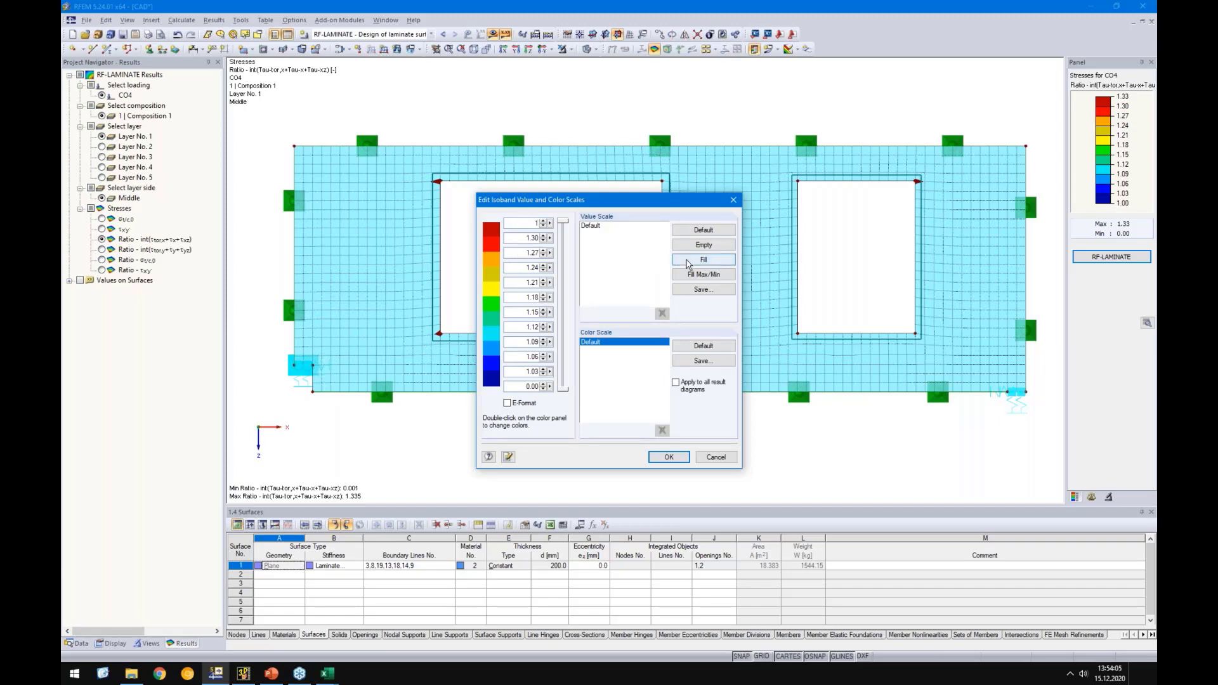
{"action": "left_click", "coordinate": [668, 456]}
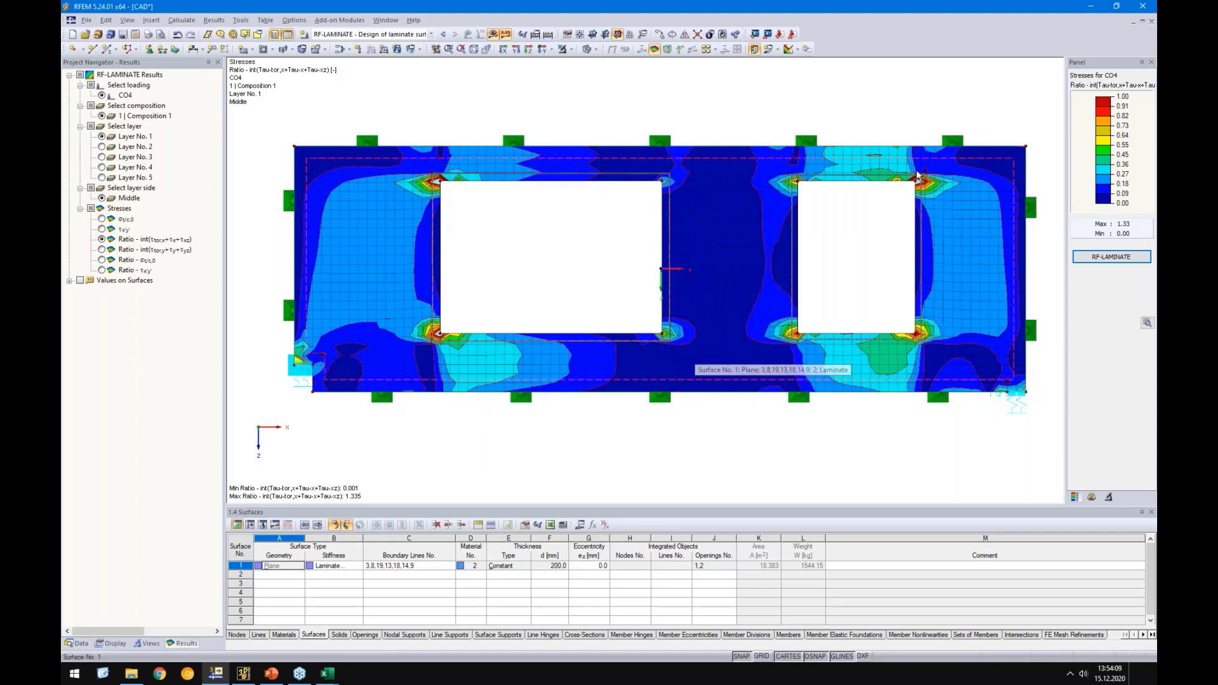
{"action": "scroll", "coordinate": [473, 178], "scroll_direction": "up", "scroll_amount": 5}
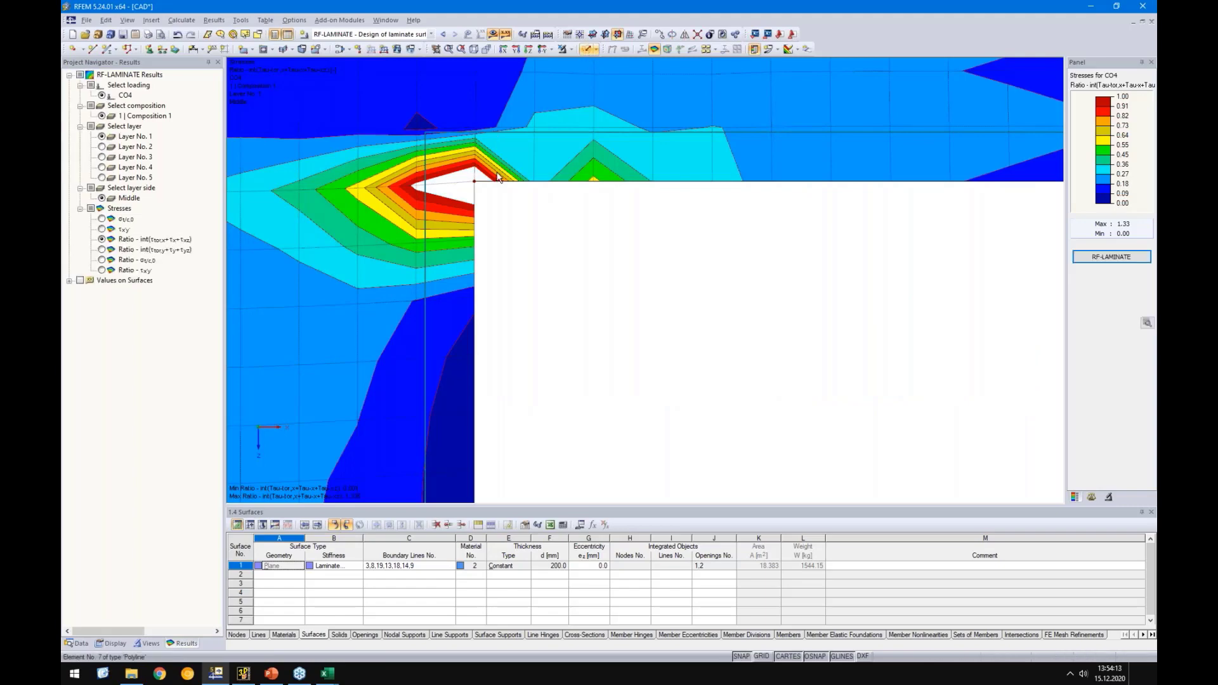
{"action": "scroll", "coordinate": [489, 184], "scroll_direction": "down", "scroll_amount": 5}
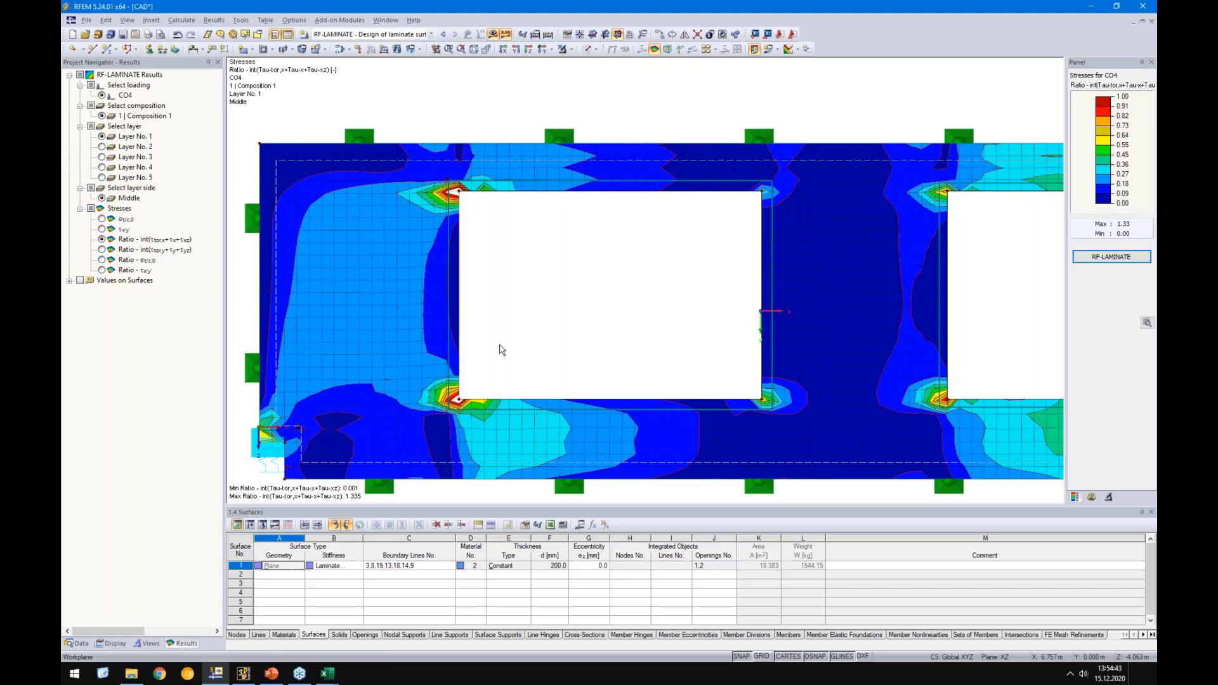
{"action": "scroll", "coordinate": [533, 330], "scroll_direction": "down", "scroll_amount": 2}
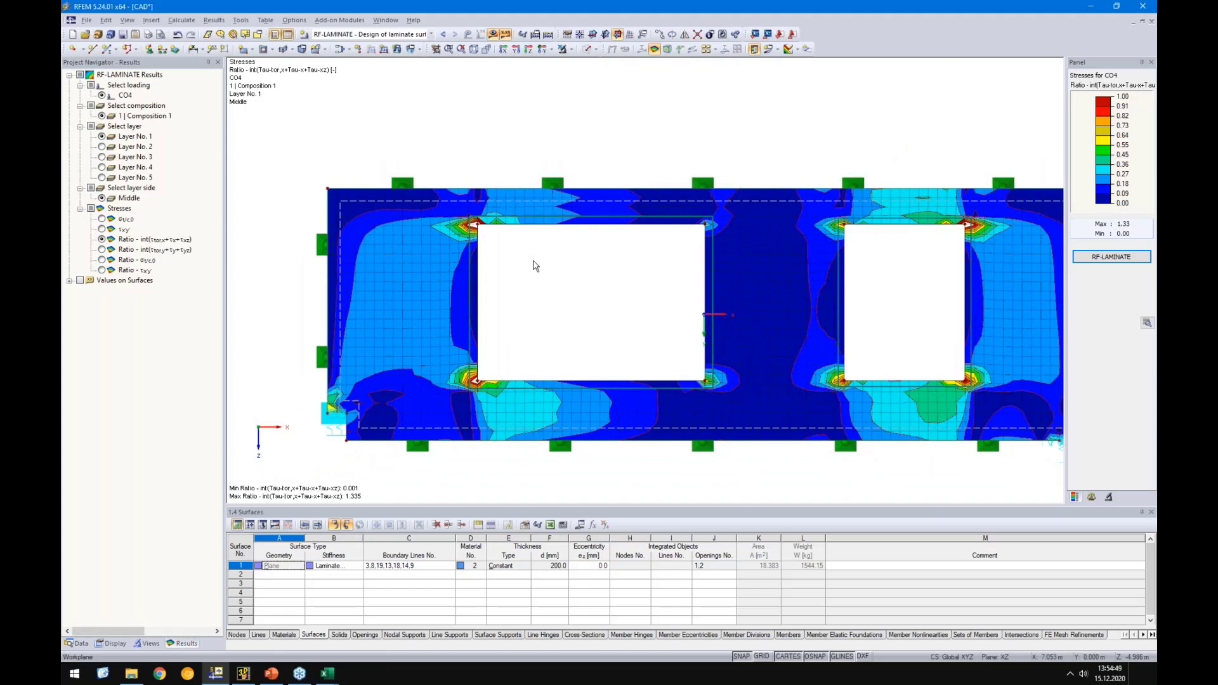
Start a new material with the Orthotropic Plastic 3D model, review its Tsai-Wu constants and strengths, and discard it
{"action": "left_click", "coordinate": [76, 643]}
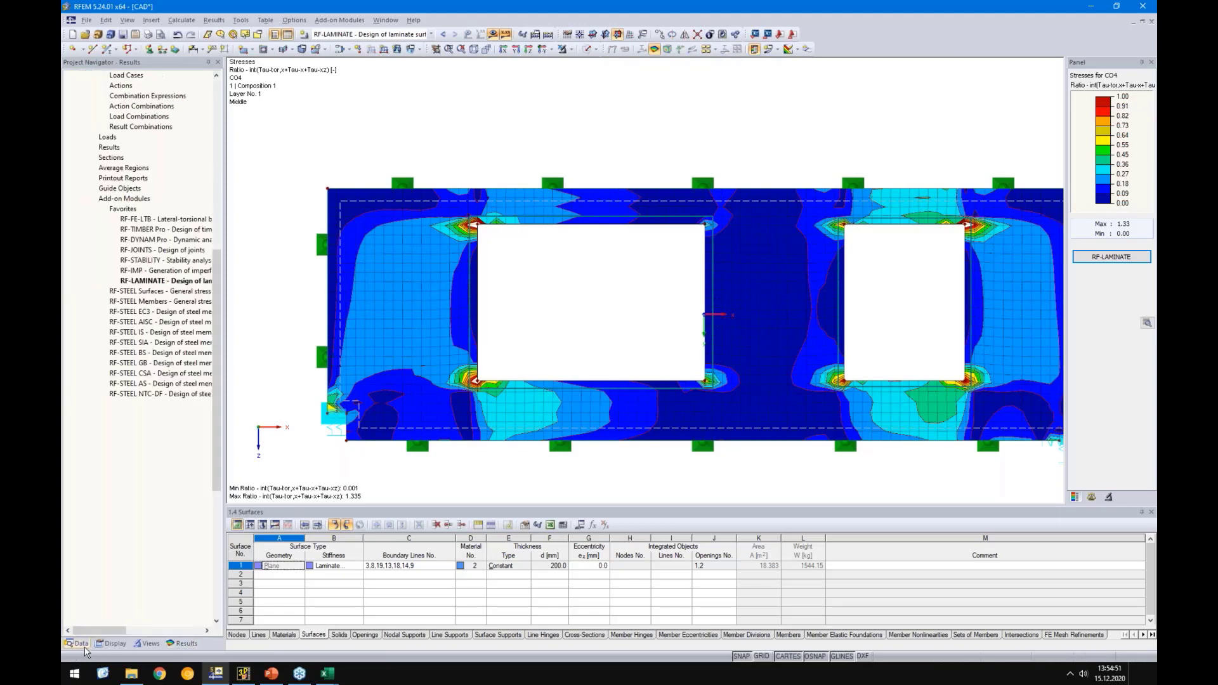
{"action": "scroll", "coordinate": [125, 168], "scroll_direction": "up", "scroll_amount": 10}
{"action": "scroll", "coordinate": [125, 167], "scroll_direction": "up", "scroll_amount": 3}
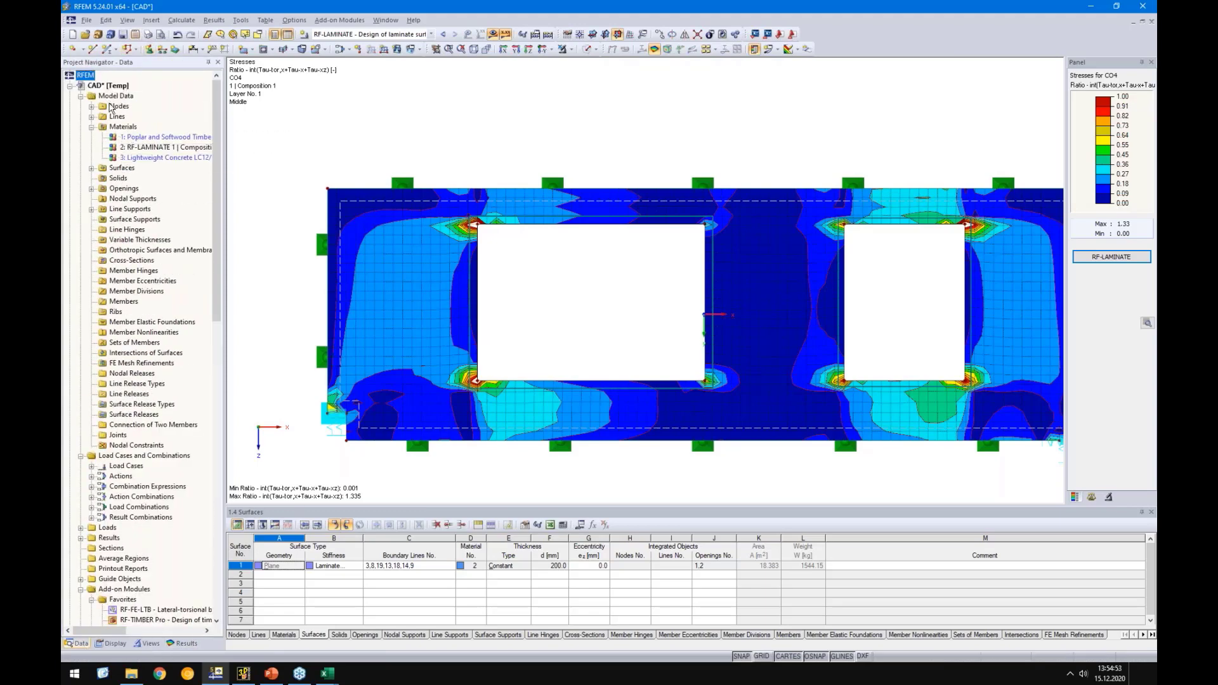
{"action": "right_click", "coordinate": [115, 127]}
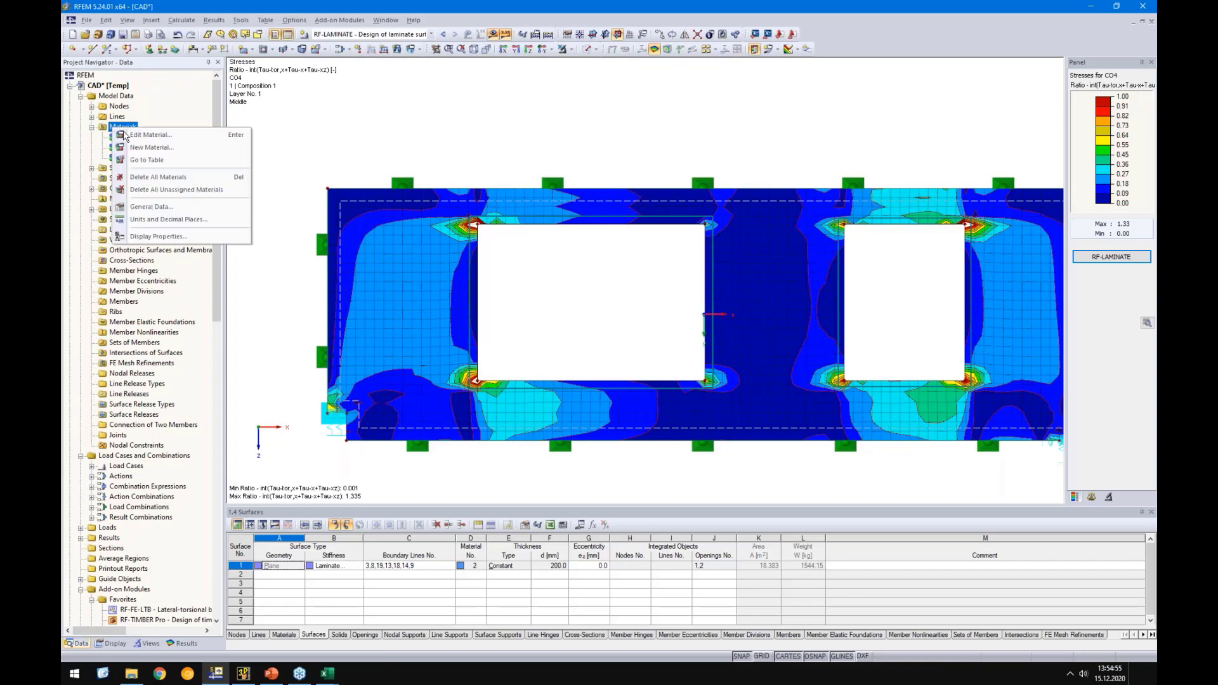
{"action": "left_click", "coordinate": [177, 153]}
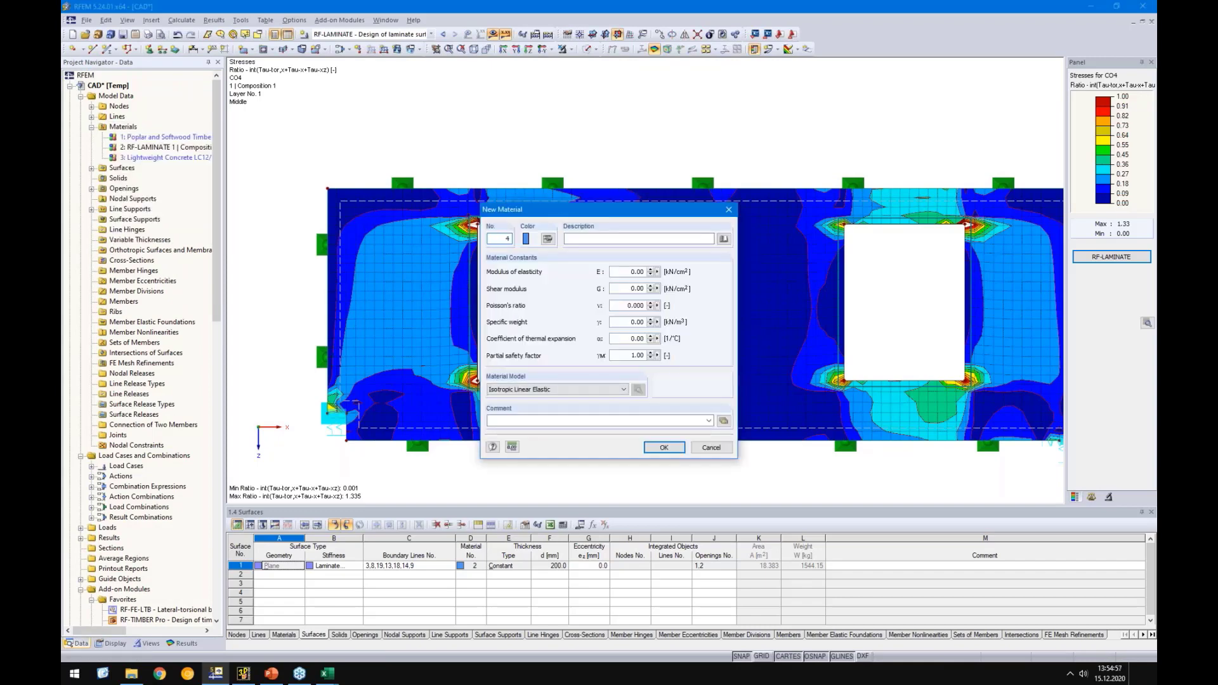
{"action": "left_click", "coordinate": [571, 389]}
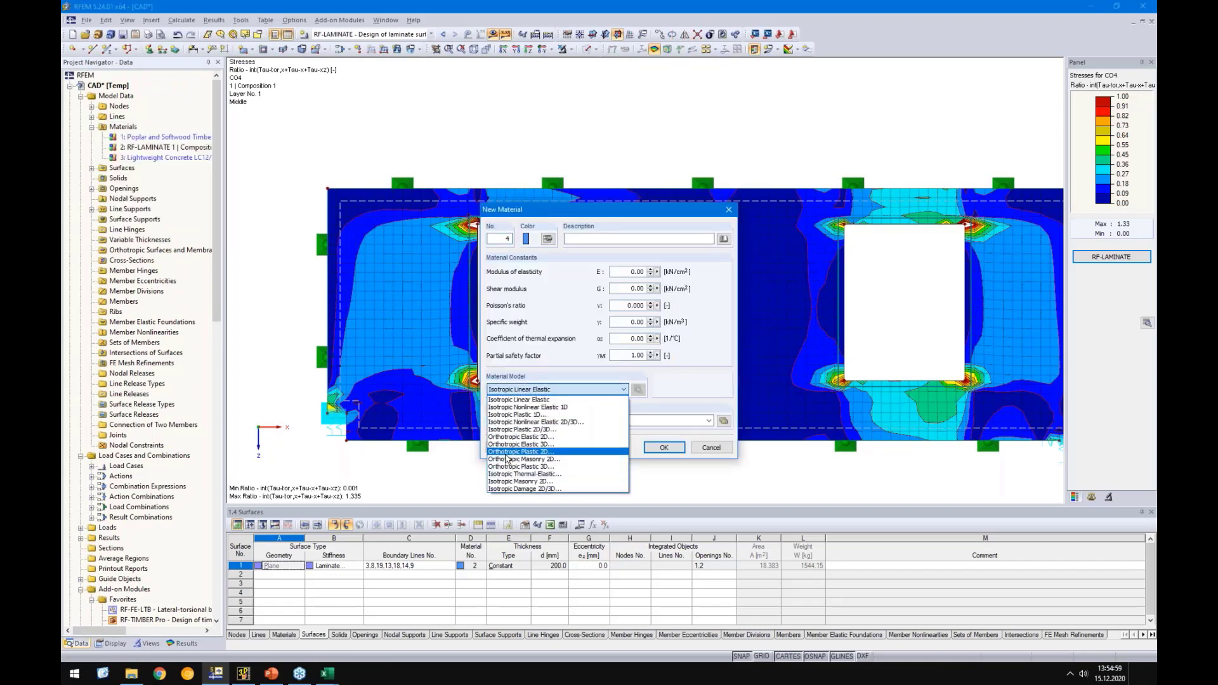
{"action": "left_click", "coordinate": [538, 470]}
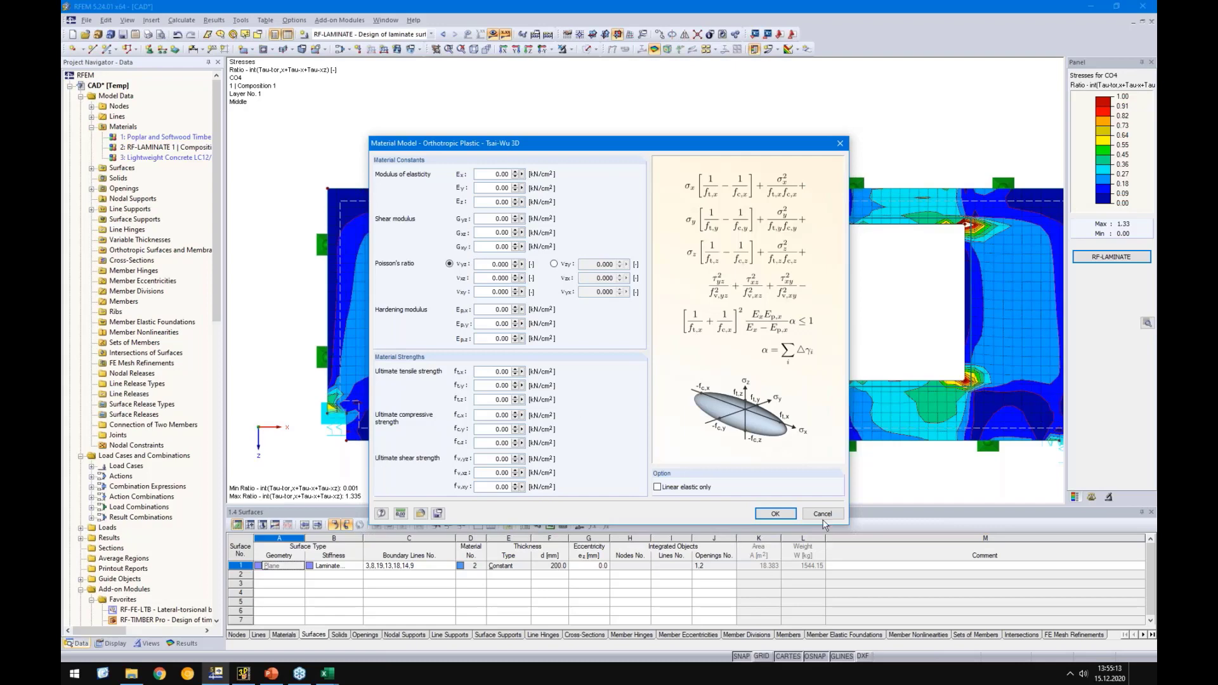
{"action": "left_click", "coordinate": [501, 372]}
{"action": "left_click", "coordinate": [826, 515]}
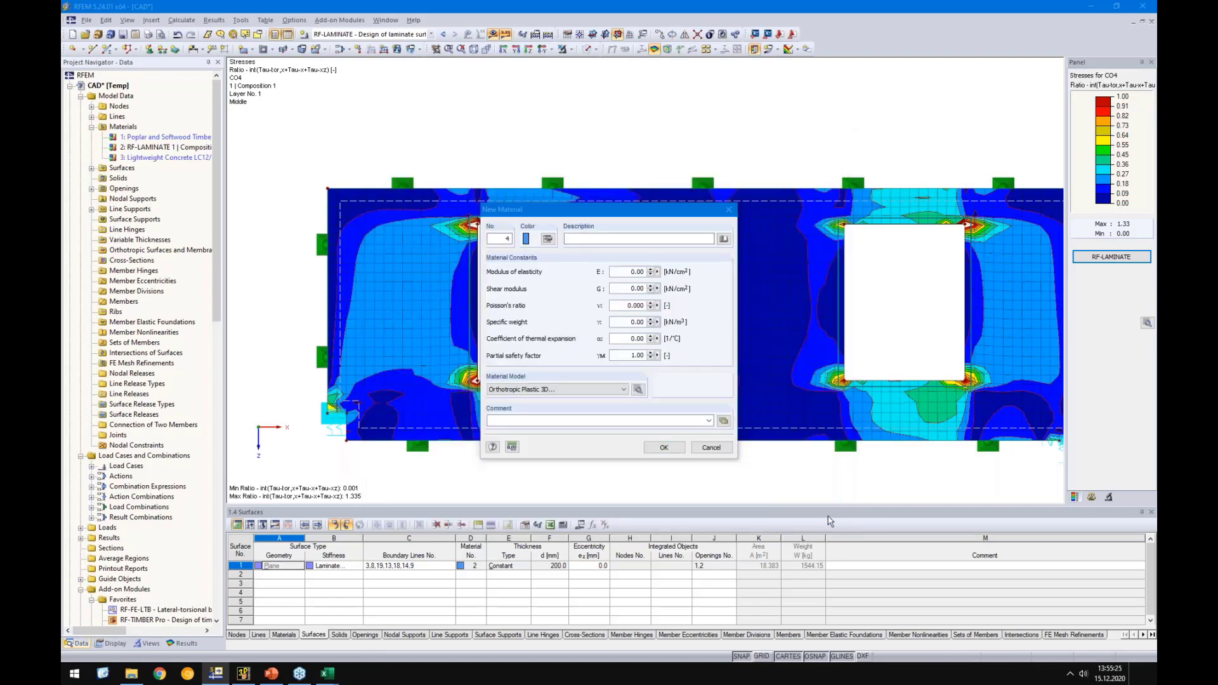
{"action": "left_click", "coordinate": [711, 448]}
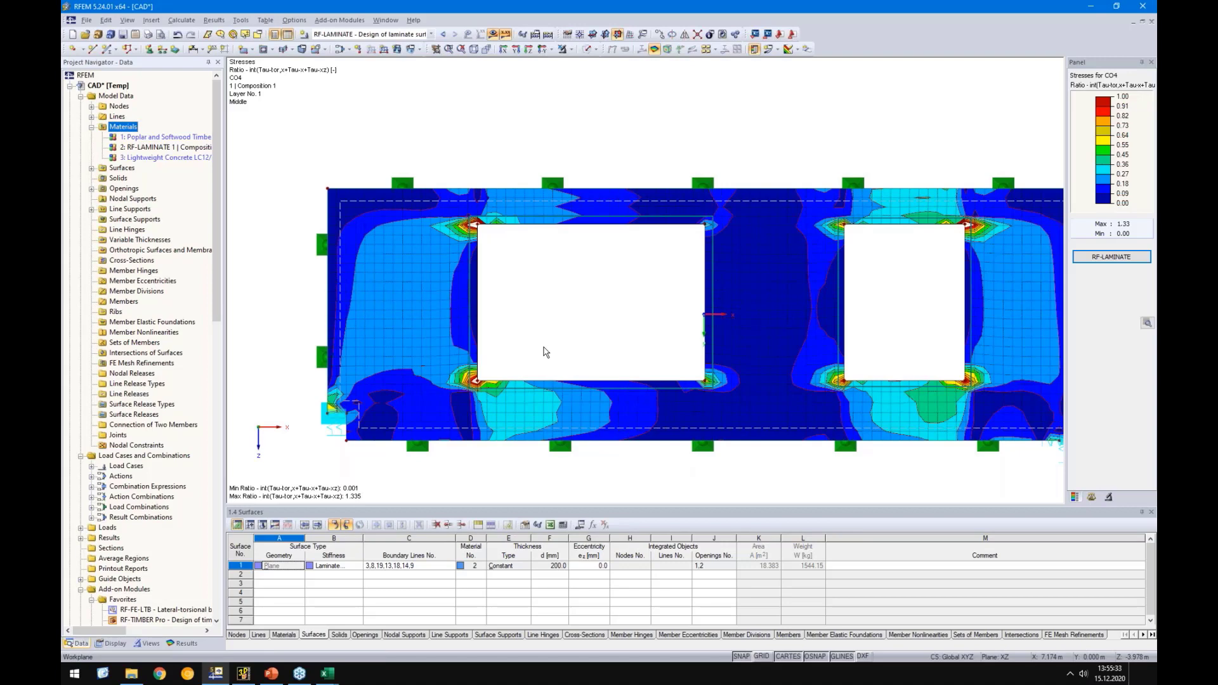
Switch to the PowerPoint presentation and look through slides 11 to 13 on the timber wall
{"action": "scroll", "coordinate": [546, 352], "scroll_direction": "down", "scroll_amount": 1}
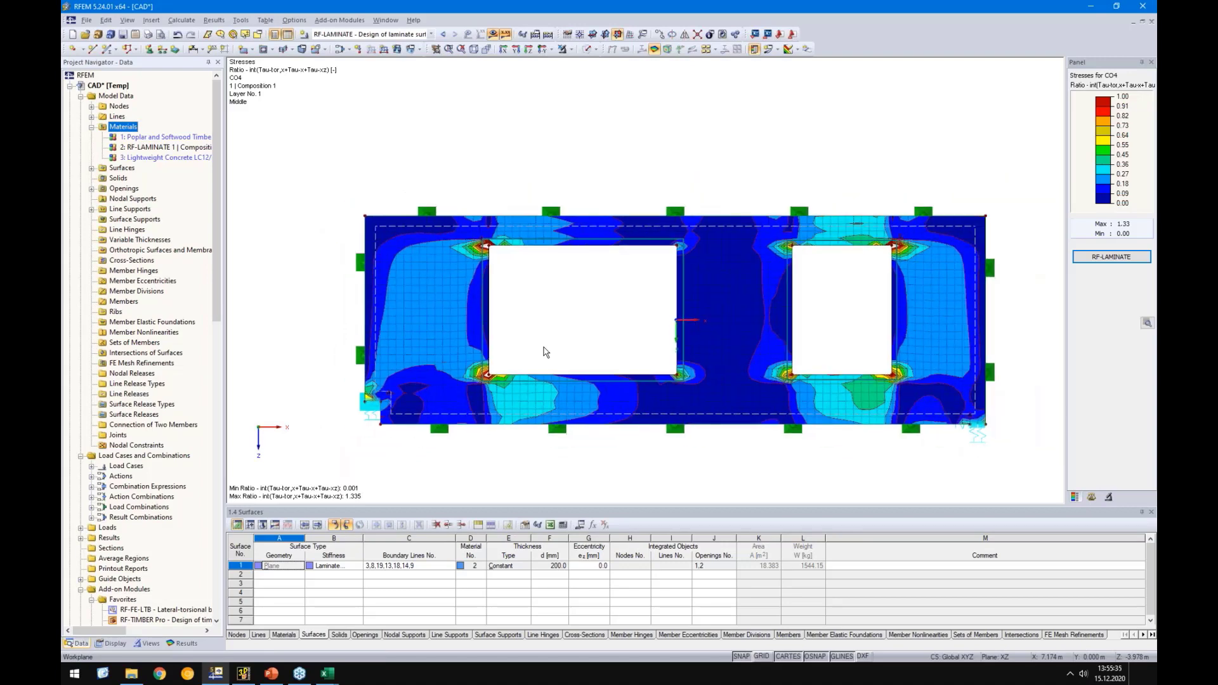
{"action": "middle_click_drag", "start_coordinate": [546, 352], "coordinate": [526, 309]}
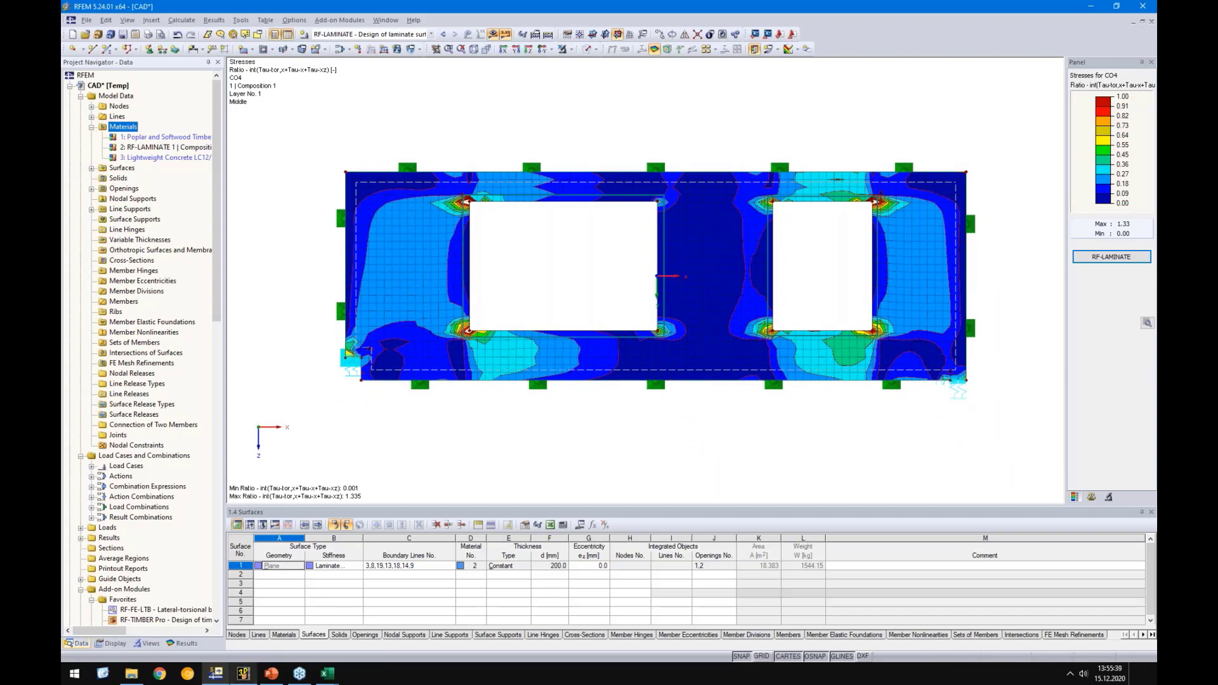
{"action": "key", "text": "alt+Tab"}
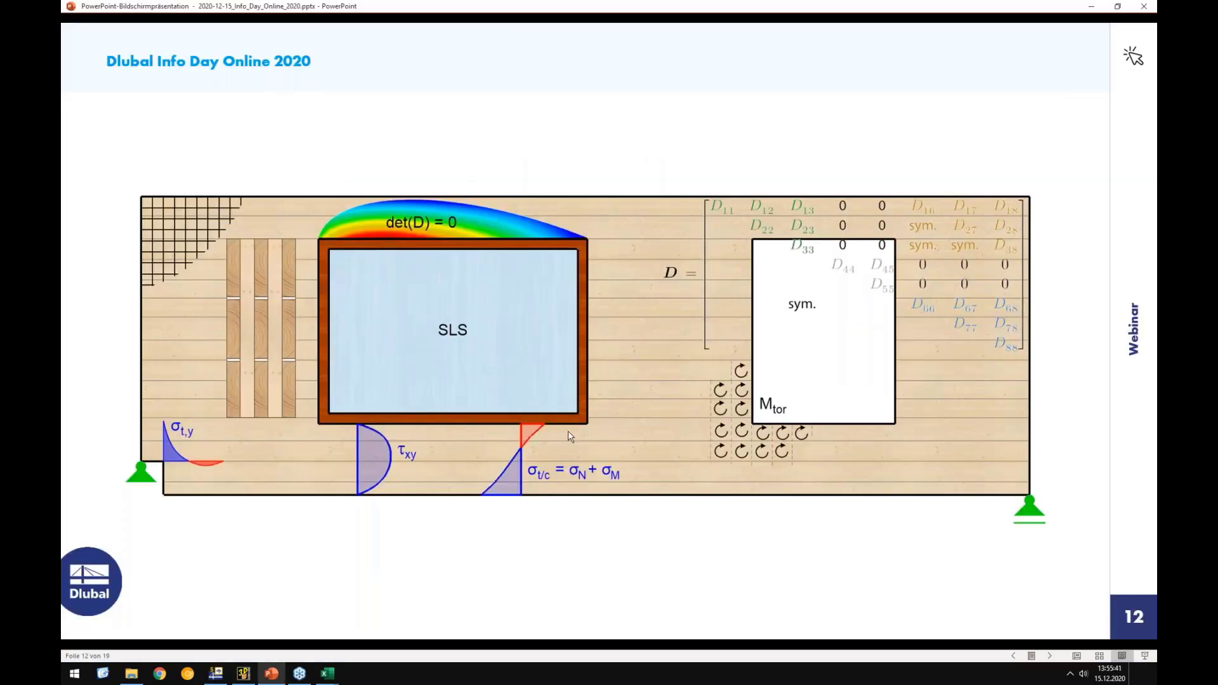
{"action": "key", "text": "Right"}
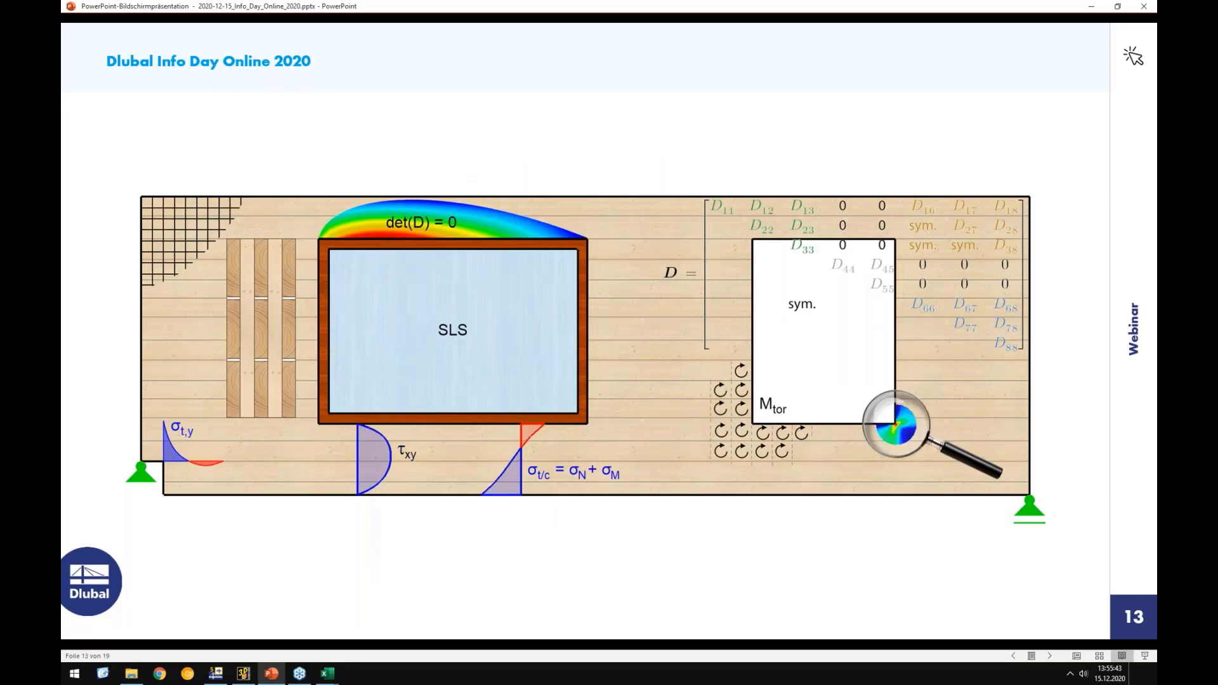
{"action": "key", "text": "Left"}
{"action": "key", "text": "Left"}
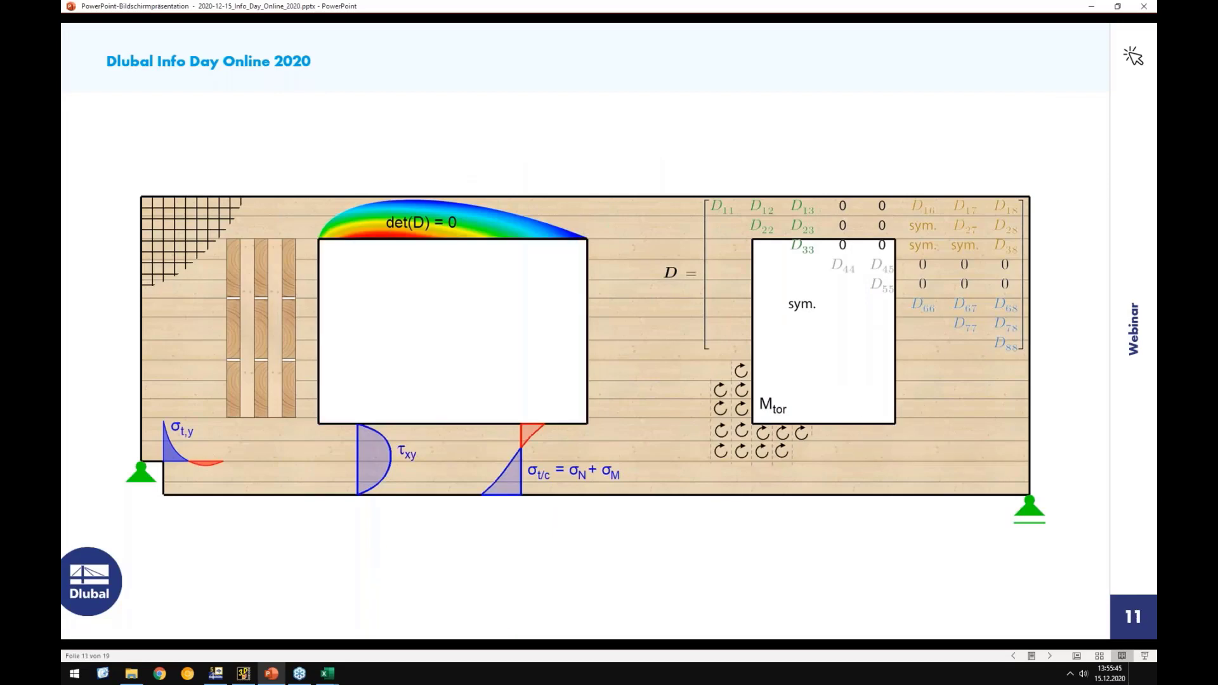
Return to RFEM, open RF-STABILITY without dividing straight members, review the selectable load cases and combinations, and cancel the module
{"action": "left_click", "coordinate": [216, 674]}
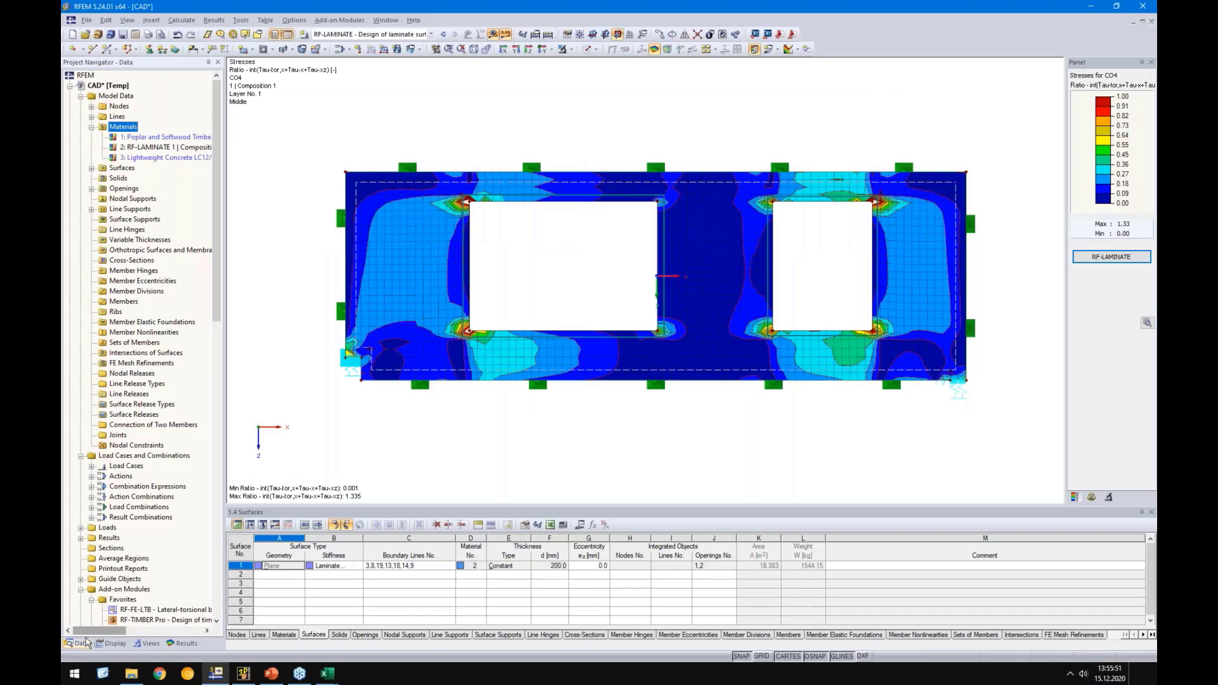
{"action": "scroll", "coordinate": [106, 556], "scroll_direction": "down", "scroll_amount": 4}
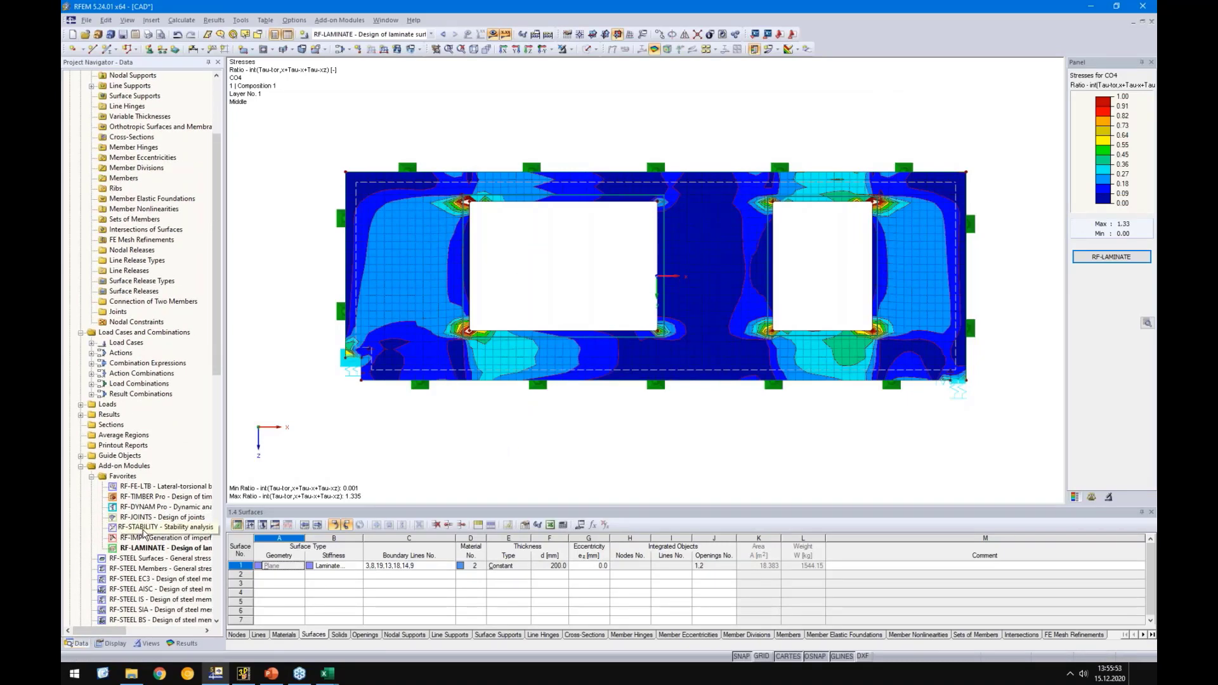
{"action": "double_click", "coordinate": [144, 530]}
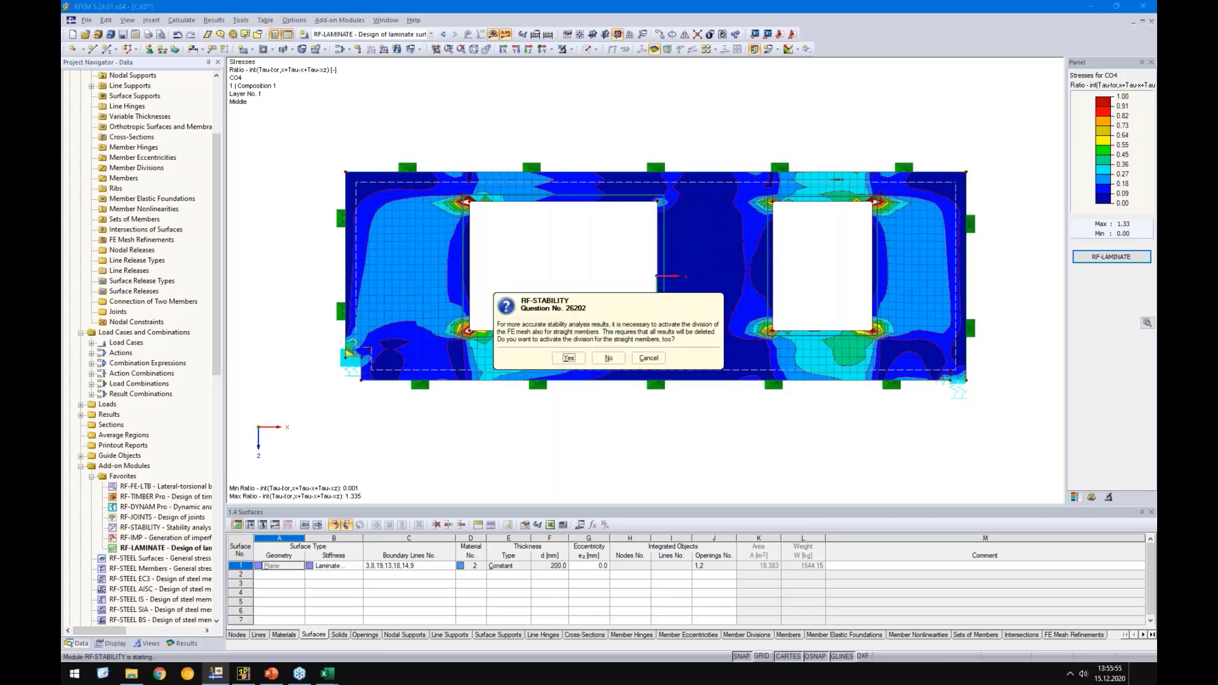
{"action": "left_click", "coordinate": [613, 359]}
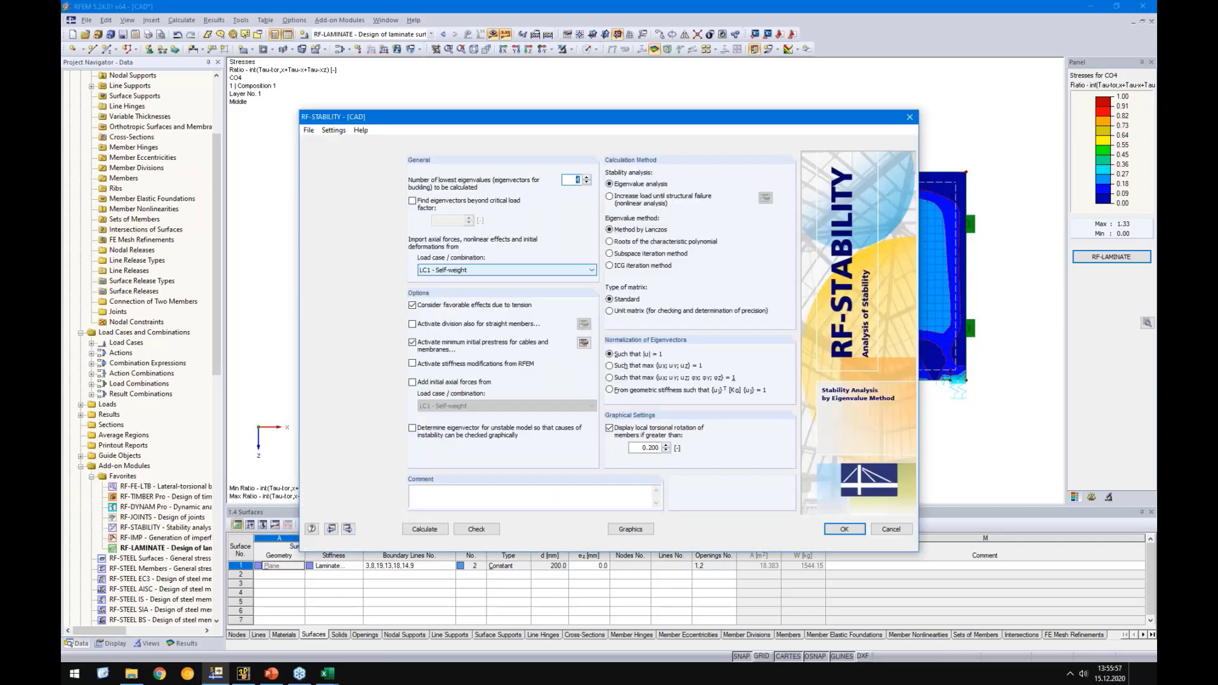
{"action": "left_click", "coordinate": [505, 269]}
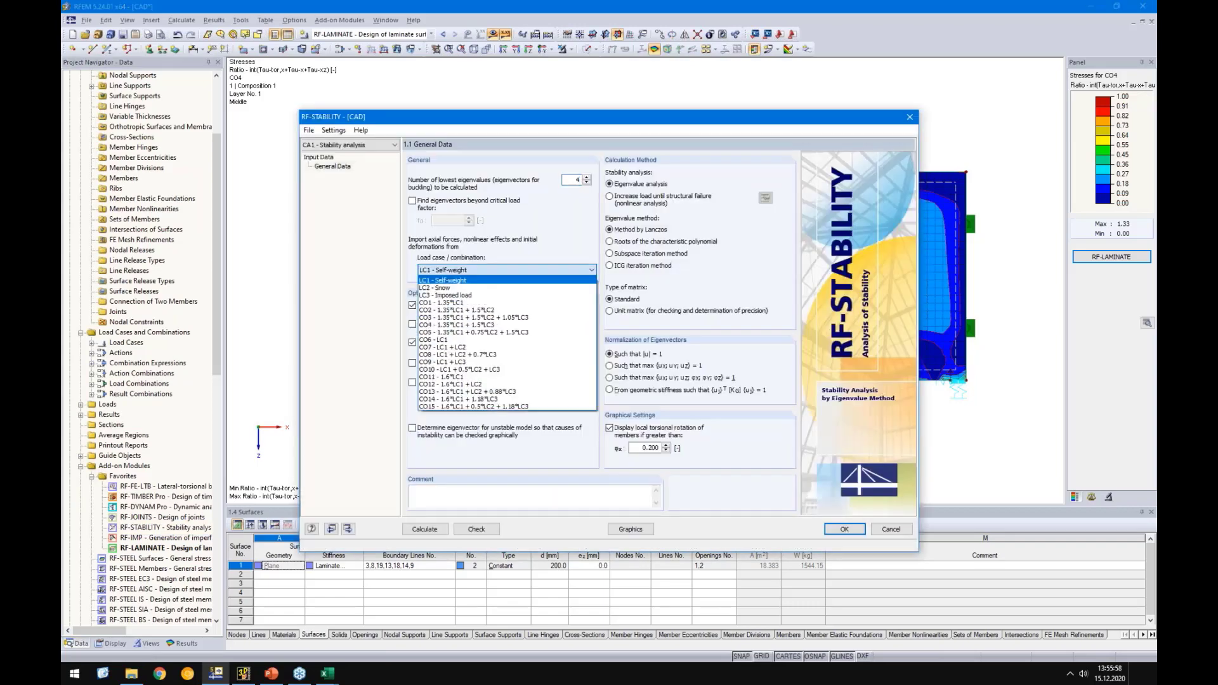
{"action": "left_click", "coordinate": [872, 531]}
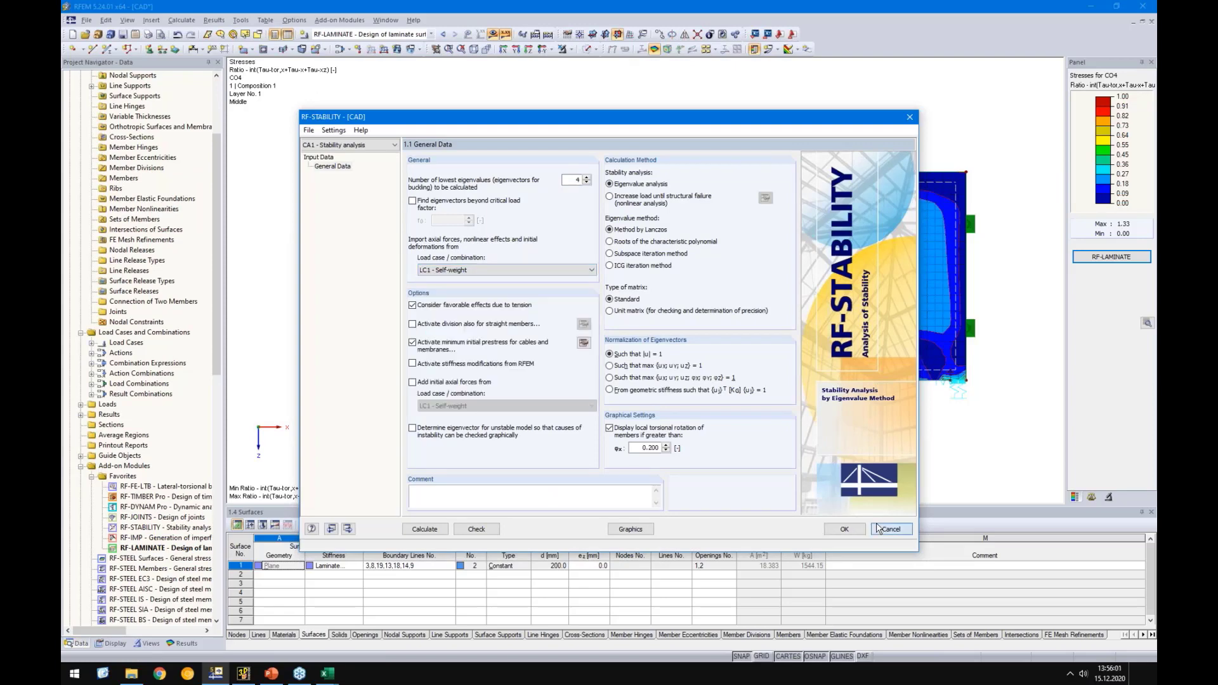
{"action": "left_click", "coordinate": [588, 350]}
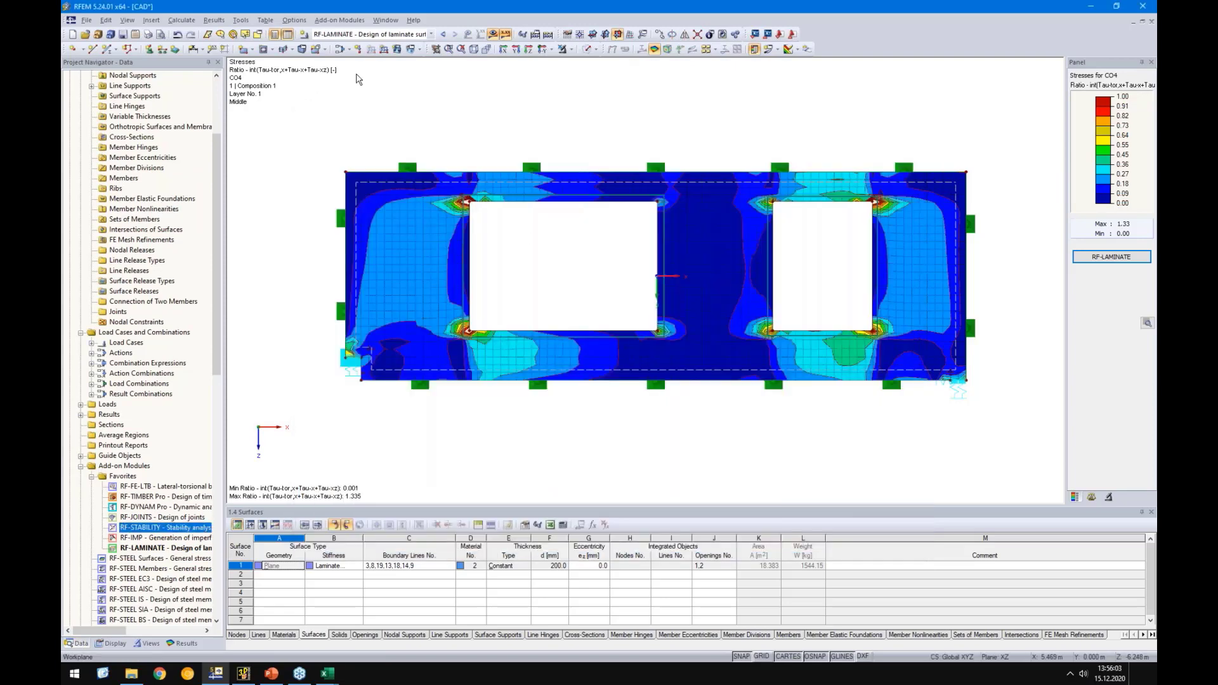
Calculate load combination CO1 (1.35*LC1) and display the surface's basic internal force nx
{"action": "left_click", "coordinate": [349, 35]}
{"action": "left_click", "coordinate": [343, 66]}
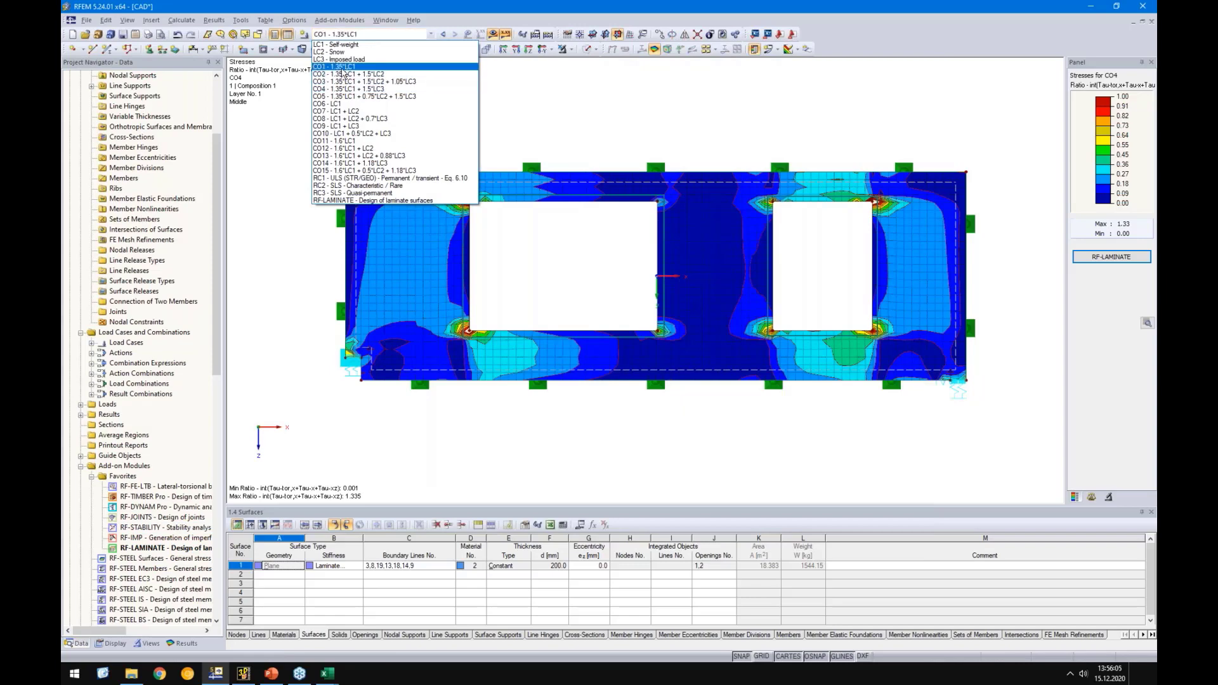
{"action": "left_click", "coordinate": [493, 34]}
{"action": "left_click", "coordinate": [493, 35]}
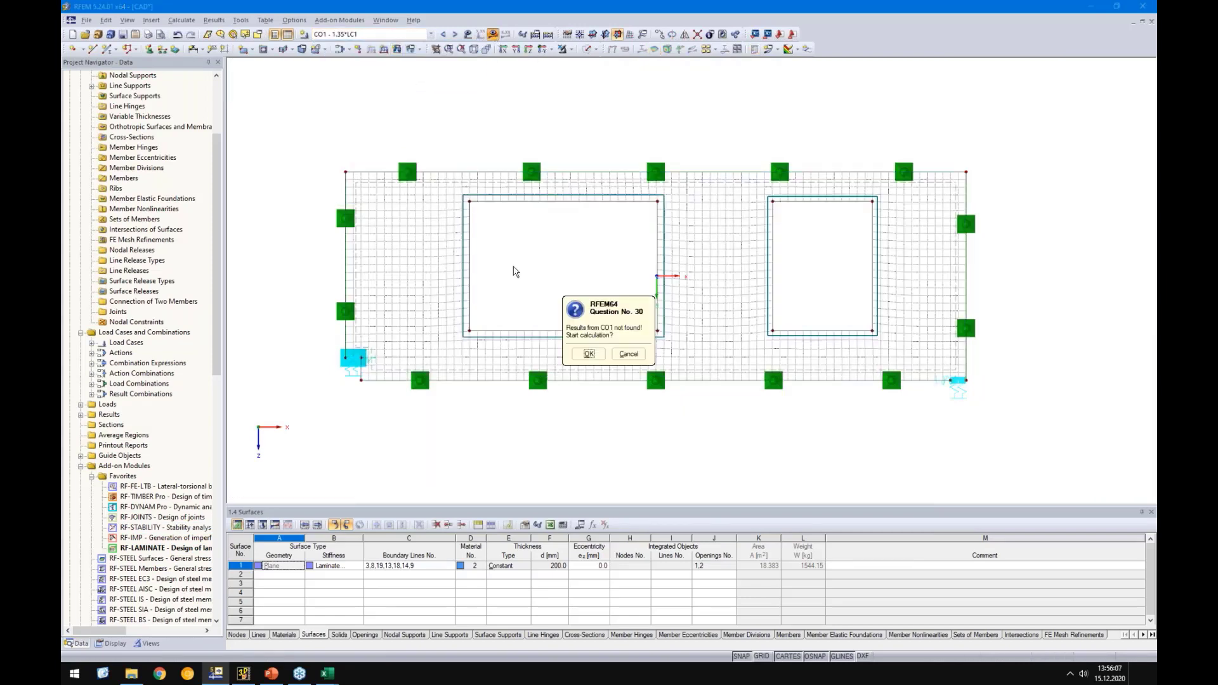
{"action": "left_click", "coordinate": [584, 353]}
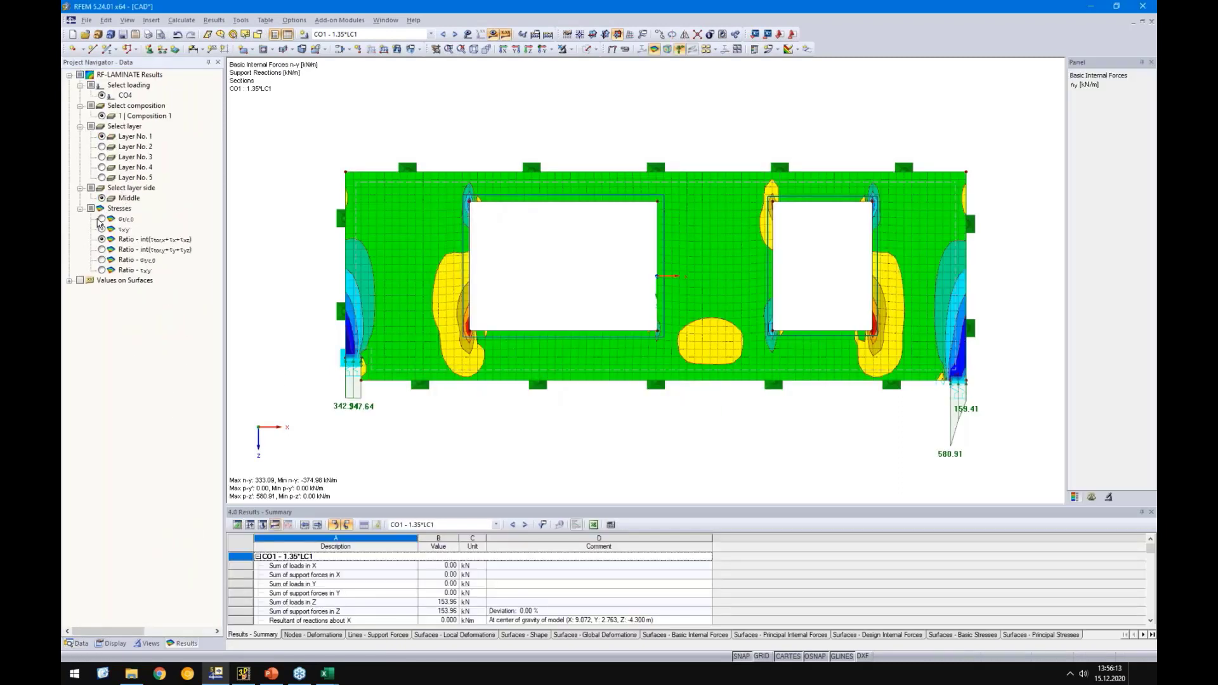
{"action": "left_click", "coordinate": [112, 250]}
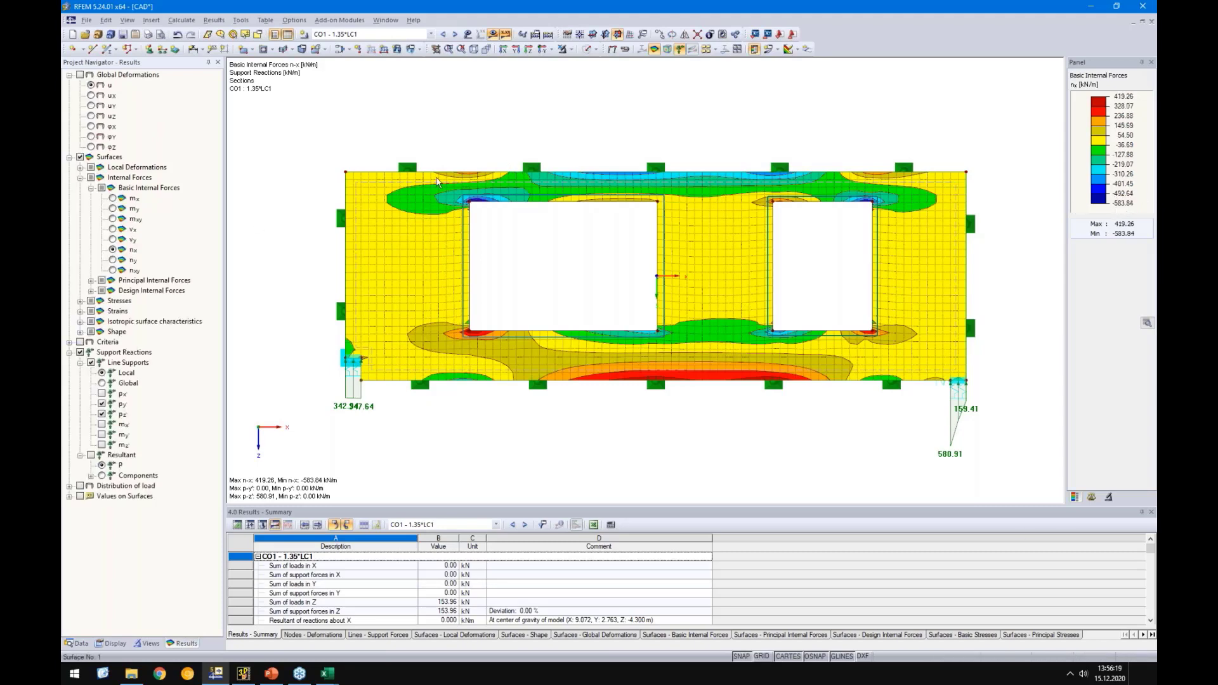
Calculate and display the nx results for load combination CO2 and for CO3 (1.35*LC1 + 1.5*LC2 + 1.05*LC3)
{"action": "left_click", "coordinate": [398, 48]}
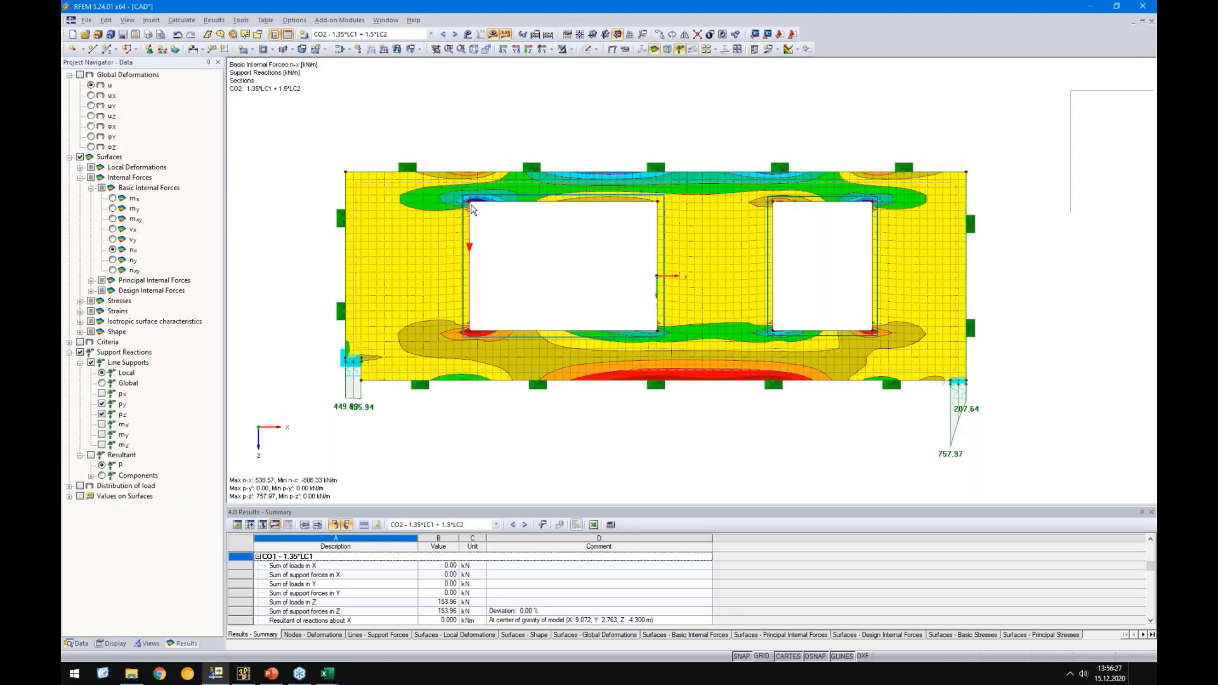
{"action": "left_click", "coordinate": [455, 34]}
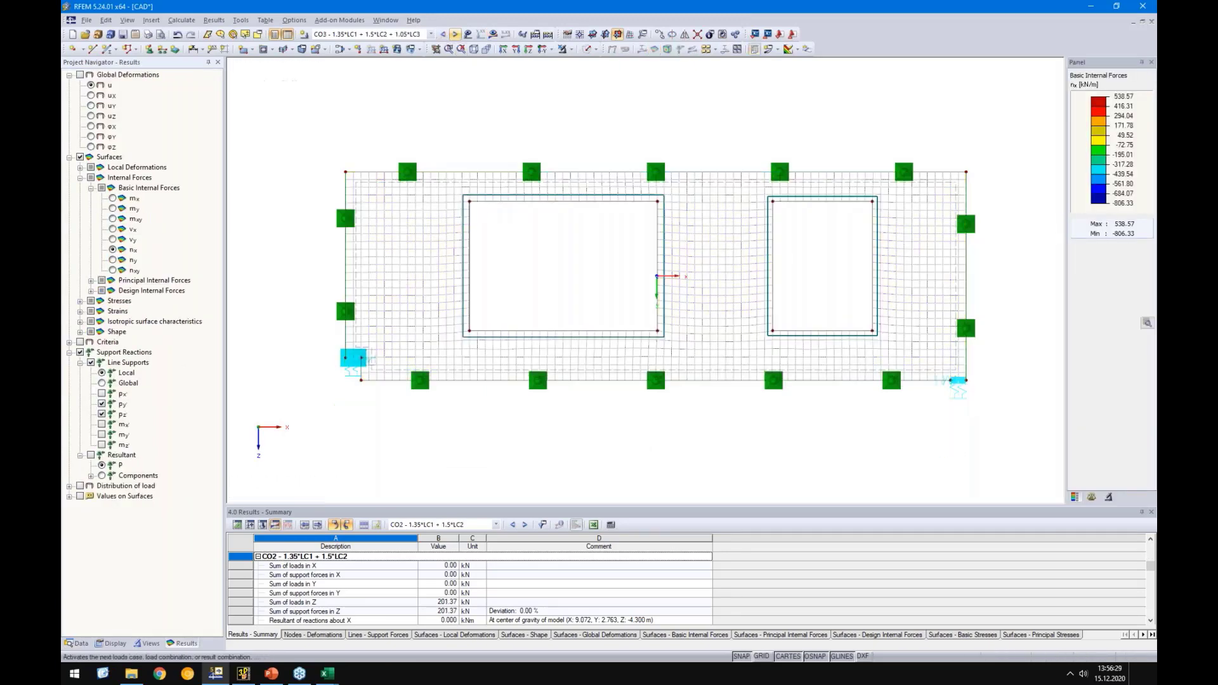
{"action": "left_click", "coordinate": [493, 35]}
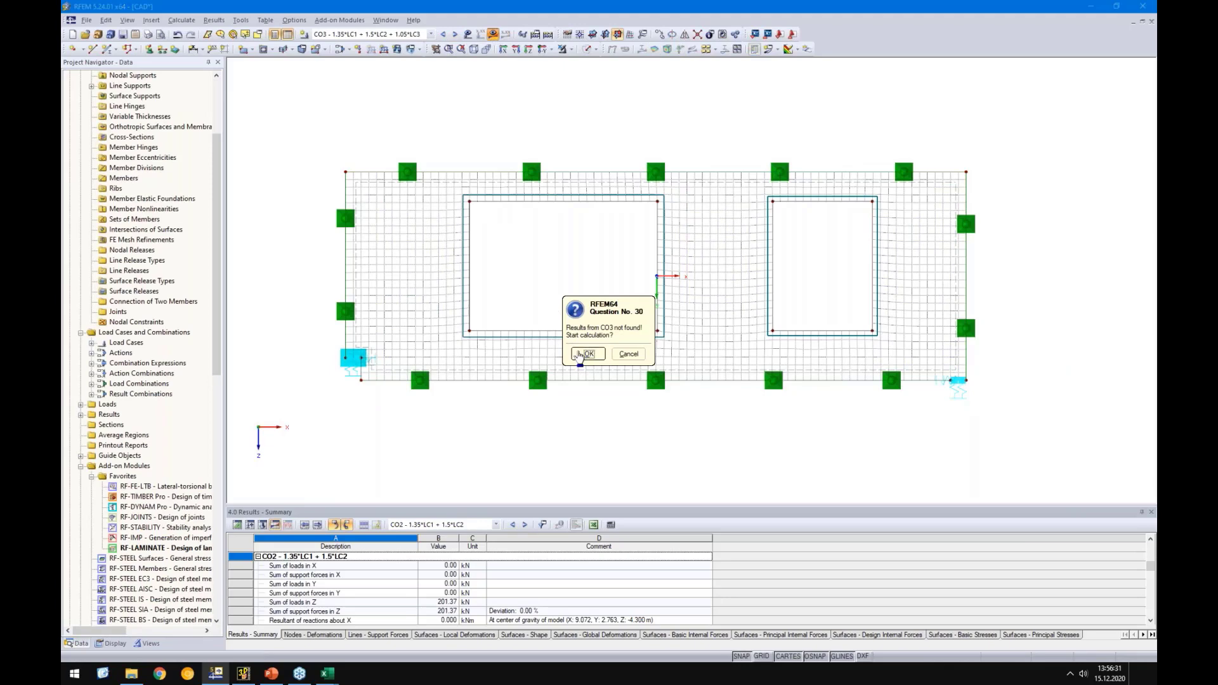
{"action": "left_click", "coordinate": [580, 359]}
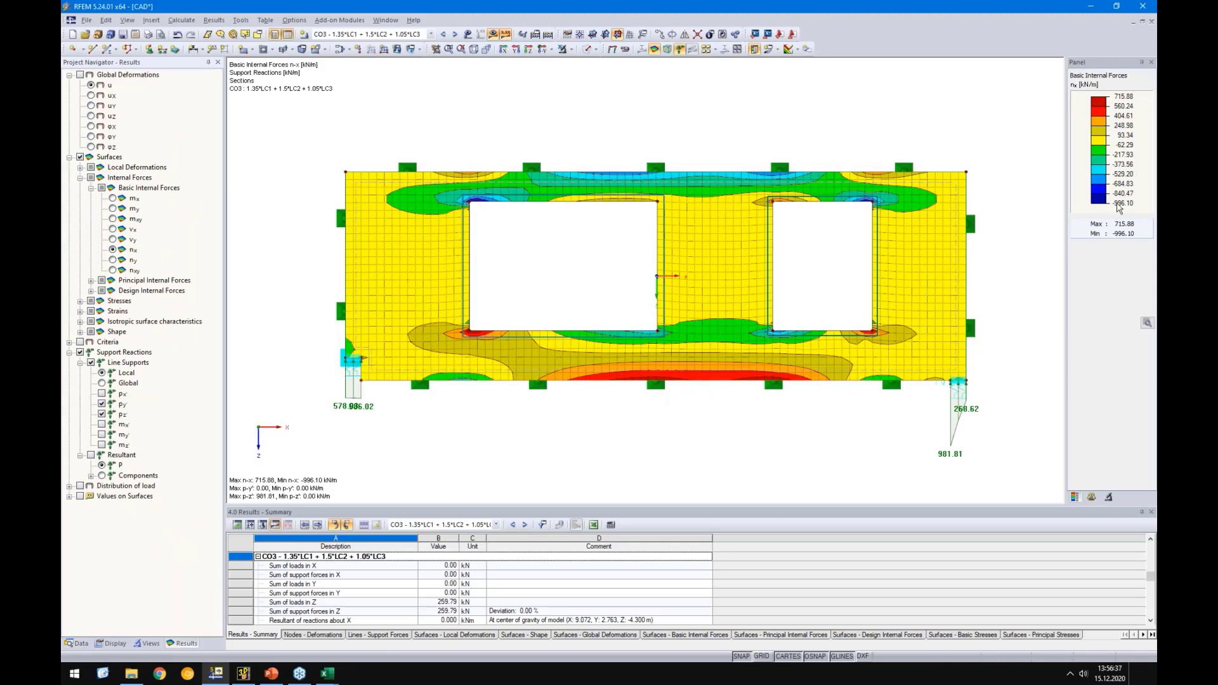
Open RF-LAMINATE, view the maximum stress ratios by loading for CO4, and close the module
{"action": "left_click", "coordinate": [373, 34]}
{"action": "left_click", "coordinate": [372, 37]}
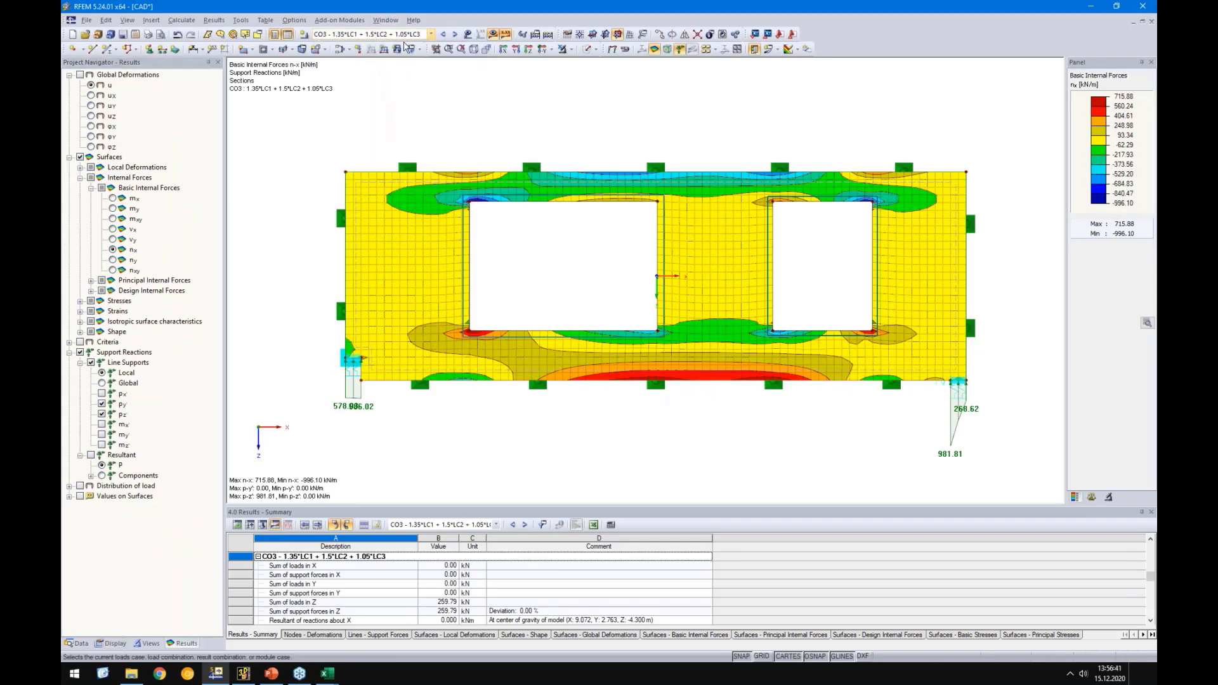
{"action": "left_click", "coordinate": [78, 643]}
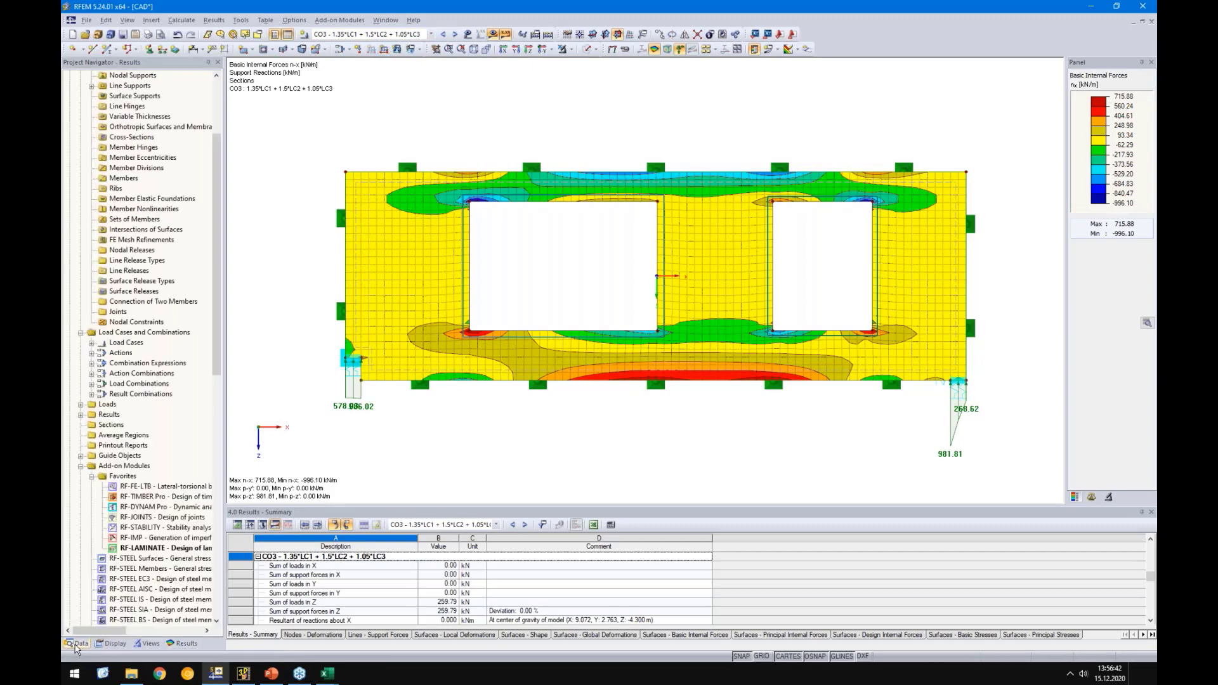
{"action": "double_click", "coordinate": [130, 549]}
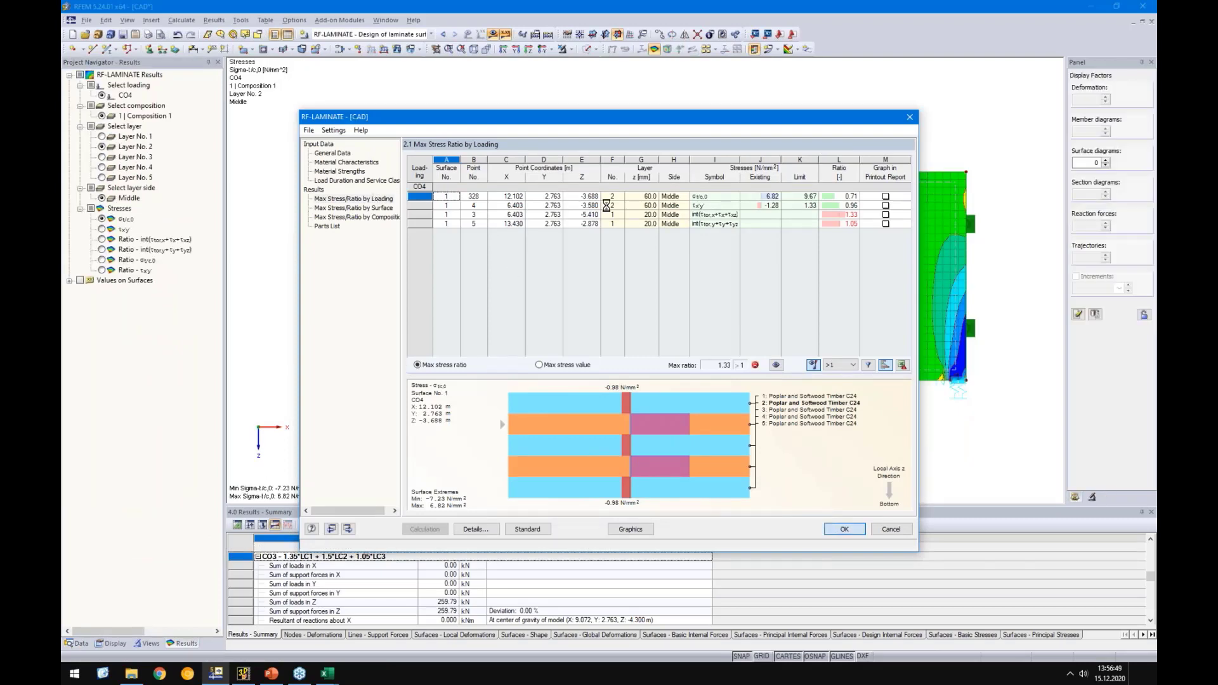
{"action": "left_click", "coordinate": [843, 529]}
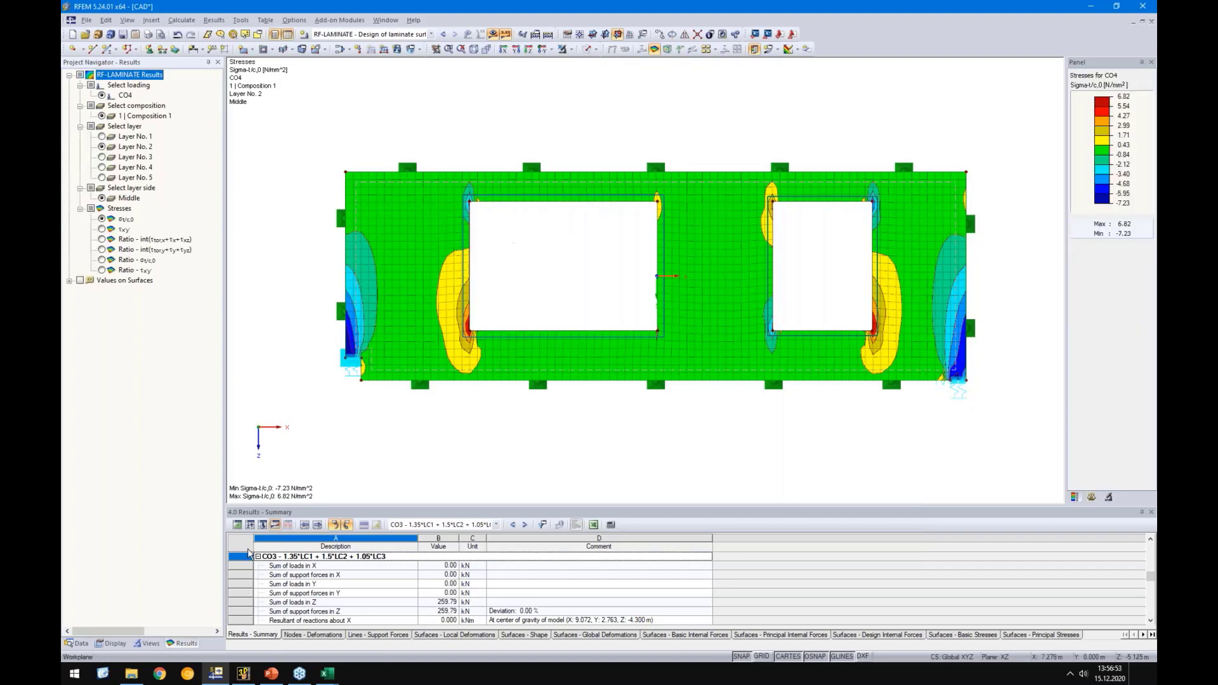
Open RF-STABILITY without dividing straight members and calculate the critical load factors with CO3 (1.35*LC1 + 1.5*LC2 + 1.05*LC3)
{"action": "left_click", "coordinate": [78, 643]}
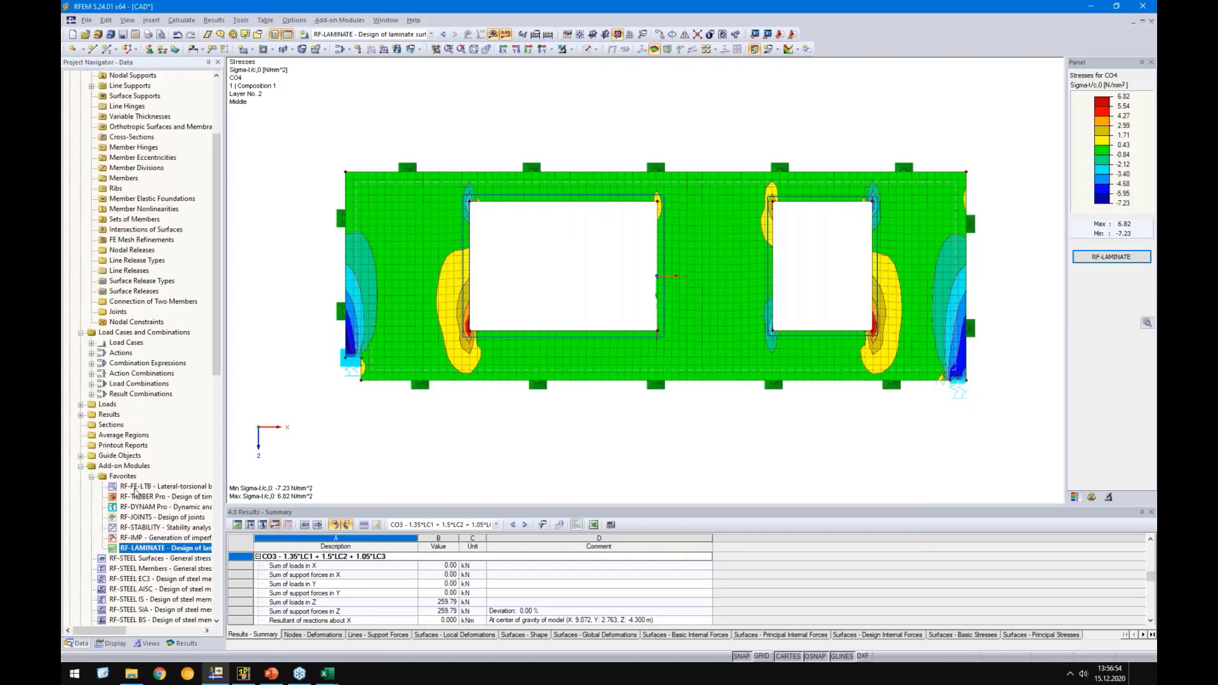
{"action": "double_click", "coordinate": [139, 526]}
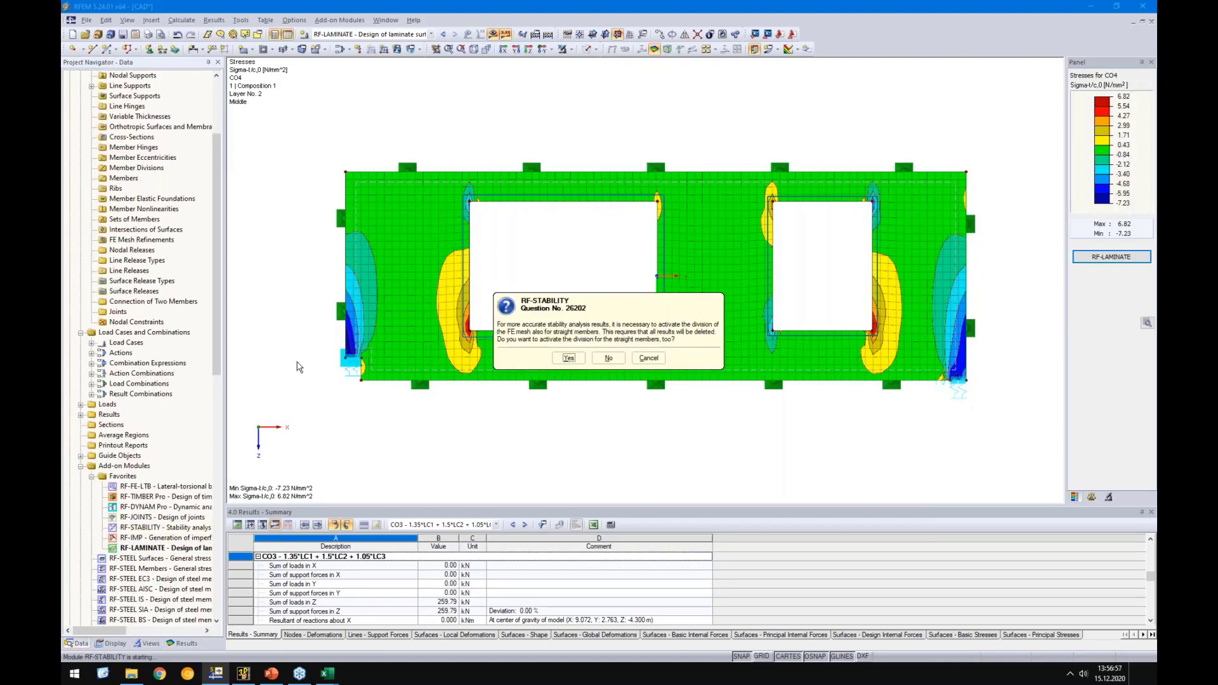
{"action": "left_click", "coordinate": [606, 358]}
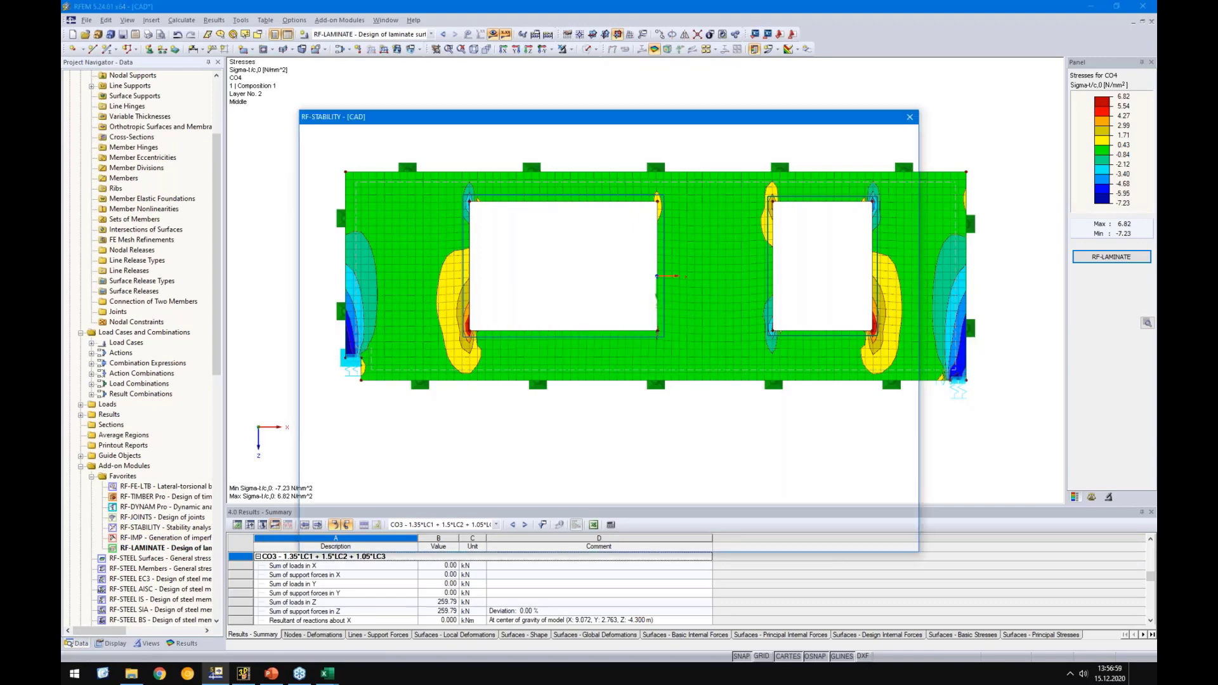
{"action": "left_click", "coordinate": [453, 271]}
{"action": "left_click", "coordinate": [444, 326]}
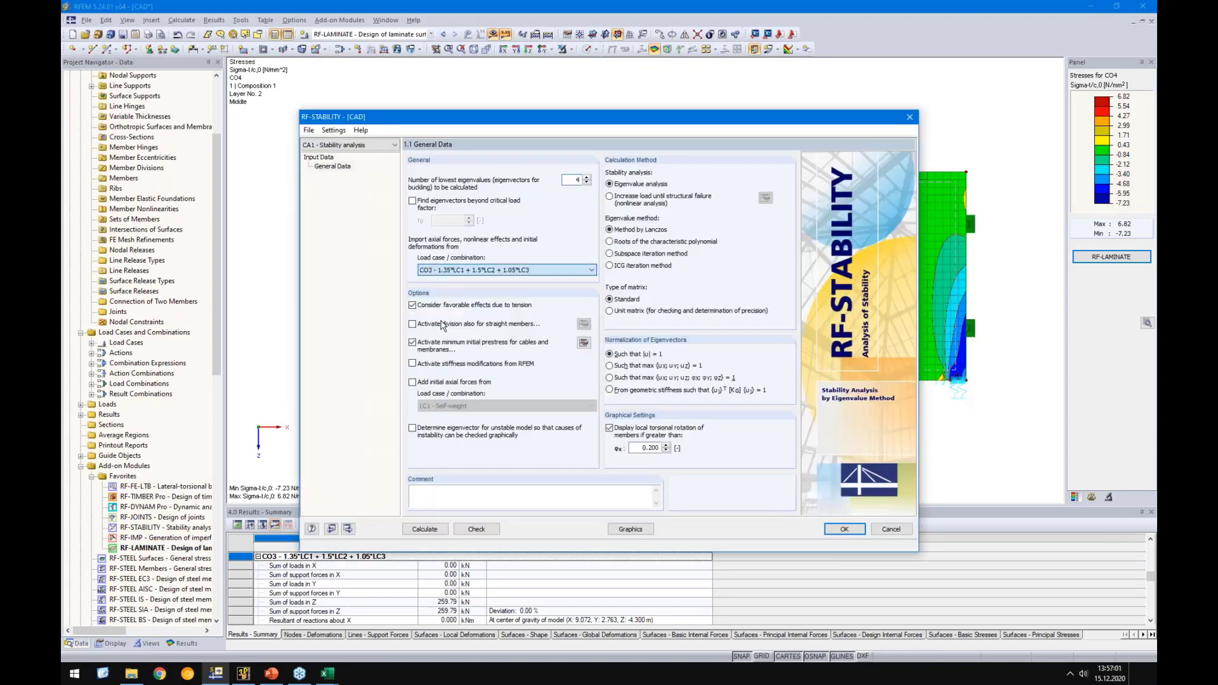
{"action": "left_click", "coordinate": [424, 529]}
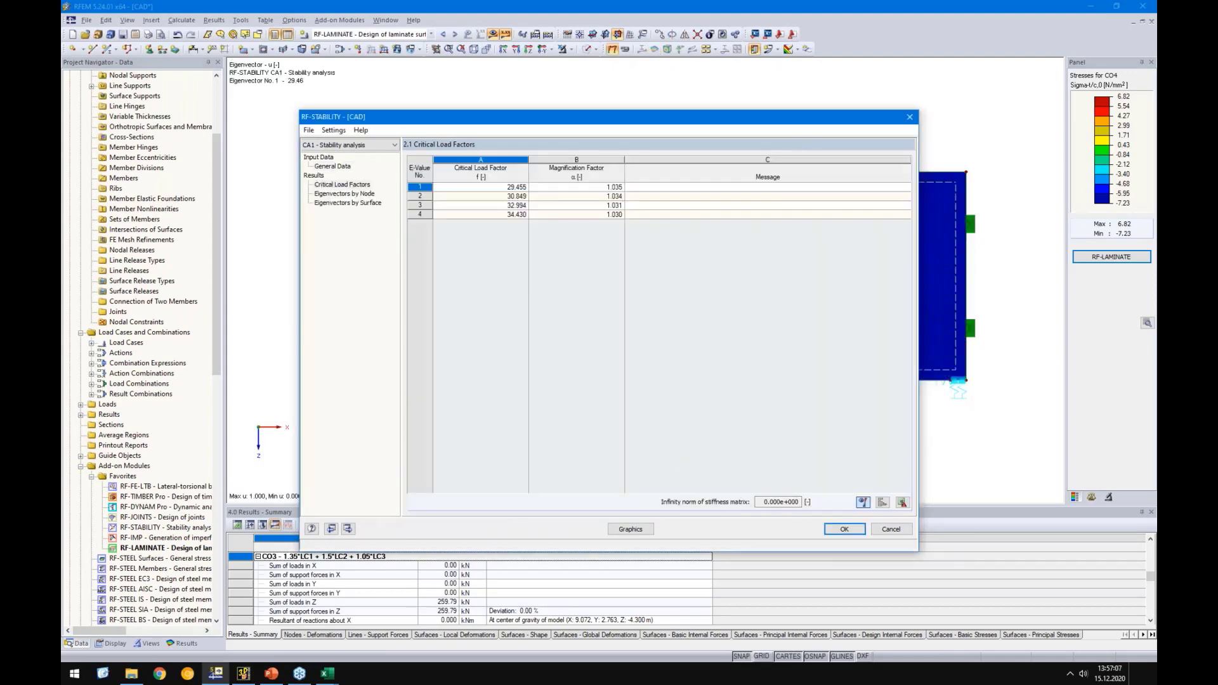
Display eigenvector No. 1 graphically on the wall and examine the buckling shape above the larger opening in 3D
{"action": "left_click", "coordinate": [630, 529]}
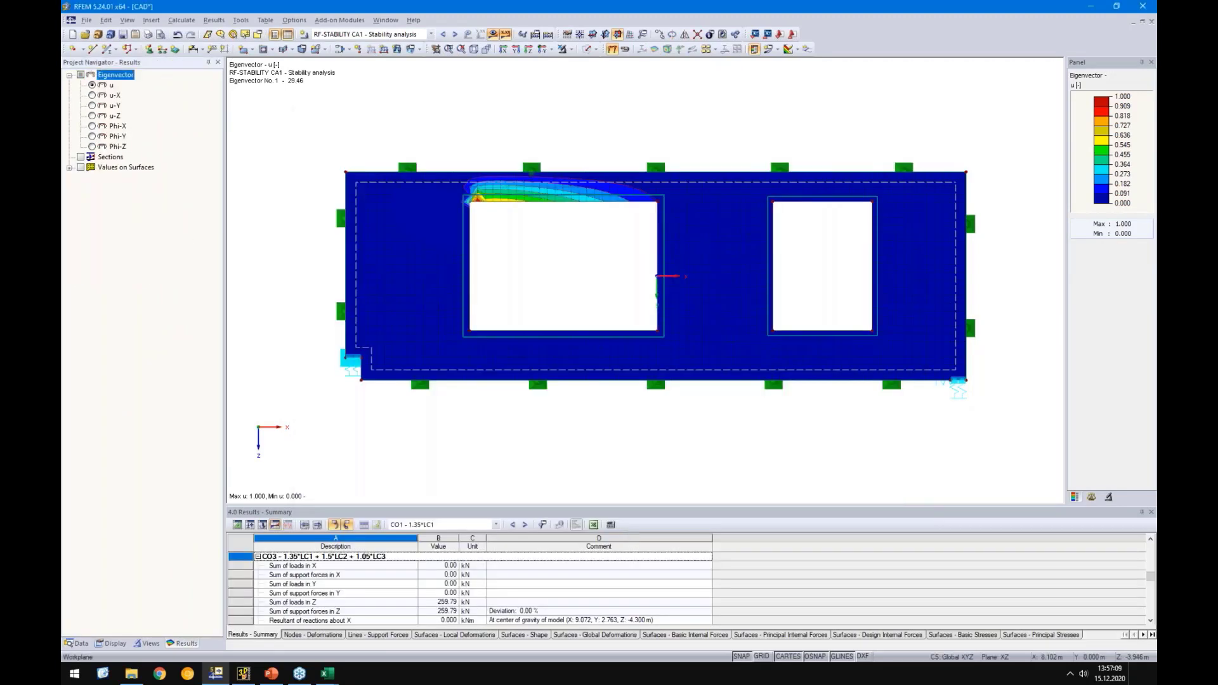
{"action": "middle_click_drag", "start_coordinate": [542, 311], "coordinate": [384, 298], "text": "ctrl"}
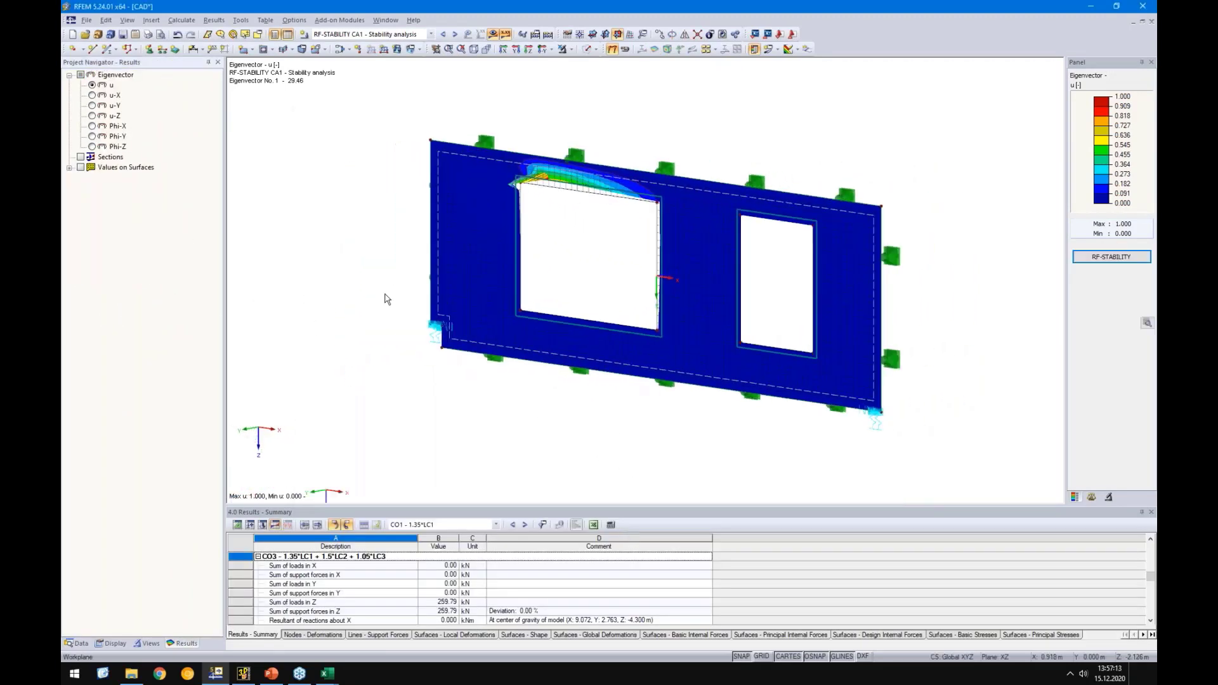
{"action": "scroll", "coordinate": [535, 192], "scroll_direction": "up", "scroll_amount": 4}
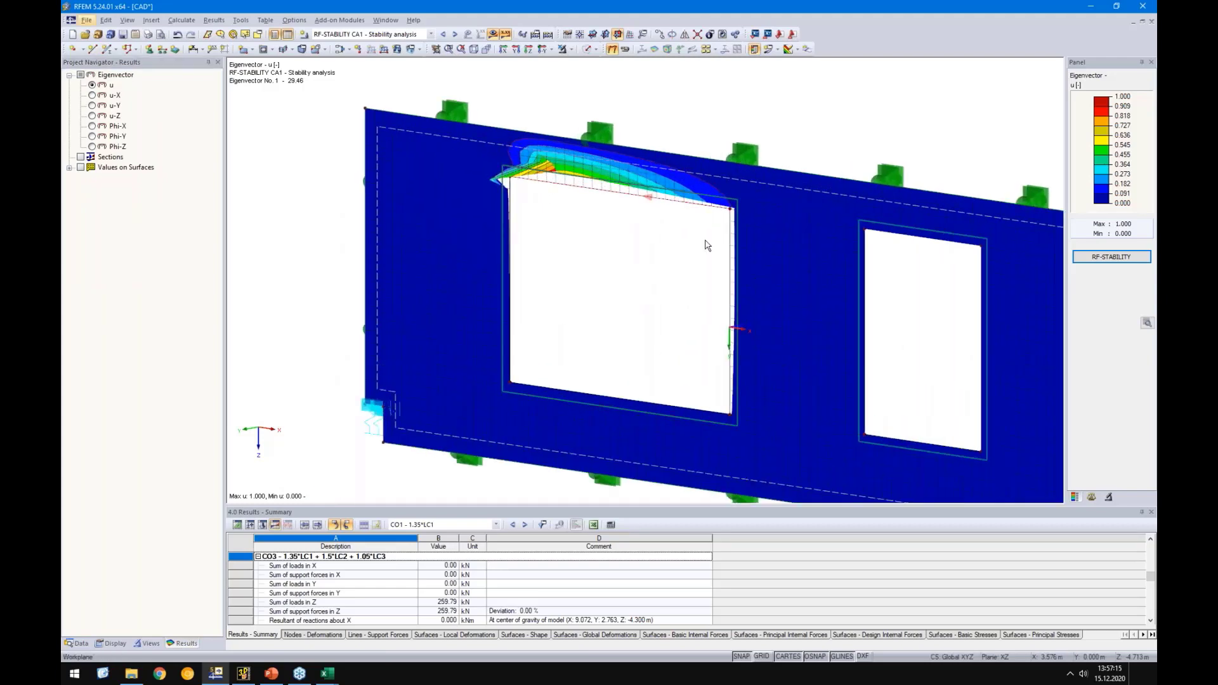
Reopen RF-STABILITY to compare the critical load factors with the eigenvector plot, close it, and restore the wall's front view
{"action": "left_click", "coordinate": [1108, 259]}
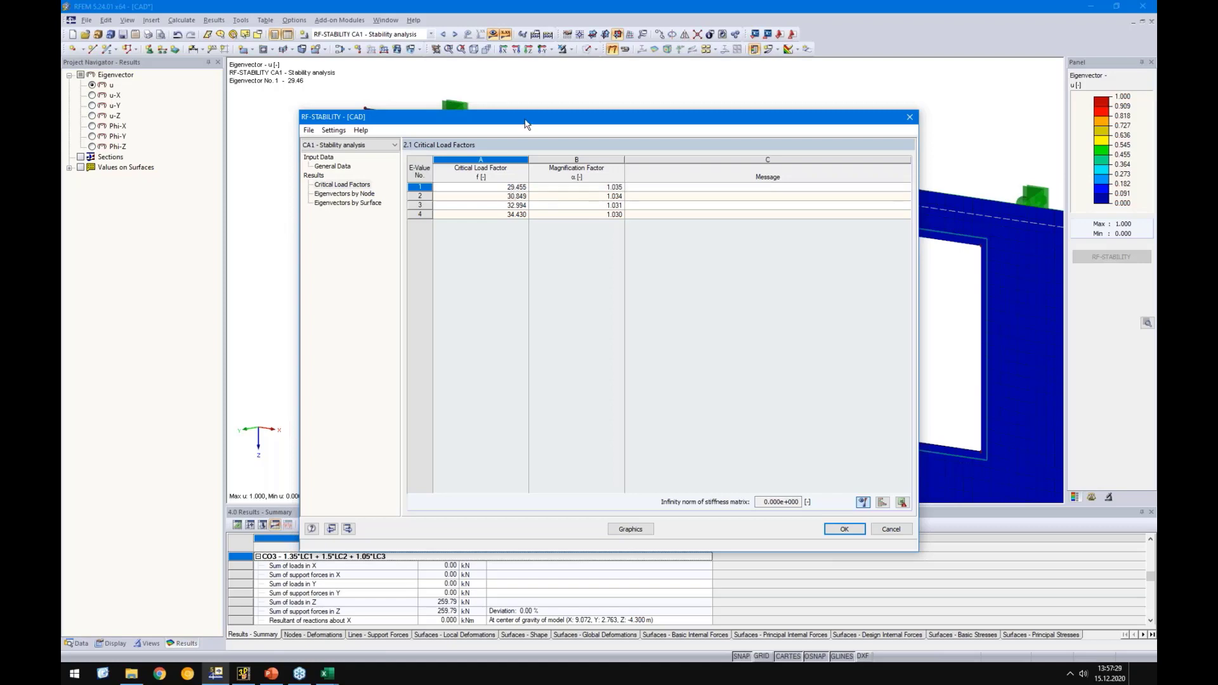
{"action": "left_click_drag", "start_coordinate": [526, 118], "coordinate": [554, 298]}
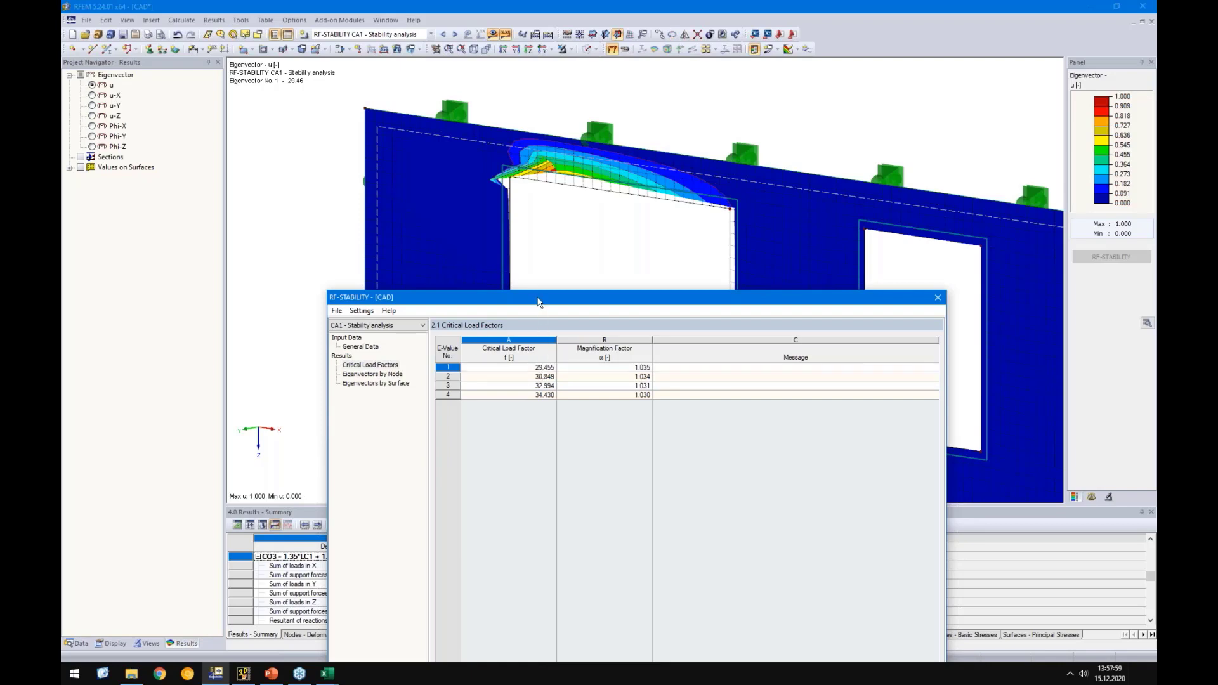
{"action": "left_click_drag", "start_coordinate": [538, 301], "coordinate": [482, 114]}
{"action": "left_click", "coordinate": [818, 528]}
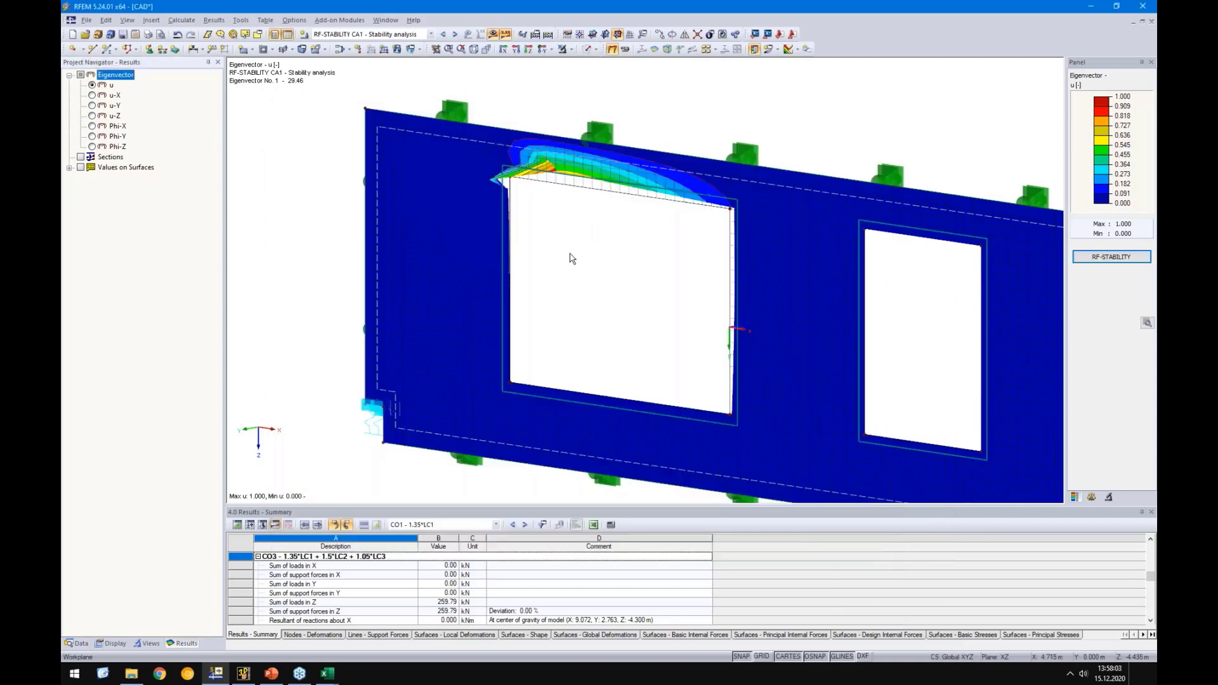
{"action": "left_click", "coordinate": [542, 49]}
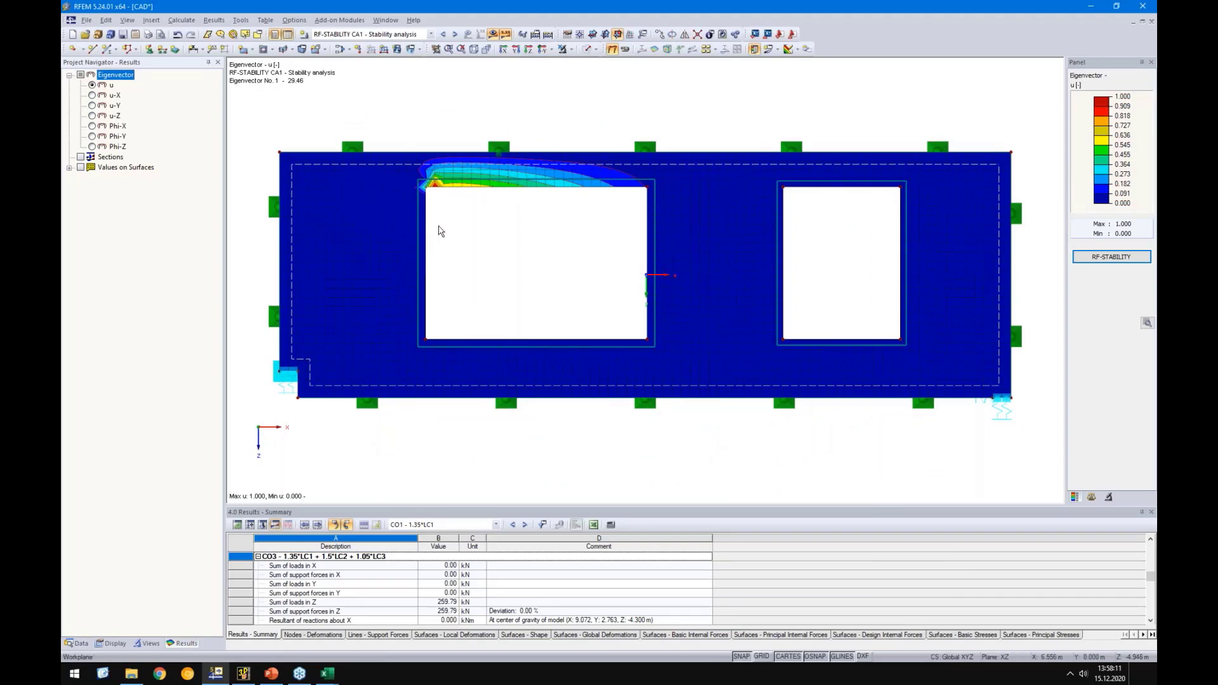
Switch to Chrome, open the website dlubal.de, and change its language to English
{"action": "left_click", "coordinate": [160, 673]}
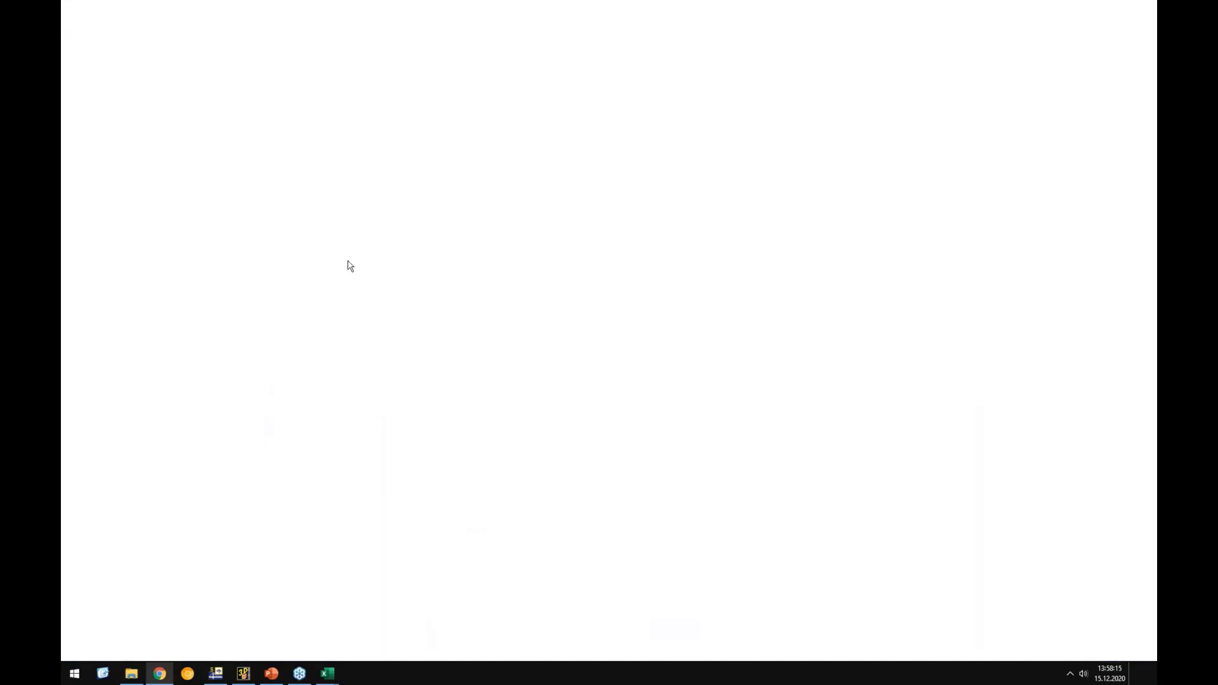
{"action": "left_click", "coordinate": [252, 32]}
{"action": "type", "text": "dlubal.de"}
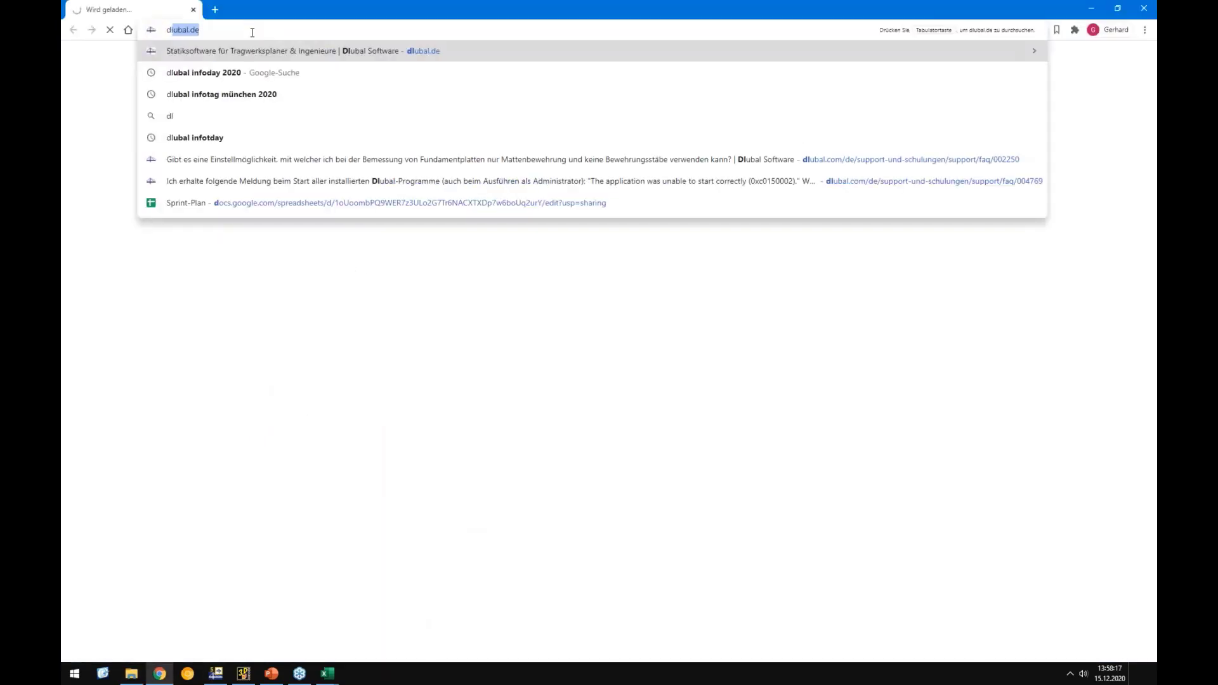
{"action": "key", "text": "Return"}
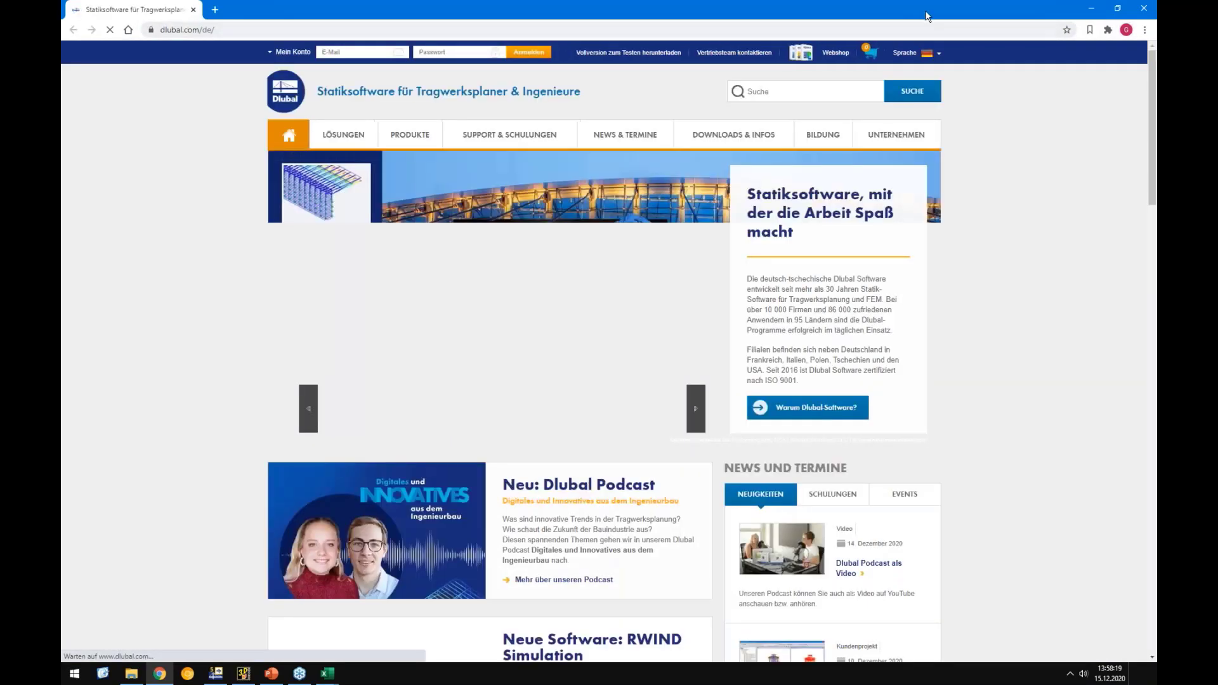
{"action": "left_click", "coordinate": [904, 52]}
{"action": "left_click", "coordinate": [893, 91]}
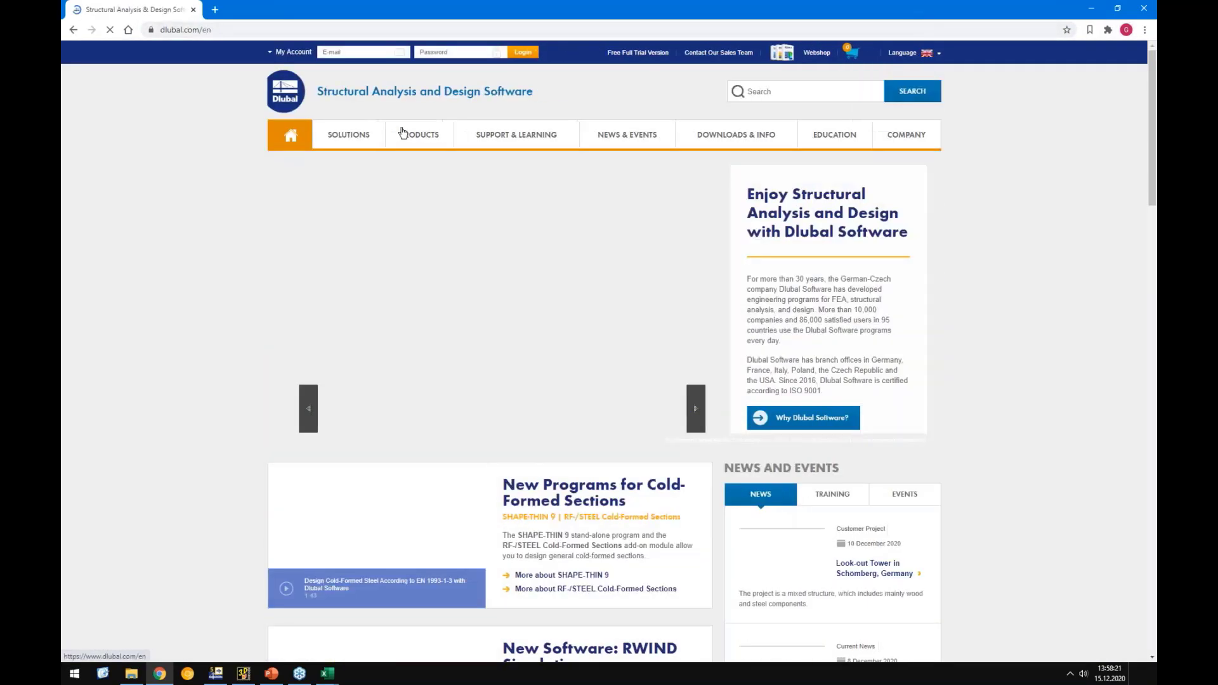
Open the Knowledge Base support page, run a full-text search for "stabilty clt", and look through the resulting articles
{"action": "mouse_move", "coordinate": [500, 134]}
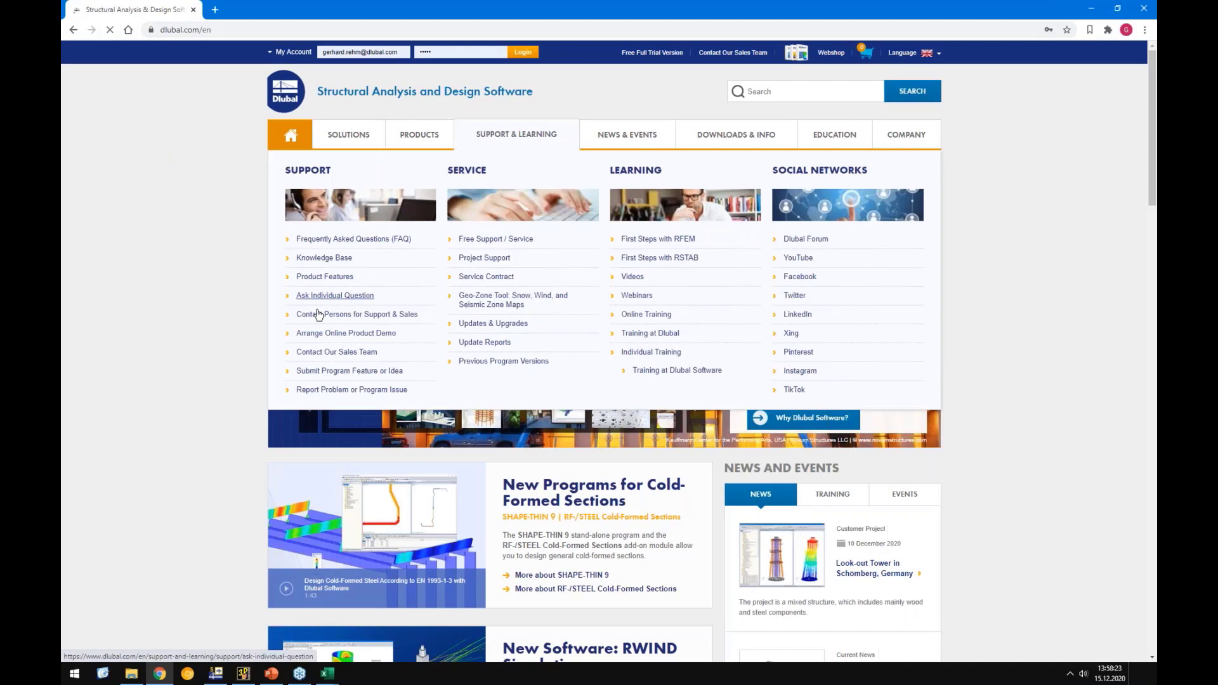
{"action": "left_click", "coordinate": [319, 258]}
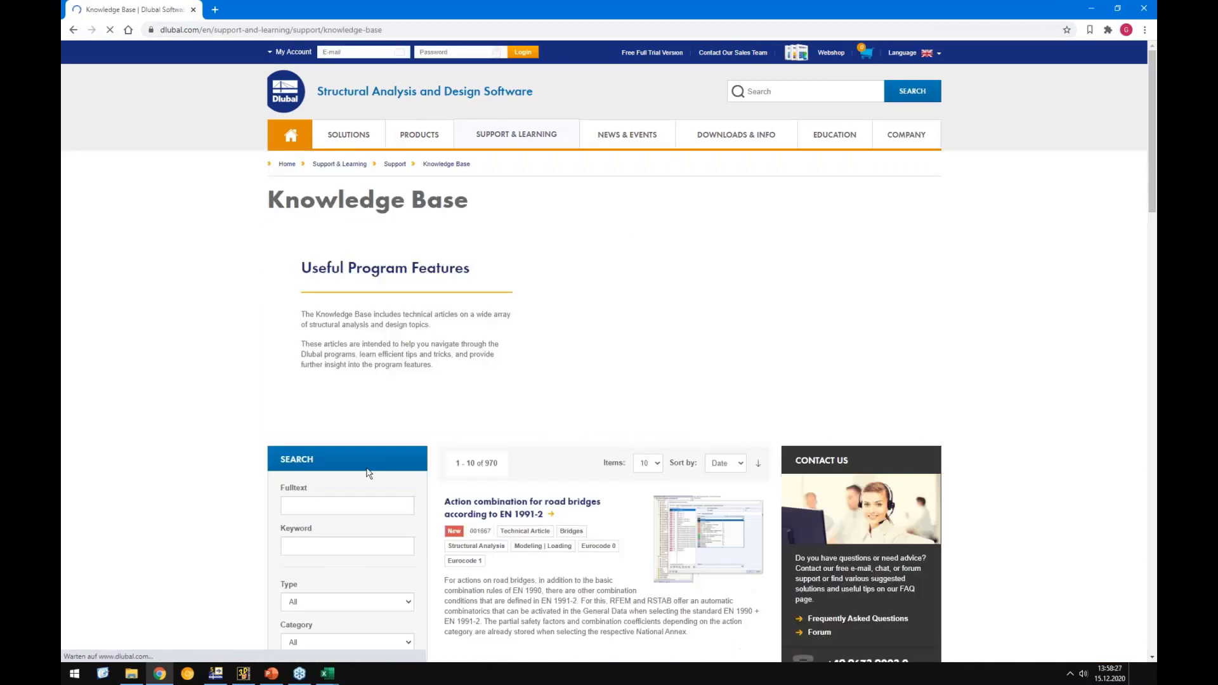
{"action": "left_click", "coordinate": [374, 505]}
{"action": "type", "text": "stabilty clt"}
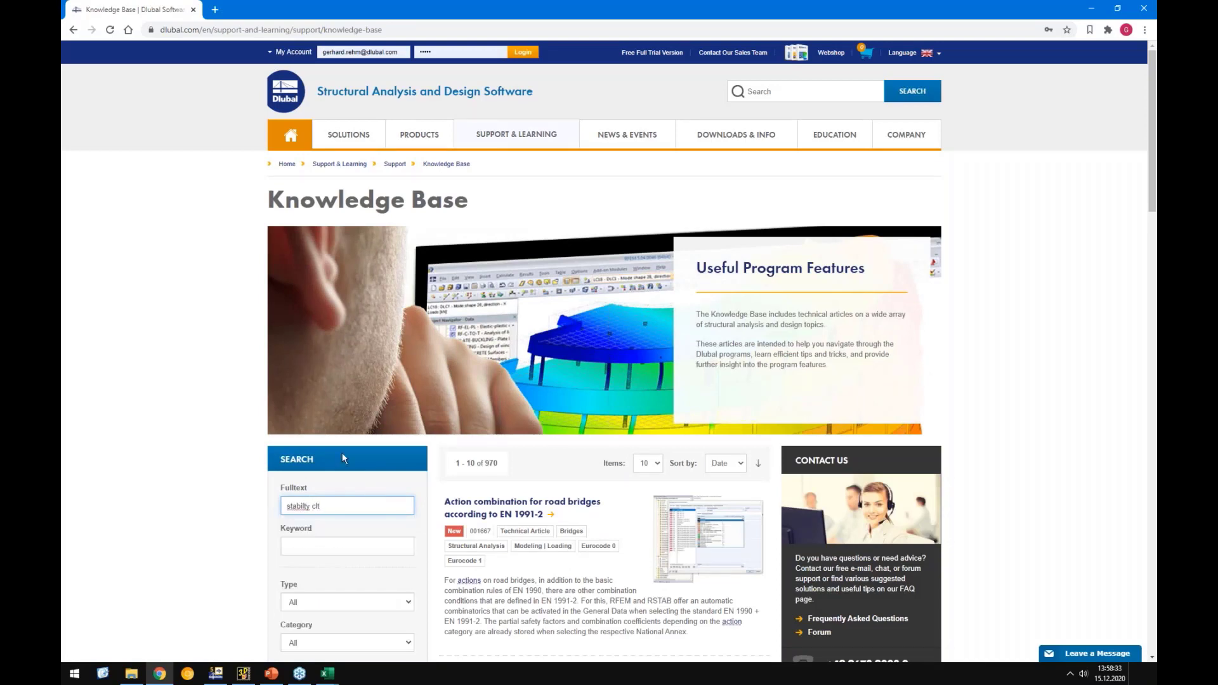
{"action": "scroll", "coordinate": [341, 451], "scroll_direction": "down", "scroll_amount": 6}
{"action": "left_click", "coordinate": [332, 542]}
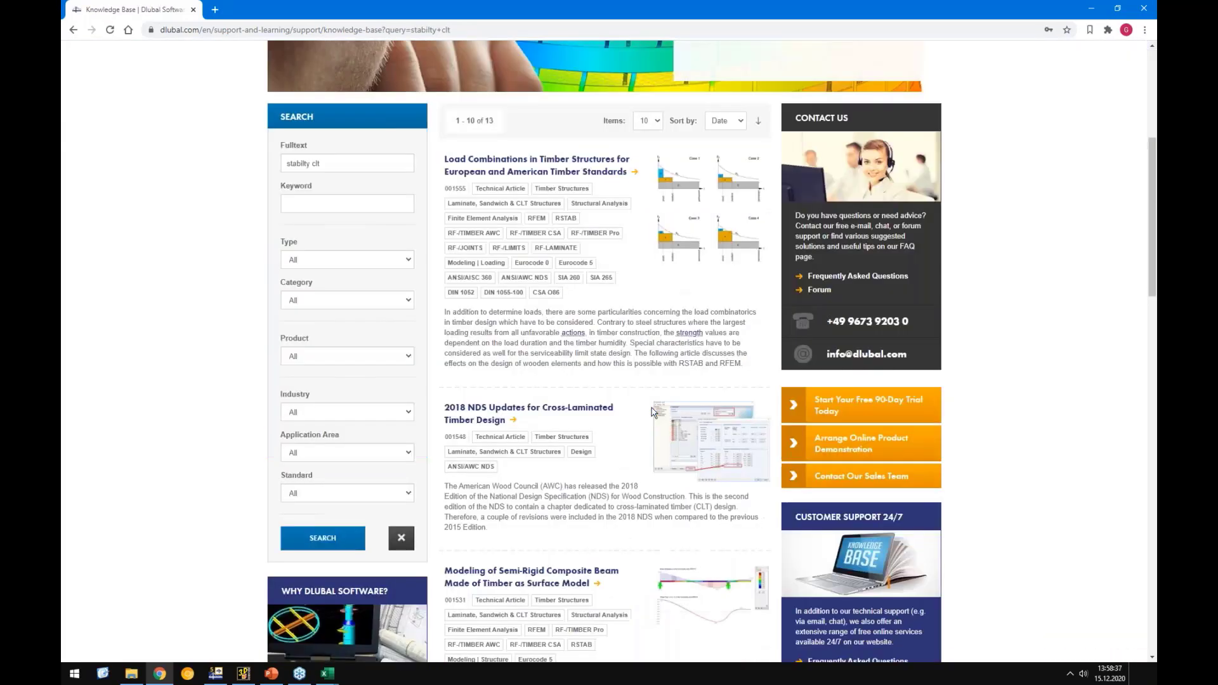
{"action": "scroll", "coordinate": [654, 412], "scroll_direction": "down", "scroll_amount": 13}
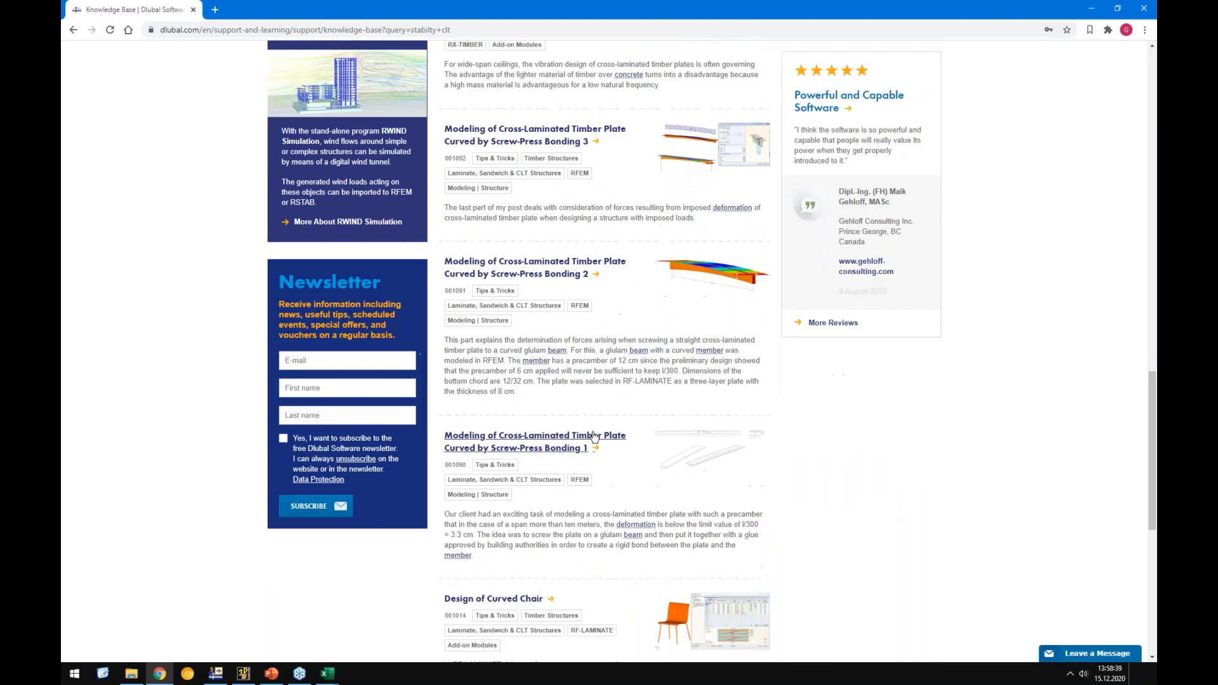
Replace the full-text search term with the author's surname and search the Knowledge Base
{"action": "scroll", "coordinate": [444, 413], "scroll_direction": "up", "scroll_amount": 20}
{"action": "left_click_drag", "start_coordinate": [332, 392], "coordinate": [206, 388]}
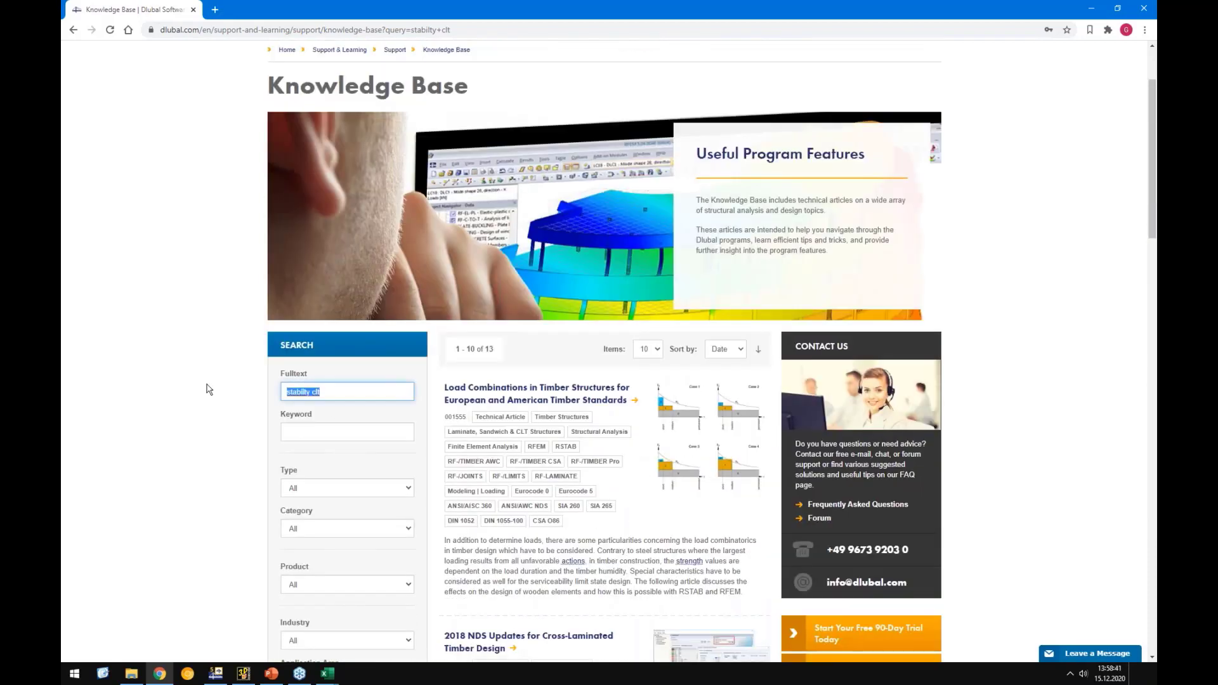
{"action": "type", "text": "rehm"}
{"action": "scroll", "coordinate": [196, 389], "scroll_direction": "down", "scroll_amount": 6}
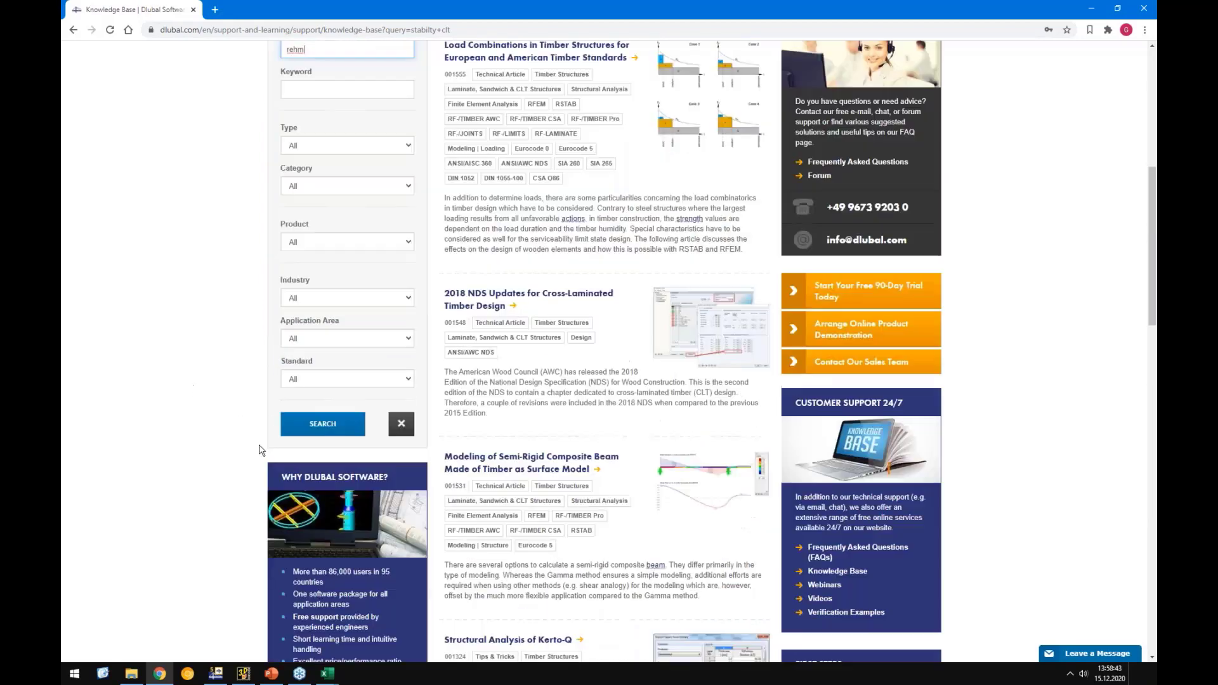
{"action": "left_click", "coordinate": [323, 423]}
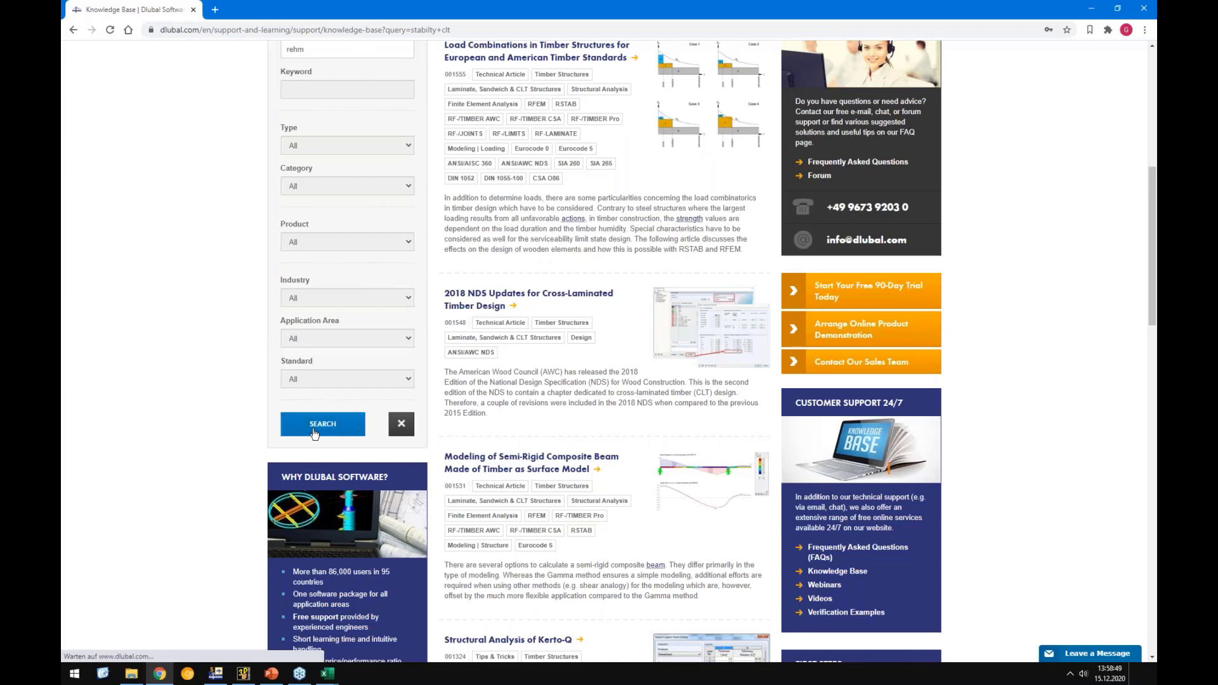
{"action": "scroll", "coordinate": [555, 445], "scroll_direction": "down", "scroll_amount": 3}
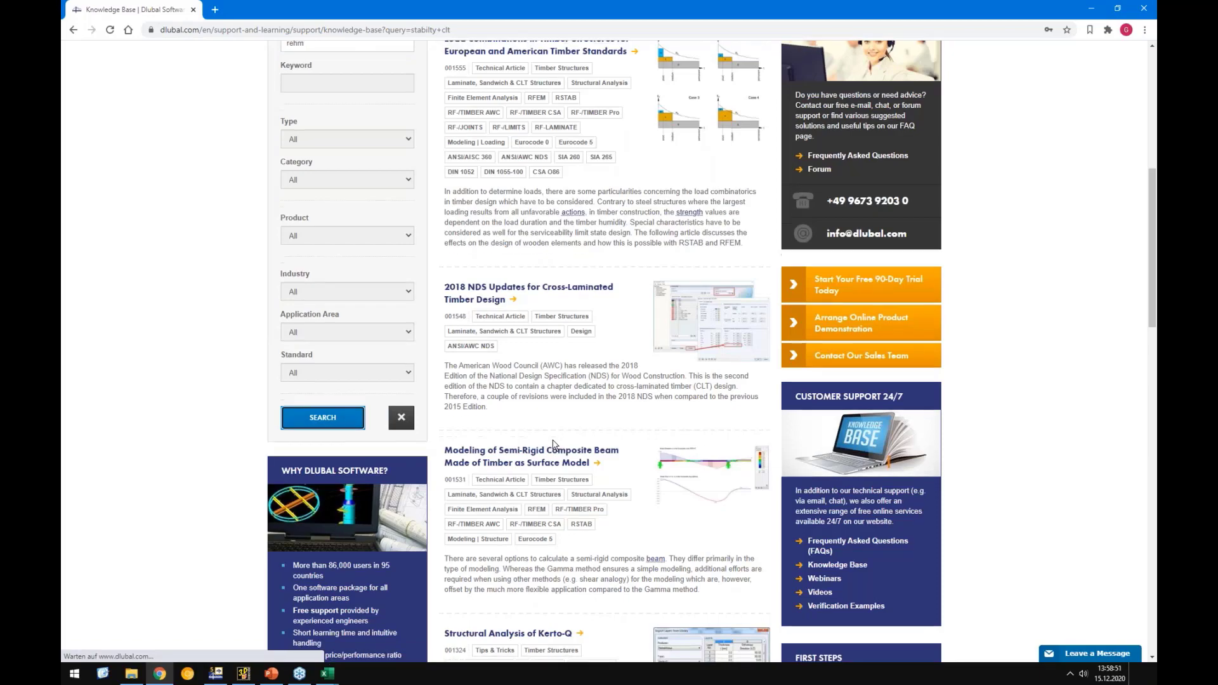
{"action": "scroll", "coordinate": [554, 444], "scroll_direction": "up", "scroll_amount": 4}
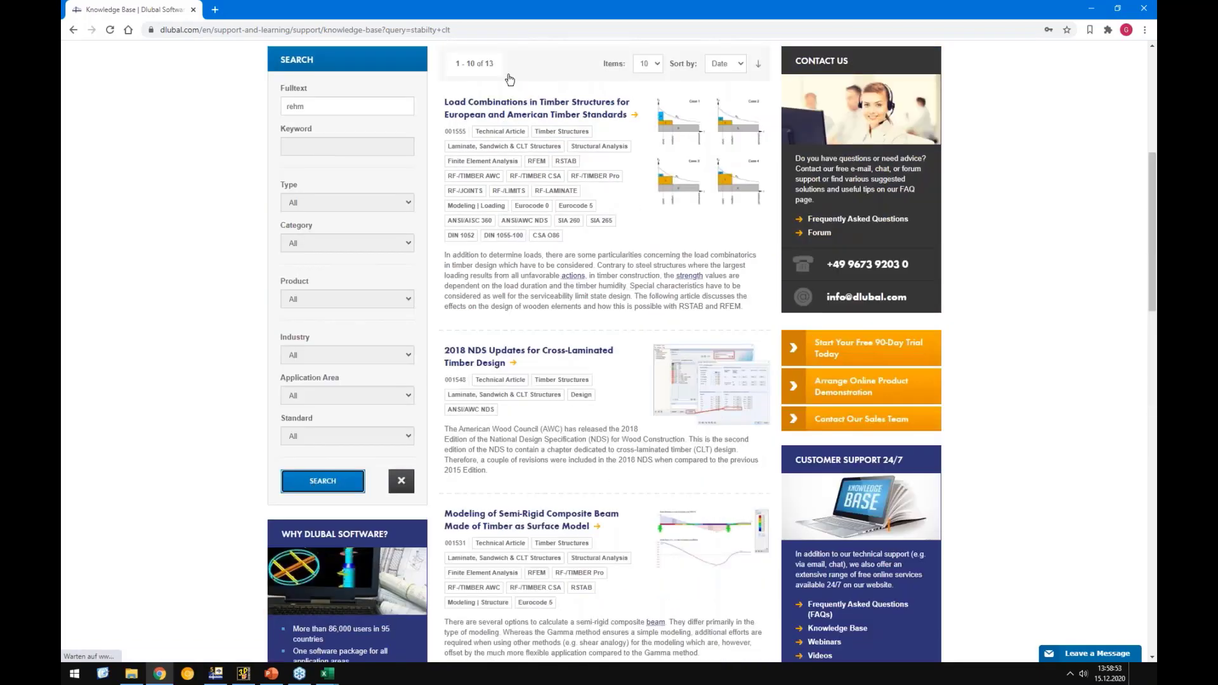
Run the Knowledge Base search for the author's surname again and look through the article list for CLT stability
{"action": "left_click", "coordinate": [317, 109]}
{"action": "left_click", "coordinate": [317, 132]}
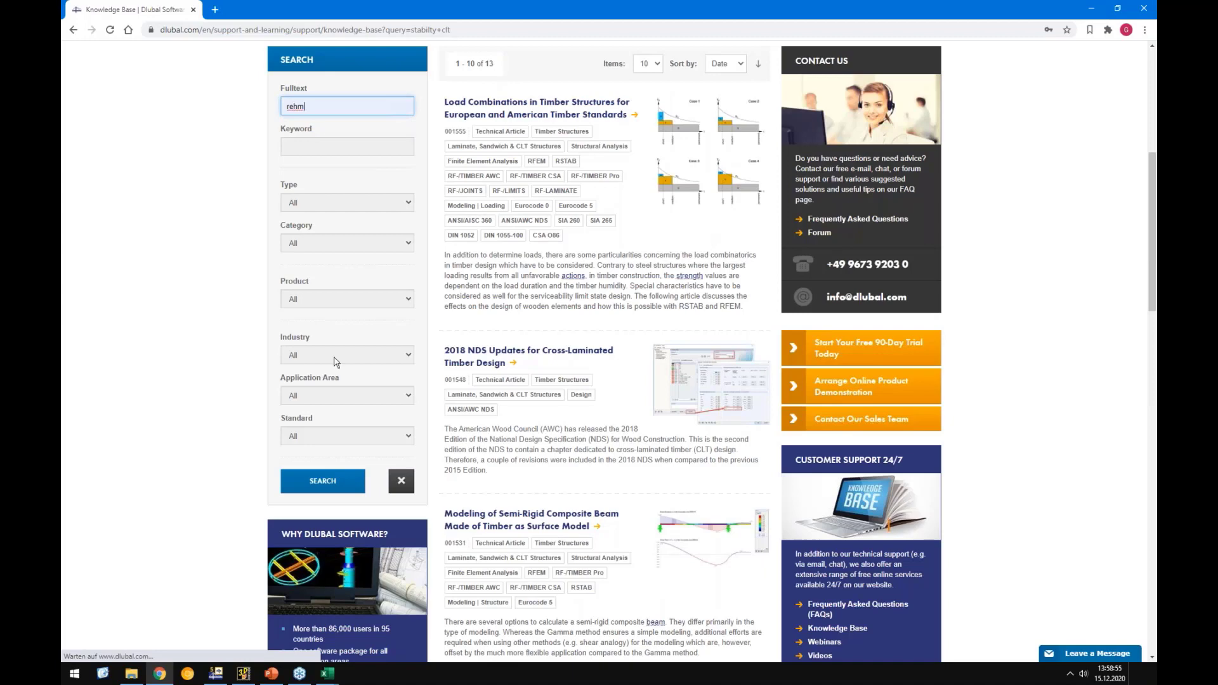
{"action": "left_click", "coordinate": [333, 474]}
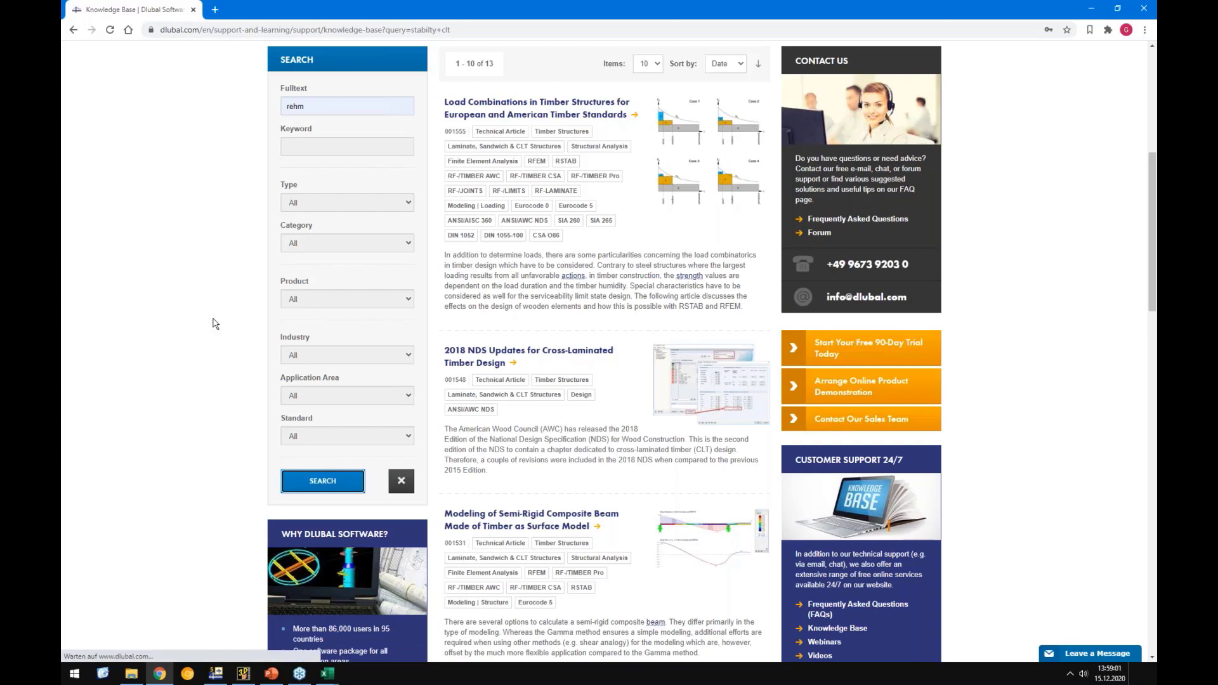
{"action": "scroll", "coordinate": [215, 323], "scroll_direction": "up", "scroll_amount": 2}
{"action": "scroll", "coordinate": [215, 323], "scroll_direction": "down", "scroll_amount": 4}
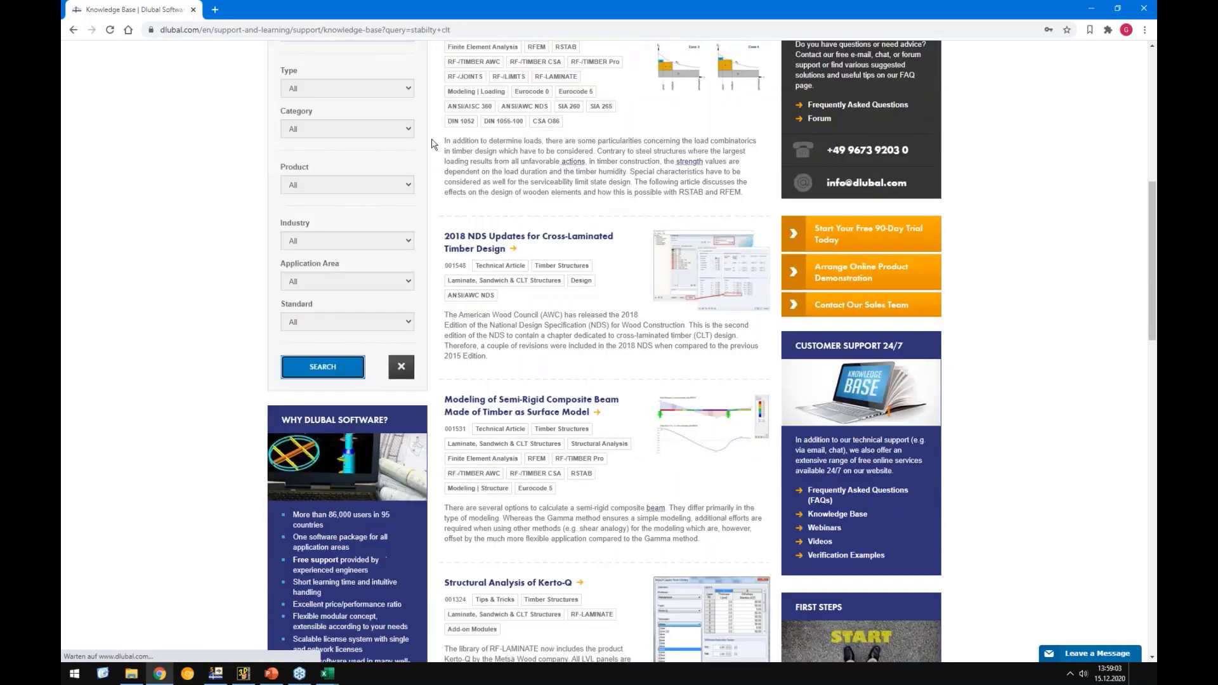
{"action": "scroll", "coordinate": [628, 359], "scroll_direction": "down", "scroll_amount": 6}
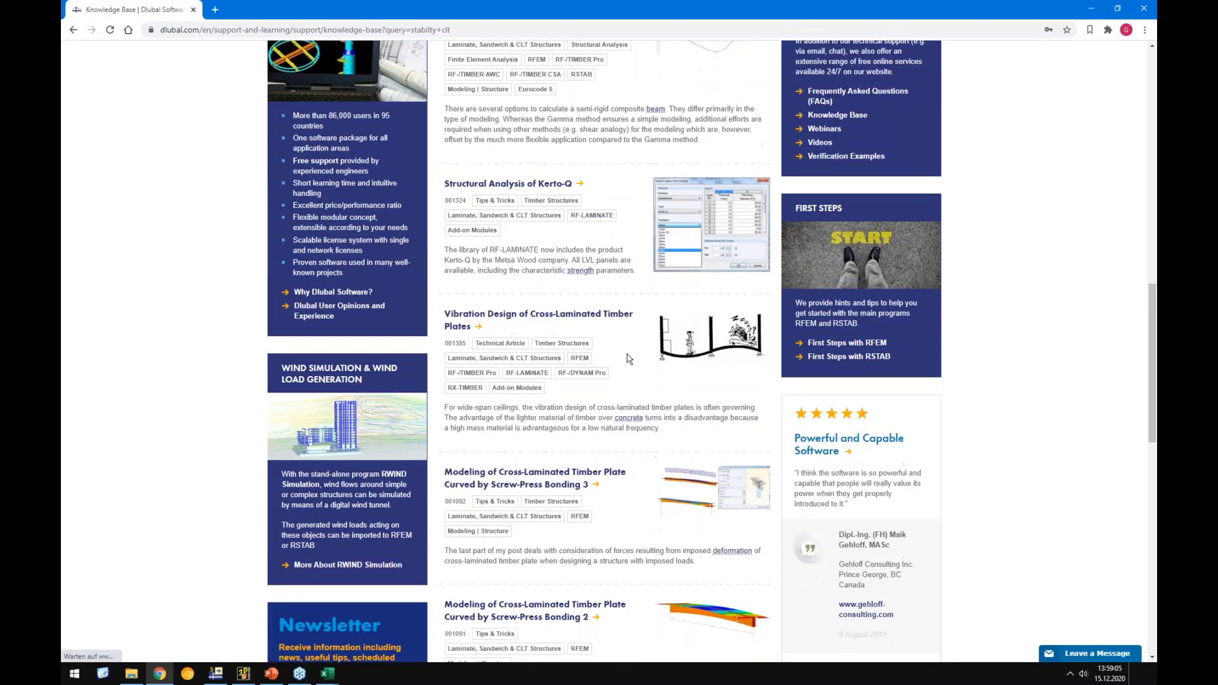
{"action": "scroll", "coordinate": [628, 359], "scroll_direction": "up", "scroll_amount": 3}
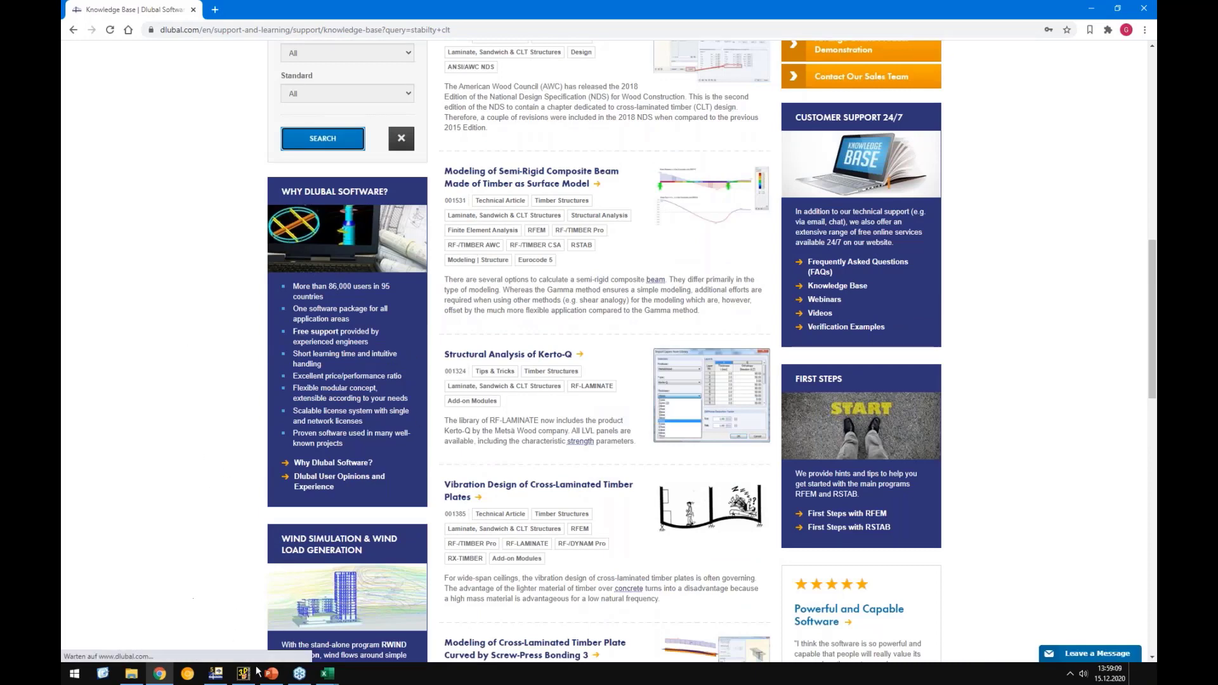
Switch to RFEM and calculate the results of load combination CO8 - LC1 + LC2 + 0.7*LC3
{"action": "mouse_move", "coordinate": [227, 678]}
{"action": "mouse_move", "coordinate": [271, 677]}
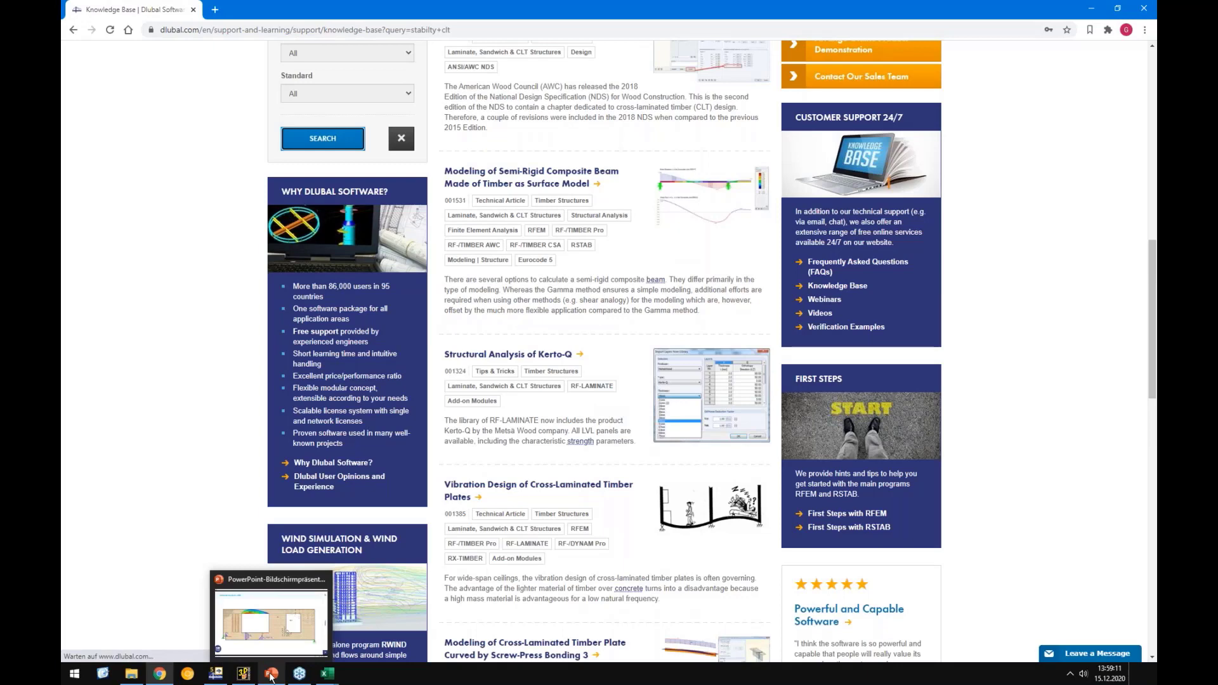
{"action": "left_click", "coordinate": [216, 674]}
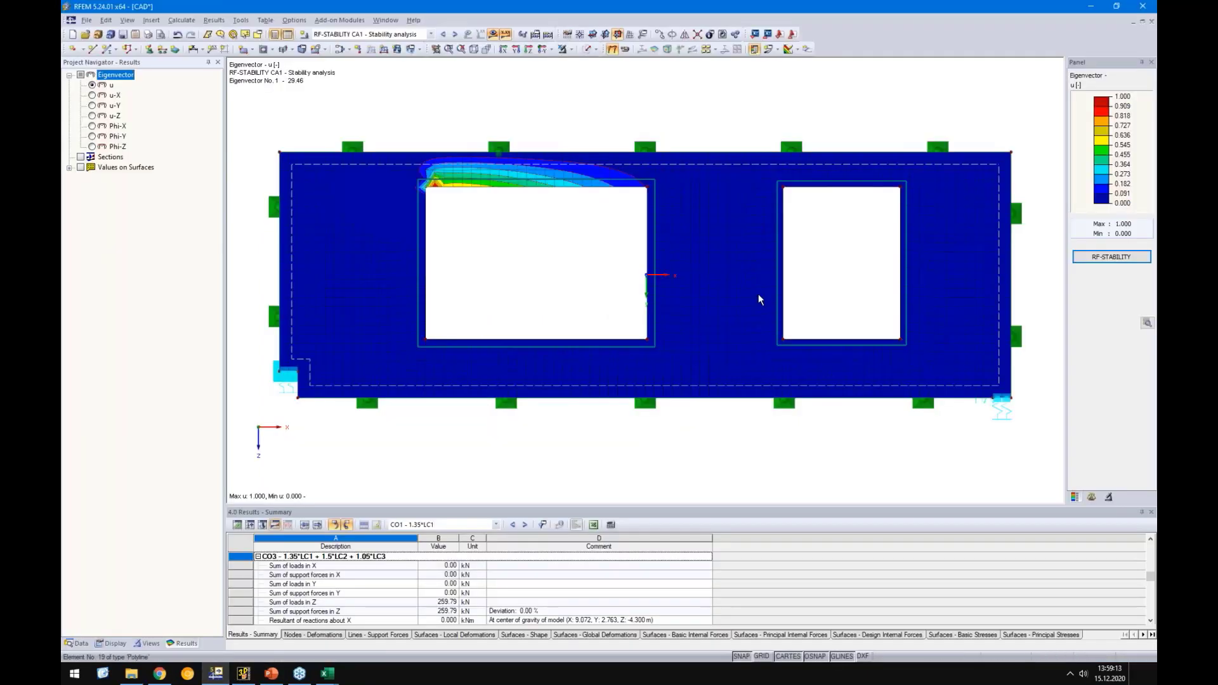
{"action": "scroll", "coordinate": [484, 275], "scroll_direction": "down", "scroll_amount": 1}
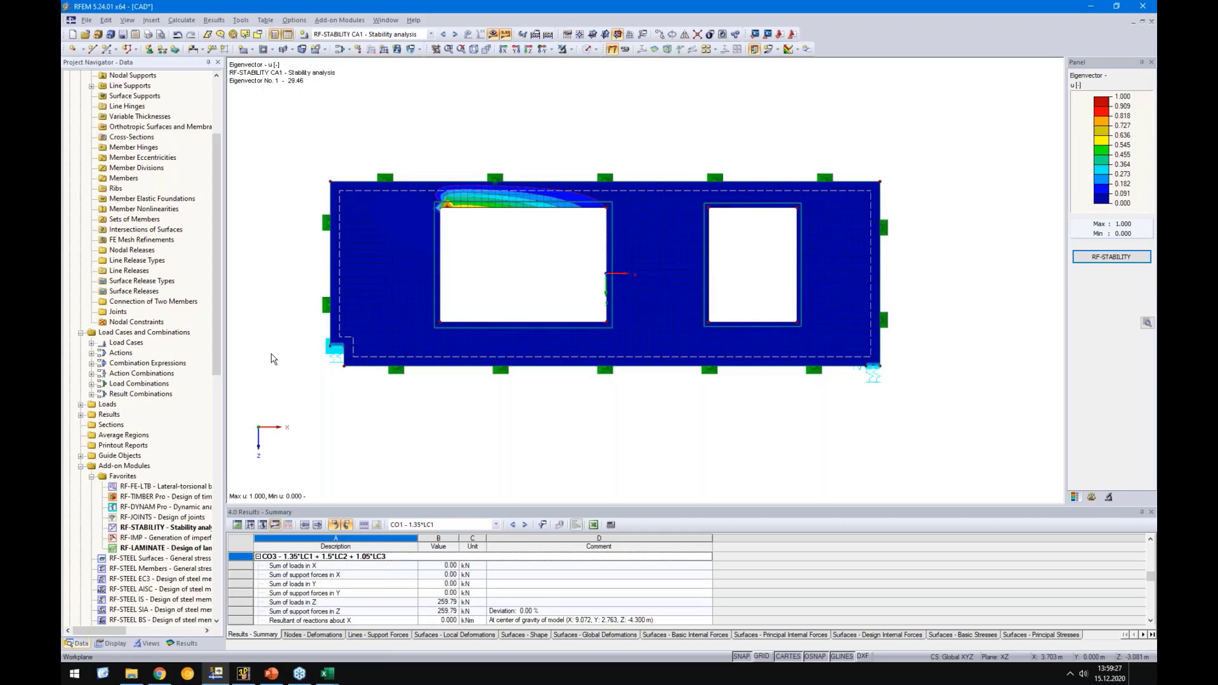
{"action": "left_click", "coordinate": [431, 34]}
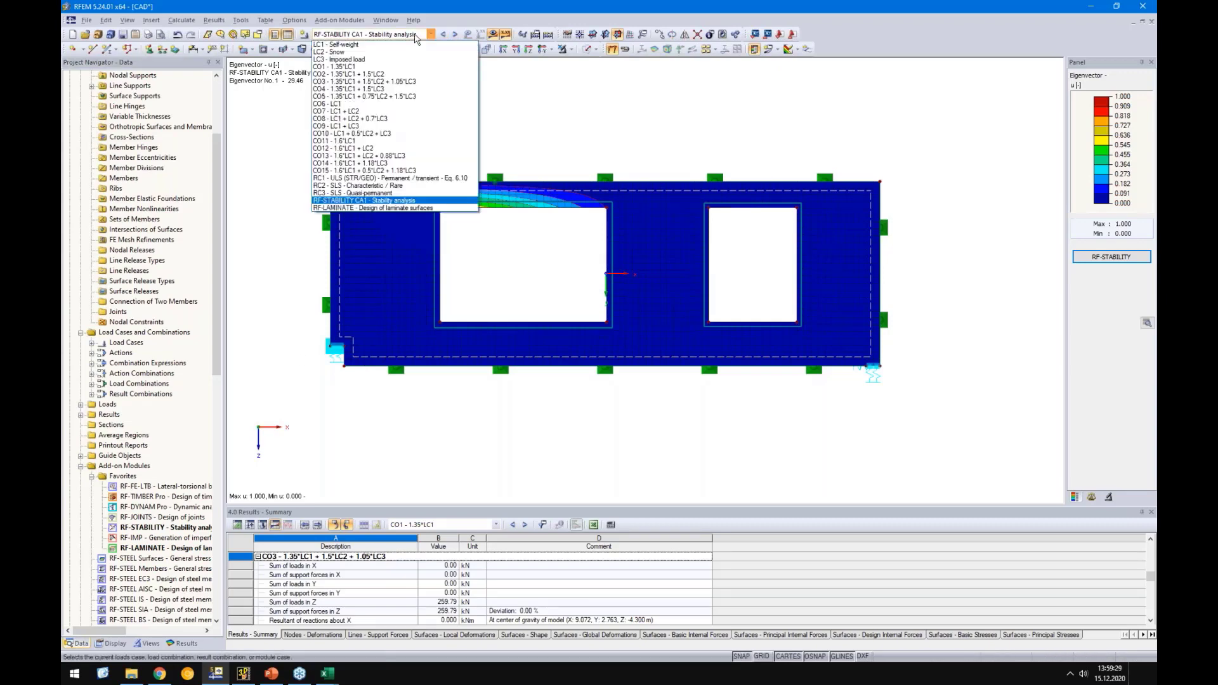
{"action": "left_click", "coordinate": [365, 120]}
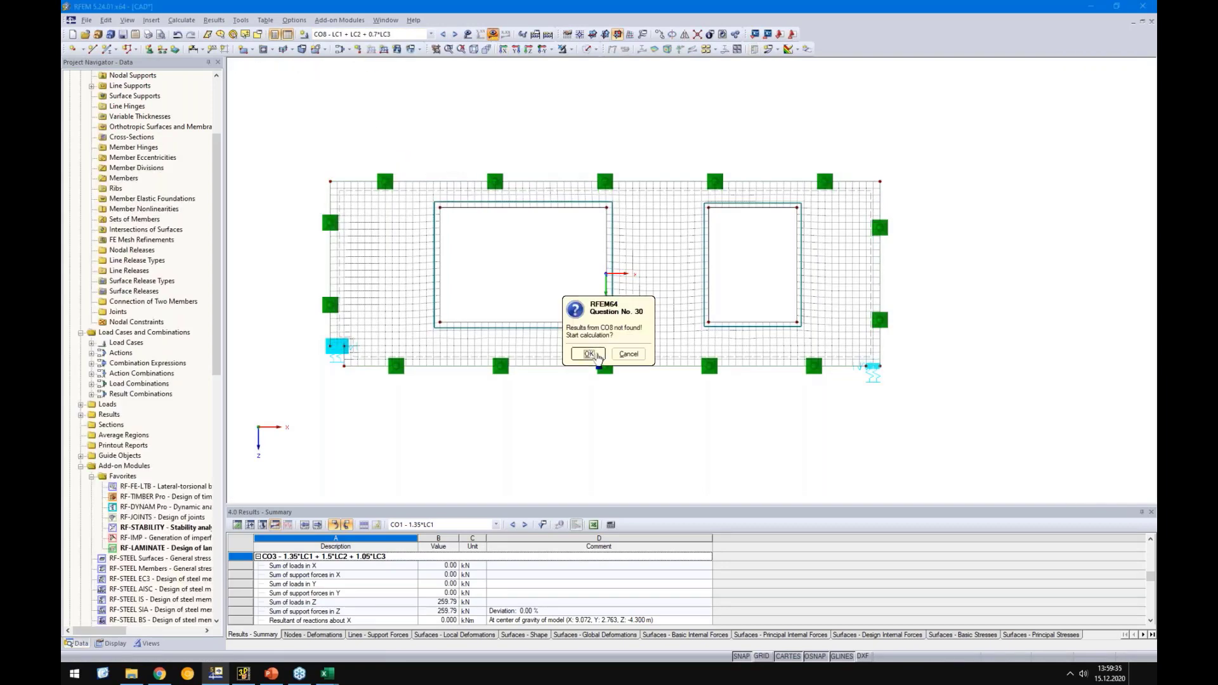
{"action": "left_click", "coordinate": [595, 355]}
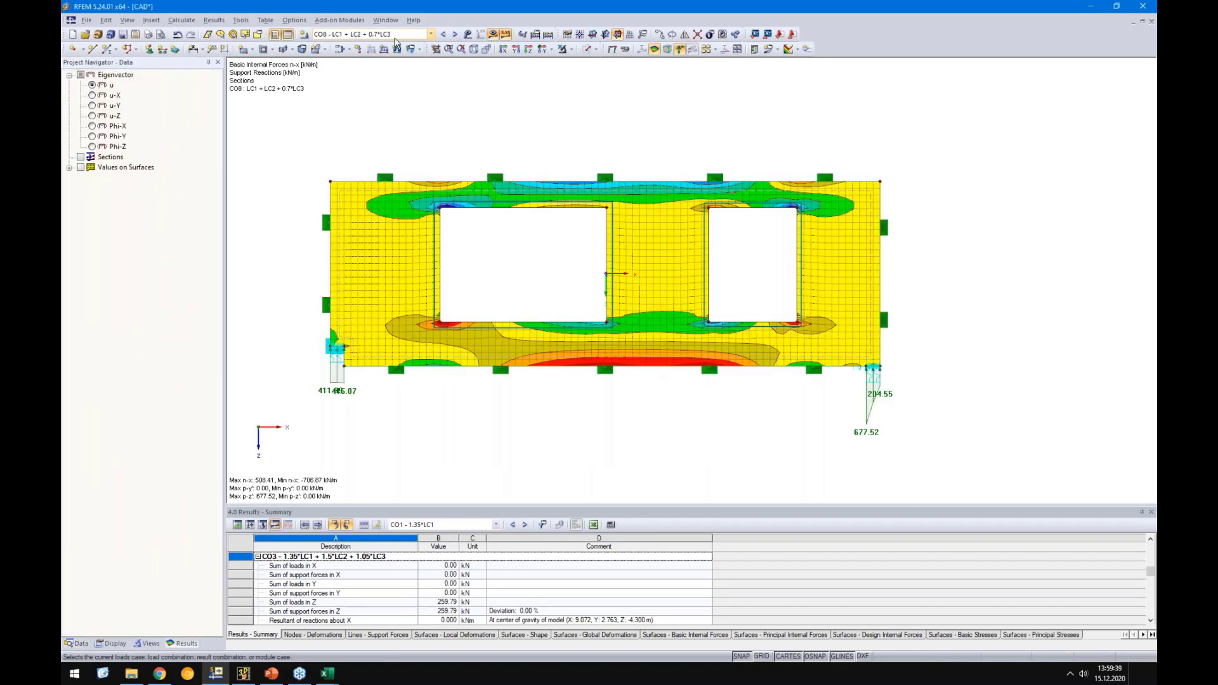
Select load combination CO10 - LC1 + 0.5*LC2 + LC3 and calculate its results
{"action": "left_click", "coordinate": [396, 36]}
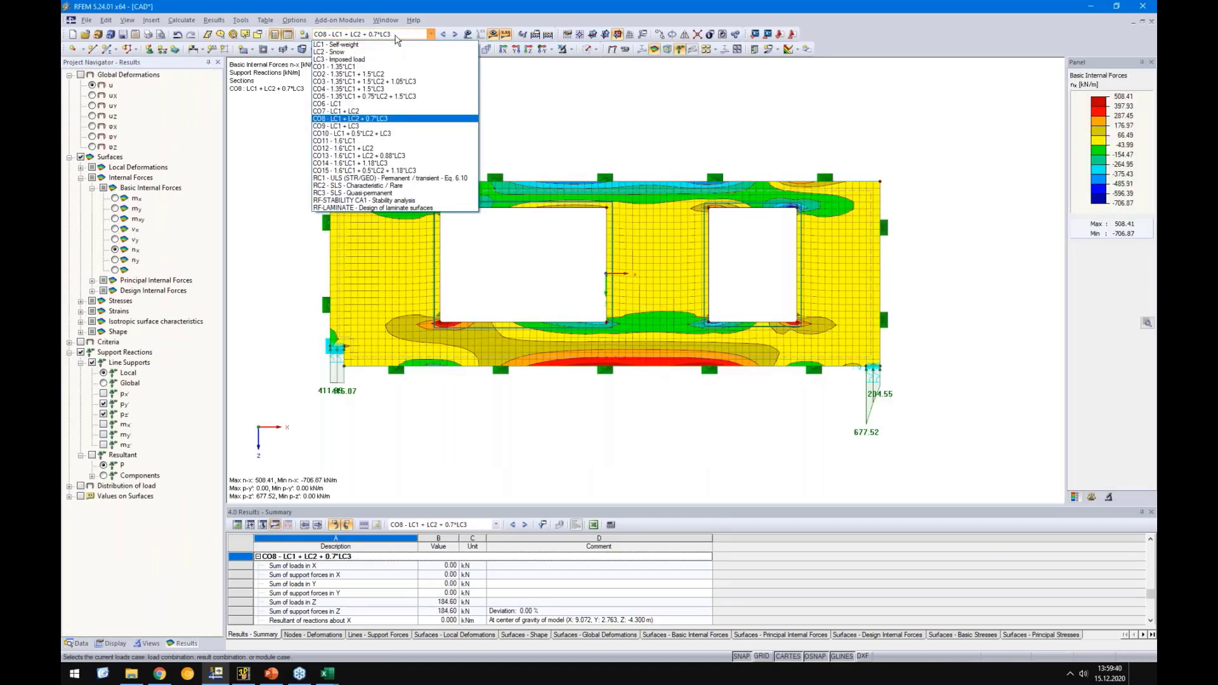
{"action": "left_click", "coordinate": [371, 134]}
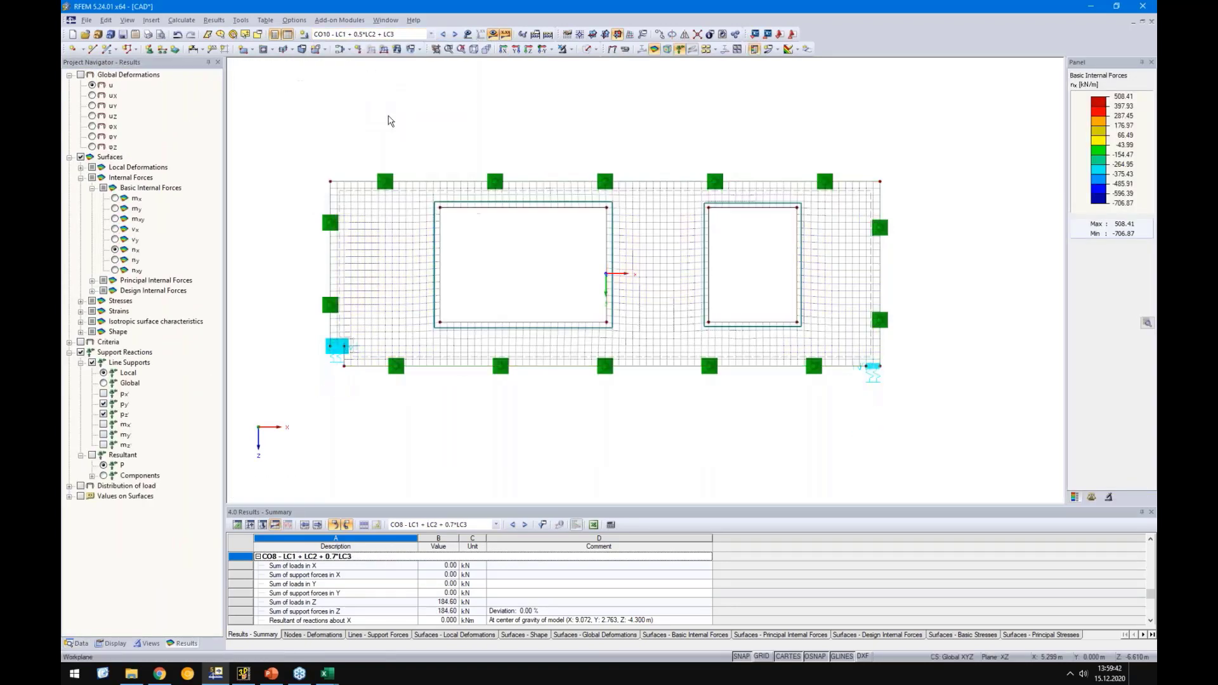
{"action": "left_click", "coordinate": [493, 34]}
{"action": "key", "text": "Return"}
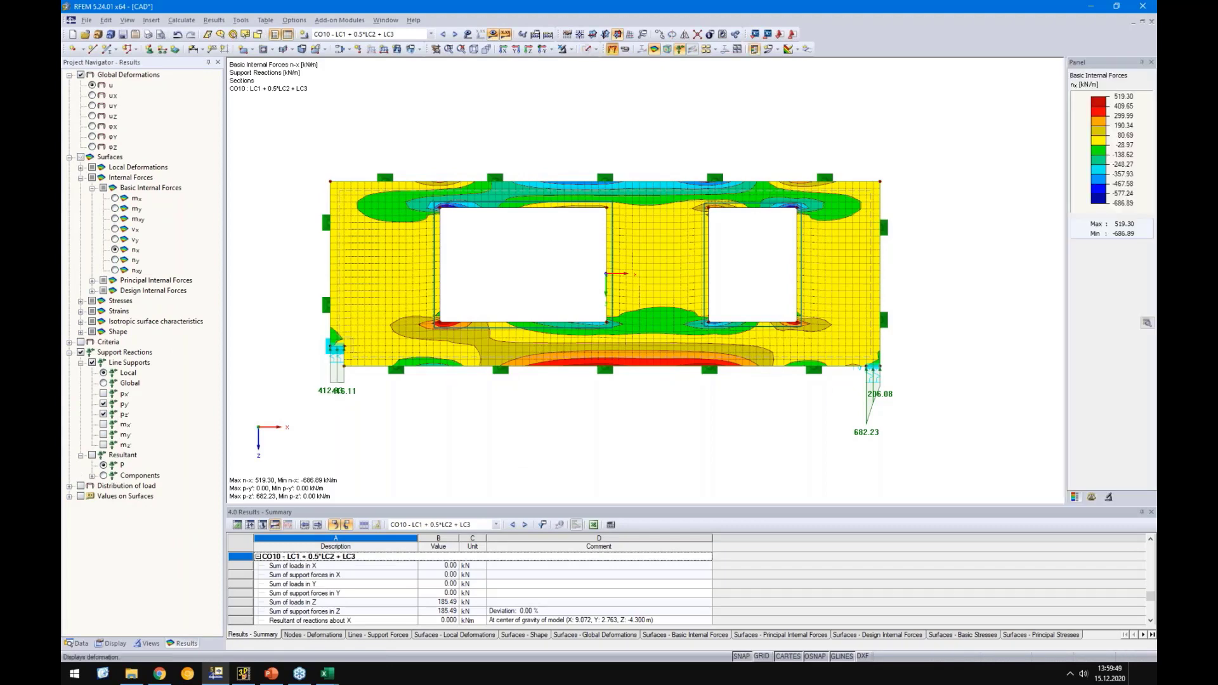
Show the wall's global deformations for CO10 and expand the deformation display settings
{"action": "left_click", "coordinate": [612, 49]}
{"action": "left_click", "coordinate": [112, 644]}
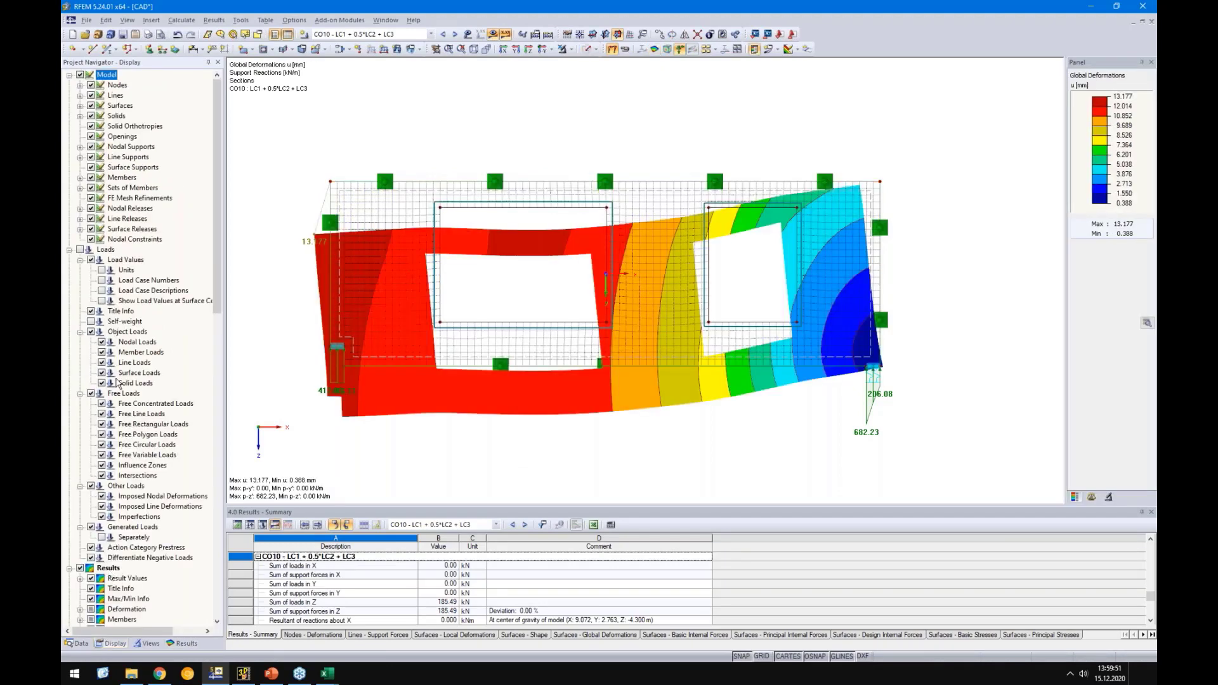
{"action": "scroll", "coordinate": [116, 382], "scroll_direction": "down", "scroll_amount": 2}
{"action": "scroll", "coordinate": [116, 382], "scroll_direction": "down", "scroll_amount": 4}
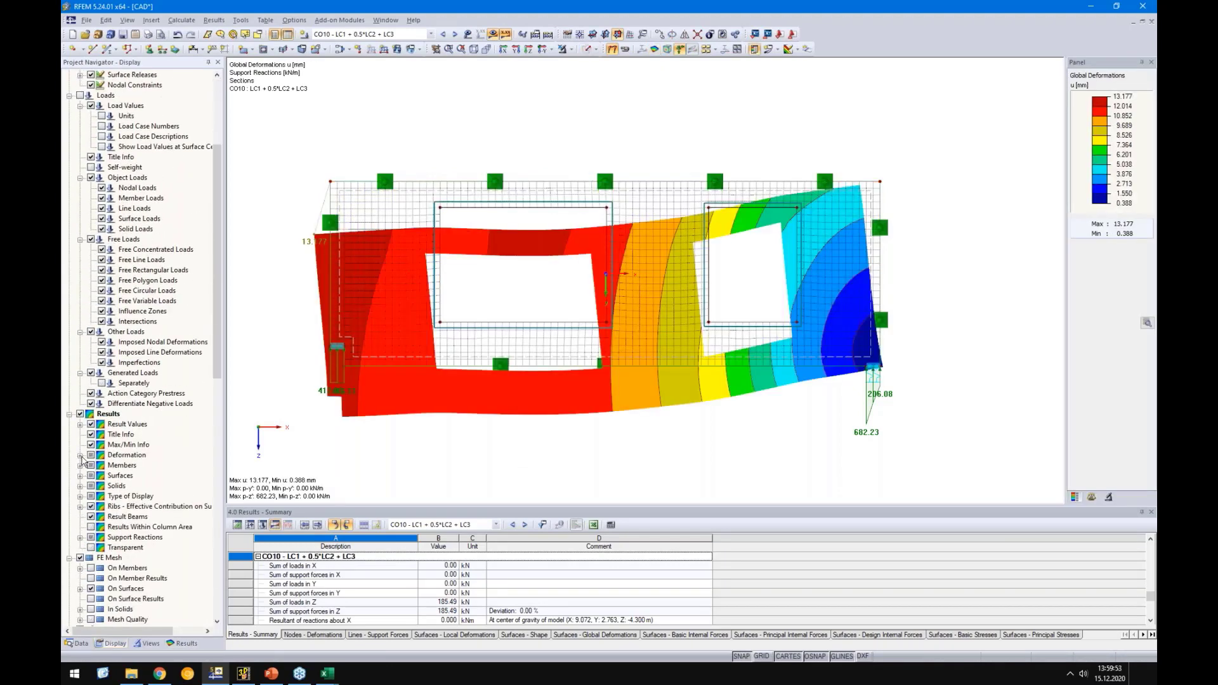
{"action": "left_click", "coordinate": [80, 456]}
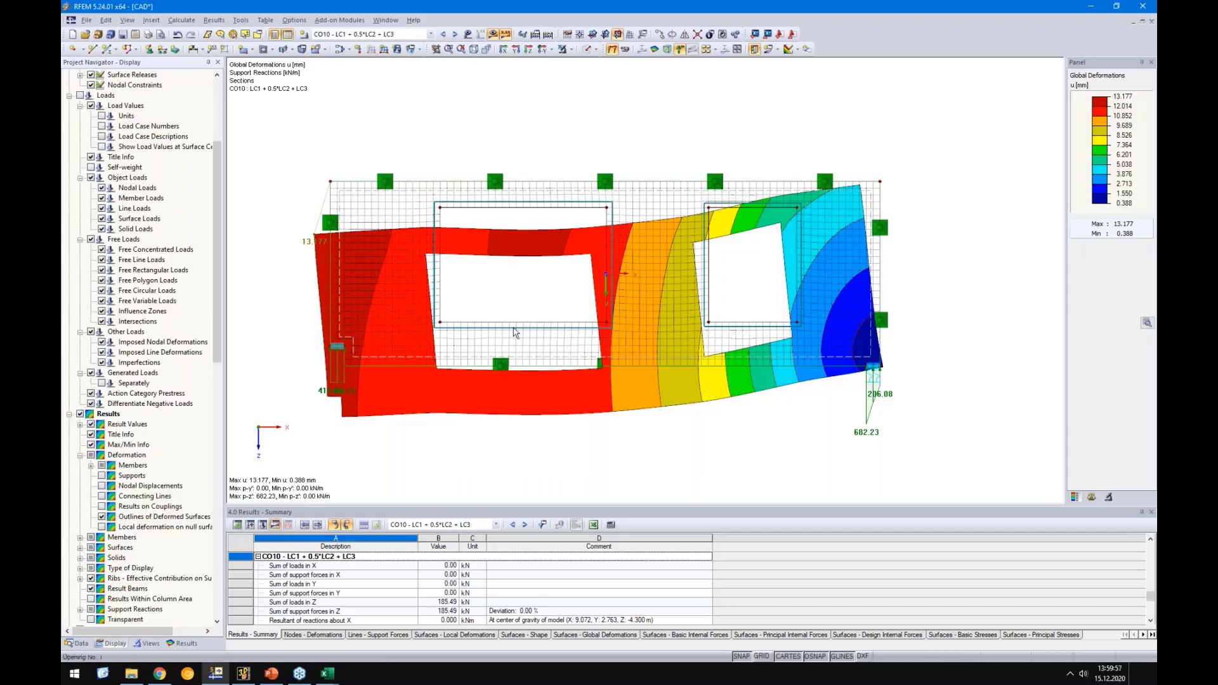
Open the display factors of the results and examine the deformed shape around the larger opening
{"action": "left_click", "coordinate": [1091, 497]}
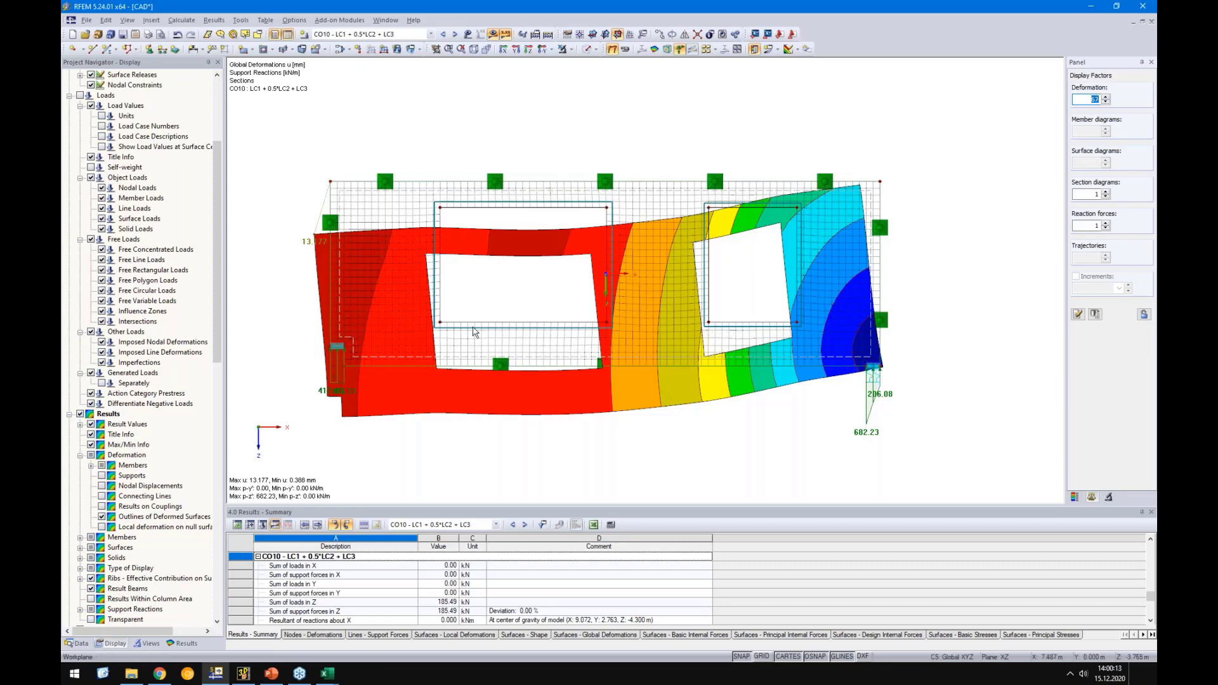
{"action": "scroll", "coordinate": [461, 352], "scroll_direction": "up", "scroll_amount": 2}
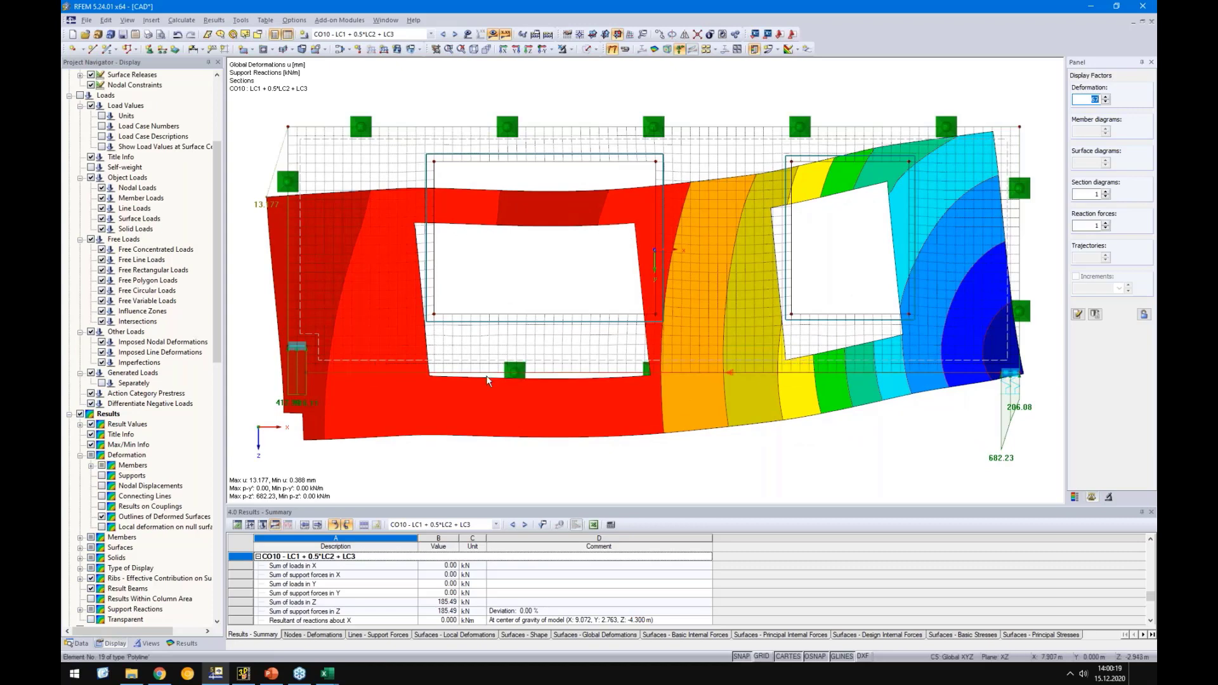
{"action": "type", "text": "67"}
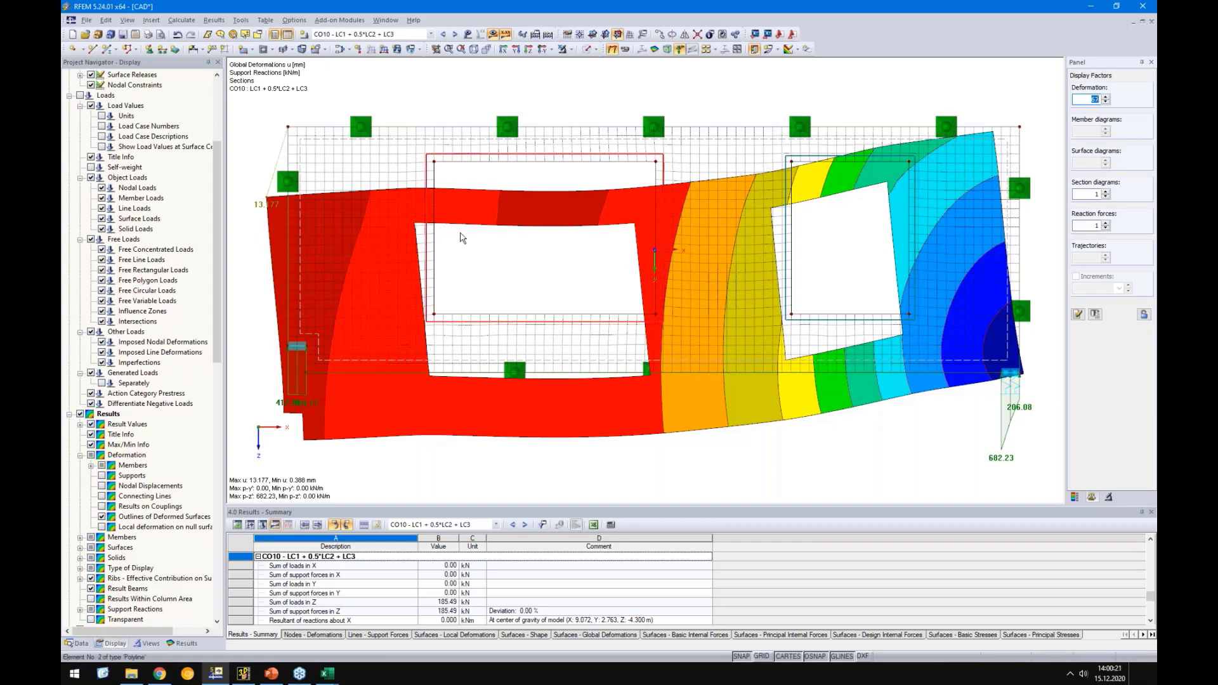
{"action": "left_click_drag", "start_coordinate": [626, 226], "coordinate": [432, 375]}
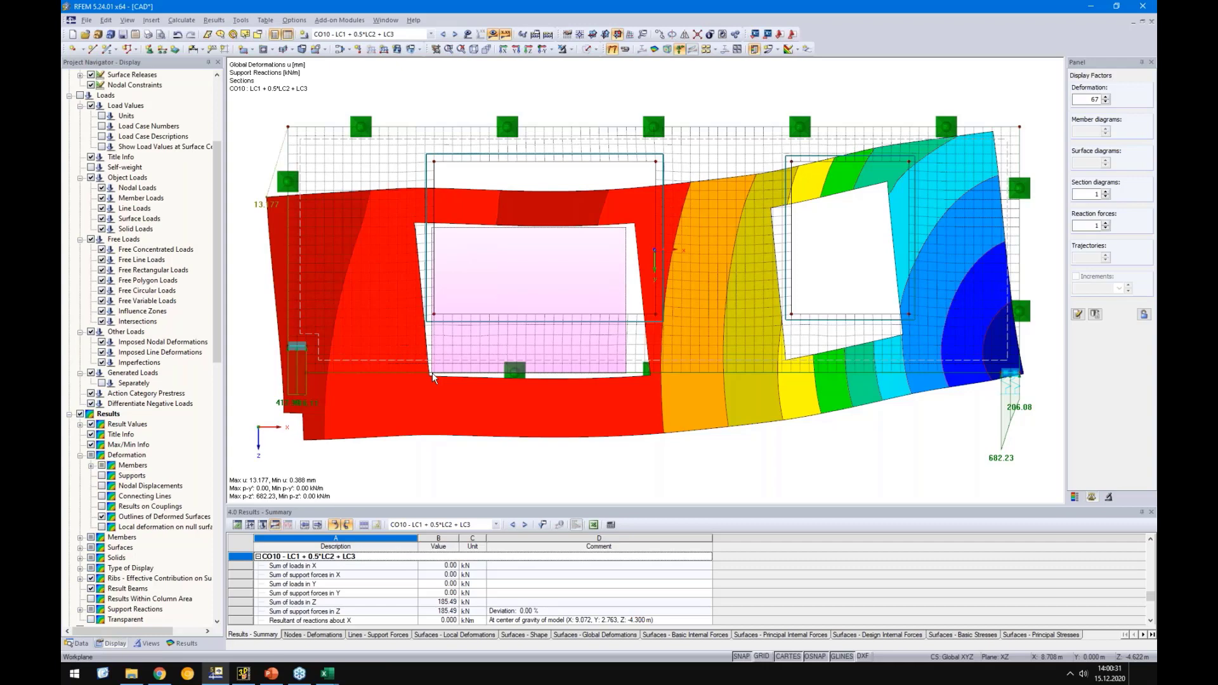
{"action": "left_click_drag", "start_coordinate": [432, 372], "coordinate": [432, 372]}
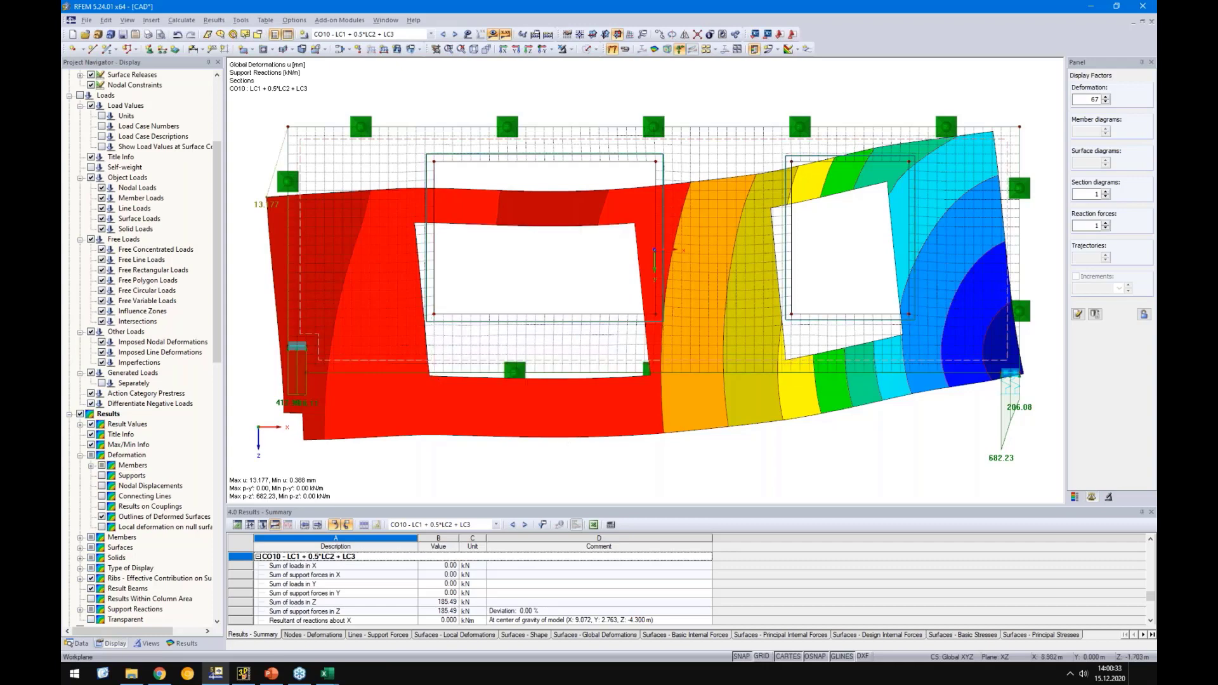
Compare the undeformed wall with its CO10 deformation, leaving the results hidden
{"action": "left_click", "coordinate": [496, 36]}
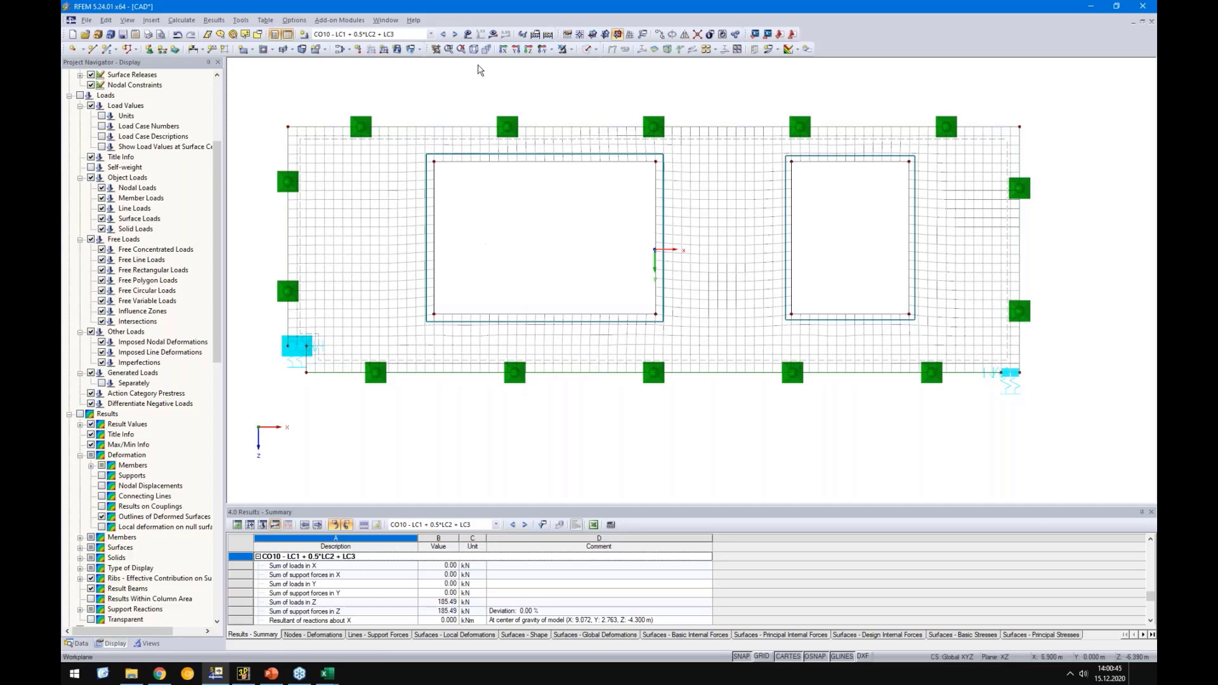
{"action": "left_click", "coordinate": [494, 35]}
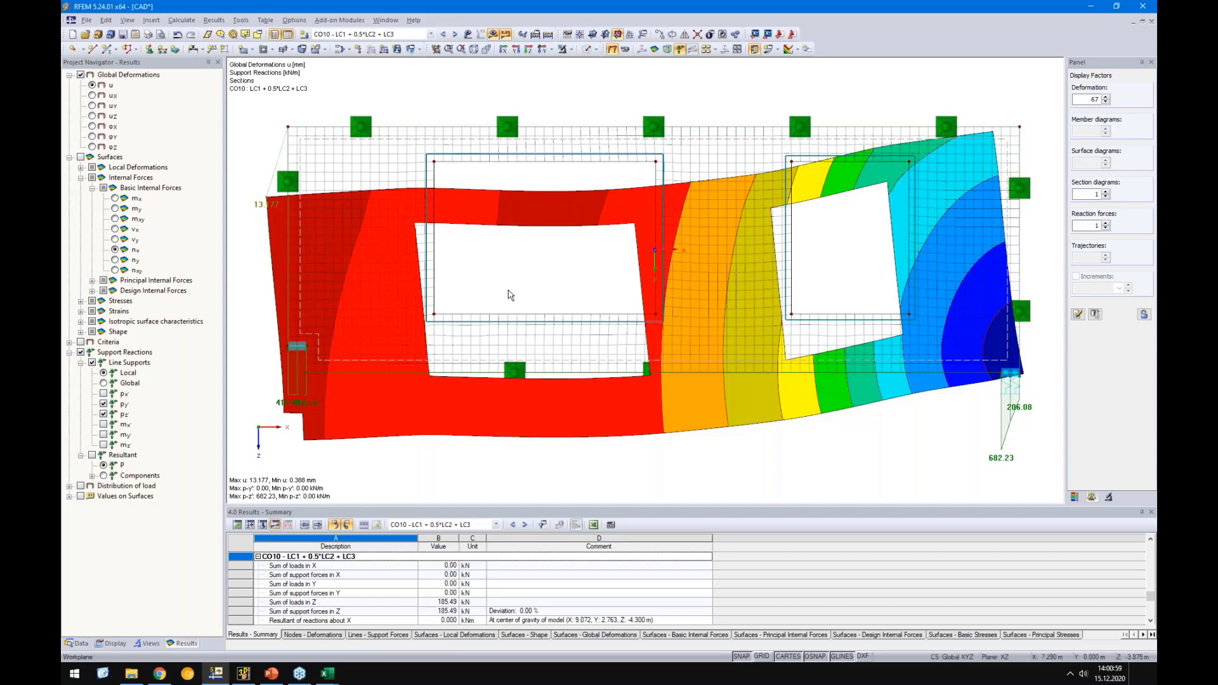
{"action": "left_click", "coordinate": [493, 33]}
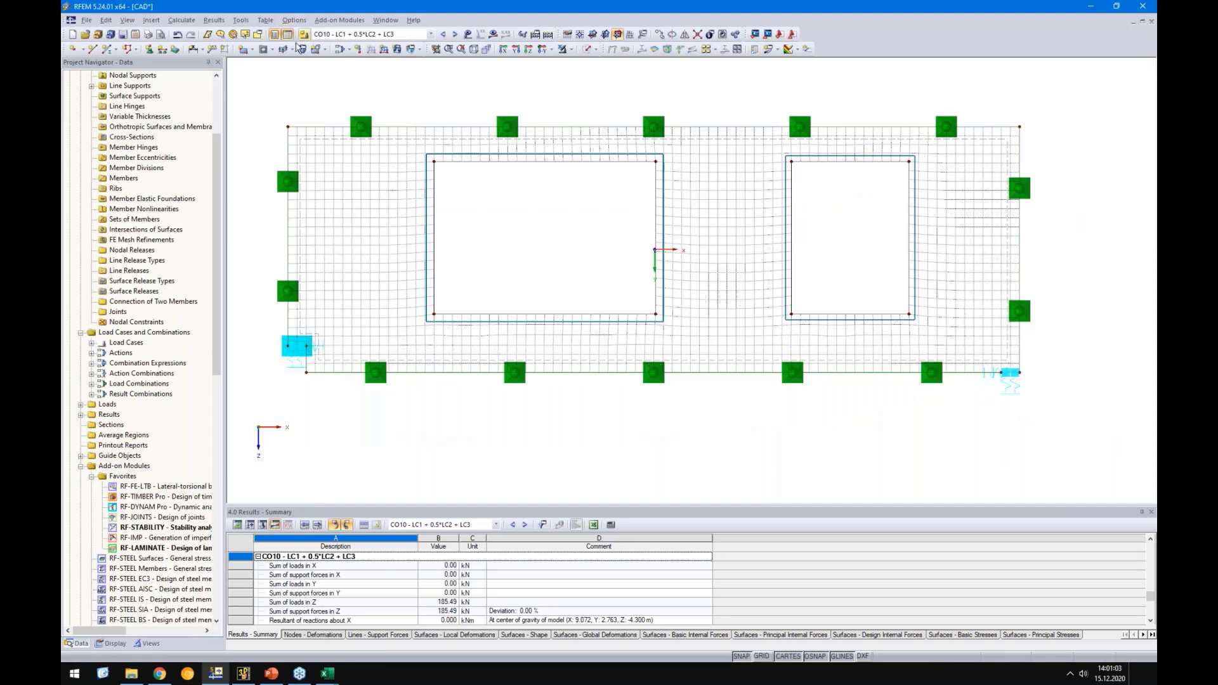
Create rectangular surfaces with Rigid stiffness filling both wall openings between their corner nodes, accepting the deletion of the existing results and FE mesh
{"action": "left_click", "coordinate": [251, 50]}
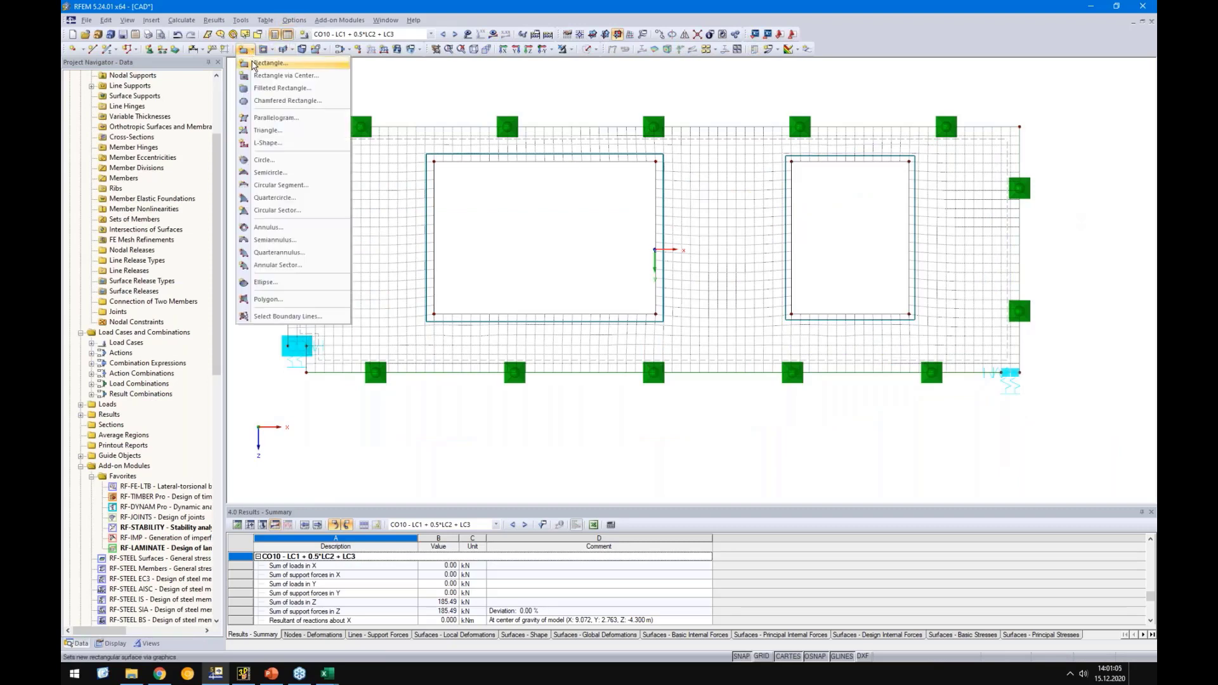
{"action": "left_click", "coordinate": [261, 63]}
{"action": "left_click", "coordinate": [701, 243]}
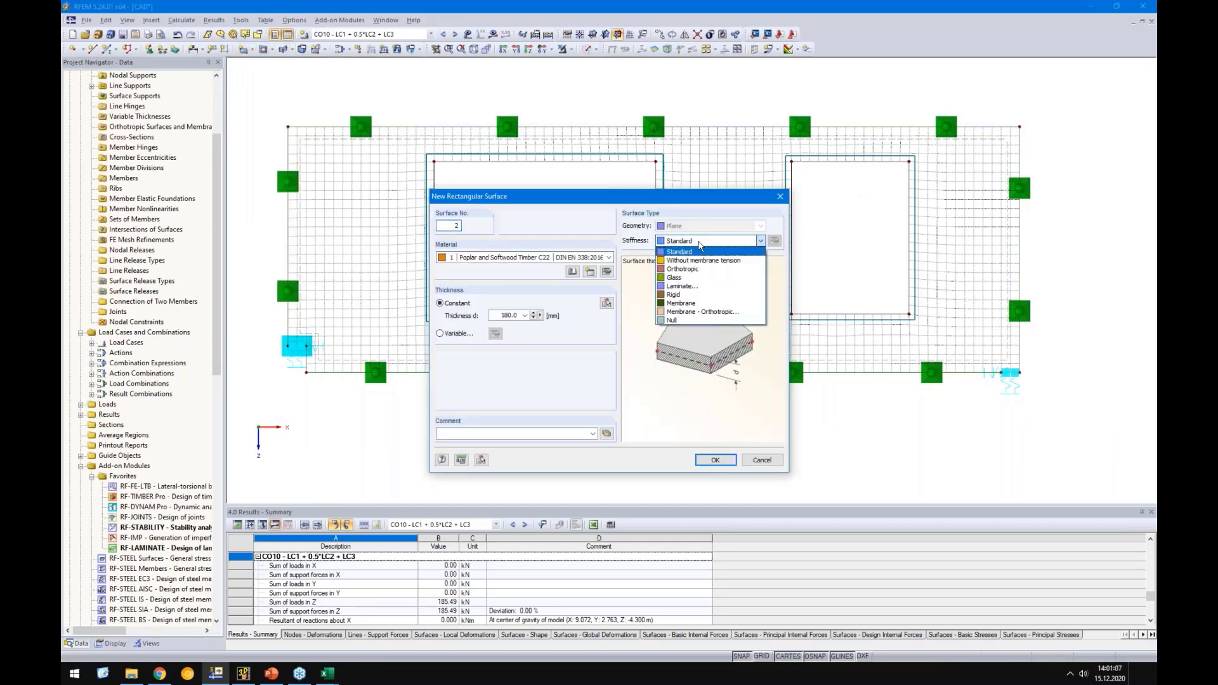
{"action": "left_click", "coordinate": [674, 296]}
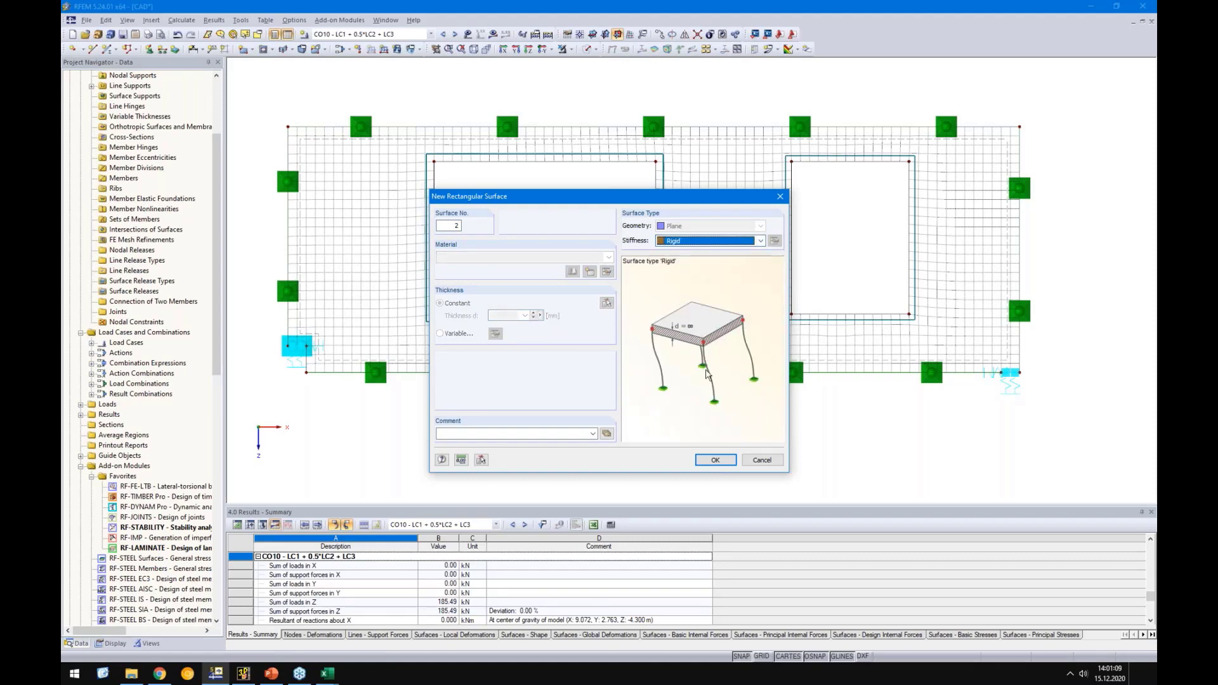
{"action": "left_click", "coordinate": [714, 459]}
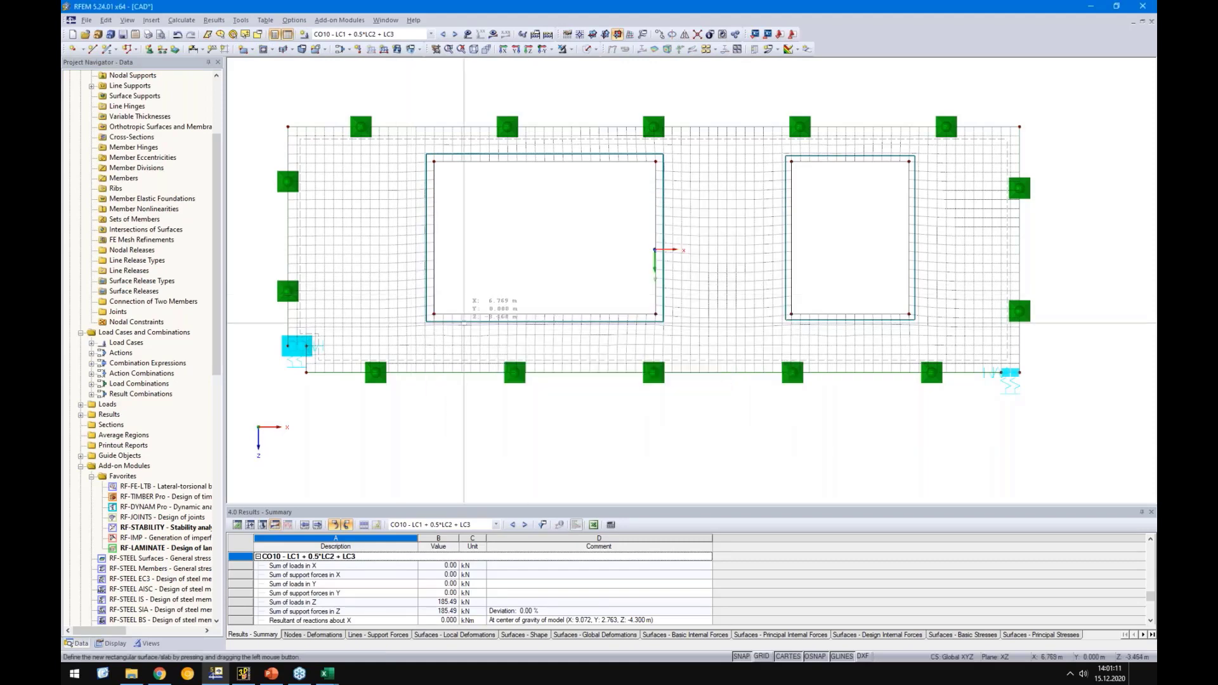
{"action": "left_click", "coordinate": [434, 314]}
{"action": "left_click", "coordinate": [647, 156]}
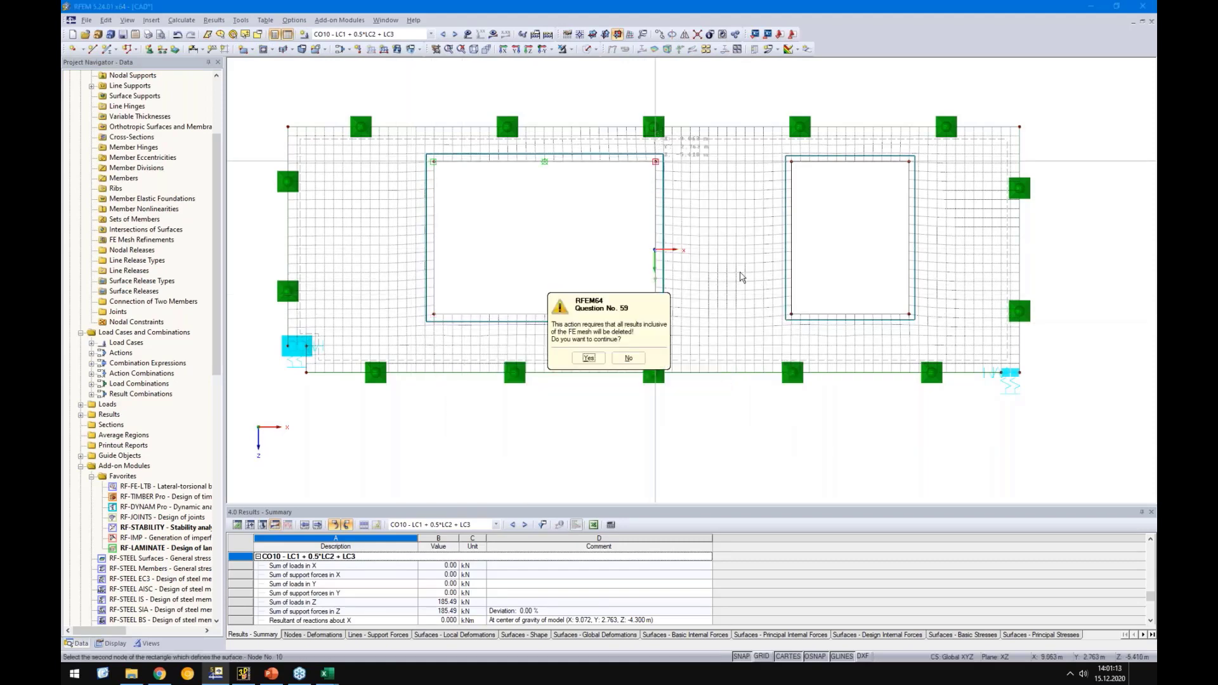
{"action": "left_click", "coordinate": [579, 361]}
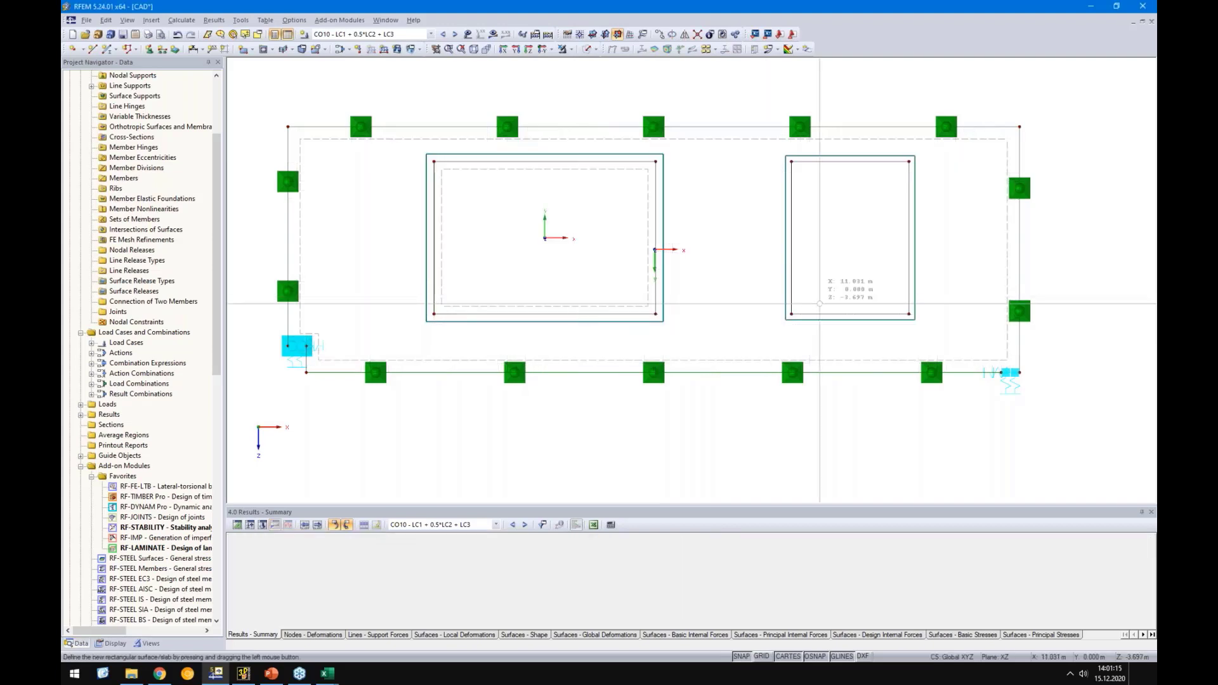
{"action": "left_click", "coordinate": [791, 314]}
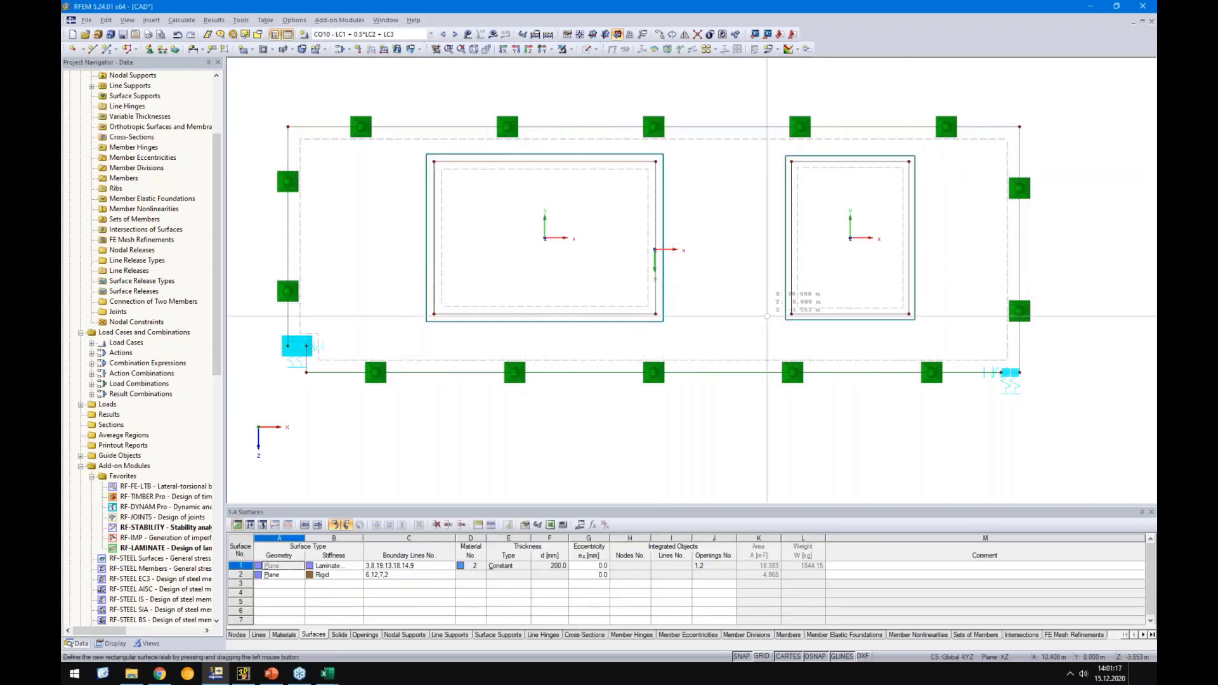
{"action": "key", "text": "Escape"}
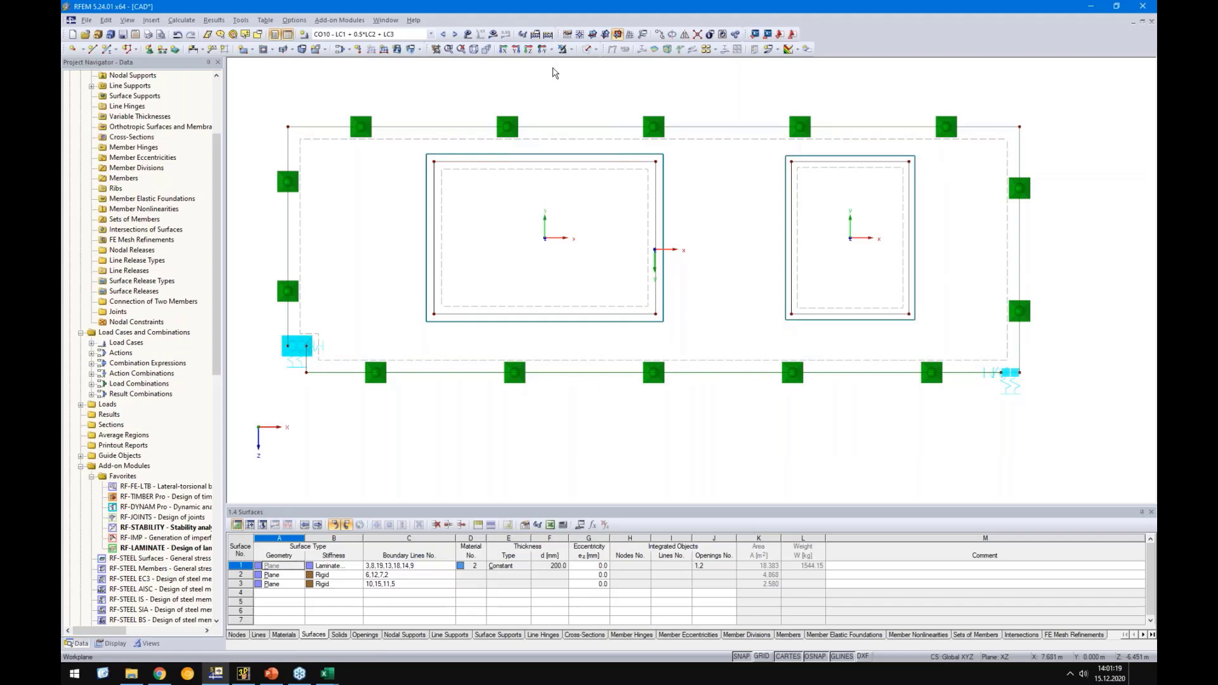
Display the wall model with shaded surfaces and toggle the local axis systems of its lines and surfaces
{"action": "left_click", "coordinate": [587, 48]}
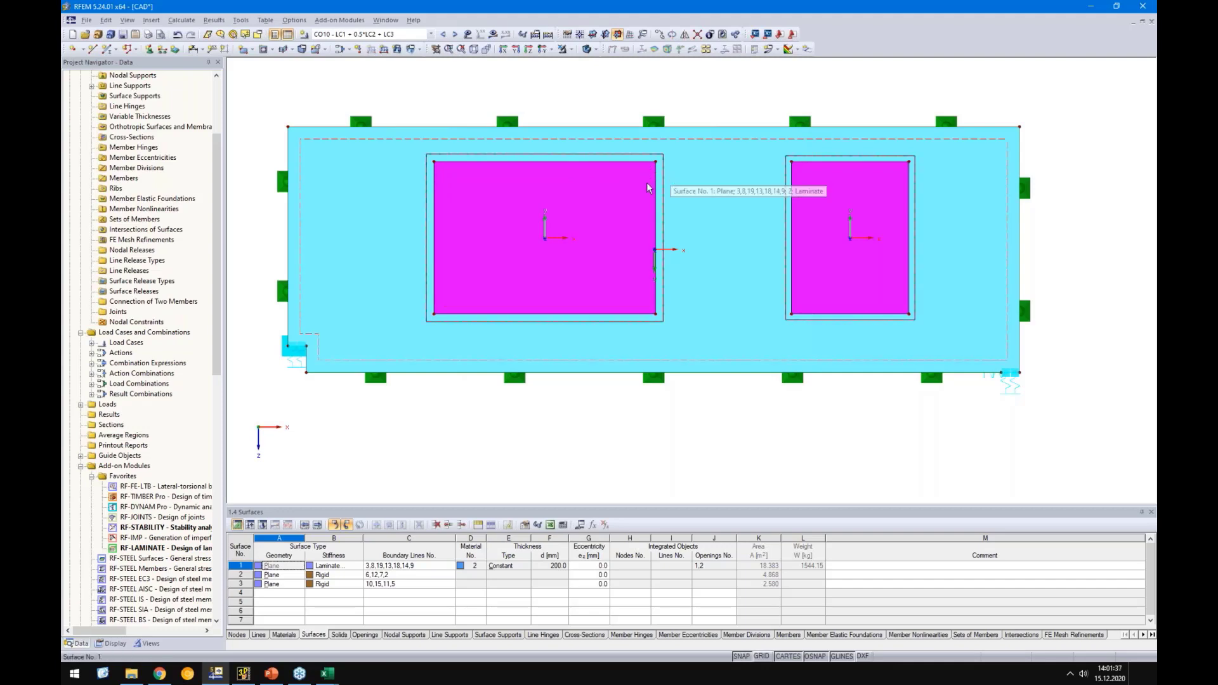
{"action": "right_click", "coordinate": [503, 319]}
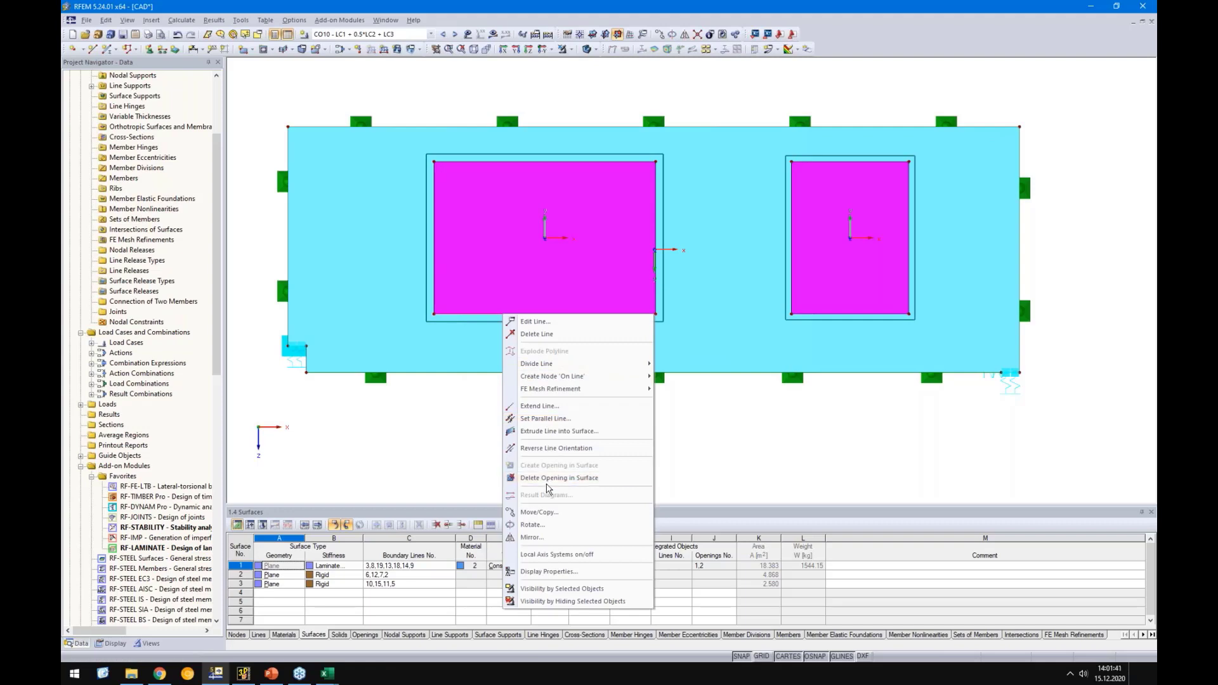
{"action": "left_click", "coordinate": [563, 550]}
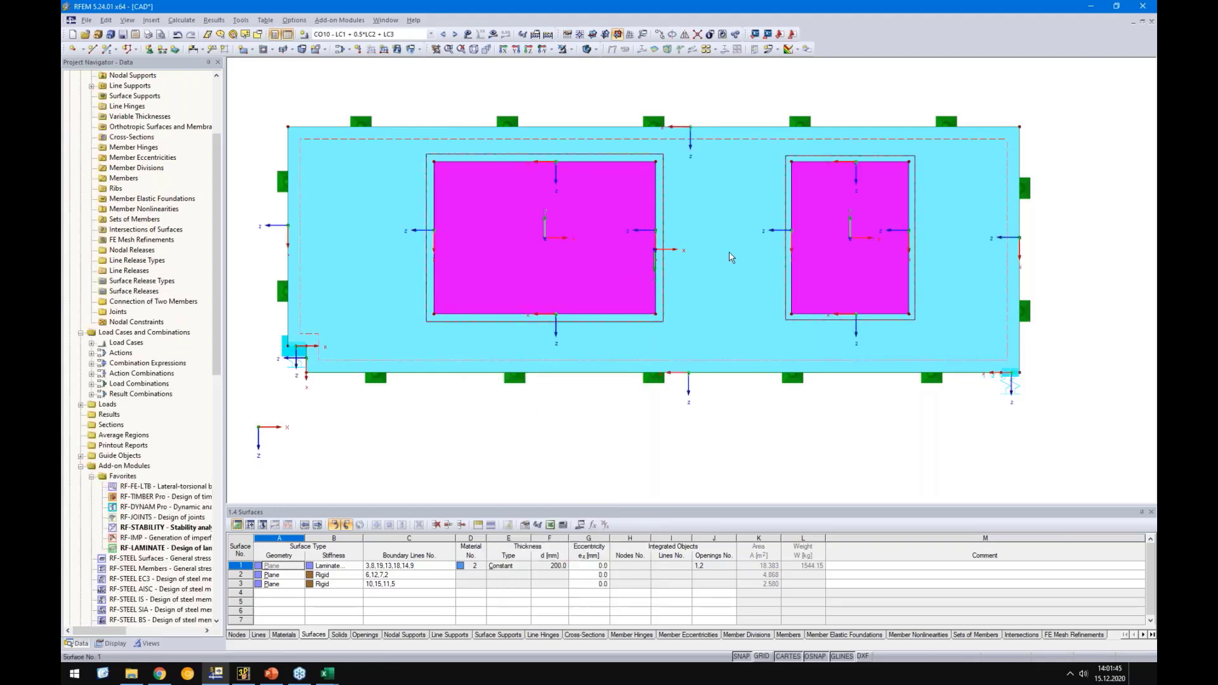
{"action": "right_click", "coordinate": [700, 264]}
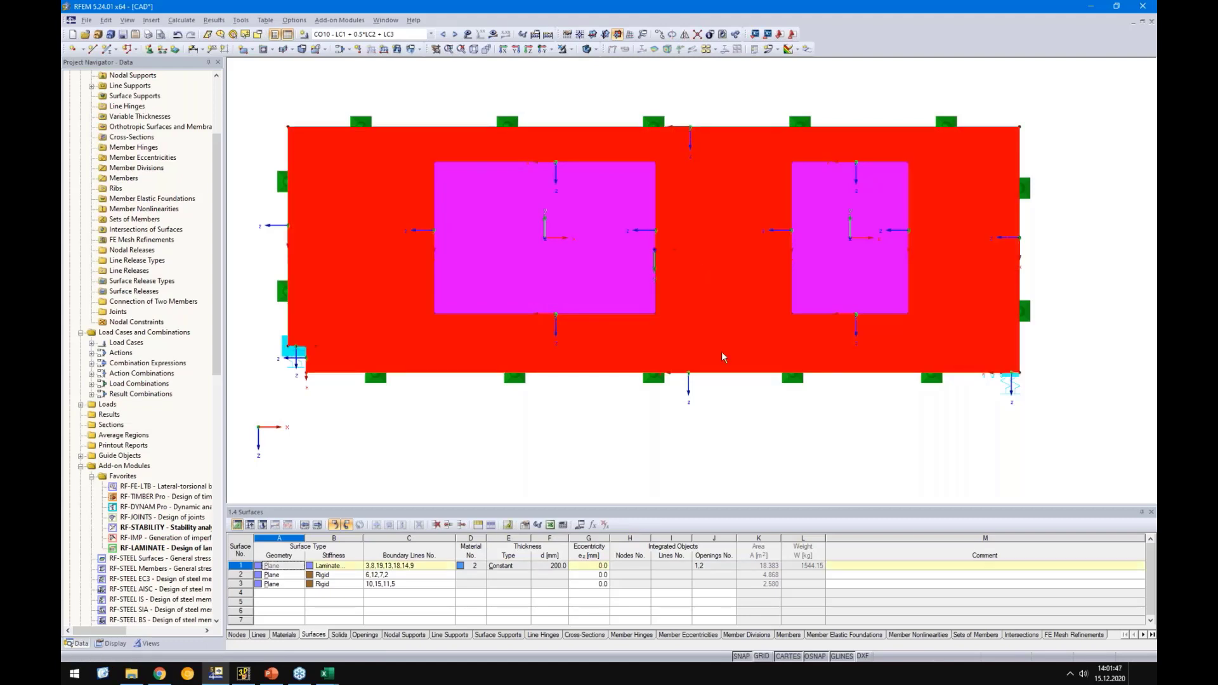
{"action": "left_click", "coordinate": [736, 497]}
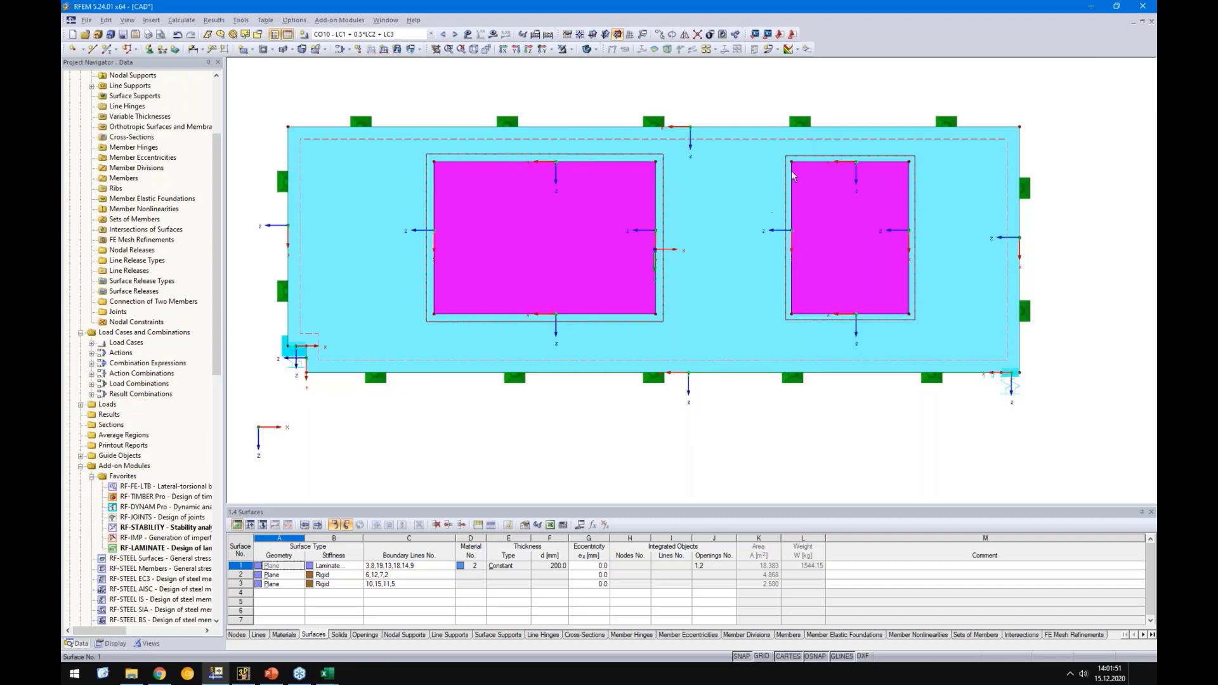
Start a graphical line release with a new release type, releasing ux and uy with 0.010 kN/m² springs and also releasing uz
{"action": "right_click", "coordinate": [117, 273]}
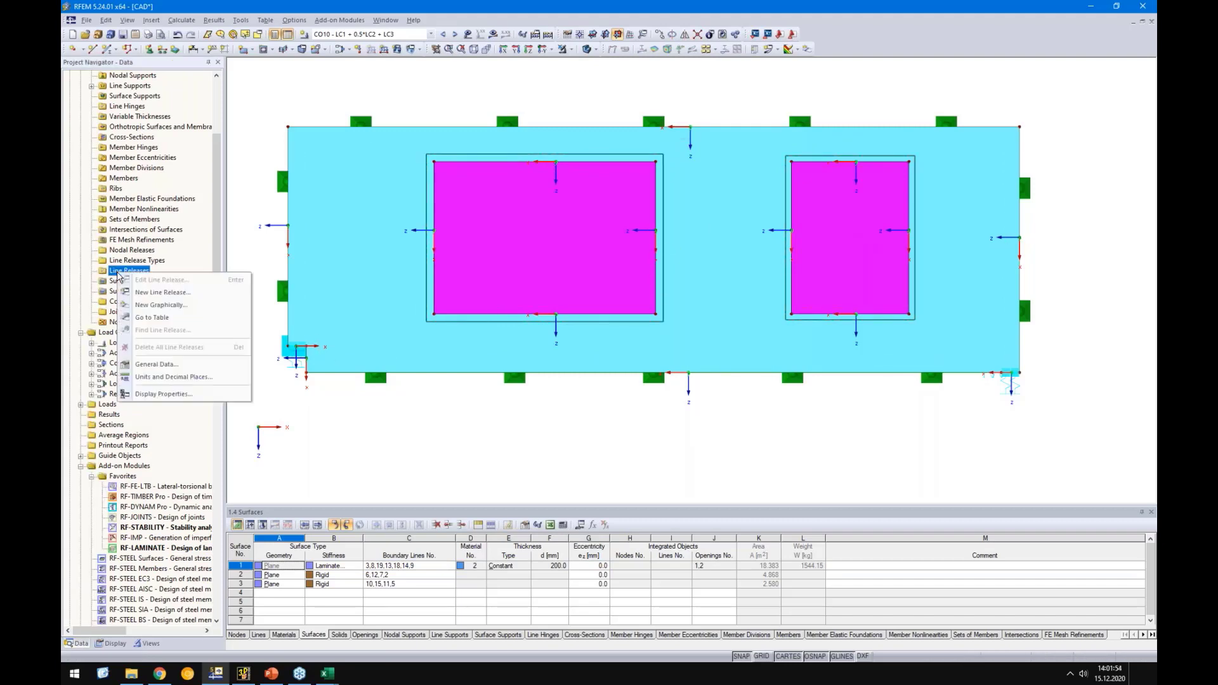
{"action": "left_click", "coordinate": [152, 305]}
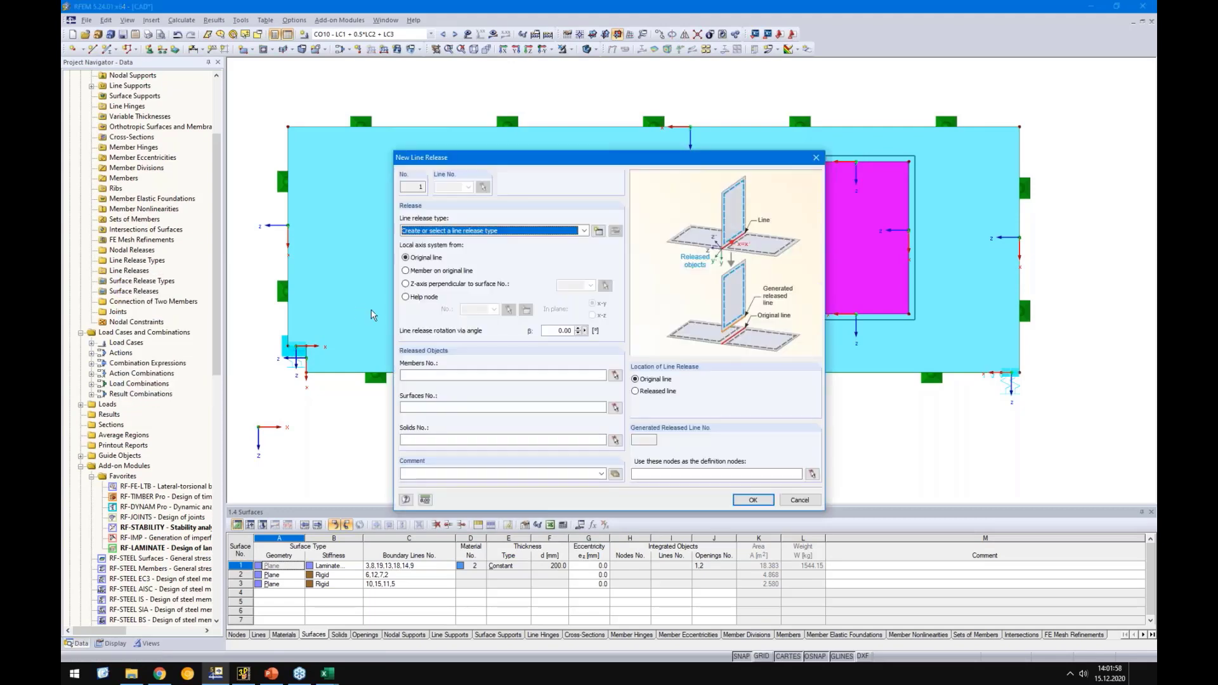
{"action": "left_click", "coordinate": [598, 233]}
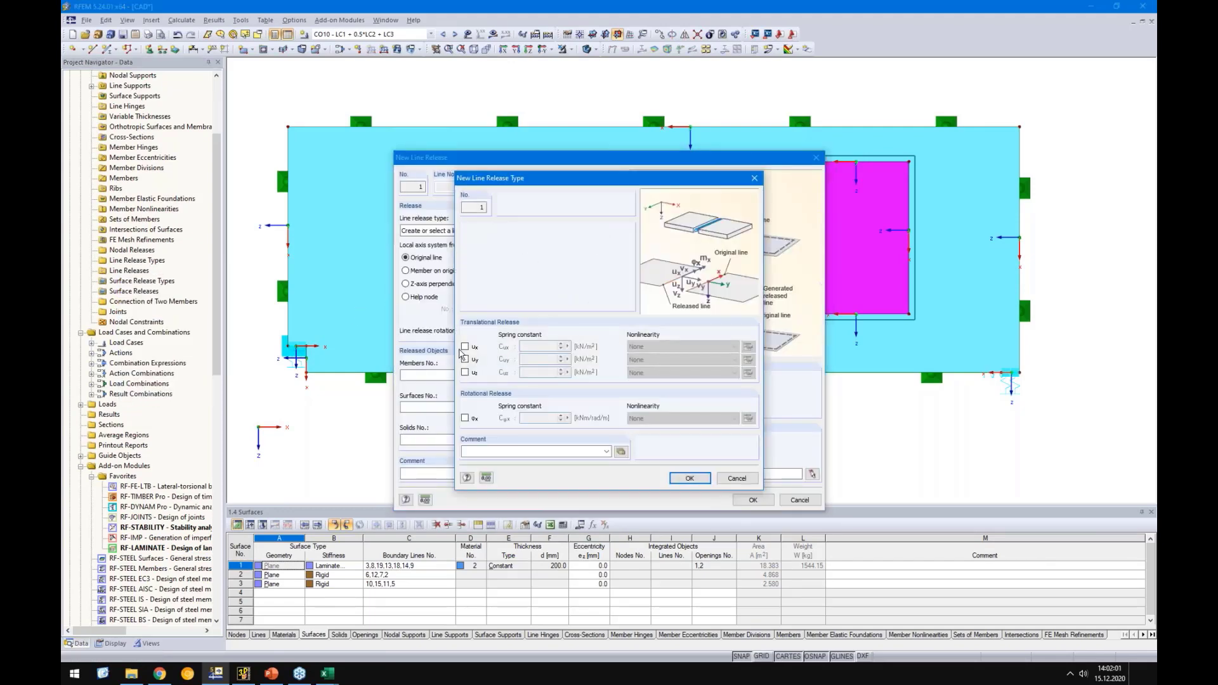
{"action": "left_click", "coordinate": [465, 346]}
{"action": "left_click", "coordinate": [465, 360]}
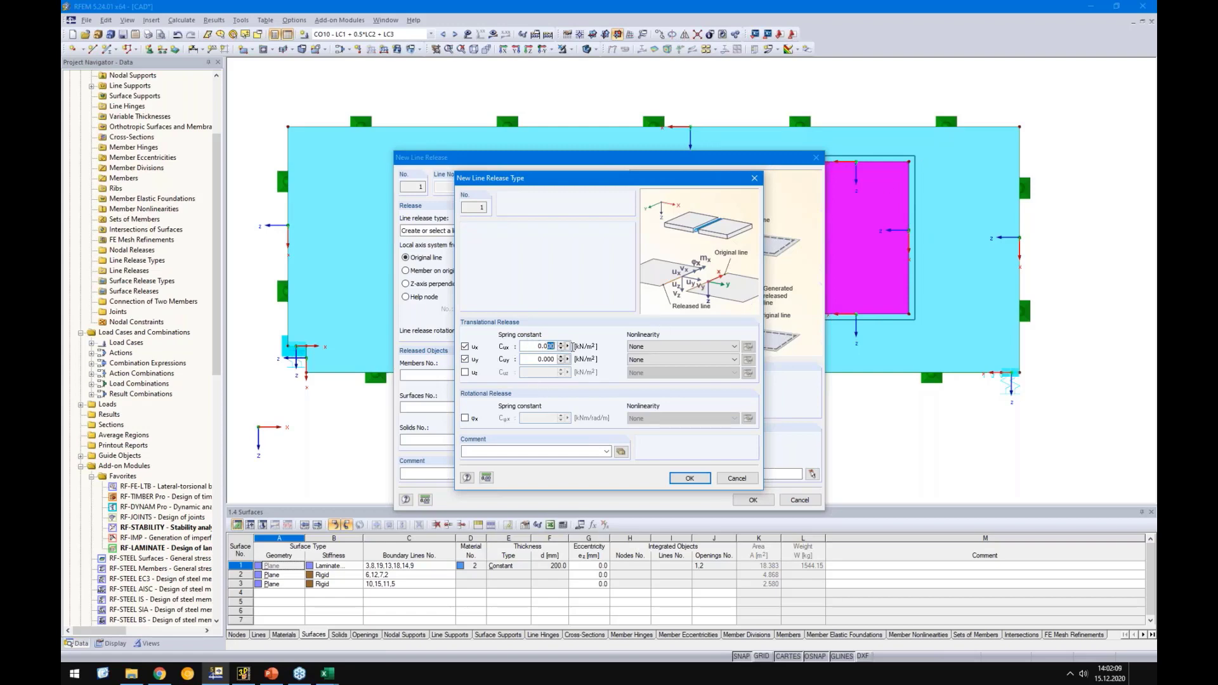
{"action": "type", "text": "1"}
{"action": "type", "text": "0"}
{"action": "left_click", "coordinate": [465, 373]}
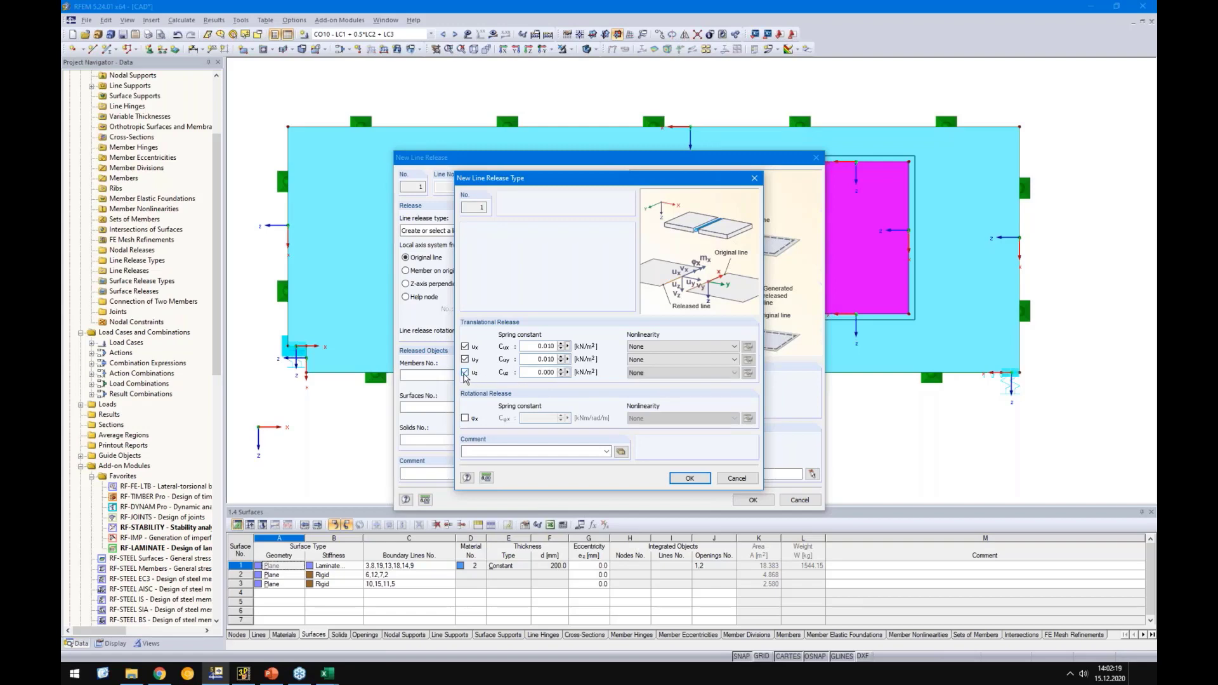
Give uz a Partial activity nonlinearity, fixed from release displacements u+ and u- of 0.010 m, and accept the release type
{"action": "left_click", "coordinate": [661, 373]}
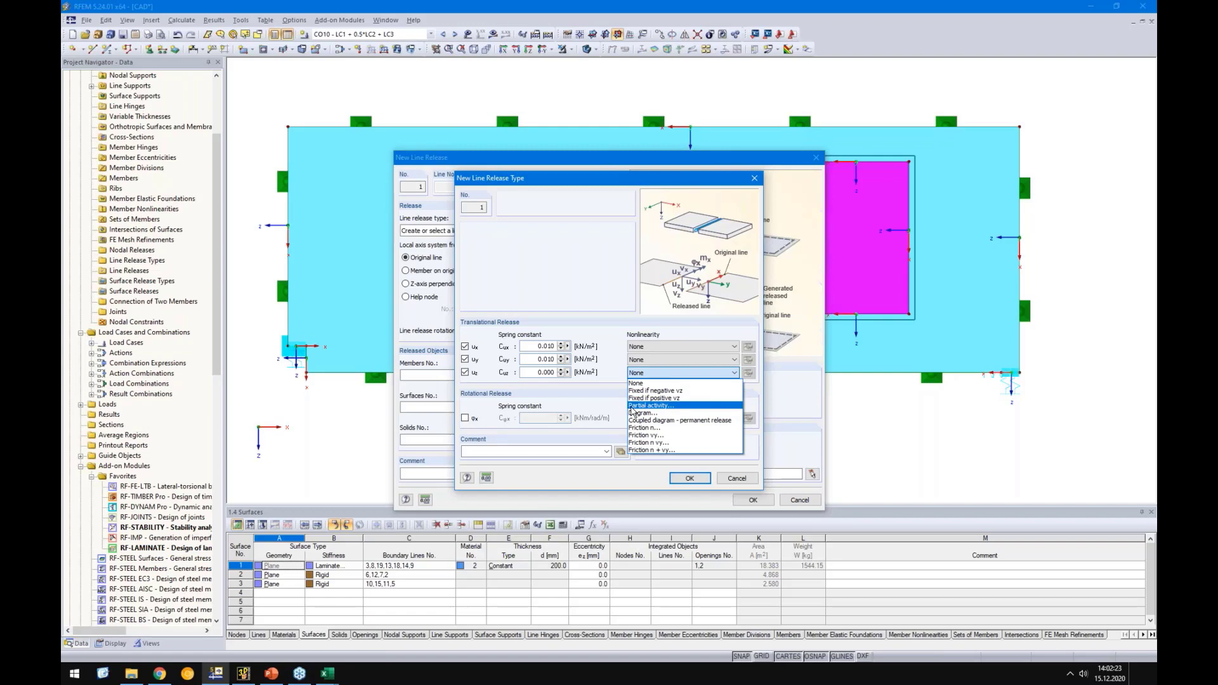
{"action": "left_click", "coordinate": [635, 408]}
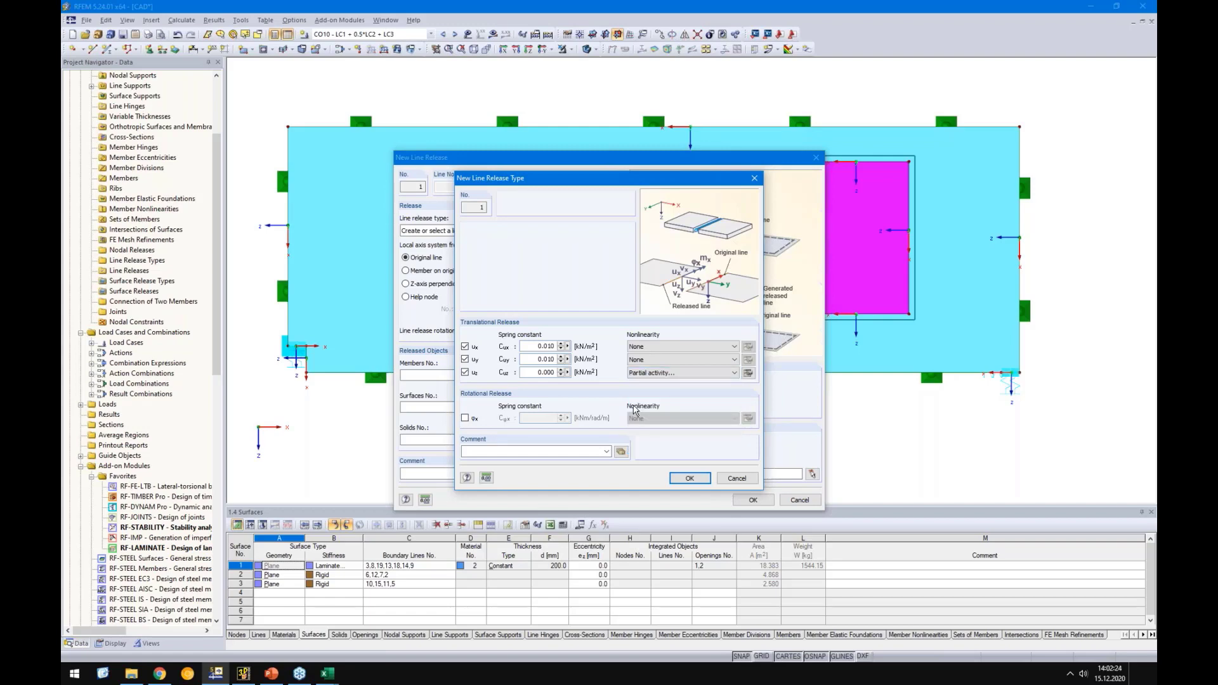
{"action": "left_click", "coordinate": [748, 373]}
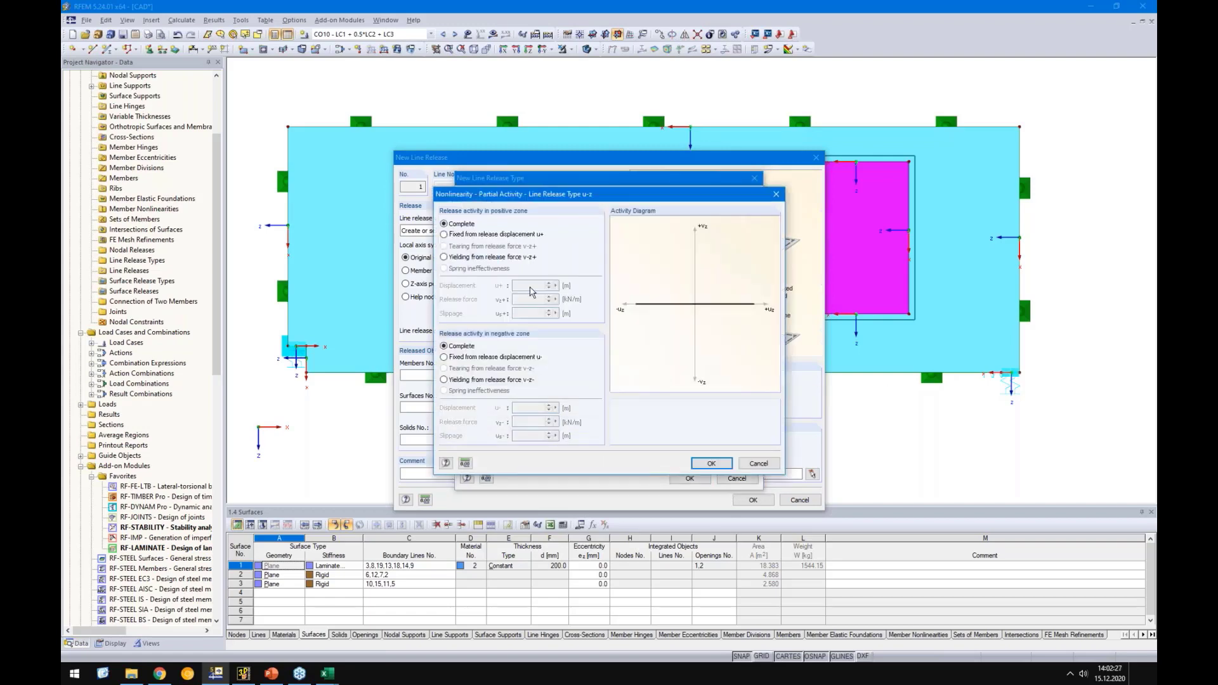
{"action": "left_click", "coordinate": [443, 234]}
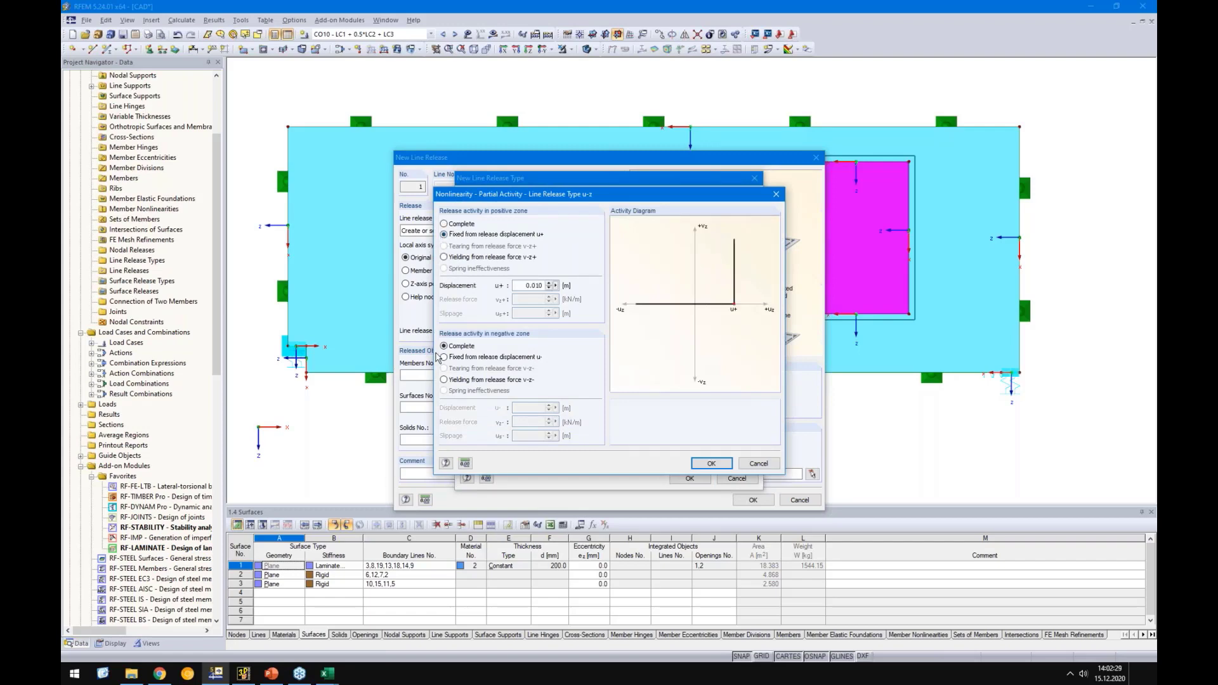
{"action": "left_click", "coordinate": [443, 357]}
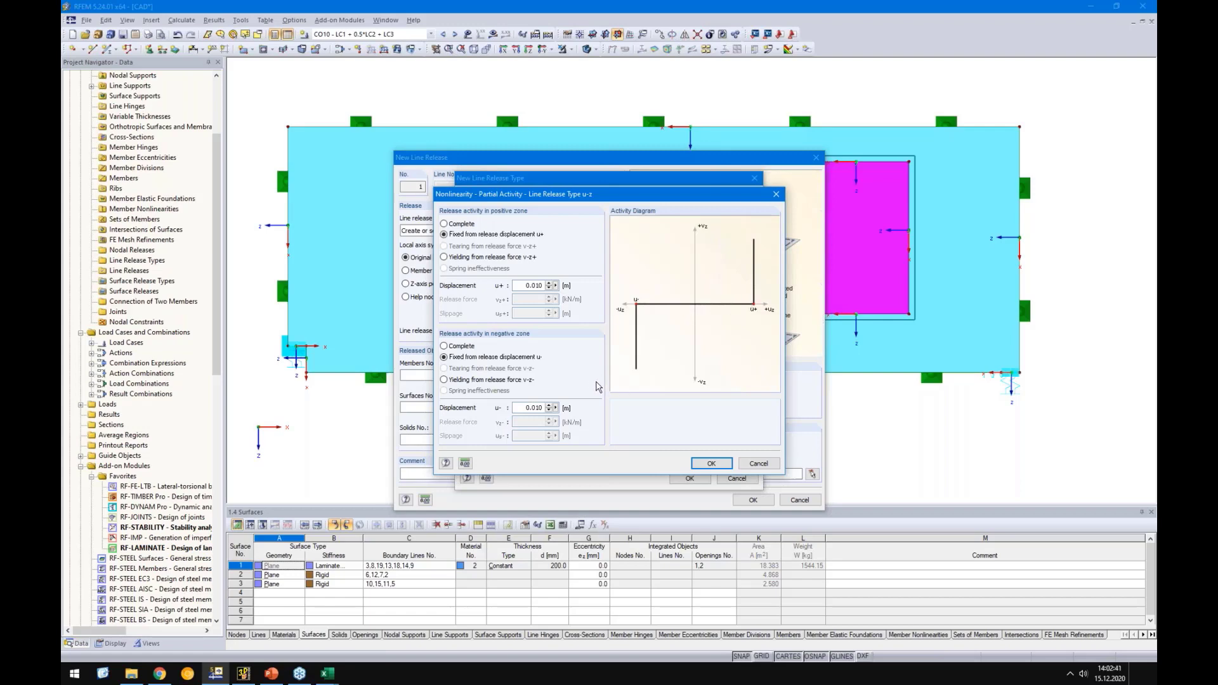
{"action": "left_click", "coordinate": [712, 463]}
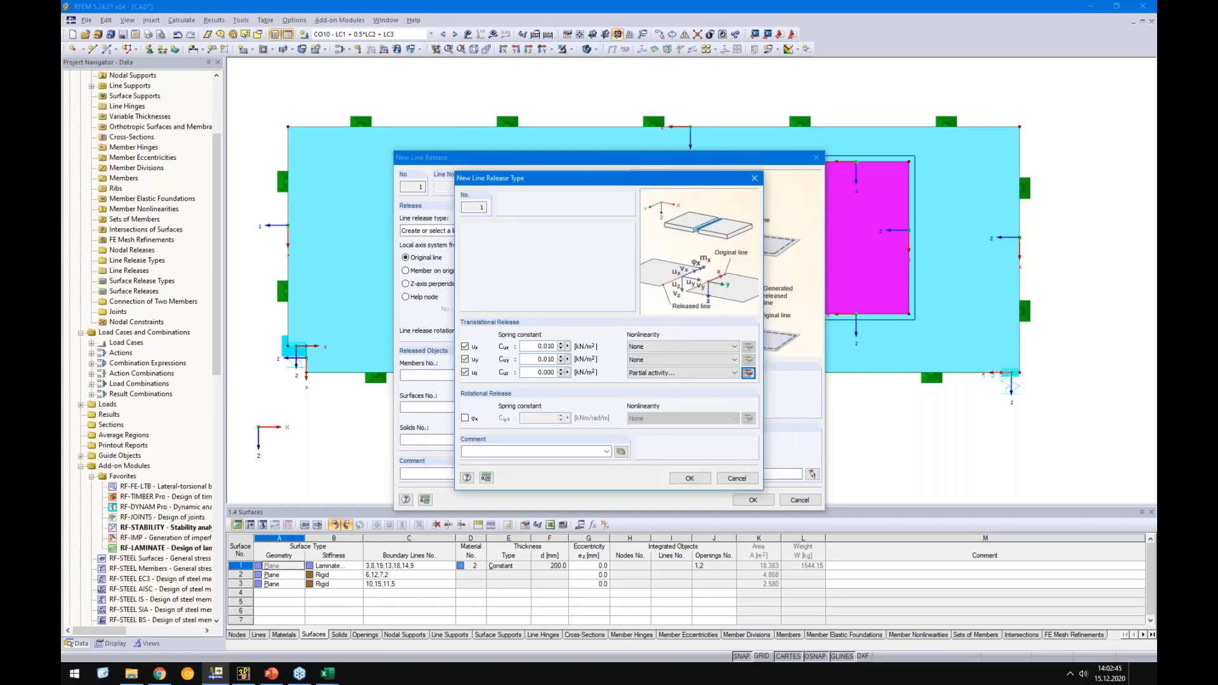
{"action": "left_click", "coordinate": [690, 478]}
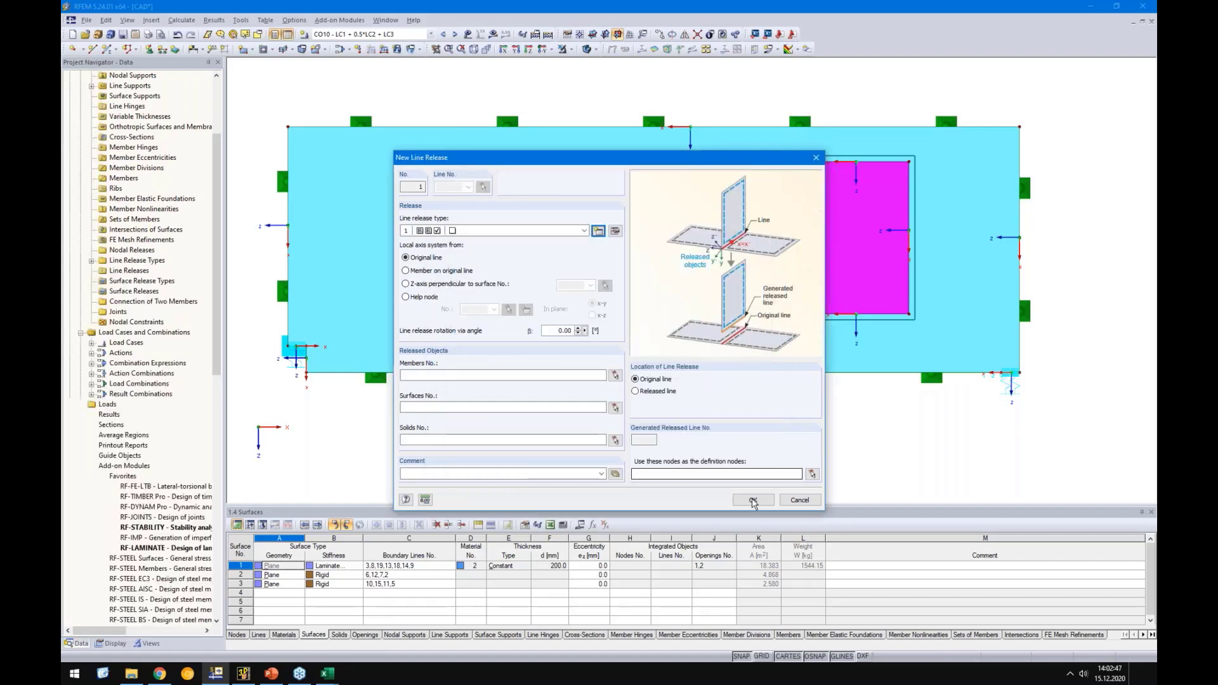
Set surface 2 as the released object and apply the line release to all boundary lines of the larger opening
{"action": "left_click", "coordinate": [574, 407]}
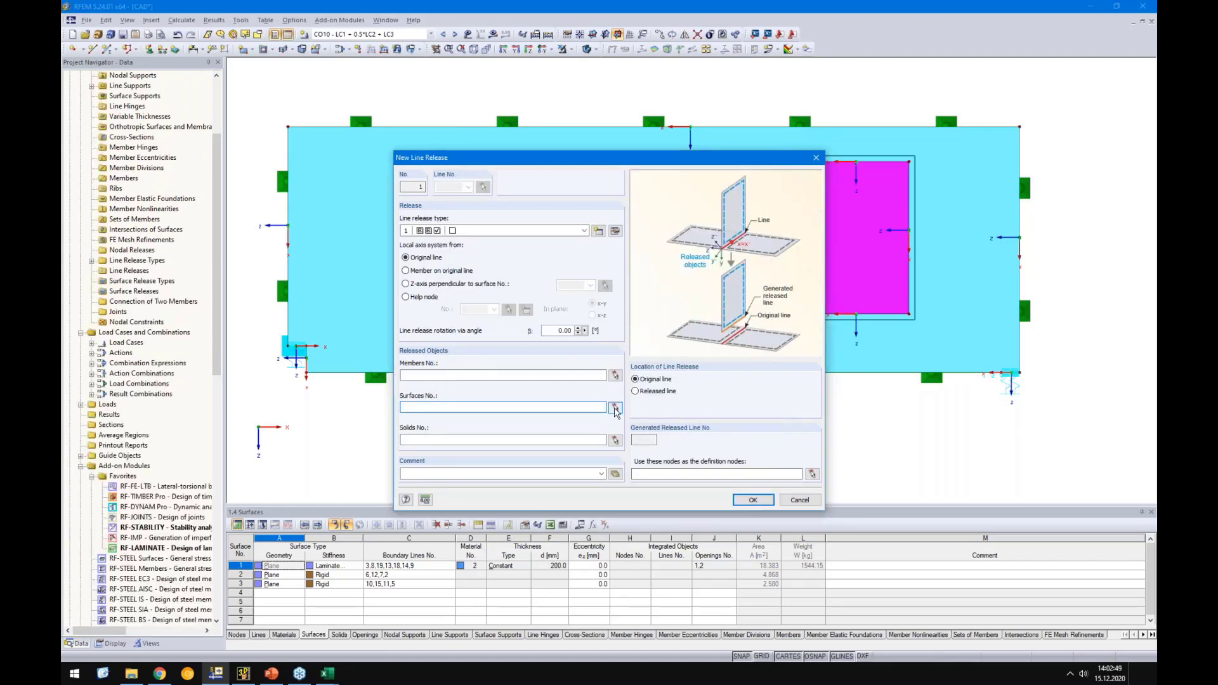
{"action": "left_click", "coordinate": [614, 407]}
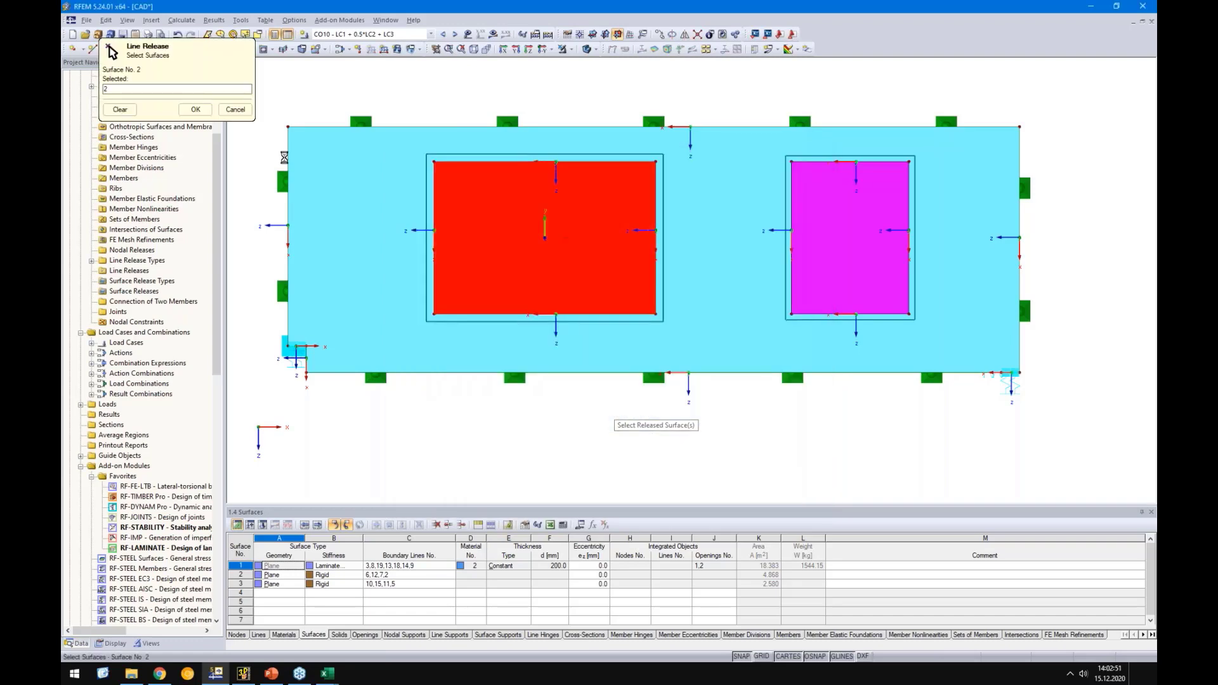
{"action": "key", "text": "Return"}
{"action": "left_click", "coordinate": [754, 501]}
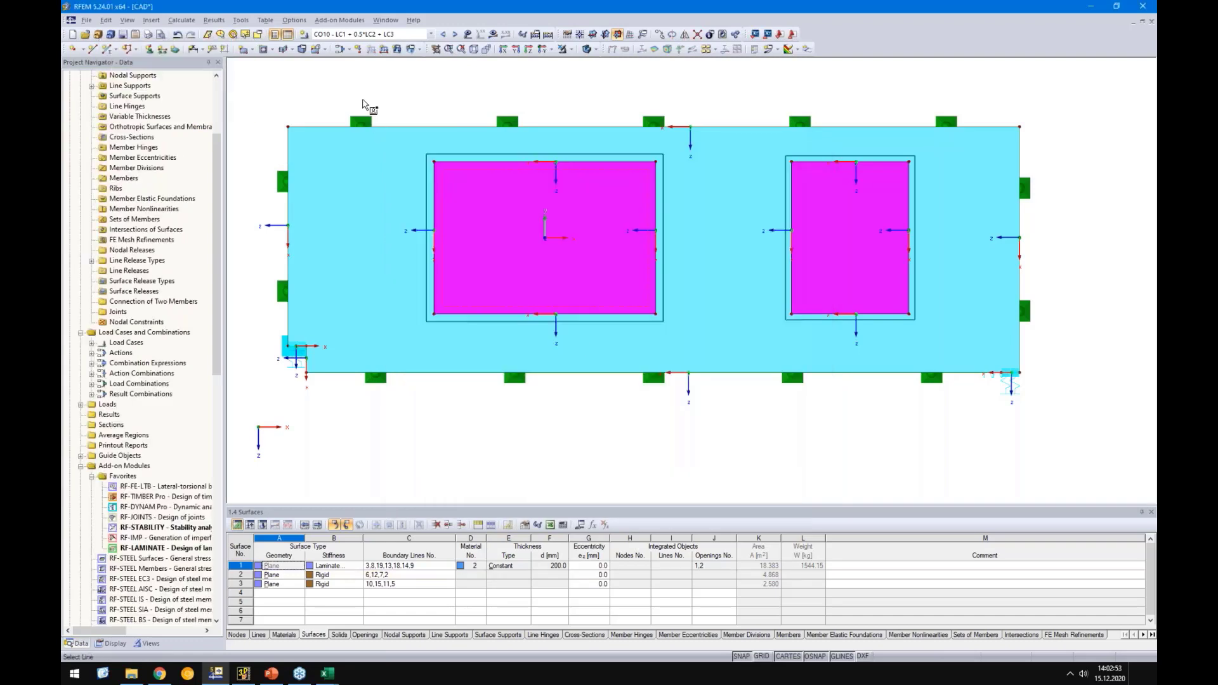
{"action": "left_click_drag", "start_coordinate": [416, 116], "coordinate": [687, 413]}
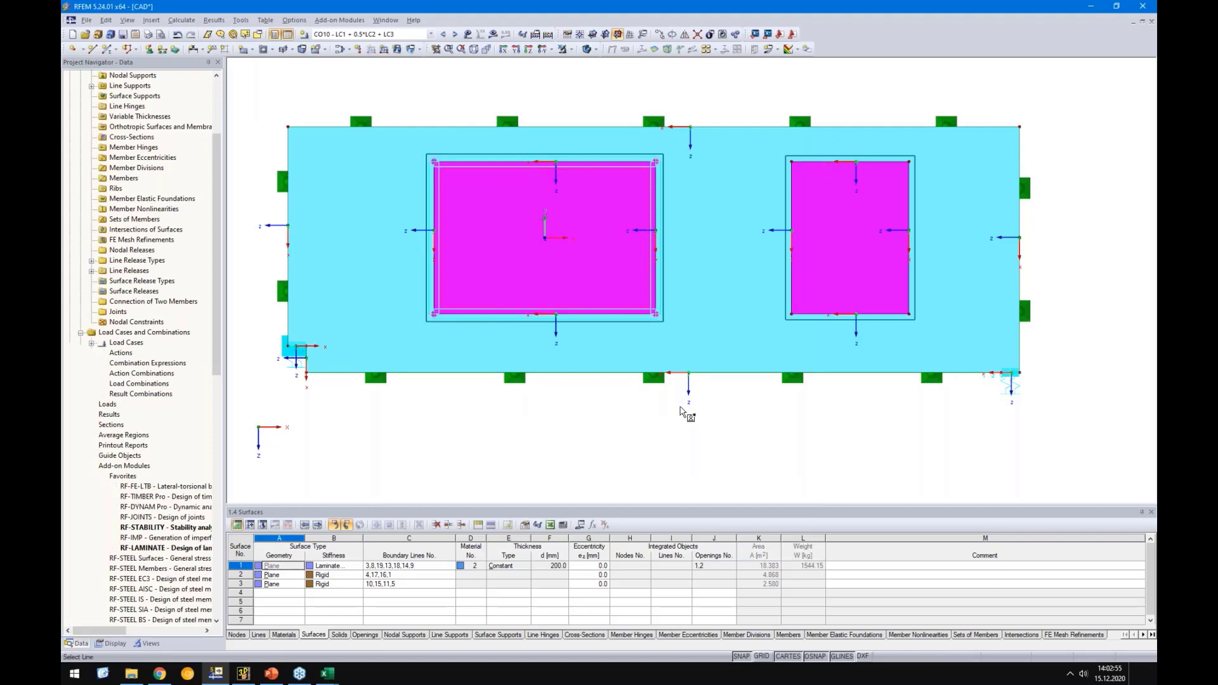
Create line releases of the same type for surface 3 on all boundary lines of the smaller opening
{"action": "key", "text": "Escape"}
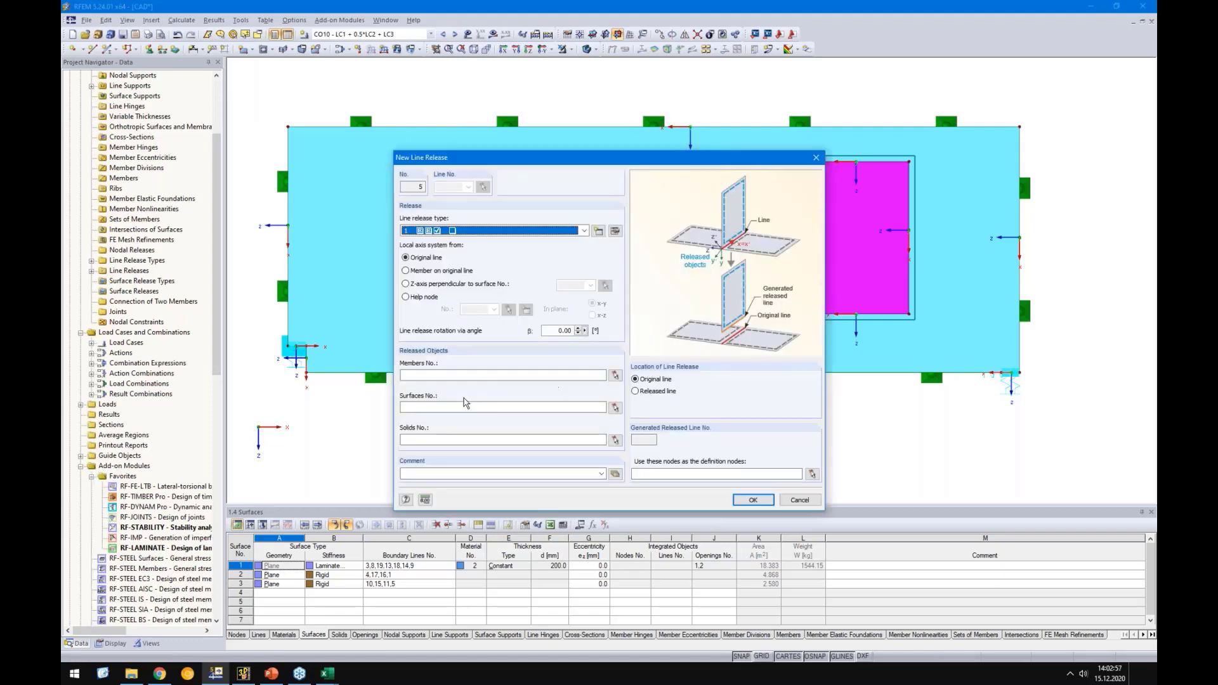
{"action": "left_click", "coordinate": [463, 406]}
{"action": "type", "text": "3"}
{"action": "left_click", "coordinate": [753, 499]}
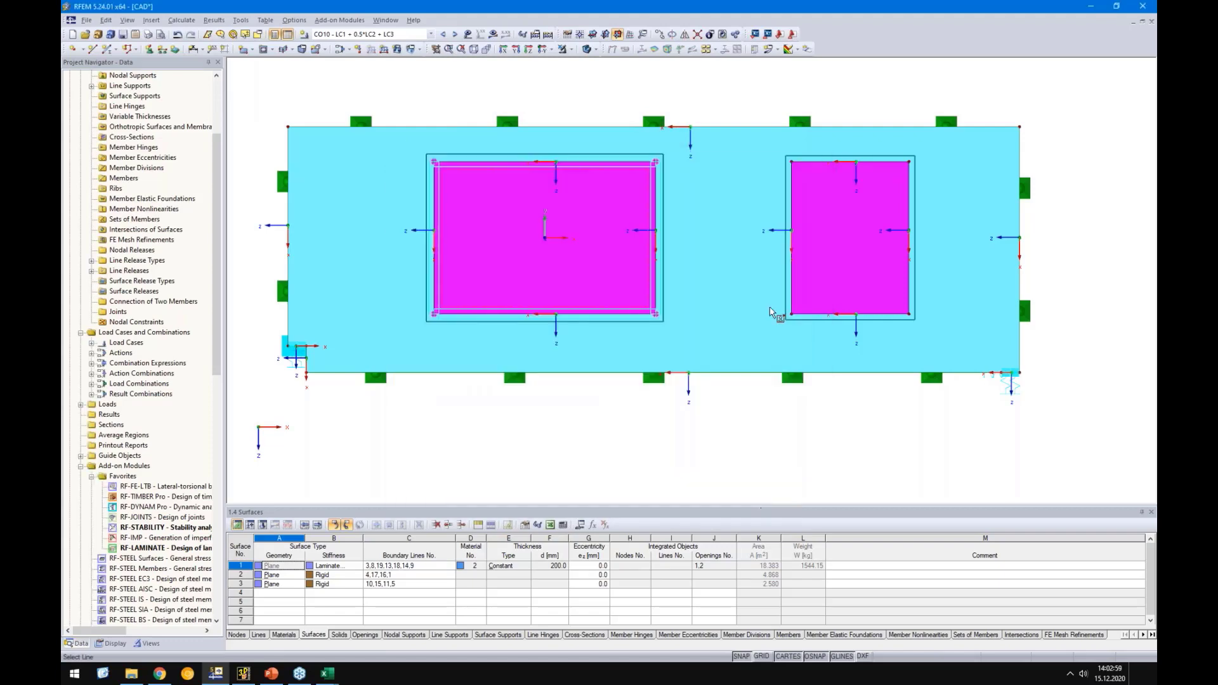
{"action": "left_click_drag", "start_coordinate": [757, 98], "coordinate": [927, 397]}
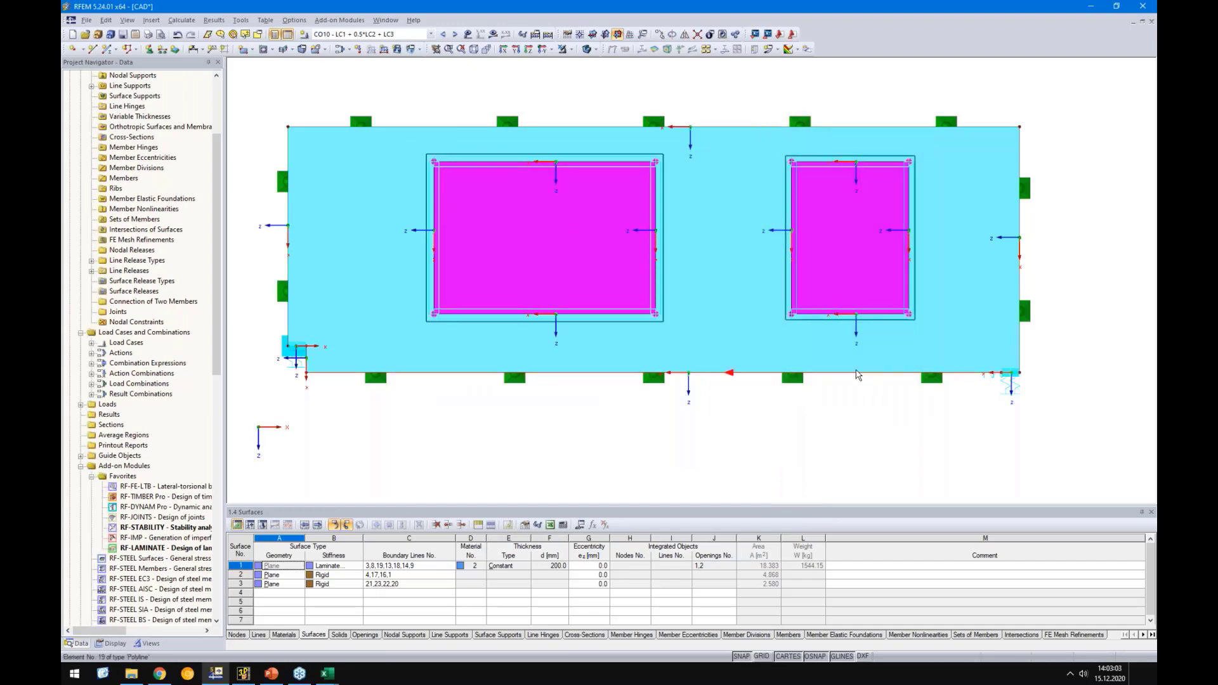
Calculate load combination CO10 and hide the model and the FE mesh in the results display
{"action": "left_click", "coordinate": [492, 35]}
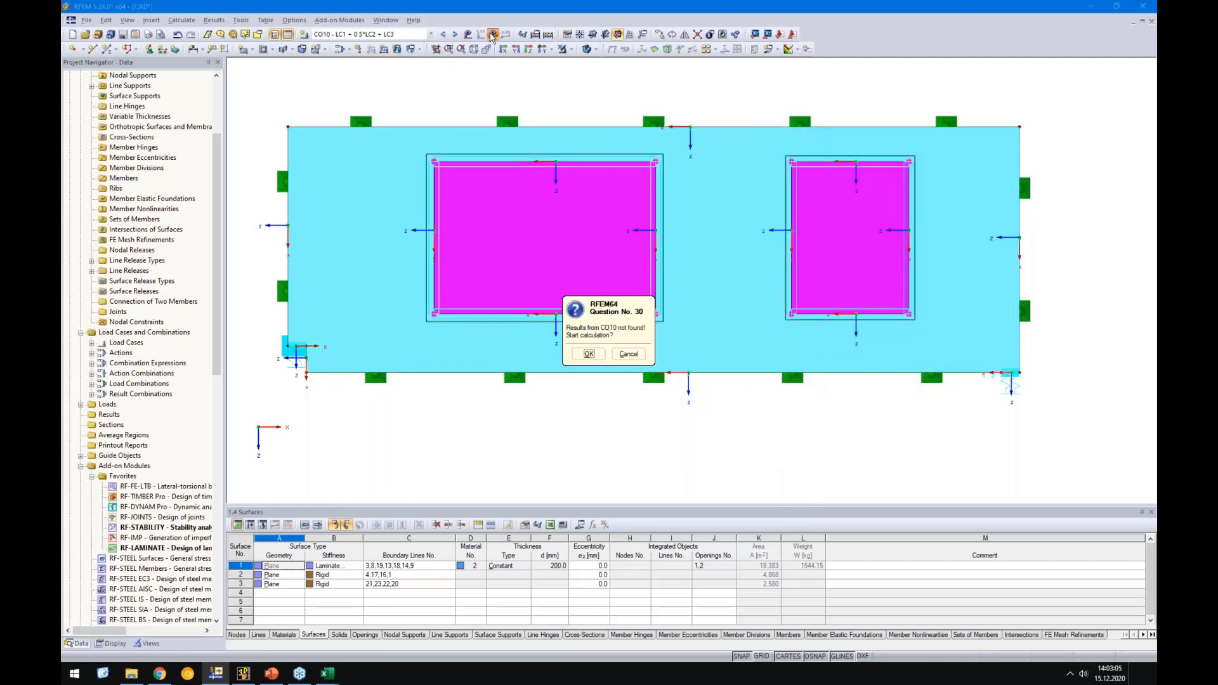
{"action": "key", "text": "Return"}
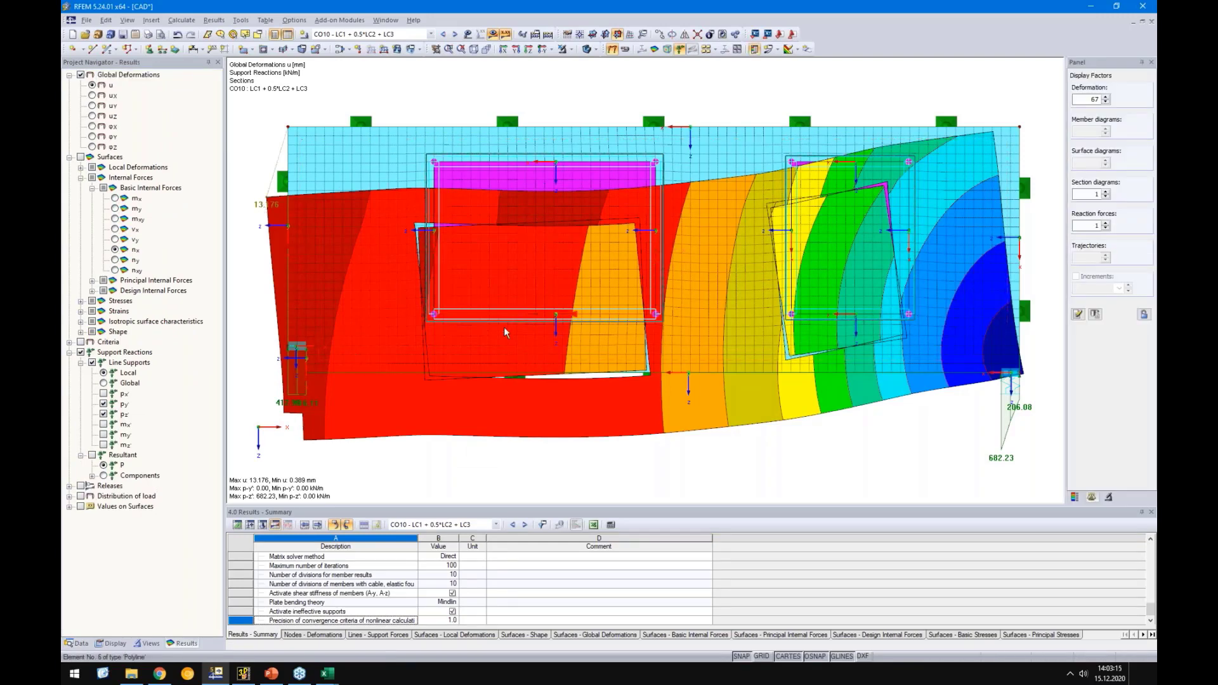
{"action": "left_click", "coordinate": [115, 643]}
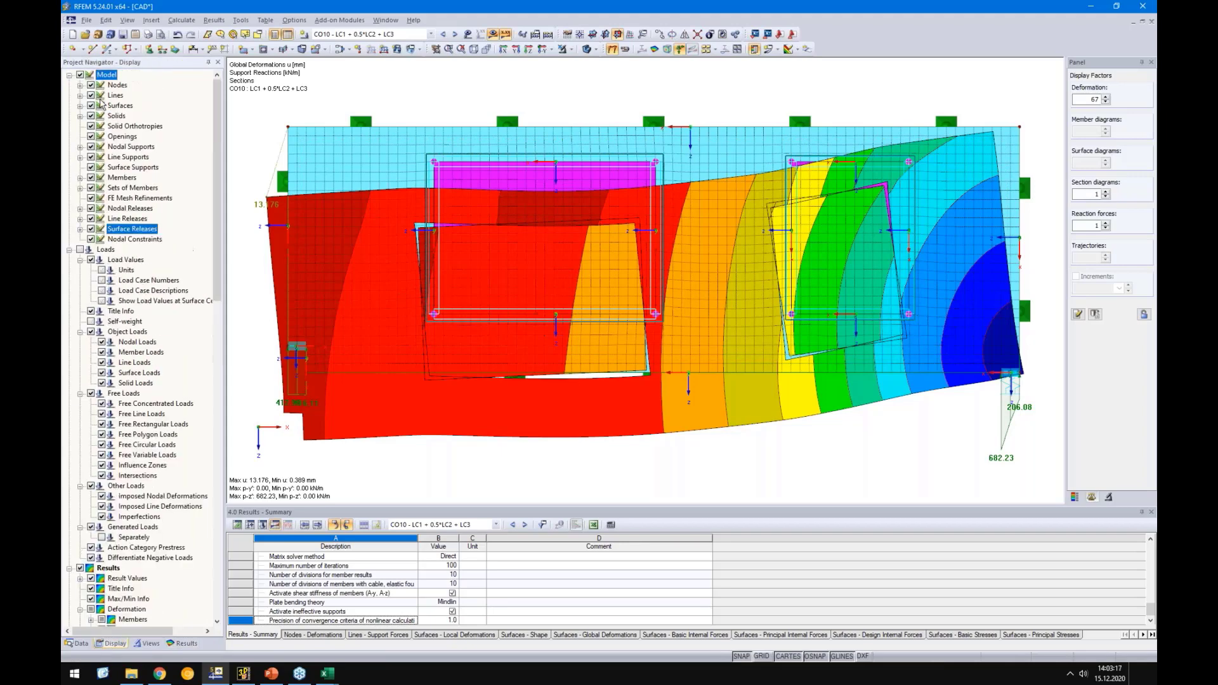
{"action": "left_click", "coordinate": [80, 75]}
{"action": "scroll", "coordinate": [106, 469], "scroll_direction": "down", "scroll_amount": 6}
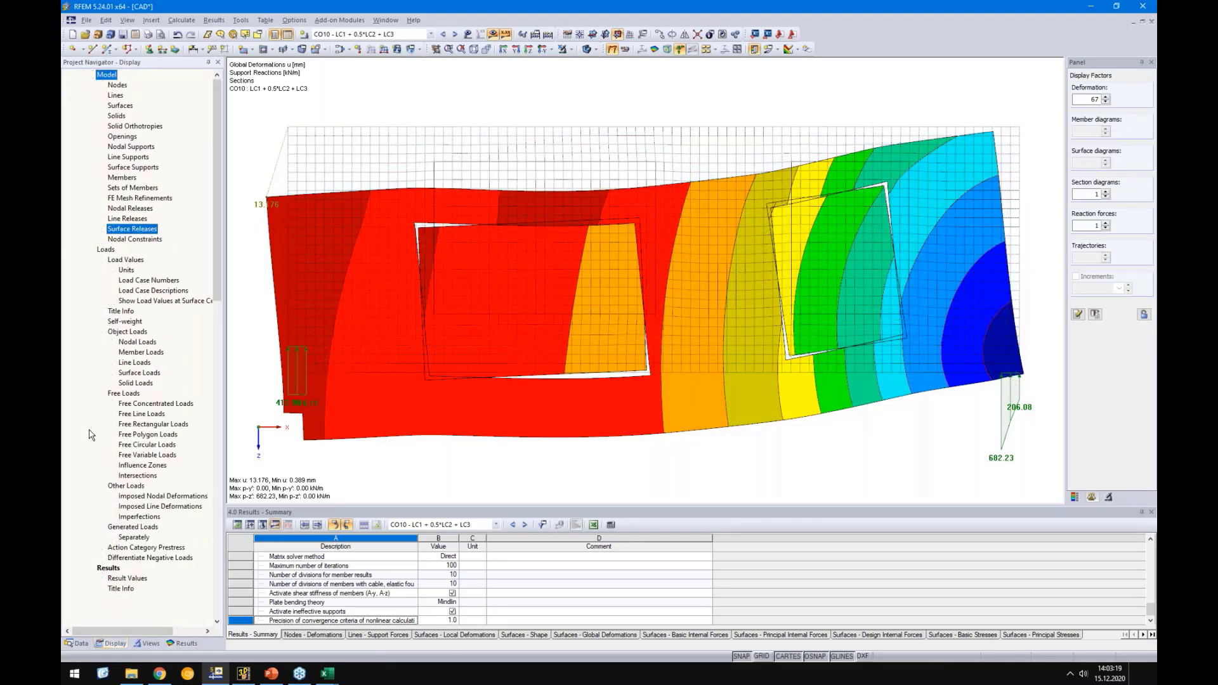
{"action": "scroll", "coordinate": [79, 433], "scroll_direction": "down", "scroll_amount": 3}
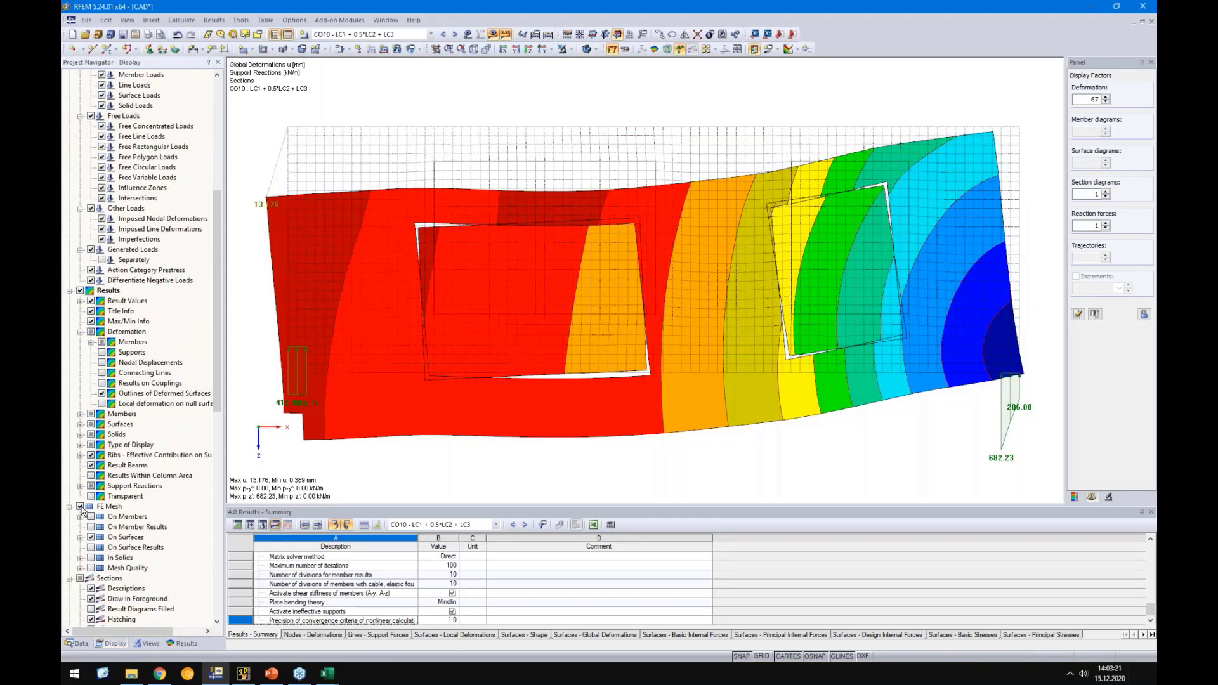
{"action": "left_click", "coordinate": [80, 506]}
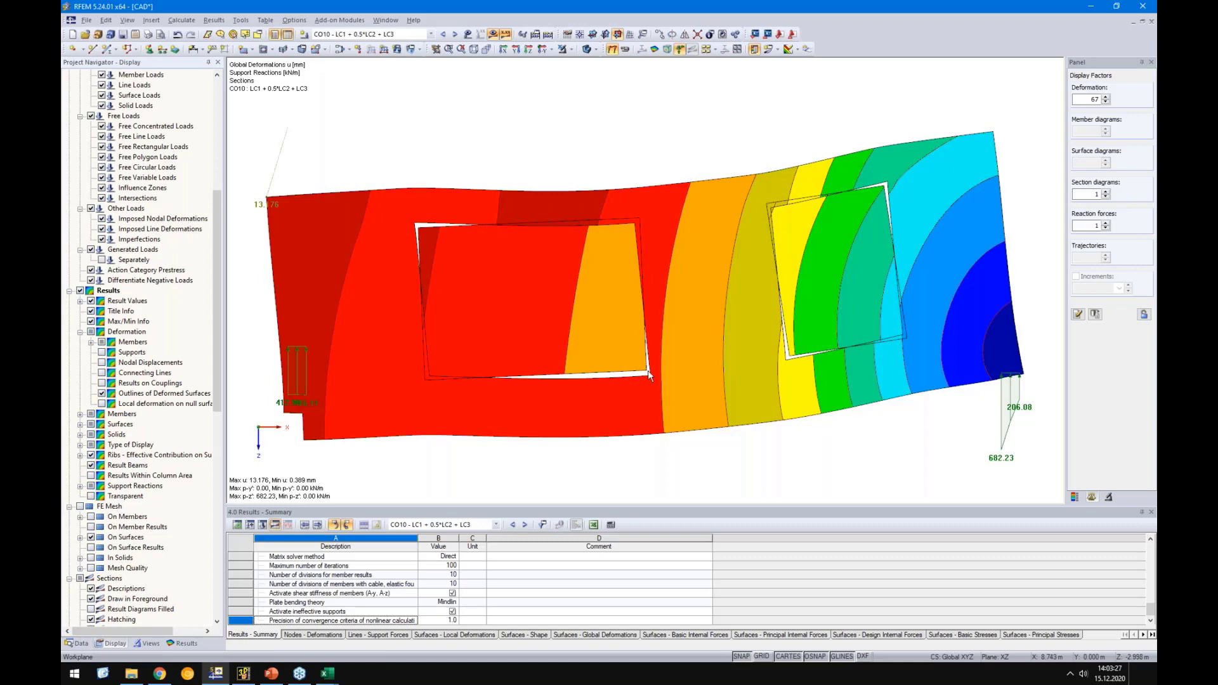
Examine the gaps around both deformed openings, comparing them with the undeformed model by toggling its display
{"action": "scroll", "coordinate": [567, 224], "scroll_direction": "up", "scroll_amount": 2}
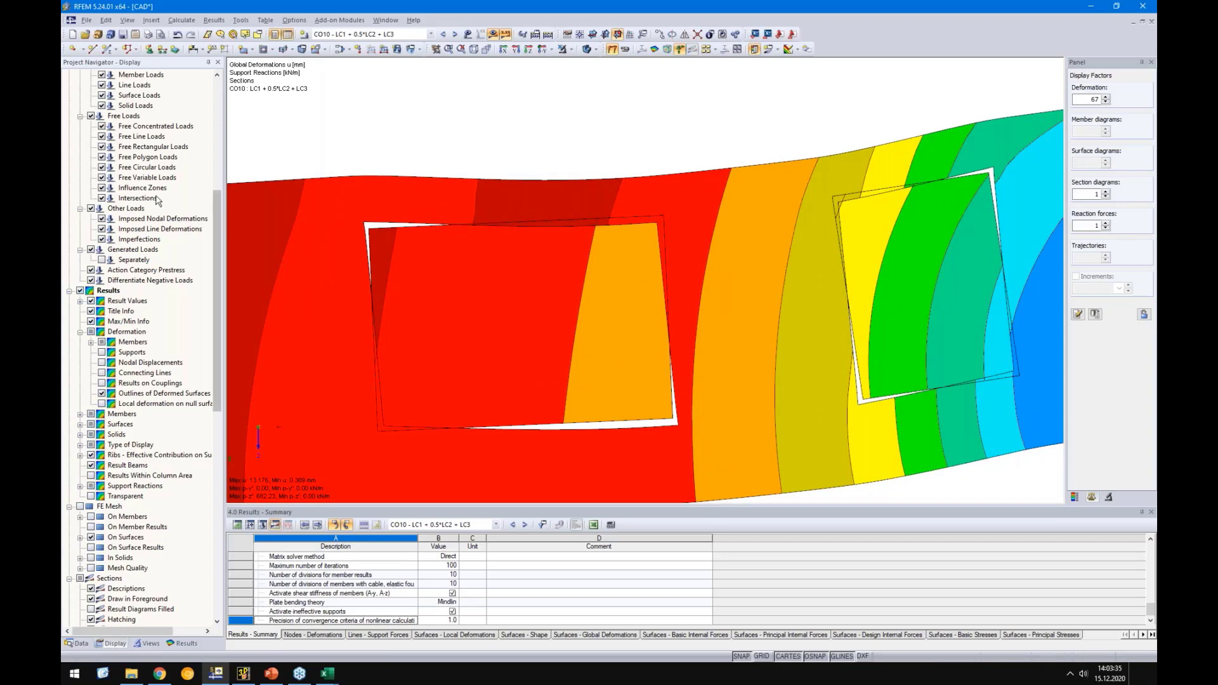
{"action": "scroll", "coordinate": [158, 199], "scroll_direction": "up", "scroll_amount": 9}
{"action": "left_click", "coordinate": [80, 75]}
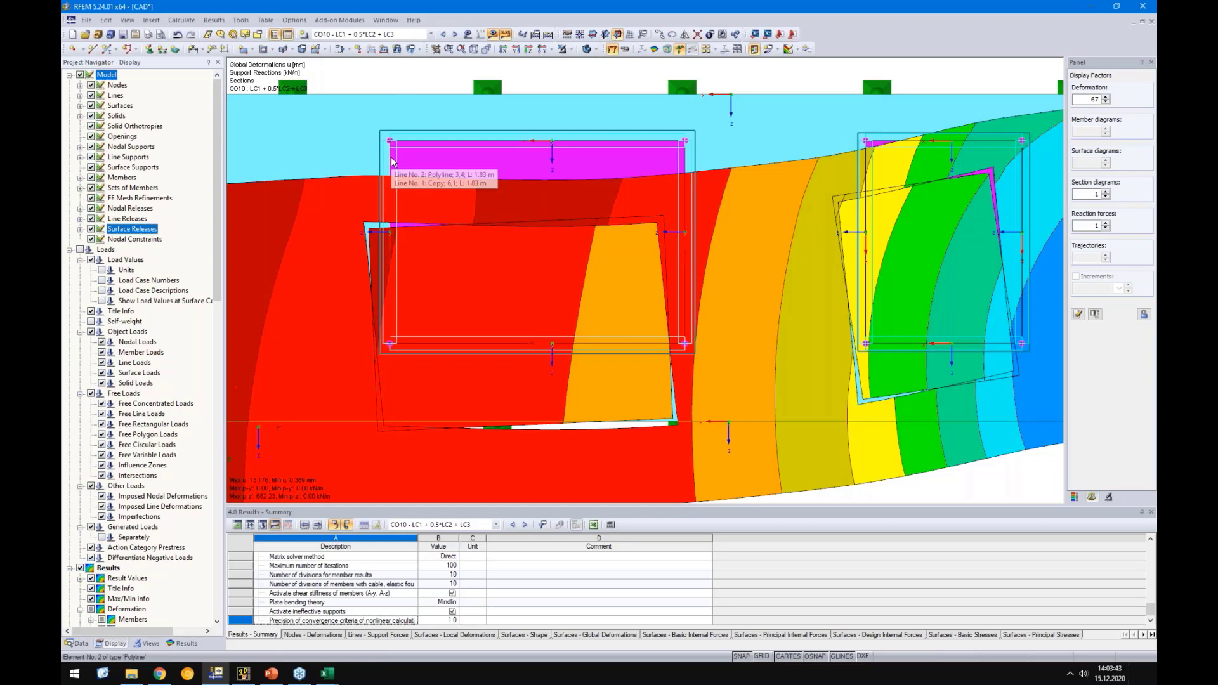
{"action": "left_click", "coordinate": [80, 75]}
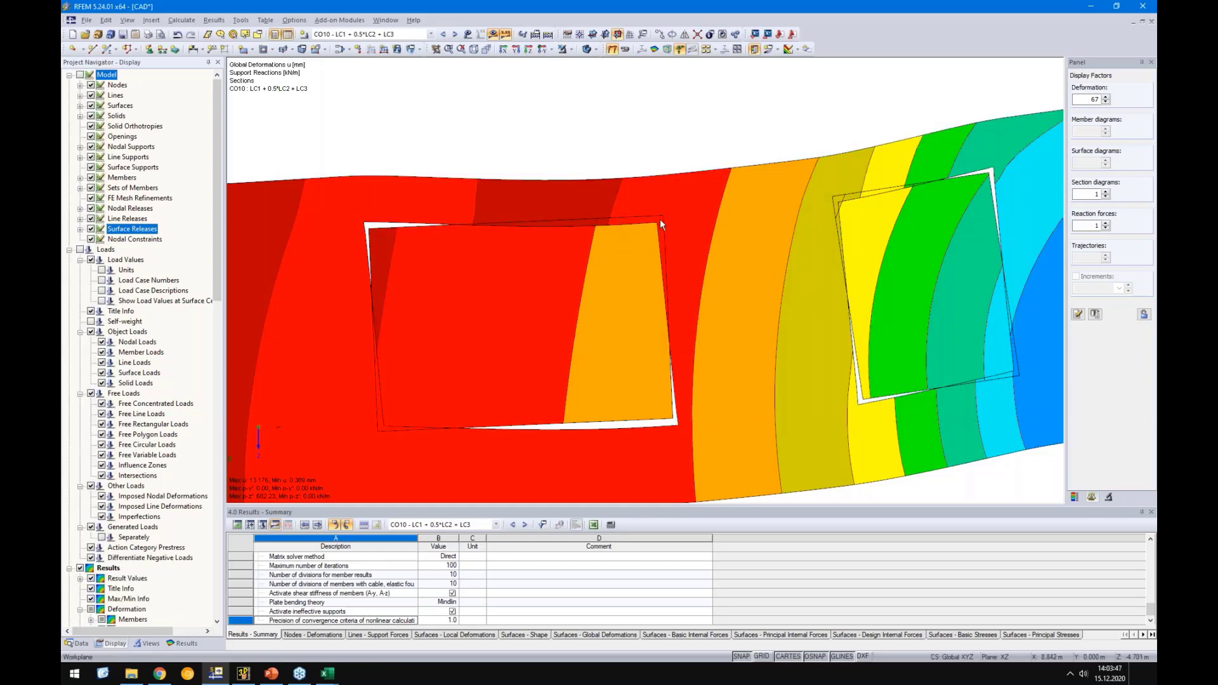
{"action": "scroll", "coordinate": [658, 225], "scroll_direction": "up", "scroll_amount": 2}
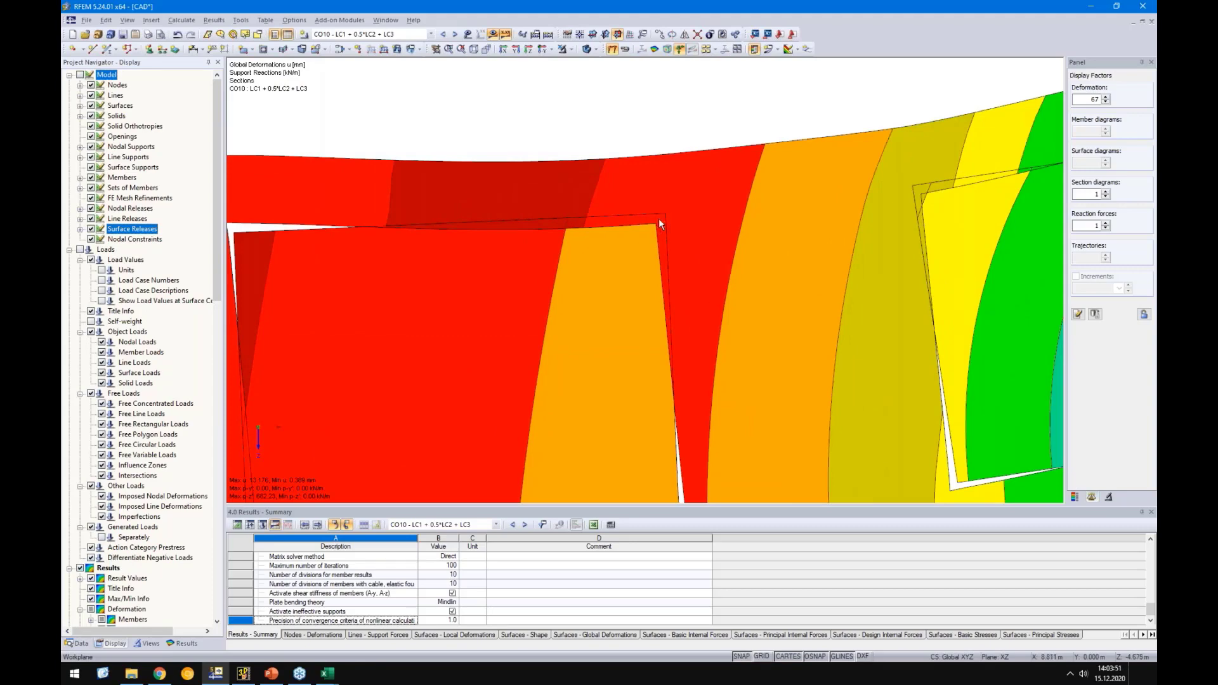
{"action": "scroll", "coordinate": [656, 221], "scroll_direction": "down", "scroll_amount": 2}
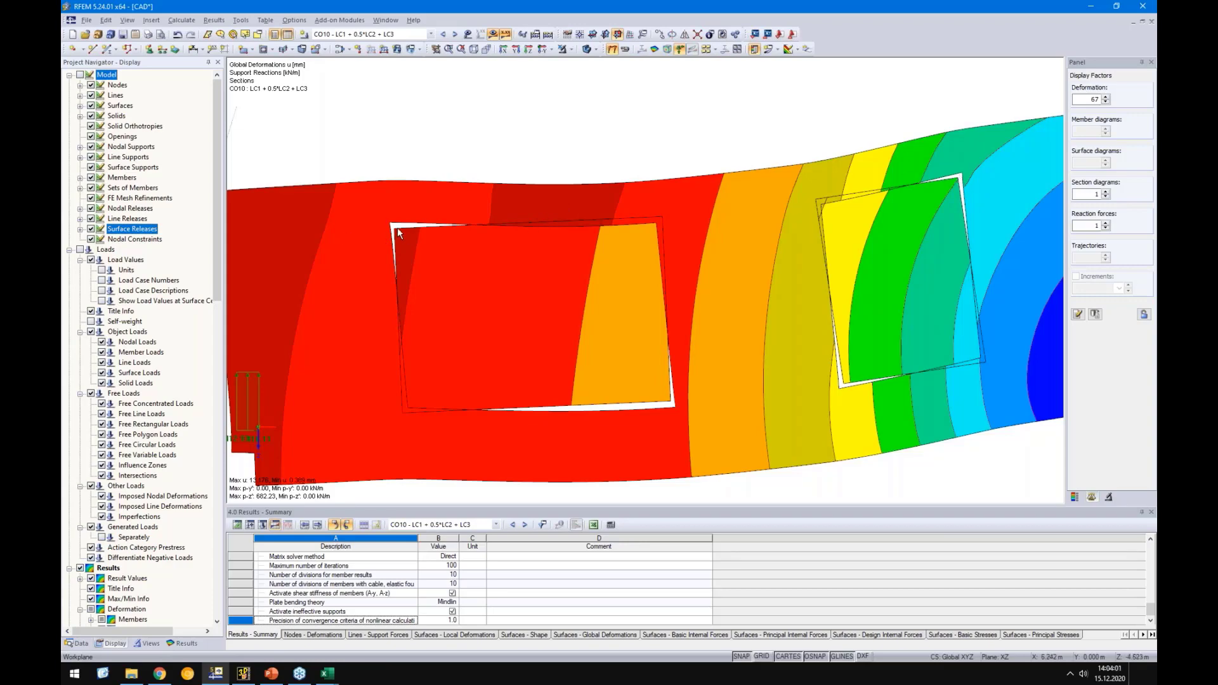
Display the model again and inspect the result diagrams along the upper edge line of the larger opening
{"action": "left_click", "coordinate": [80, 75]}
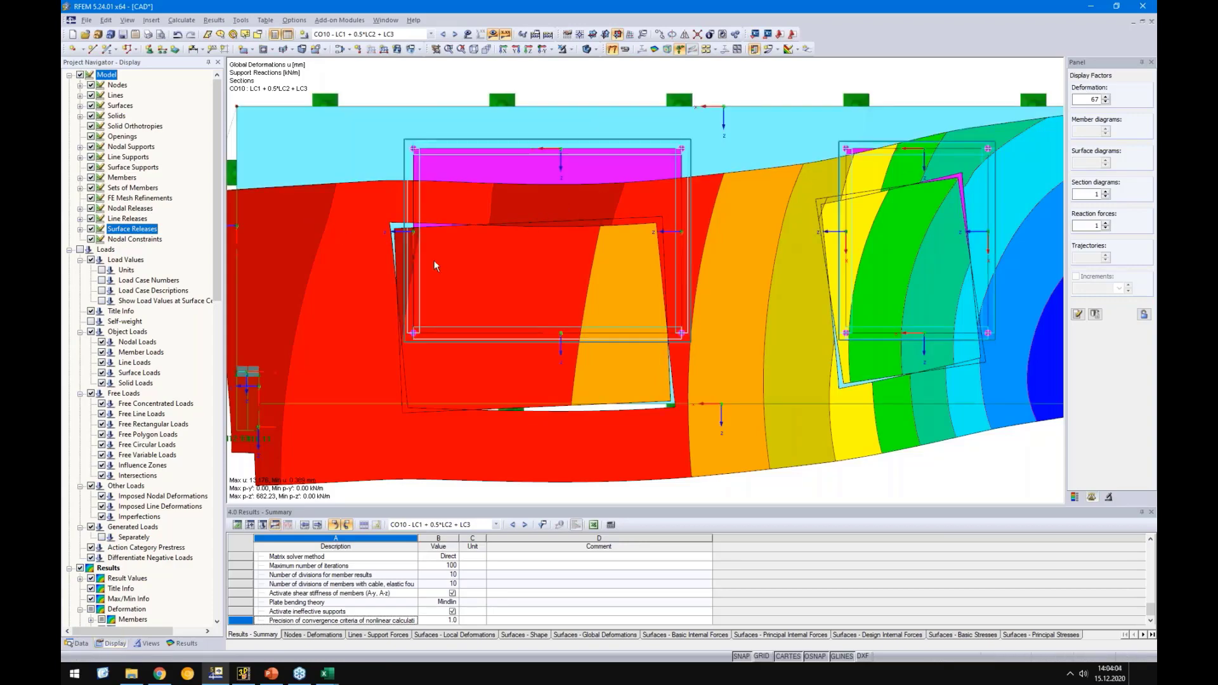
{"action": "right_click", "coordinate": [435, 147]}
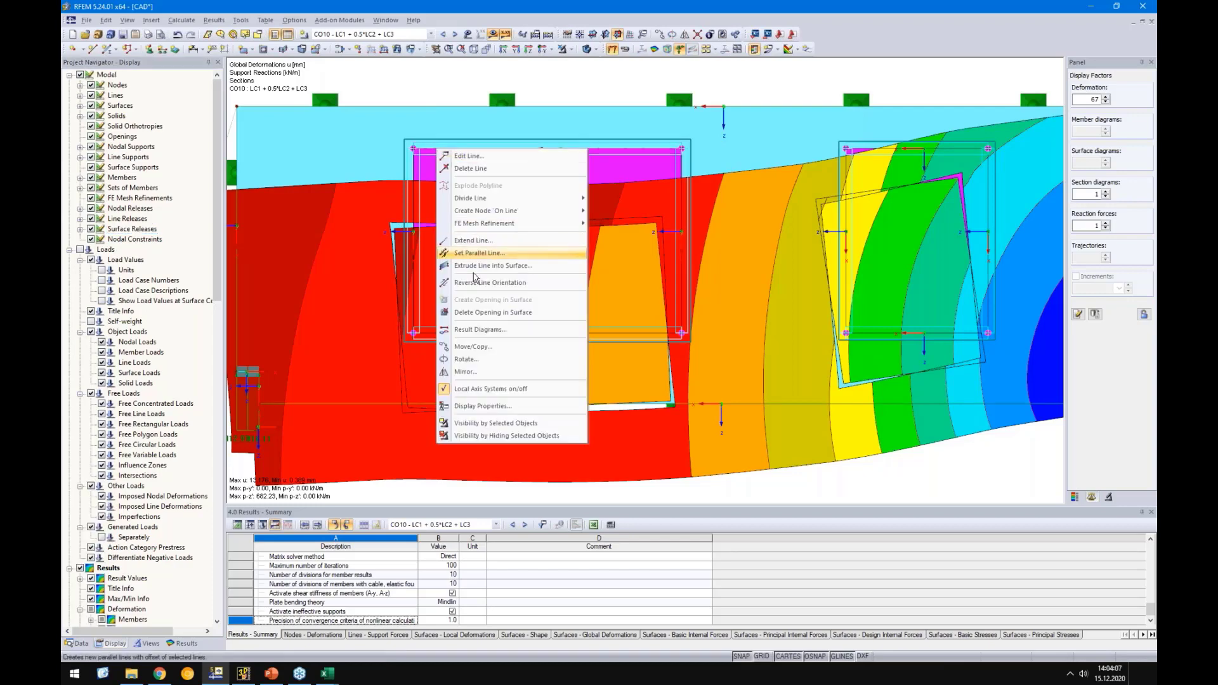
{"action": "left_click", "coordinate": [477, 329]}
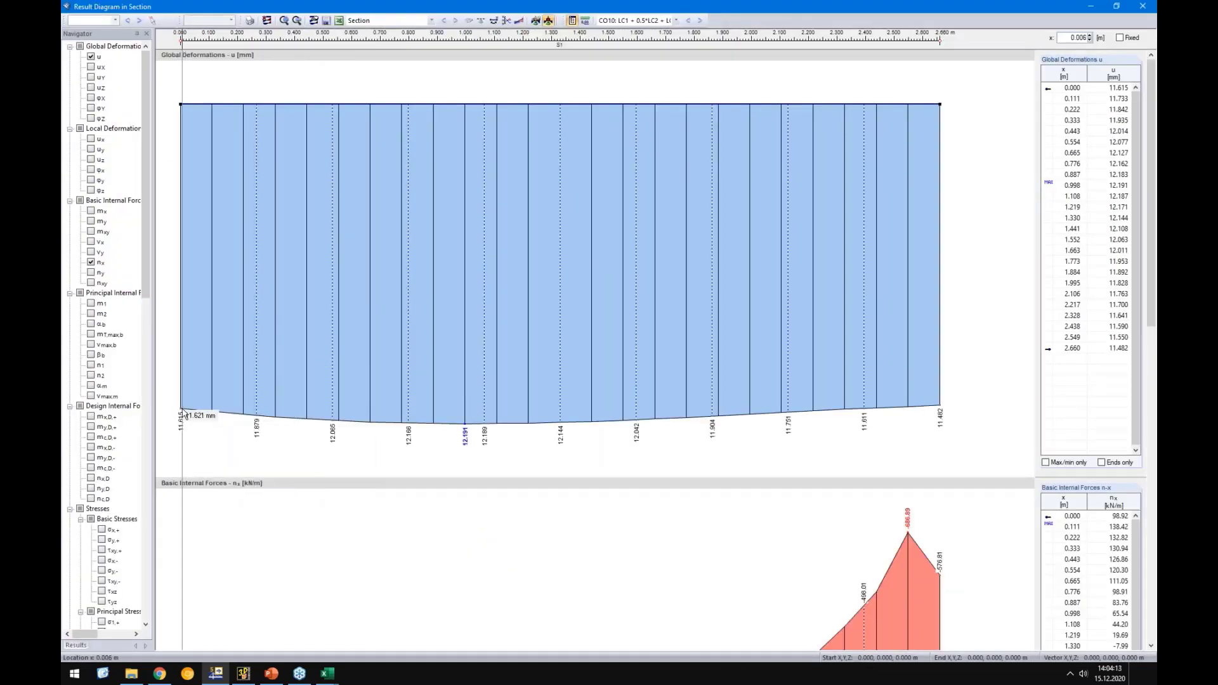
{"action": "left_click", "coordinate": [1143, 7]}
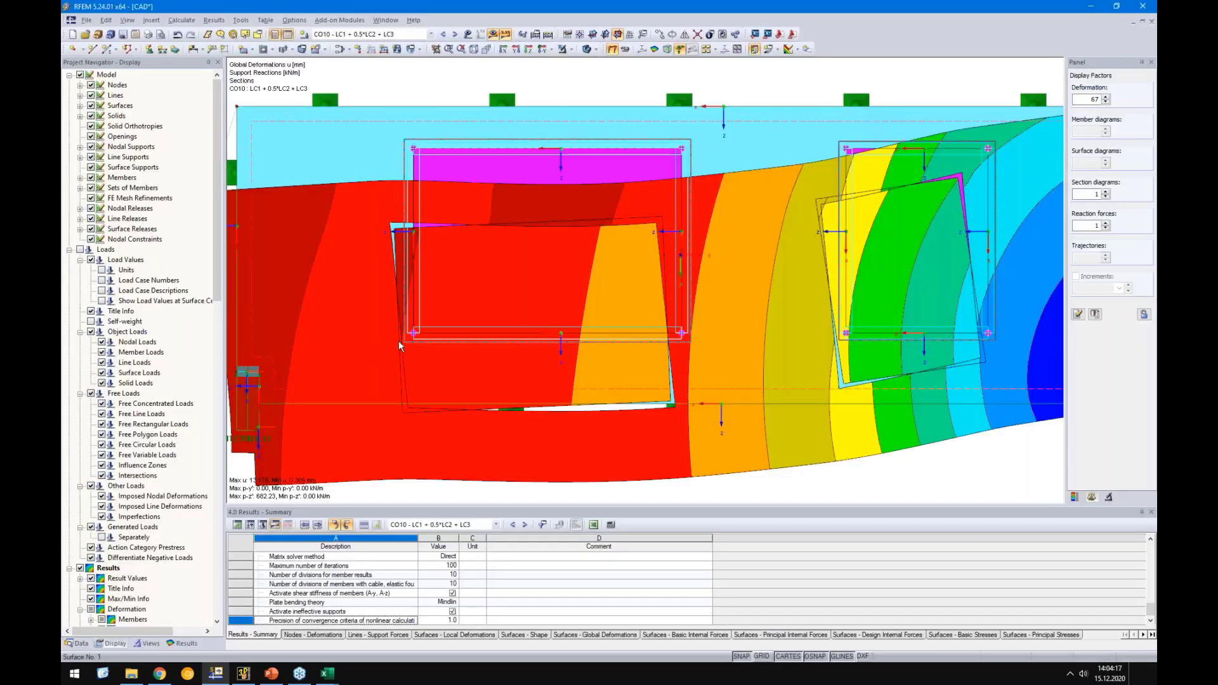
Turn on the release results for CO10 and turn off the deformation display
{"action": "left_click_drag", "start_coordinate": [215, 254], "coordinate": [210, 595]}
{"action": "left_click", "coordinate": [186, 642]}
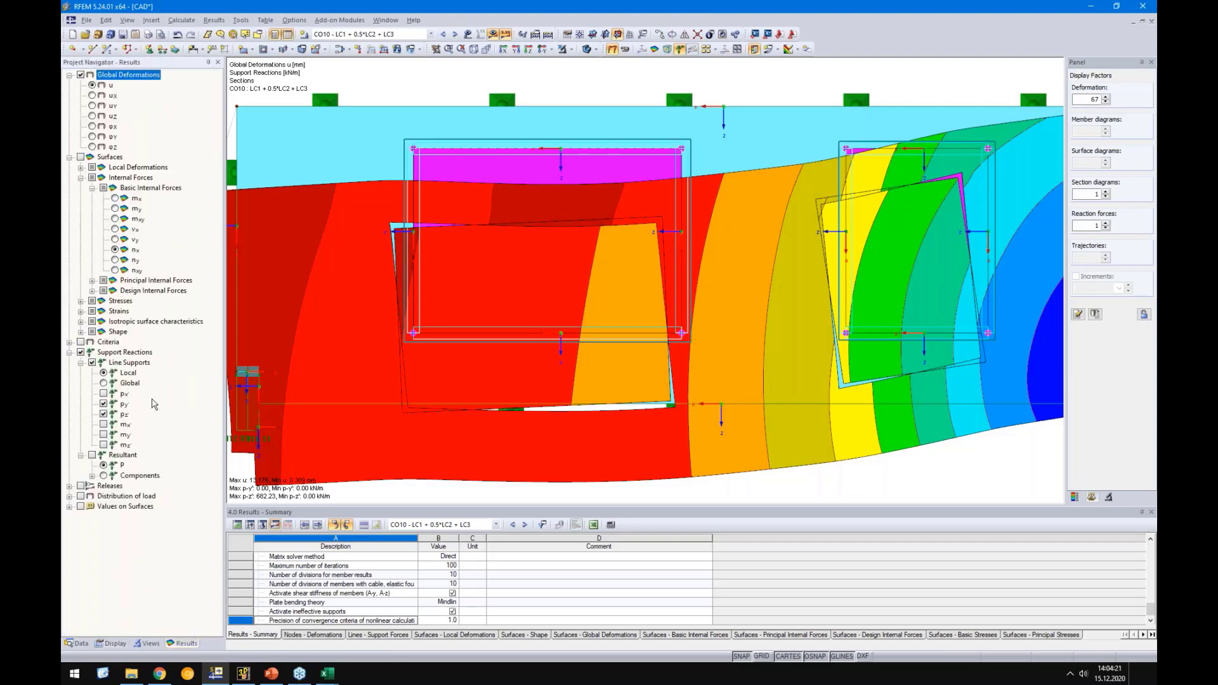
{"action": "left_click", "coordinate": [81, 485]}
{"action": "left_click", "coordinate": [614, 51]}
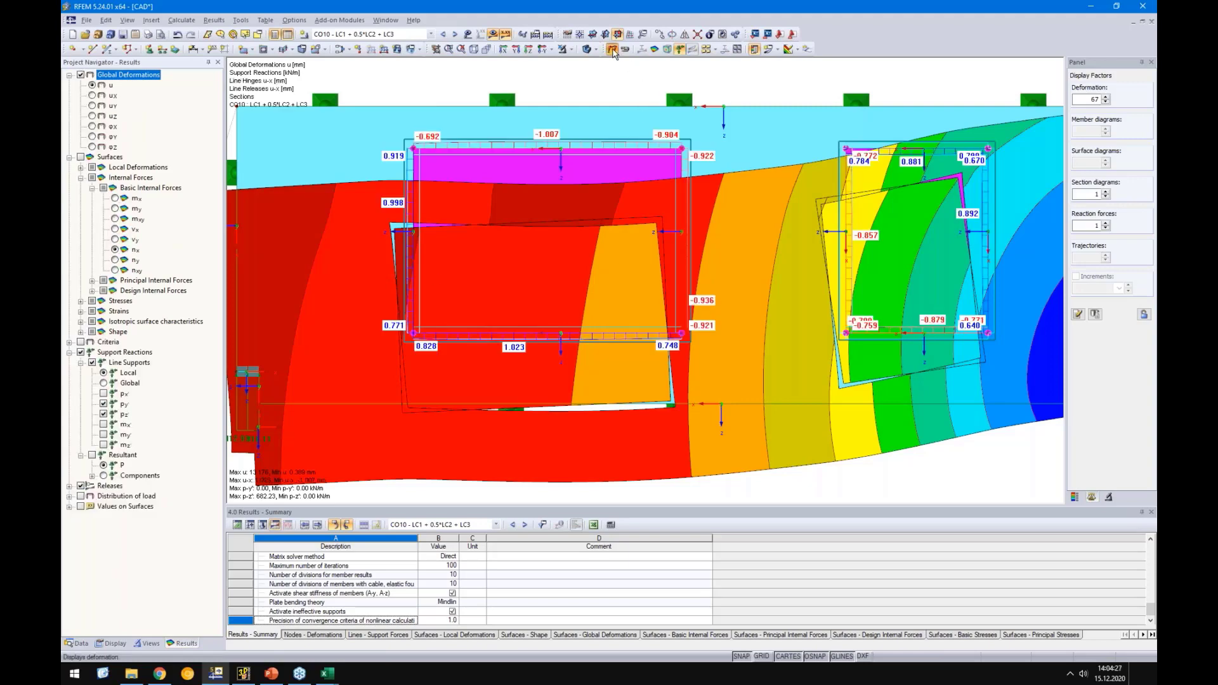
Display the line releases' local deformations u-z and examine their values at the corners of both openings
{"action": "left_click", "coordinate": [69, 486]}
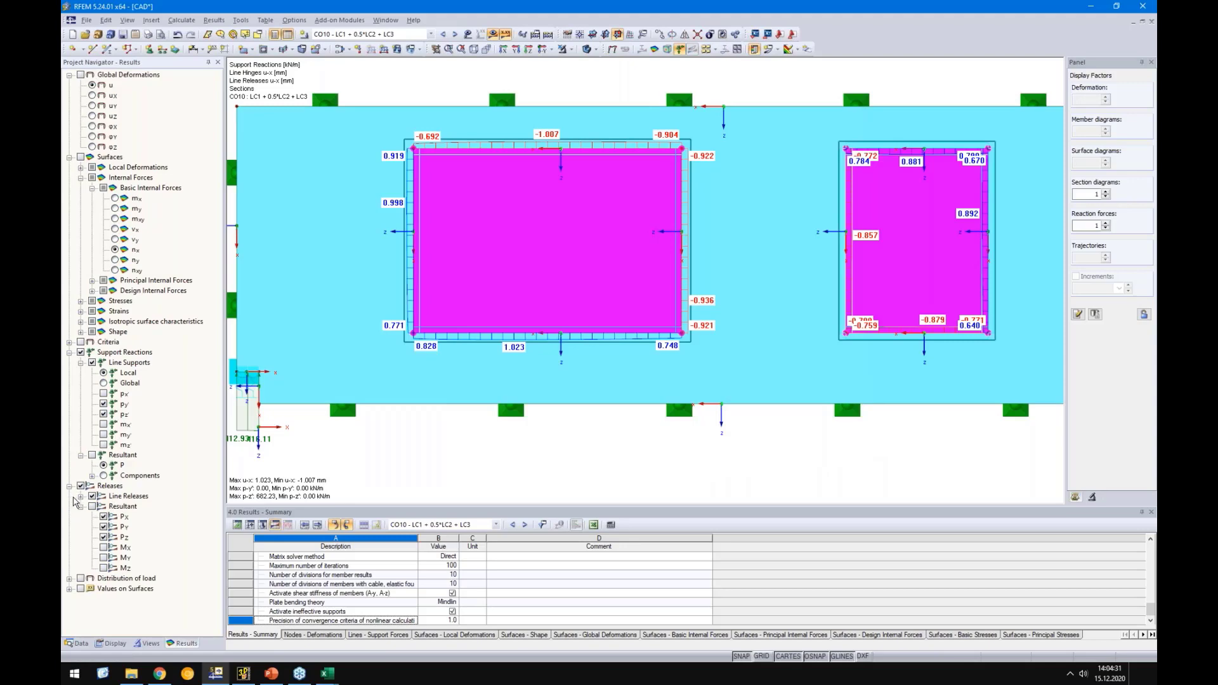
{"action": "left_click", "coordinate": [81, 497]}
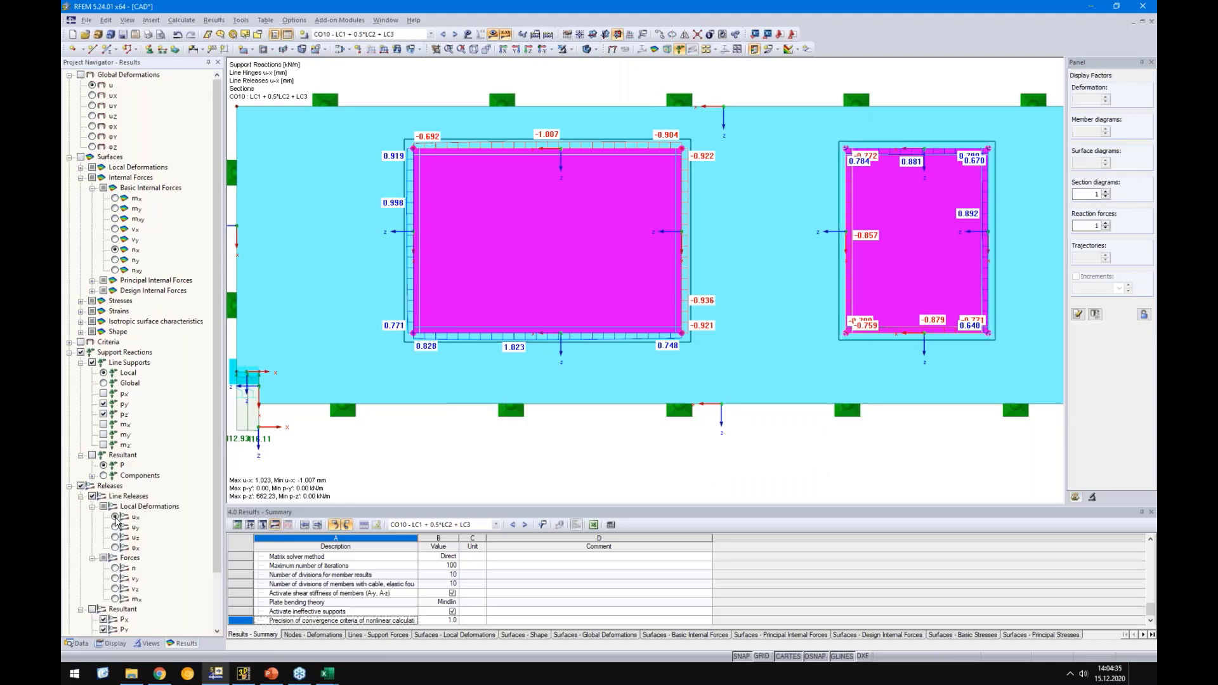
{"action": "left_click", "coordinate": [116, 538]}
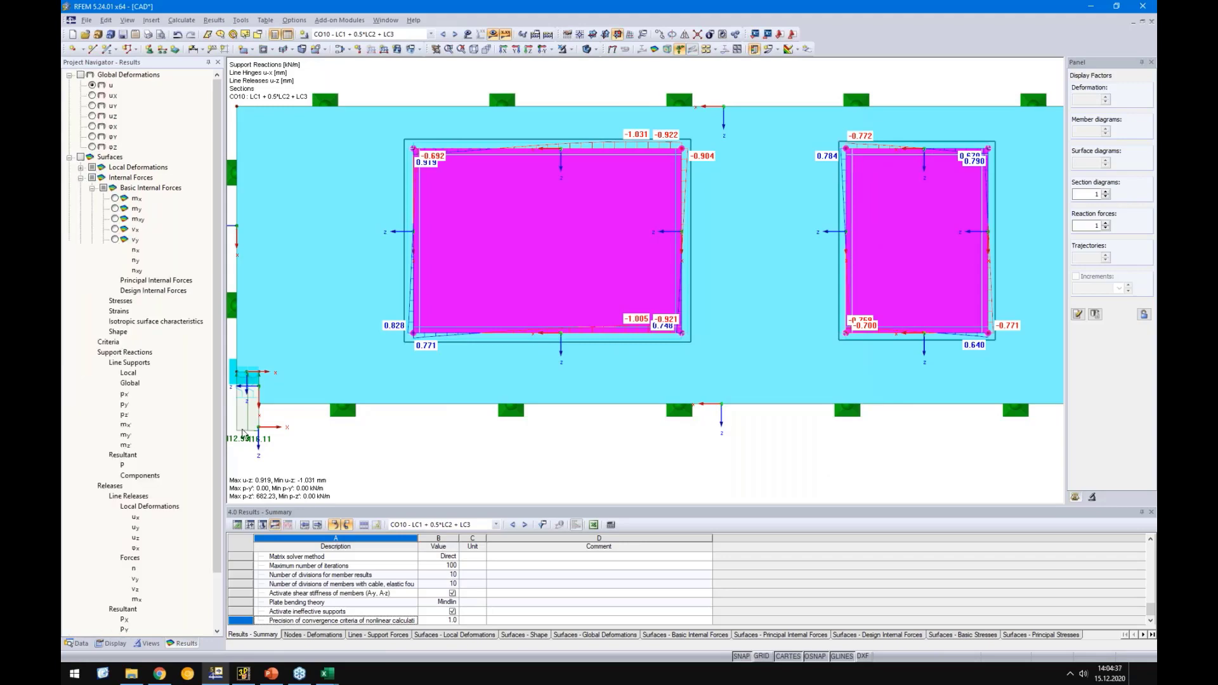
{"action": "scroll", "coordinate": [416, 169], "scroll_direction": "up", "scroll_amount": 3}
{"action": "scroll", "coordinate": [416, 168], "scroll_direction": "up", "scroll_amount": 3}
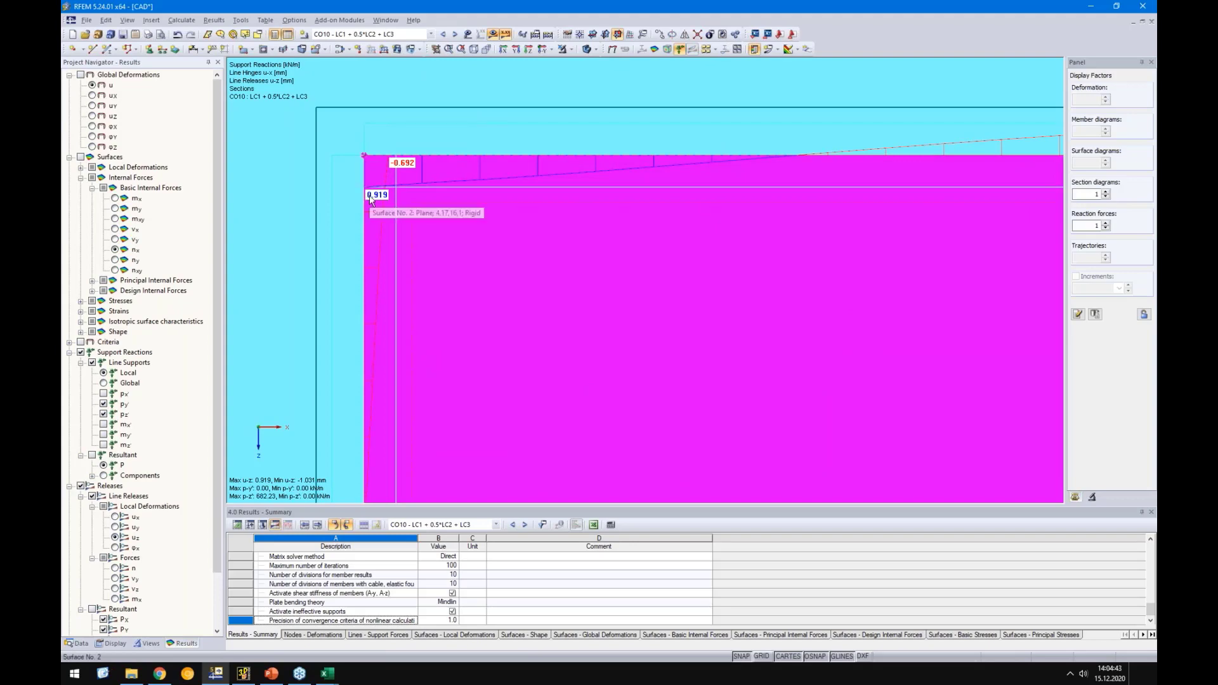
{"action": "scroll", "coordinate": [371, 199], "scroll_direction": "down", "scroll_amount": 3}
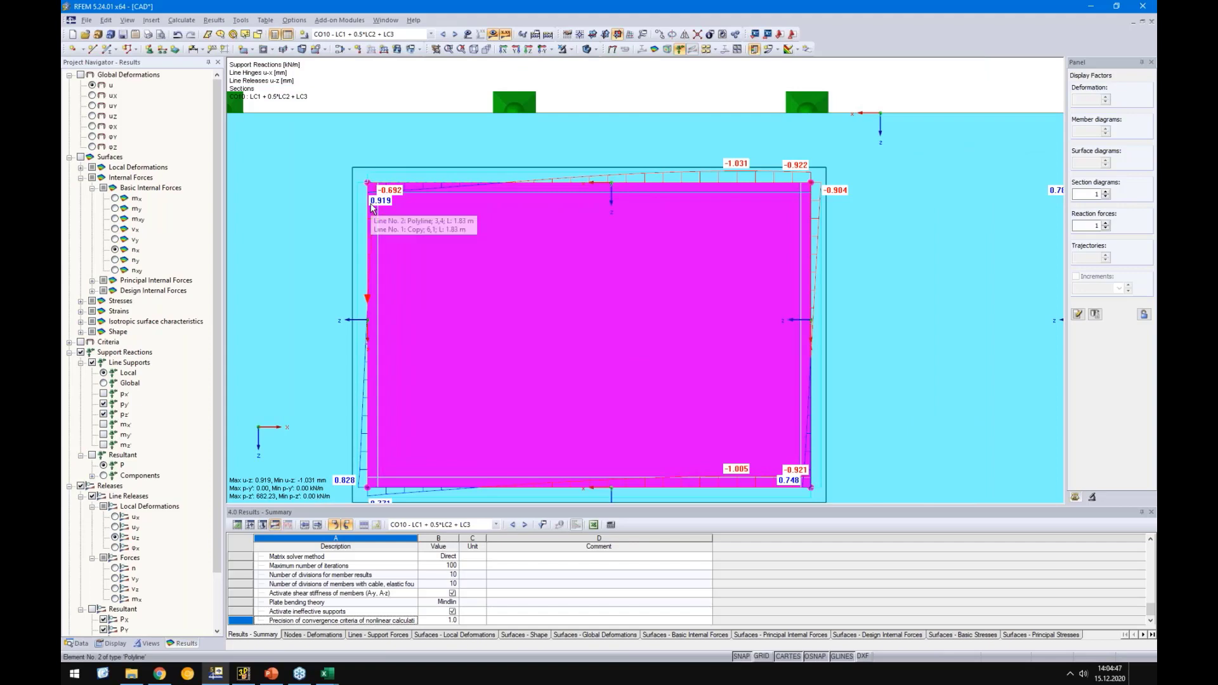
{"action": "scroll", "coordinate": [423, 219], "scroll_direction": "down", "scroll_amount": 1}
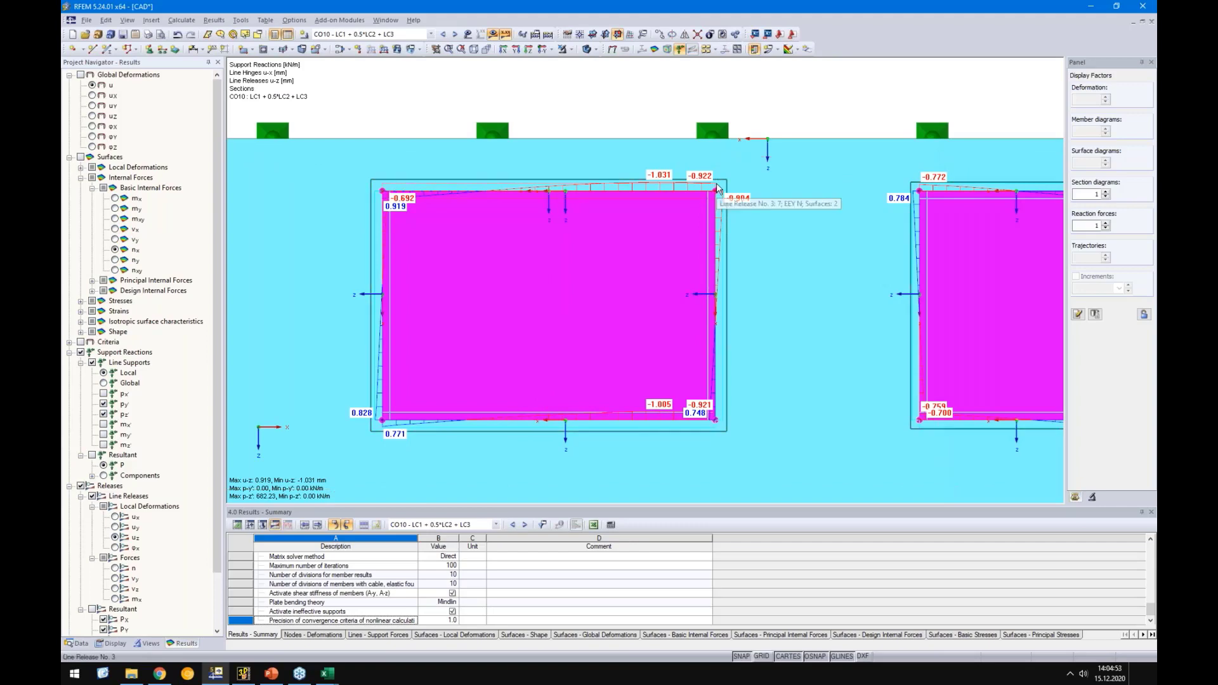
{"action": "scroll", "coordinate": [713, 415], "scroll_direction": "down", "scroll_amount": 1}
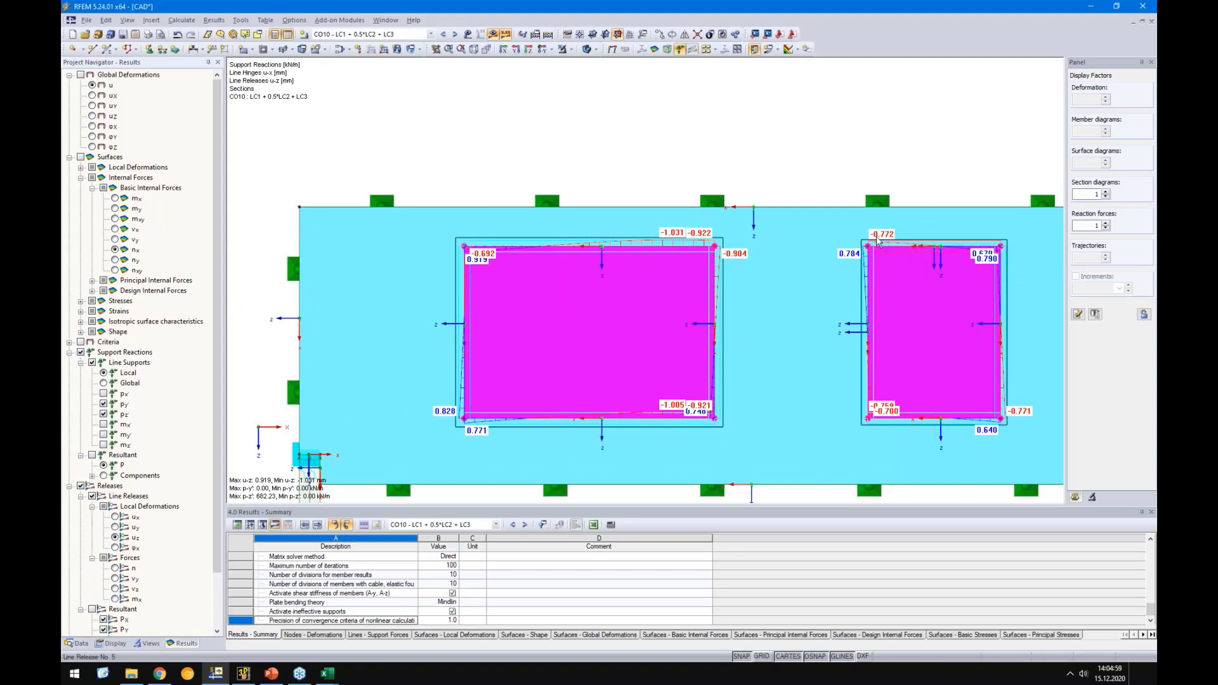
Switch the line release results to the force v-z, hide the support reactions and view the whole wall
{"action": "left_click", "coordinate": [115, 589]}
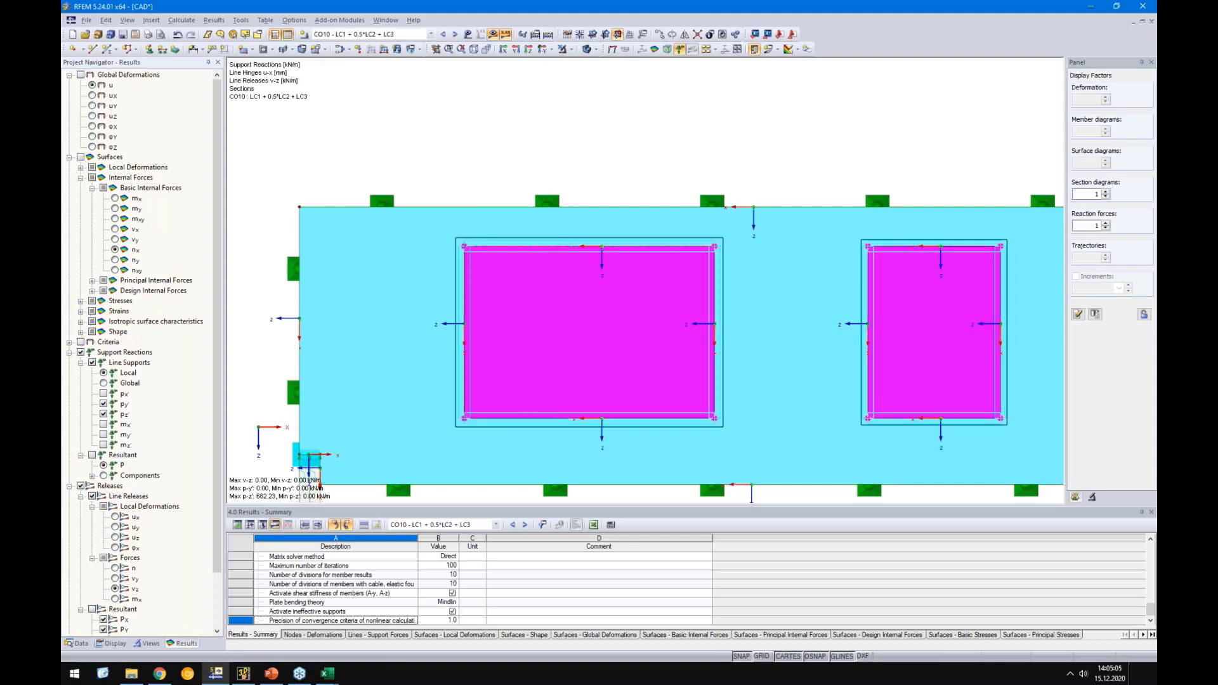
{"action": "middle_click_drag", "start_coordinate": [260, 433], "coordinate": [299, 316]}
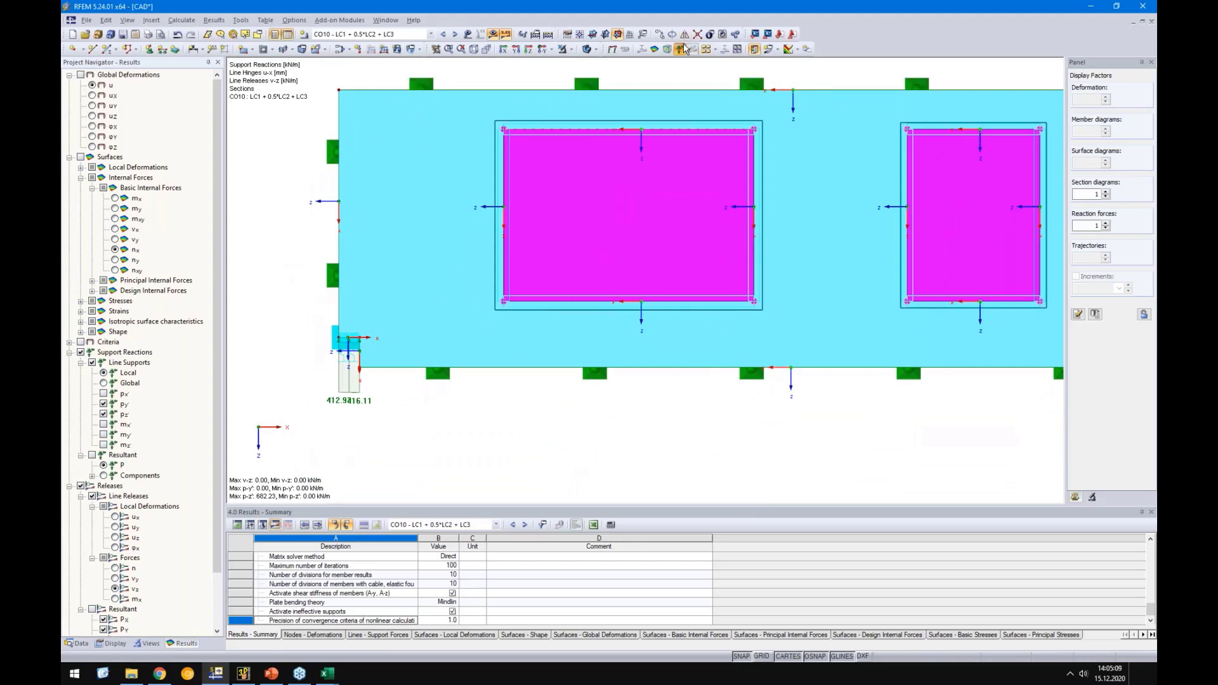
{"action": "left_click", "coordinate": [80, 352]}
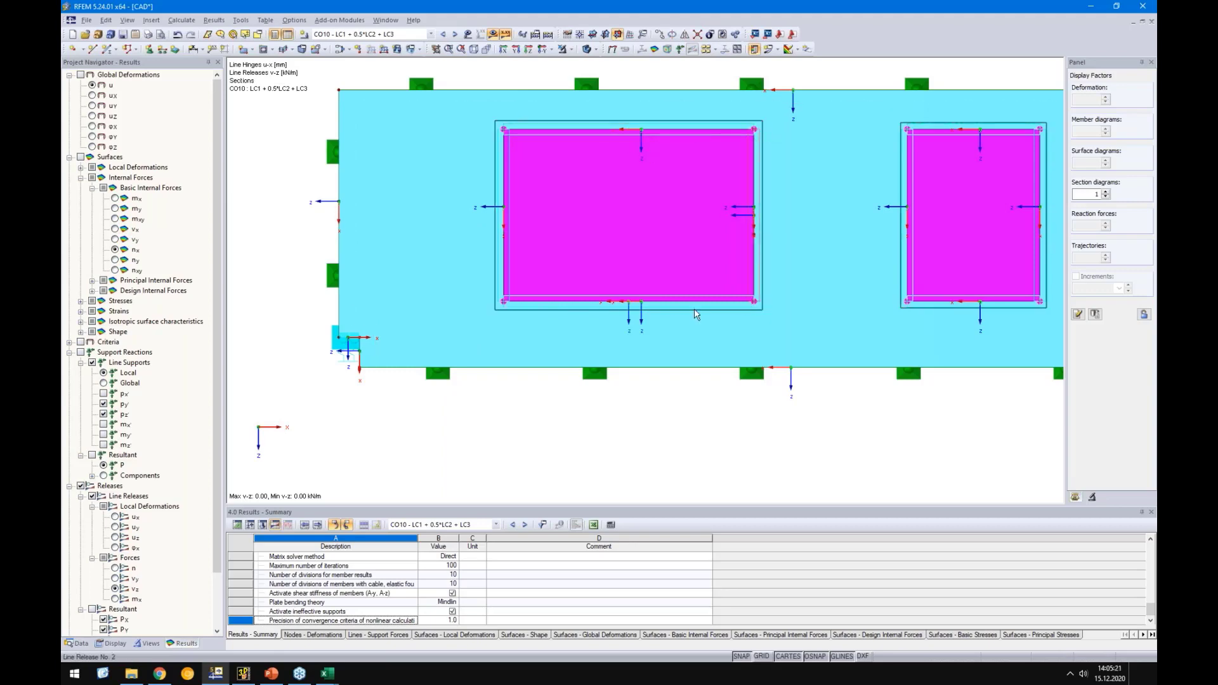
{"action": "scroll", "coordinate": [522, 425], "scroll_direction": "down", "scroll_amount": 2}
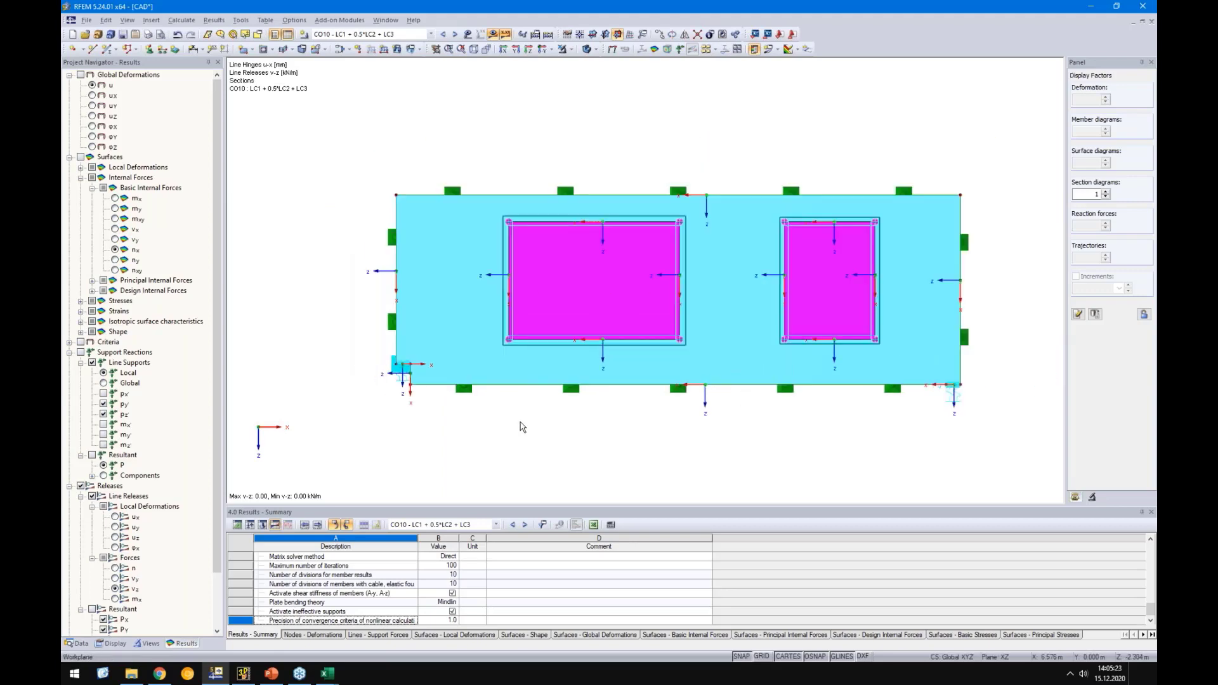
{"action": "scroll", "coordinate": [522, 426], "scroll_direction": "down", "scroll_amount": 1}
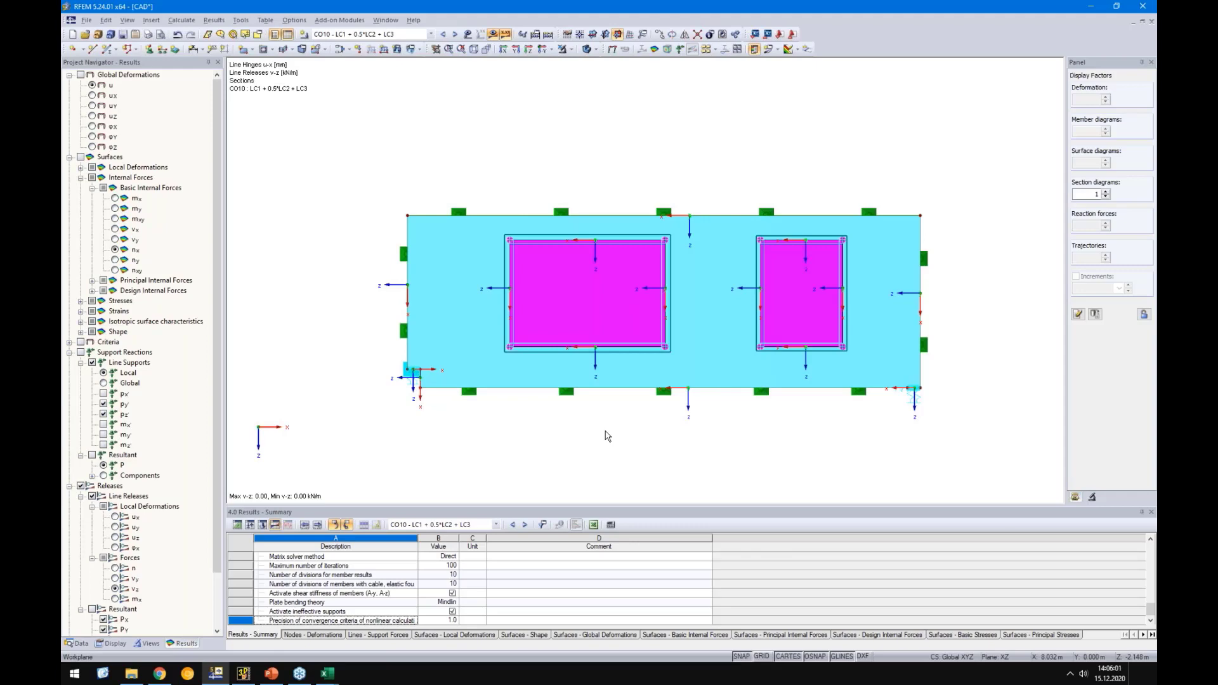
{"action": "scroll", "coordinate": [607, 436], "scroll_direction": "down", "scroll_amount": 2}
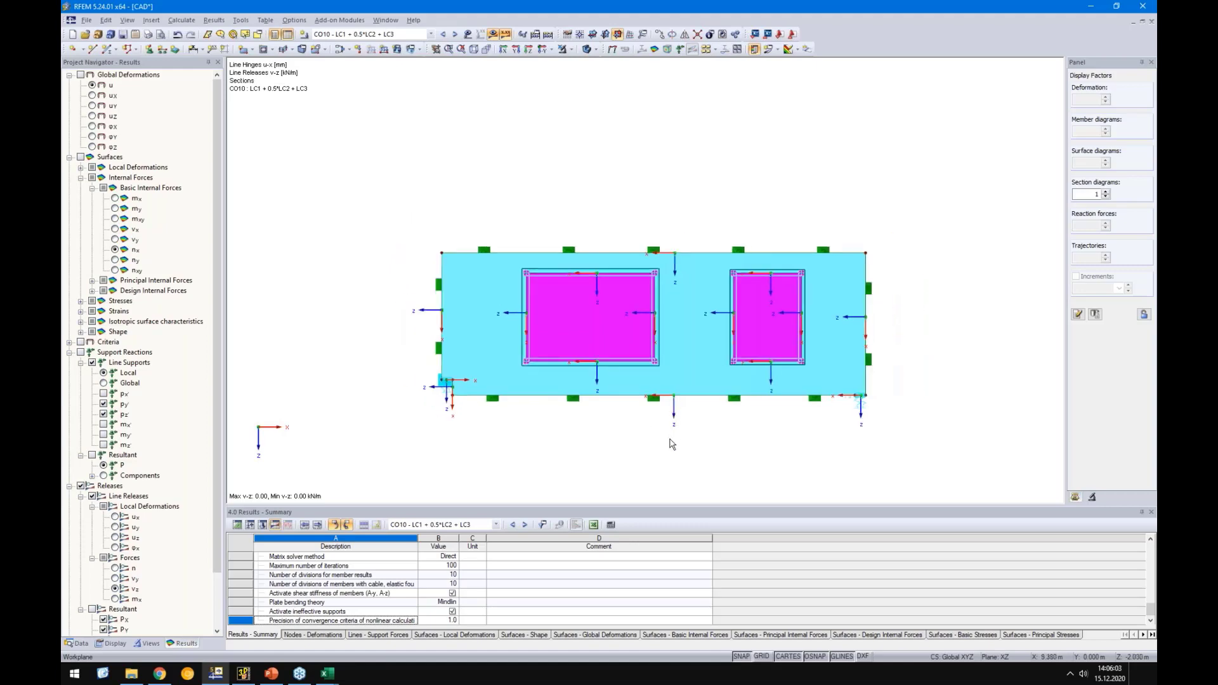